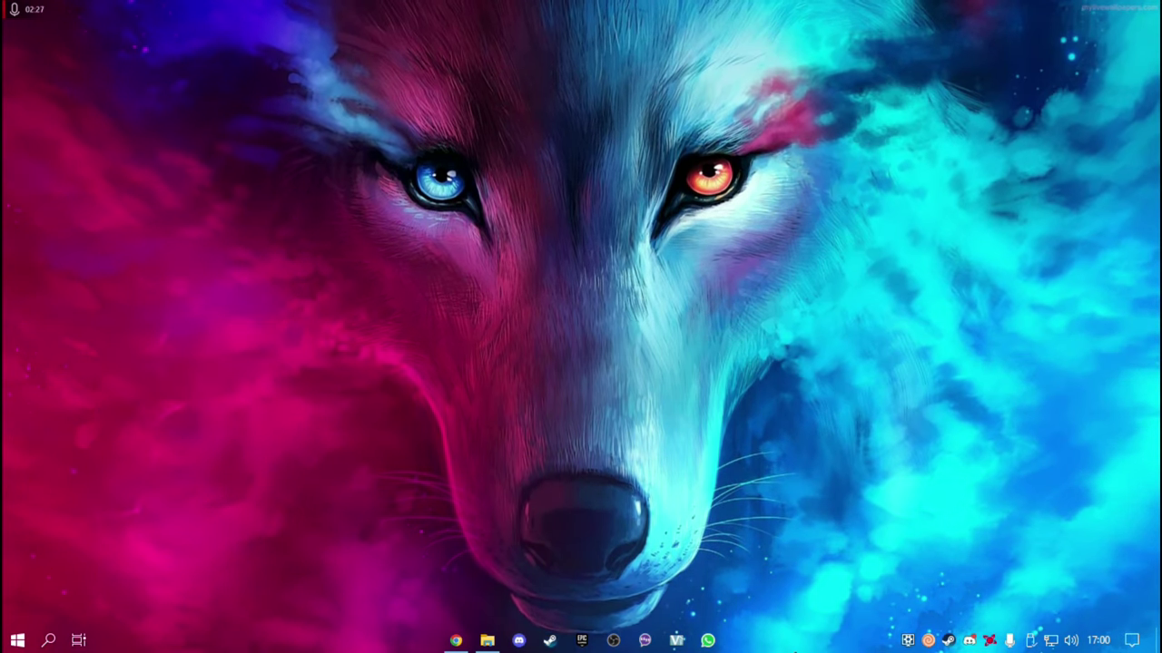
# Show the desktop icons and move the VSeeFace shortcut to the screen centre
pyautogui.rightClick(530, 168)
pyautogui.moveTo(571, 204)
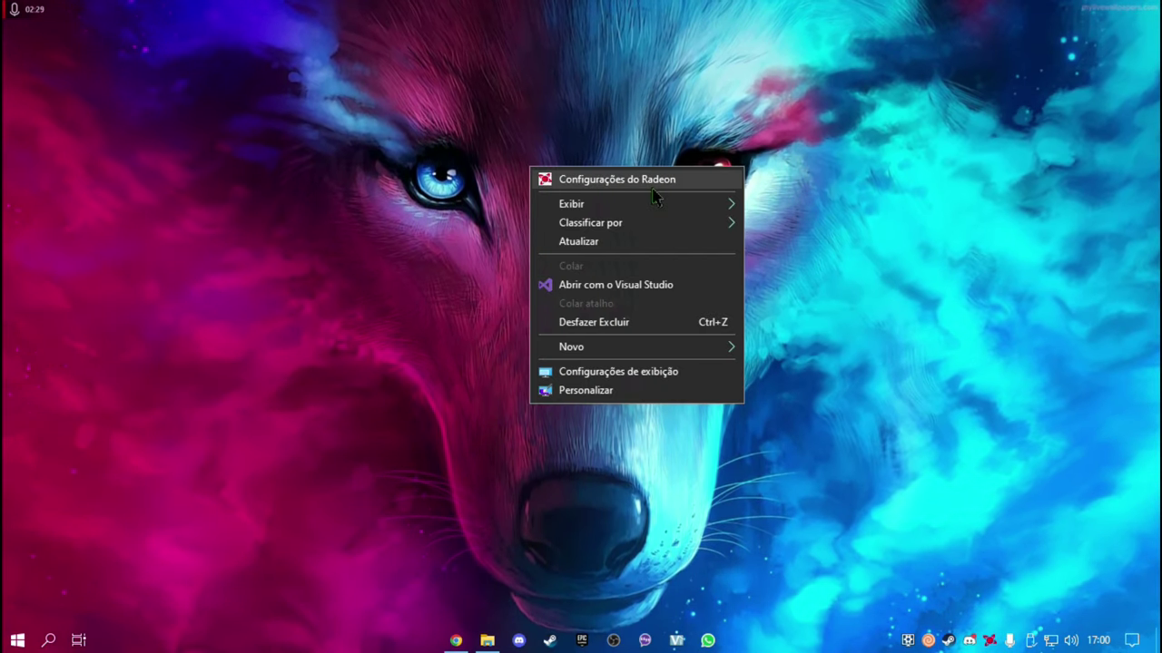
pyautogui.click(893, 310)
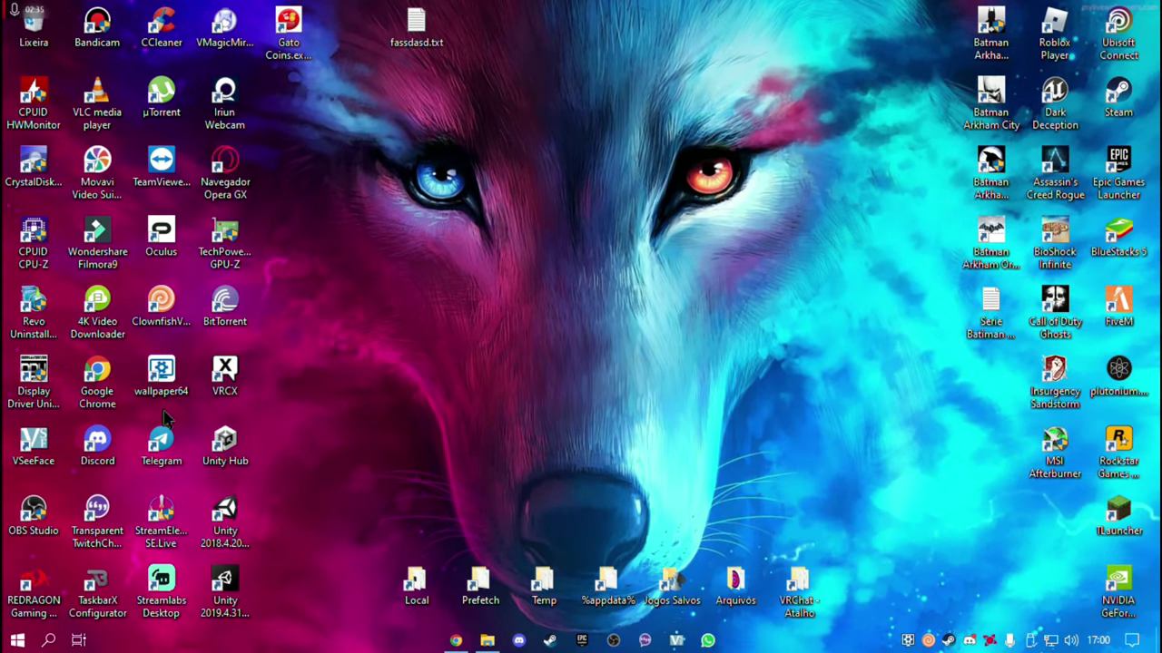
pyautogui.moveTo(33, 443)
pyautogui.mouseDown()
pyautogui.moveTo(596, 327)
pyautogui.moveTo(554, 322)
pyautogui.mouseUp()
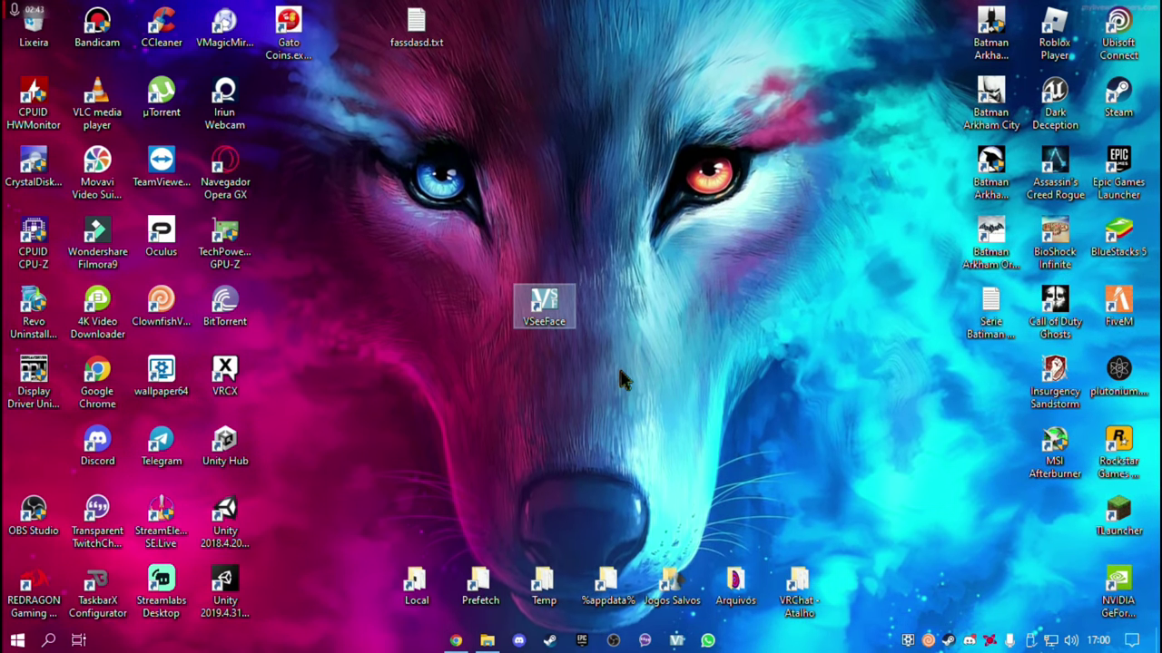
# Place the Iriun Webcam shortcut beside VSeeFace near the centre
pyautogui.click(561, 393)
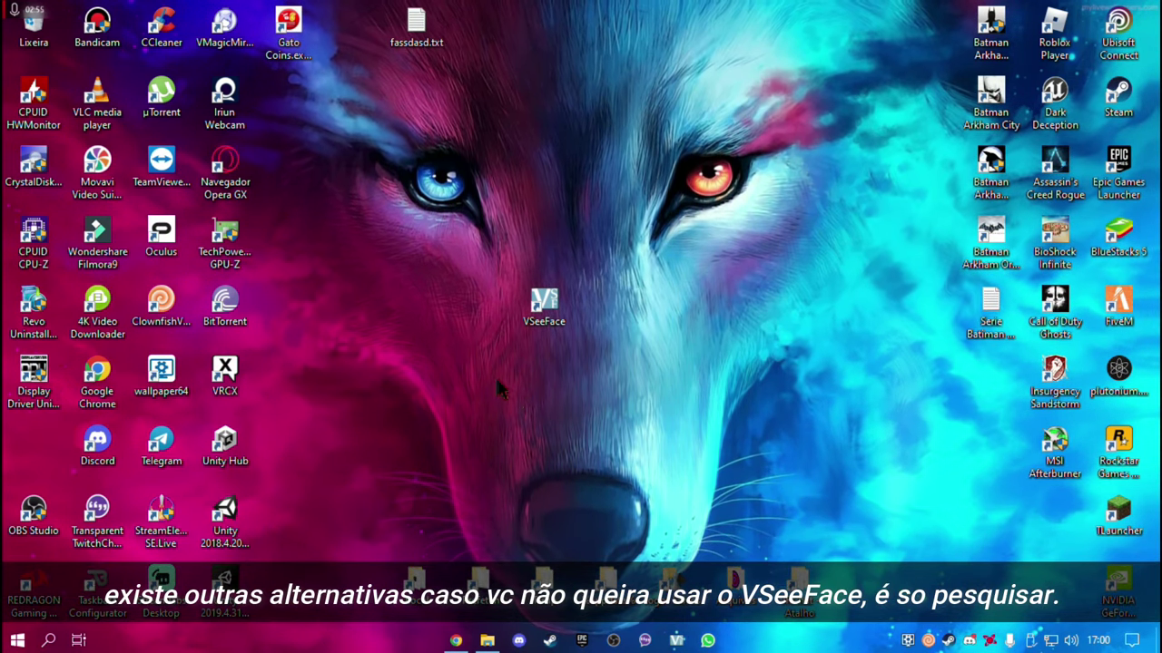
pyautogui.click(544, 307)
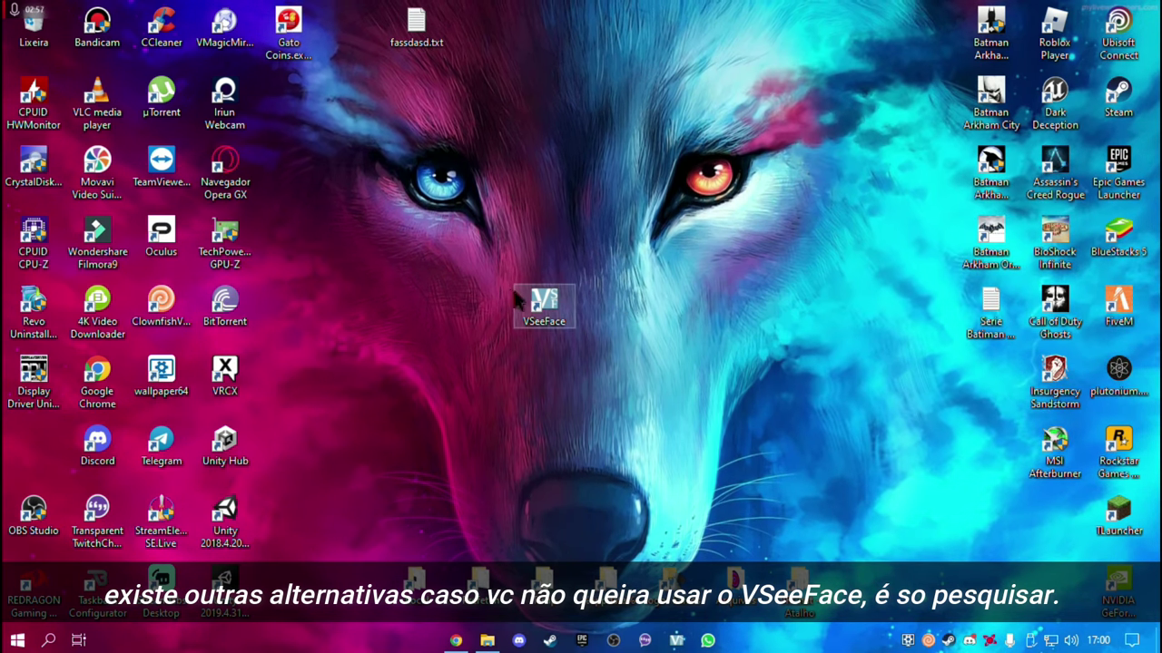
pyautogui.moveTo(225, 99)
pyautogui.mouseDown()
pyautogui.moveTo(456, 263)
pyautogui.moveTo(470, 314)
pyautogui.mouseUp()
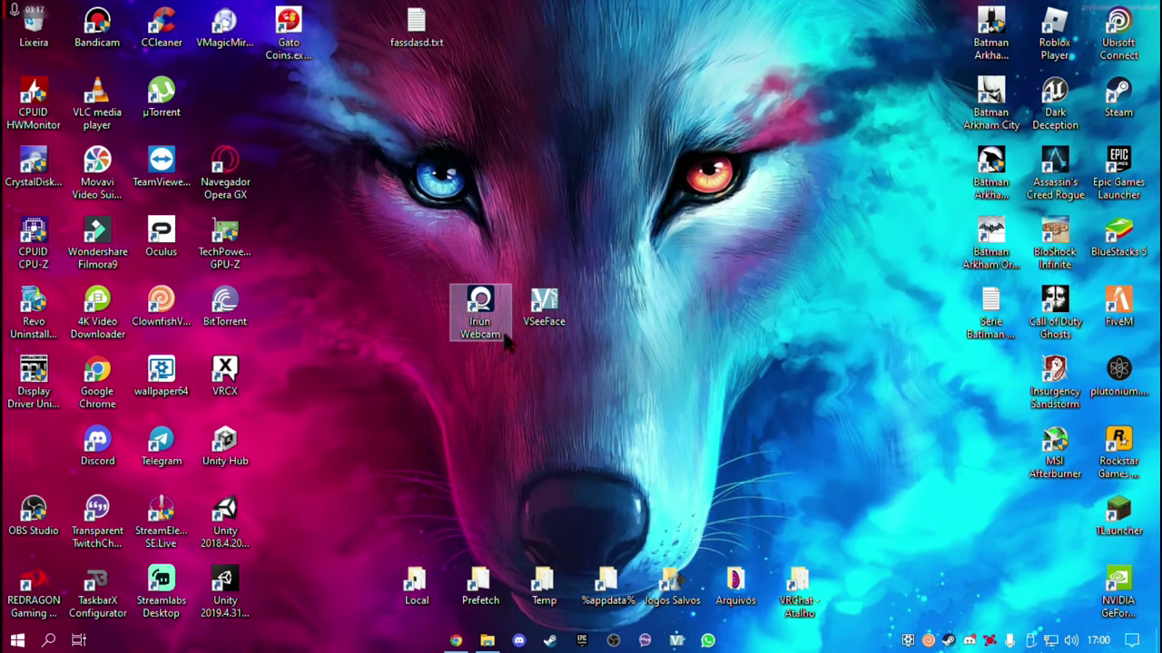
pyautogui.click(538, 363)
pyautogui.click(502, 334)
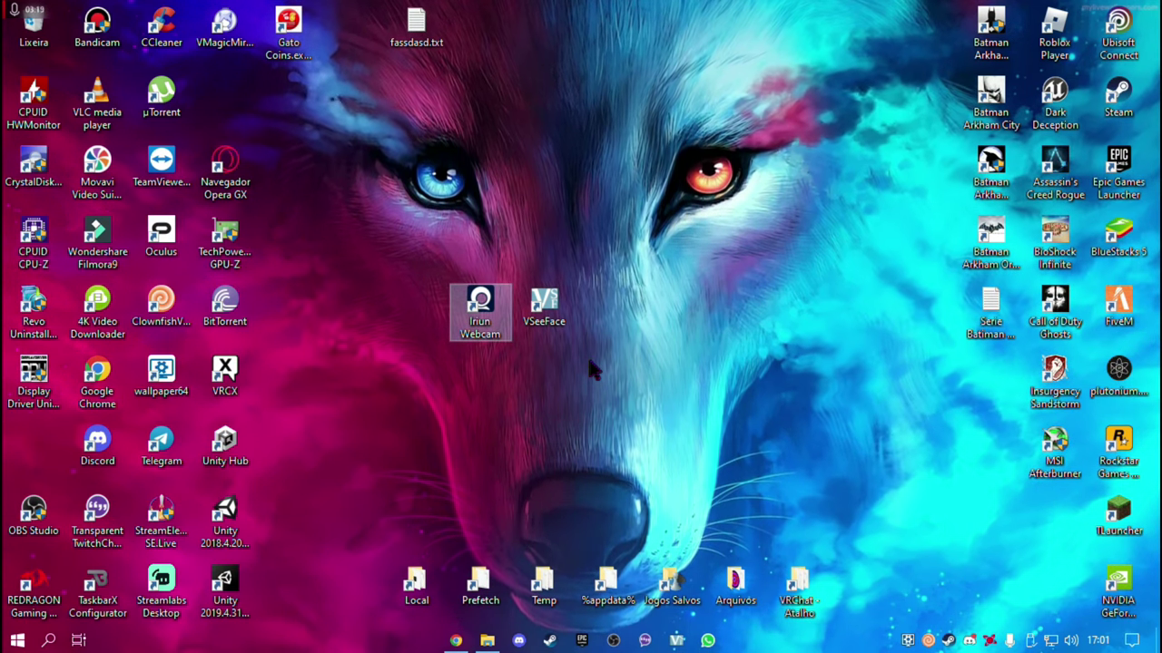
pyautogui.click(518, 368)
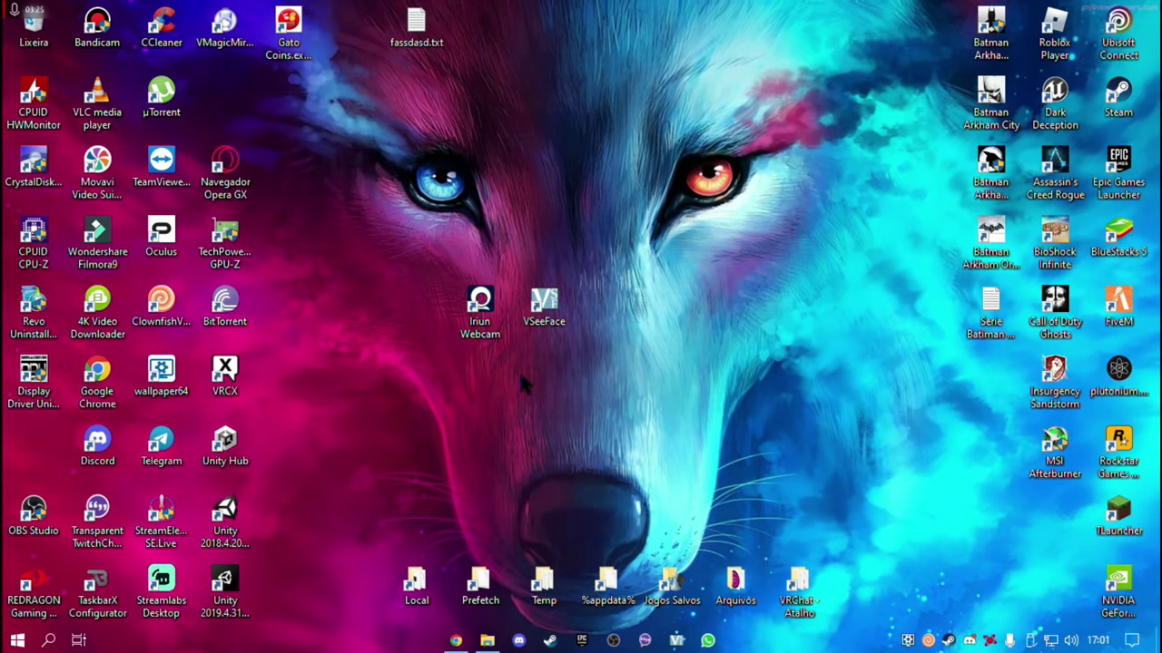
pyautogui.click(948, 640)
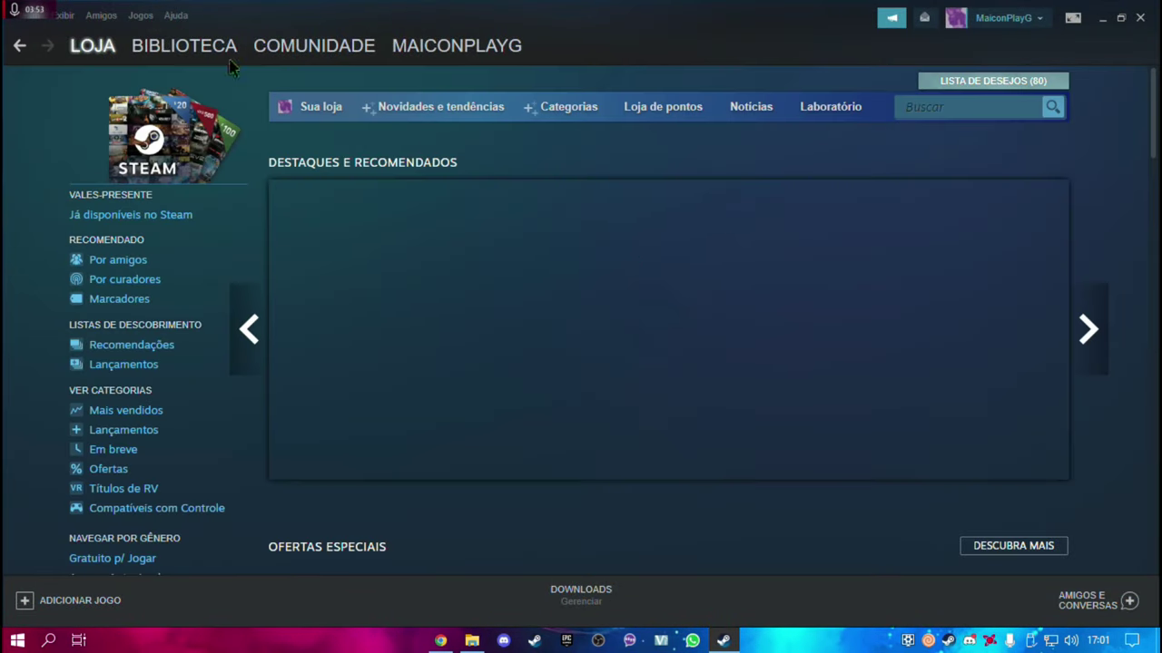
pyautogui.click(227, 57)
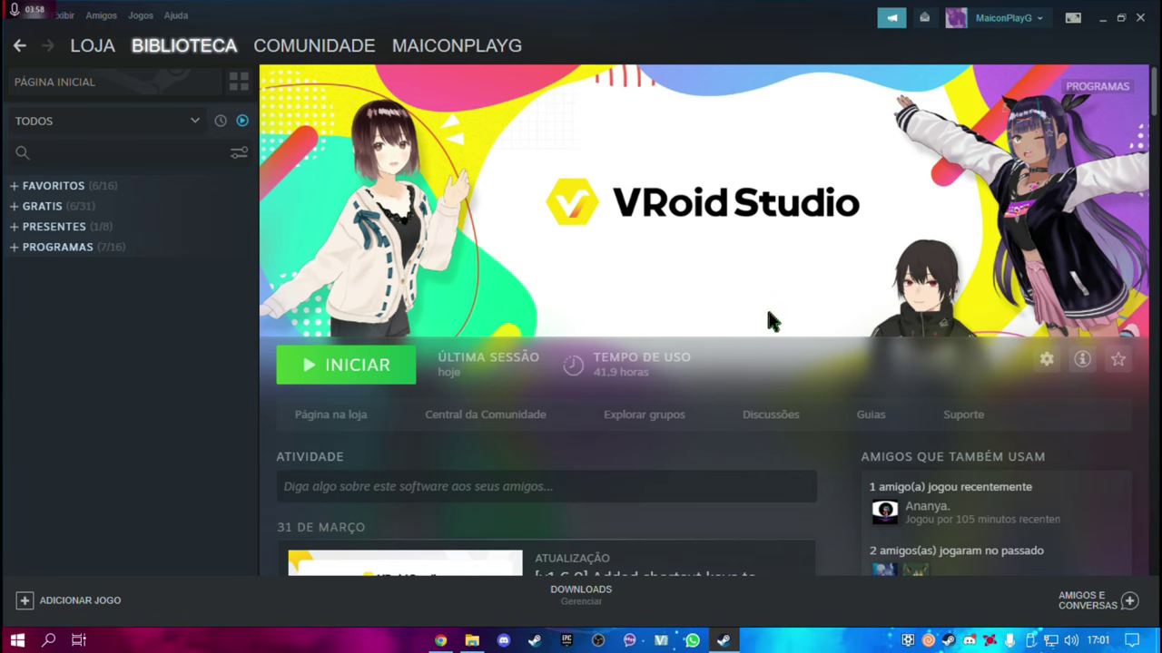
pyautogui.scroll(-3, 634, 420)
pyautogui.scroll(3, 768, 300)
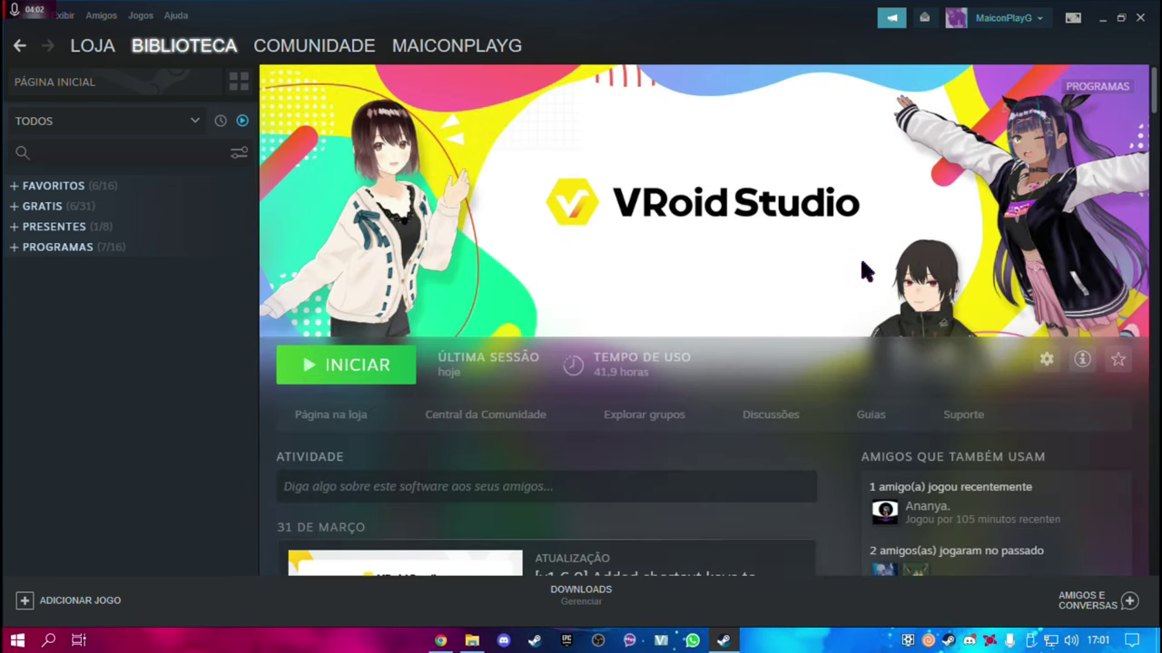
pyautogui.click(1102, 18)
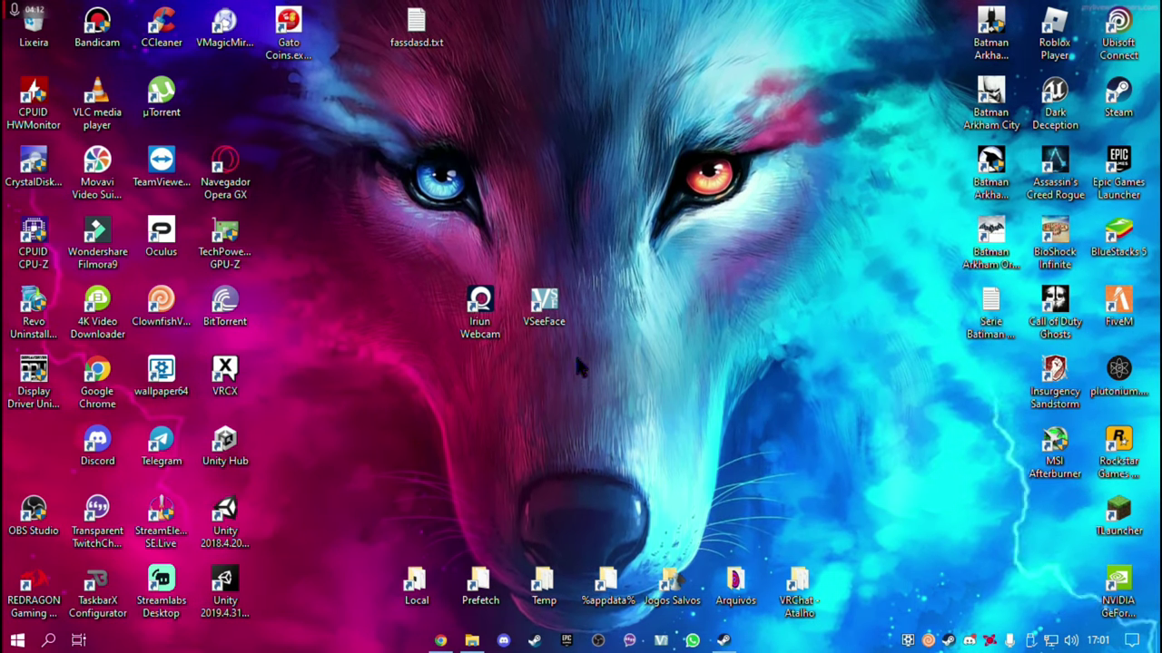
# Restore the BOOTH 'VRoid' search results in Chrome and scroll through the product grid
pyautogui.click(440, 640)
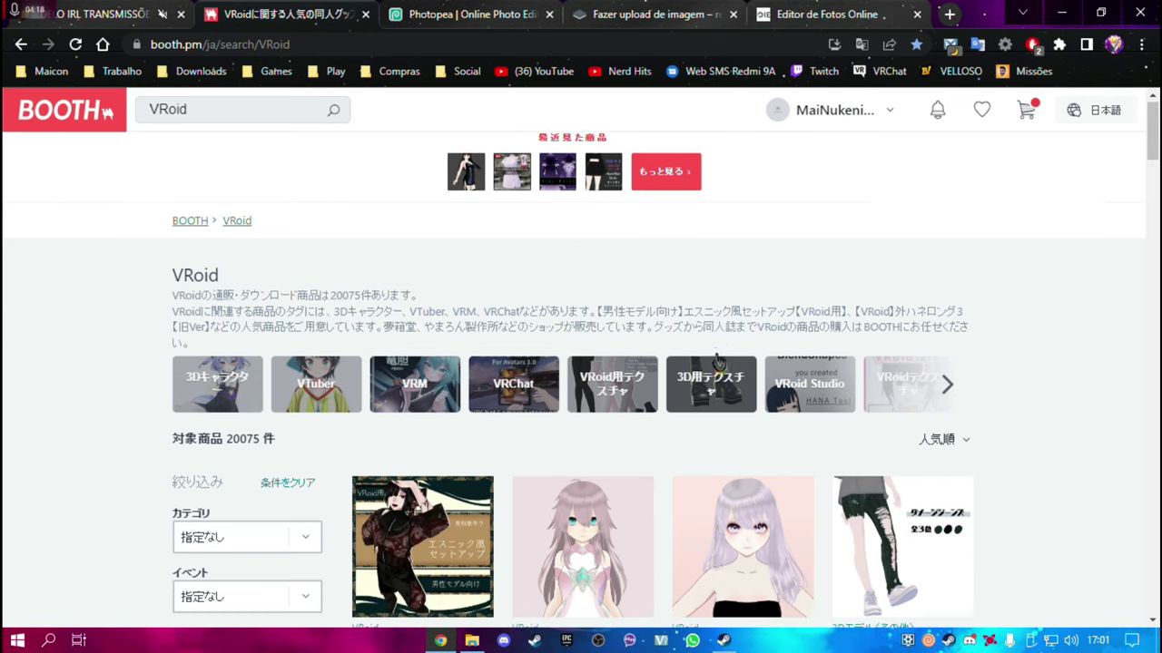
pyautogui.scroll(-2, 1066, 407)
pyautogui.scroll(-2, 1003, 341)
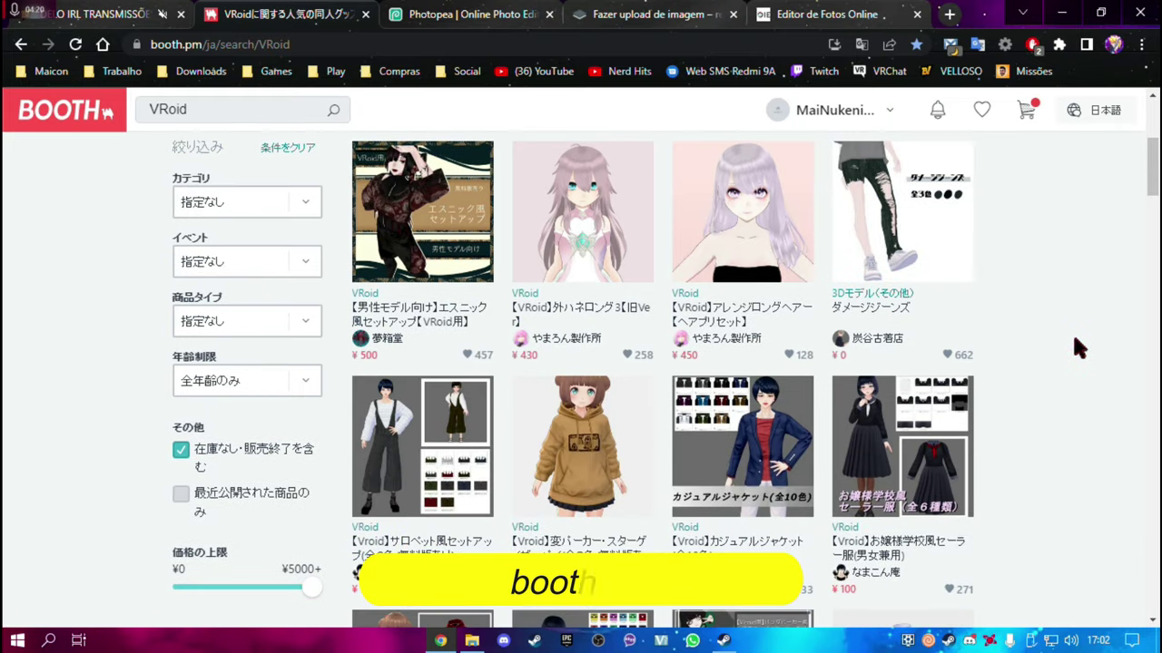
pyautogui.scroll(-2, 1080, 350)
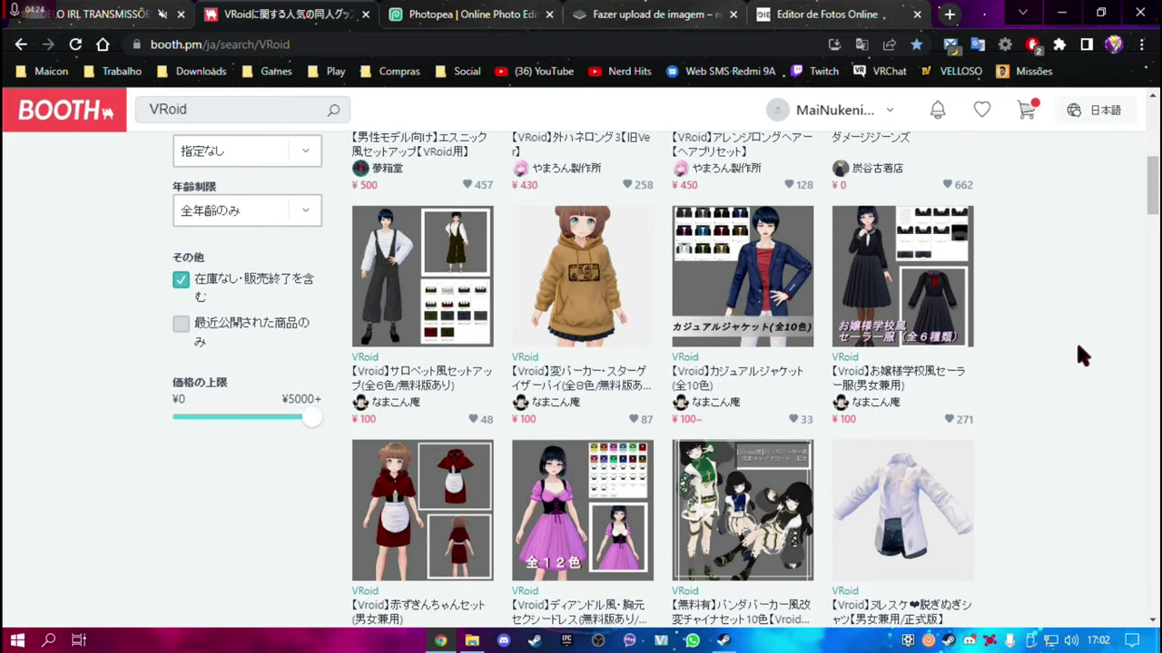
pyautogui.scroll(-2, 1021, 334)
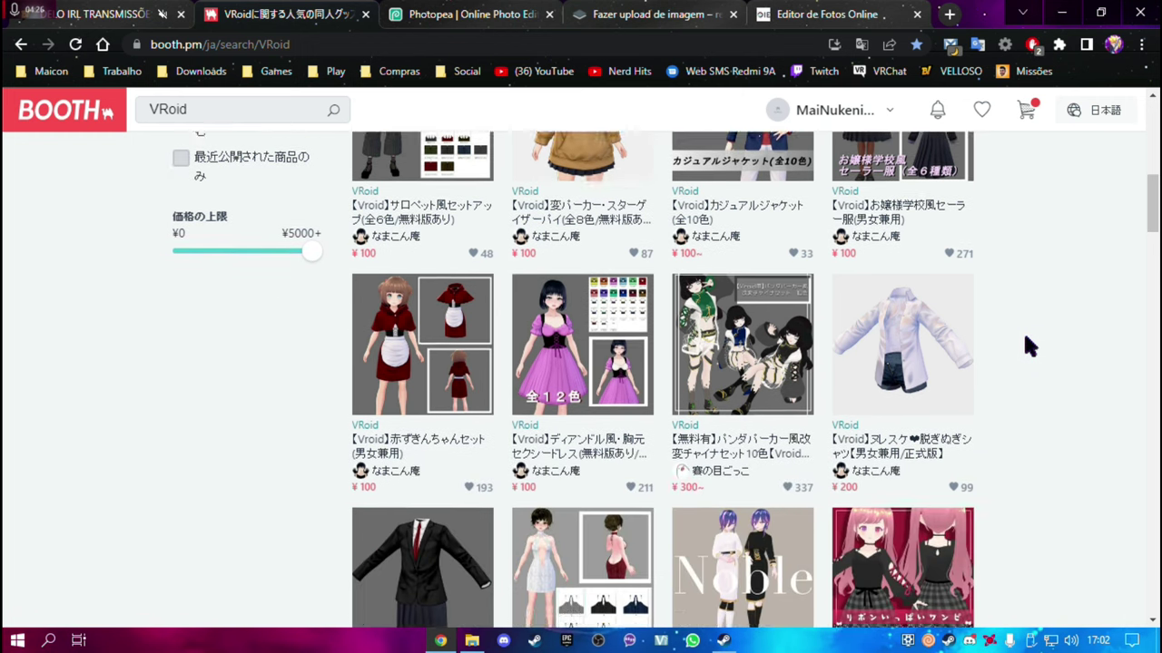
pyautogui.scroll(-2, 1027, 337)
pyautogui.scroll(3, 1067, 365)
pyautogui.scroll(2, 1067, 364)
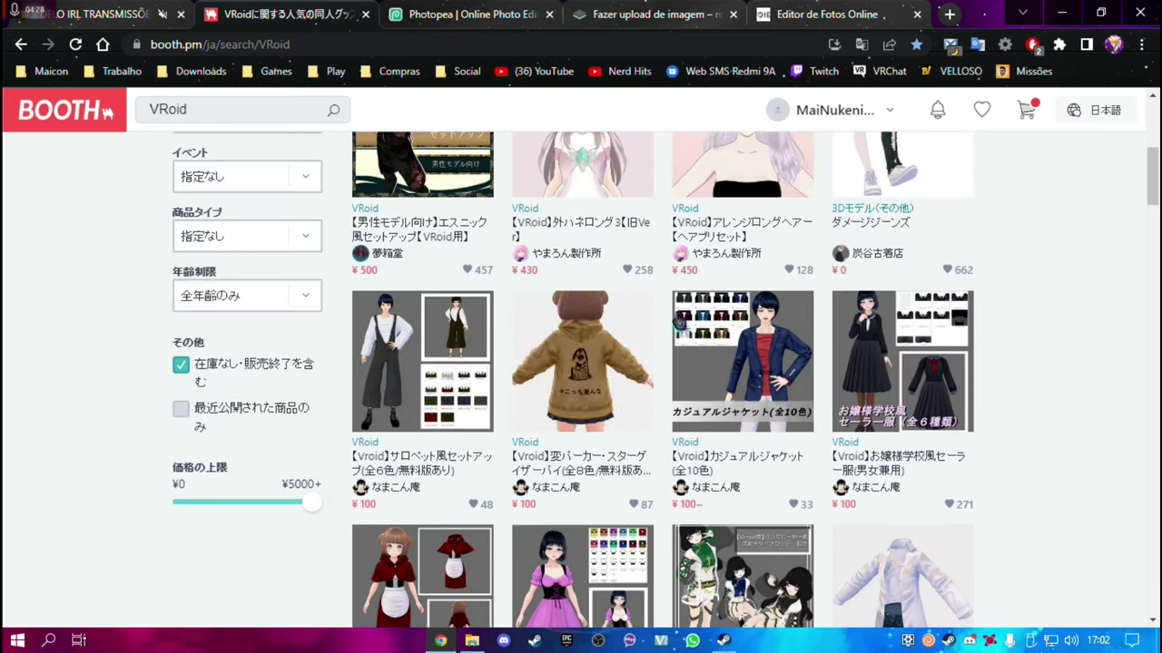
pyautogui.scroll(2, 581, 381)
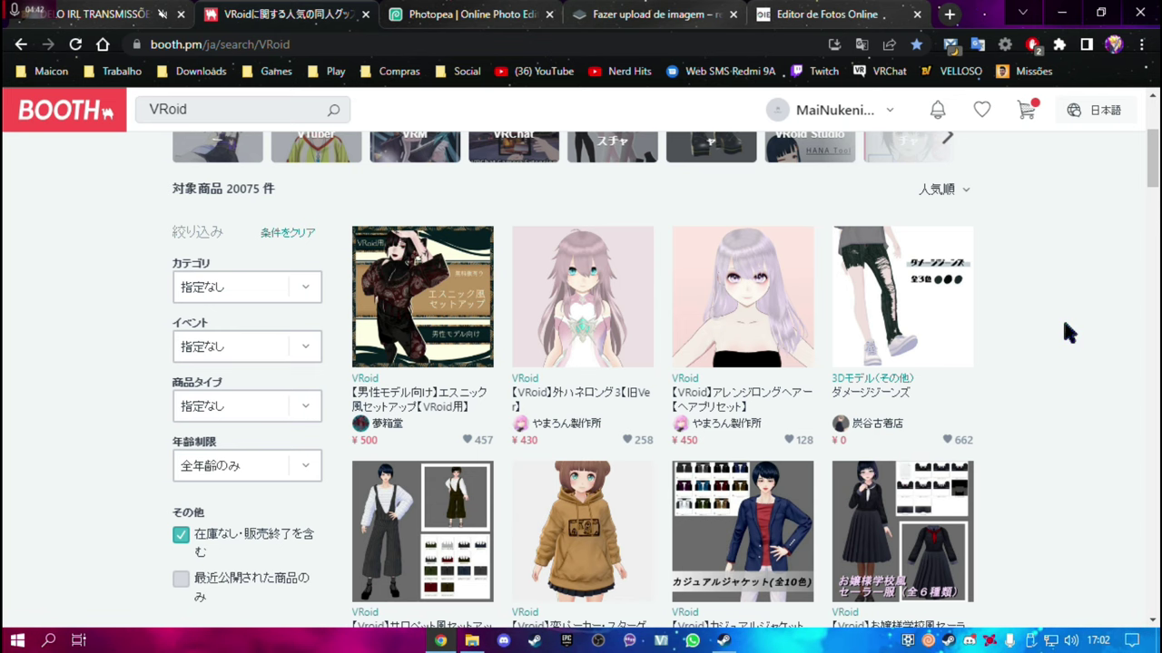
pyautogui.scroll(-1, 1066, 332)
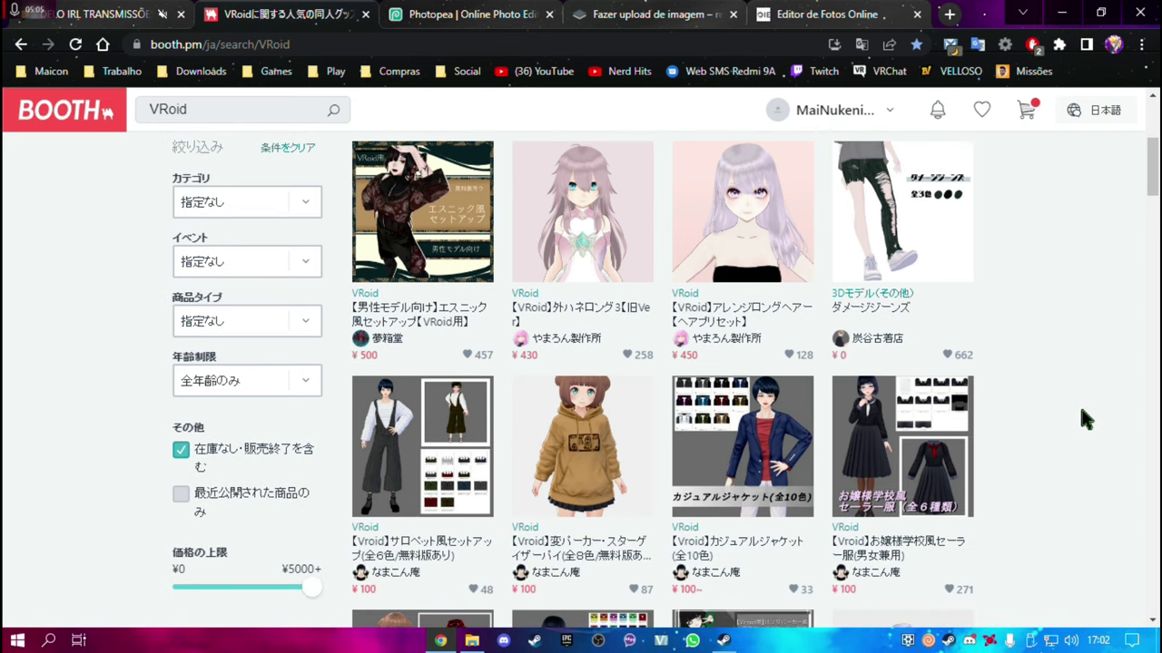
pyautogui.scroll(-3, 1084, 418)
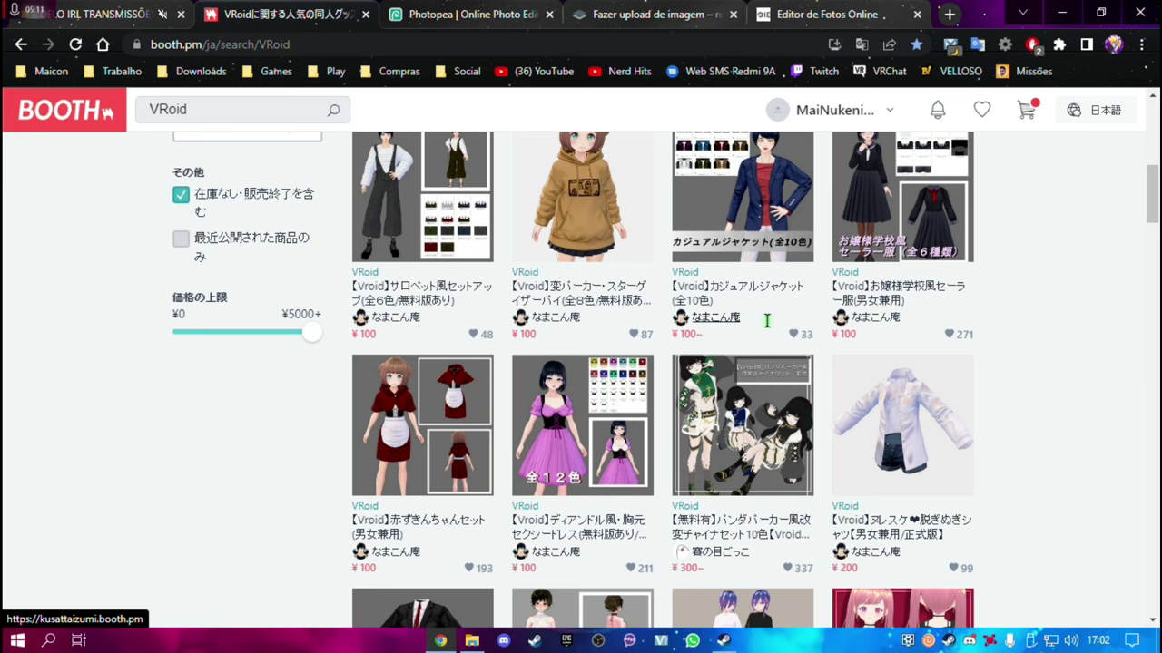
pyautogui.scroll(-2, 767, 321)
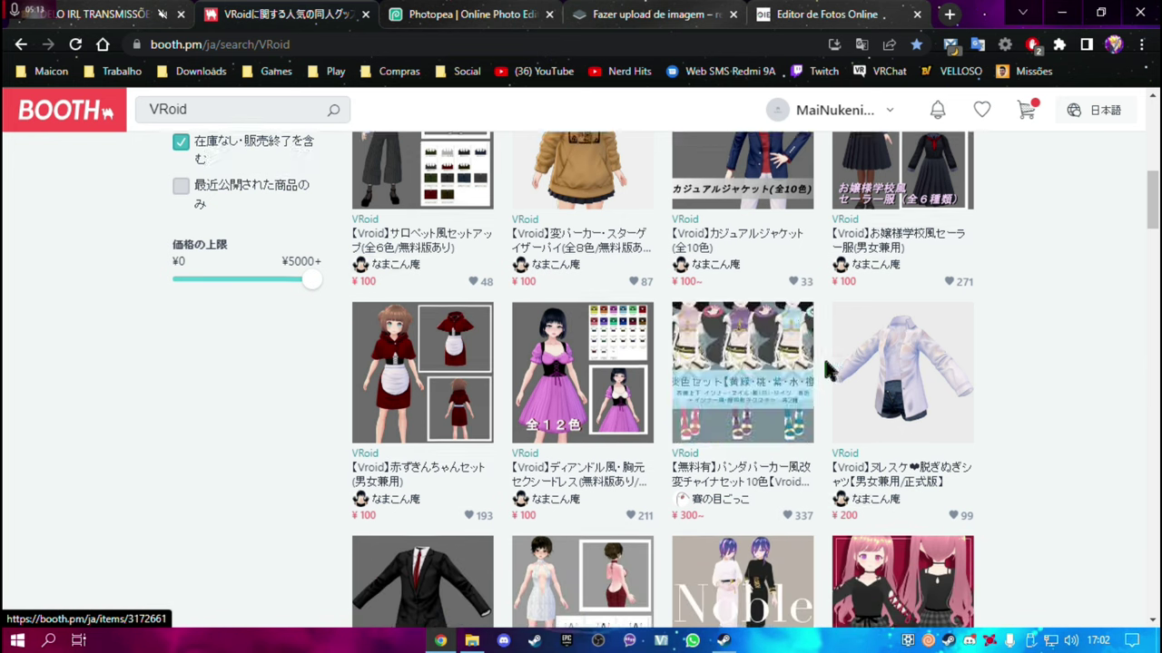
pyautogui.scroll(3, 846, 360)
pyautogui.scroll(4, 846, 360)
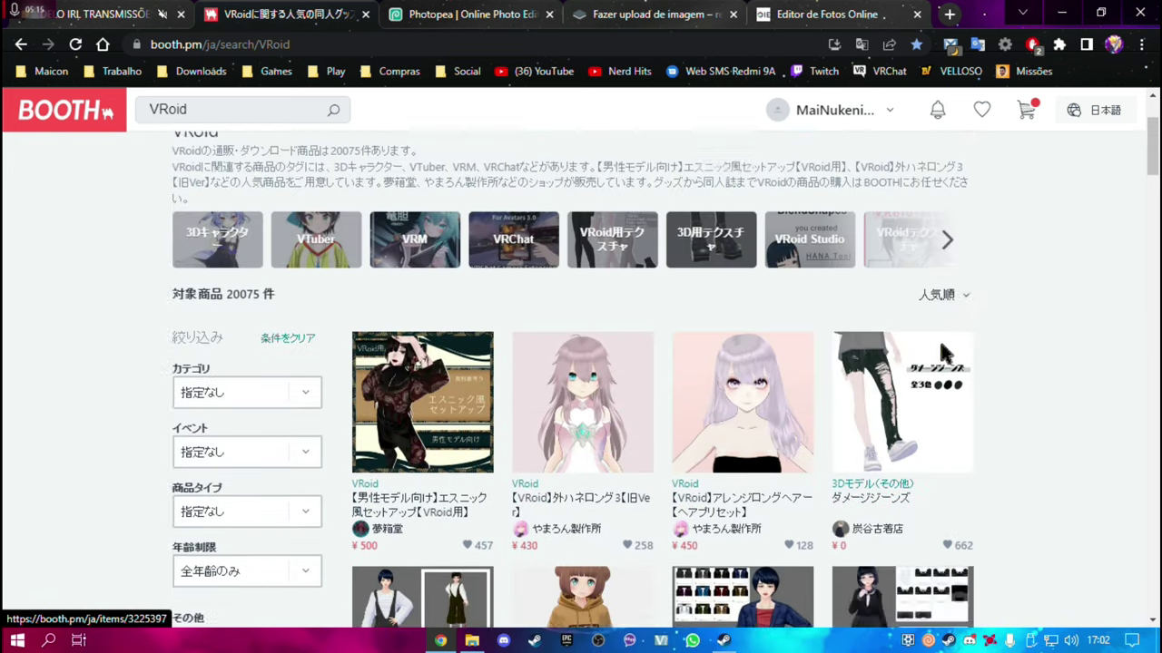
pyautogui.scroll(-1, 853, 435)
pyautogui.moveTo(843, 443); pyautogui.dragTo(829, 451)
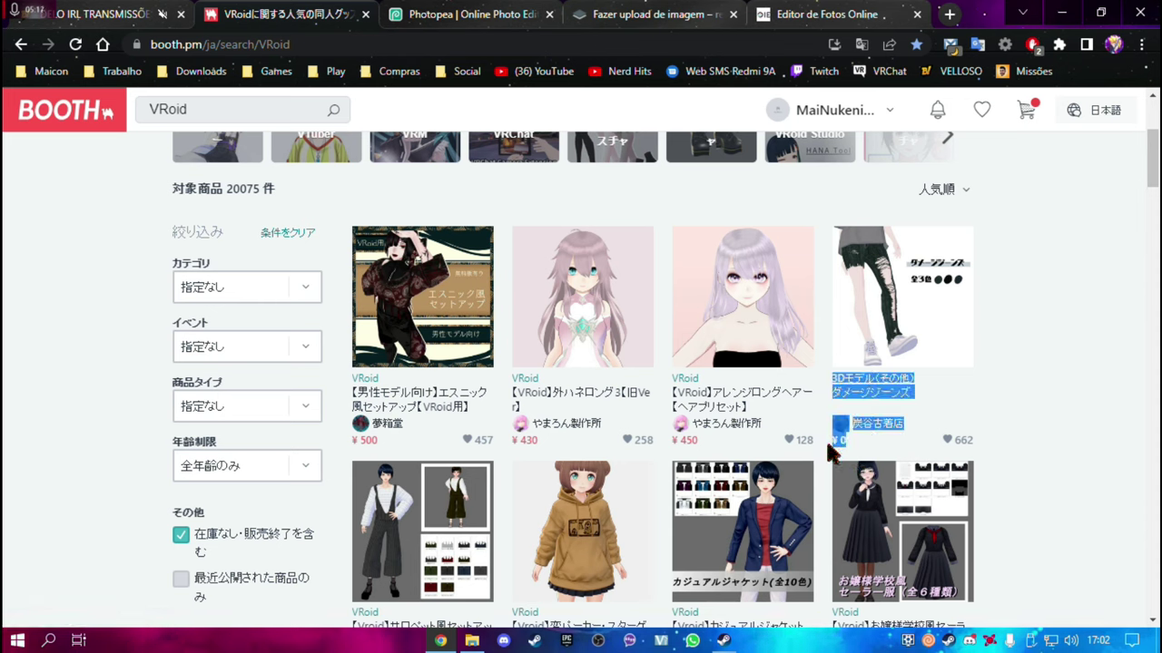
pyautogui.click(1032, 394)
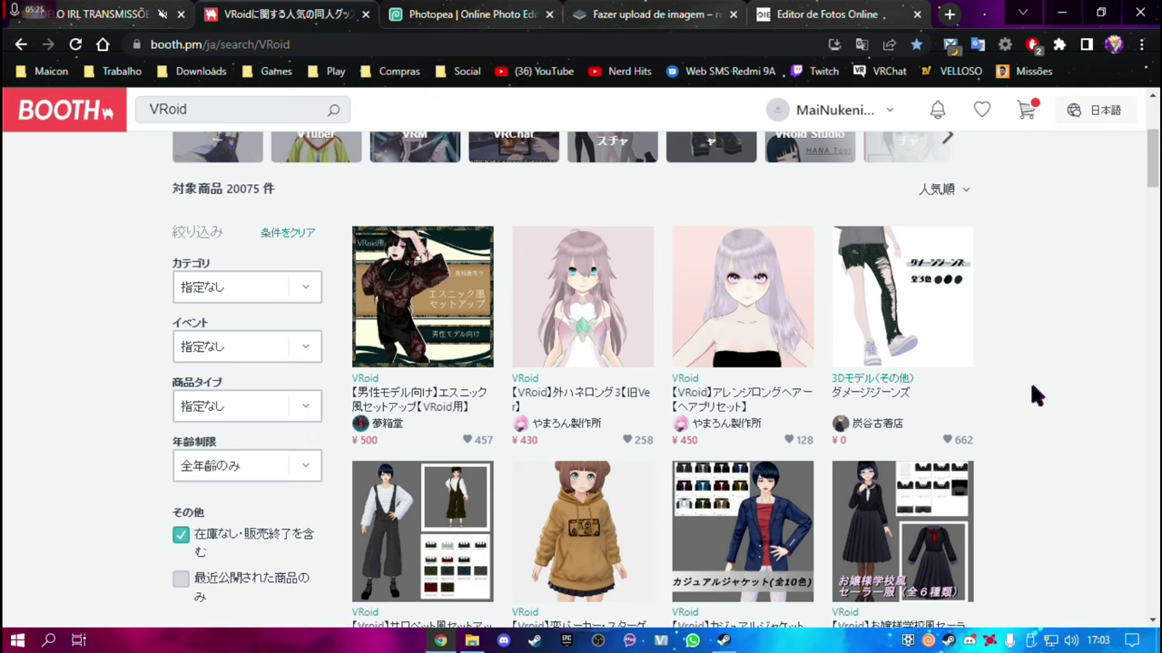
pyautogui.scroll(-3, 1035, 382)
# Open the 魔女風？ドレス dress listing in a background tab
pyautogui.scroll(5, 1043, 390)
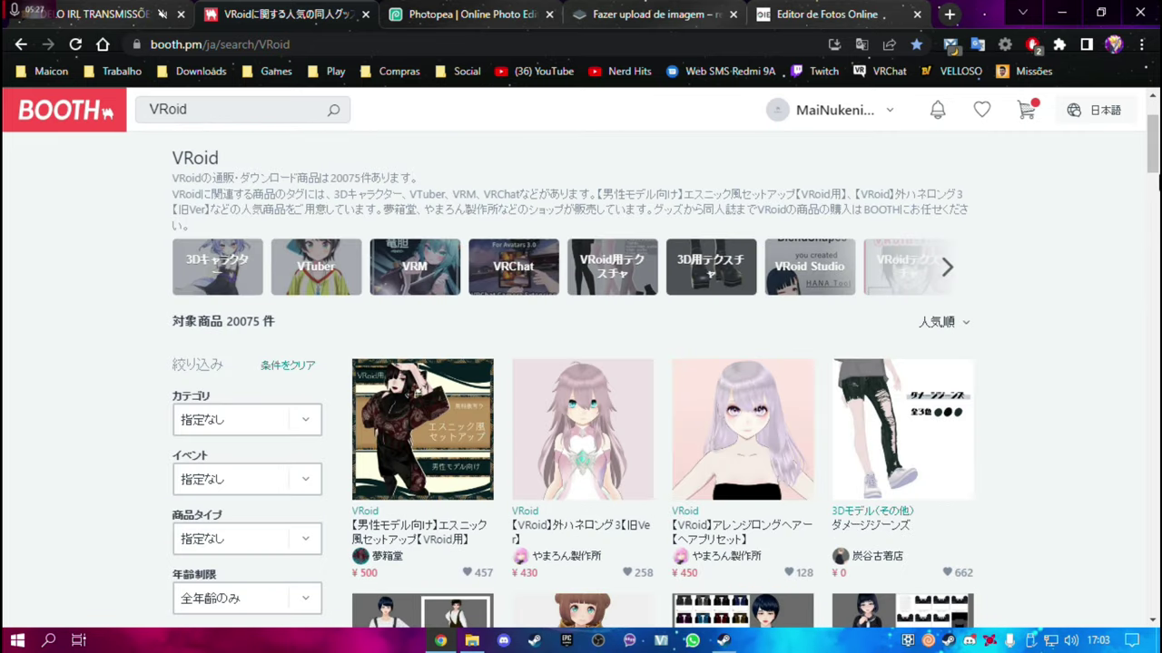
pyautogui.scroll(-5, 580, 377)
pyautogui.scroll(3, 907, 334)
pyautogui.scroll(1, 907, 334)
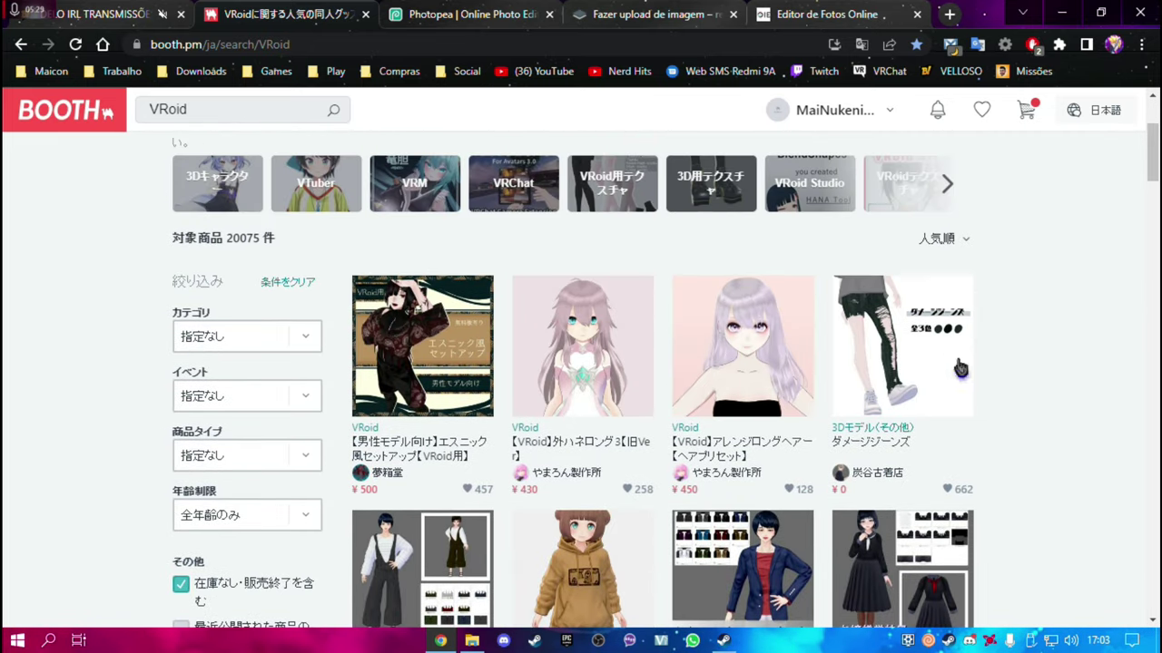
pyautogui.scroll(-2, 908, 334)
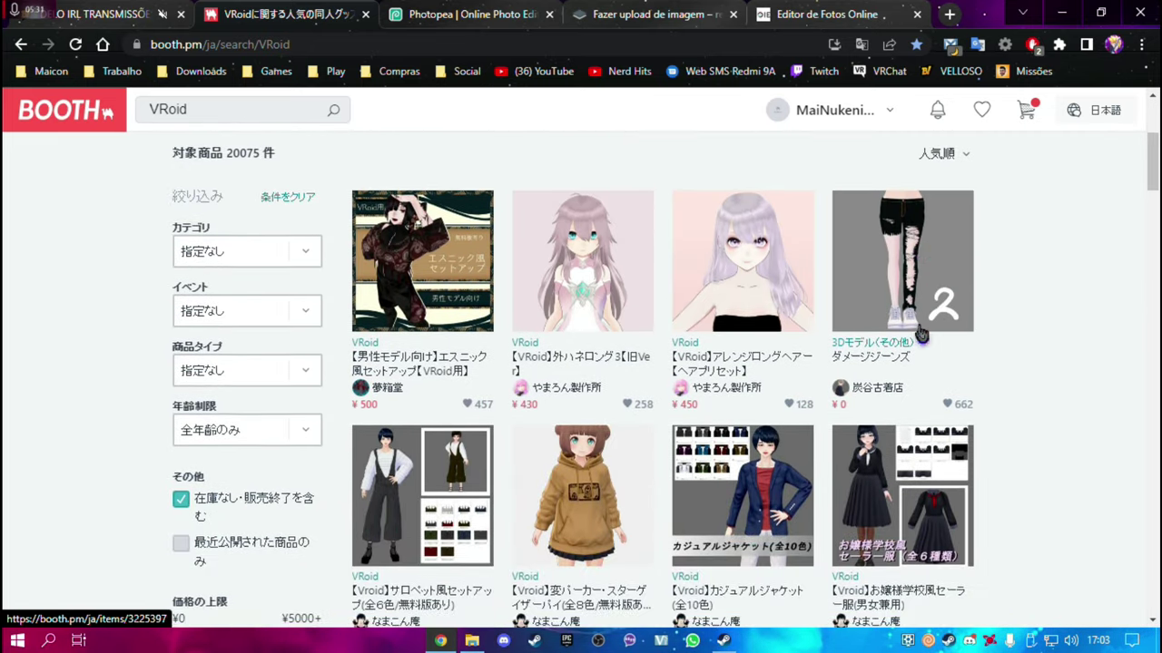
pyautogui.scroll(-3, 1071, 243)
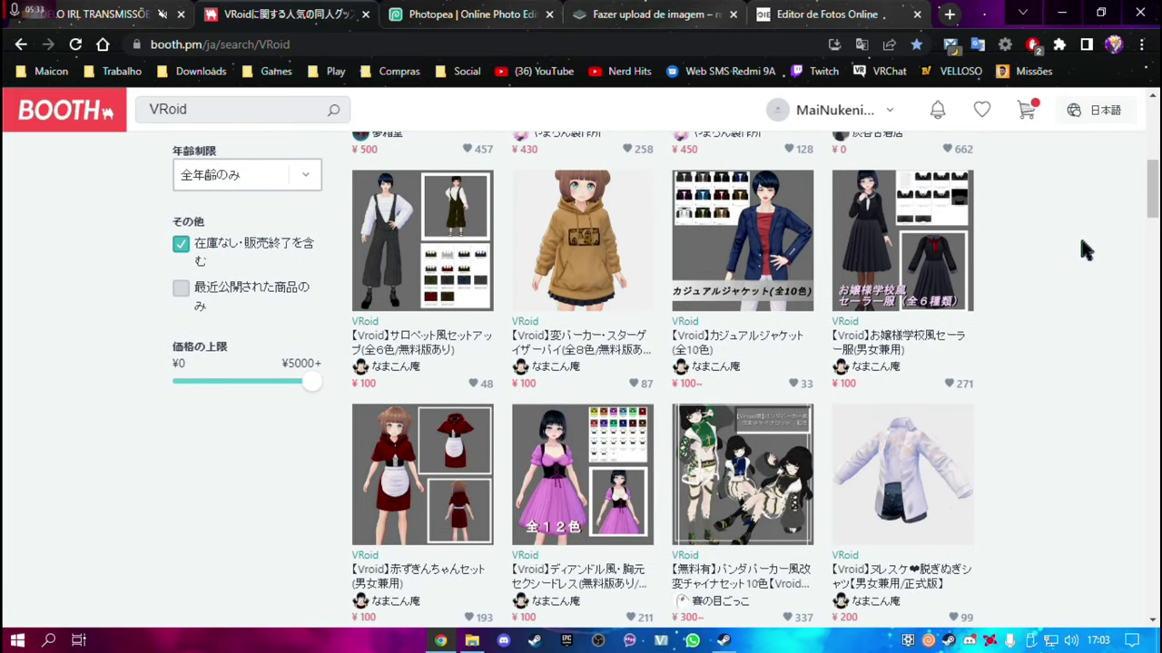
pyautogui.scroll(-1, 930, 316)
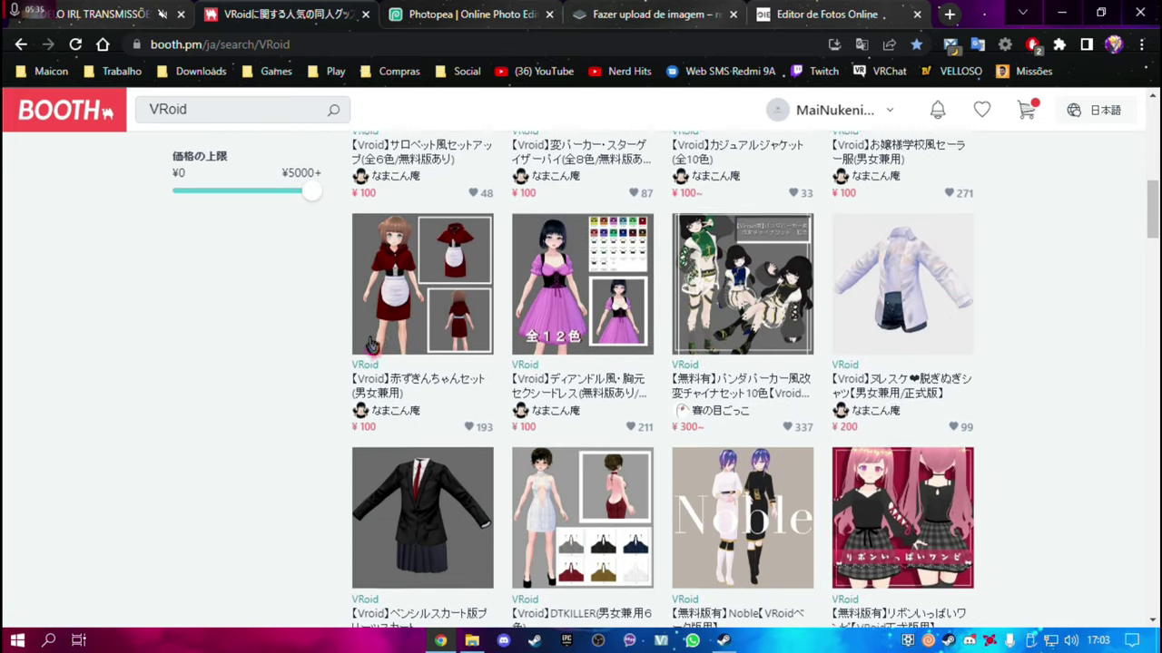
pyautogui.scroll(-3, 635, 322)
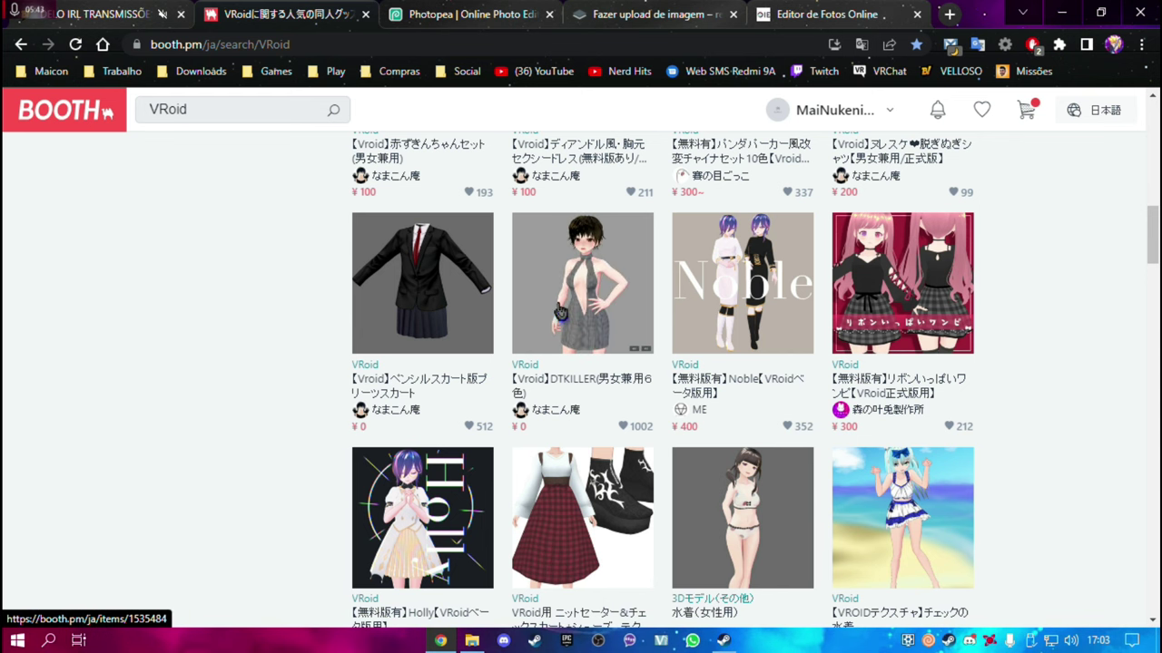
pyautogui.scroll(-3, 160, 300)
pyautogui.scroll(-2, 191, 420)
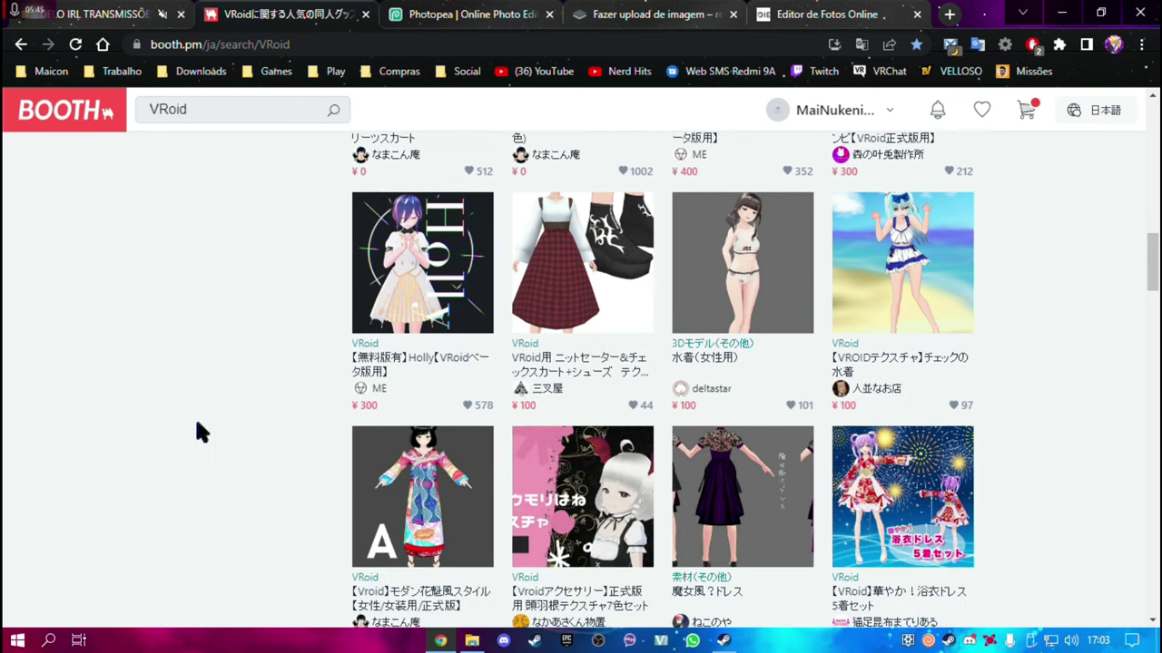
pyautogui.scroll(-1, 198, 424)
pyautogui.scroll(1, 669, 379)
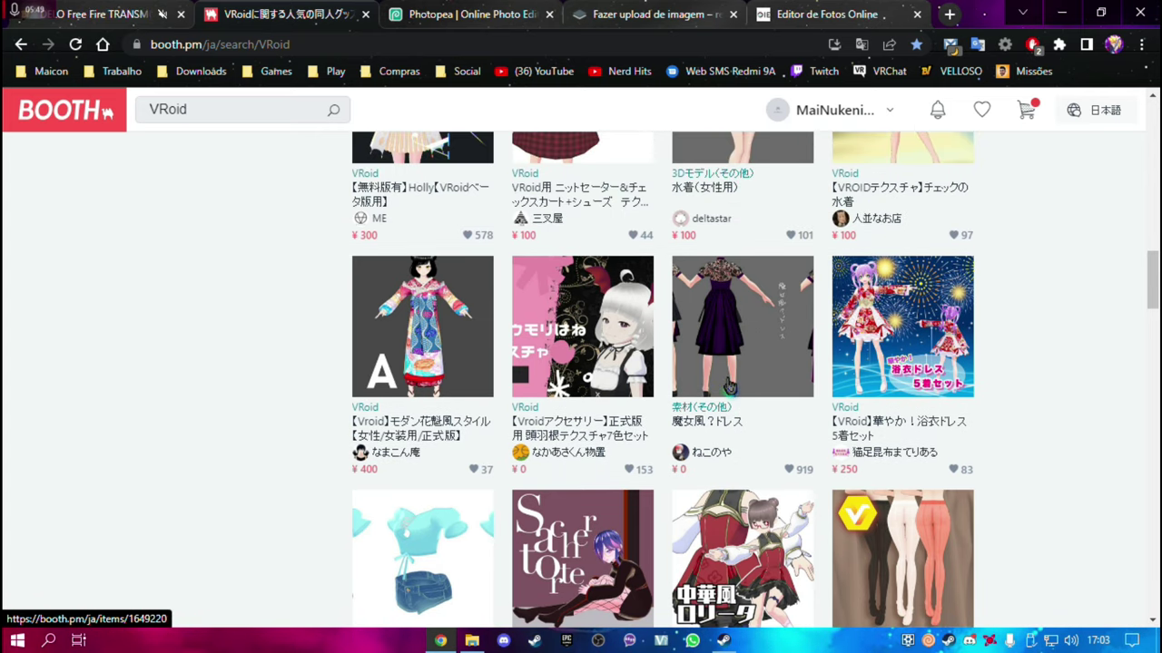
pyautogui.middleClick(731, 336)
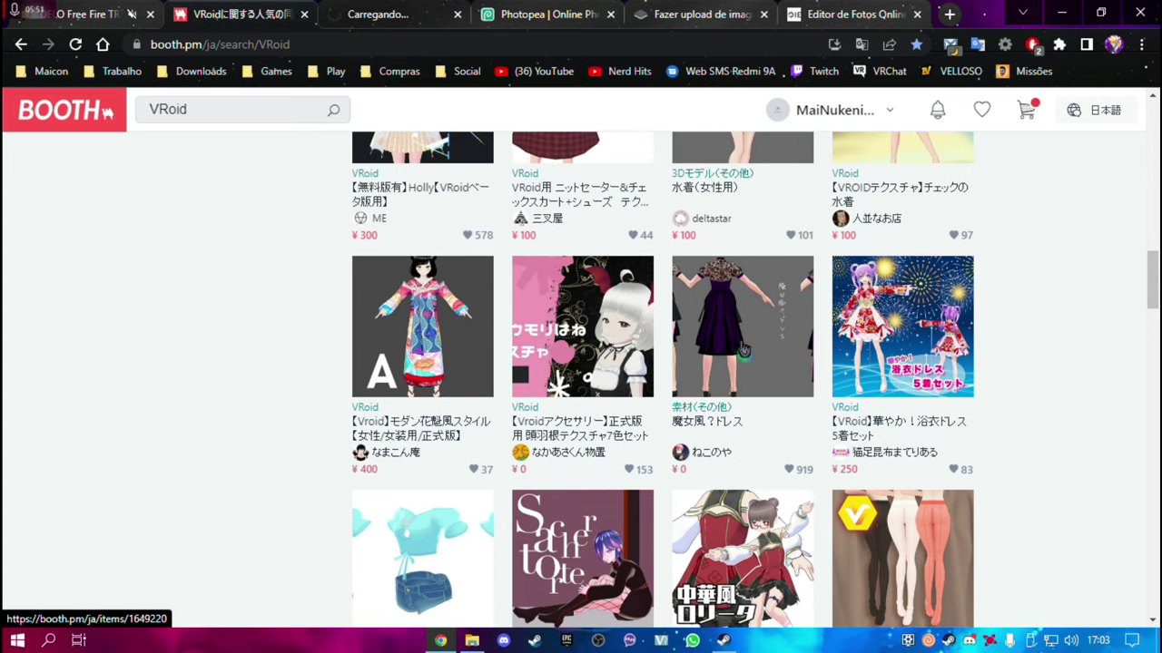
# Browse further down the VRoid results, then switch to the Online Image Editor tab
pyautogui.scroll(-3, 752, 324)
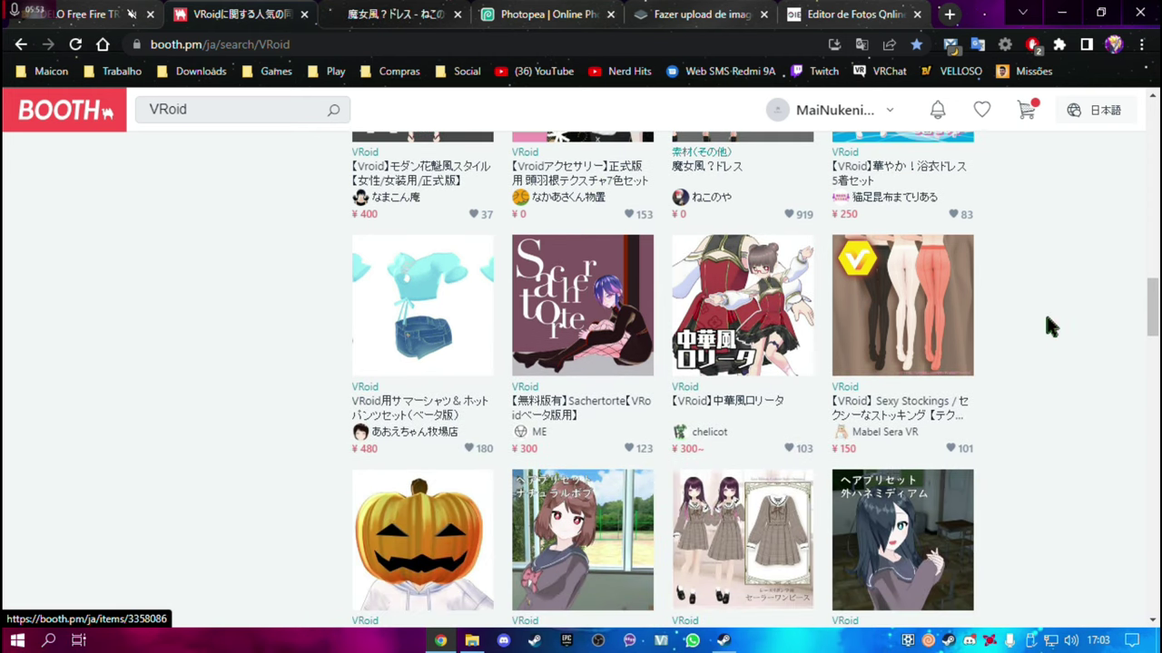
pyautogui.scroll(-2, 1050, 319)
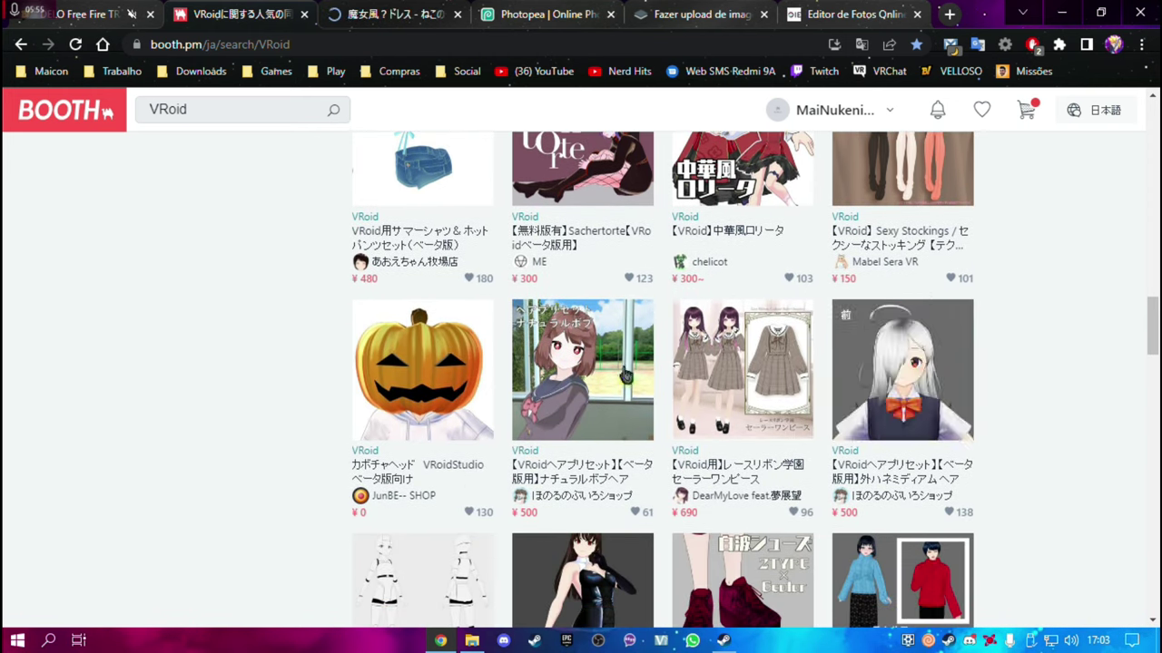
pyautogui.scroll(-3, 388, 375)
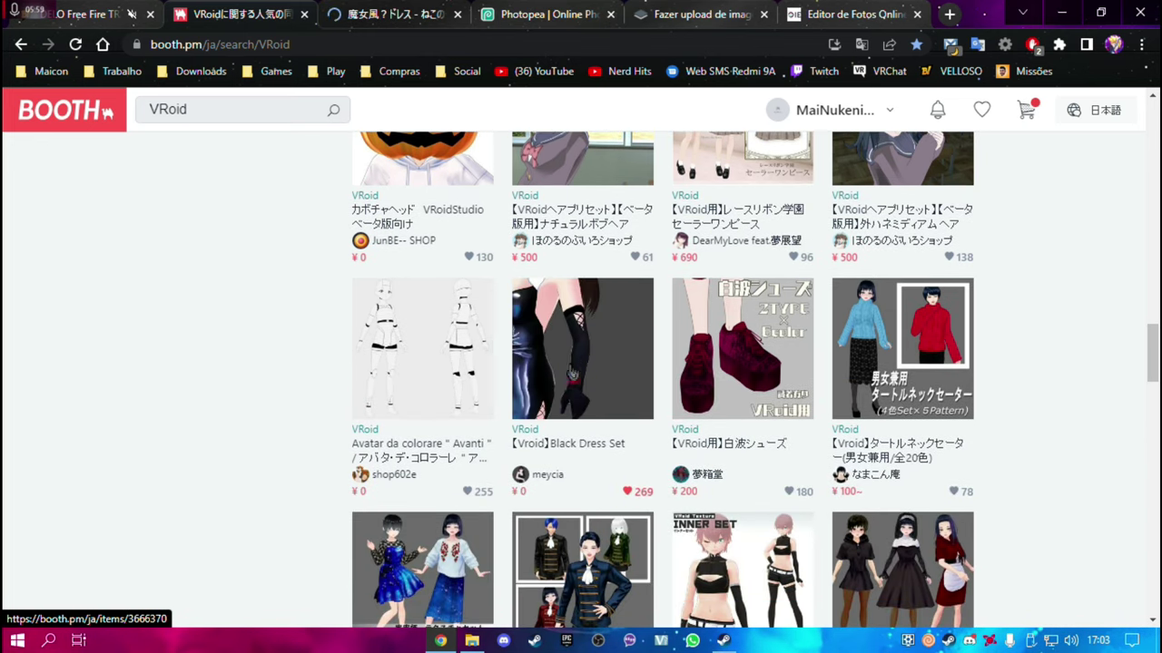
pyautogui.scroll(-1, 443, 363)
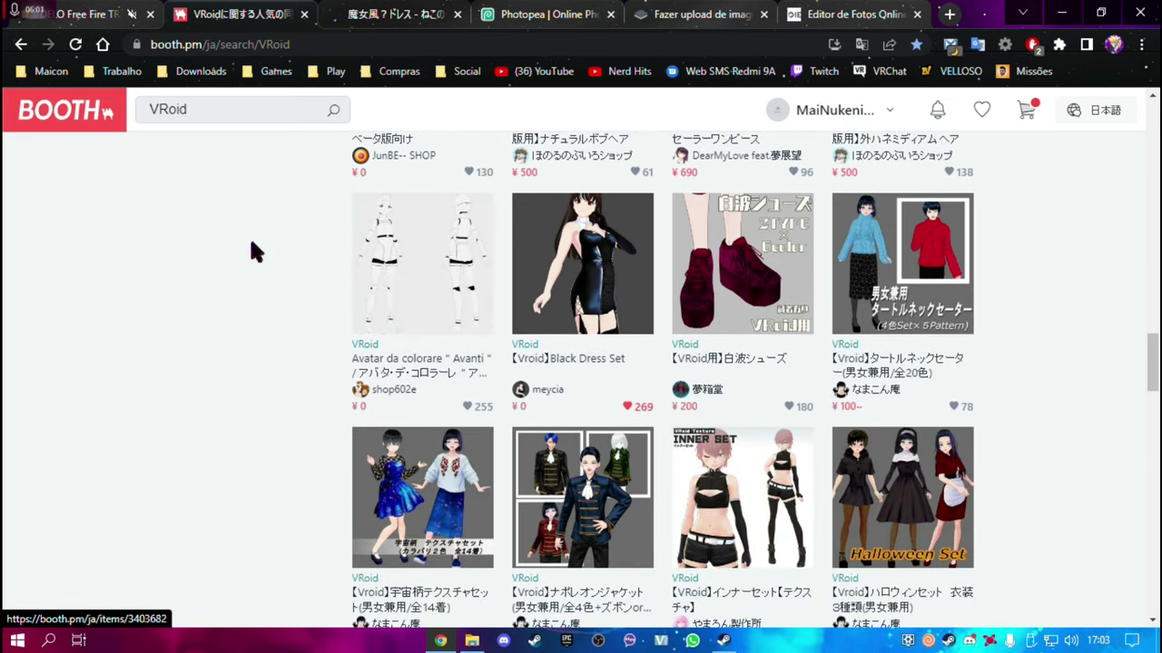
pyautogui.scroll(-2, 254, 253)
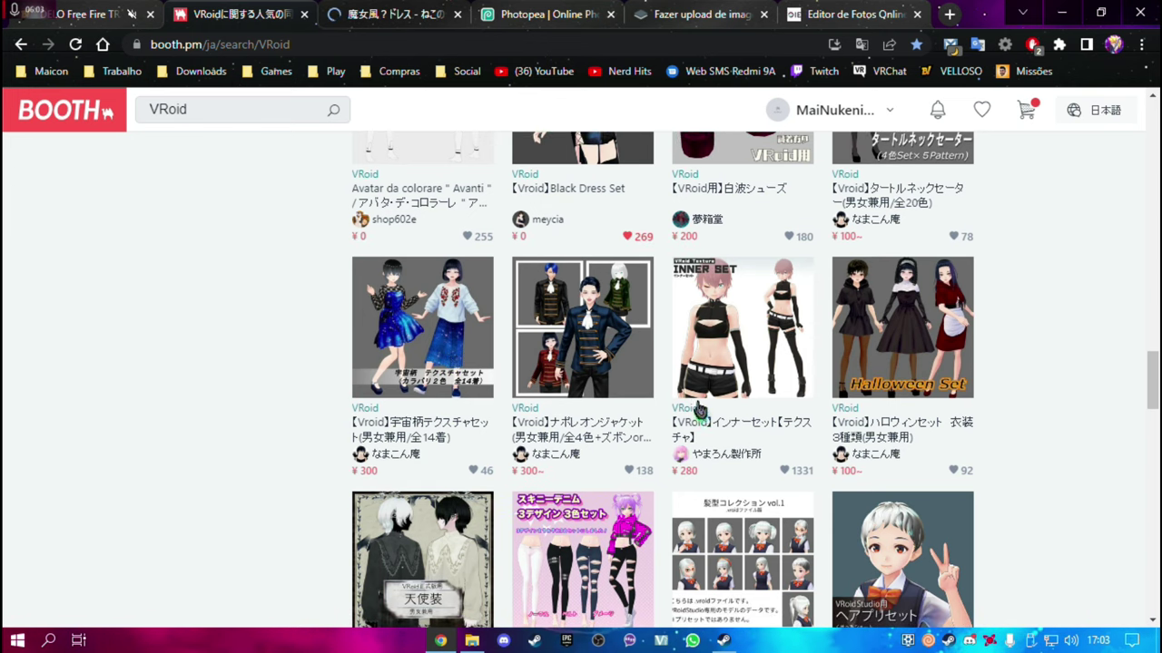
pyautogui.scroll(-1, 699, 411)
pyautogui.scroll(-1, 698, 418)
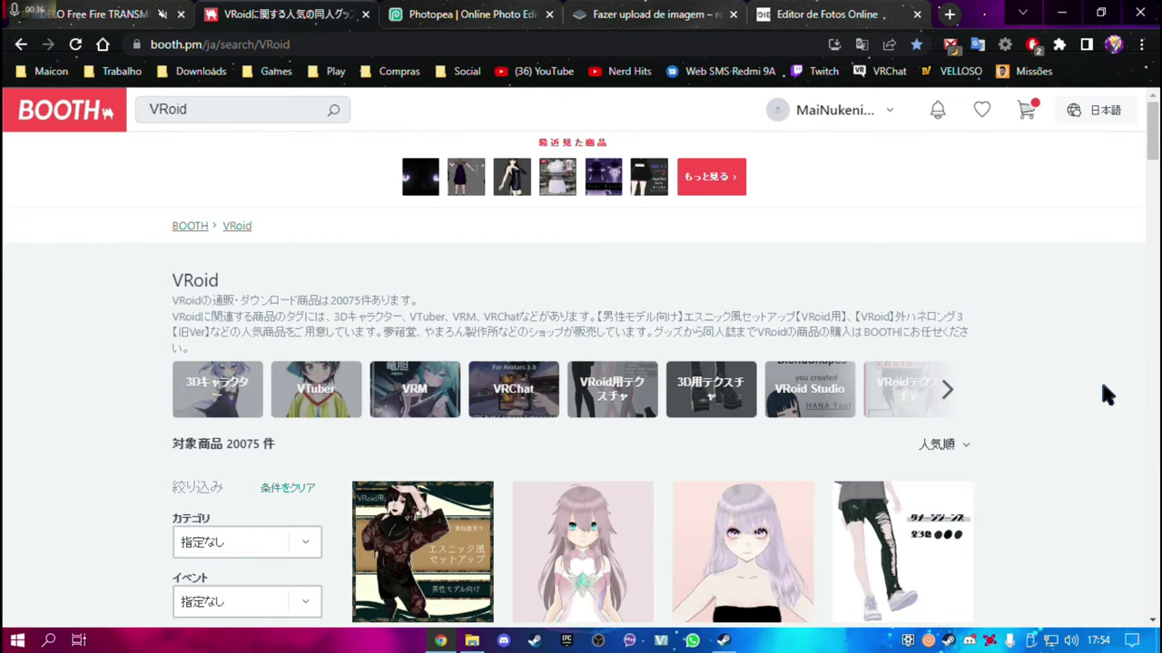
pyautogui.scroll(-3, 904, 356)
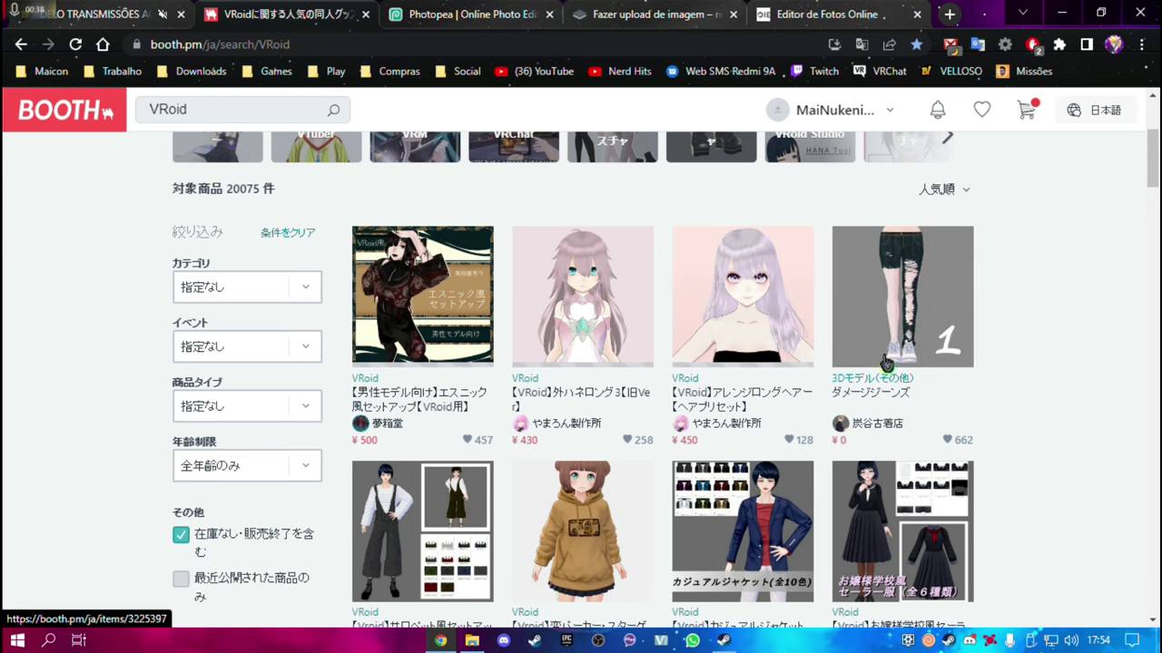
pyautogui.scroll(-1, 885, 368)
pyautogui.scroll(-2, 767, 361)
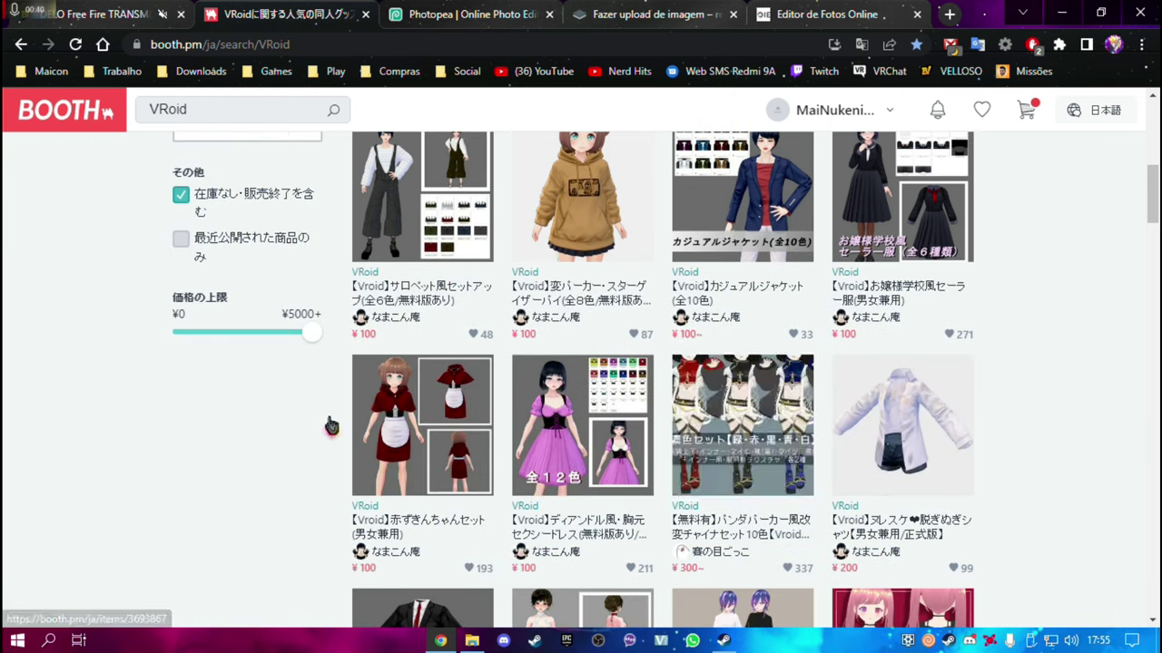
pyautogui.scroll(-2, 789, 363)
pyautogui.scroll(-1, 789, 363)
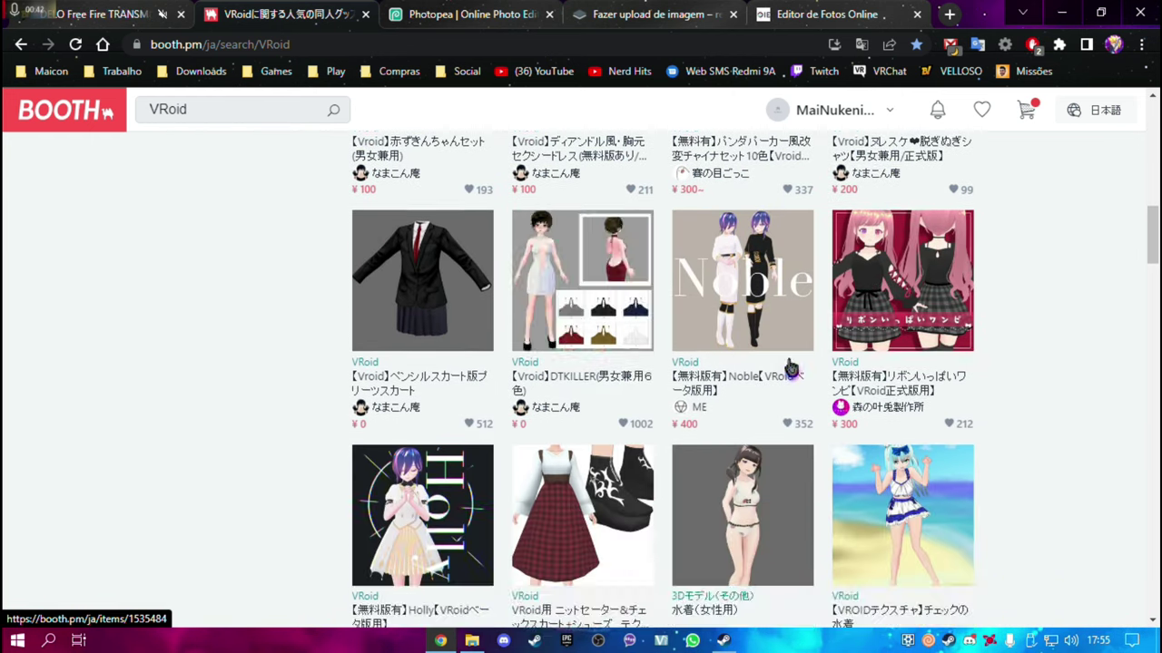
pyautogui.scroll(-3, 789, 363)
pyautogui.scroll(5, 935, 392)
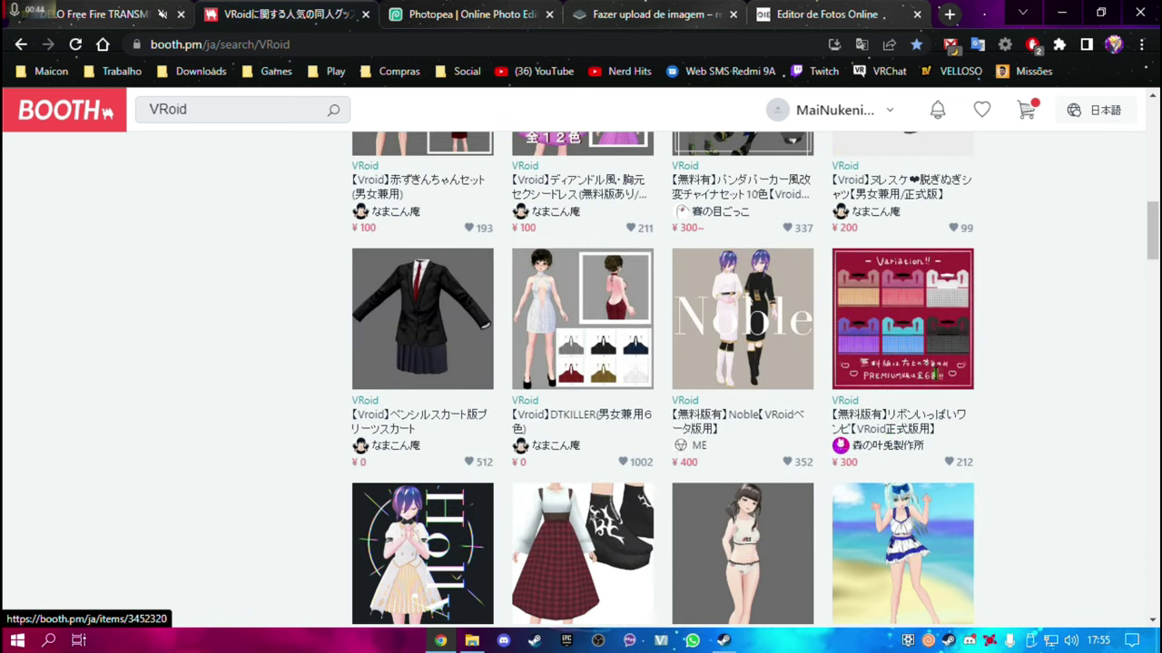
pyautogui.scroll(3, 935, 397)
pyautogui.scroll(1, 971, 399)
pyautogui.scroll(3, 1006, 402)
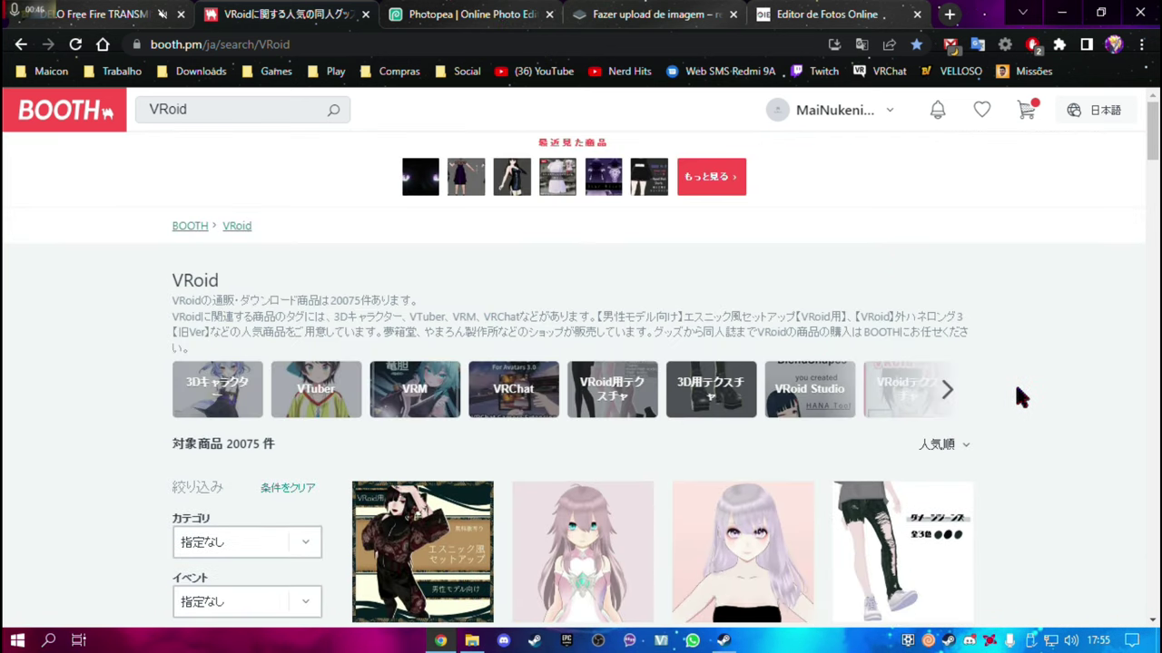
pyautogui.scroll(-1, 1029, 406)
pyautogui.scroll(1, 1006, 397)
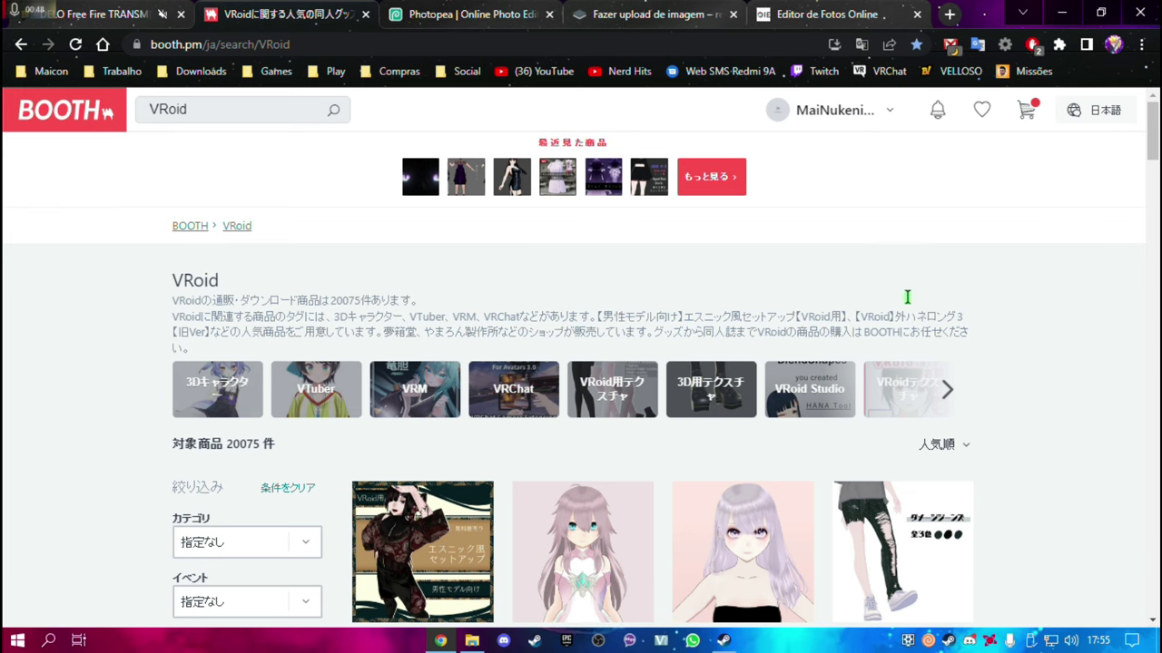
pyautogui.click(495, 18)
pyautogui.click(690, 15)
# Cycle through the photo editor and Photopea tabs, ending on remove.bg's upload page
pyautogui.click(778, 13)
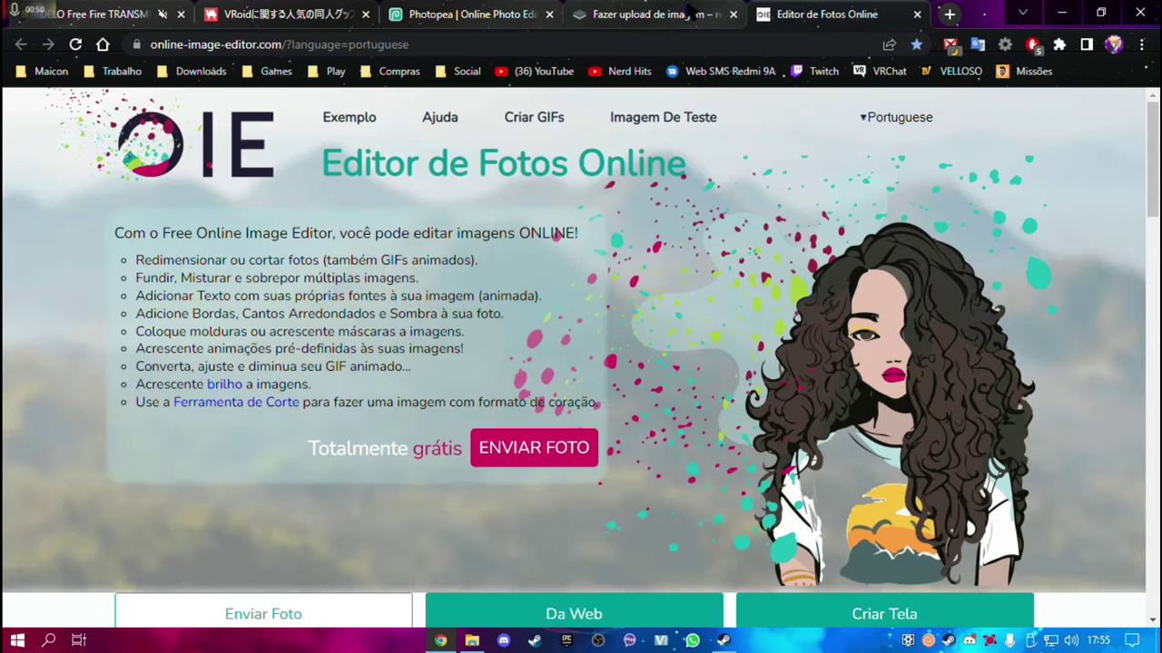
pyautogui.click(701, 13)
pyautogui.click(788, 11)
pyautogui.click(706, 15)
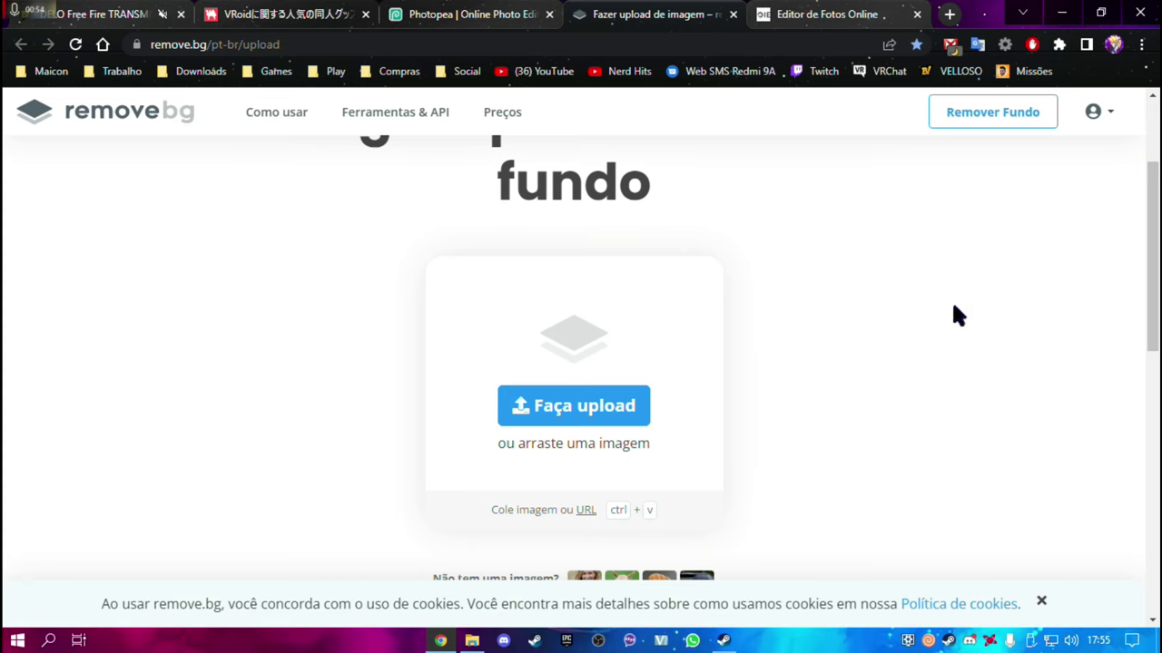
pyautogui.click(410, 11)
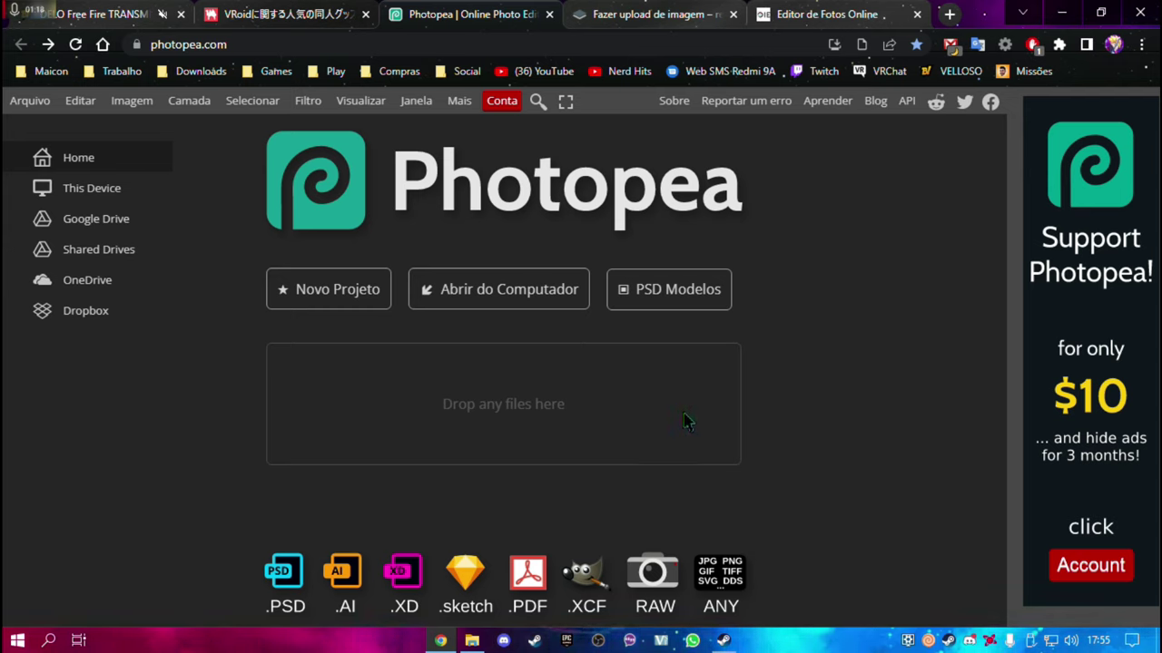
pyautogui.click(600, 14)
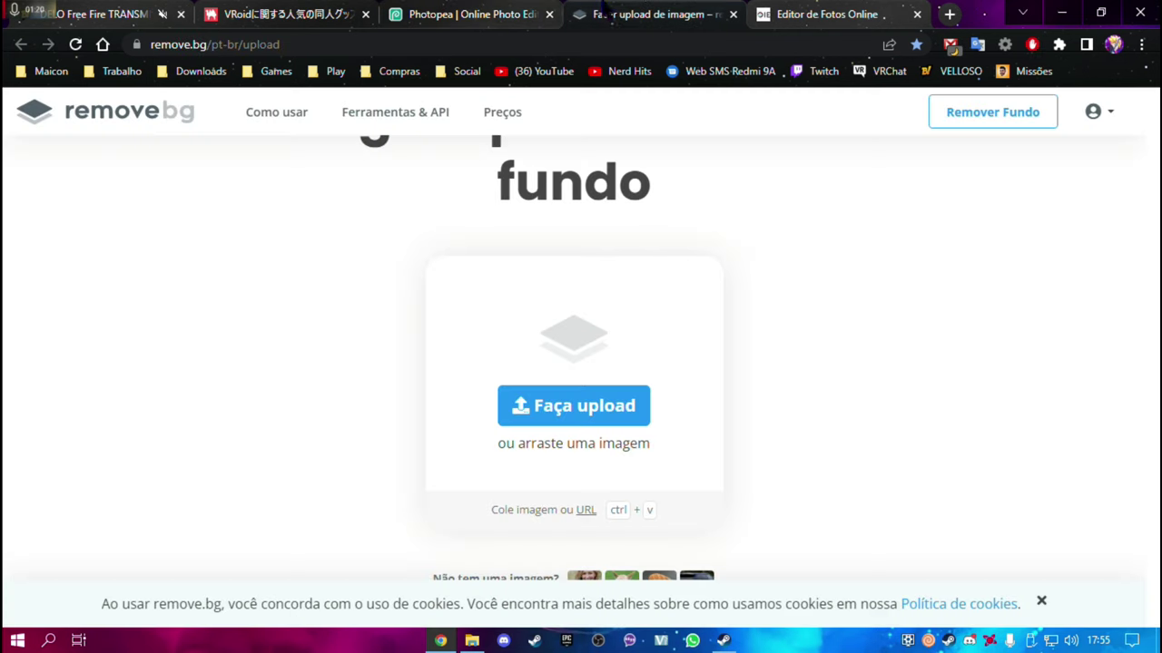
pyautogui.click(802, 14)
pyautogui.click(678, 14)
pyautogui.click(844, 13)
pyautogui.click(690, 14)
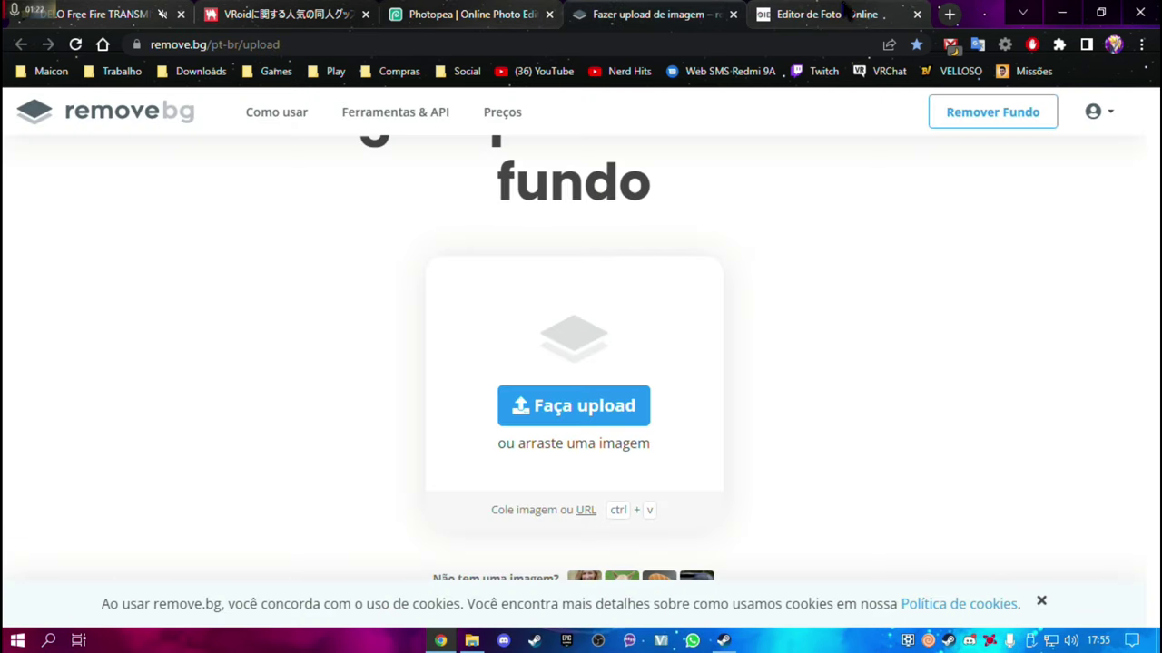
pyautogui.click(844, 14)
pyautogui.click(699, 14)
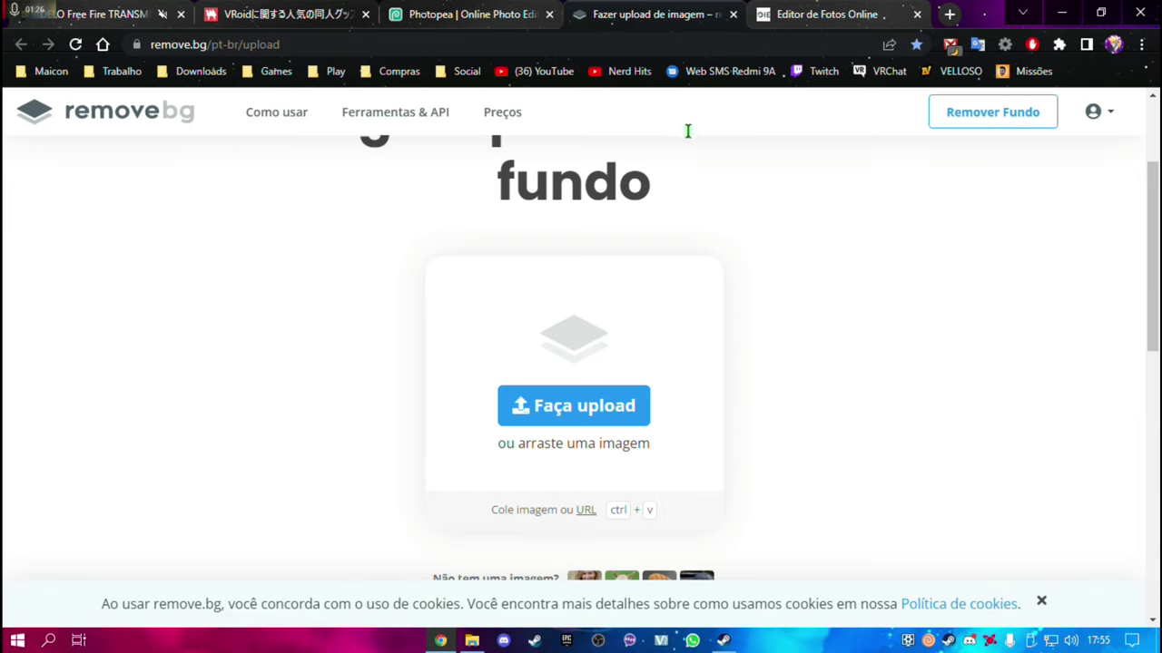
# Search Google Images for 'png' in a new tab and scroll the results
pyautogui.click(949, 15)
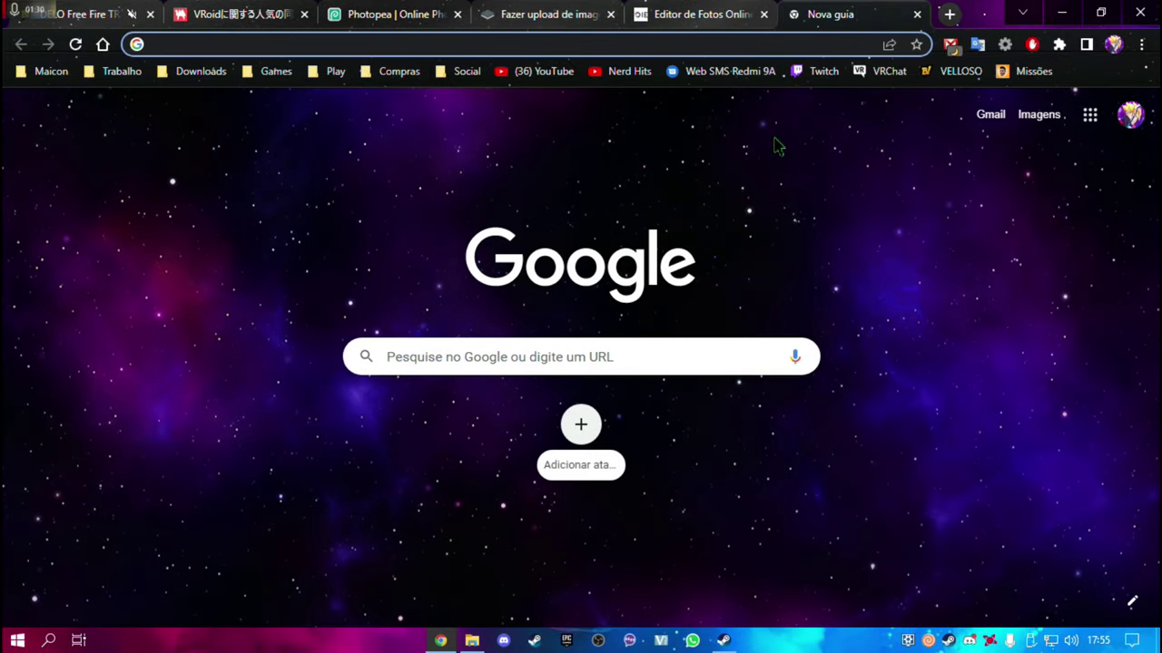
pyautogui.write('png')
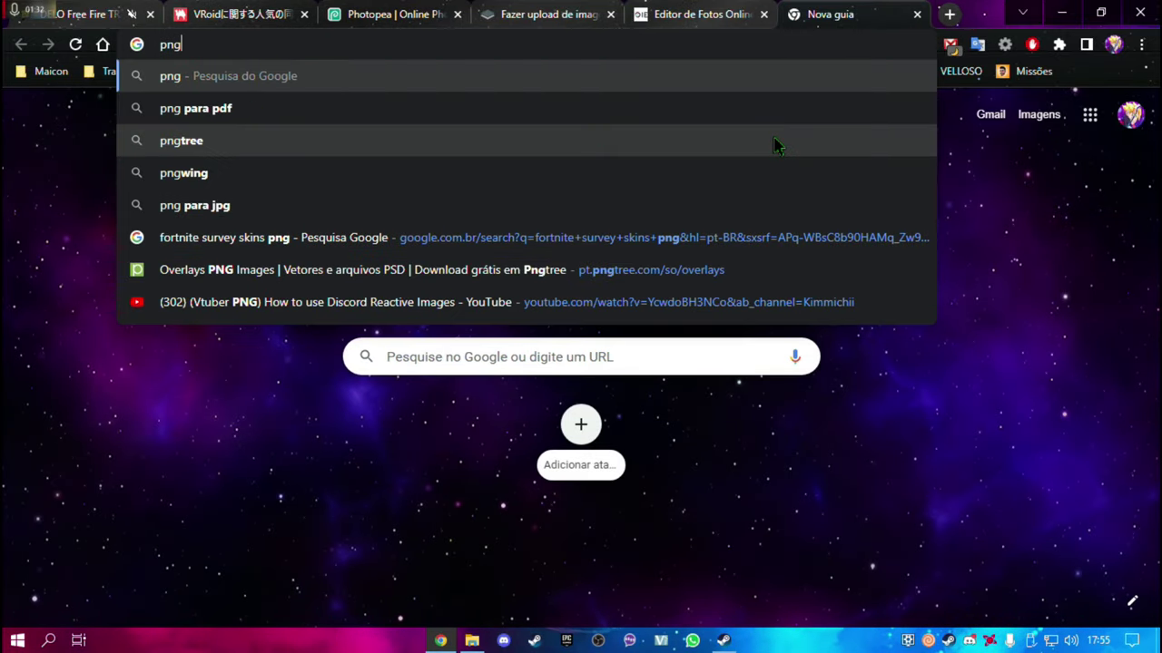
pyautogui.press('Return')
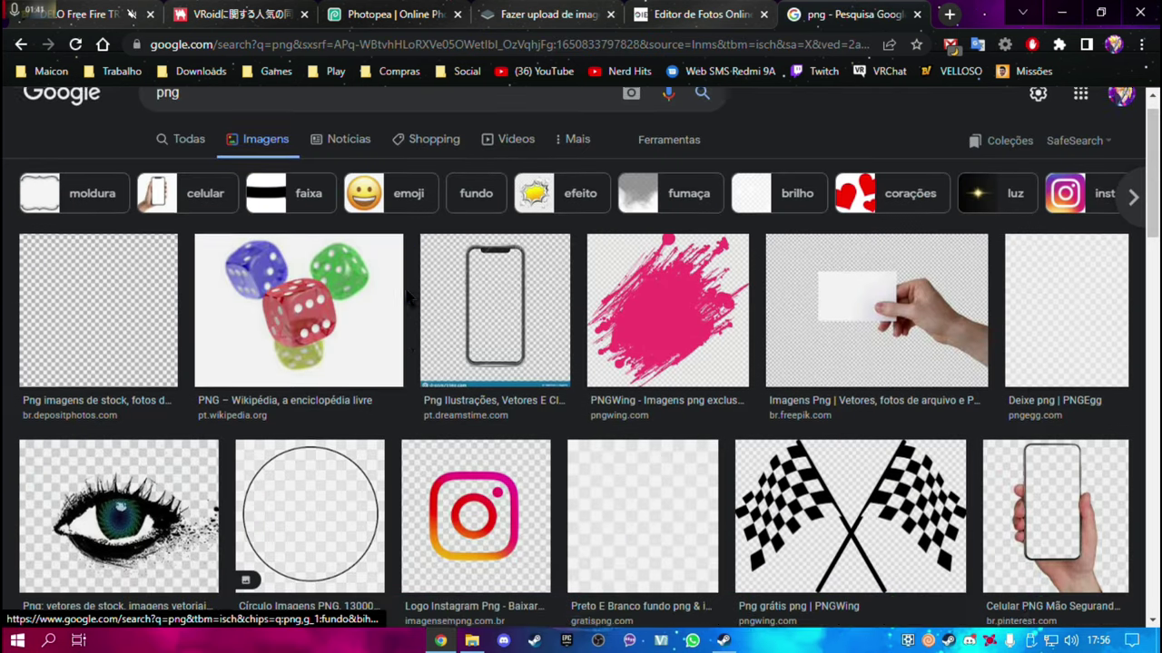
pyautogui.scroll(-2, 355, 197)
pyautogui.scroll(-3, 355, 197)
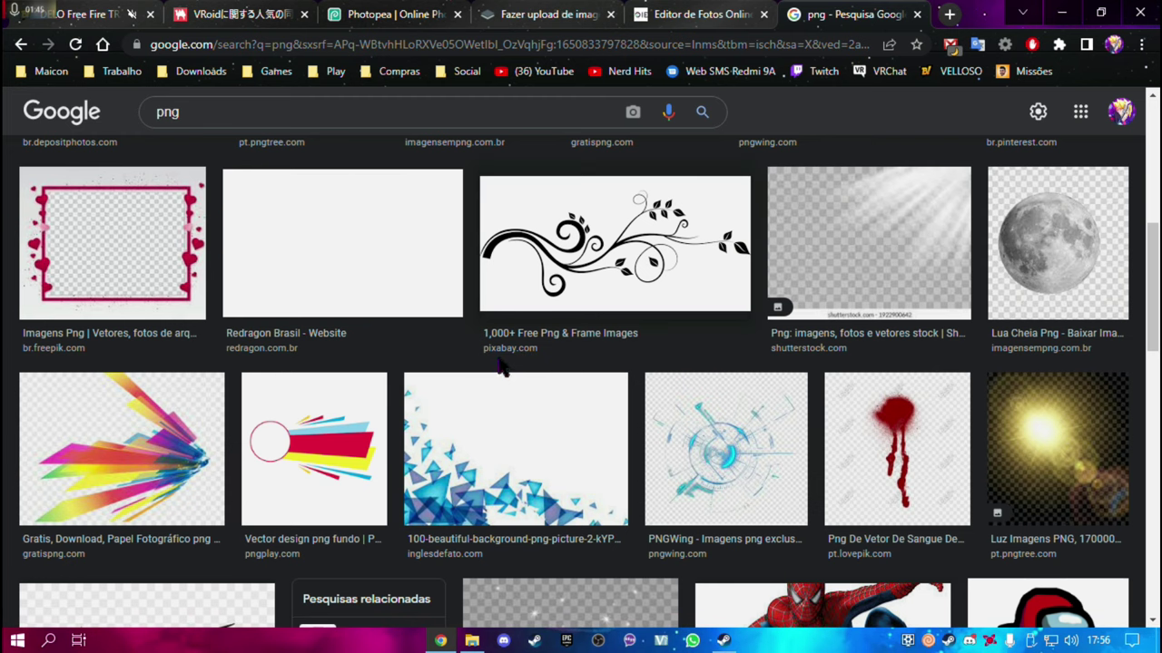
pyautogui.scroll(-2, 527, 356)
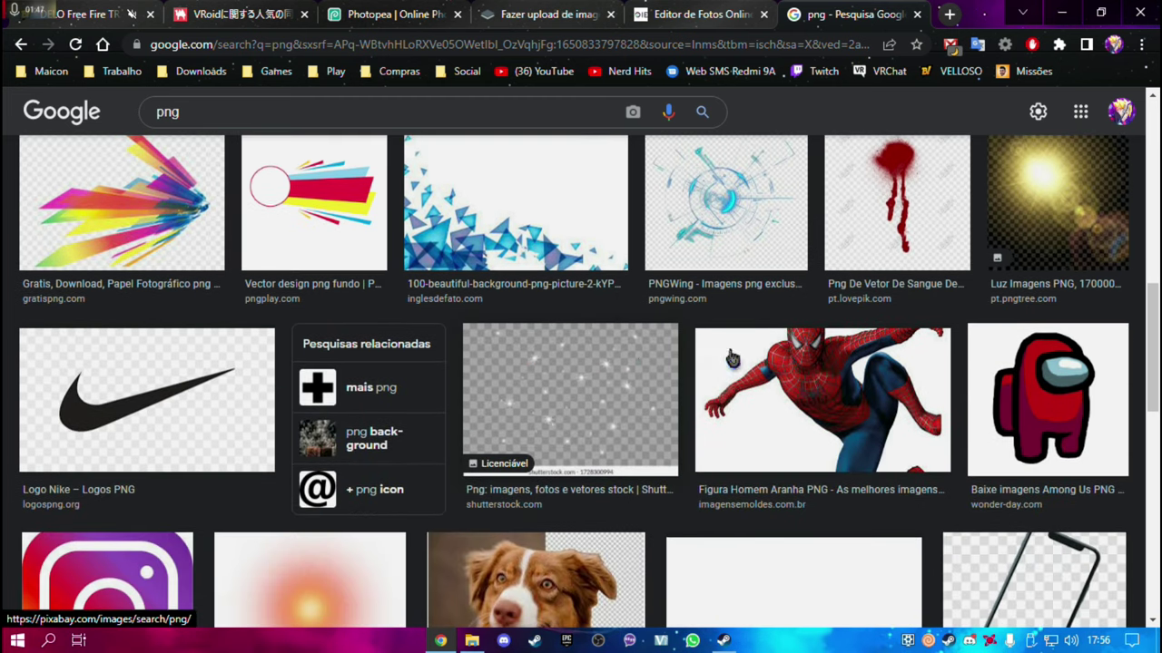
pyautogui.scroll(-2, 811, 355)
# Copy the crouching 'Spider Man 3d Png' image and return to remove.bg
pyautogui.click(871, 319)
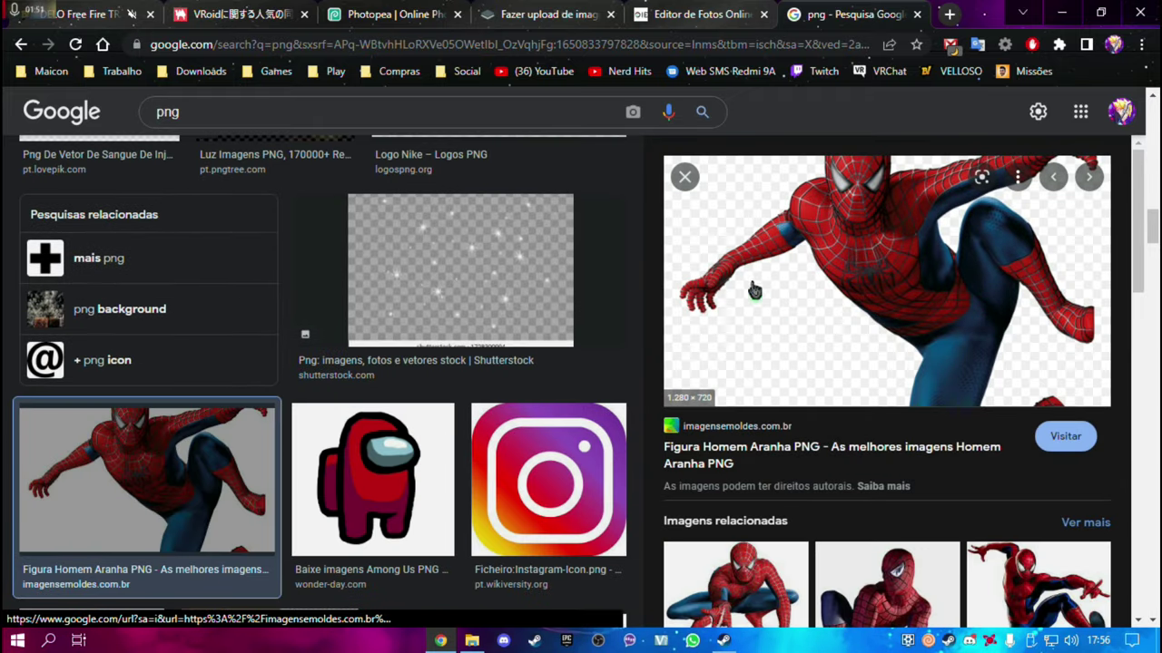
pyautogui.scroll(-3, 853, 345)
pyautogui.click(856, 366)
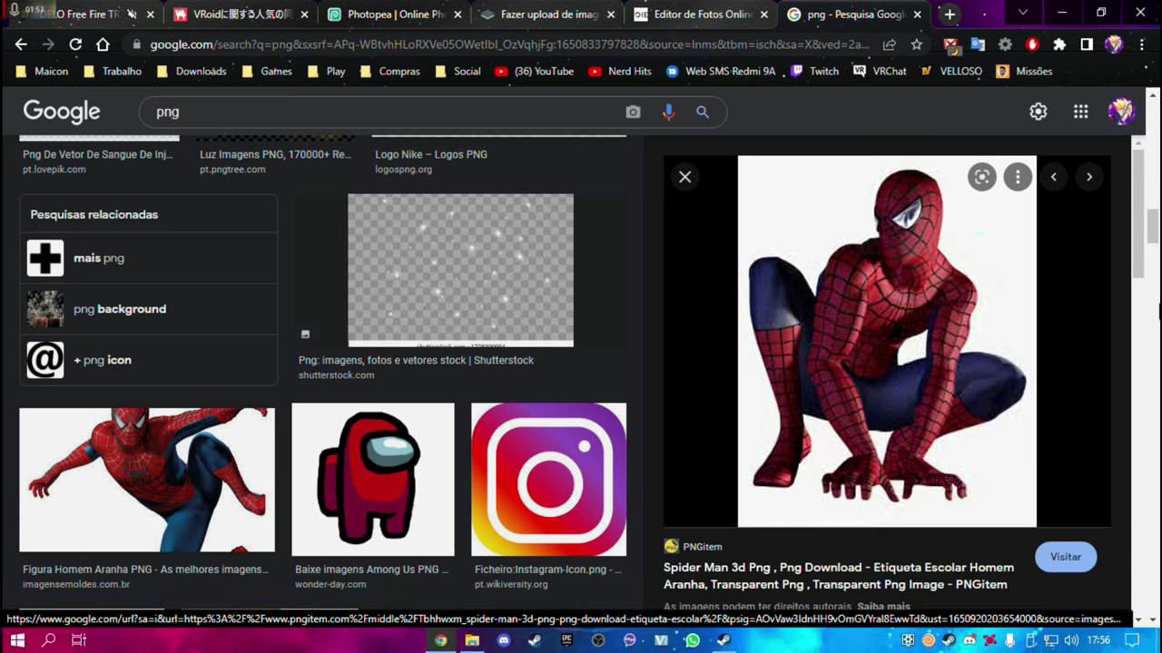
pyautogui.rightClick(879, 258)
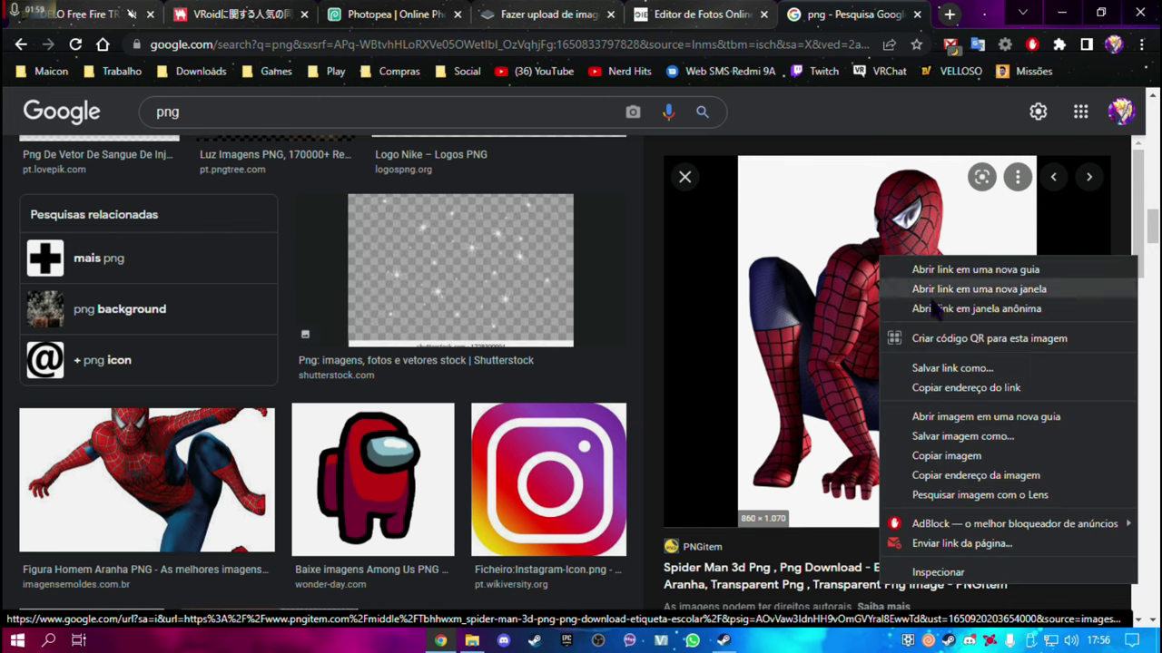
pyautogui.click(948, 458)
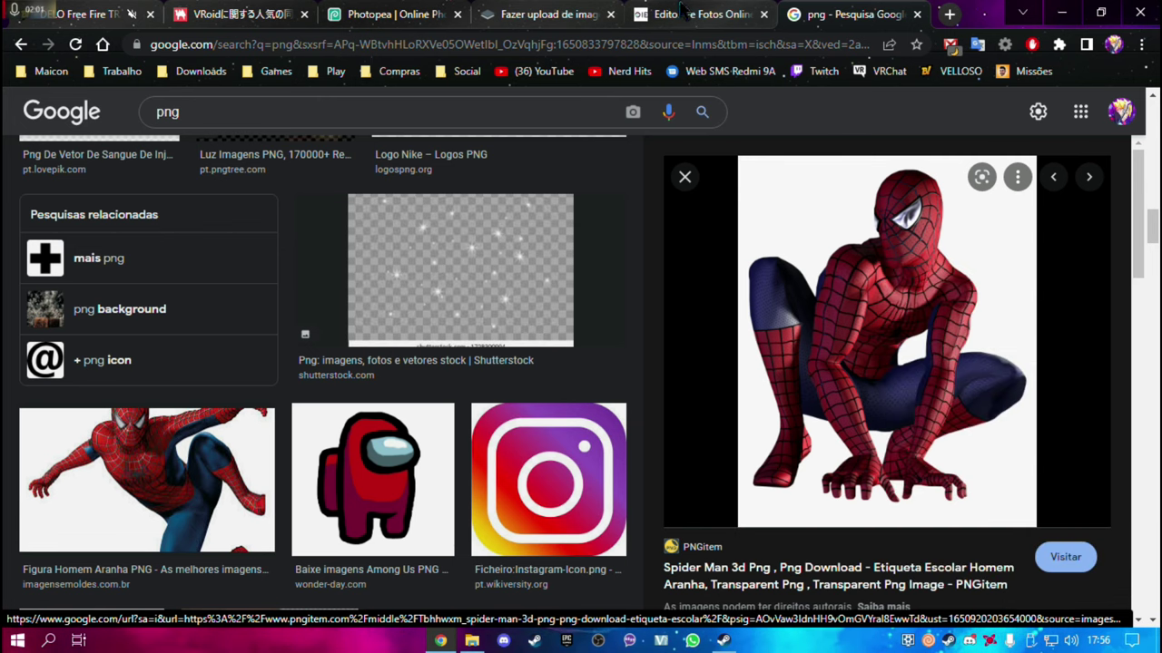
pyautogui.click(544, 13)
# Paste the Spider-Man image URL into remove.bg to cut out its background, then switch to the photo editor
pyautogui.click(585, 510)
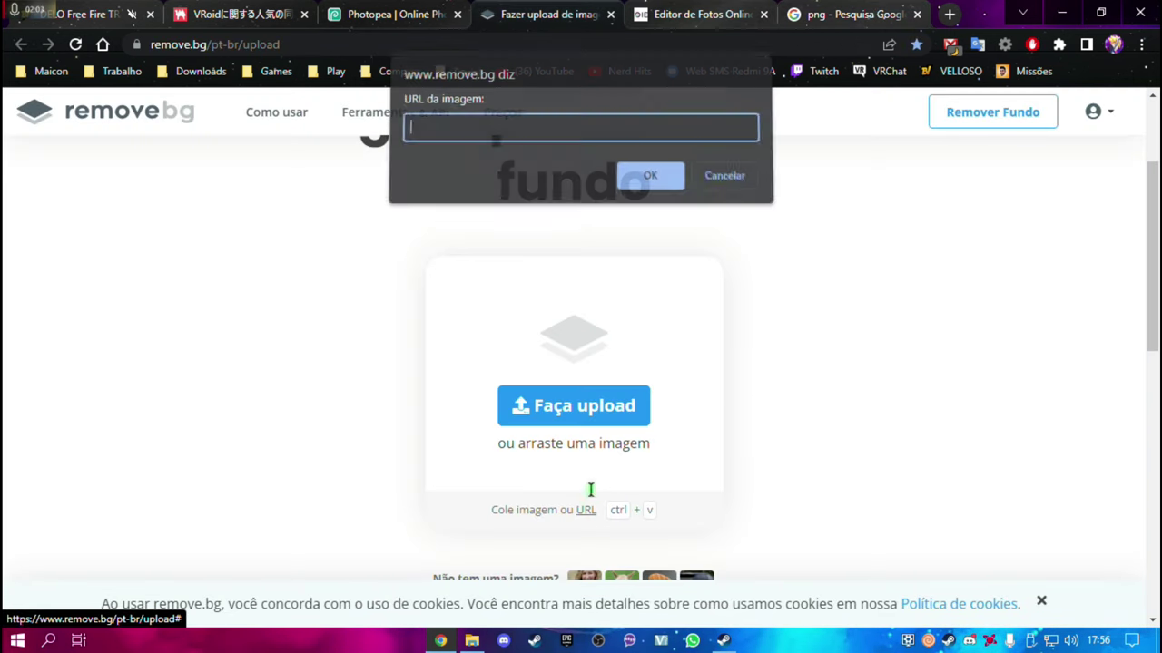
pyautogui.hotkey('ctrl', 'v')
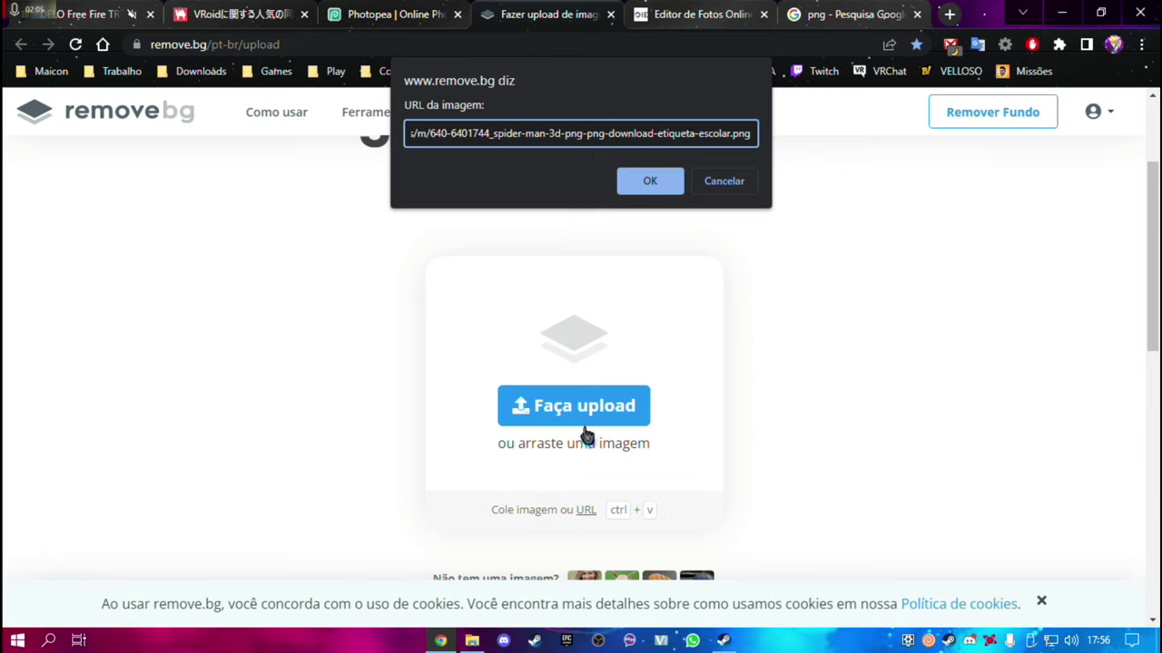
pyautogui.click(646, 179)
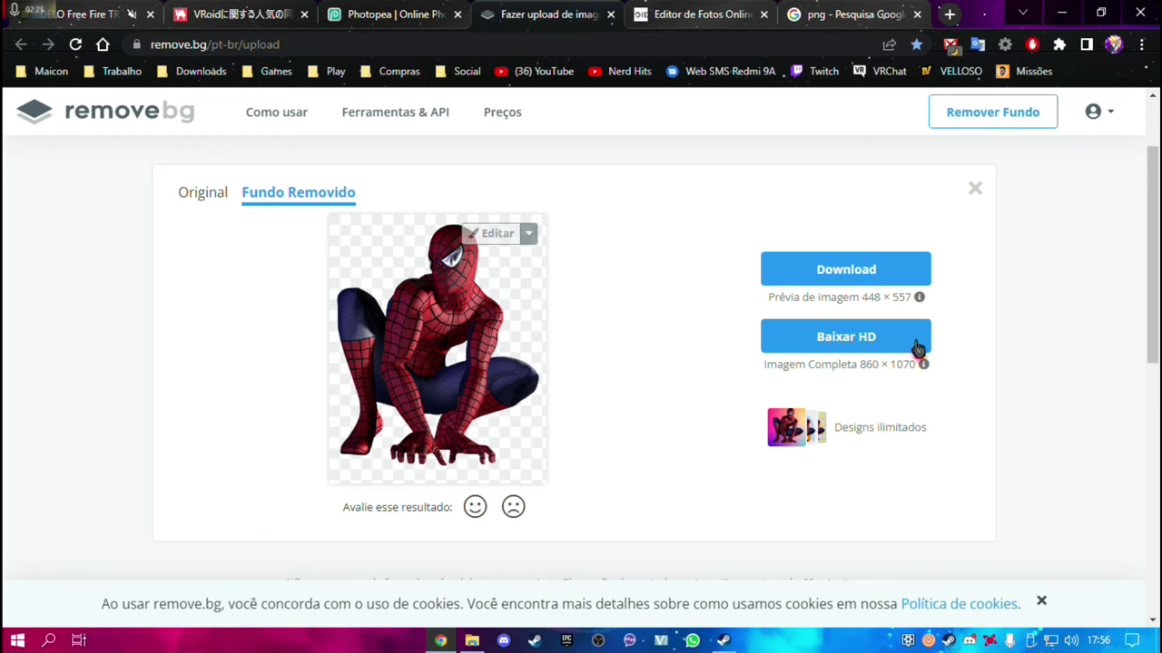
pyautogui.moveTo(437, 350)
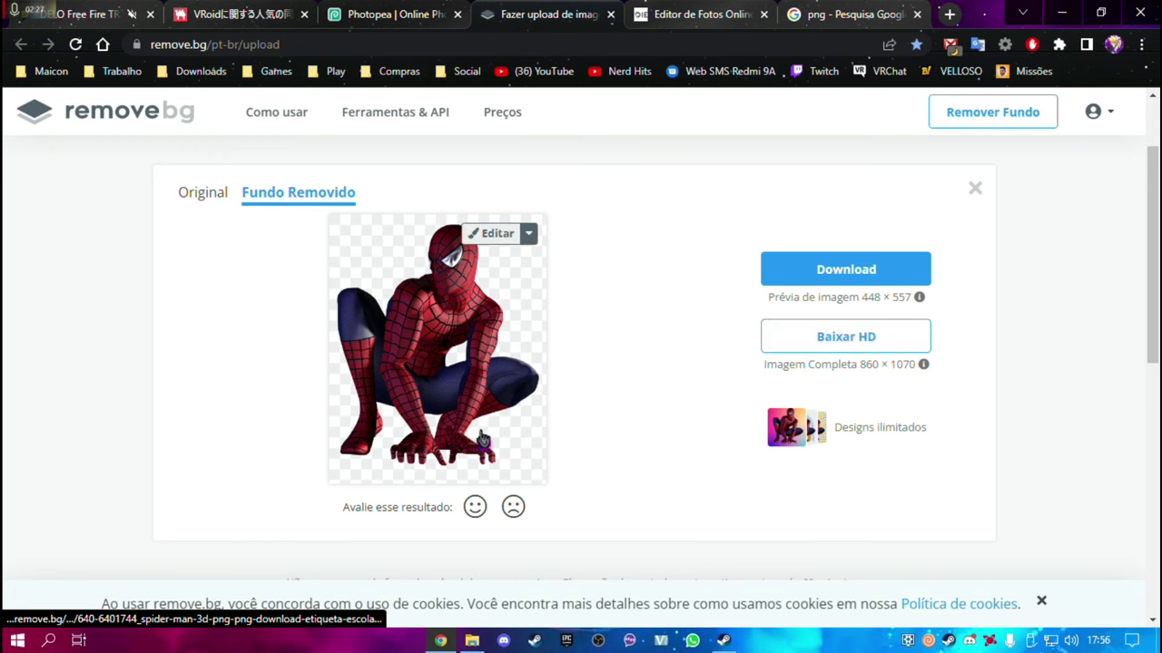
pyautogui.hotkey('ctrl', 'Tab')
pyautogui.scroll(-1, 539, 336)
# Load the Spider-Man image into Online Image Editor from its pasted web address via 'Da Web'
pyautogui.scroll(-2, 581, 354)
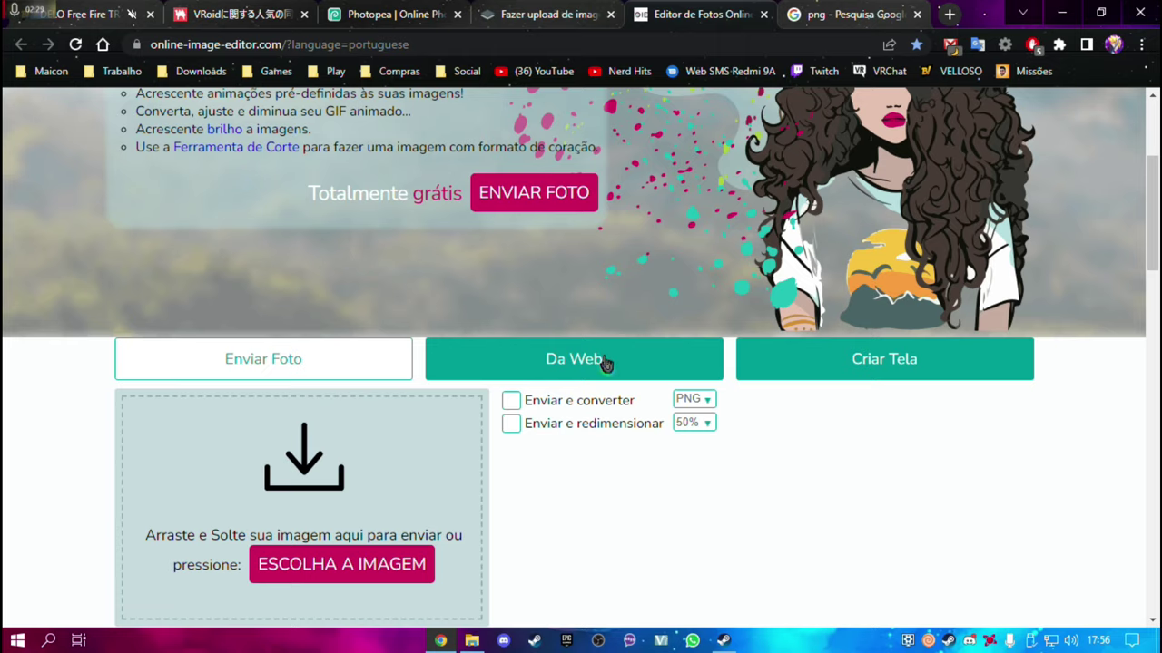
pyautogui.scroll(-1, 563, 365)
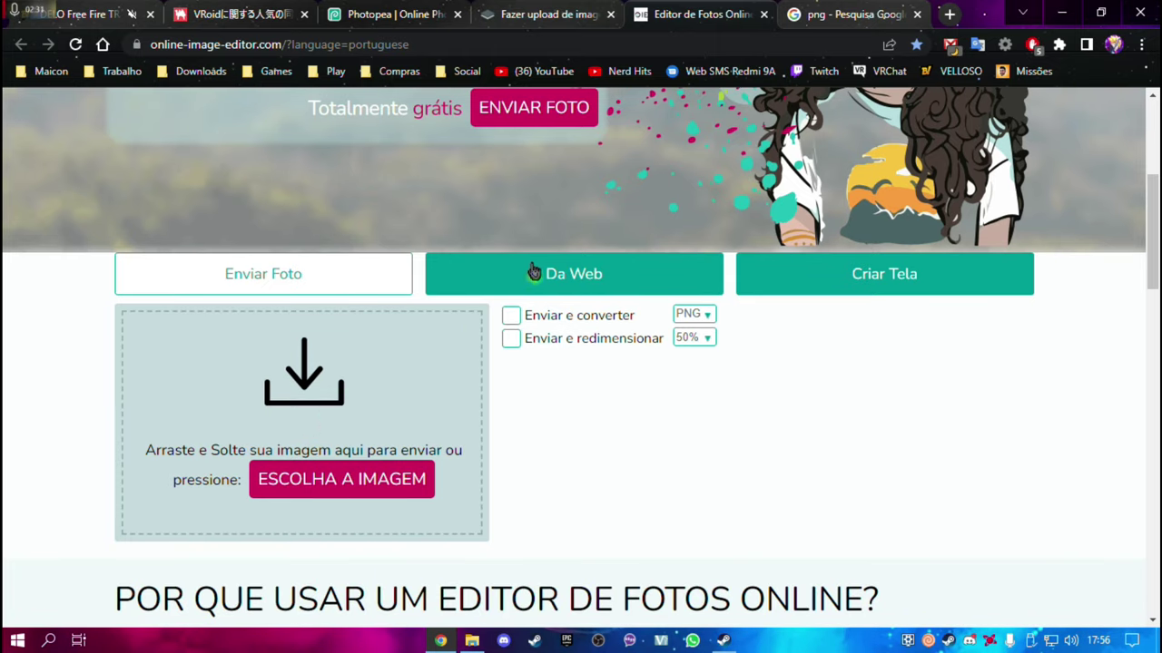
pyautogui.click(531, 271)
pyautogui.click(539, 334)
pyautogui.hotkey('ctrl', 'v')
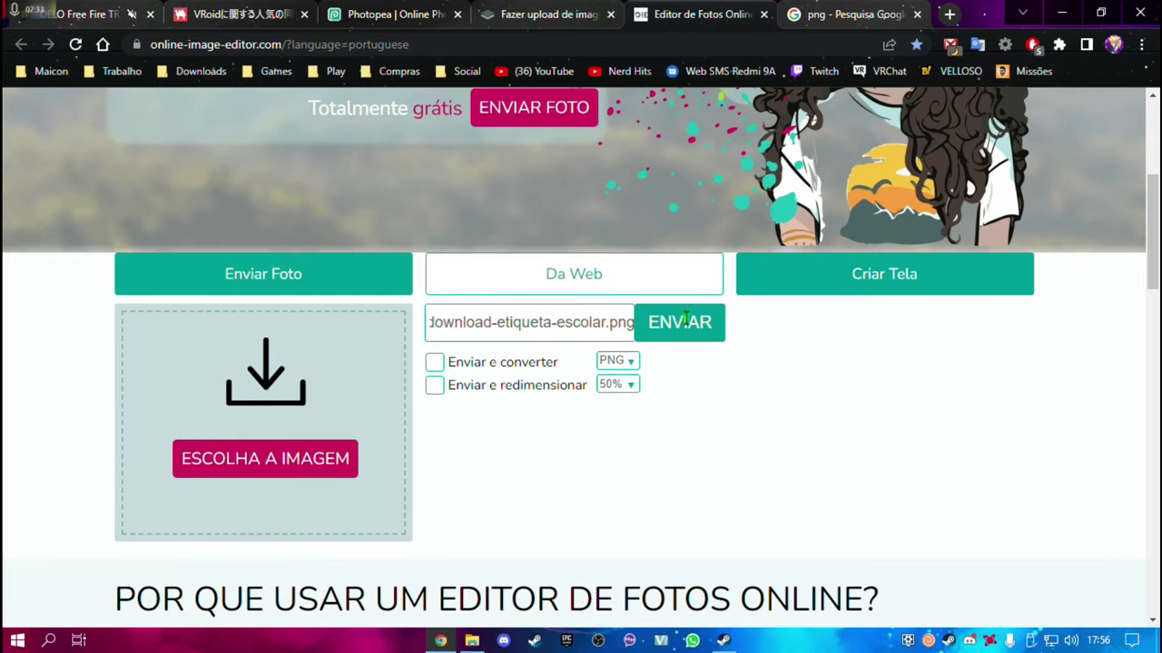
pyautogui.click(685, 322)
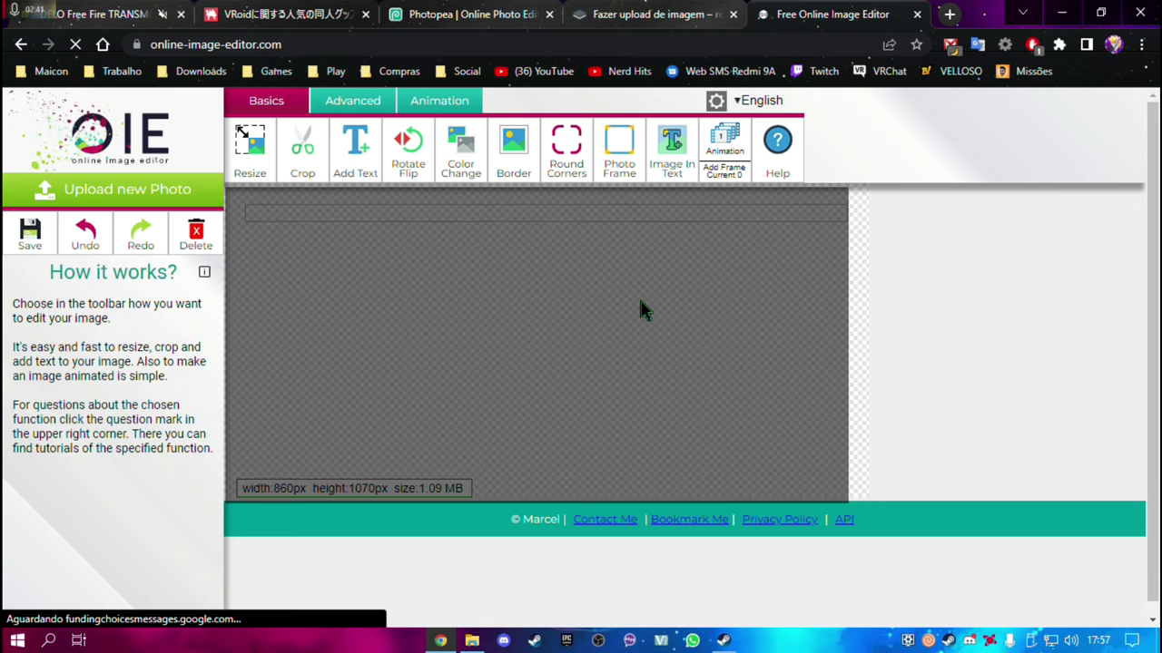
# Open the Advanced > Transparency tool in Online Image Editor
pyautogui.scroll(-1, 640, 309)
pyautogui.scroll(-3, 661, 296)
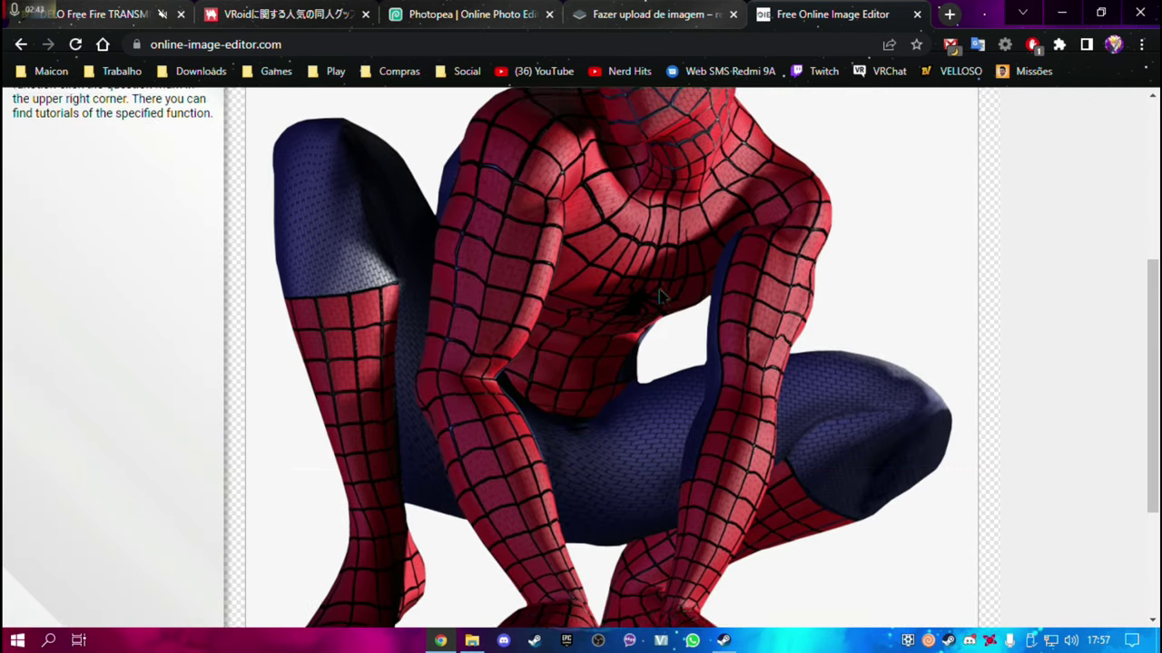
pyautogui.scroll(3, 661, 296)
pyautogui.scroll(1, 518, 294)
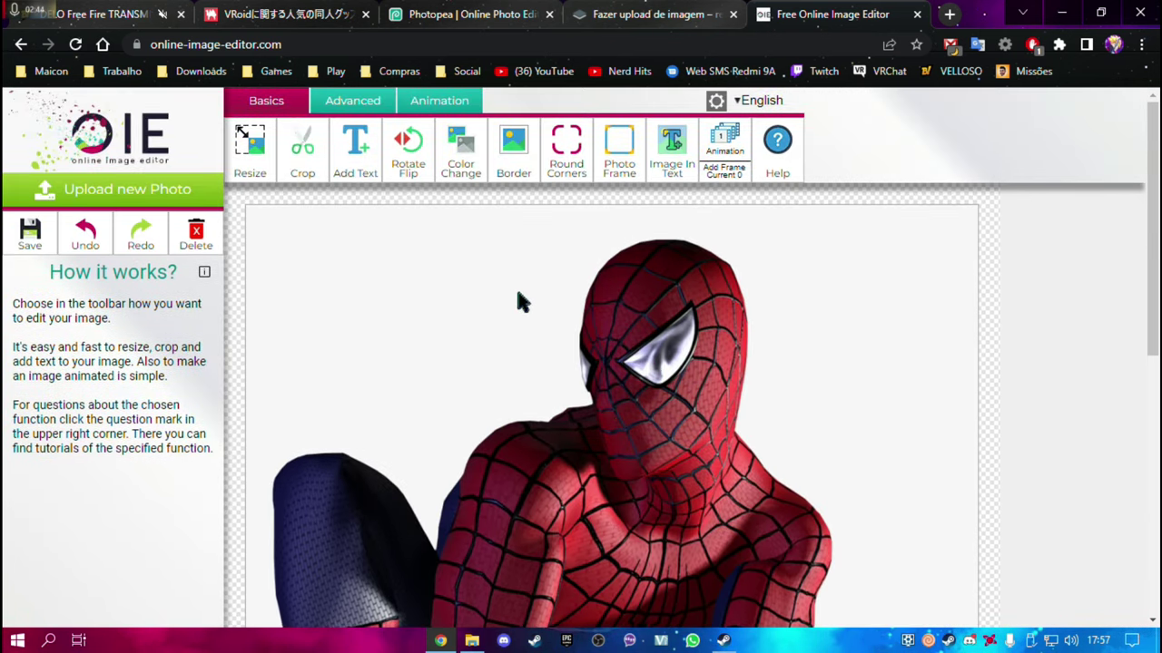
pyautogui.click(349, 104)
pyautogui.click(297, 160)
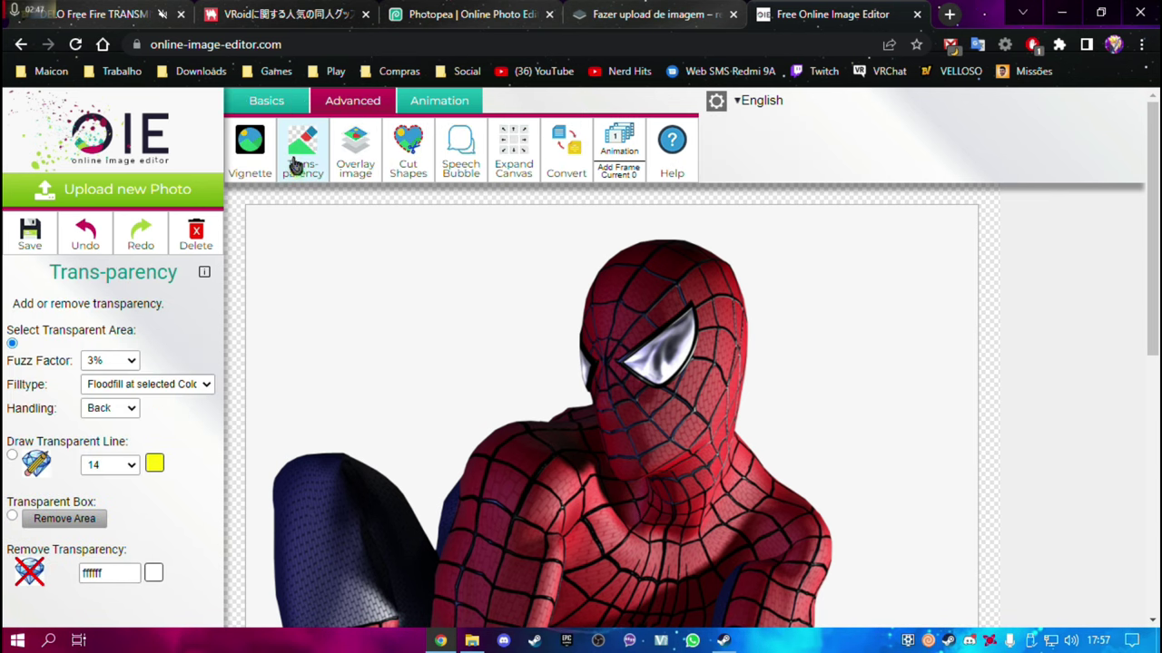
pyautogui.scroll(-1, 357, 298)
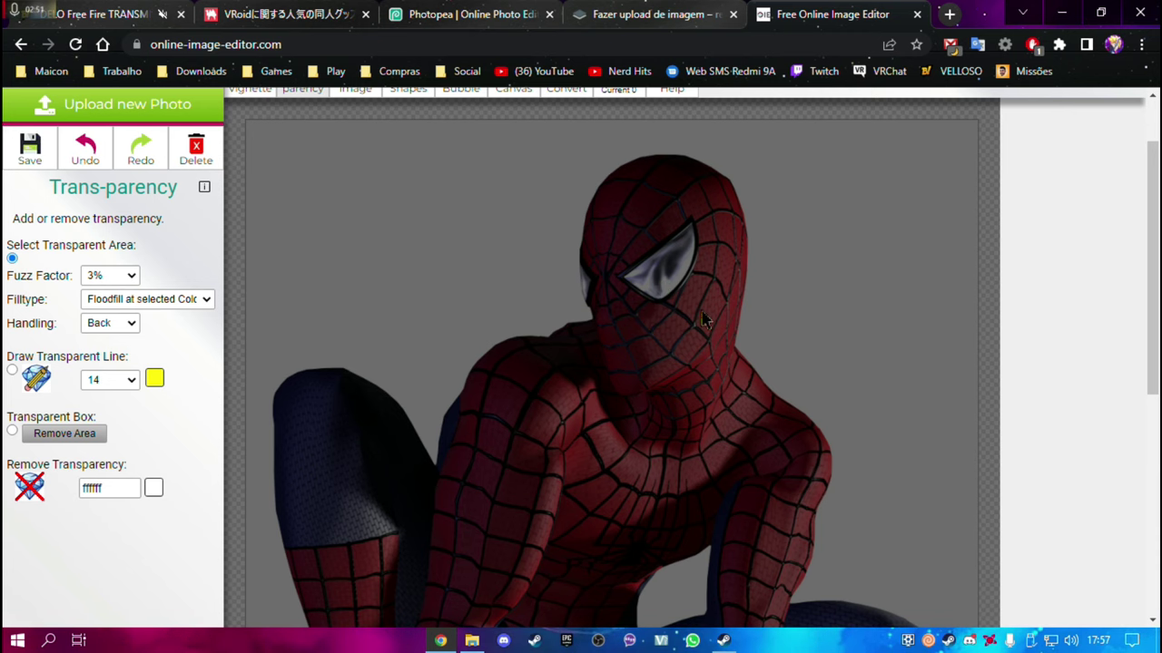
pyautogui.scroll(-5, 704, 318)
pyautogui.scroll(2, 590, 400)
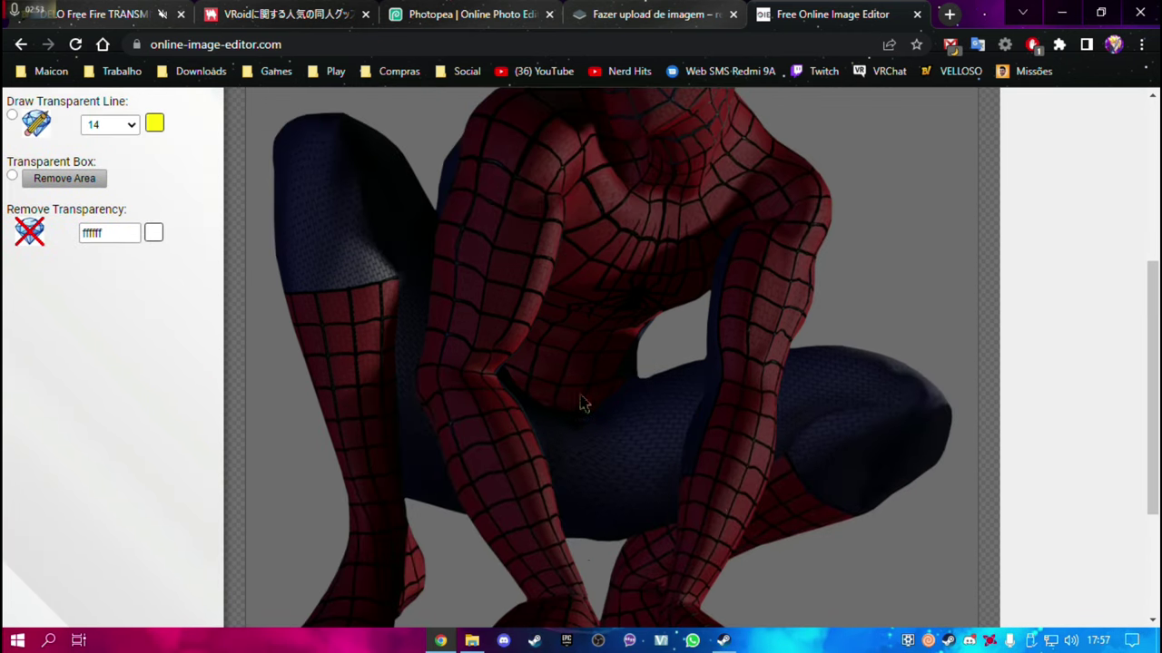
# Make the white gap between Spider-Man's legs transparent, then return to the remove.bg result
pyautogui.click(528, 11)
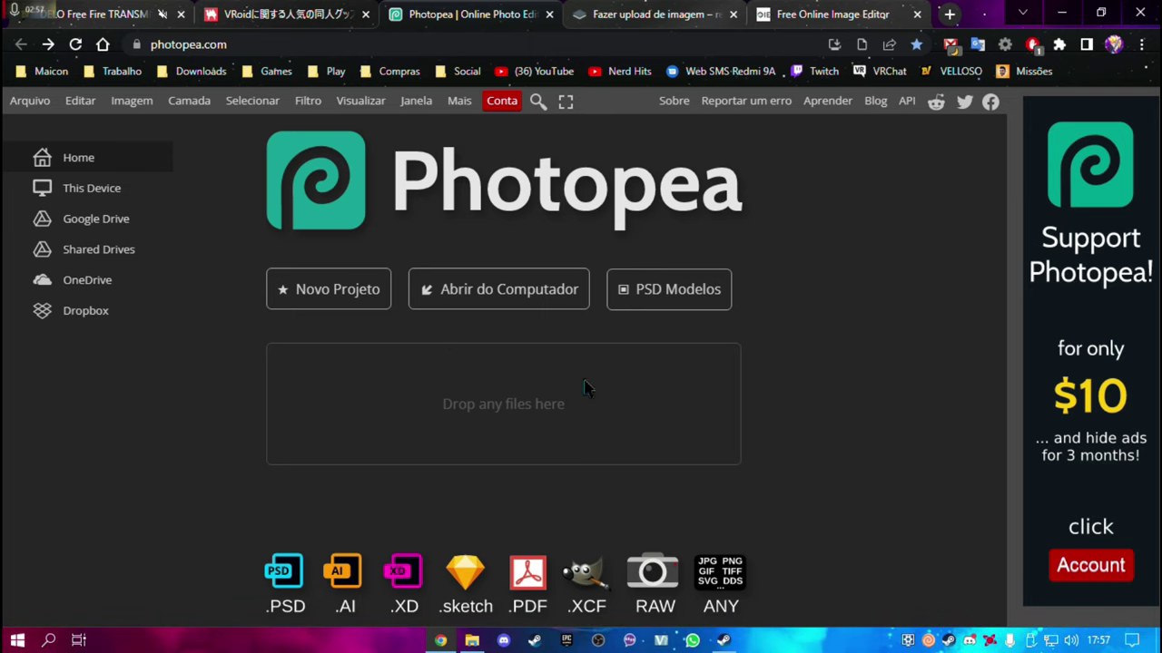
pyautogui.click(708, 11)
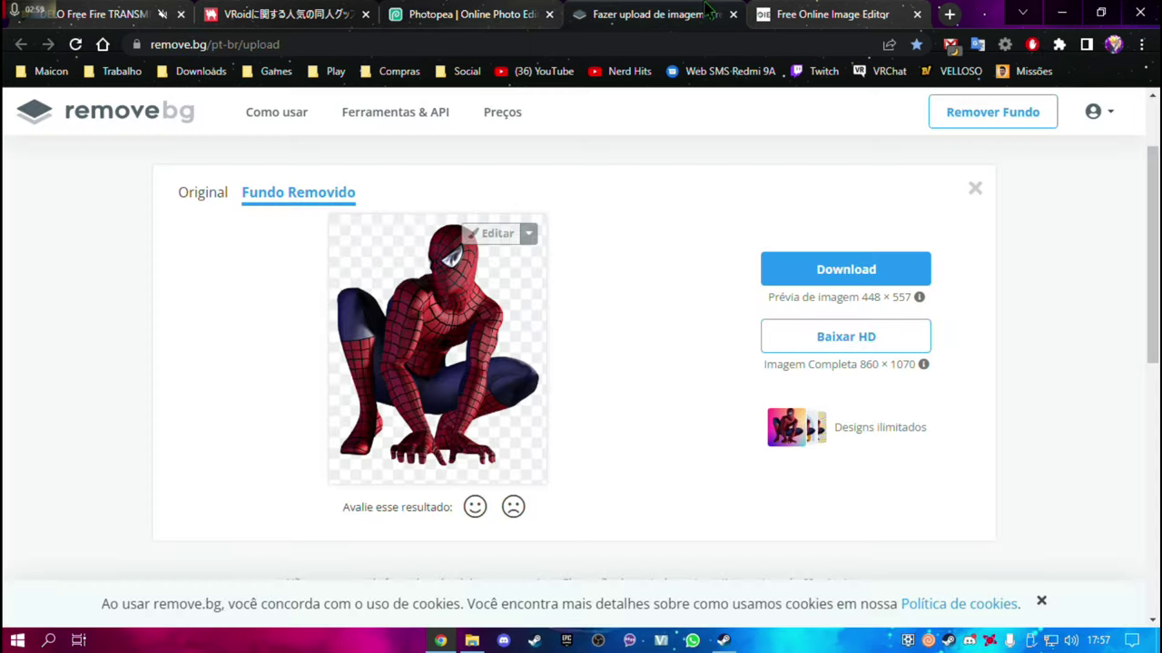
pyautogui.click(802, 11)
pyautogui.scroll(3, 717, 436)
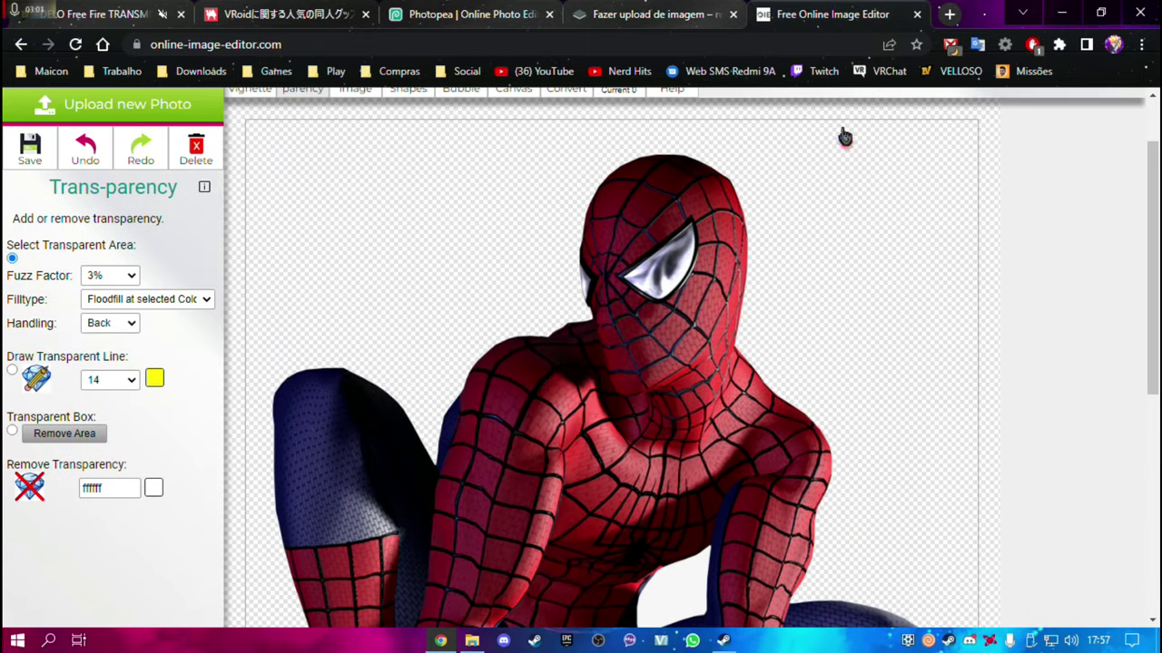
pyautogui.scroll(-5, 1020, 248)
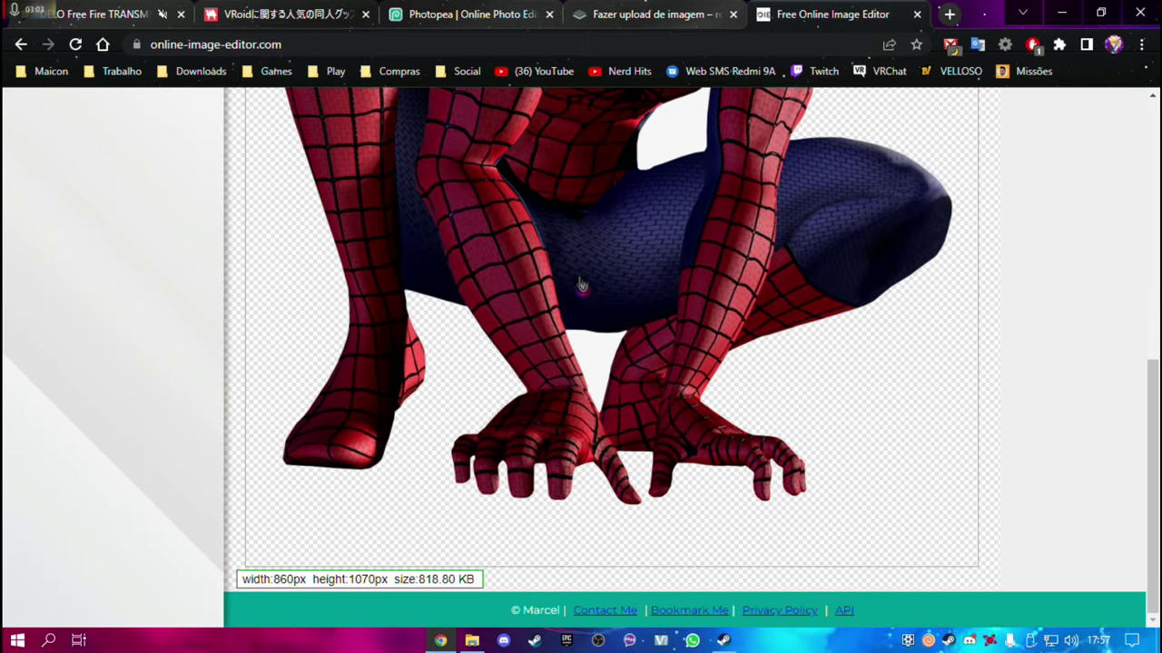
pyautogui.scroll(1, 829, 300)
pyautogui.scroll(3, 829, 300)
pyautogui.scroll(-2, 547, 396)
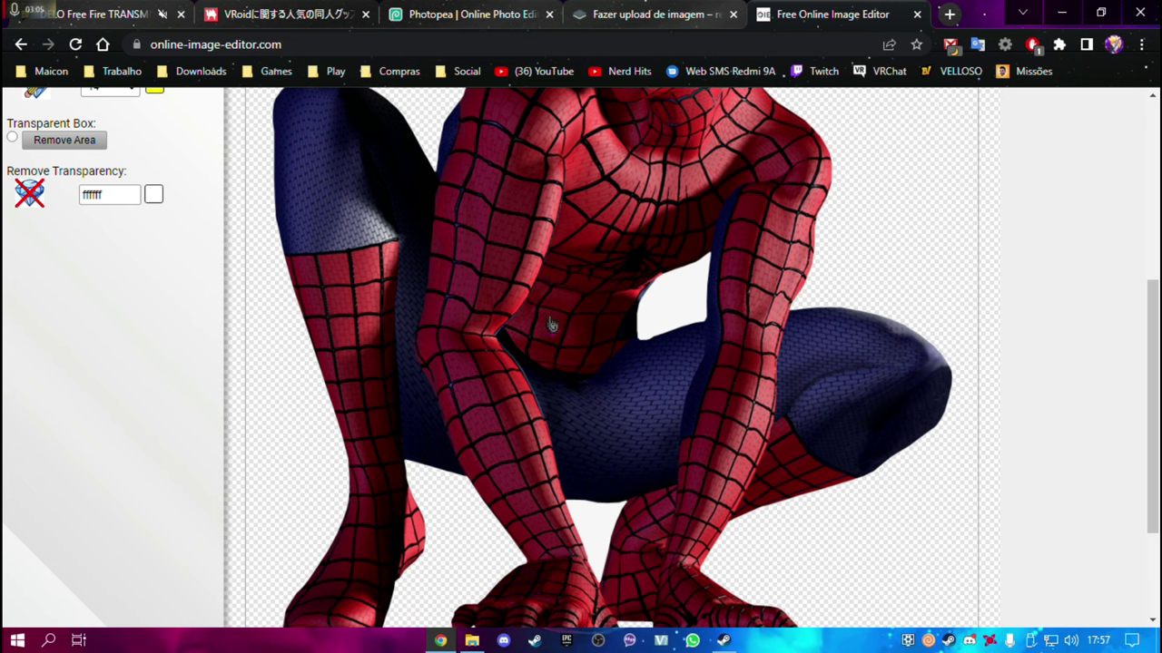
pyautogui.scroll(-1, 592, 525)
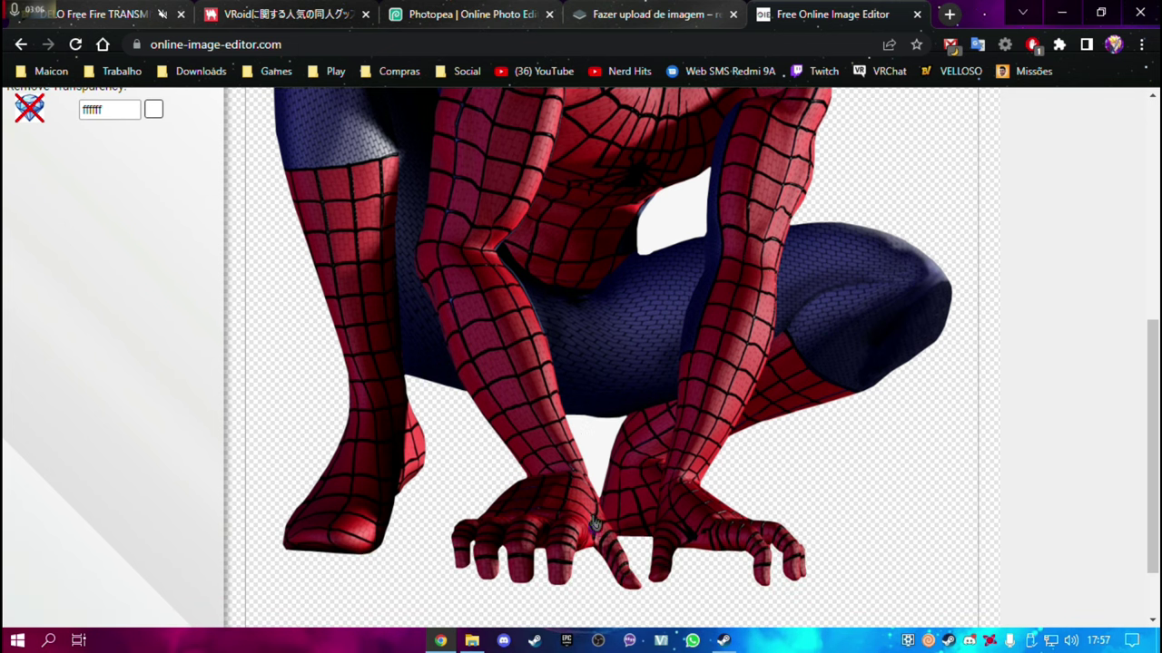
pyautogui.click(596, 459)
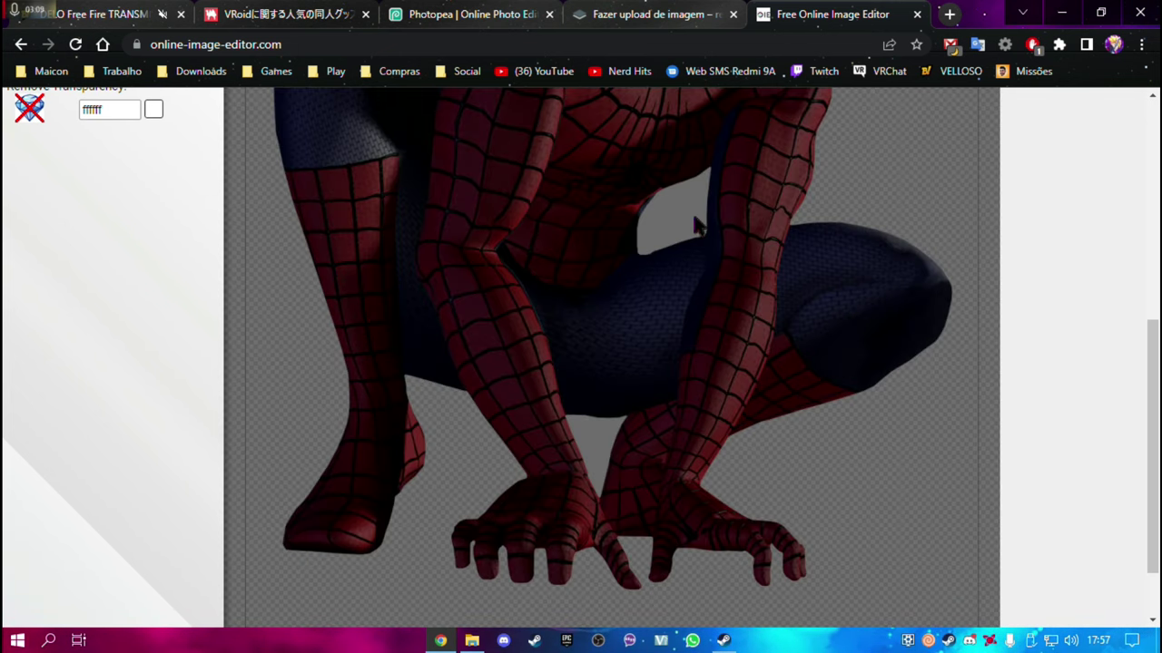
pyautogui.scroll(5, 762, 515)
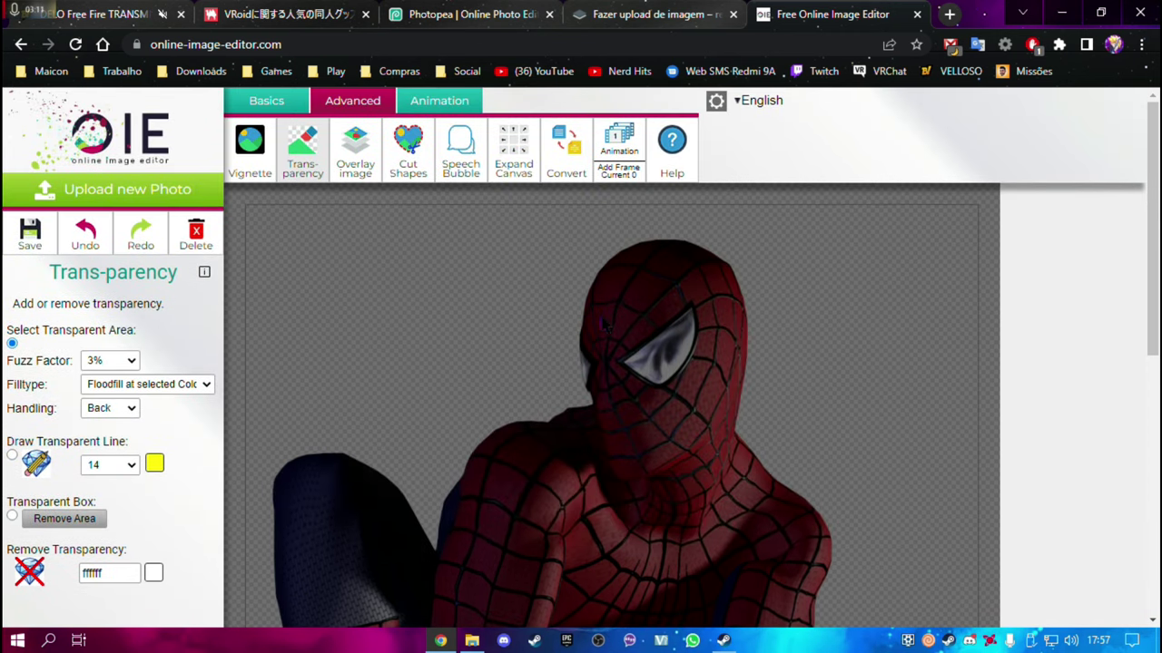
pyautogui.scroll(-1, 763, 382)
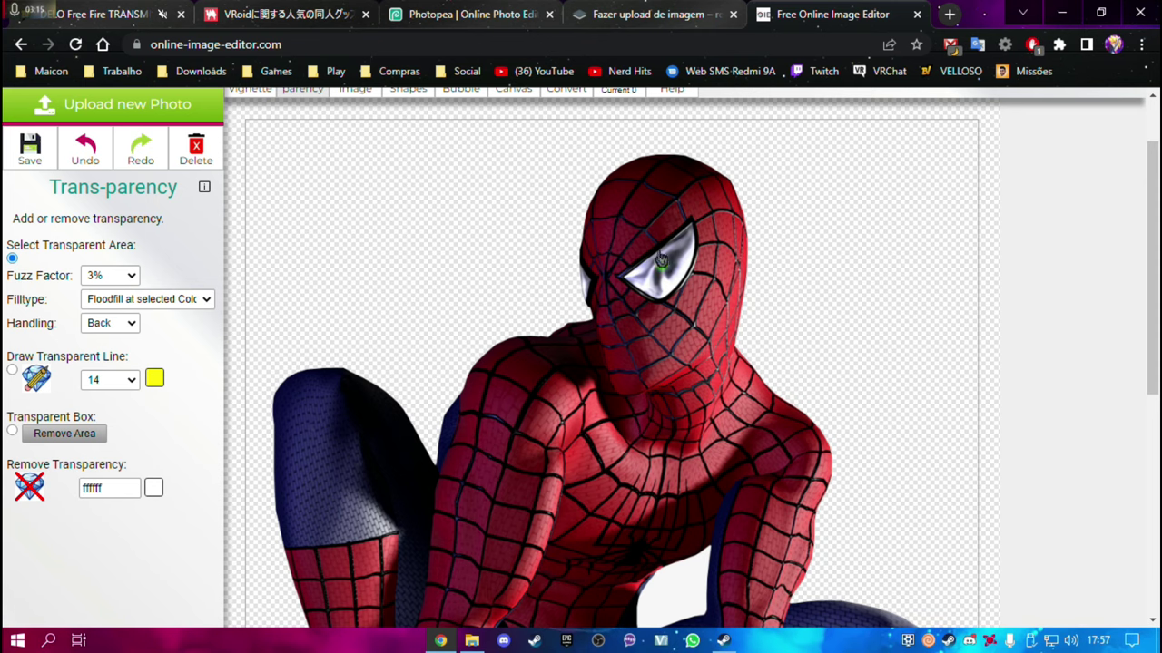
pyautogui.scroll(-4, 849, 270)
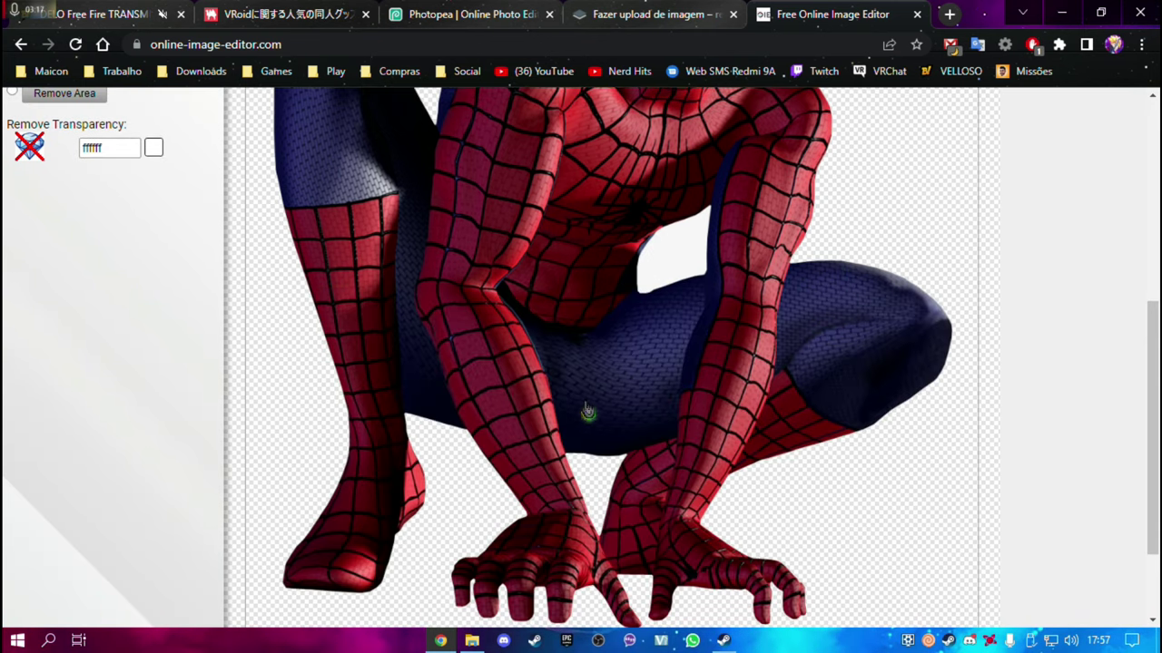
pyautogui.scroll(5, 669, 371)
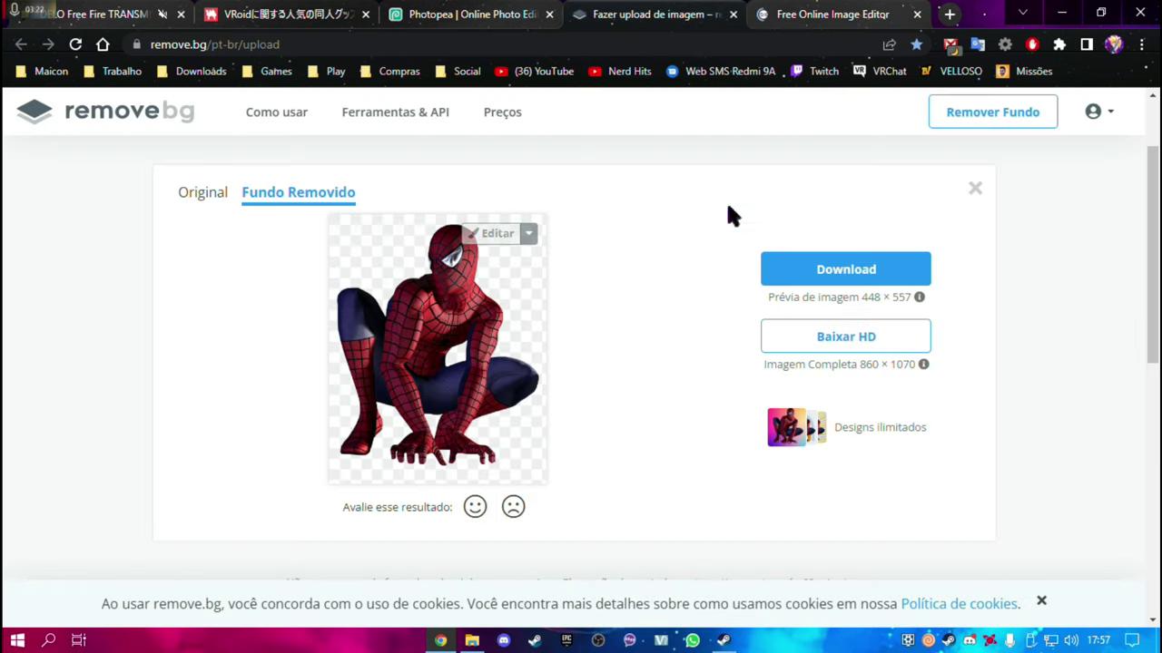
pyautogui.click(654, 15)
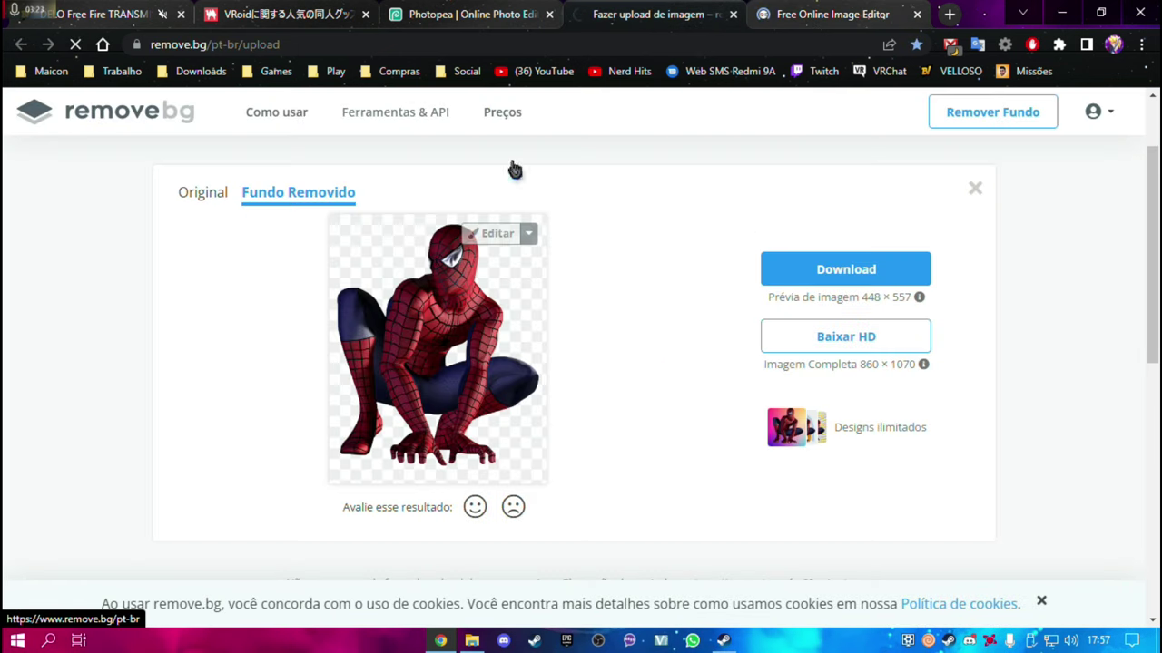
# Scroll through BOOTH's VRoid listings, then bring up VRoid Studio in the Steam library
pyautogui.click(471, 15)
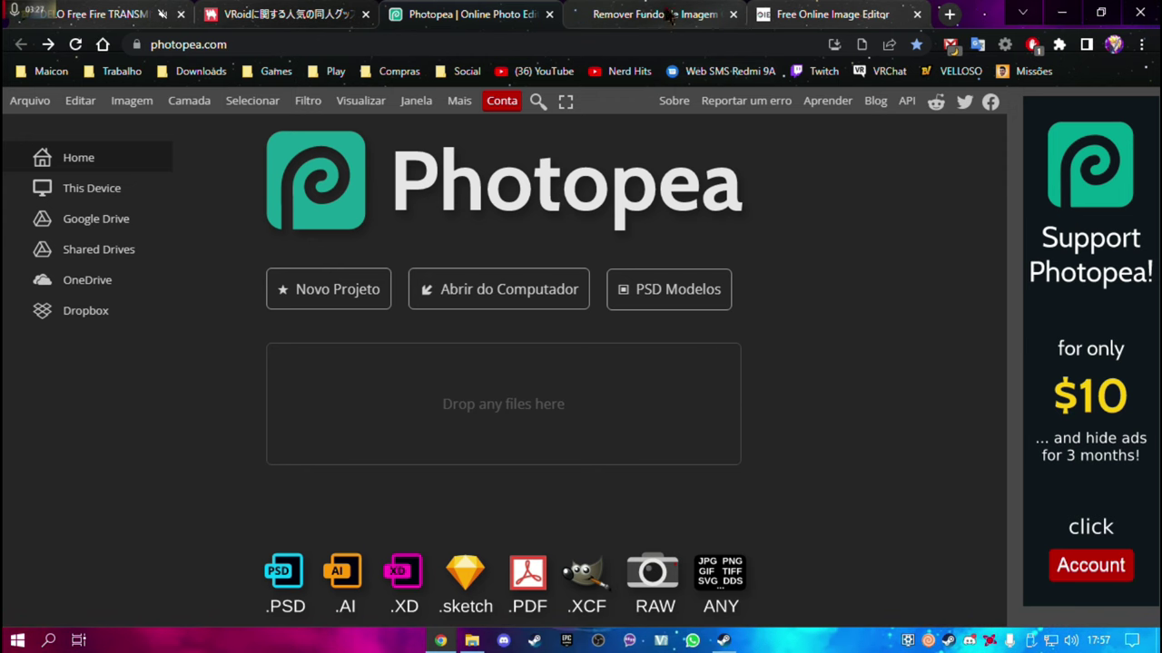
pyautogui.click(352, 9)
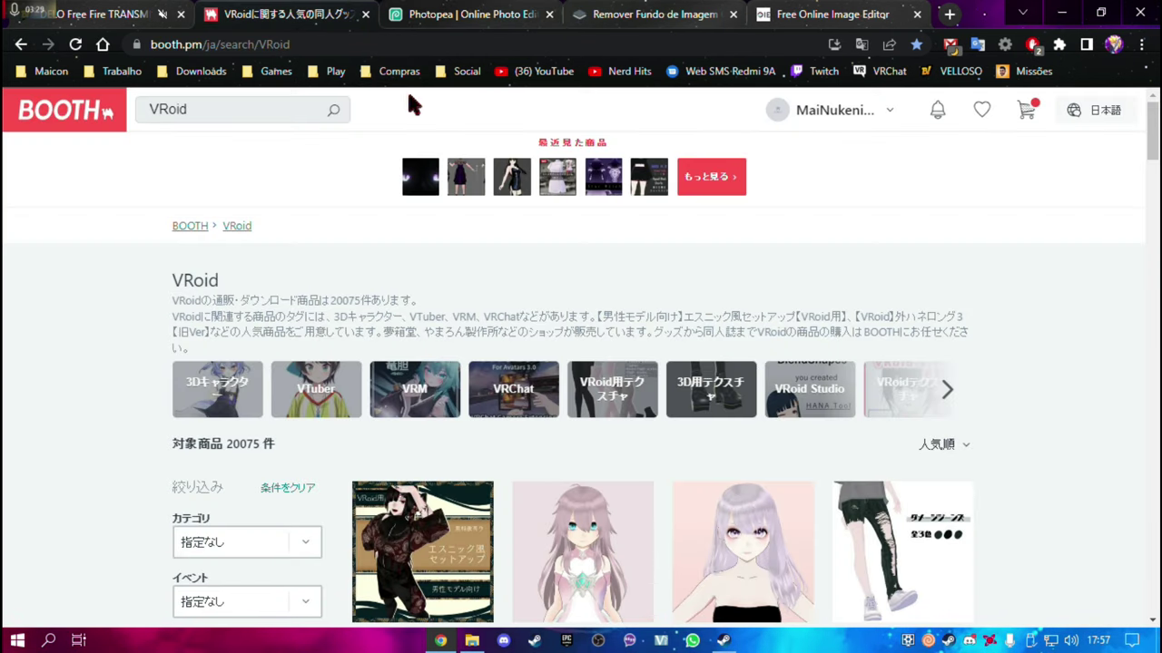
pyautogui.scroll(-1, 417, 95)
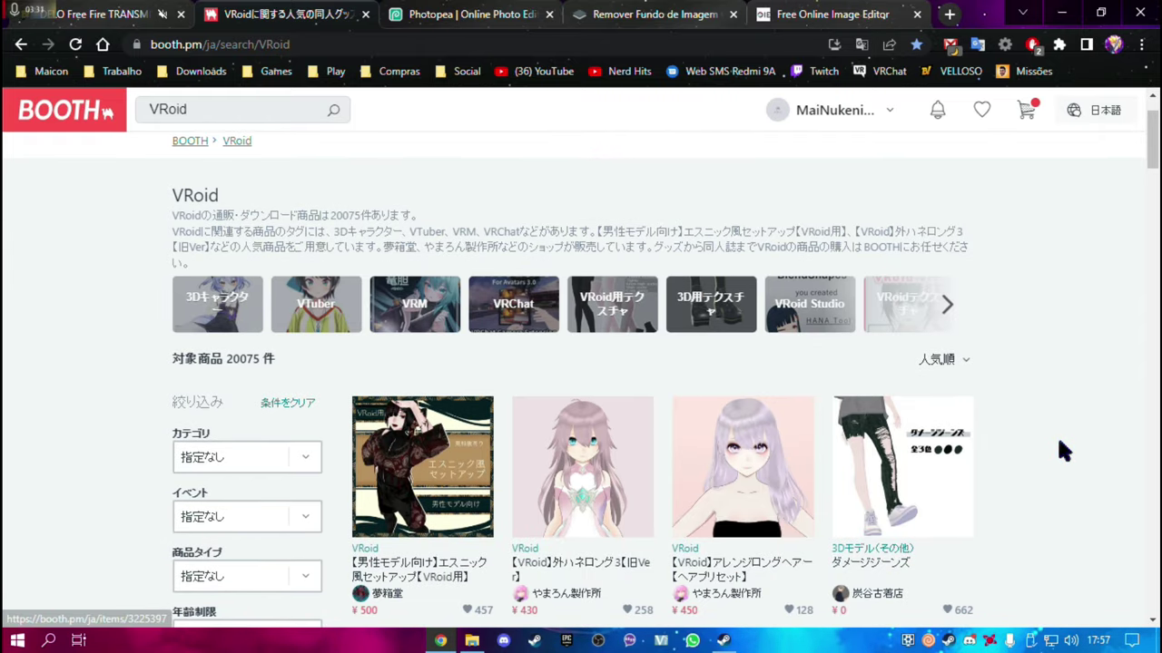
pyautogui.scroll(-2, 1053, 444)
pyautogui.scroll(1, 1039, 464)
pyautogui.scroll(2, 935, 334)
pyautogui.scroll(-2, 840, 239)
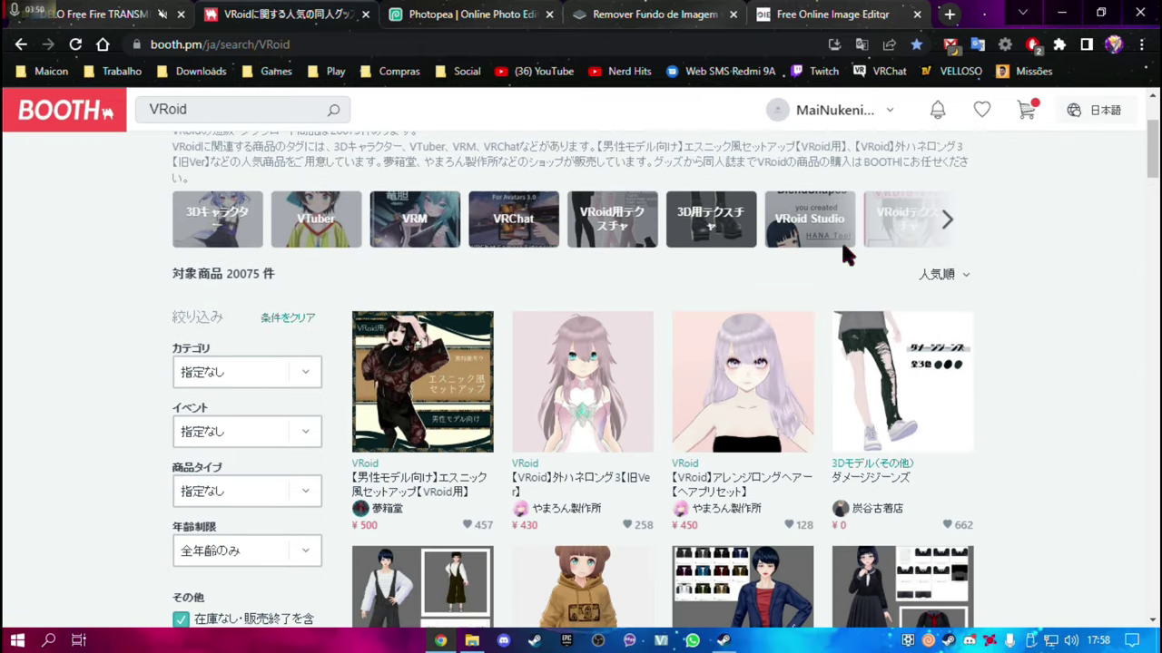
pyautogui.scroll(-4, 840, 239)
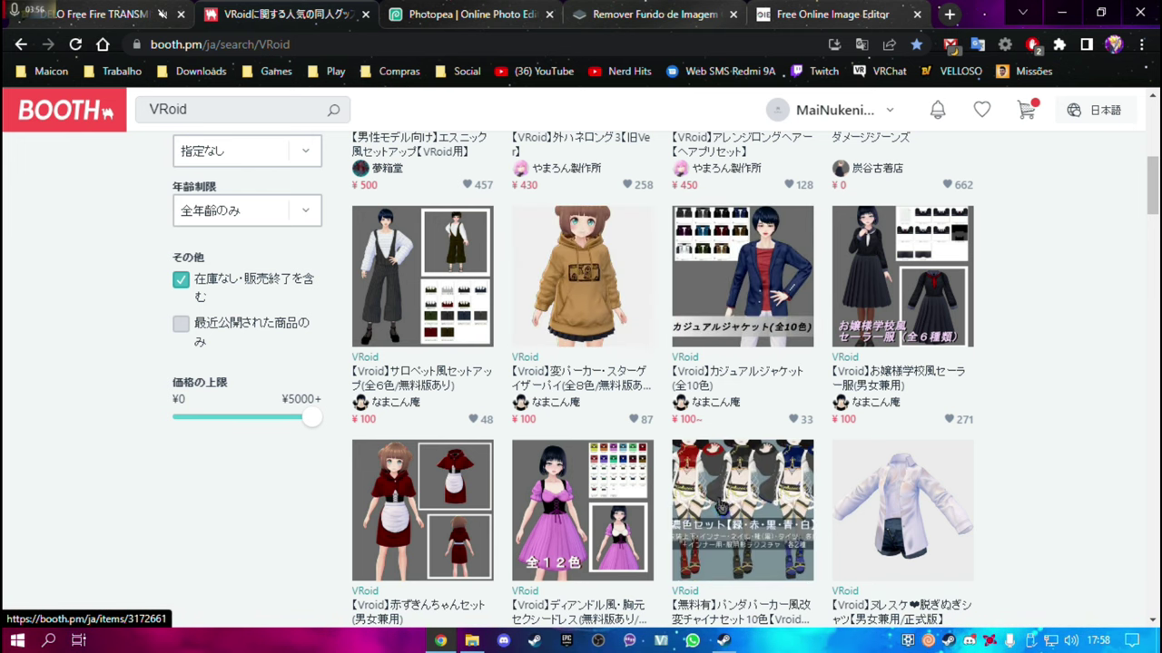
pyautogui.click(722, 640)
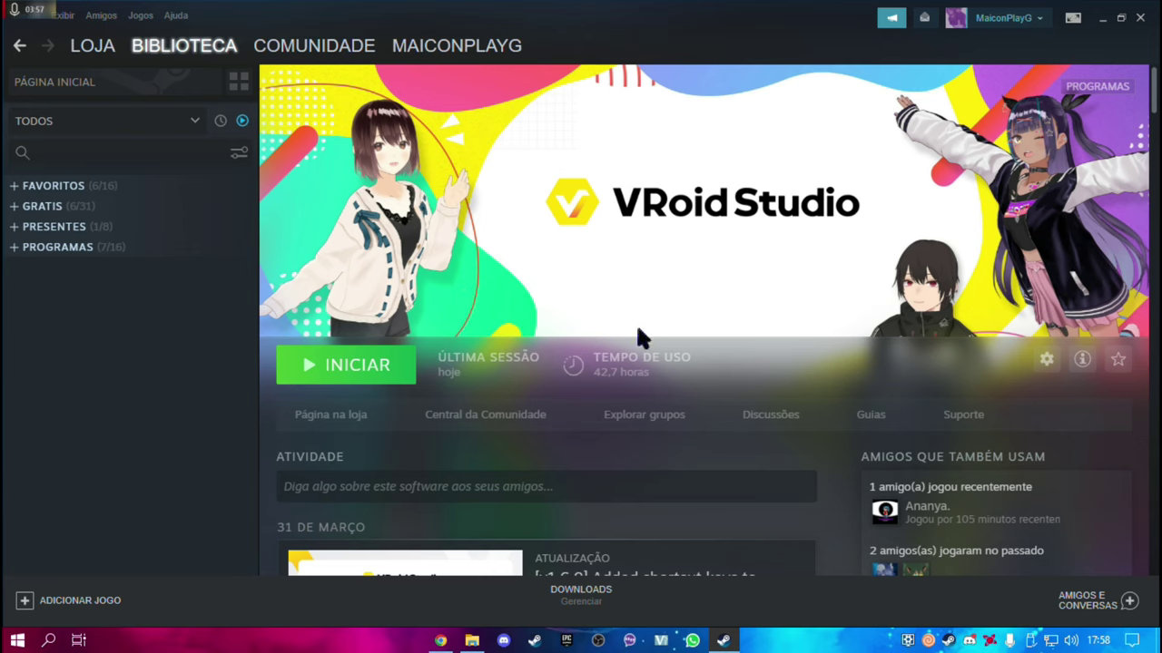
# Launch VRoid Studio 1.6.0 from its Steam library page with INICIAR
pyautogui.click(328, 370)
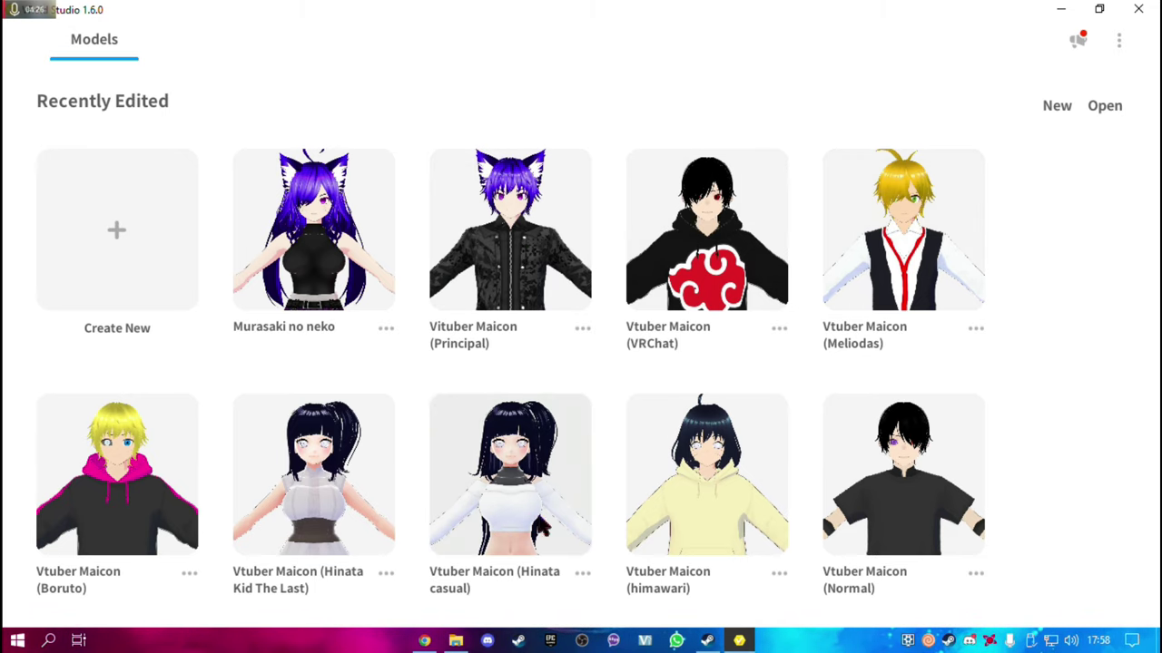
# In Settings, try the Dark theme, settle on the Light theme, and close Settings
pyautogui.click(1122, 41)
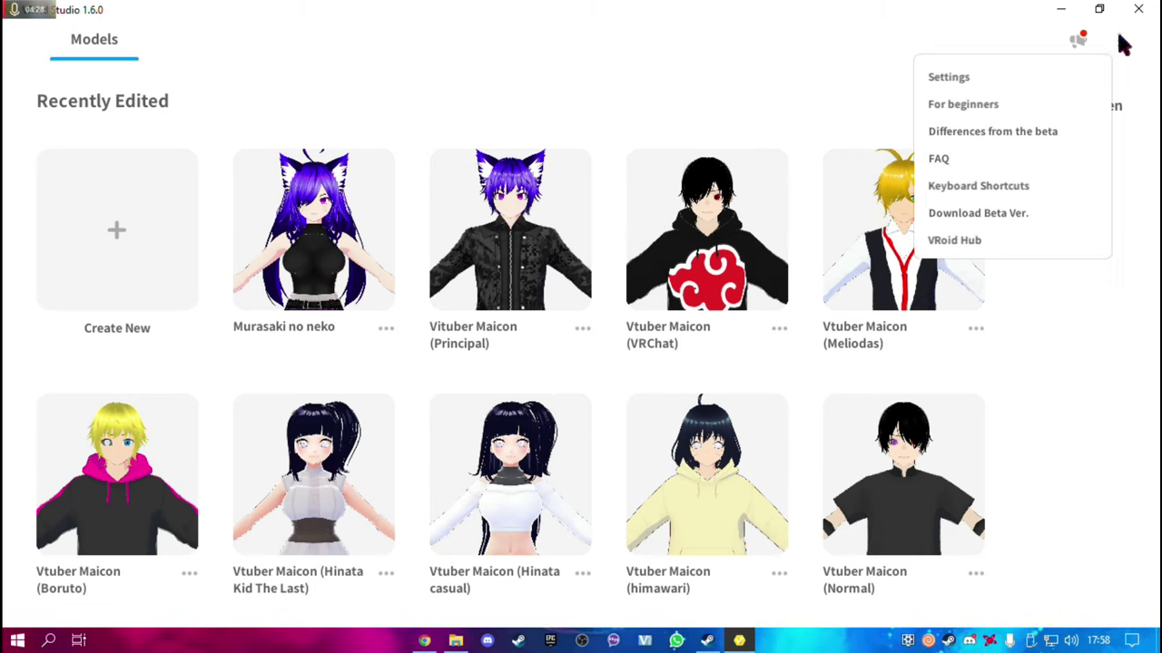
pyautogui.click(961, 78)
pyautogui.click(468, 362)
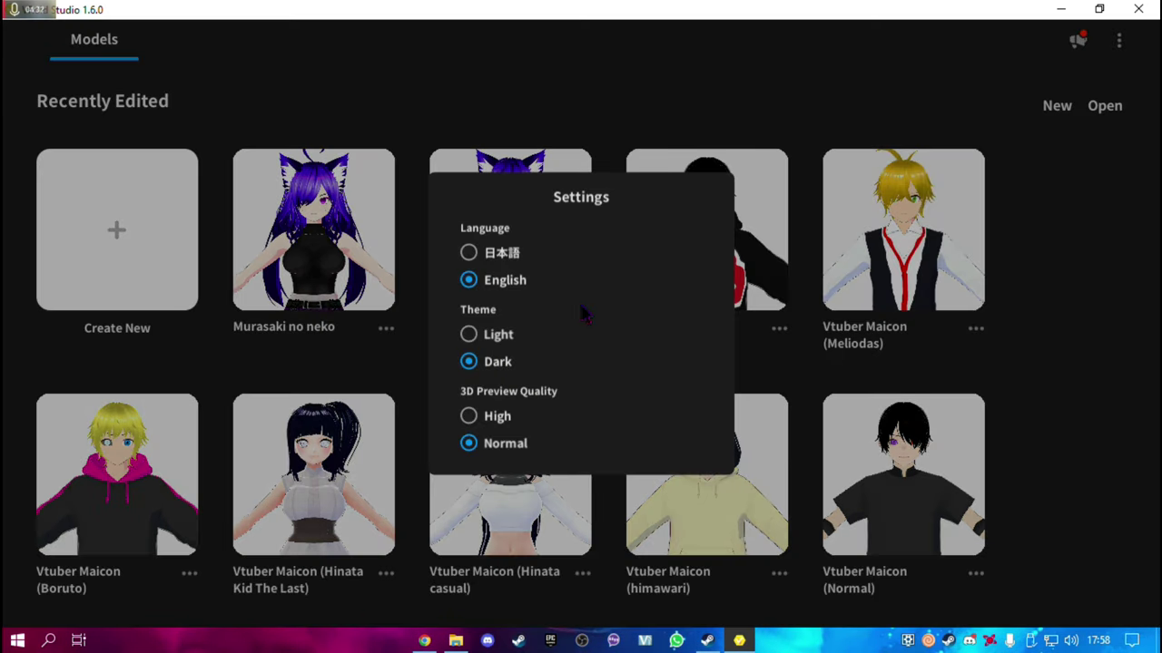
pyautogui.click(495, 337)
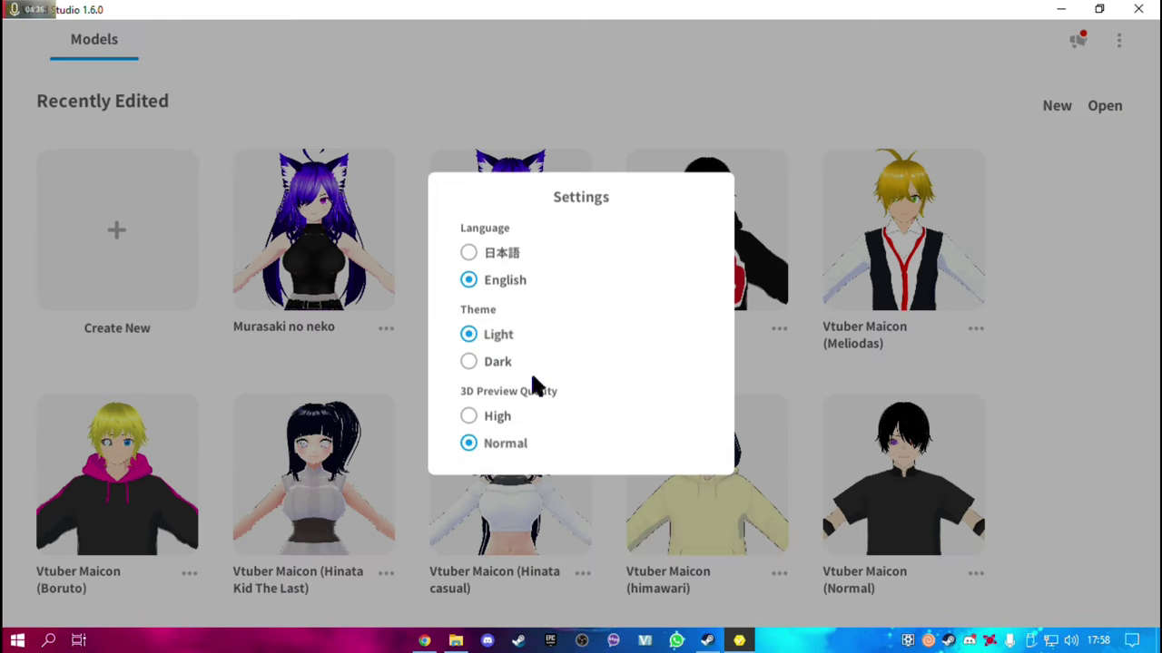
pyautogui.click(495, 363)
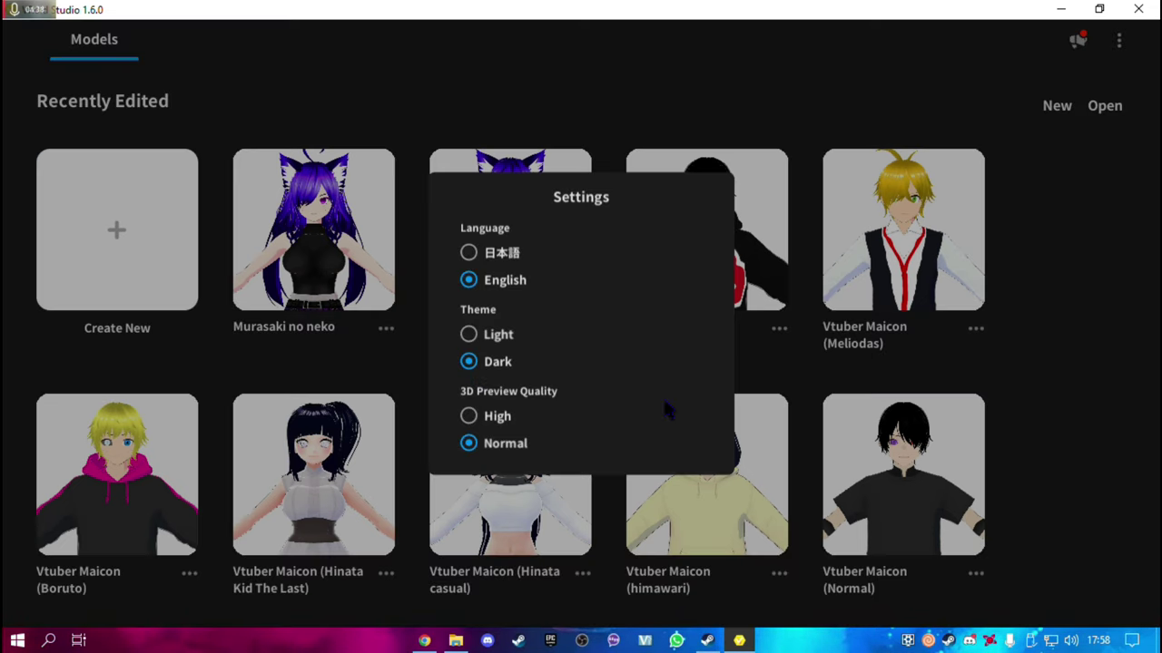
pyautogui.click(485, 336)
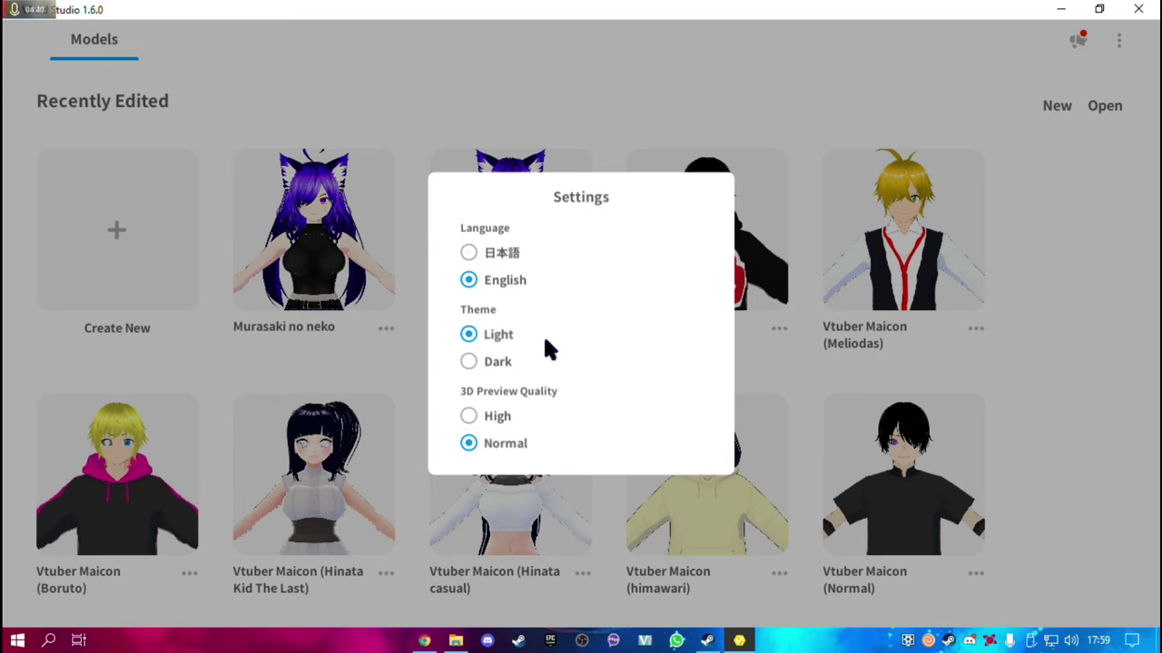
pyautogui.click(1094, 259)
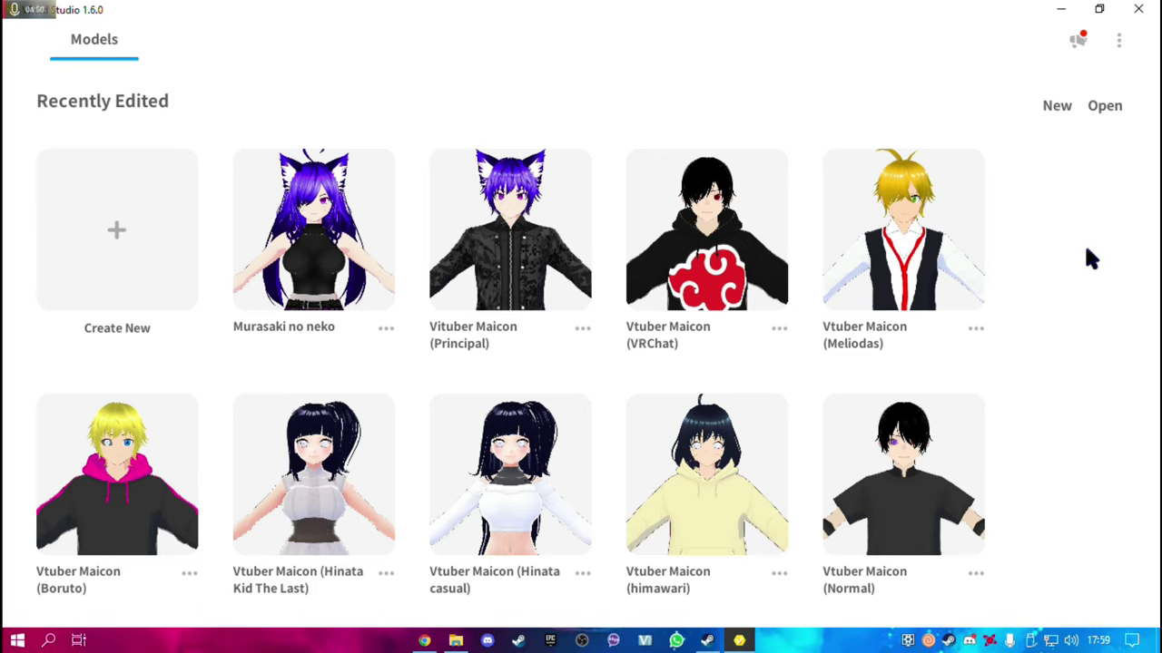
pyautogui.click(1106, 107)
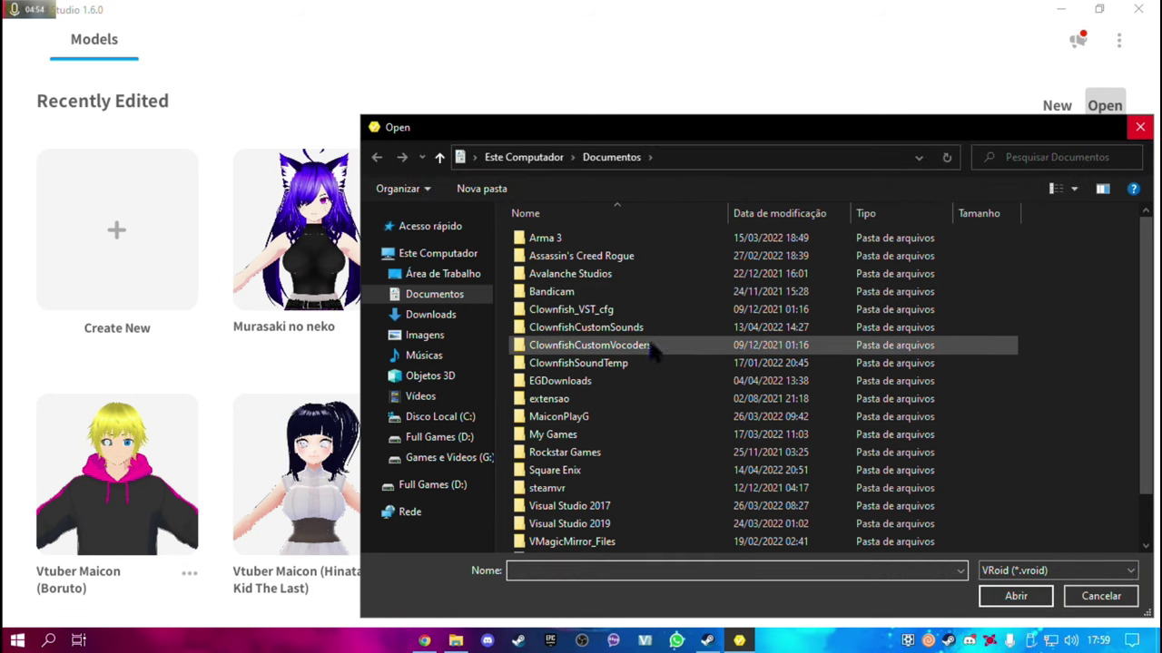
pyautogui.scroll(-1, 654, 417)
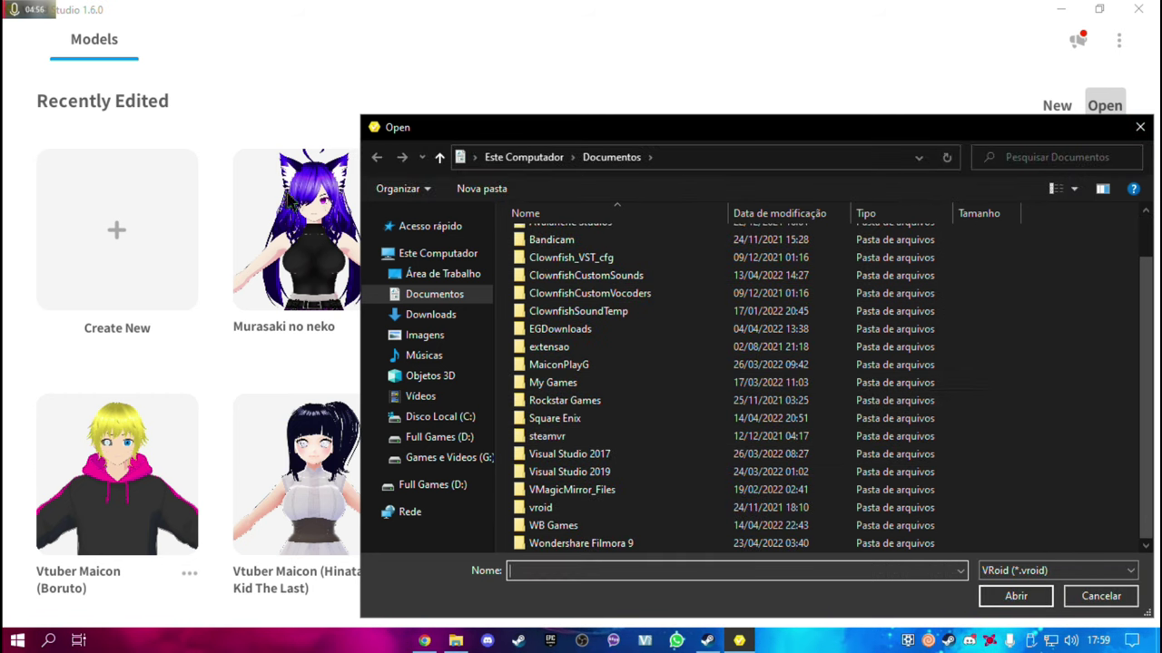
pyautogui.click(1100, 597)
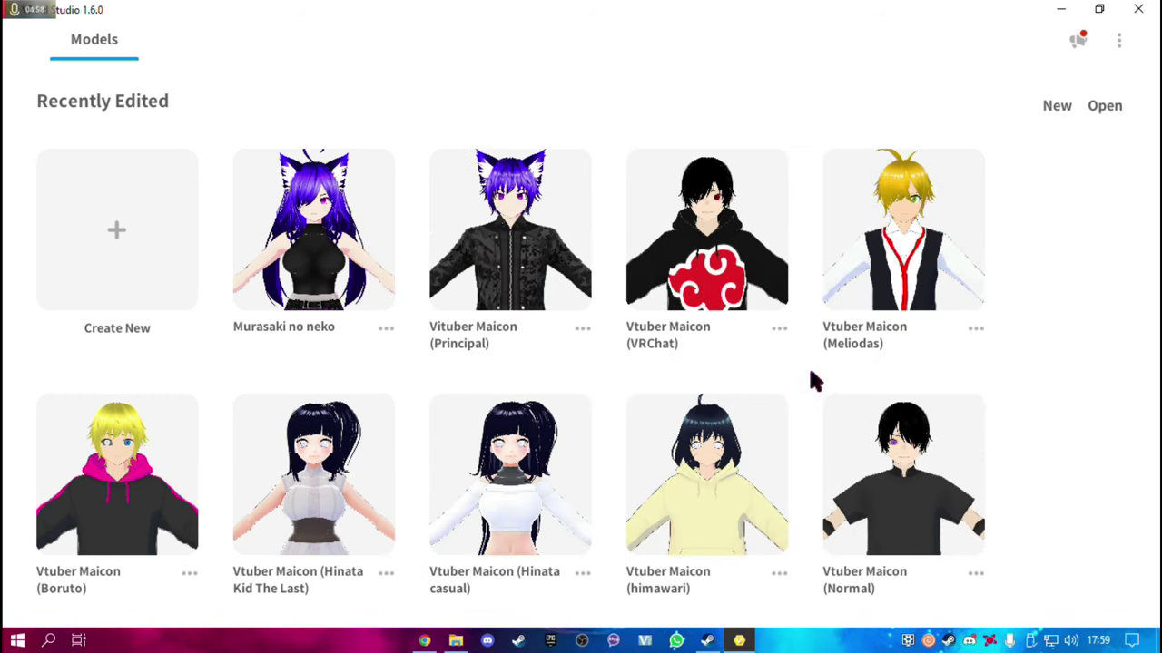
pyautogui.scroll(-2, 888, 374)
pyautogui.scroll(2, 793, 534)
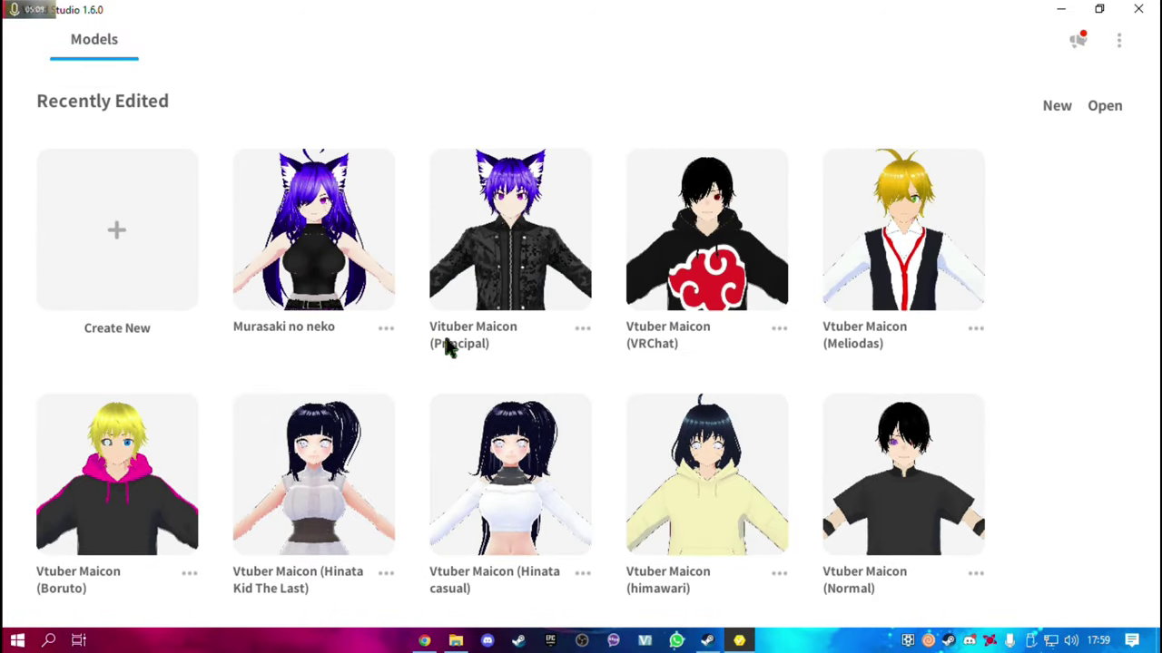
pyautogui.click(127, 290)
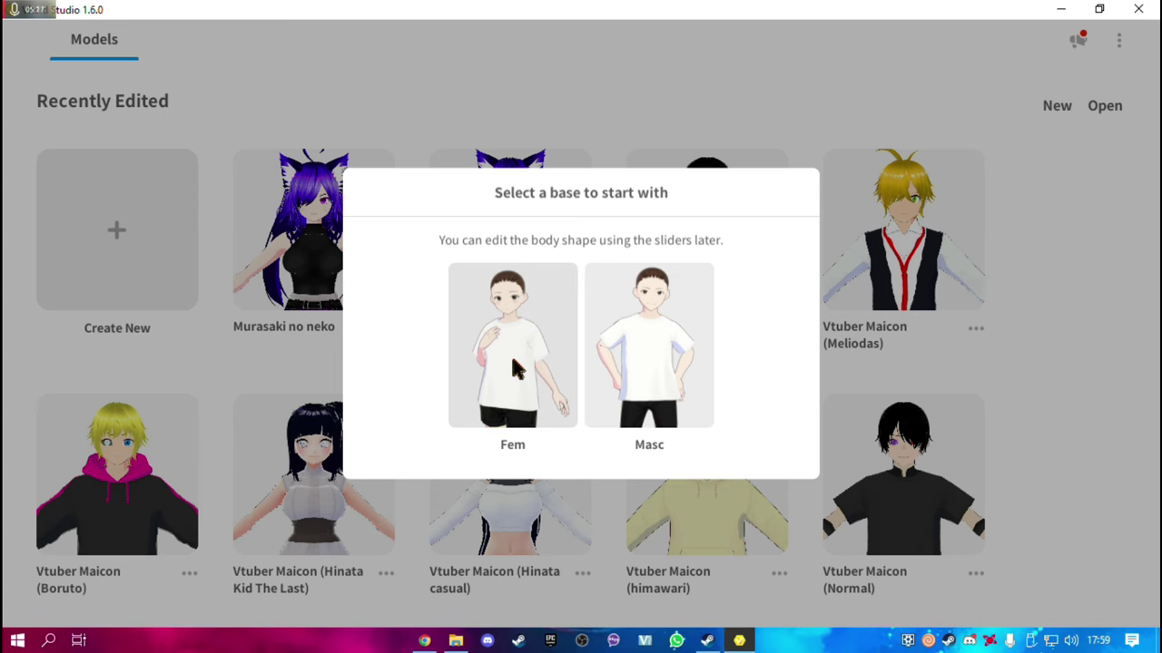
pyautogui.click(599, 98)
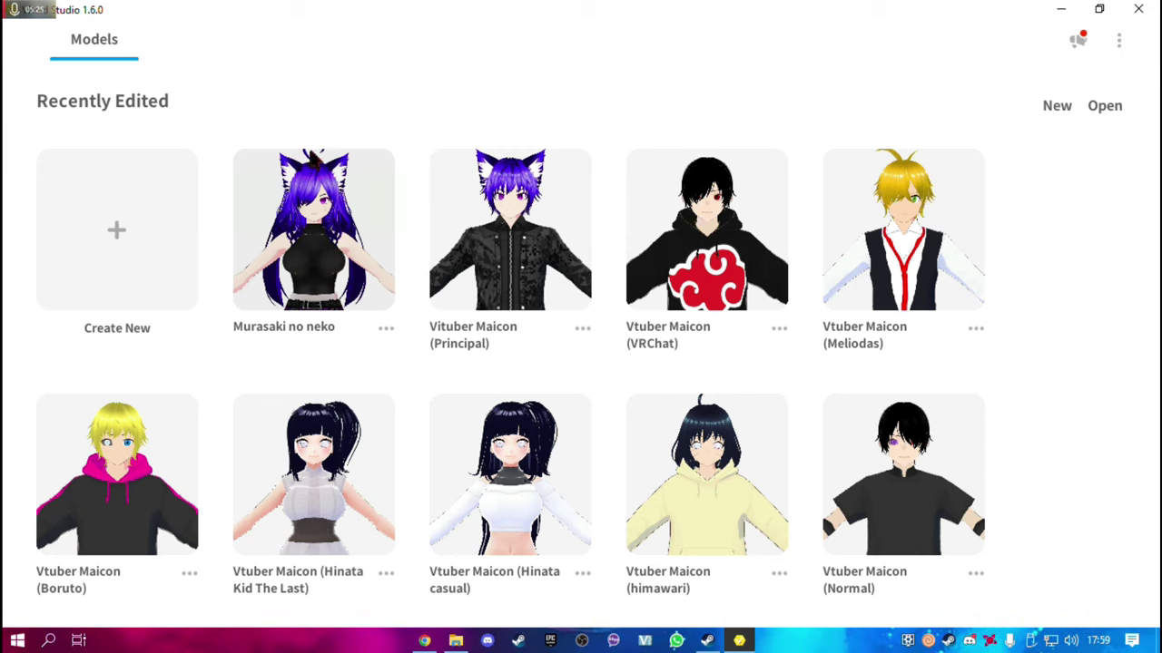
# Open the Murasaki no neko model and orbit it to view its back
pyautogui.click(301, 245)
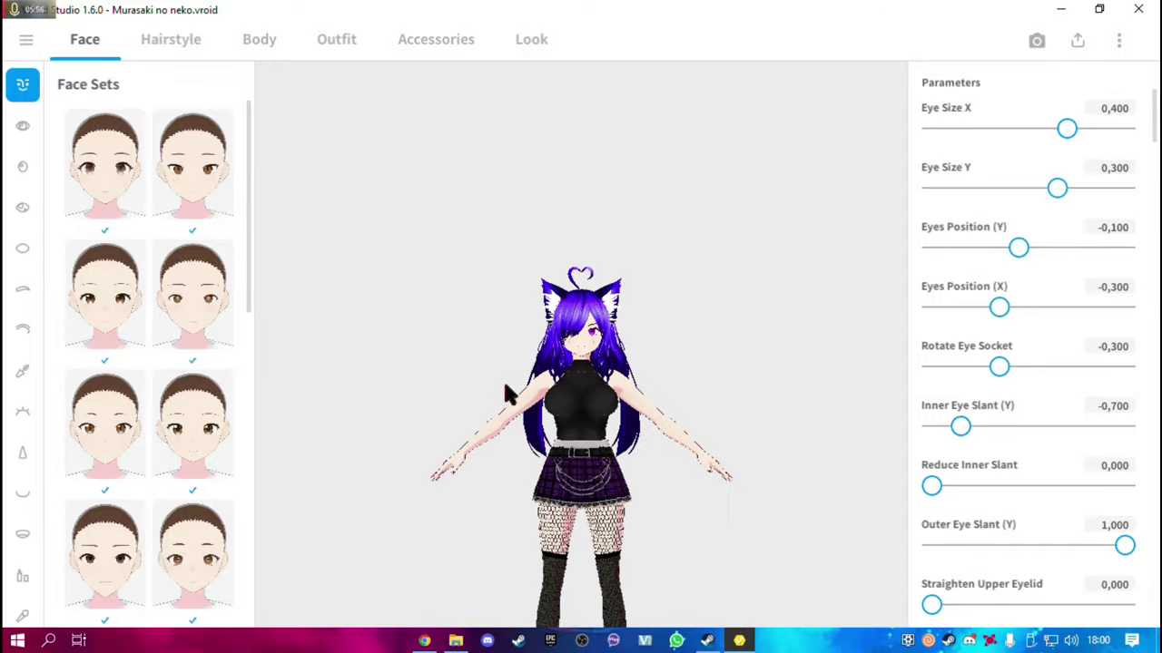
pyautogui.moveTo(515, 402)
pyautogui.mouseDown()
pyautogui.moveTo(518, 202)
pyautogui.moveTo(726, 321)
pyautogui.moveTo(524, 348)
pyautogui.moveTo(532, 122)
pyautogui.mouseUp()
pyautogui.scroll(1, 651, 180)
pyautogui.scroll(2, 646, 183)
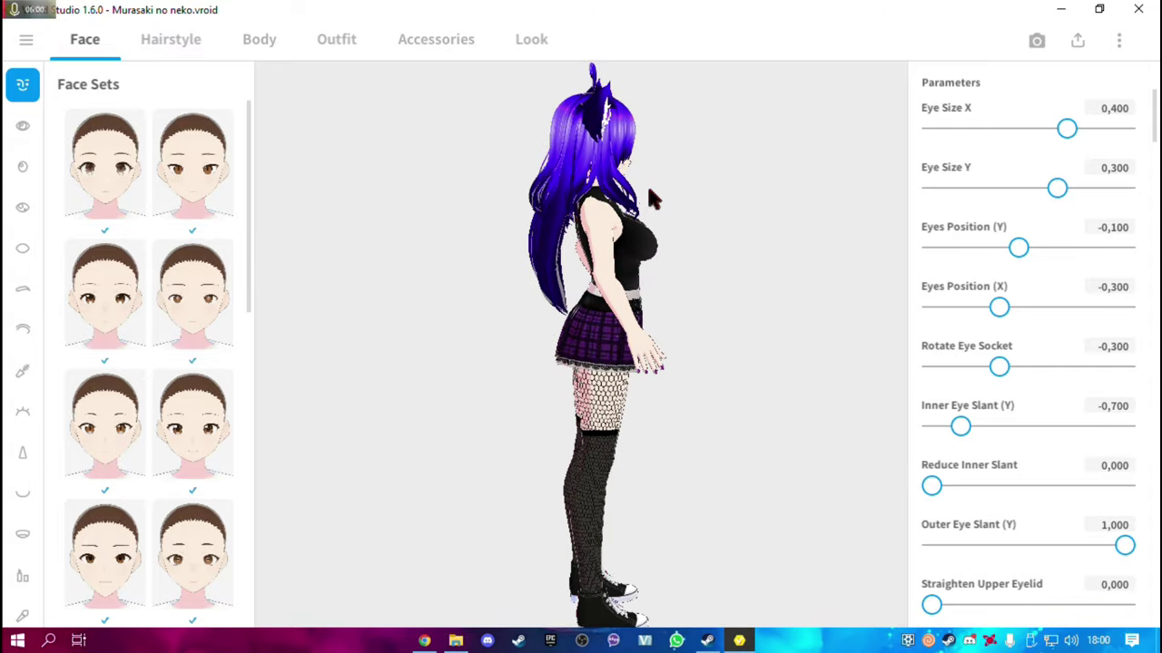
pyautogui.scroll(2, 646, 191)
# Orbit and zoom in to see the avatar from below, from both sides, and the face from the front
pyautogui.moveTo(647, 192)
pyautogui.mouseDown()
pyautogui.moveTo(680, 435)
pyautogui.moveTo(644, 469)
pyautogui.moveTo(614, 361)
pyautogui.moveTo(626, 399)
pyautogui.moveTo(644, 409)
pyautogui.moveTo(641, 377)
pyautogui.mouseUp()
pyautogui.moveTo(714, 383); pyautogui.dragTo(594, 434)
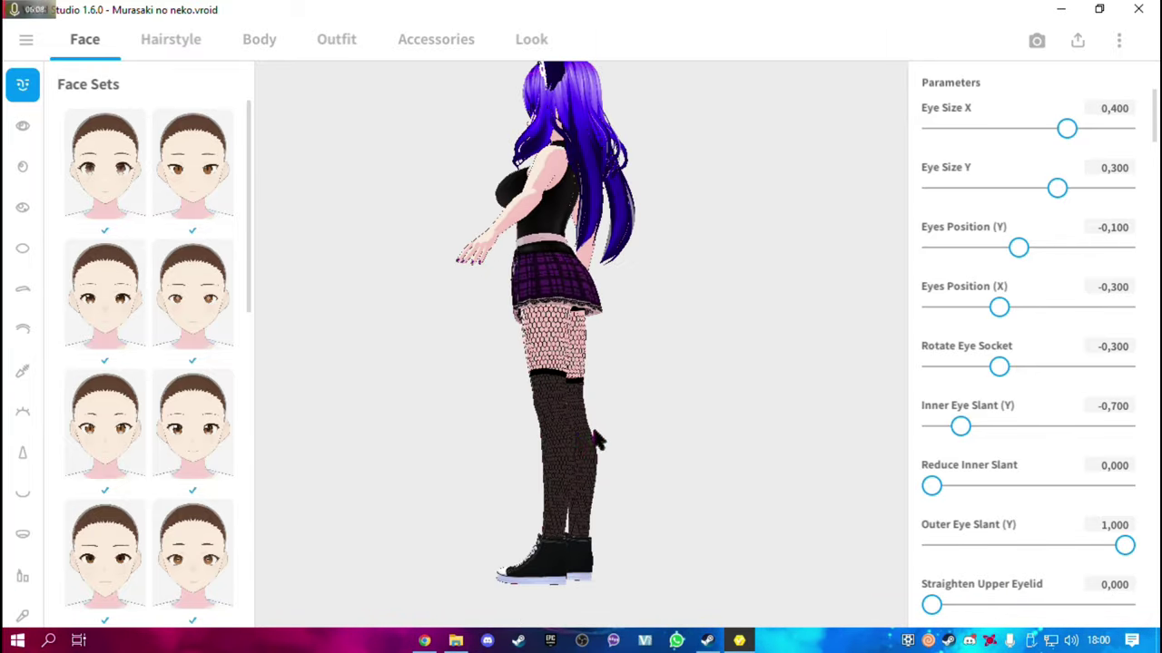
pyautogui.moveTo(599, 390)
pyautogui.mouseDown()
pyautogui.moveTo(760, 408)
pyautogui.moveTo(651, 399)
pyautogui.moveTo(641, 496)
pyautogui.mouseUp()
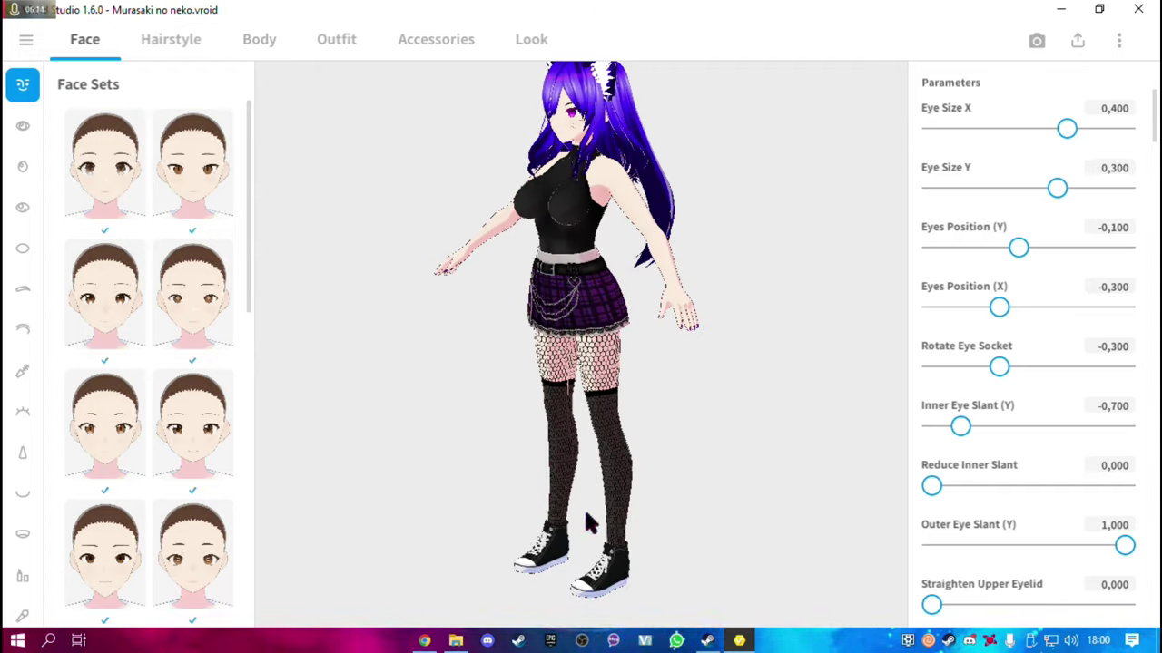
pyautogui.moveTo(660, 364)
pyautogui.mouseDown()
pyautogui.moveTo(640, 371)
pyautogui.moveTo(674, 409)
pyautogui.moveTo(663, 482)
pyautogui.mouseUp()
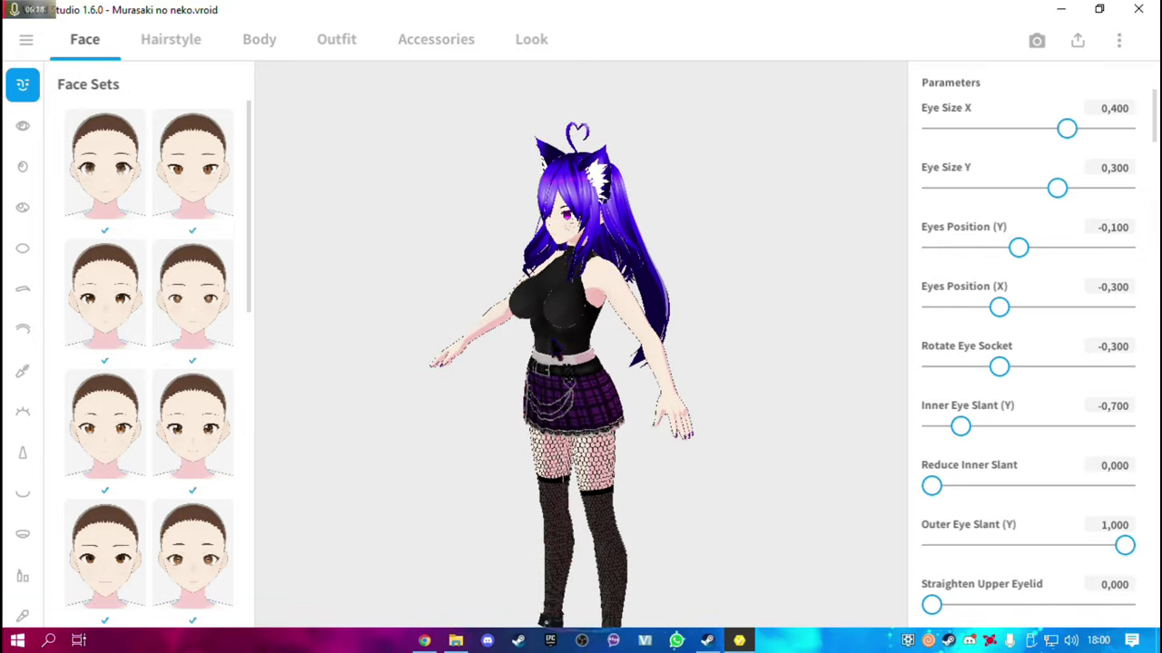
pyautogui.scroll(3, 648, 485)
pyautogui.scroll(3, 565, 213)
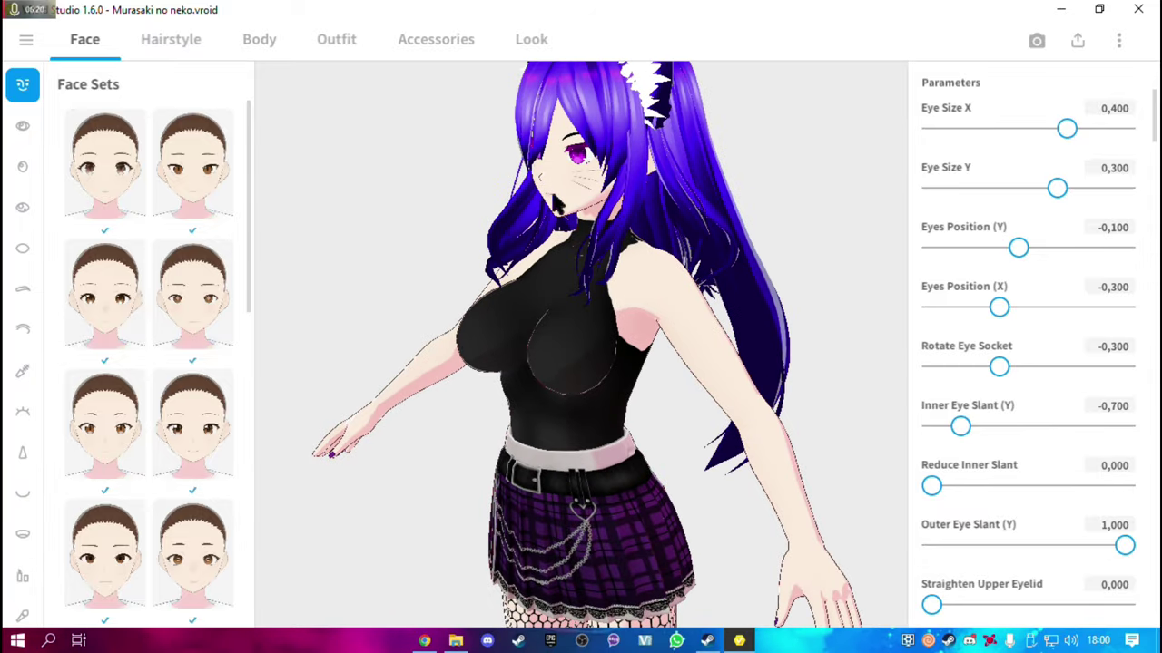
pyautogui.scroll(2, 565, 213)
pyautogui.moveTo(570, 235); pyautogui.dragTo(623, 255)
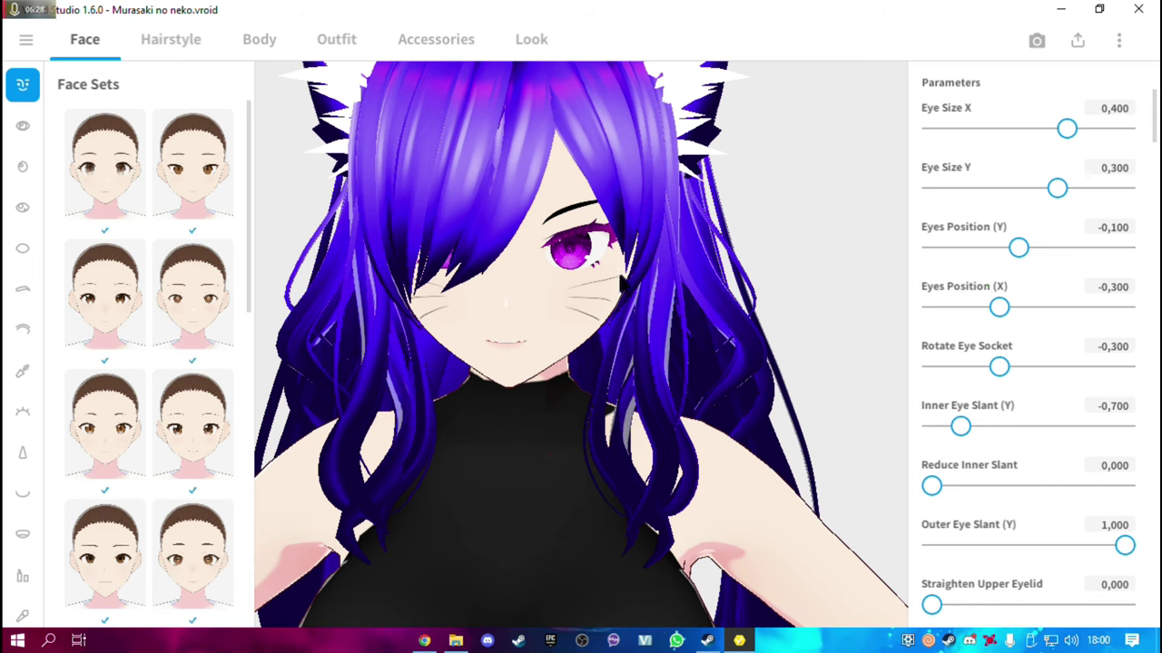
# Zoom back out and orbit the avatar to a side view
pyautogui.scroll(-5, 595, 261)
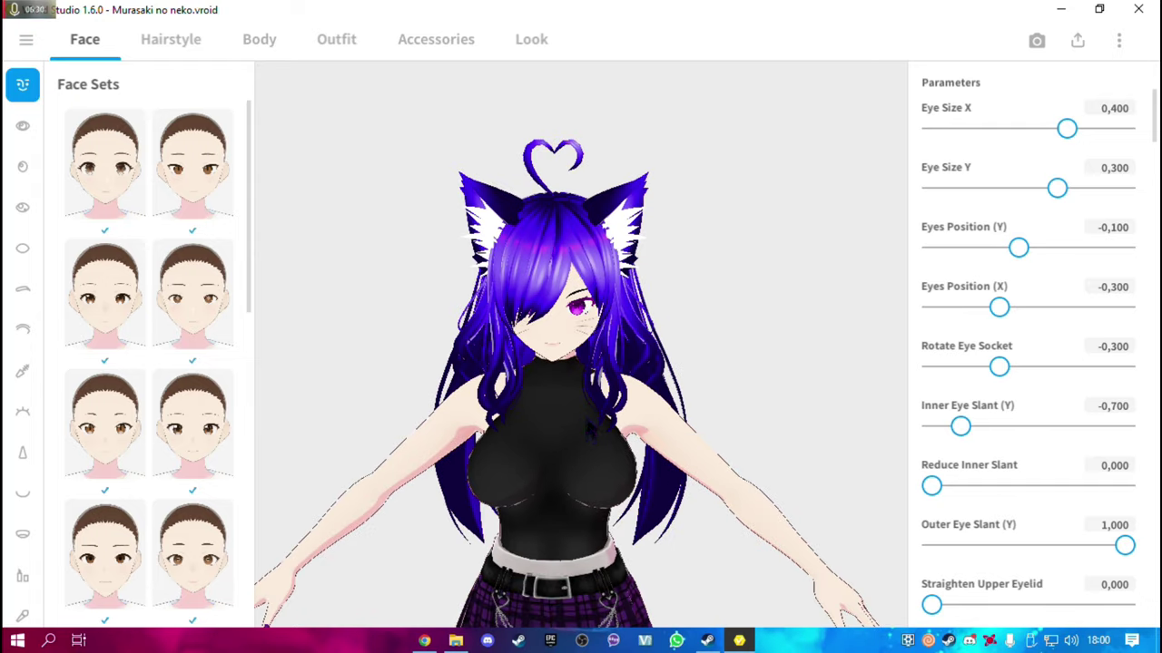
pyautogui.scroll(-2, 597, 390)
pyautogui.scroll(-1, 601, 376)
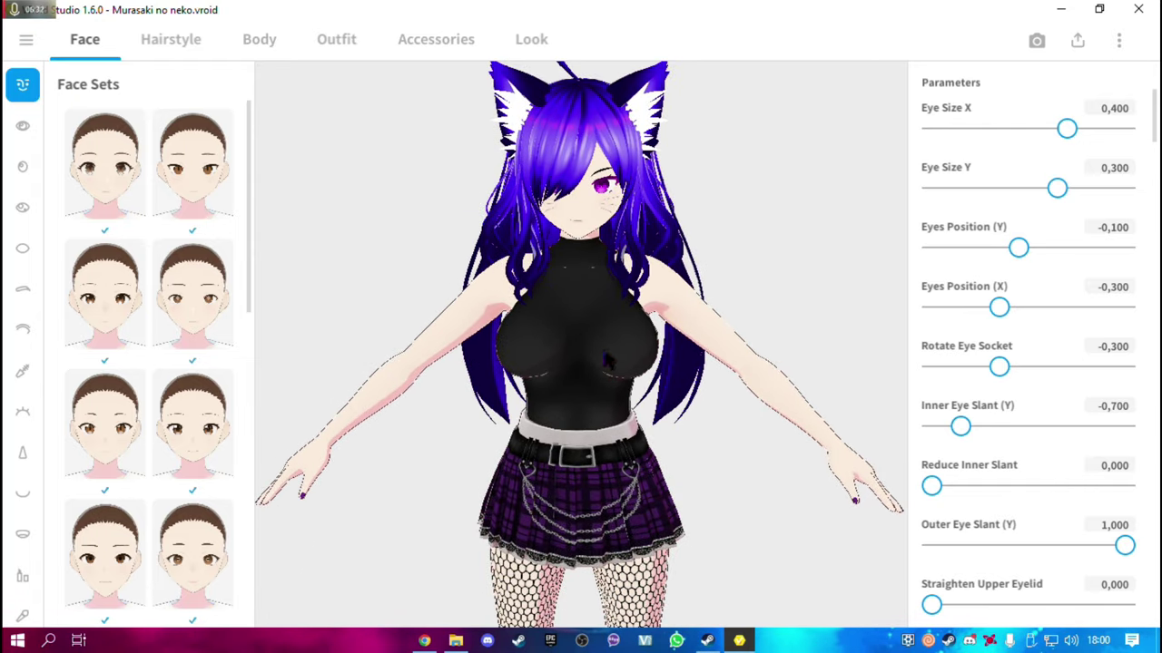
pyautogui.scroll(-1, 607, 362)
pyautogui.scroll(-2, 608, 363)
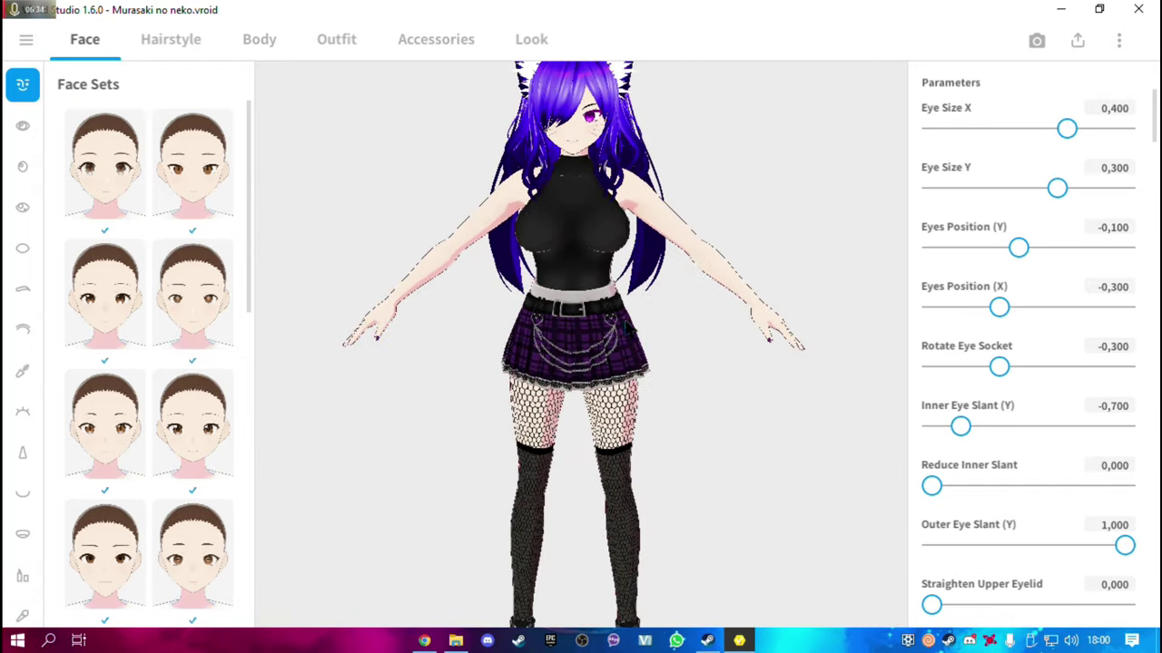
pyautogui.scroll(-1, 638, 380)
pyautogui.scroll(-1, 637, 379)
pyautogui.scroll(-1, 617, 406)
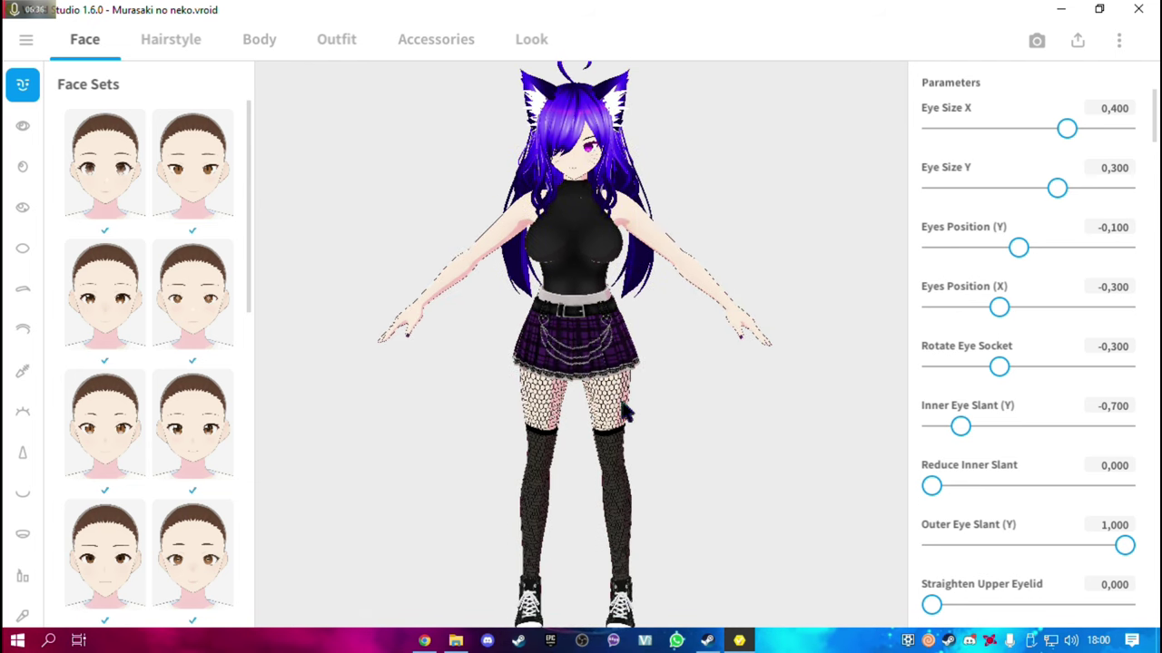
pyautogui.scroll(-1, 622, 404)
pyautogui.scroll(-1, 627, 402)
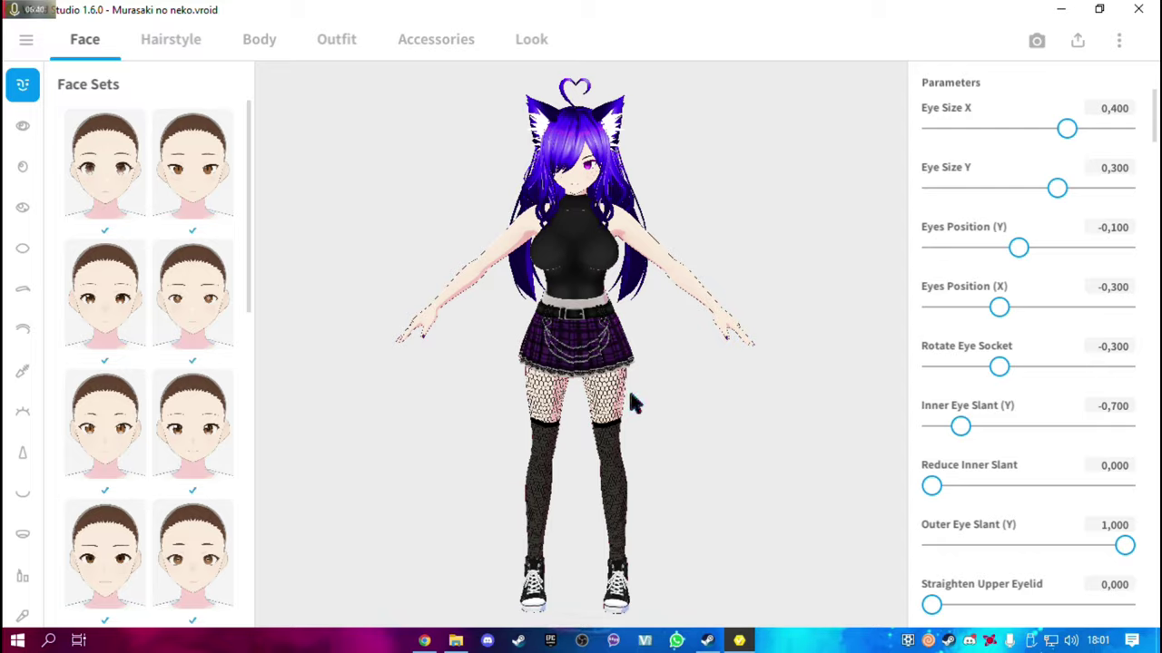
pyautogui.moveTo(628, 387)
pyautogui.mouseDown()
pyautogui.moveTo(378, 384)
pyautogui.moveTo(564, 362)
pyautogui.mouseUp()
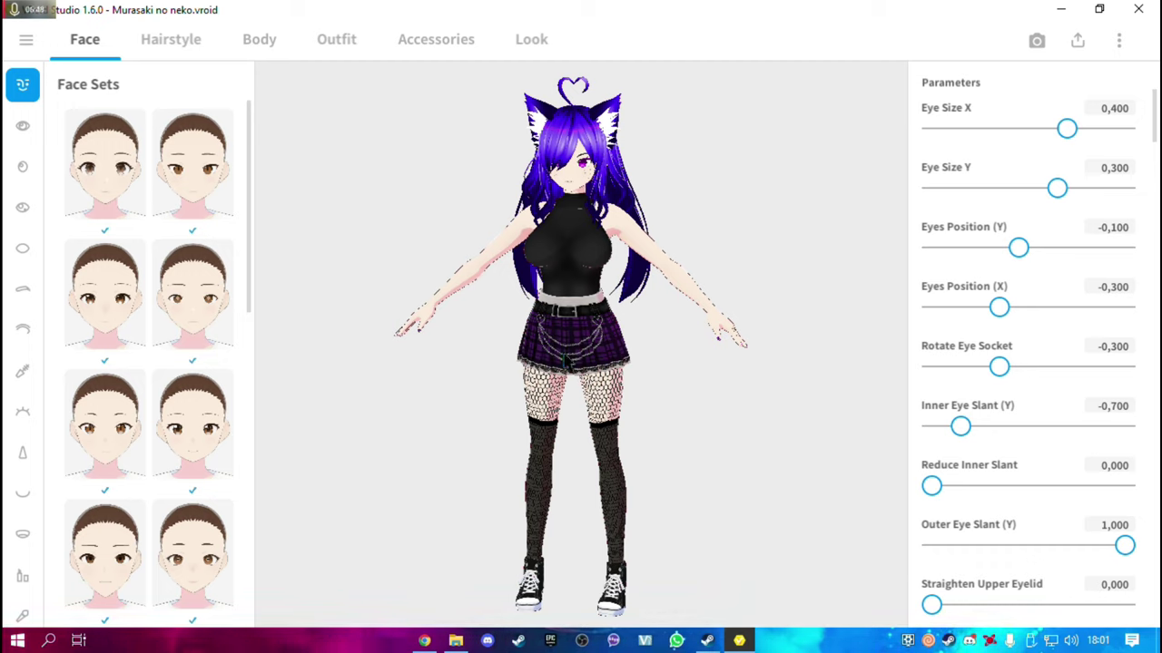
# Return to model selection and create a new Untitled model from the Fem base body
pyautogui.click(27, 41)
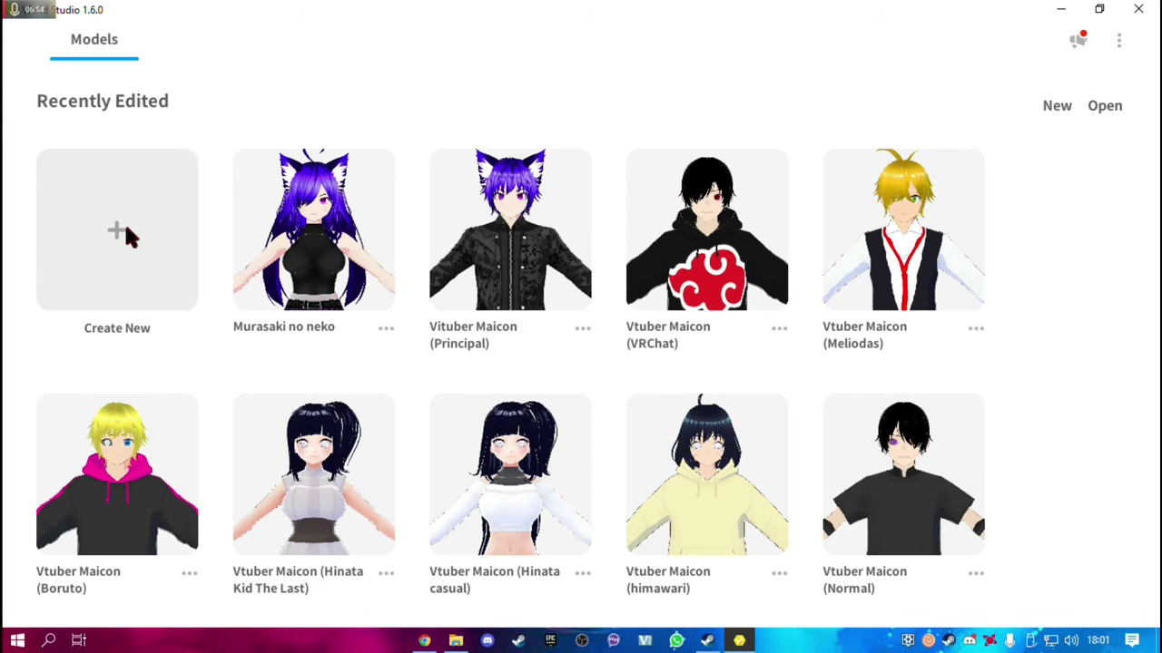
pyautogui.click(127, 233)
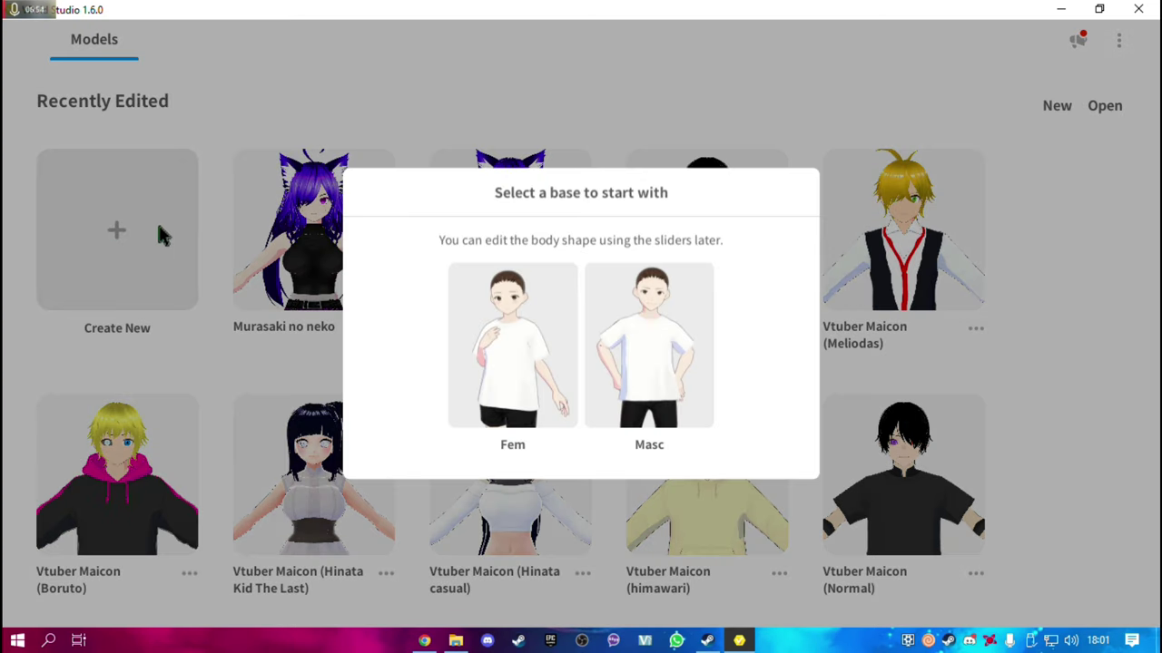
pyautogui.click(528, 352)
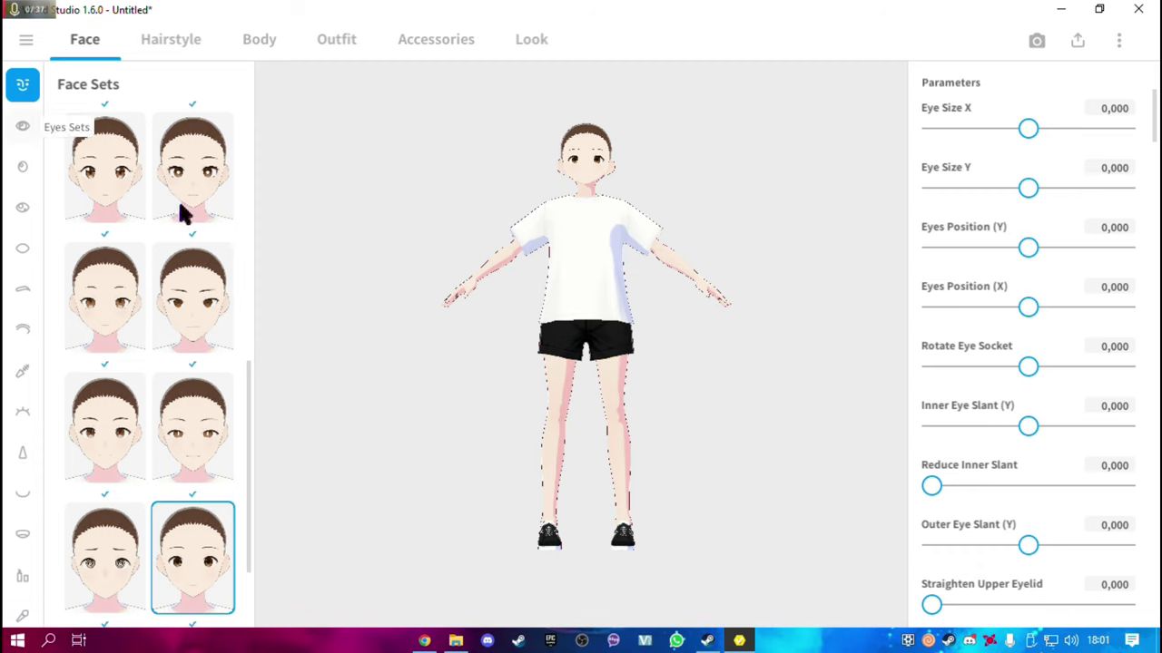
# Browse the Irises and Eyebrows options for the new avatar, ending on the Face Paint presets
pyautogui.click(24, 175)
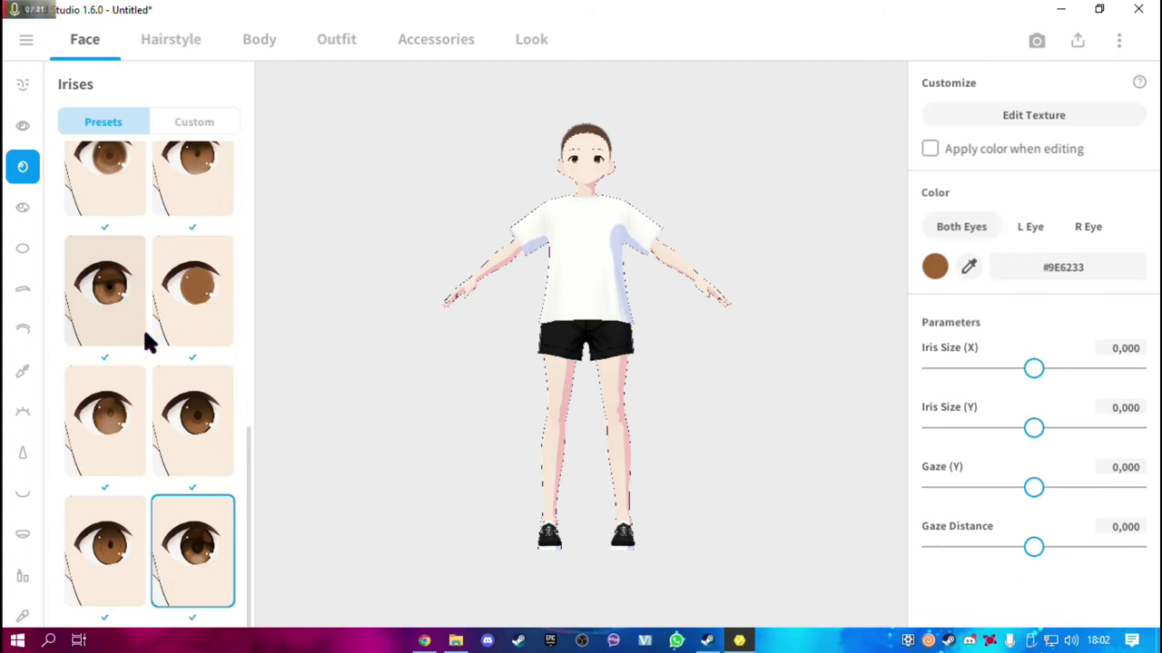
pyautogui.scroll(4, 173, 363)
pyautogui.scroll(2, 161, 250)
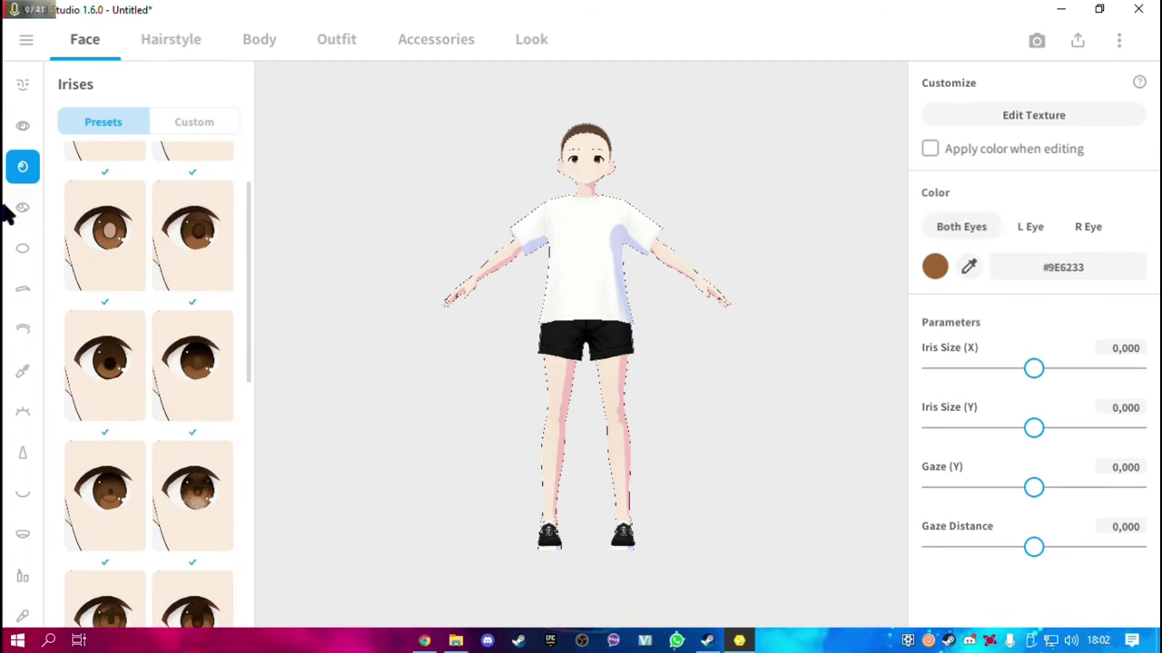
pyautogui.click(23, 287)
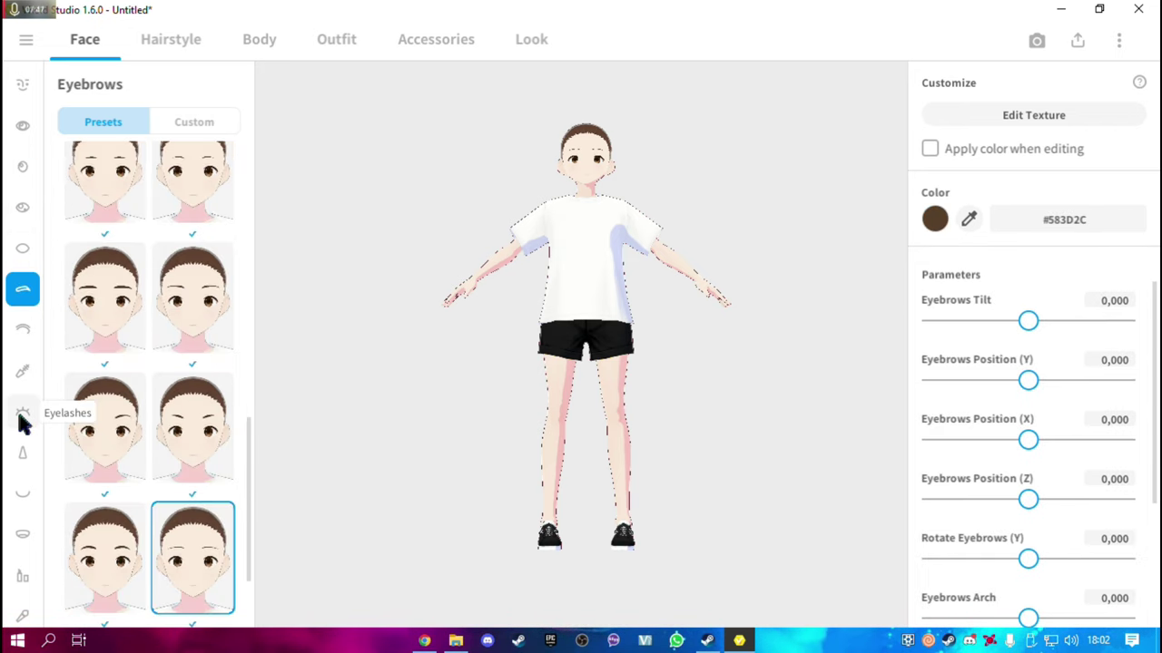
pyautogui.scroll(-3, 24, 466)
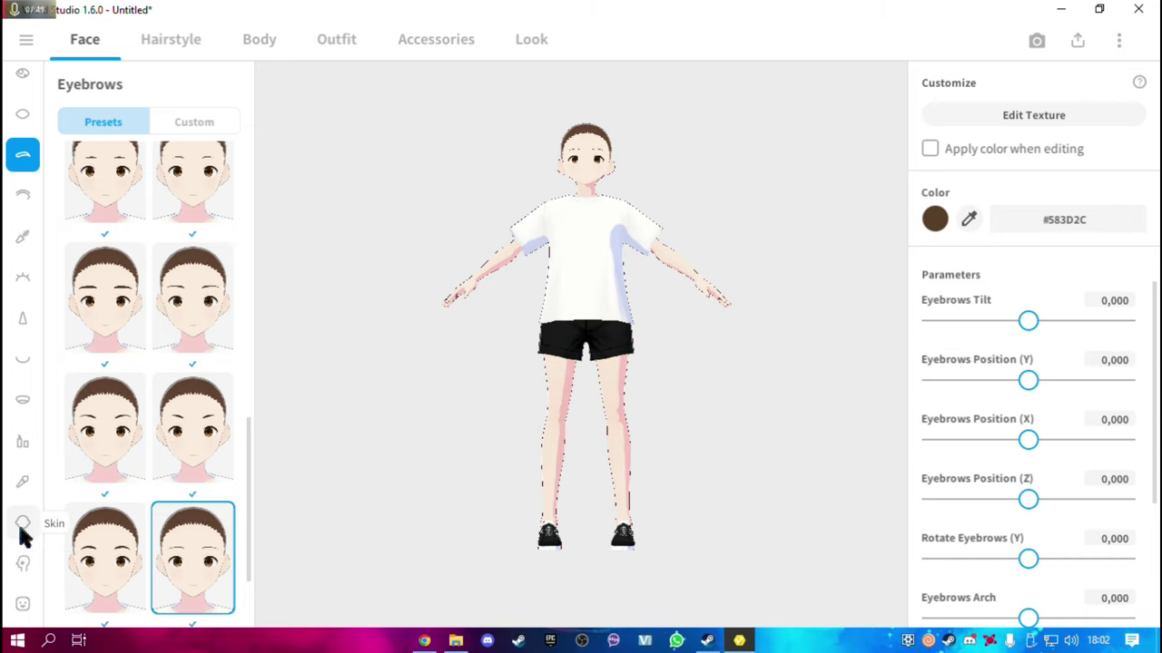
pyautogui.click(23, 564)
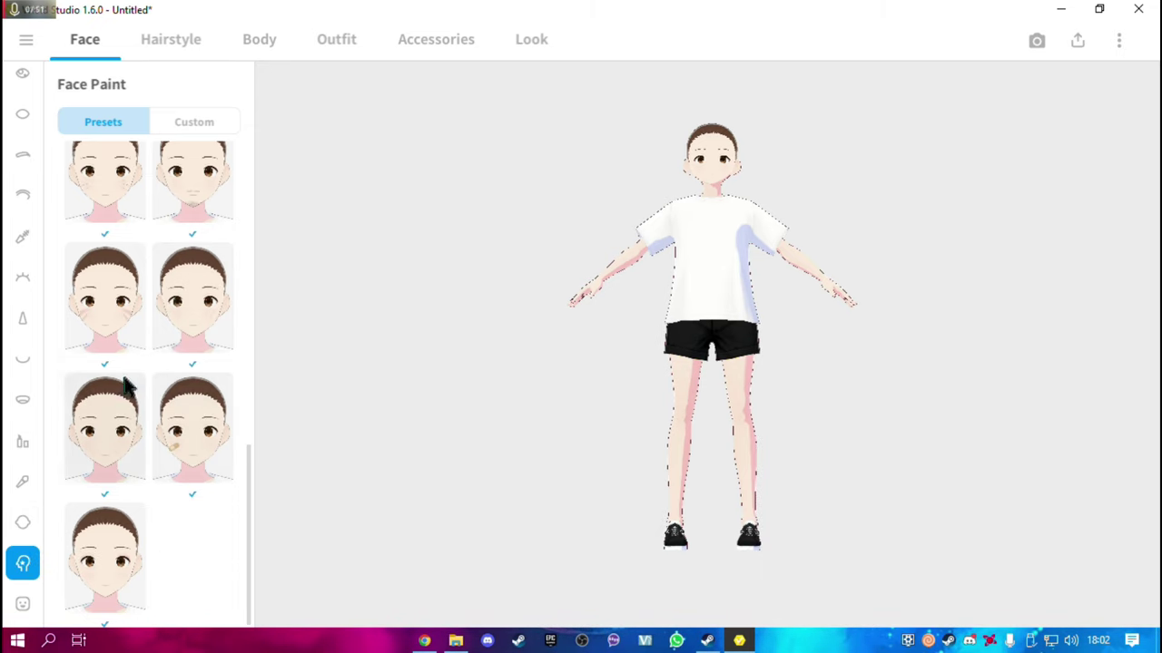
# Try a couple of face paint presets on the avatar, ending with the scar
pyautogui.scroll(3, 124, 384)
pyautogui.scroll(2, 169, 369)
pyautogui.scroll(2, 176, 350)
pyautogui.scroll(2, 189, 339)
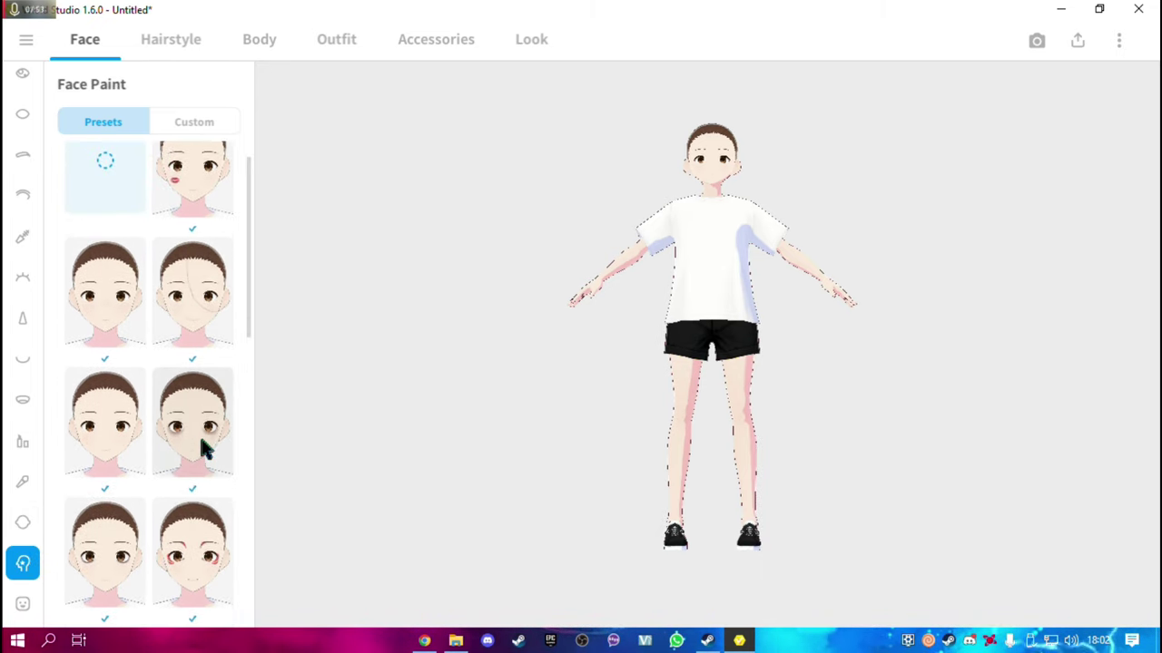
pyautogui.click(199, 437)
pyautogui.click(195, 297)
# Try the lipstick-kiss, whisker and stubble face paint presets in turn
pyautogui.scroll(2, 563, 176)
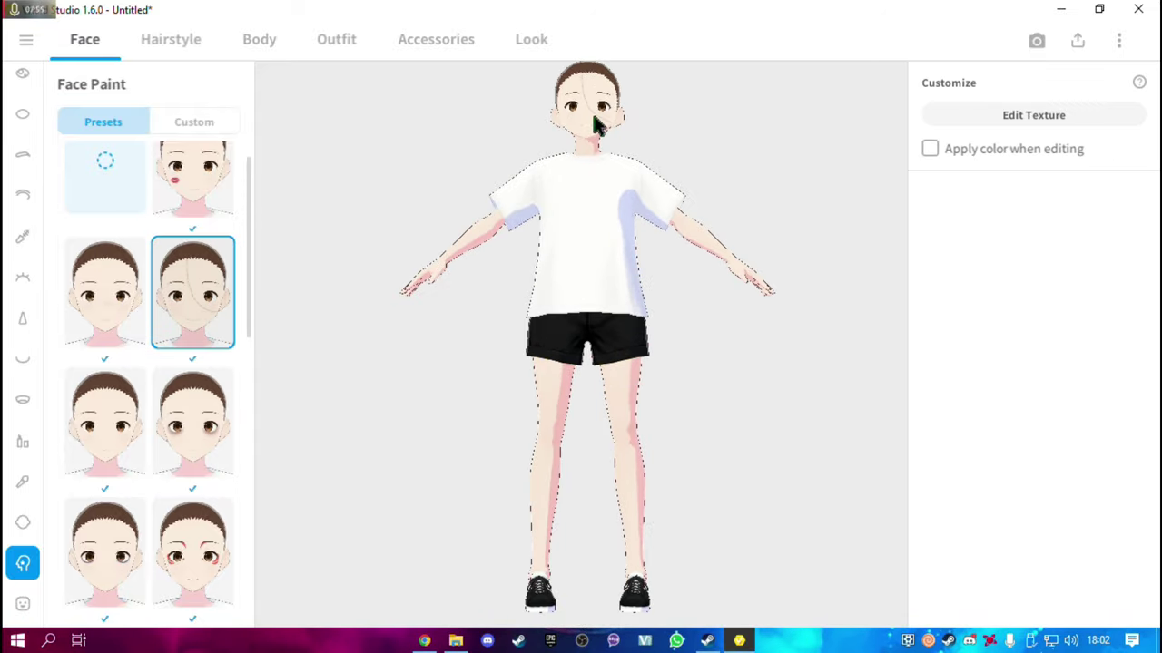
pyautogui.scroll(2, 594, 127)
pyautogui.scroll(2, 585, 218)
pyautogui.scroll(2, 584, 198)
pyautogui.scroll(2, 552, 311)
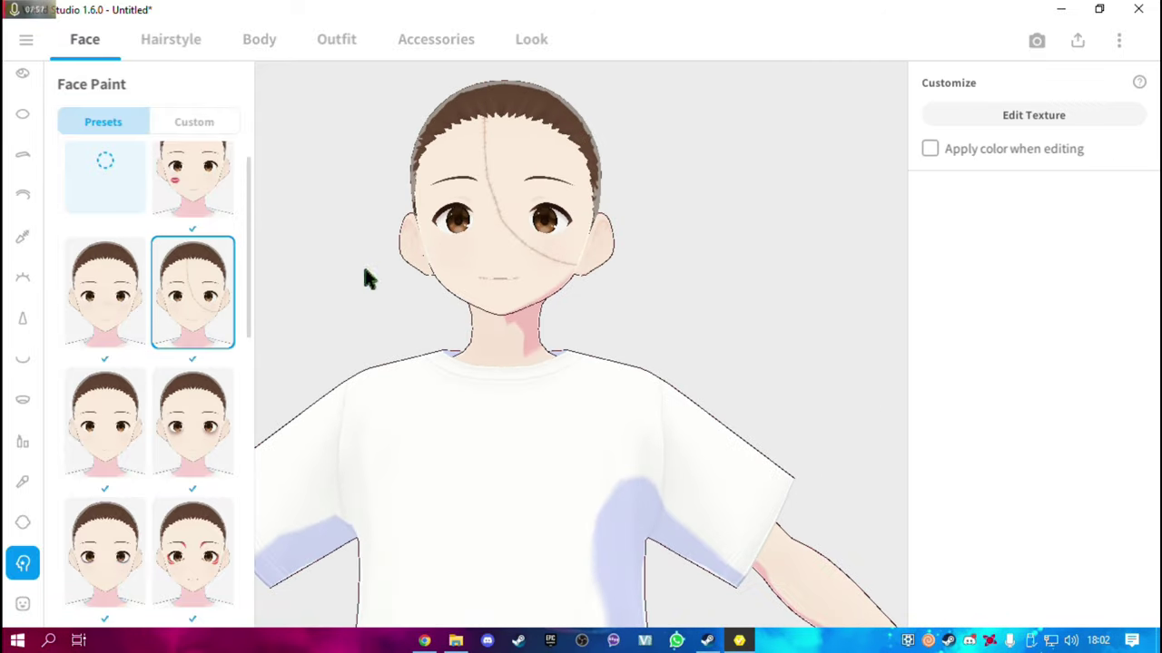
pyautogui.click(195, 186)
pyautogui.scroll(-3, 150, 413)
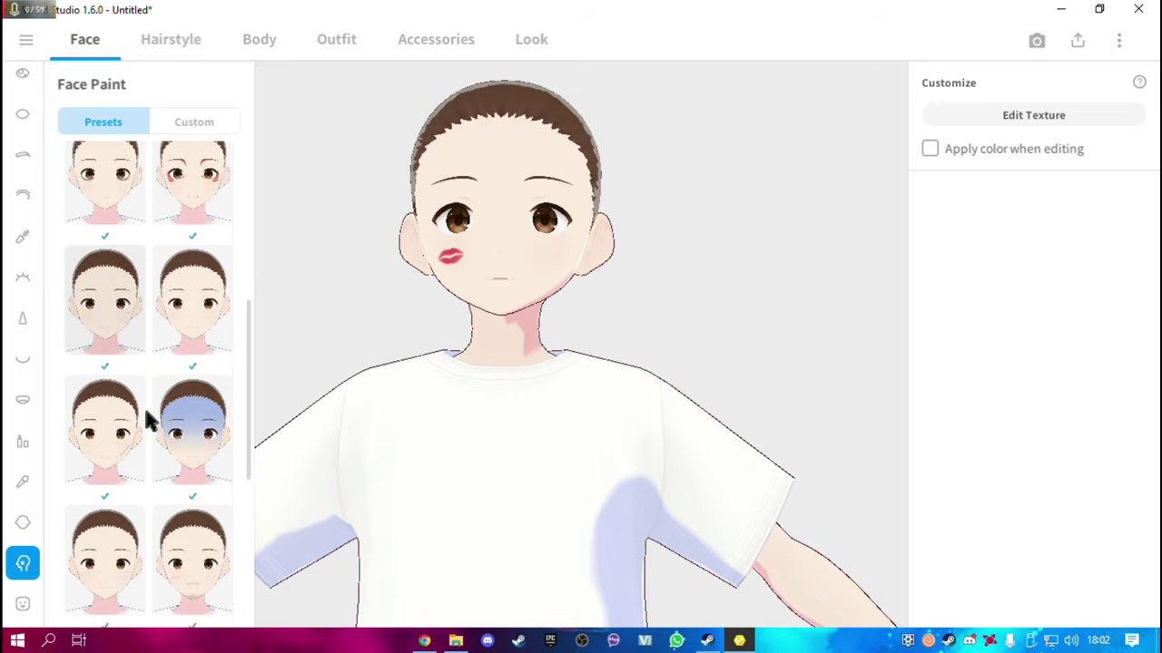
pyautogui.scroll(-2, 156, 409)
pyautogui.scroll(-2, 154, 410)
pyautogui.click(106, 217)
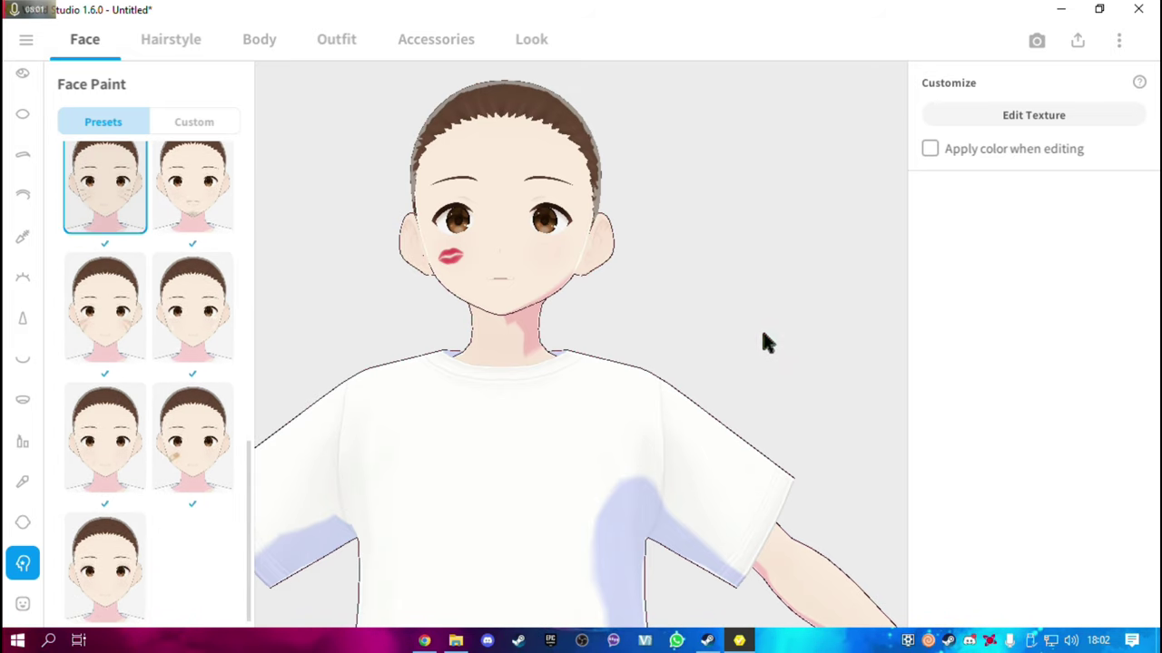
pyautogui.scroll(2, 544, 255)
pyautogui.scroll(2, 505, 263)
pyautogui.scroll(-1, 492, 257)
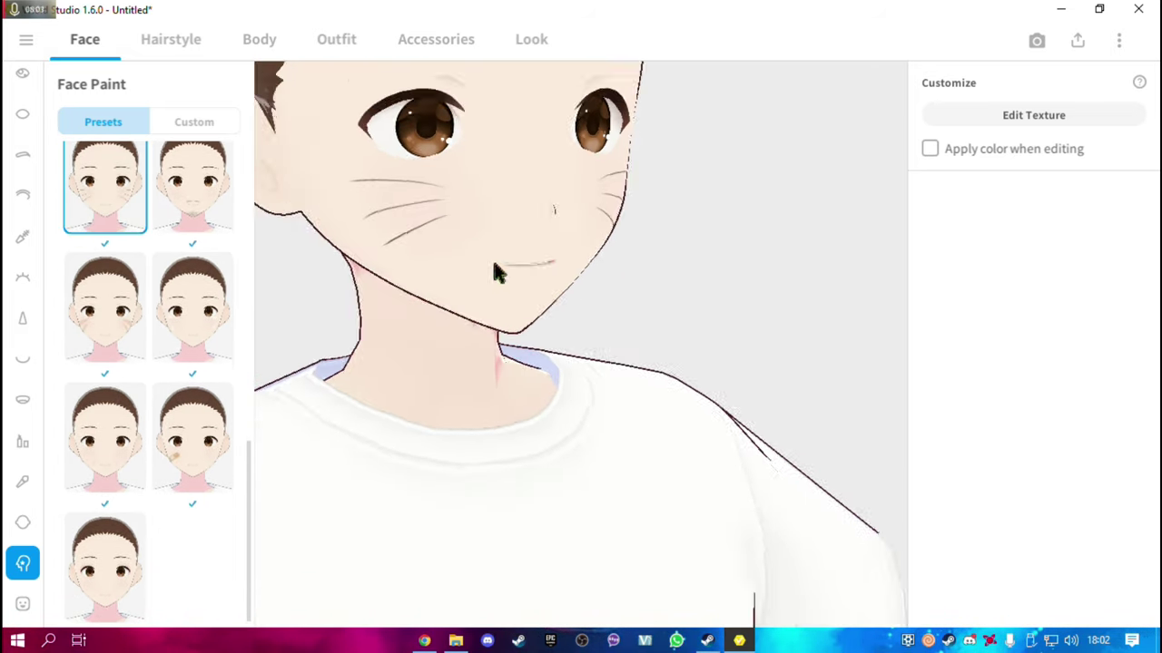
pyautogui.scroll(-1, 492, 257)
pyautogui.click(215, 181)
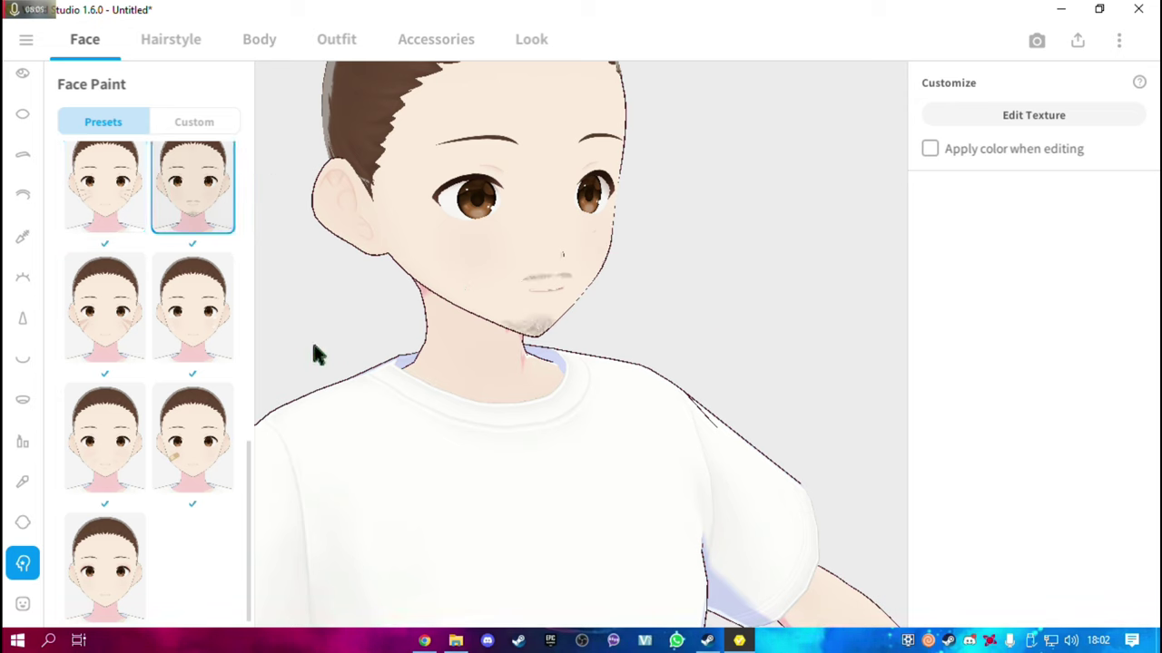
# Turn and zoom the avatar to inspect the stubble face paint up close
pyautogui.scroll(-1, 218, 381)
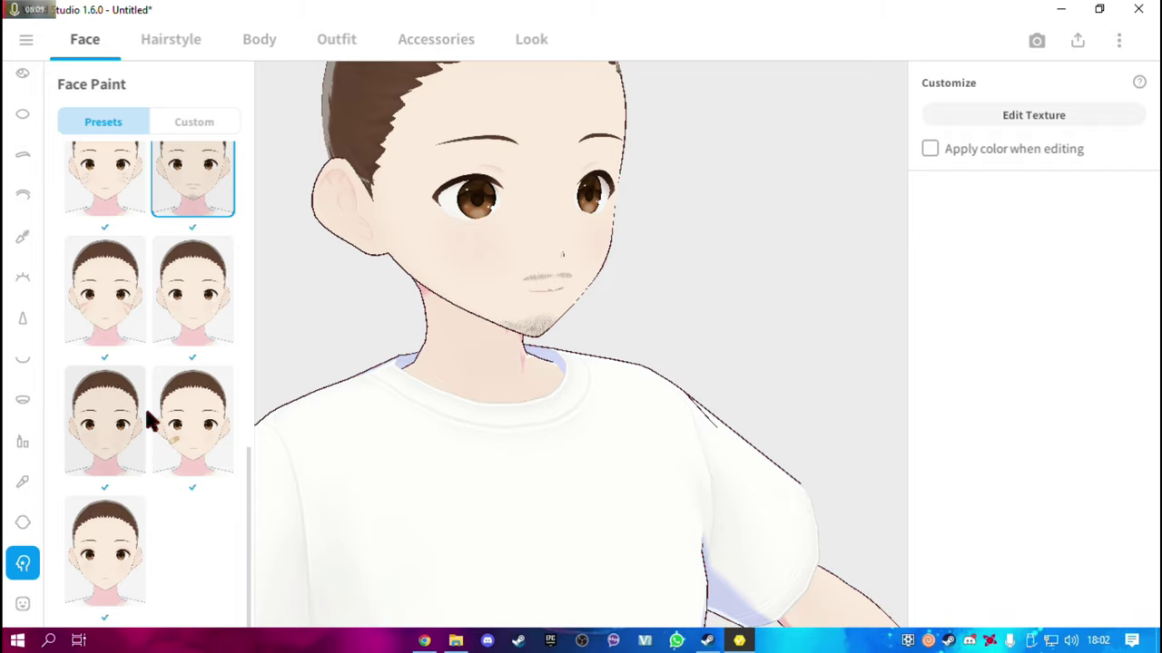
pyautogui.scroll(1, 150, 420)
pyautogui.scroll(1, 122, 415)
pyautogui.scroll(4, 122, 414)
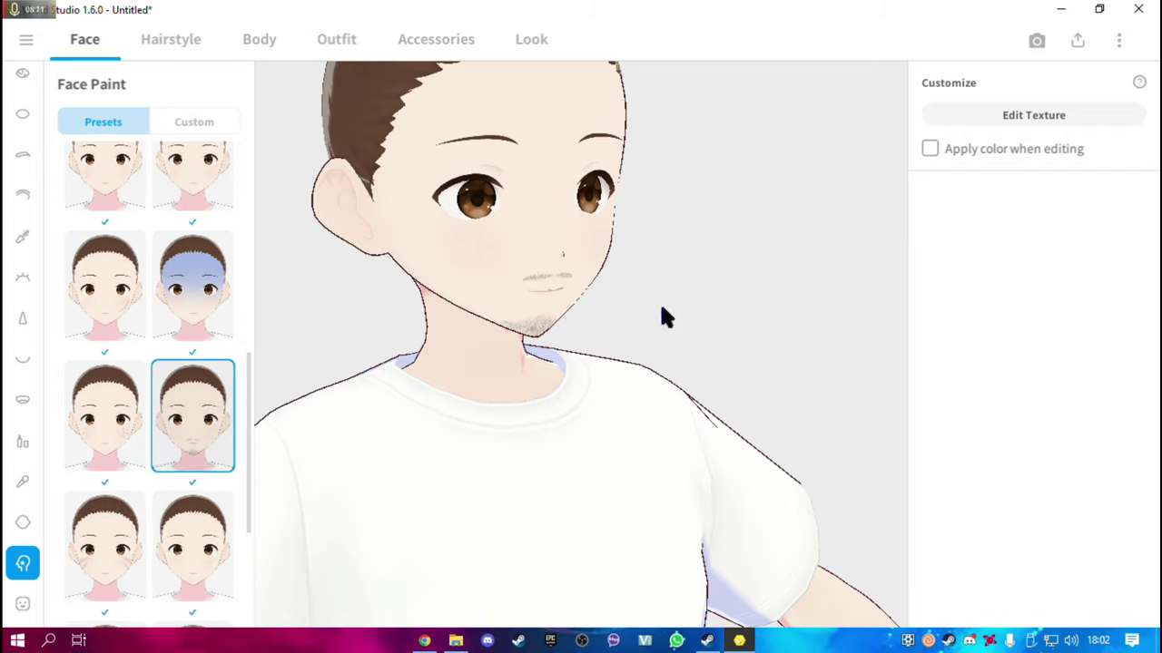
pyautogui.moveTo(661, 309); pyautogui.dragTo(653, 306, button='right')
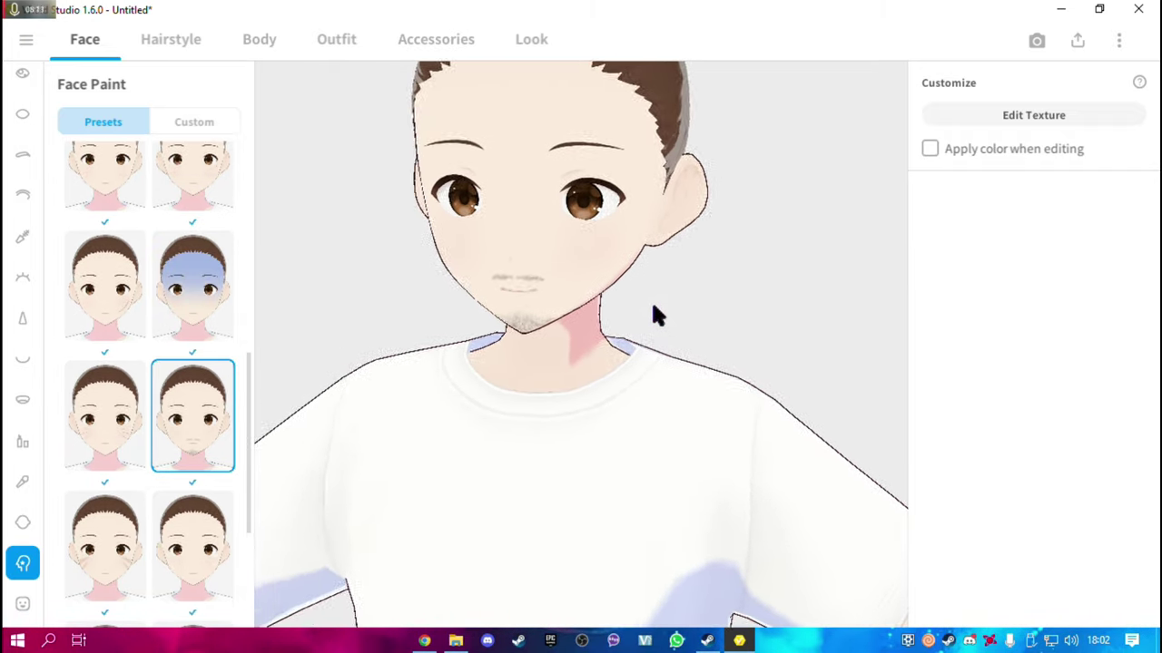
pyautogui.scroll(-2, 663, 318)
pyautogui.scroll(-2, 672, 328)
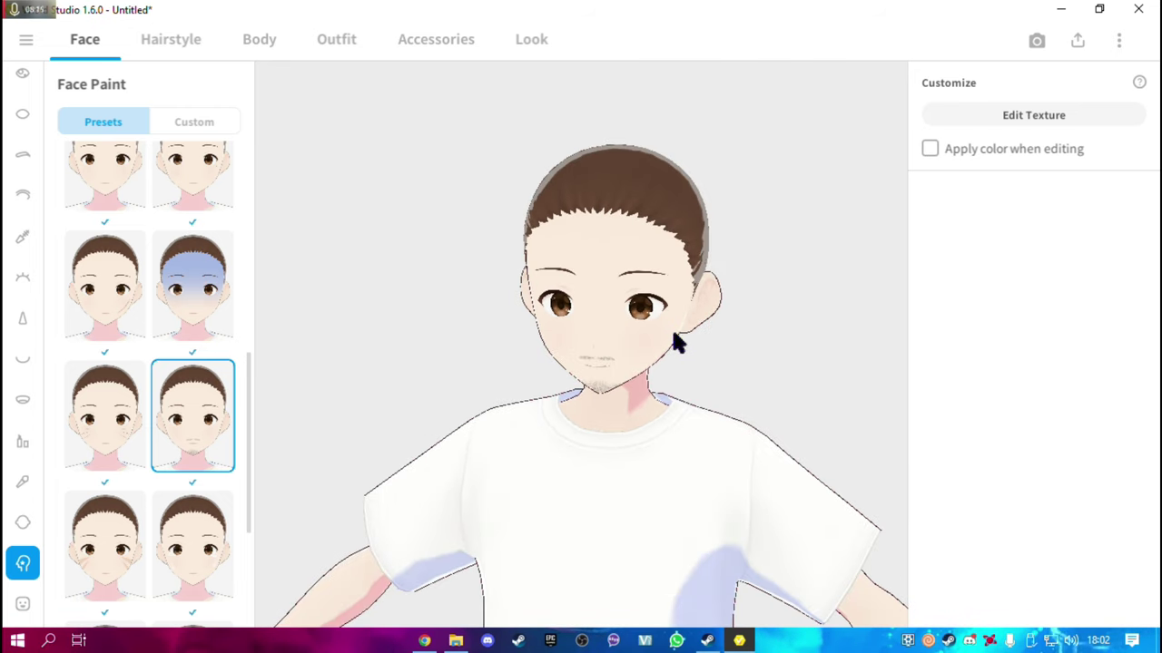
pyautogui.moveTo(676, 343)
pyautogui.mouseDown(button='right')
pyautogui.moveTo(688, 324)
pyautogui.moveTo(681, 333)
pyautogui.mouseUp(button='right')
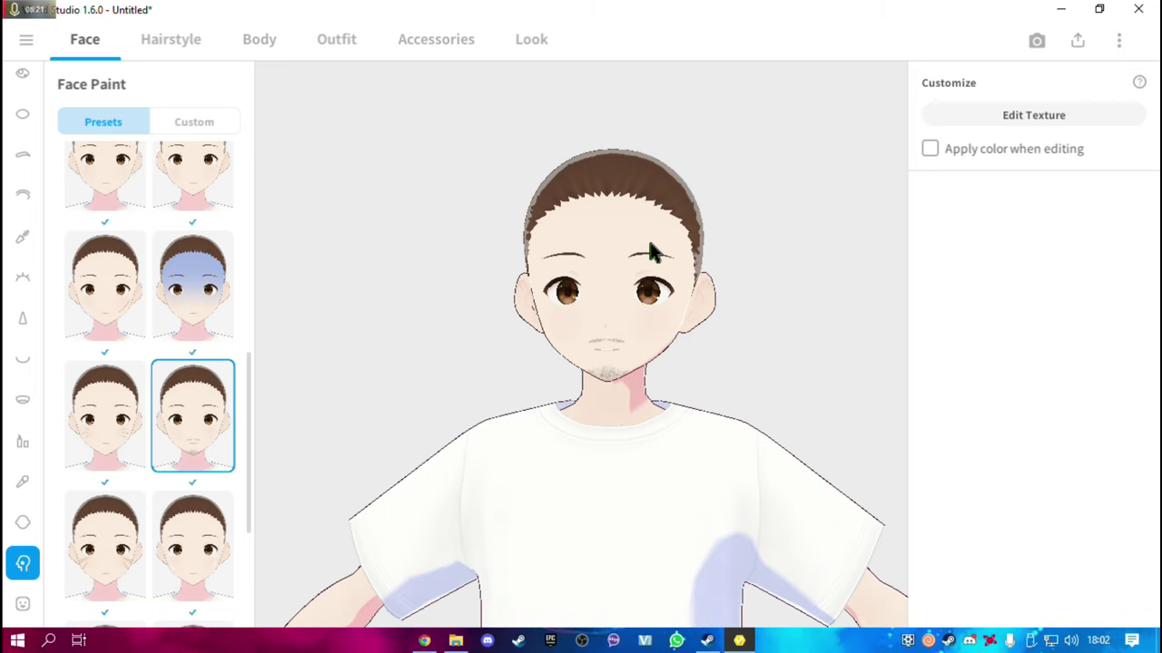
pyautogui.moveTo(650, 251)
pyautogui.mouseDown(button='right')
pyautogui.moveTo(660, 251)
pyautogui.moveTo(656, 262)
pyautogui.mouseUp(button='right')
pyautogui.moveTo(657, 262); pyautogui.dragTo(629, 241, button='middle')
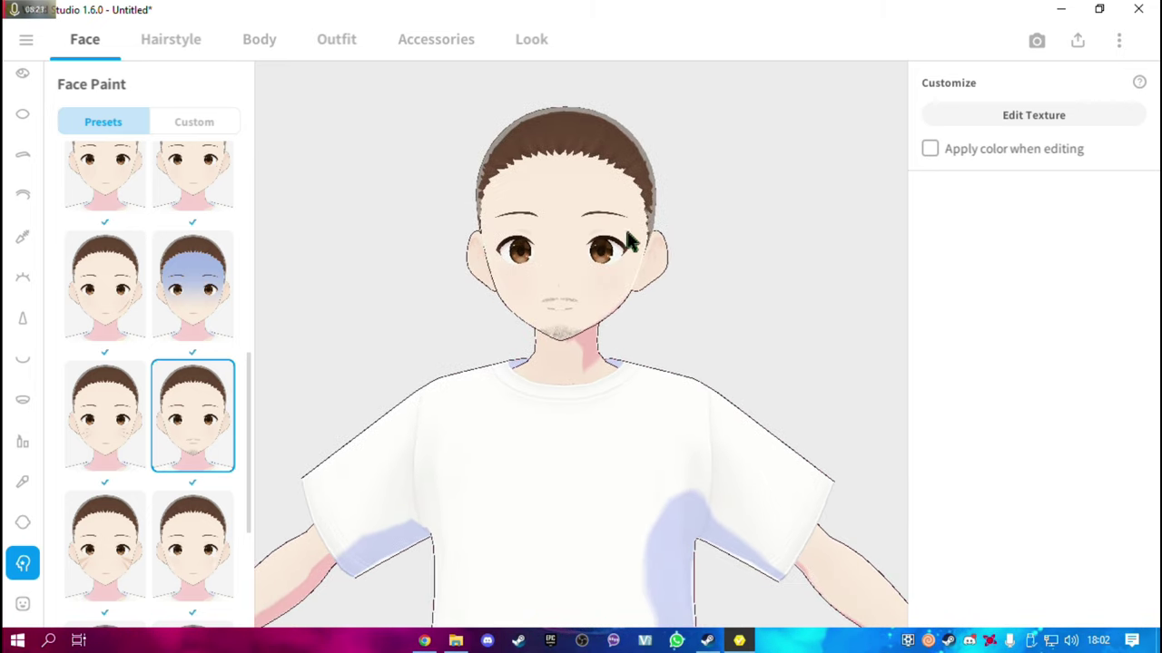
pyautogui.scroll(5, 182, 381)
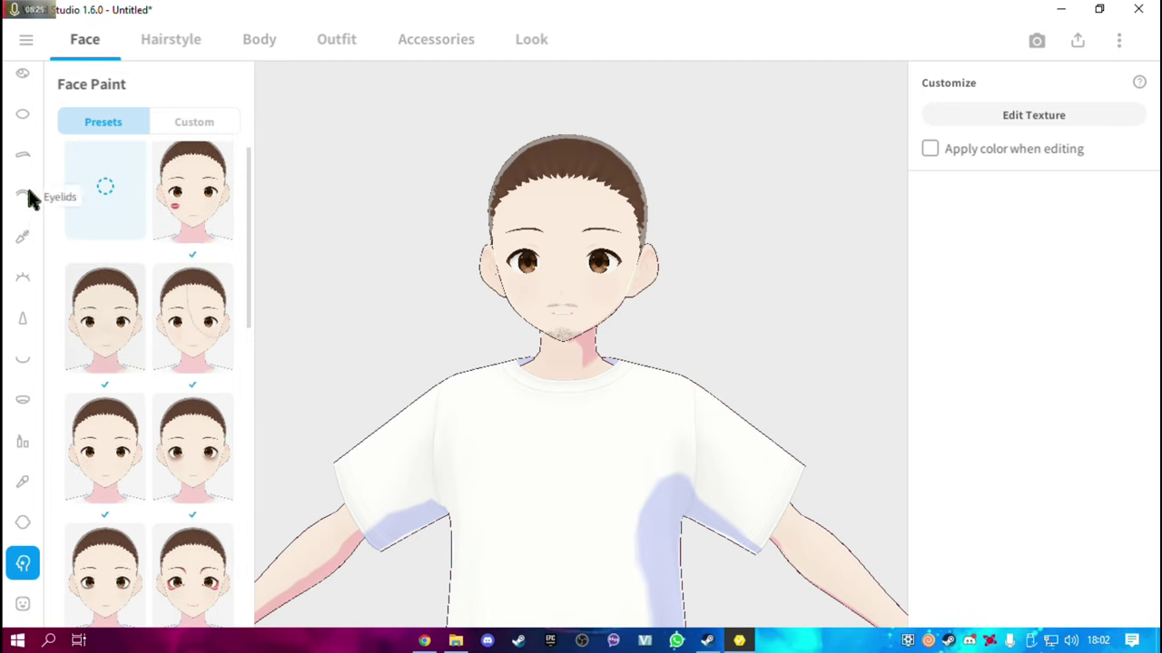
pyautogui.scroll(1, 29, 191)
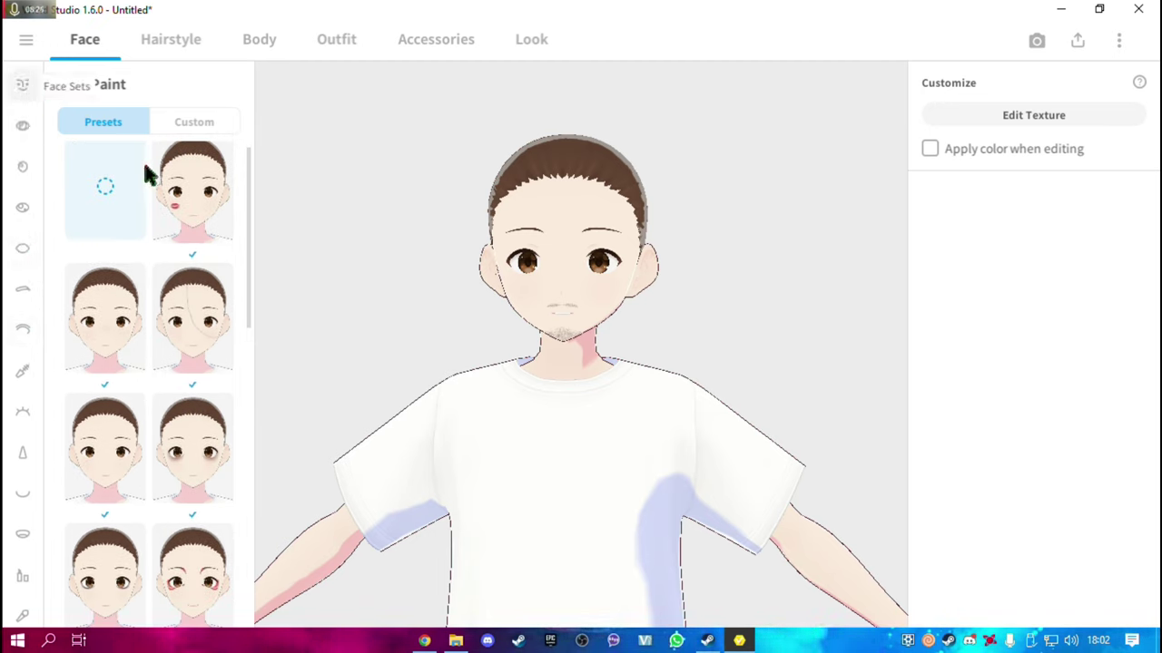
# Apply the red lipstick-kiss face paint to the avatar's cheek
pyautogui.click(23, 84)
pyautogui.scroll(-1, 19, 272)
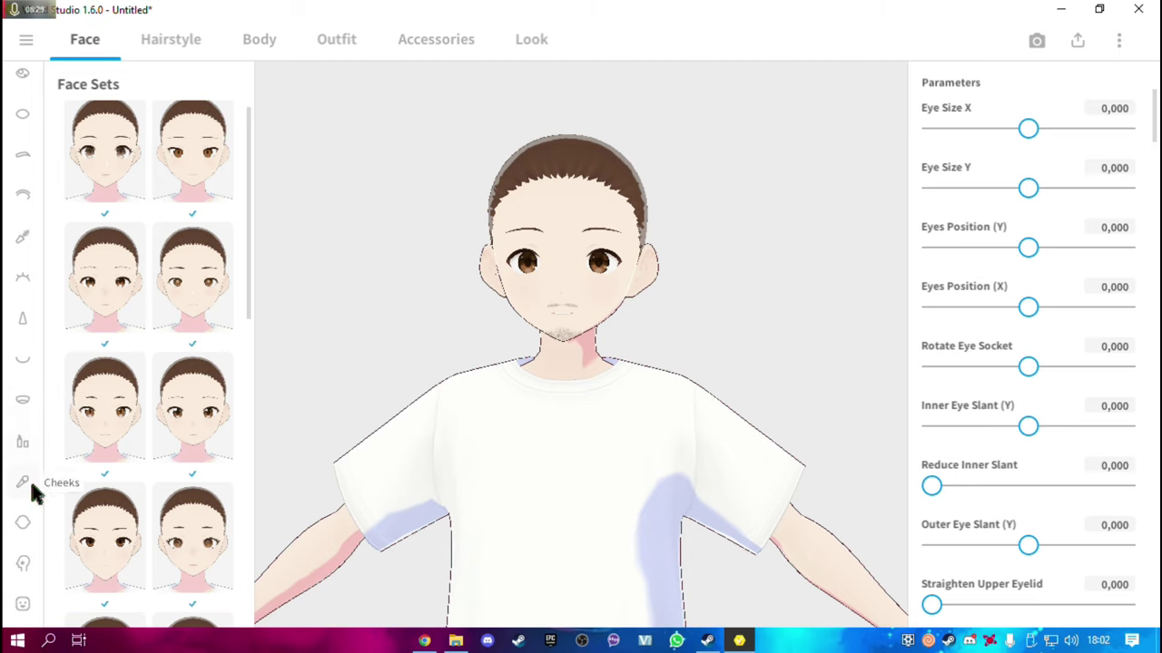
pyautogui.click(24, 575)
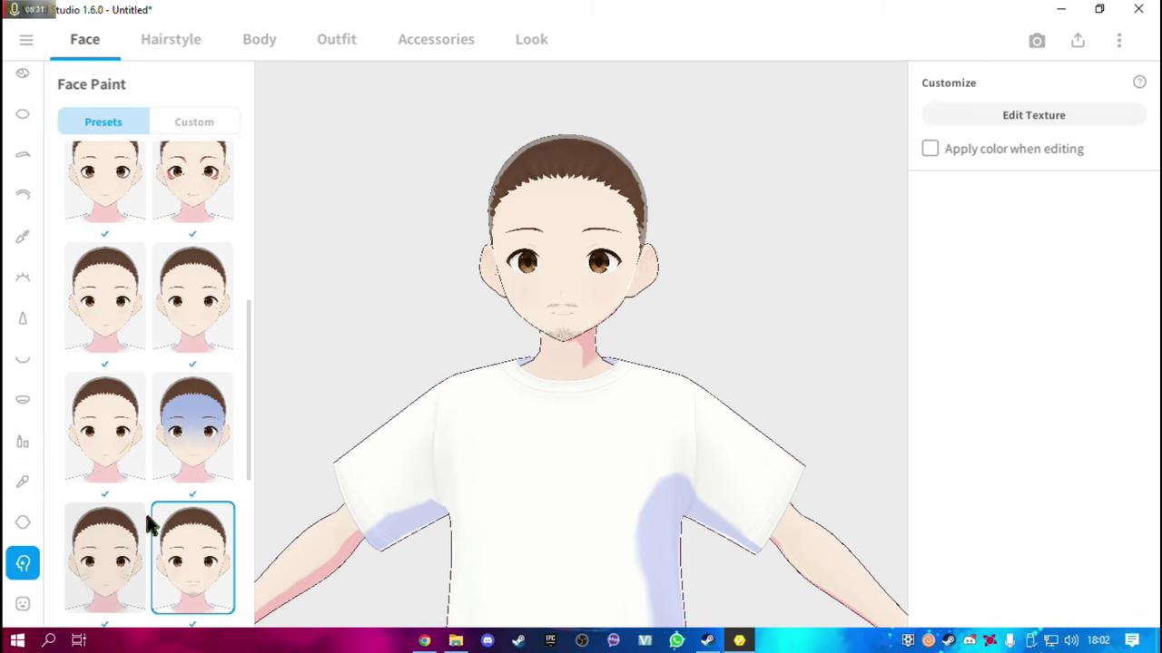
pyautogui.scroll(1, 150, 508)
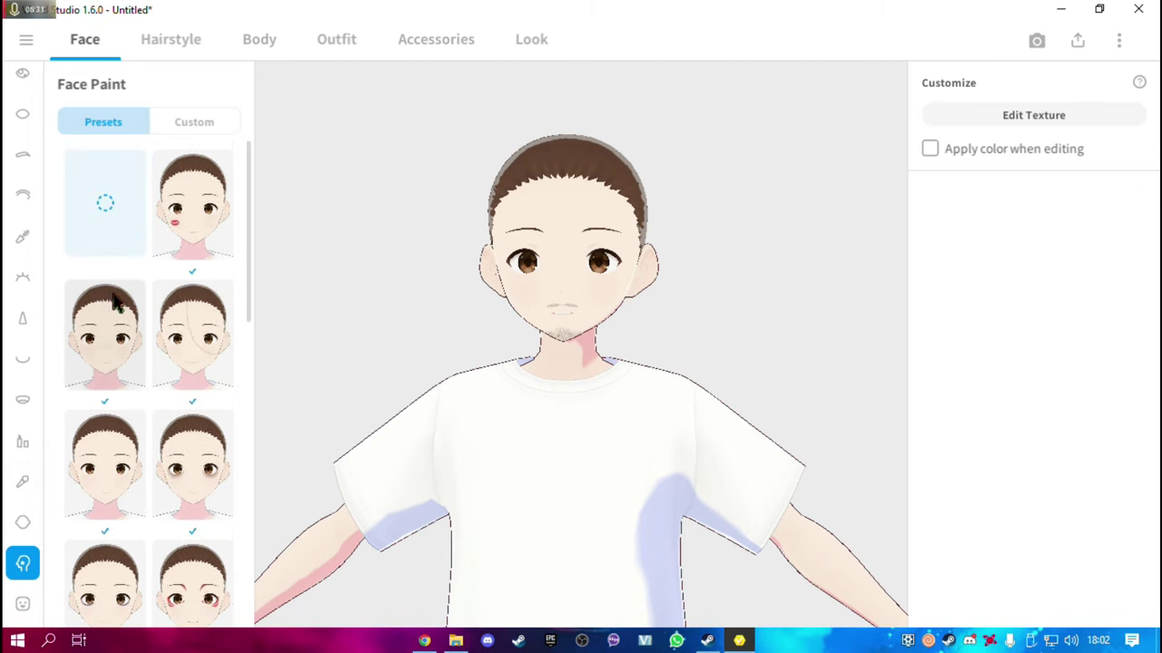
pyautogui.click(199, 207)
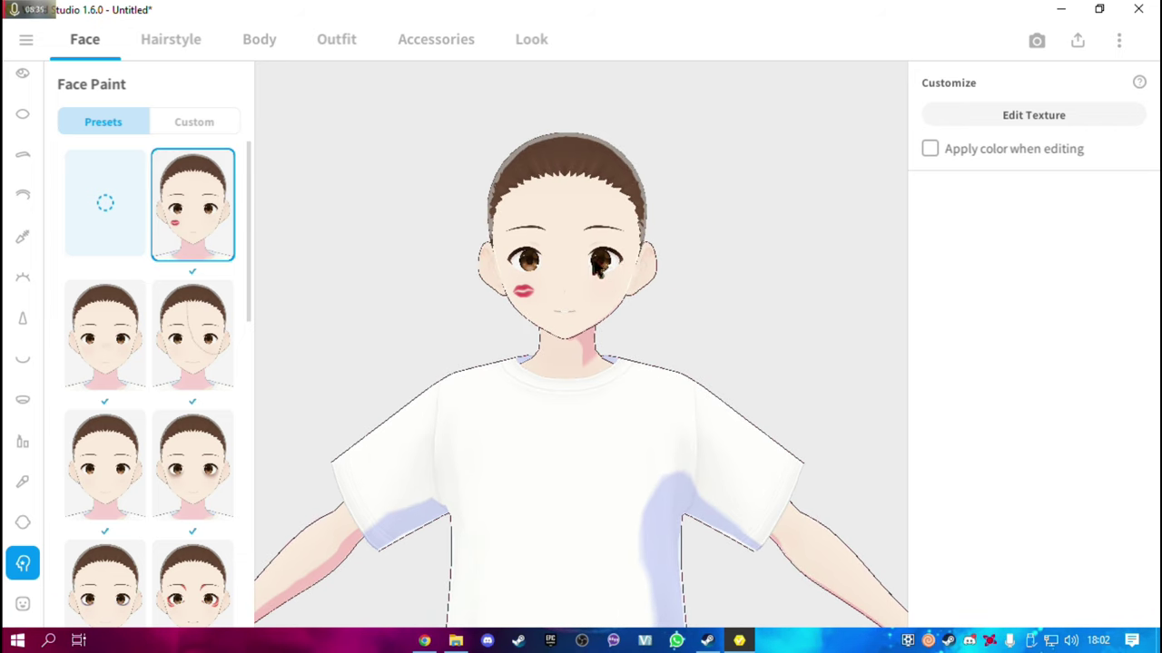
pyautogui.scroll(2, 590, 263)
pyautogui.scroll(2, 554, 254)
pyautogui.scroll(1, 13, 168)
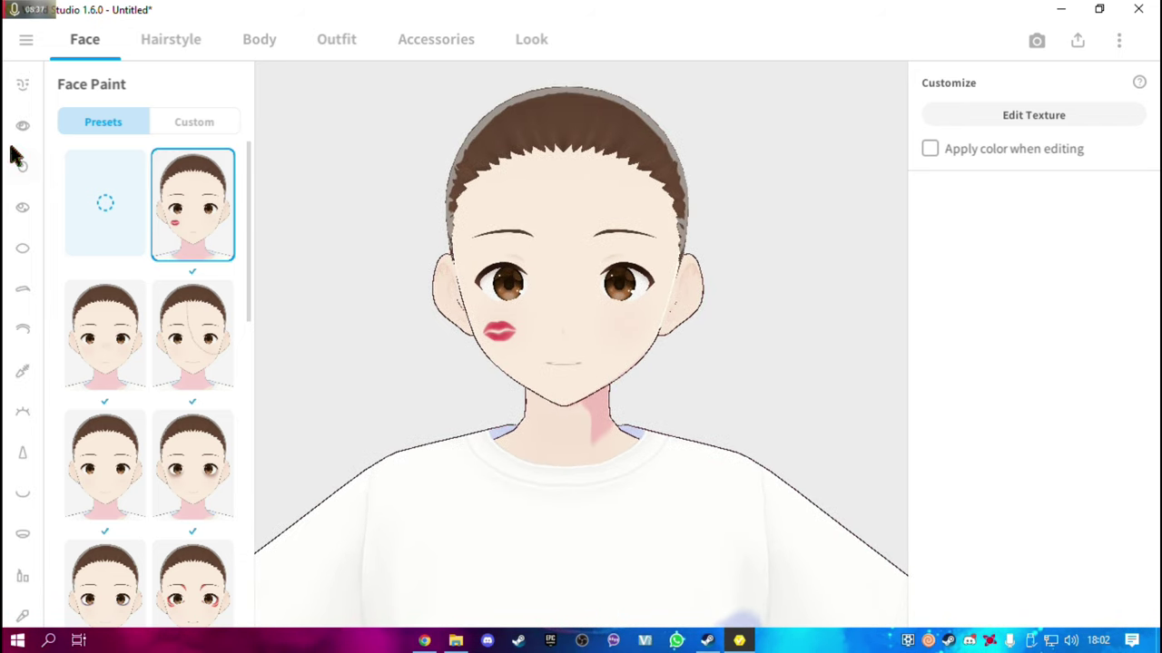
# Apply a top face set preset and turn the avatar to inspect it
pyautogui.click(23, 89)
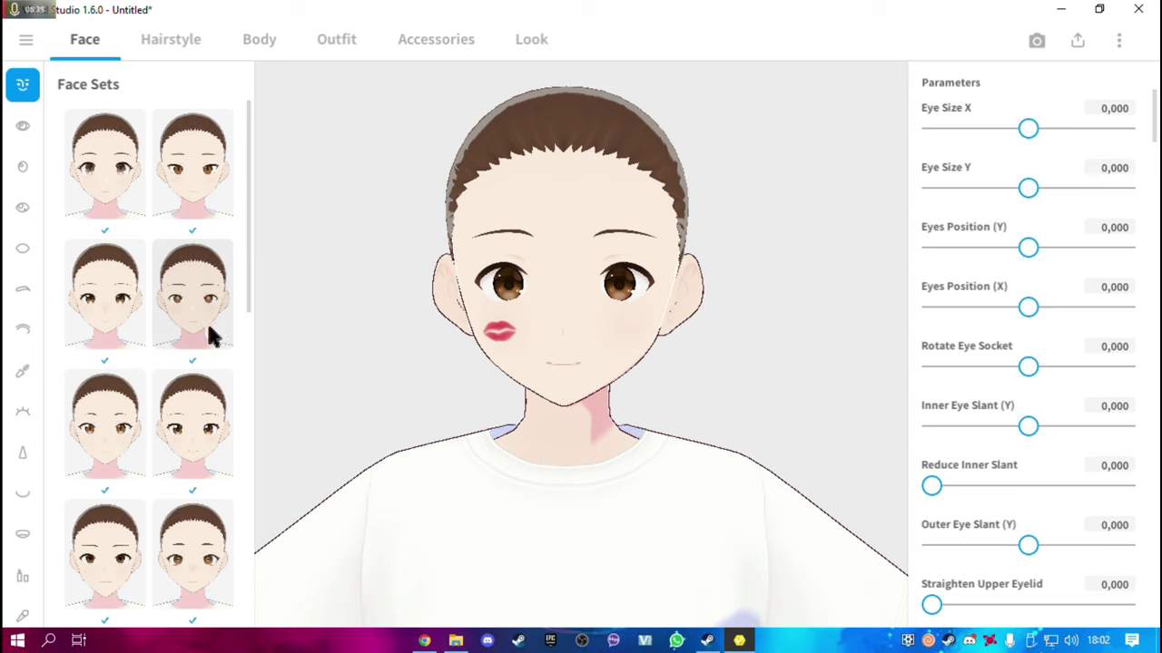
pyautogui.scroll(-1, 181, 263)
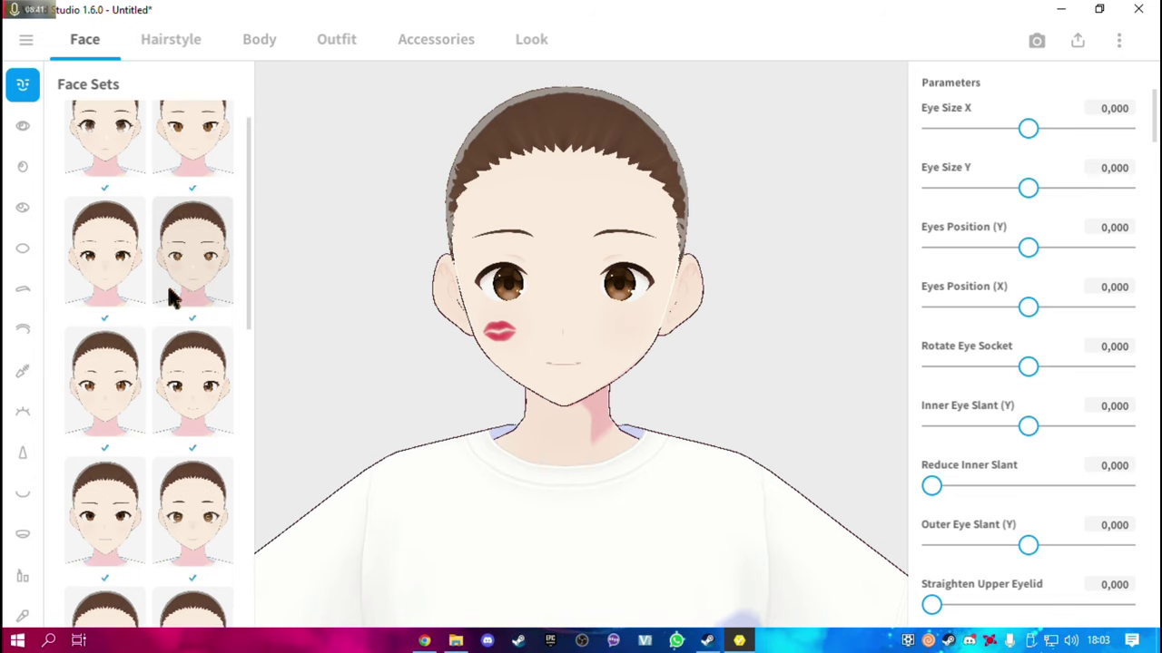
pyautogui.scroll(1, 181, 254)
pyautogui.click(194, 181)
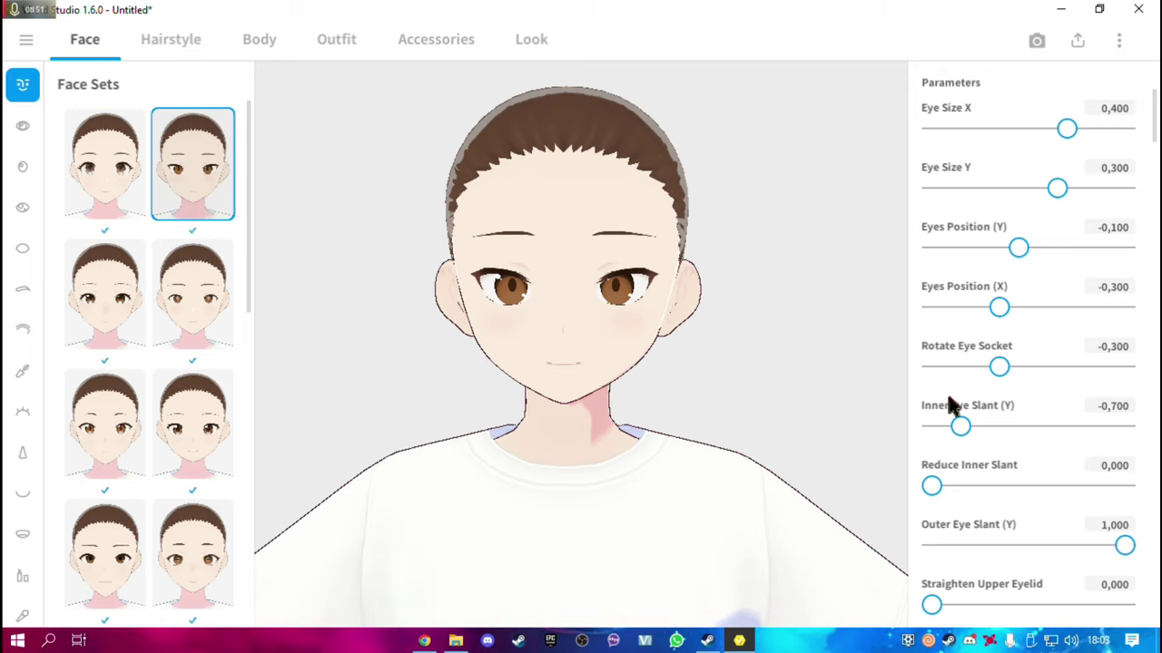
pyautogui.moveTo(668, 390)
pyautogui.mouseDown()
pyautogui.moveTo(624, 377)
pyautogui.moveTo(682, 387)
pyautogui.mouseUp()
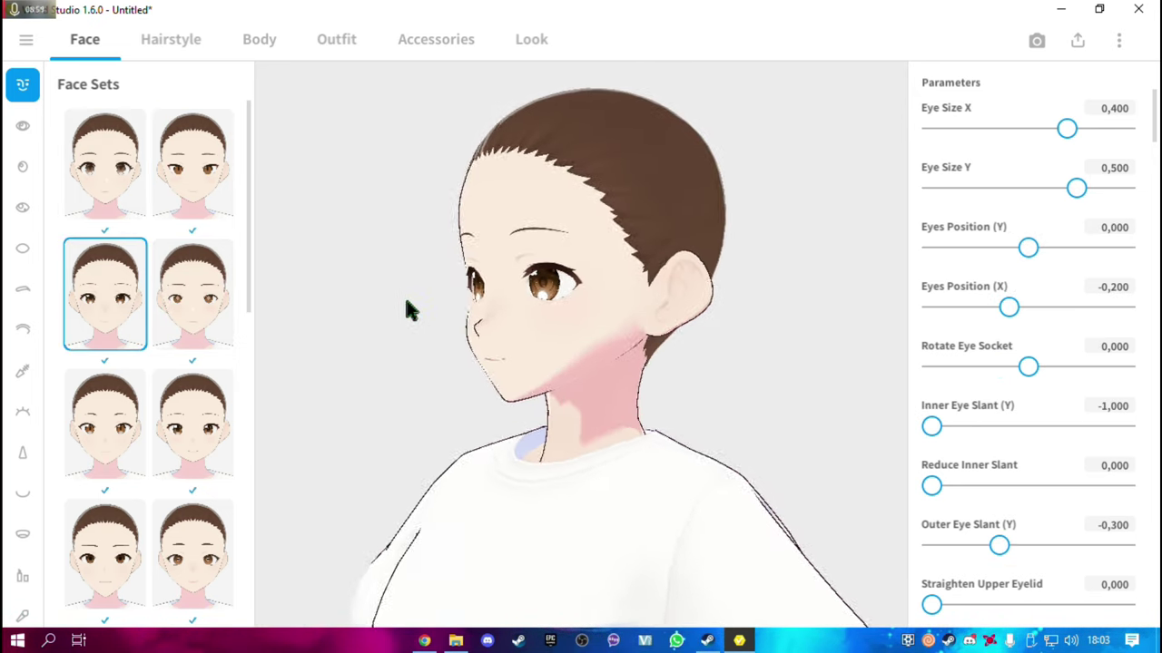
# Switch to the lower right-column face set, giving Eye Size X 0.300, and check the profile
pyautogui.scroll(-2, 172, 363)
pyautogui.scroll(-2, 200, 472)
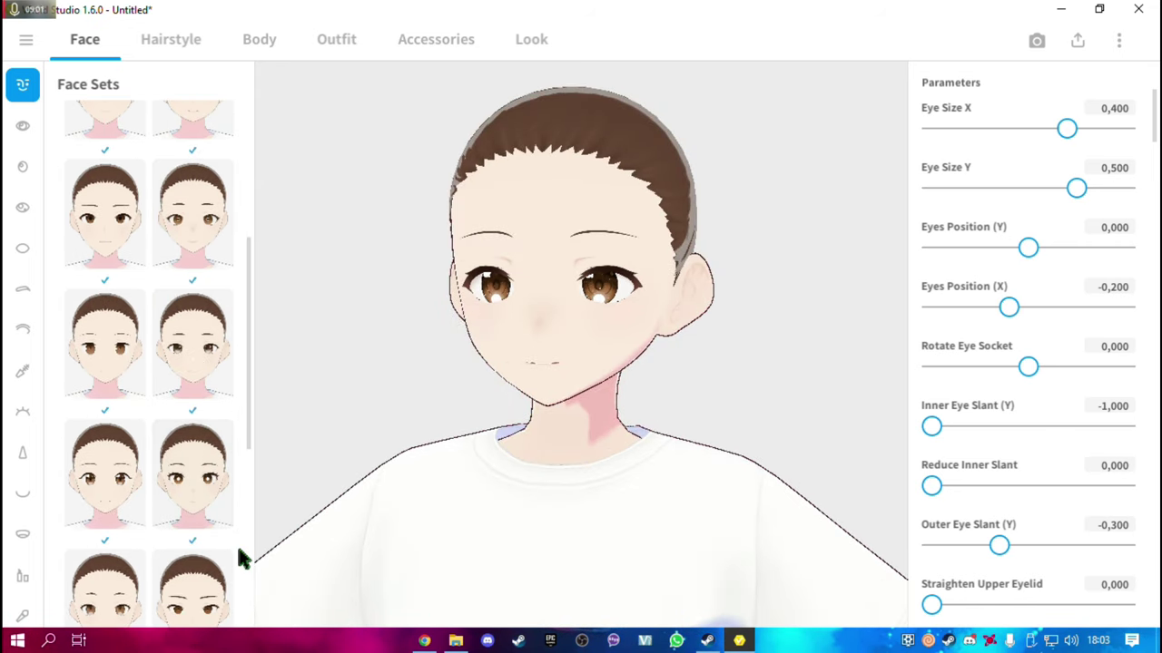
pyautogui.click(227, 519)
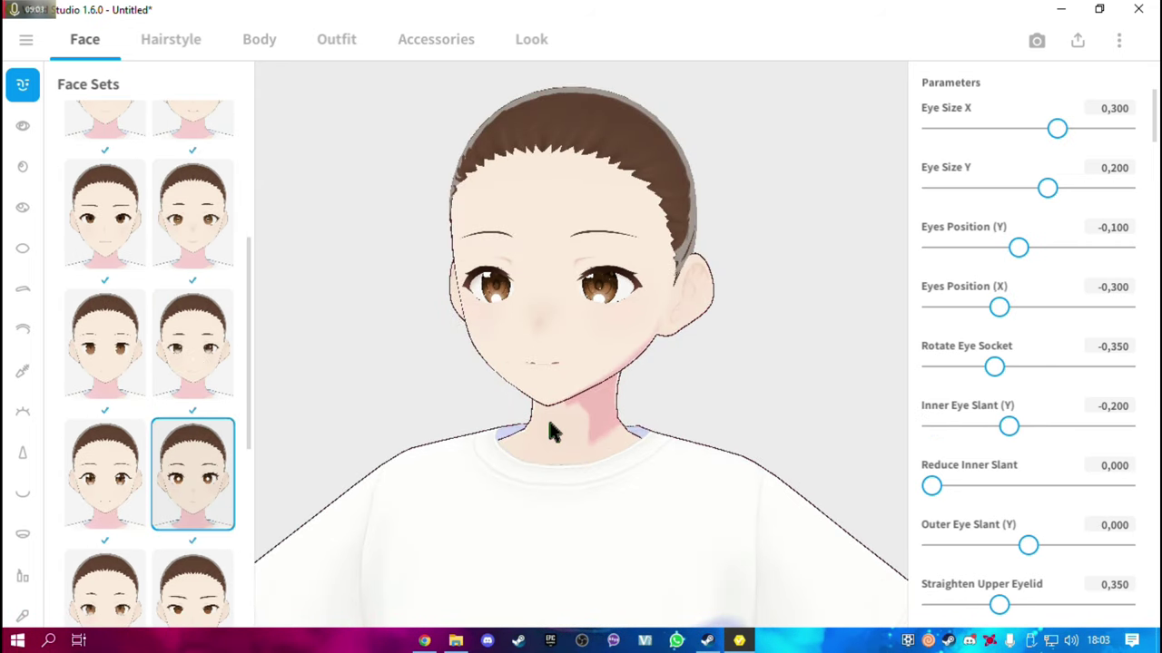
pyautogui.moveTo(563, 381)
pyautogui.mouseDown(button='right')
pyautogui.moveTo(605, 462)
pyautogui.moveTo(623, 376)
pyautogui.moveTo(552, 368)
pyautogui.moveTo(552, 382)
pyautogui.mouseUp(button='right')
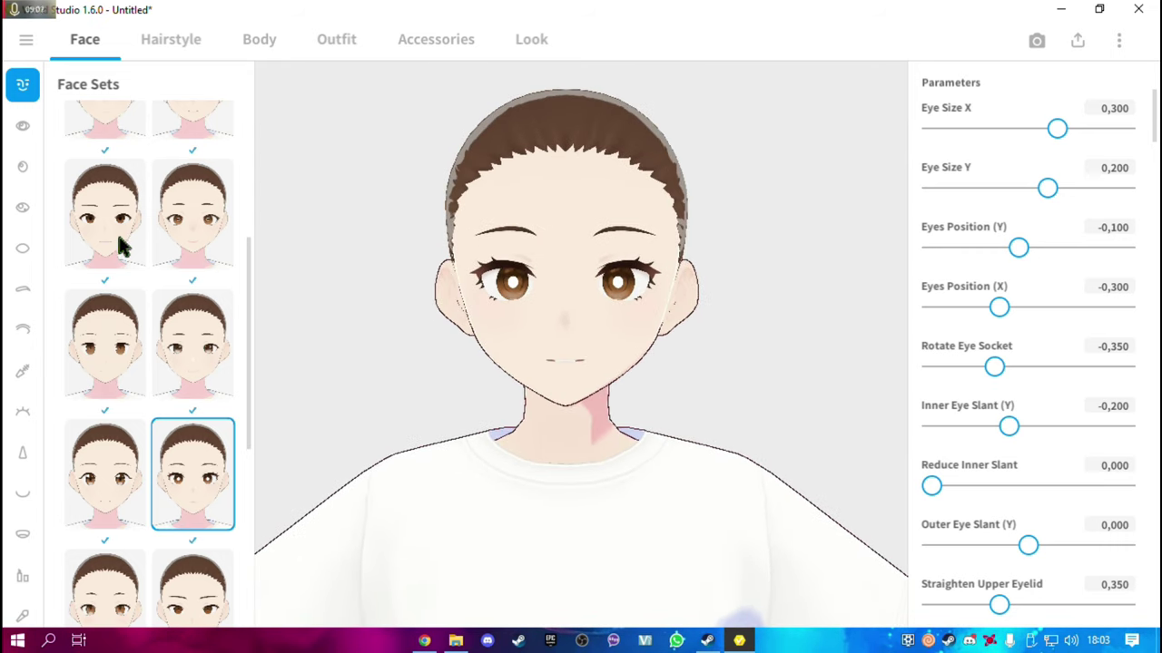
pyautogui.scroll(3, 143, 264)
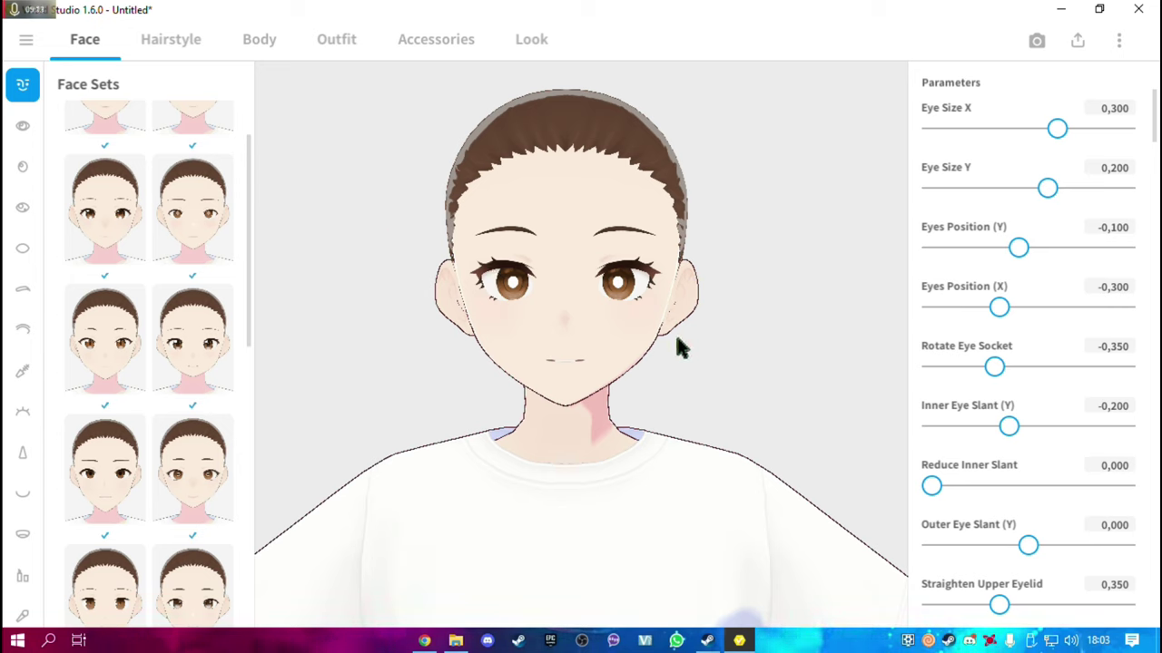
# Compare the bottom-left, spiky-lashed and thin-lashed round eye sets, rotating the head between tries
pyautogui.click(25, 126)
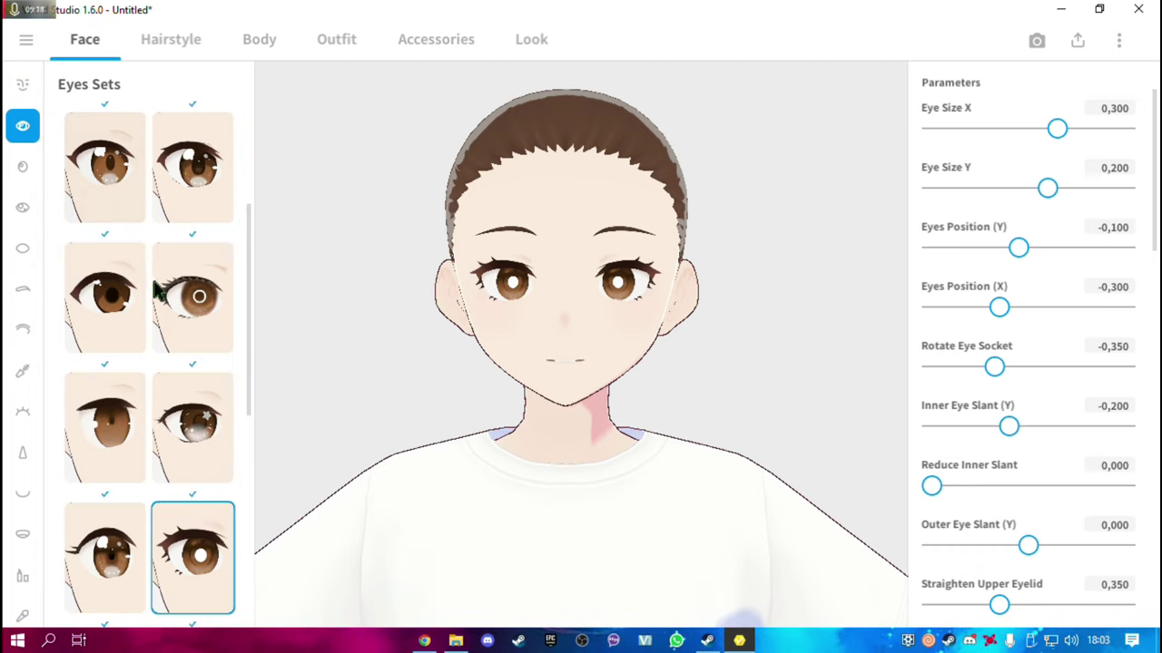
pyautogui.scroll(-1, 125, 560)
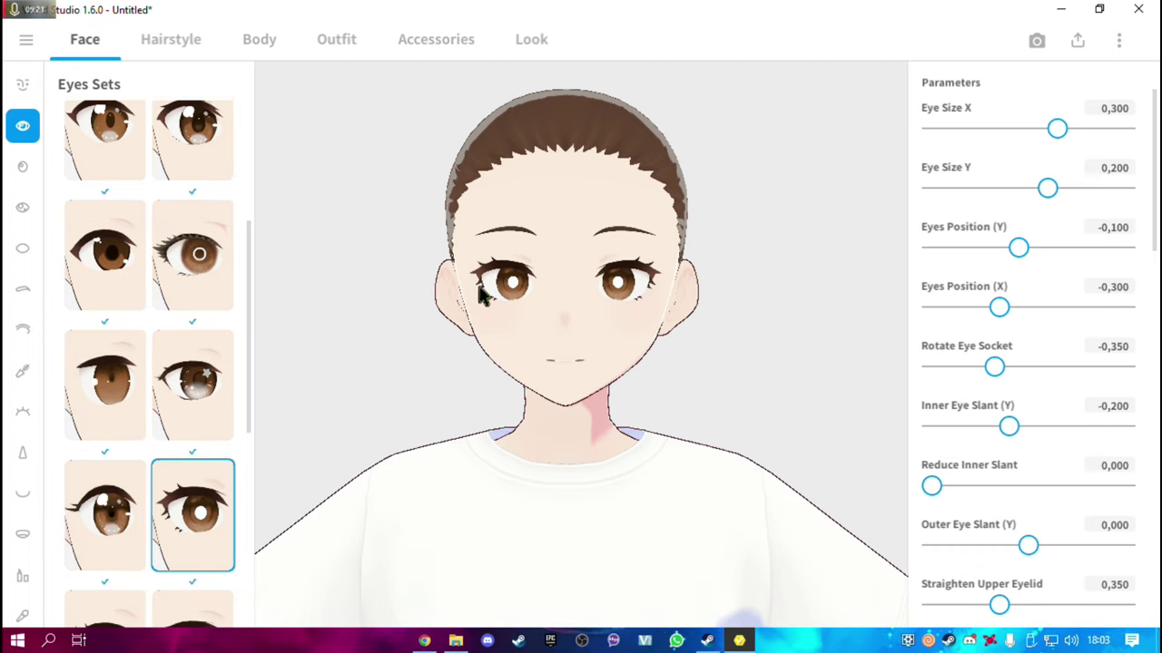
pyautogui.scroll(3, 505, 290)
pyautogui.moveTo(407, 240); pyautogui.dragTo(432, 211)
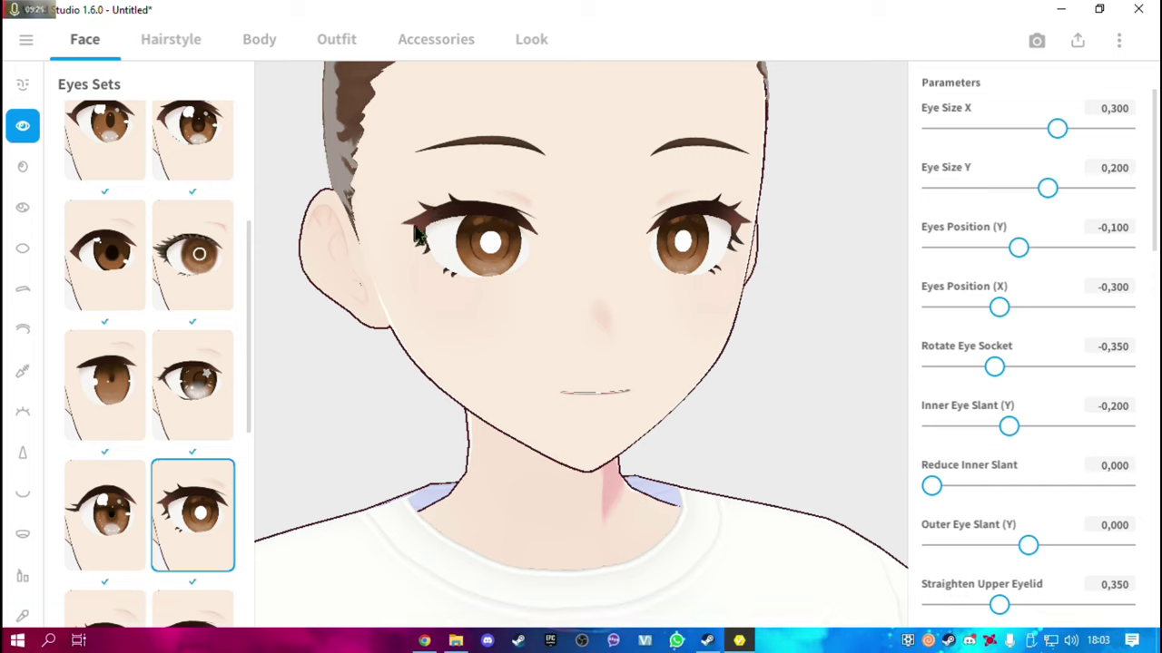
pyautogui.click(104, 515)
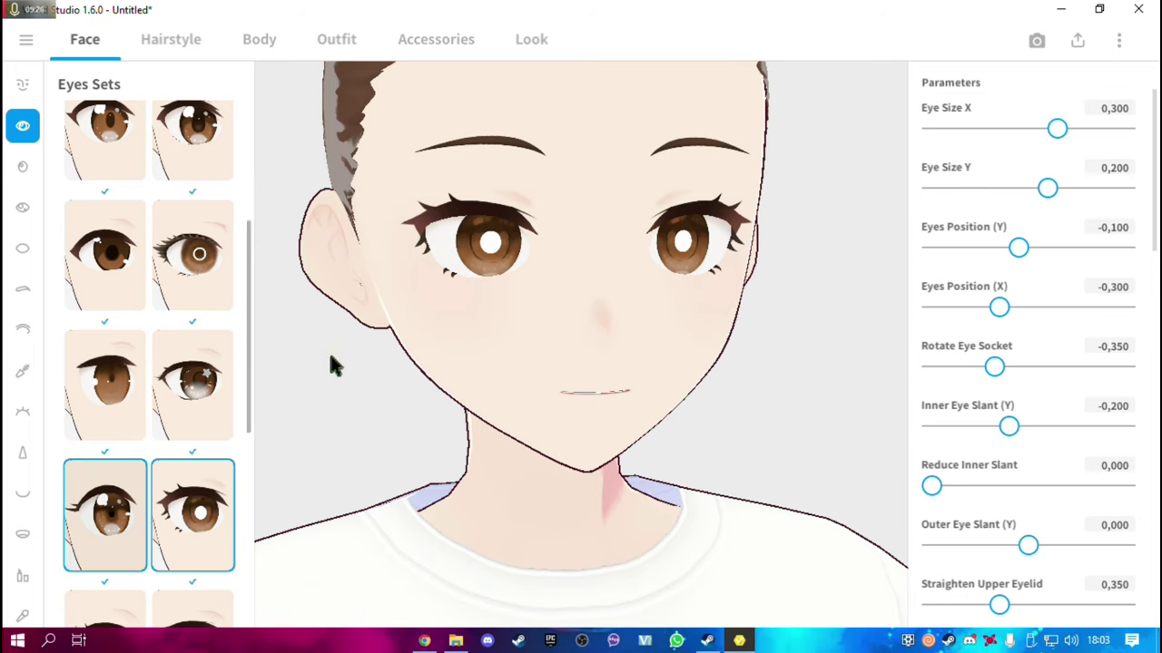
pyautogui.click(193, 515)
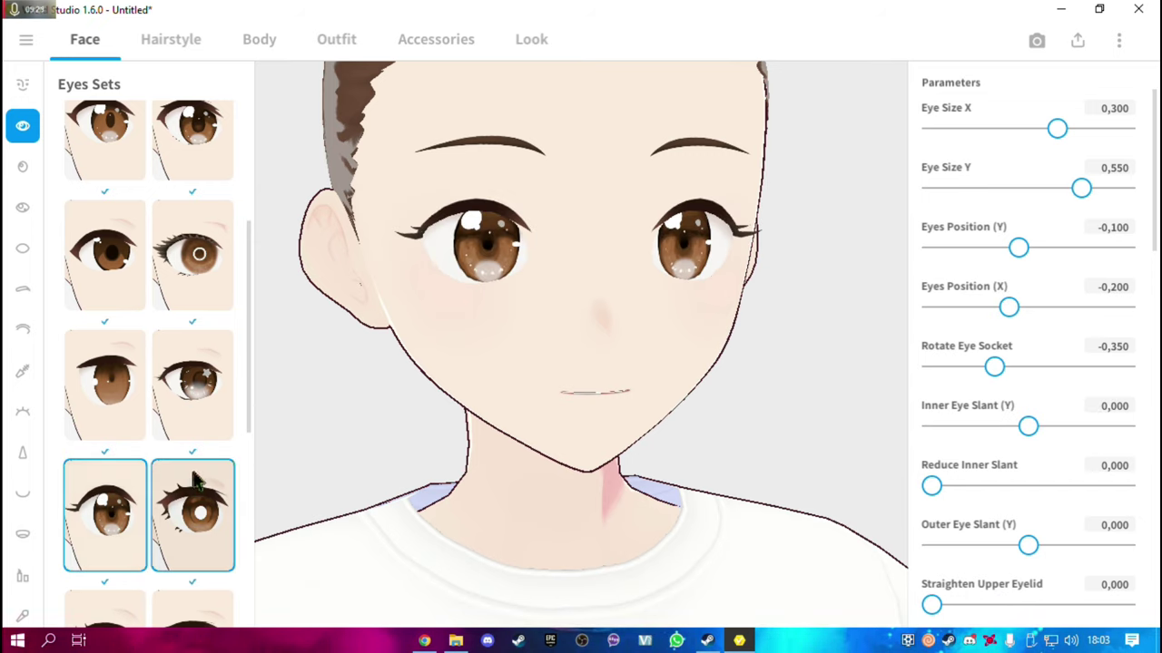
pyautogui.moveTo(248, 317); pyautogui.dragTo(337, 309, button='right')
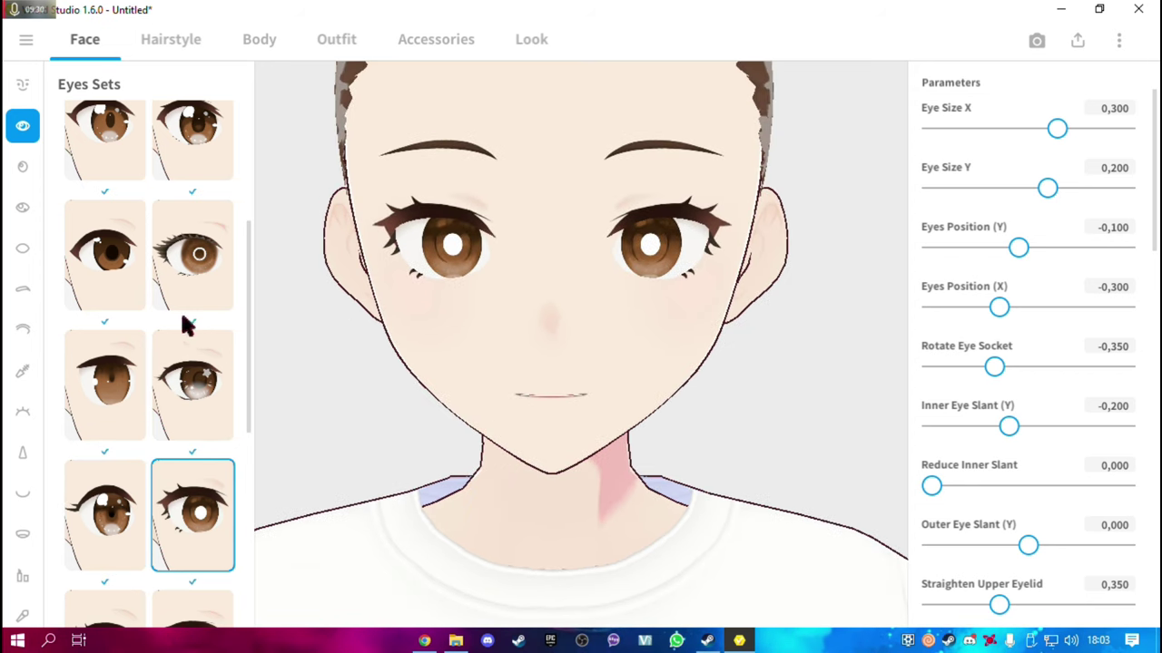
pyautogui.scroll(-1, 185, 327)
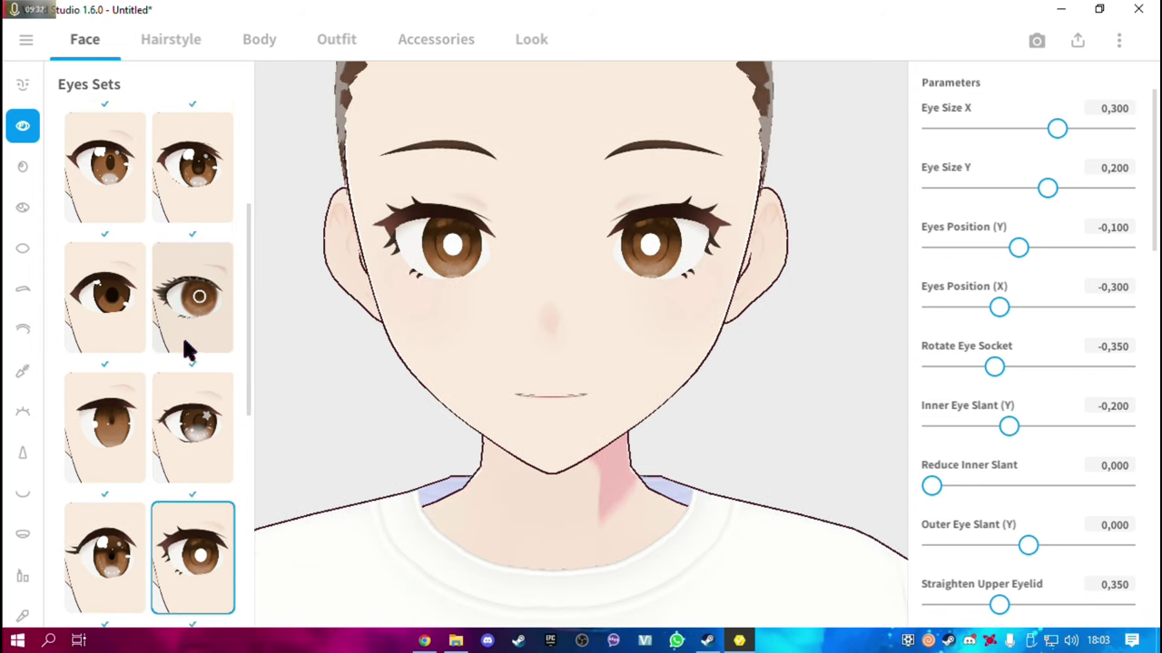
pyautogui.click(241, 334)
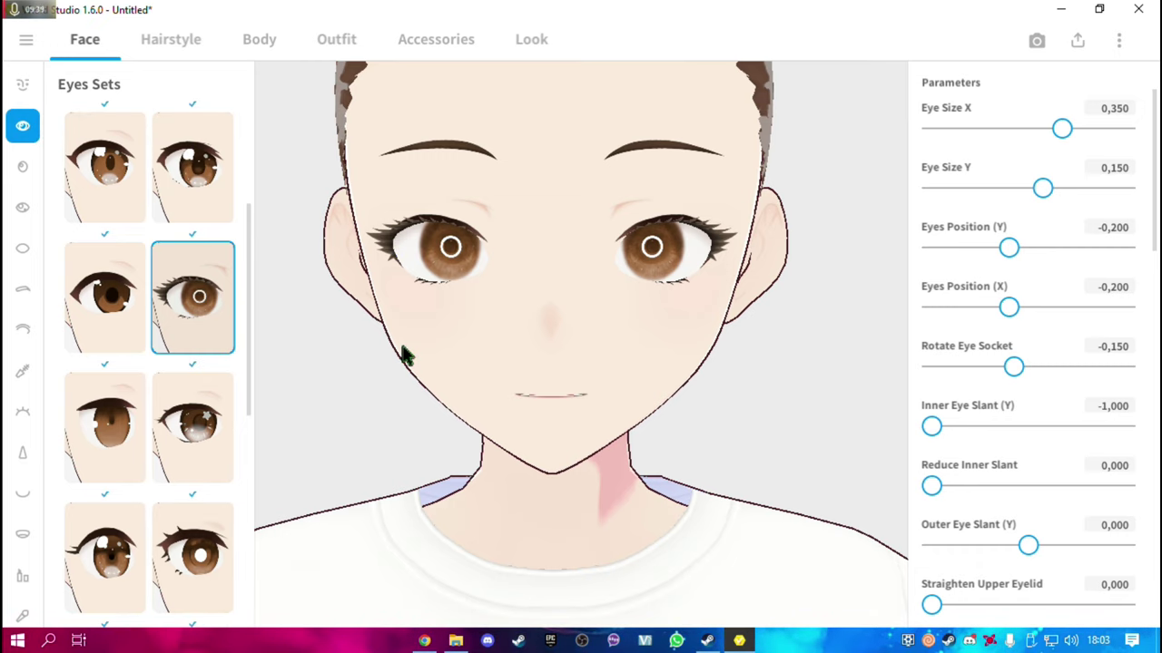
pyautogui.moveTo(404, 355)
pyautogui.mouseDown()
pyautogui.moveTo(187, 259)
pyautogui.moveTo(400, 302)
pyautogui.mouseUp()
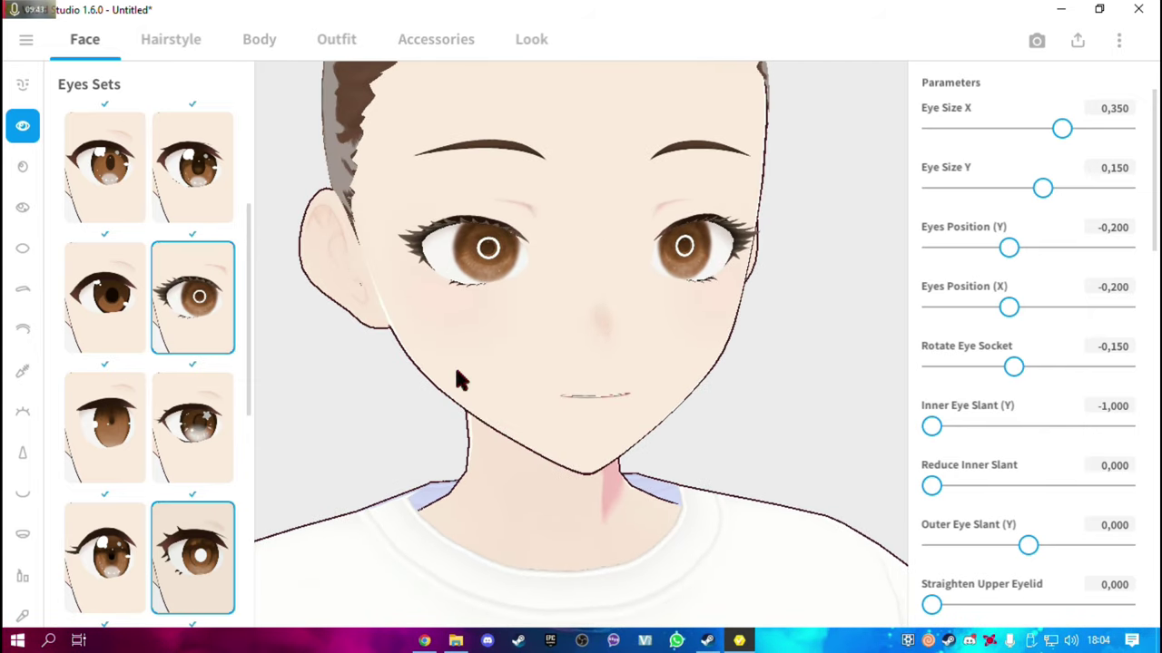
# Change the iris colour to cyan #00D0FF, after briefly trying a saturated red
pyautogui.click(22, 170)
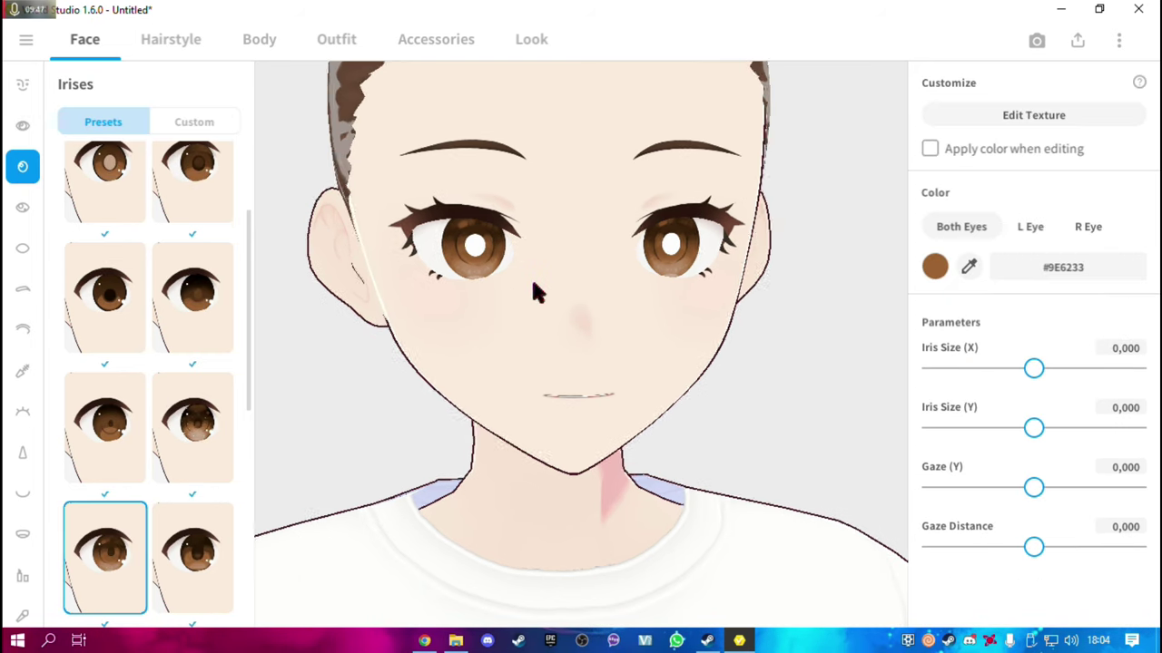
pyautogui.scroll(2, 196, 463)
pyautogui.scroll(-1, 198, 463)
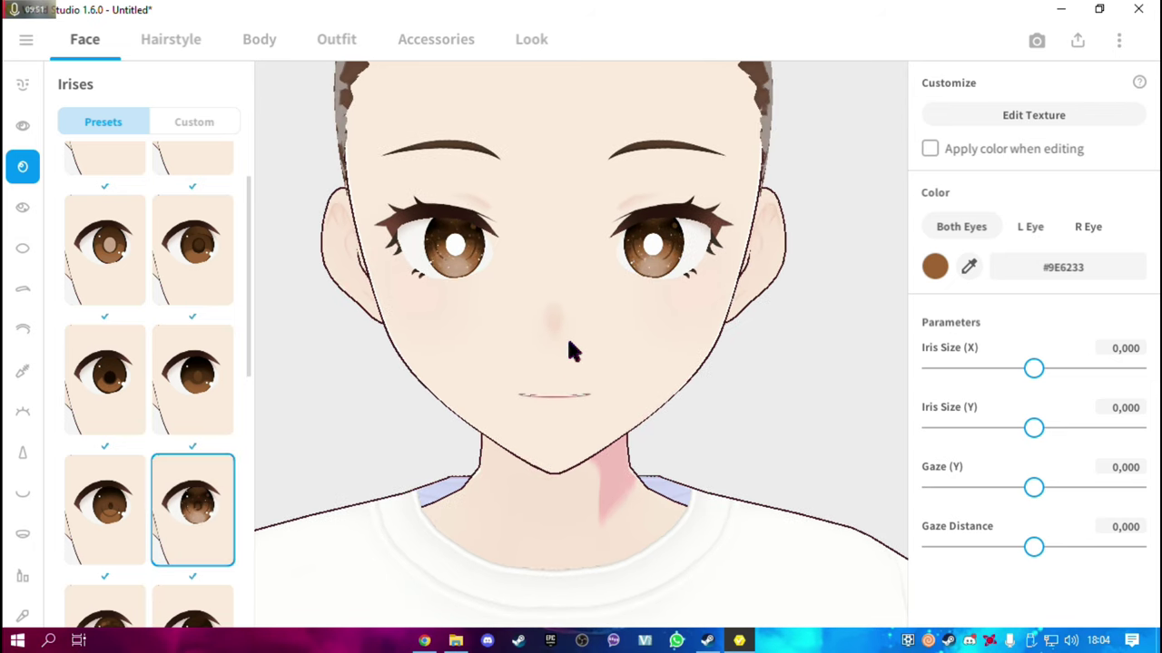
pyautogui.click(935, 268)
pyautogui.moveTo(913, 267); pyautogui.dragTo(866, 265)
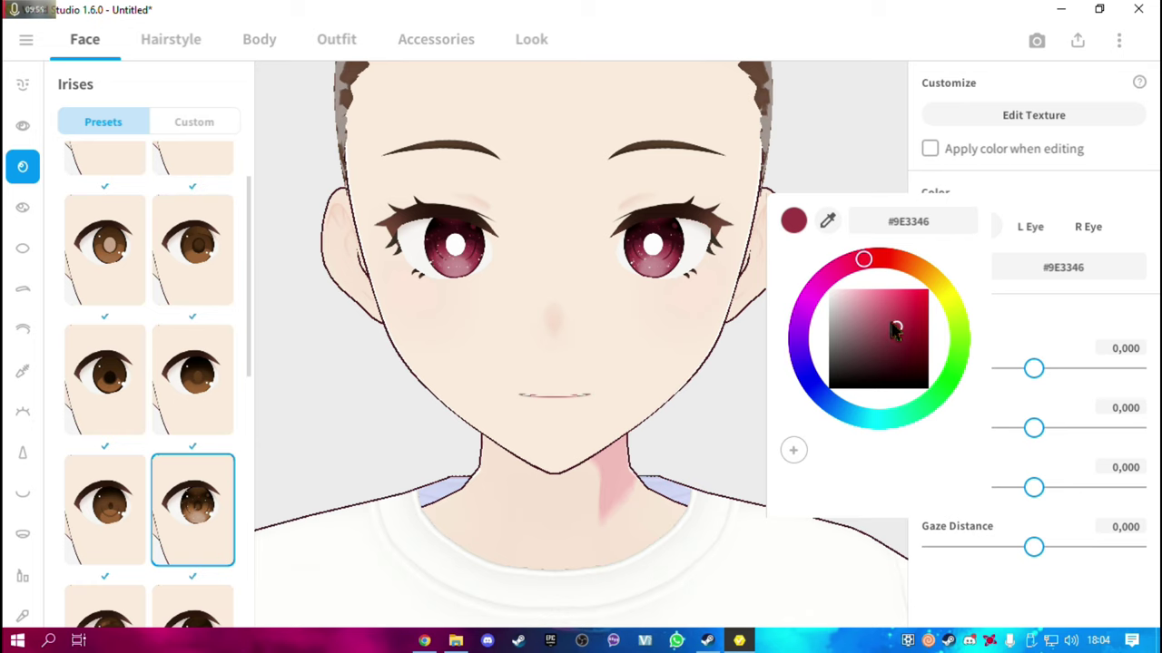
pyautogui.moveTo(896, 331); pyautogui.dragTo(944, 268)
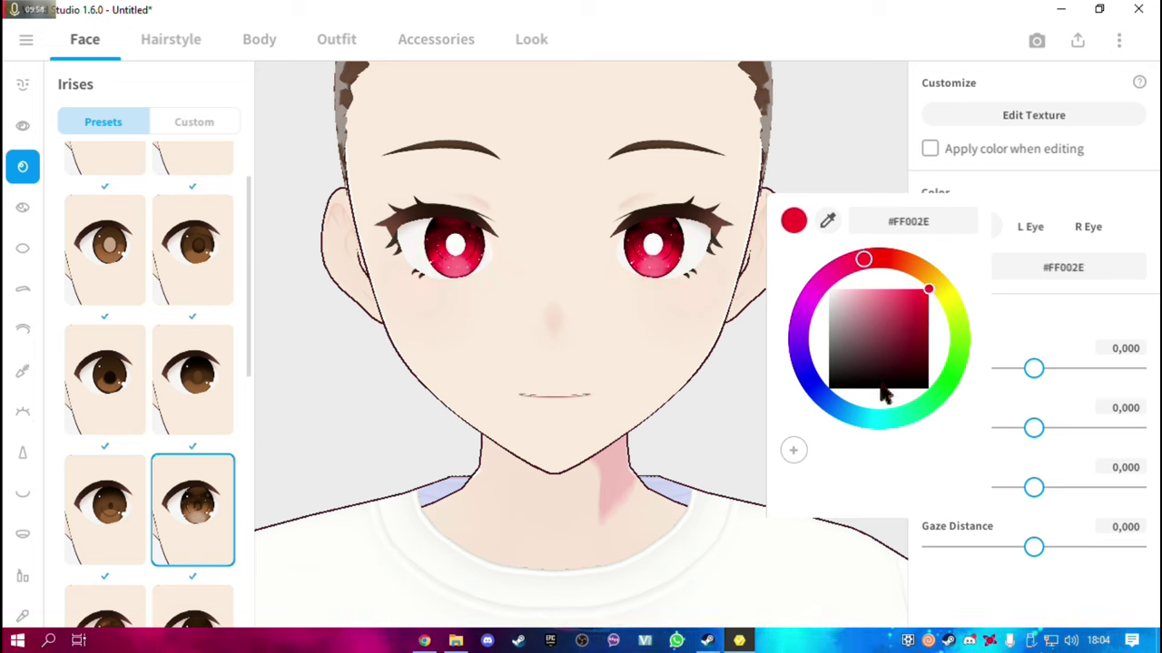
pyautogui.click(869, 411)
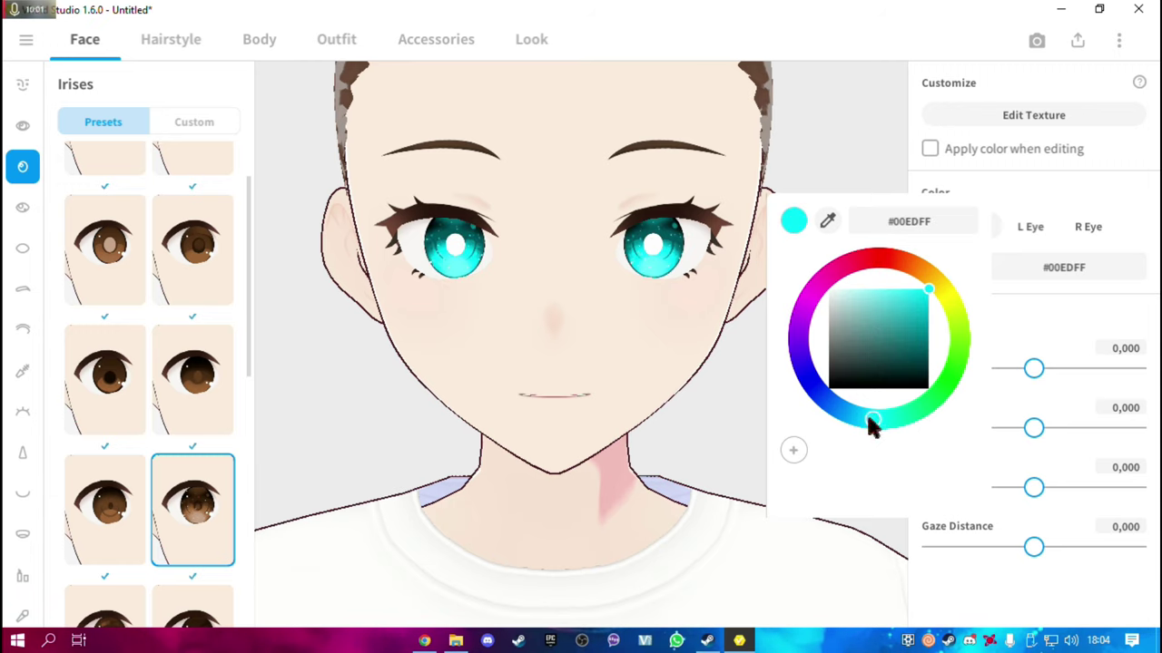
pyautogui.moveTo(865, 411)
pyautogui.mouseDown()
pyautogui.moveTo(845, 413)
pyautogui.moveTo(862, 415)
pyautogui.mouseUp()
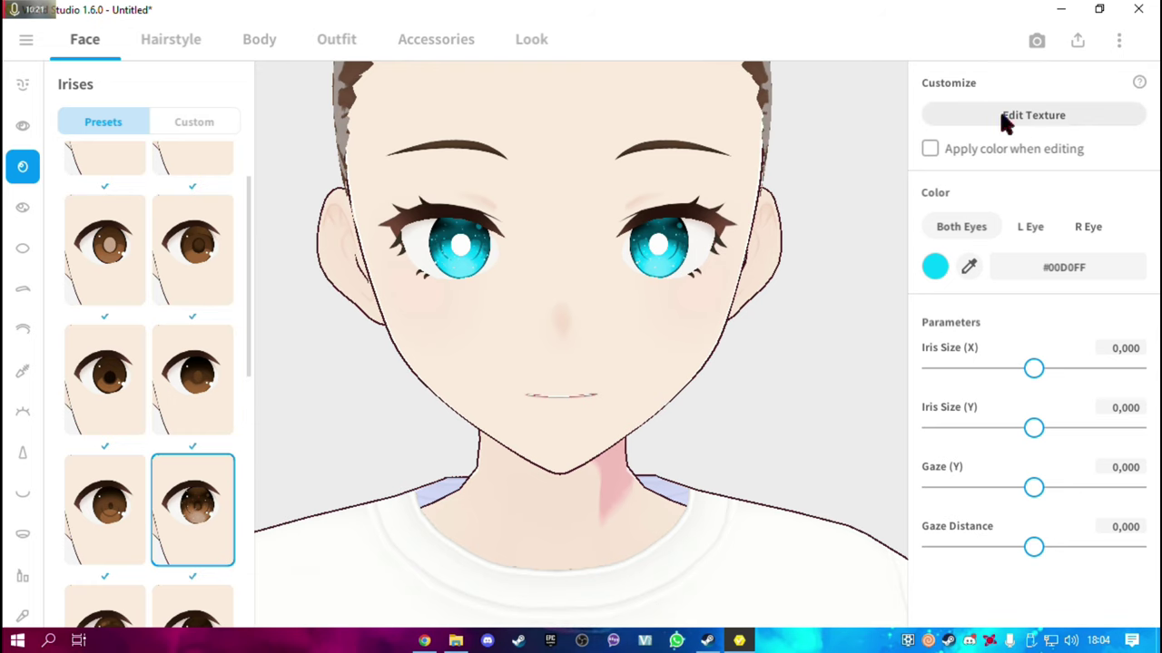
# Open the iris Texture Editor, widen the 3D preview, add Layer 1, and select Default Design
pyautogui.click(1057, 119)
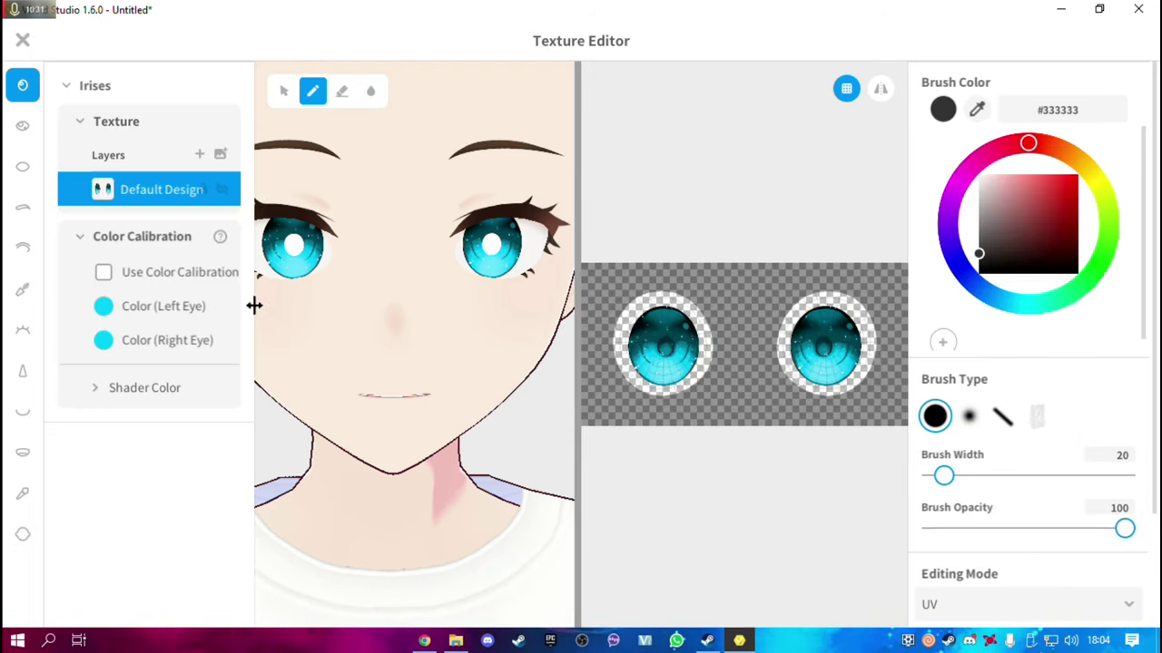
pyautogui.scroll(-3, 377, 279)
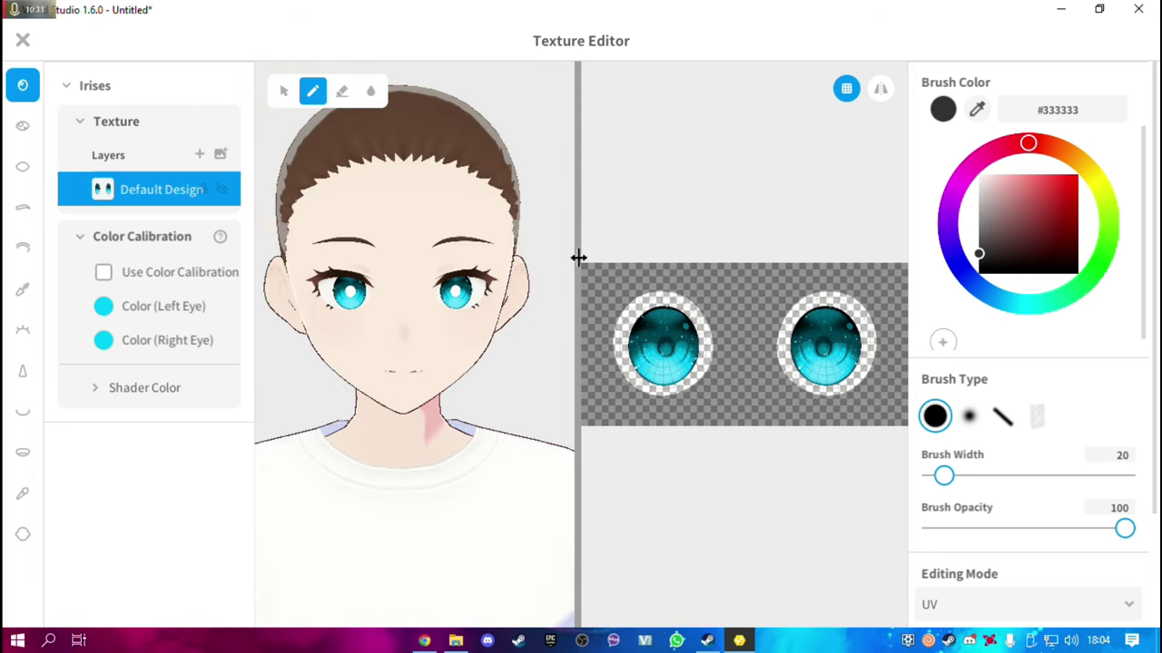
pyautogui.moveTo(578, 258); pyautogui.dragTo(633, 259)
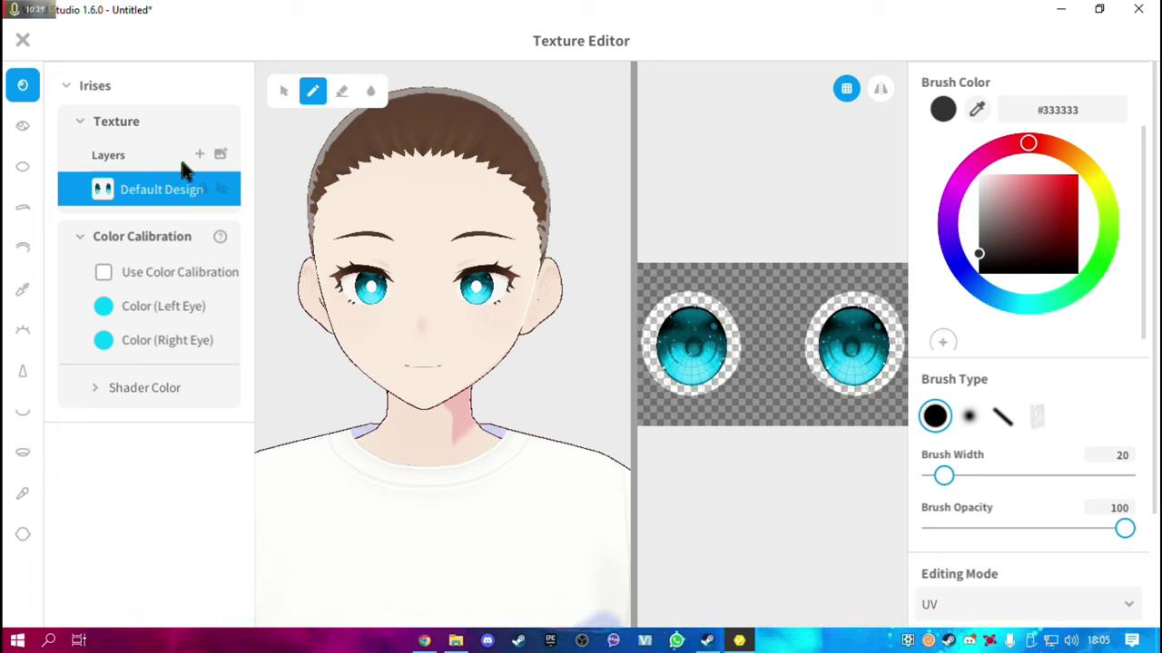
pyautogui.click(201, 155)
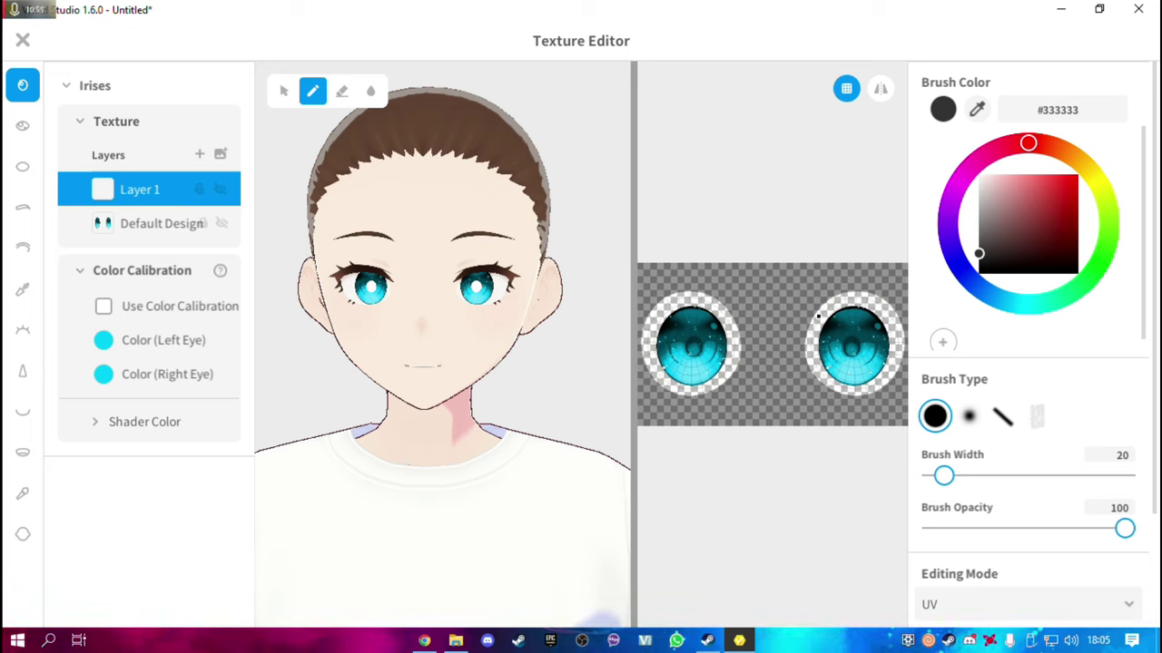
pyautogui.click(141, 224)
# Export the Default Design layer as layer.png into a new Downloads folder, then switch to the browser
pyautogui.rightClick(174, 227)
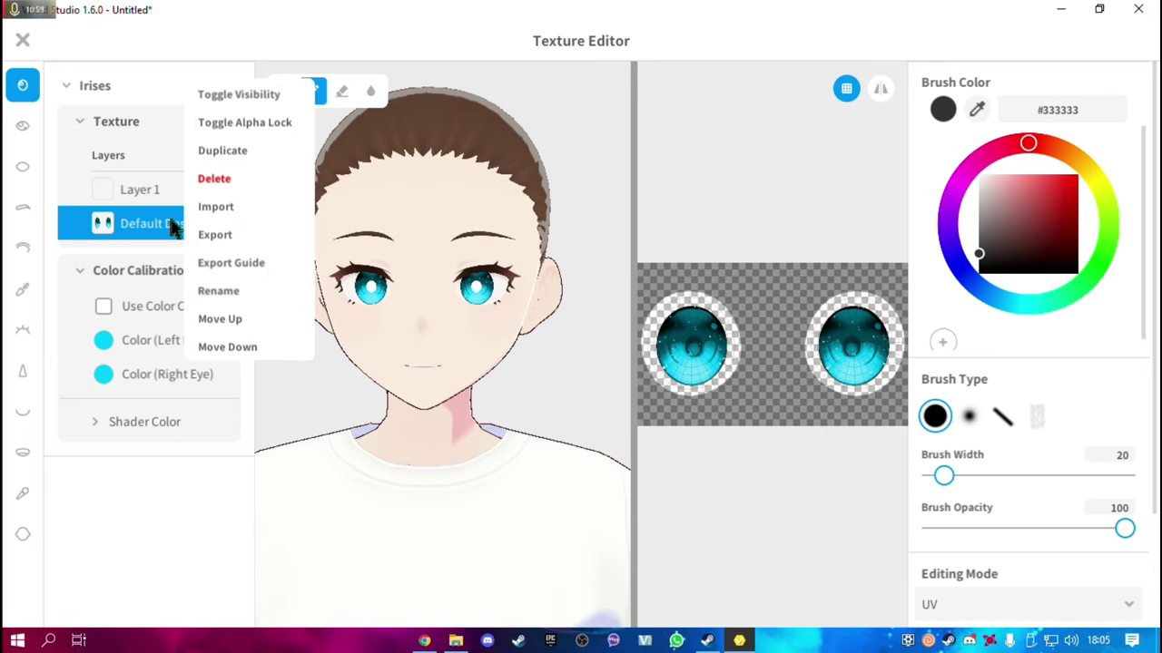
pyautogui.click(267, 236)
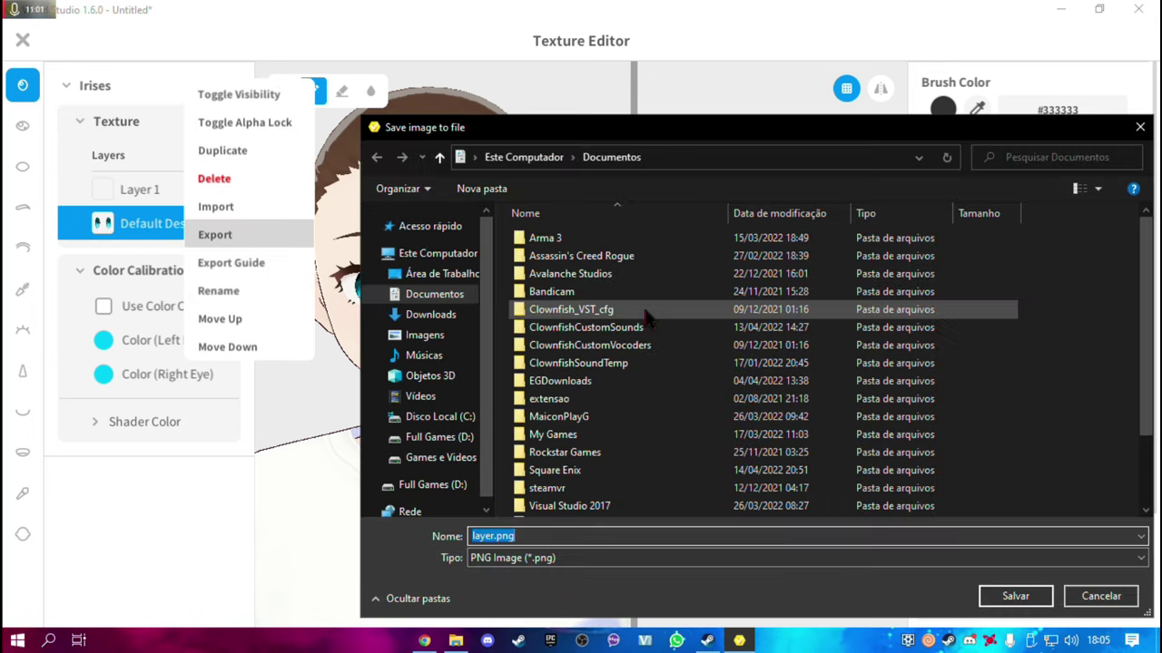
pyautogui.click(440, 314)
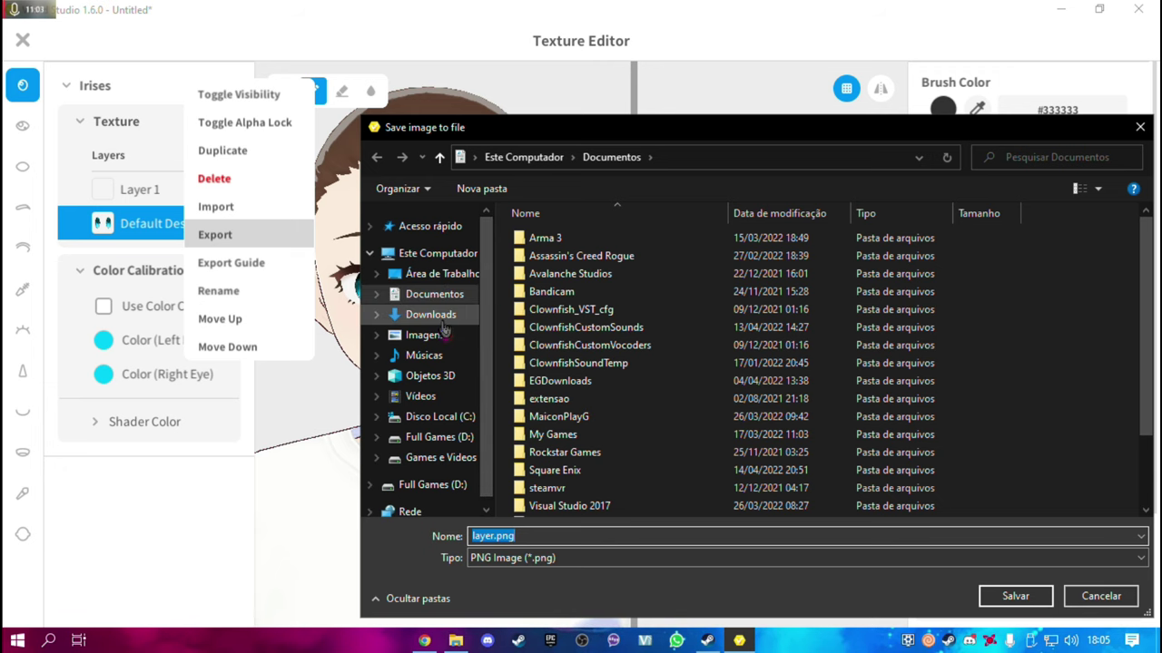
pyautogui.click(481, 187)
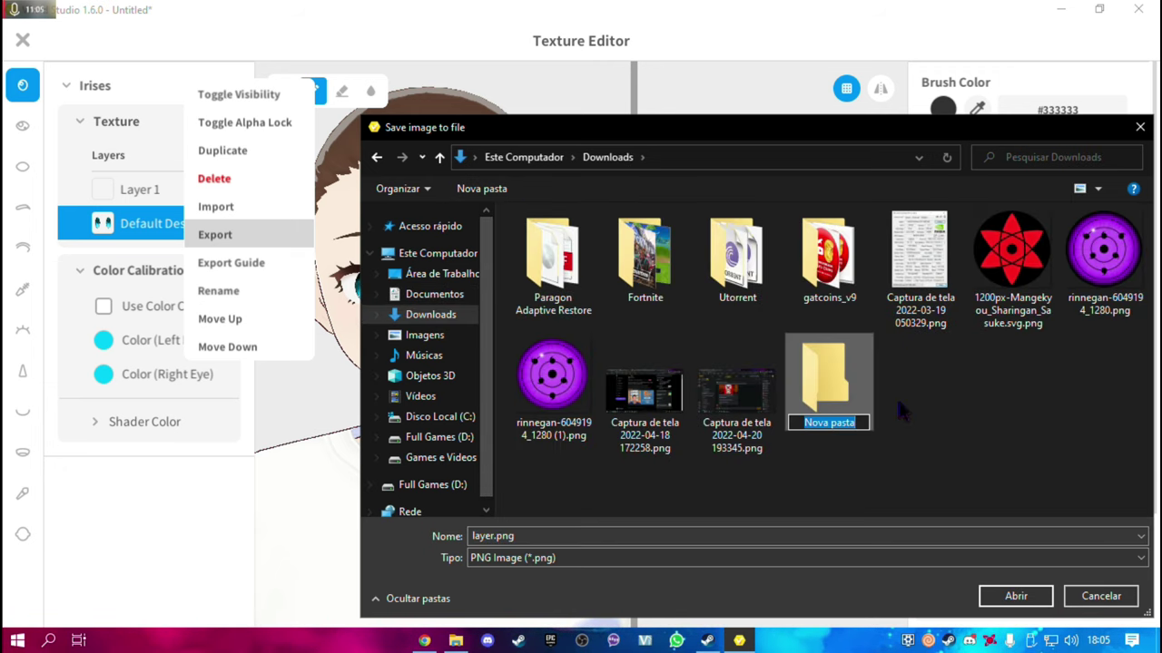
pyautogui.click(823, 389)
pyautogui.doubleClick(823, 388)
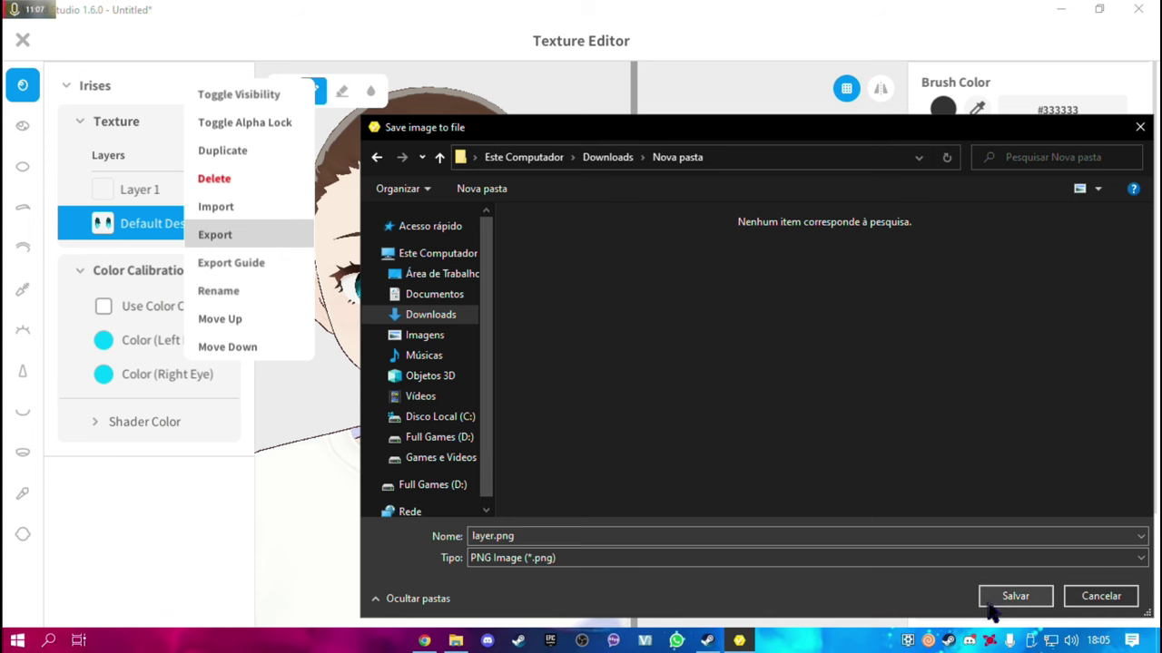
pyautogui.click(1014, 596)
pyautogui.click(653, 373)
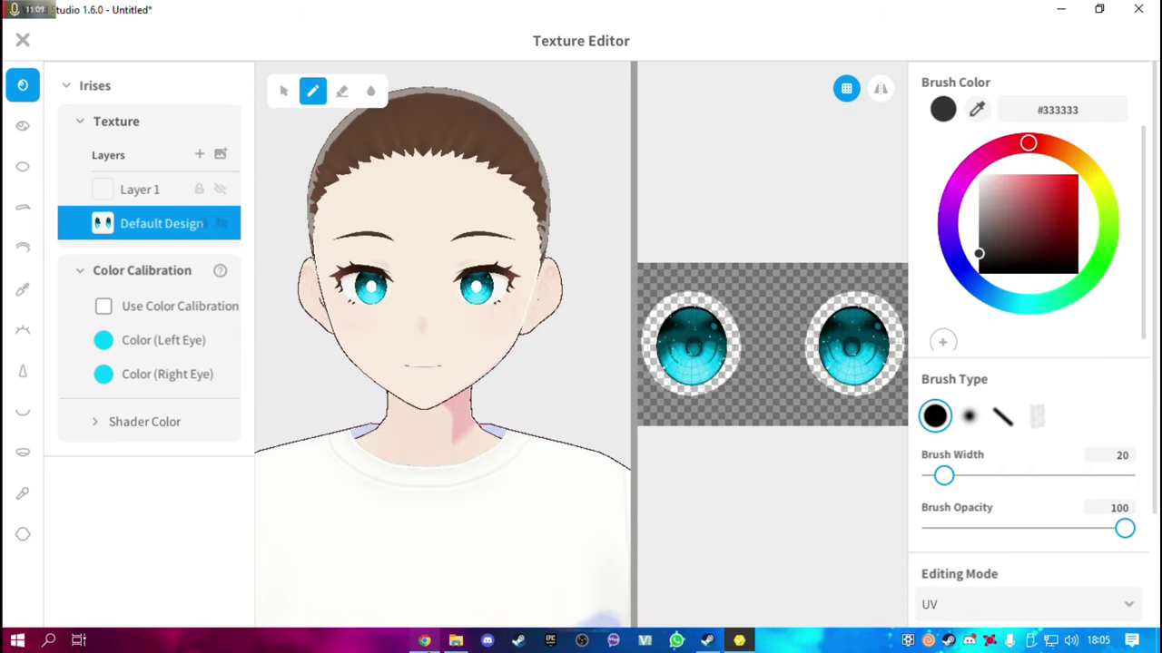
pyautogui.click(424, 640)
# Open layer.png from the computer in Photopea
pyautogui.click(490, 13)
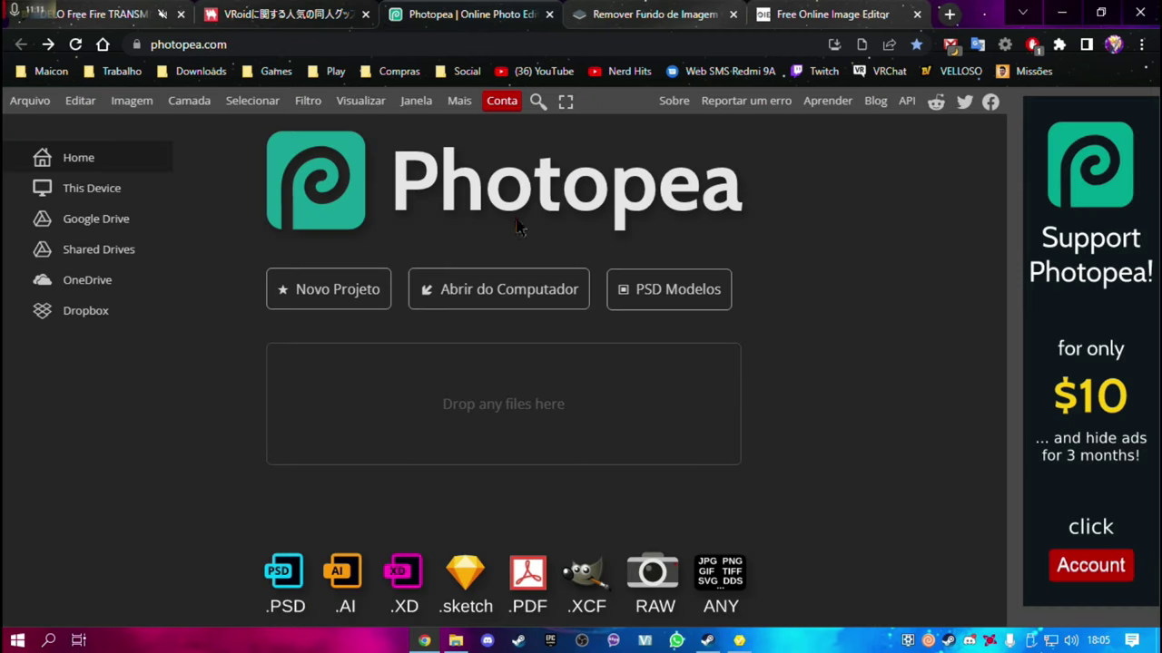
pyautogui.click(465, 306)
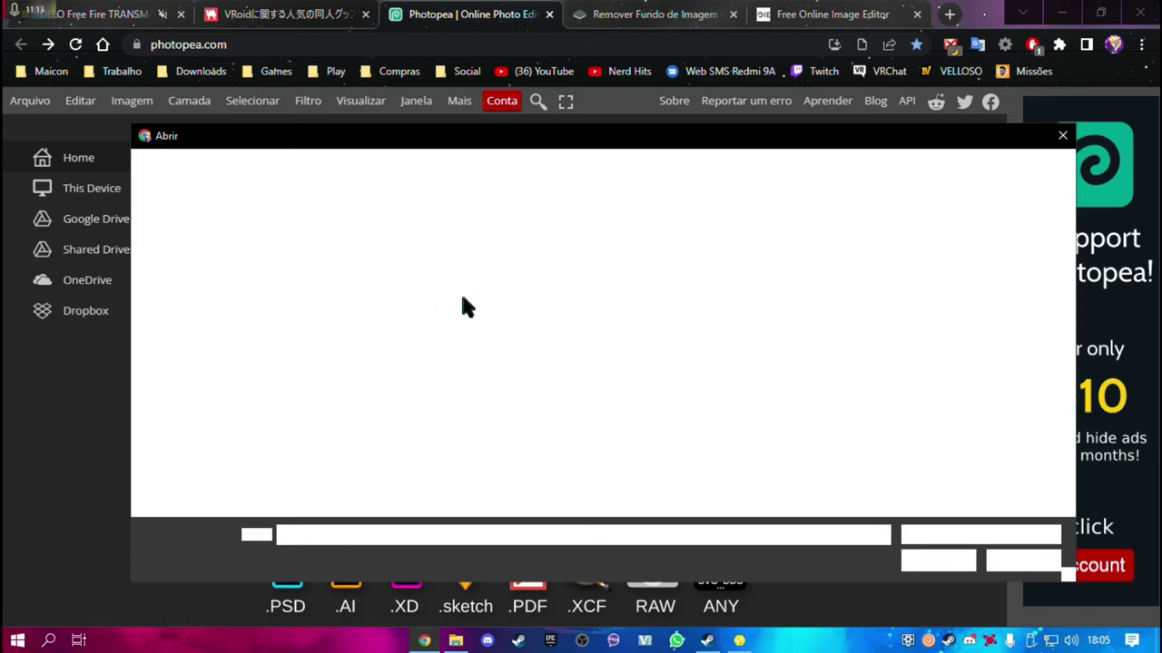
pyautogui.doubleClick(331, 279)
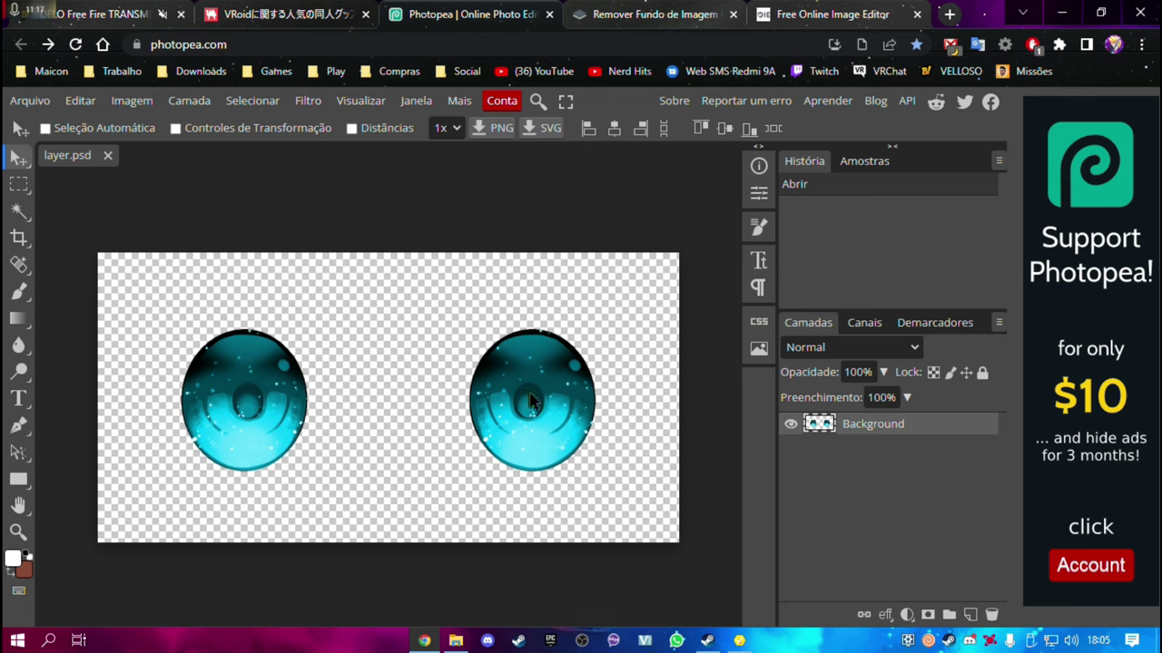
# Add a Colour Overlay layer style to the eye layer with blend mode Cor
pyautogui.doubleClick(960, 431)
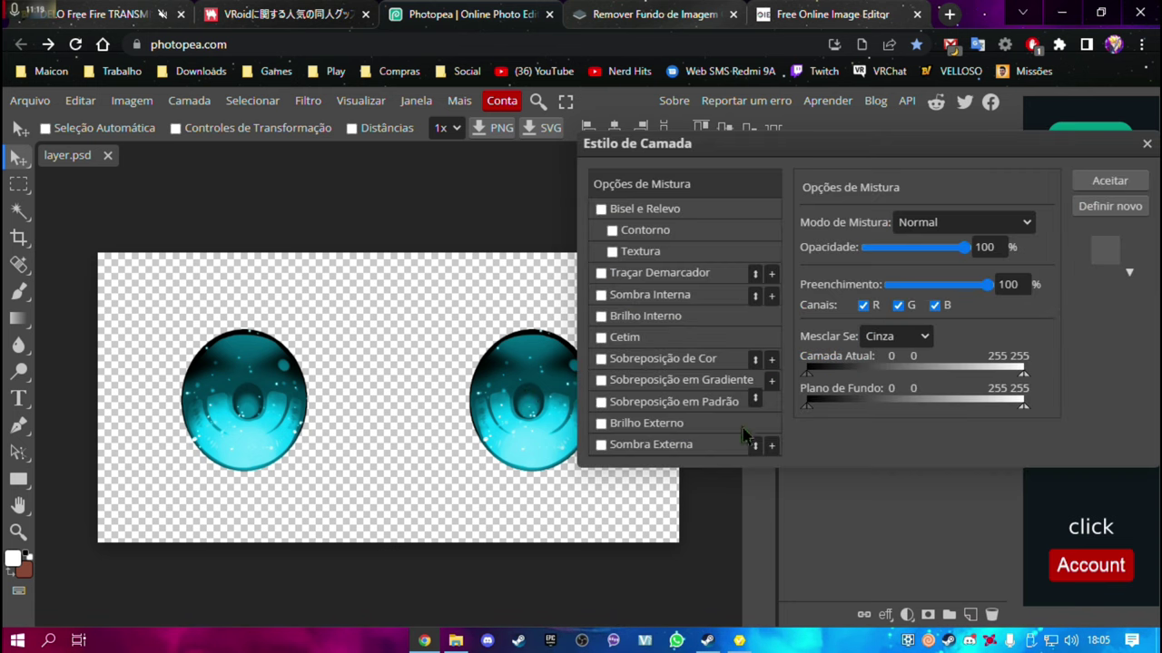
pyautogui.click(640, 360)
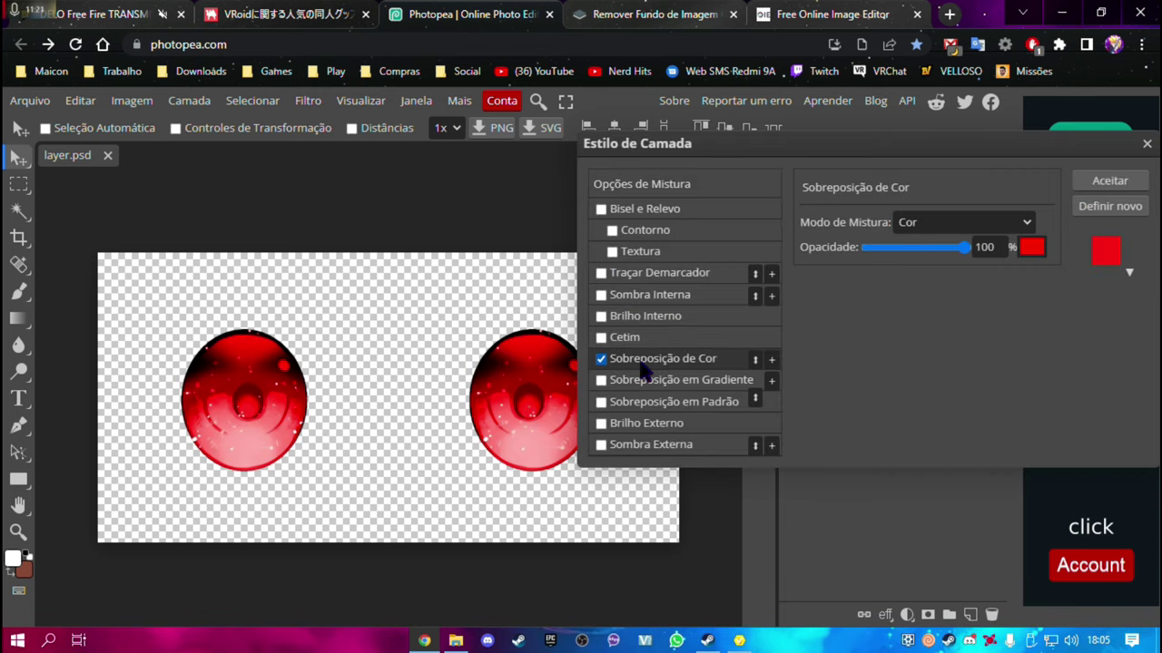
pyautogui.click(967, 225)
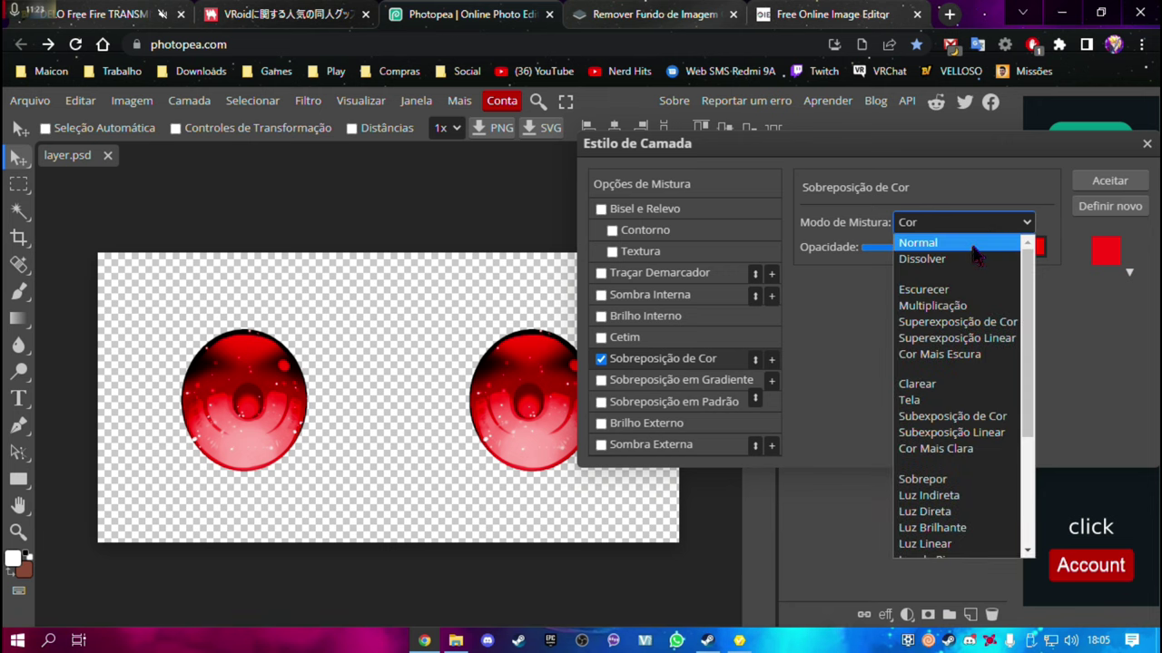
pyautogui.click(972, 246)
pyautogui.click(966, 227)
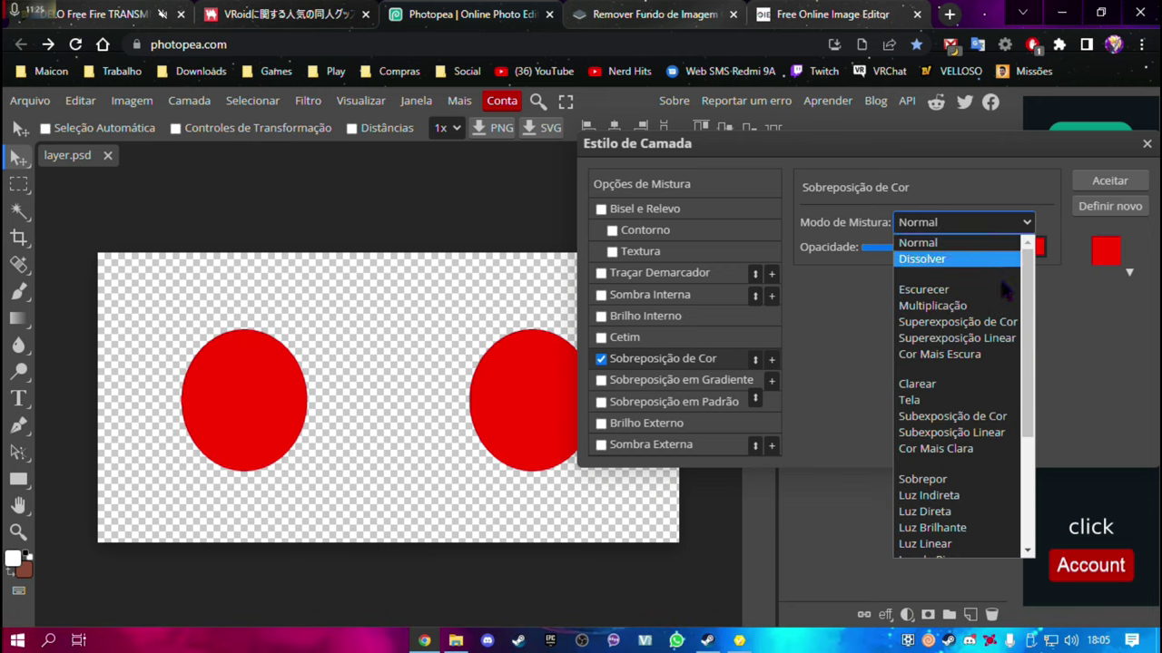
pyautogui.scroll(-5, 1005, 288)
pyautogui.click(978, 538)
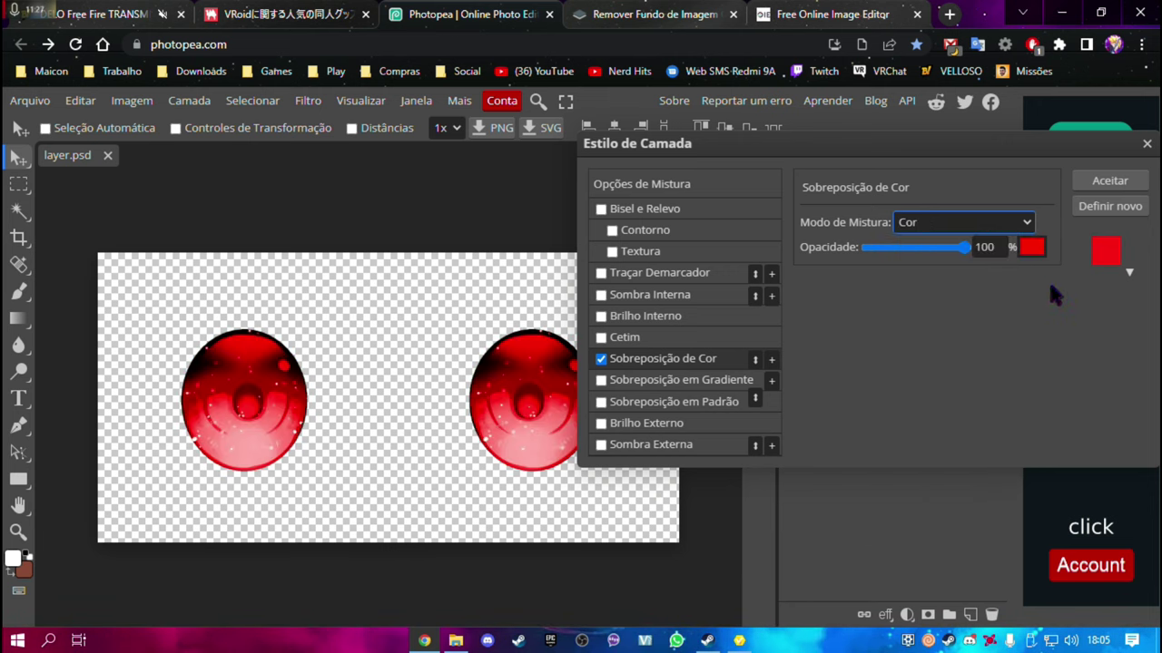
# Set the overlay colour to pure red #ff0000 and apply the layer style
pyautogui.click(1032, 250)
pyautogui.moveTo(462, 238); pyautogui.dragTo(1059, 256)
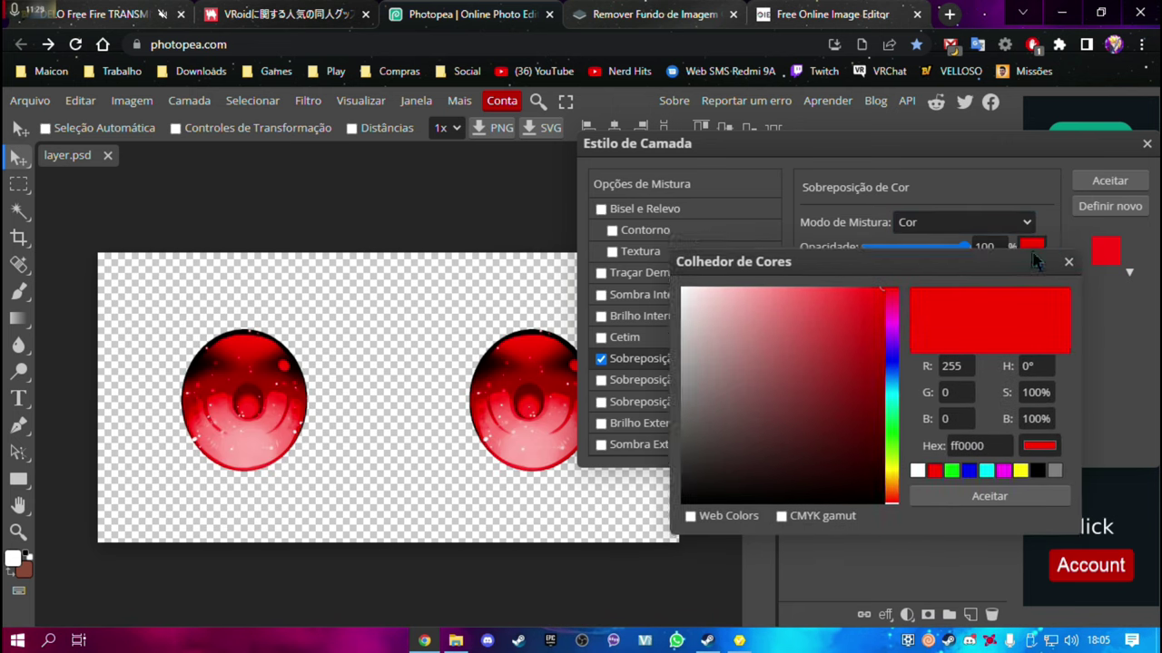
pyautogui.click(948, 381)
pyautogui.moveTo(947, 373)
pyautogui.mouseDown()
pyautogui.moveTo(957, 364)
pyautogui.moveTo(959, 379)
pyautogui.moveTo(960, 367)
pyautogui.mouseUp()
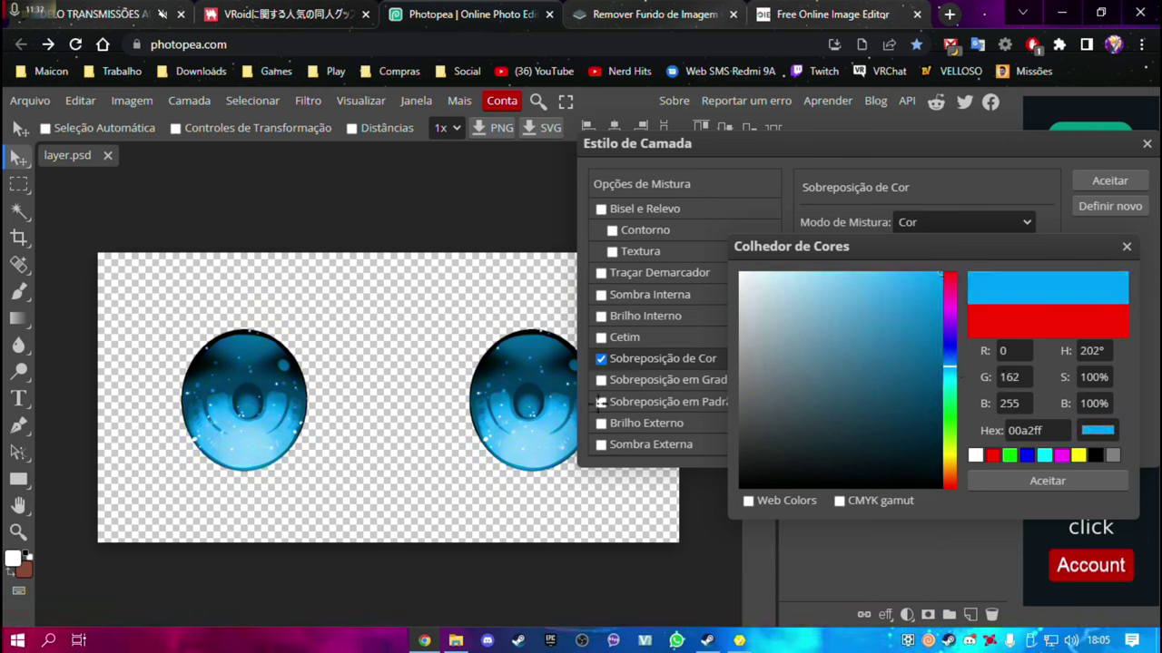
pyautogui.click(951, 273)
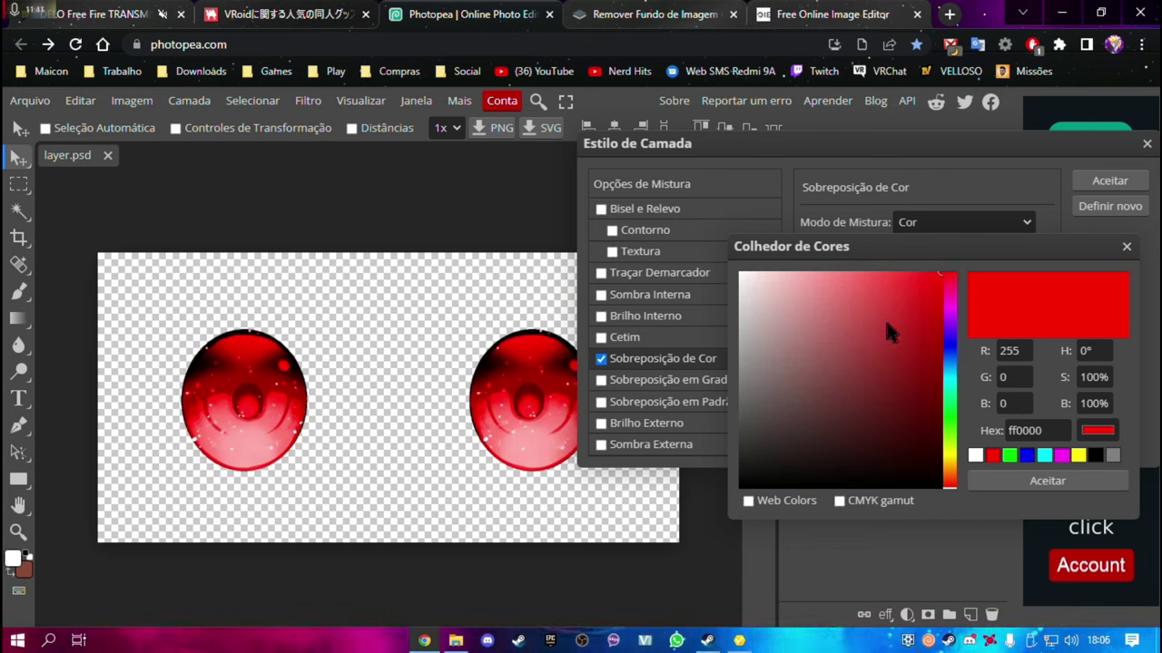
pyautogui.click(949, 370)
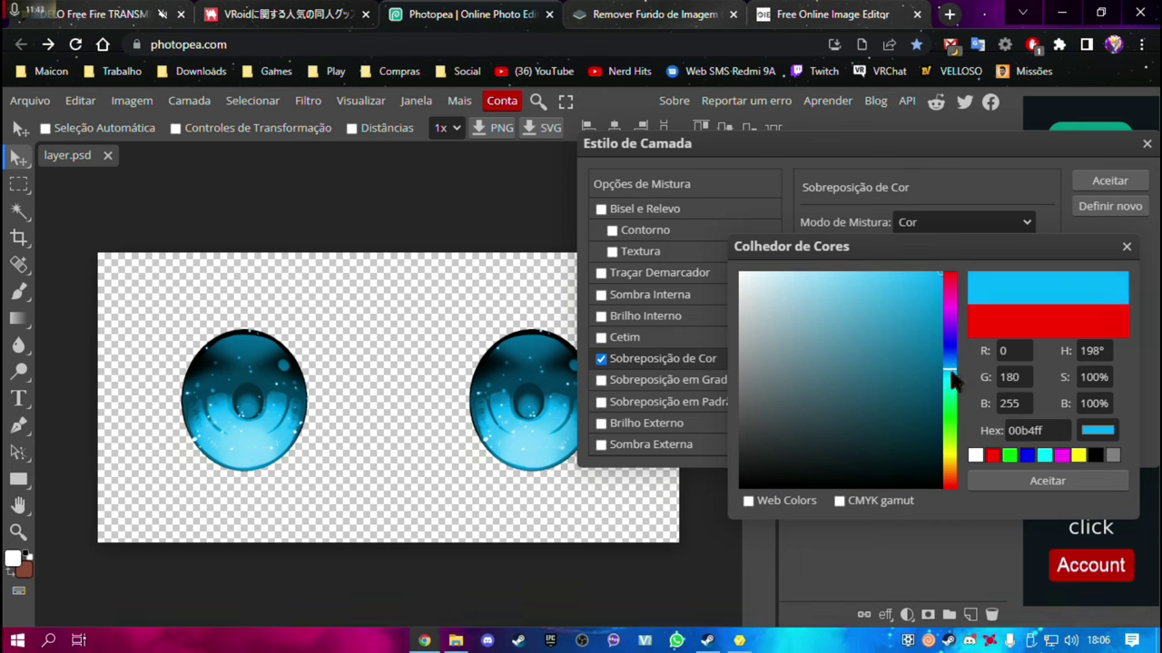
pyautogui.moveTo(950, 349)
pyautogui.mouseDown()
pyautogui.moveTo(963, 268)
pyautogui.moveTo(969, 379)
pyautogui.moveTo(980, 257)
pyautogui.mouseUp()
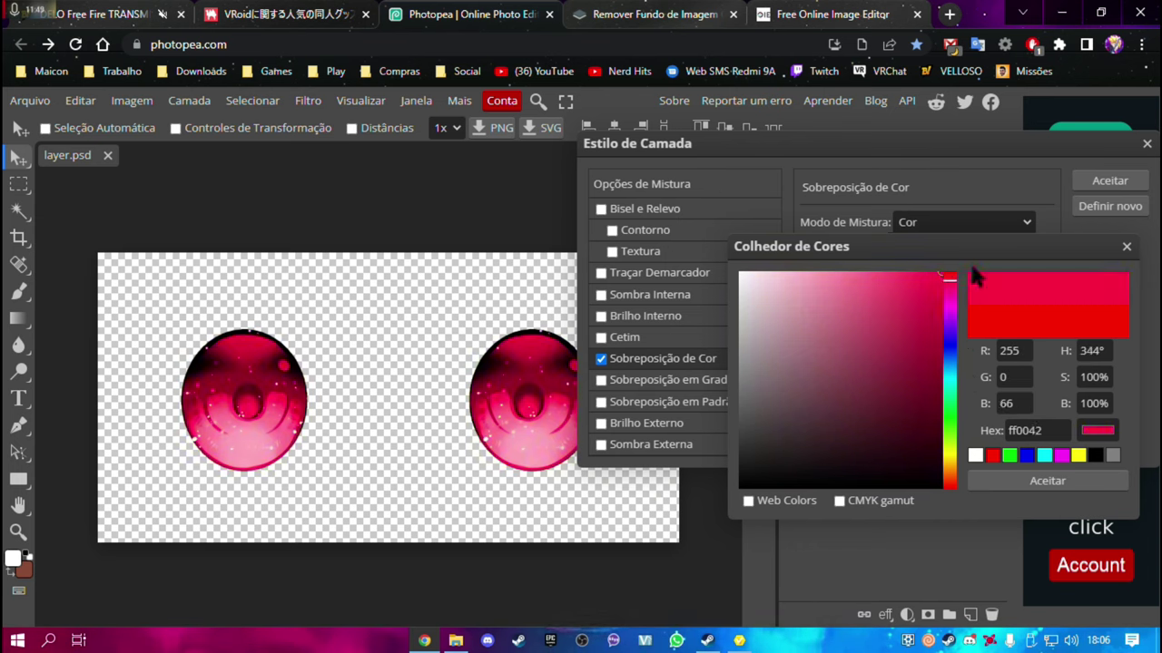
pyautogui.click(1079, 491)
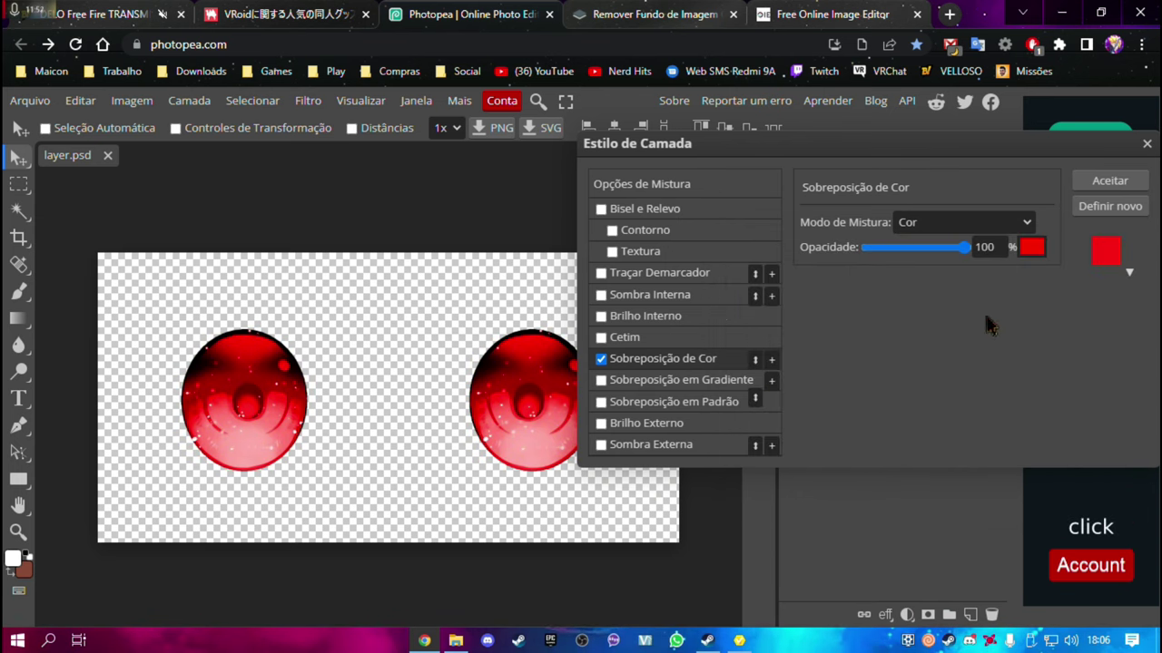
pyautogui.click(1110, 181)
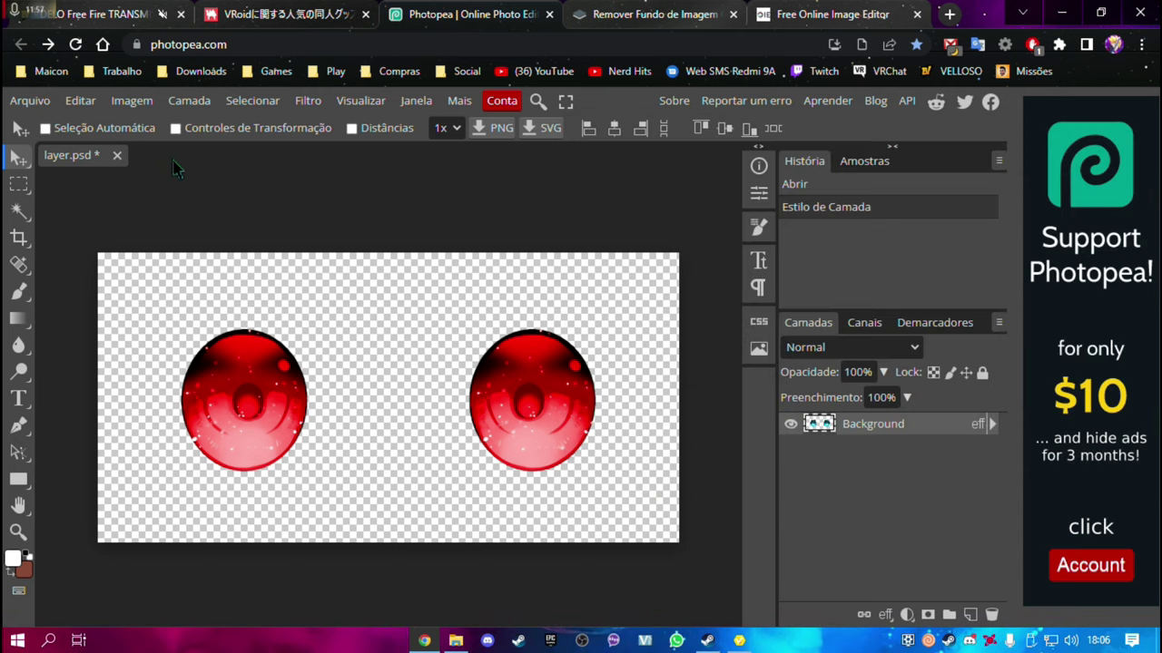
# Place layer.png into the document, adjust and commit its transform, then delete that placed layer
pyautogui.click(34, 103)
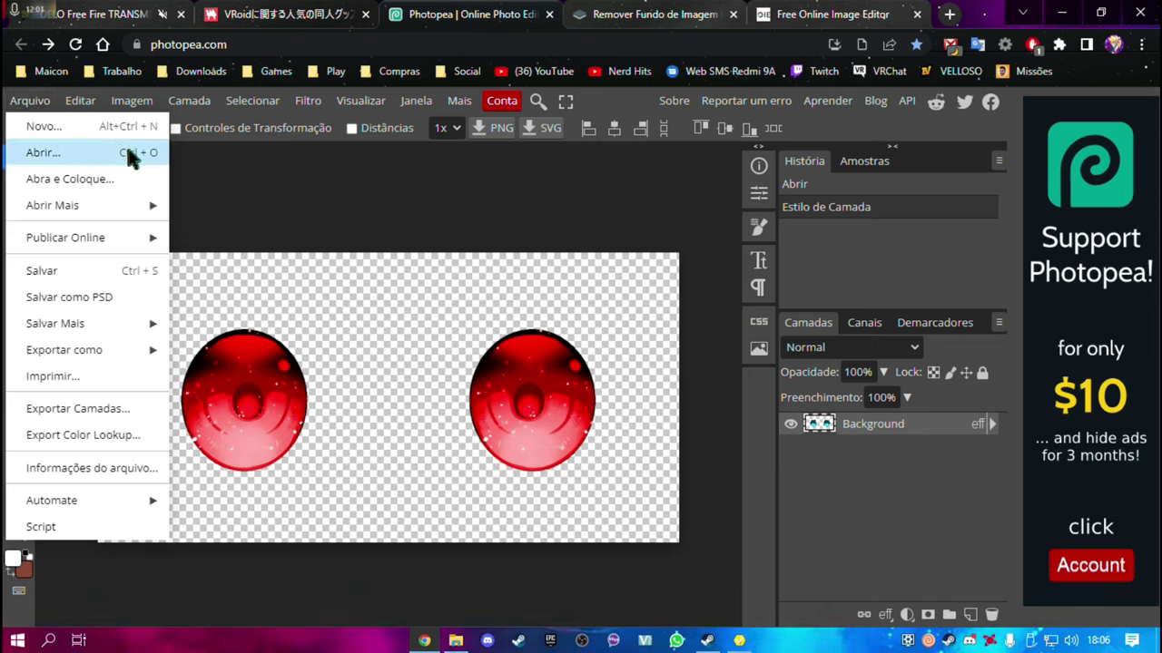
pyautogui.click(80, 183)
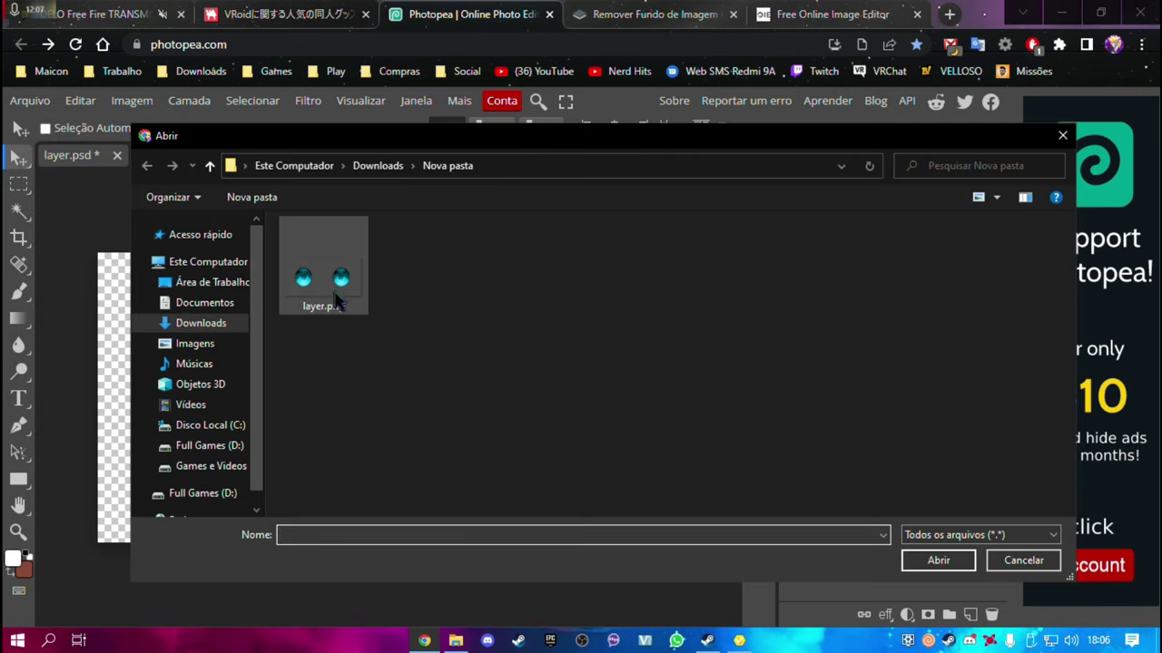
pyautogui.doubleClick(323, 271)
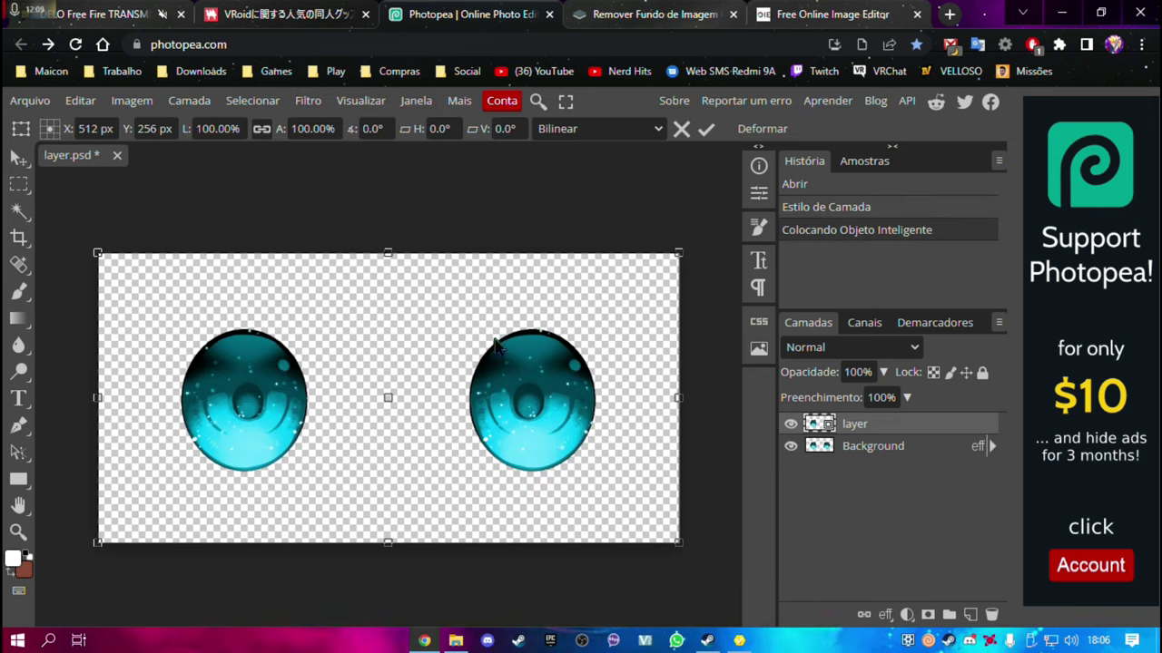
pyautogui.moveTo(496, 343)
pyautogui.mouseDown()
pyautogui.moveTo(535, 356)
pyautogui.moveTo(526, 421)
pyautogui.mouseUp()
pyautogui.moveTo(392, 261); pyautogui.dragTo(388, 259)
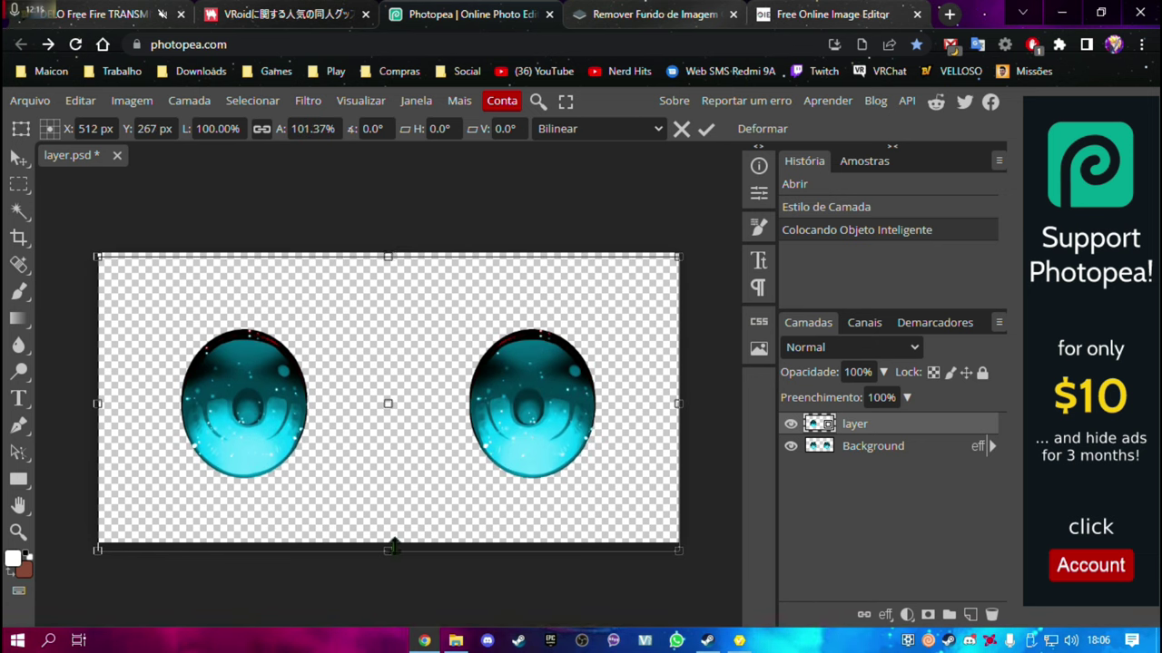
pyautogui.moveTo(388, 550); pyautogui.dragTo(389, 543)
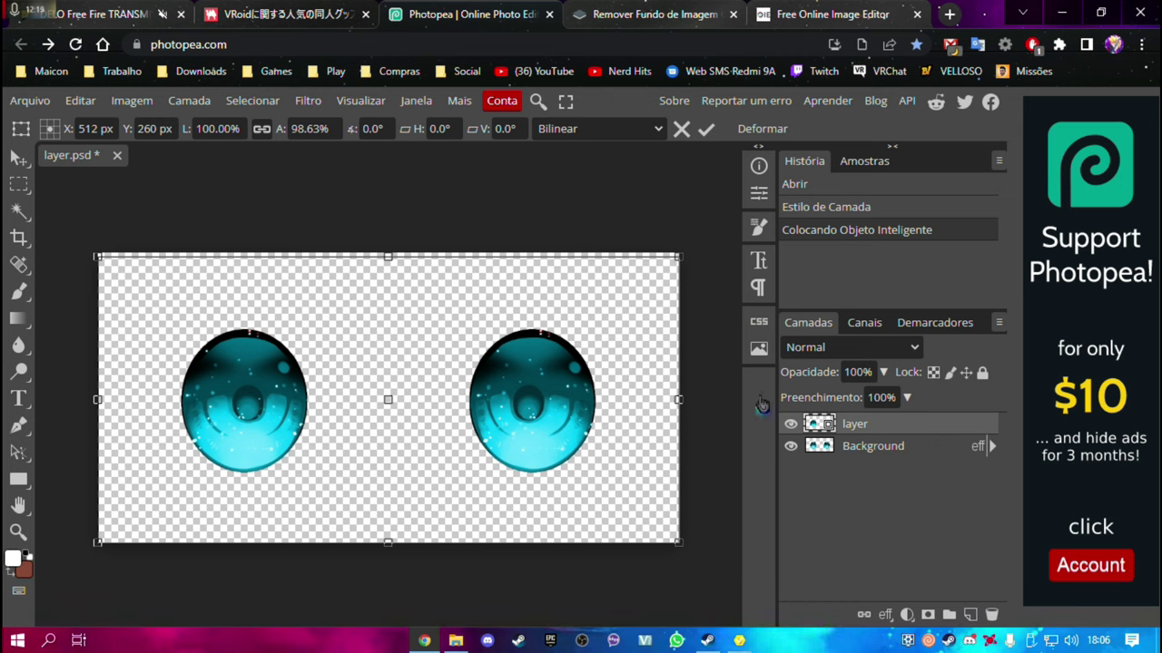
pyautogui.press('Return')
pyautogui.press('Delete')
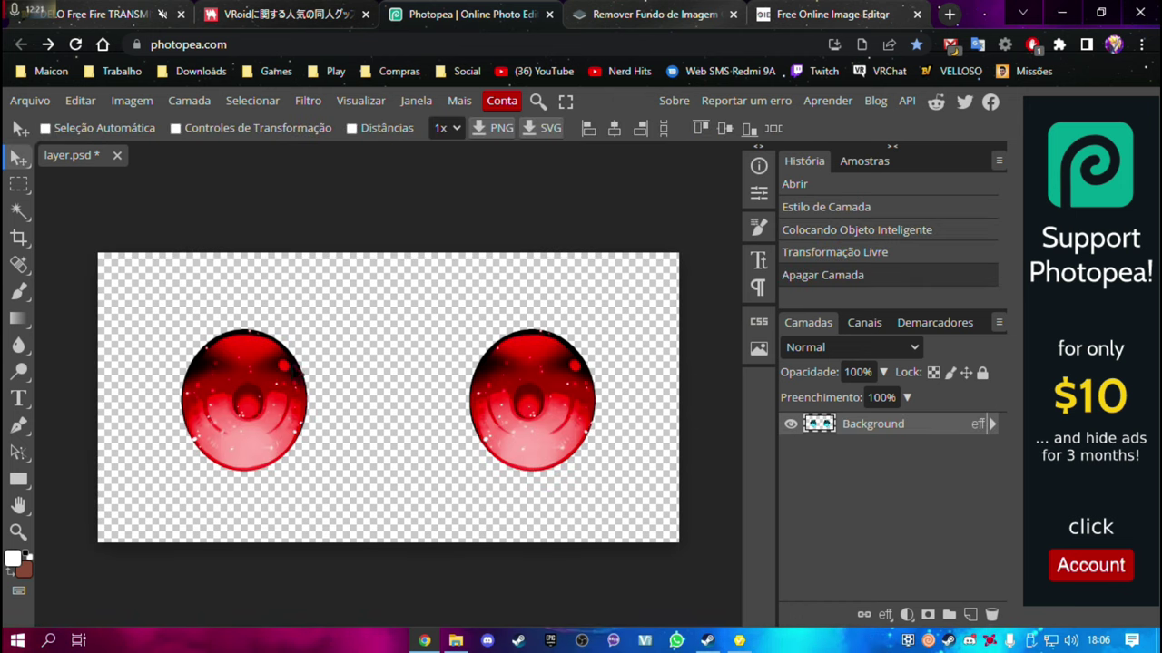
# Export the red eye texture as PNG named layer (1).png
pyautogui.click(38, 102)
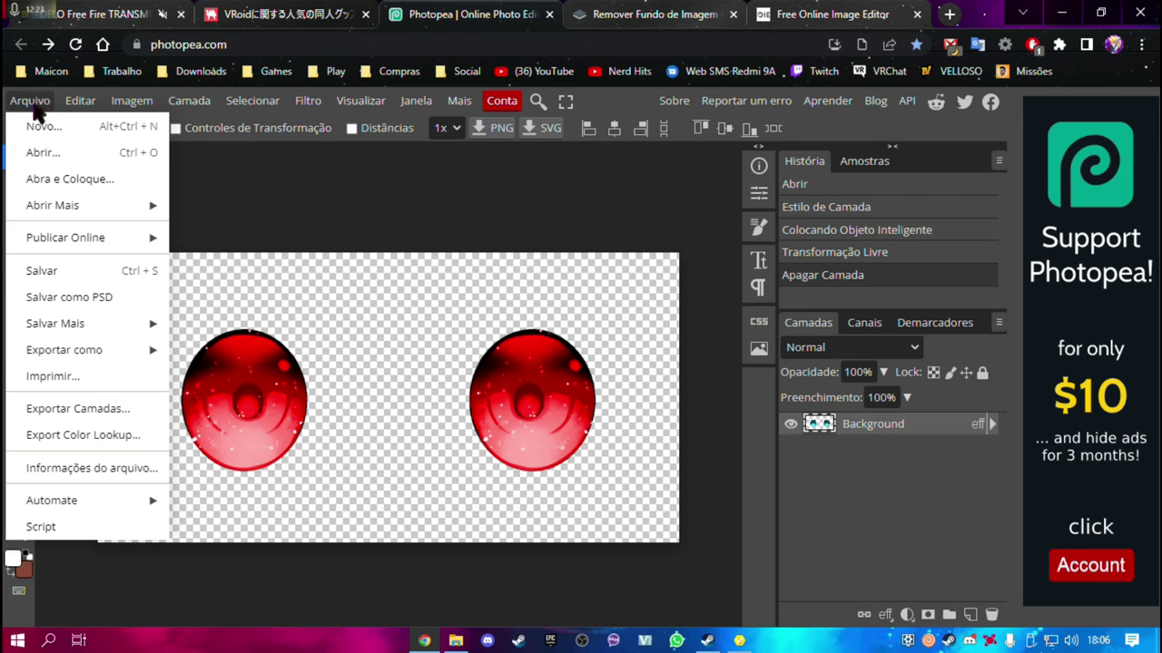
pyautogui.moveTo(64, 351)
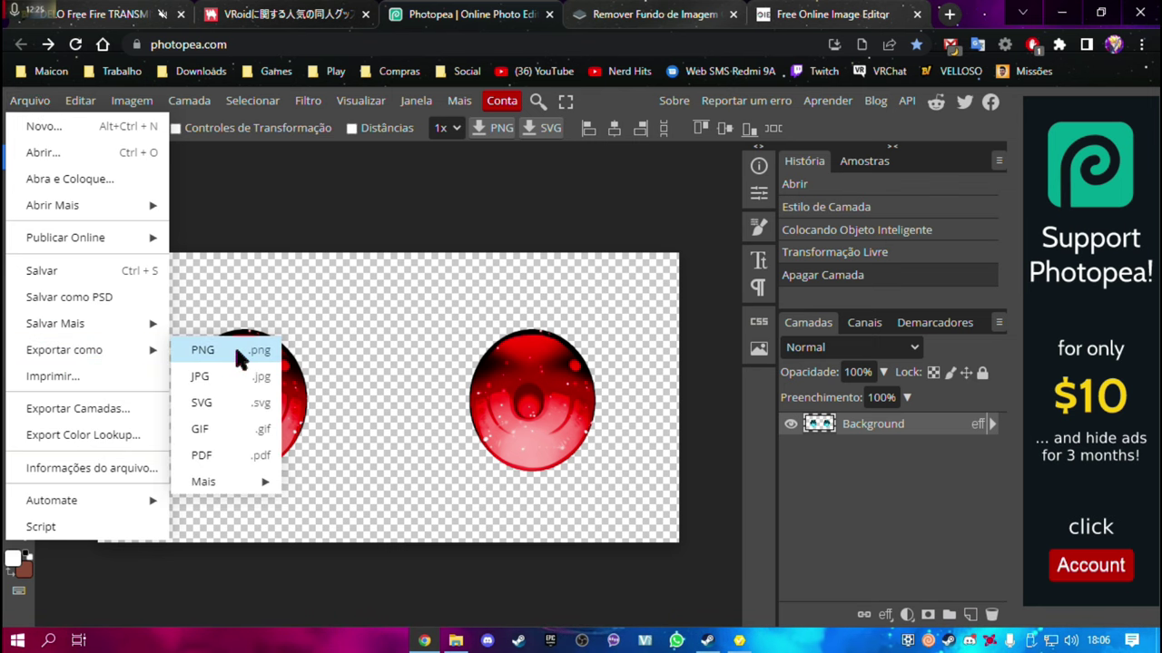
pyautogui.click(238, 354)
pyautogui.click(673, 340)
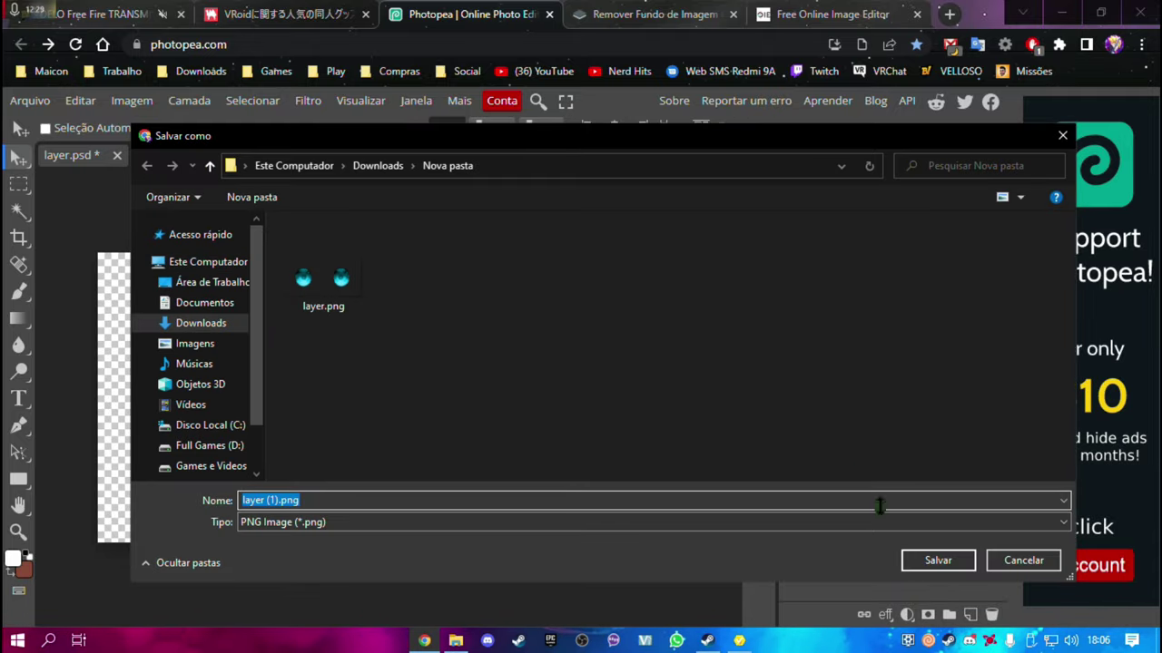
pyautogui.click(917, 567)
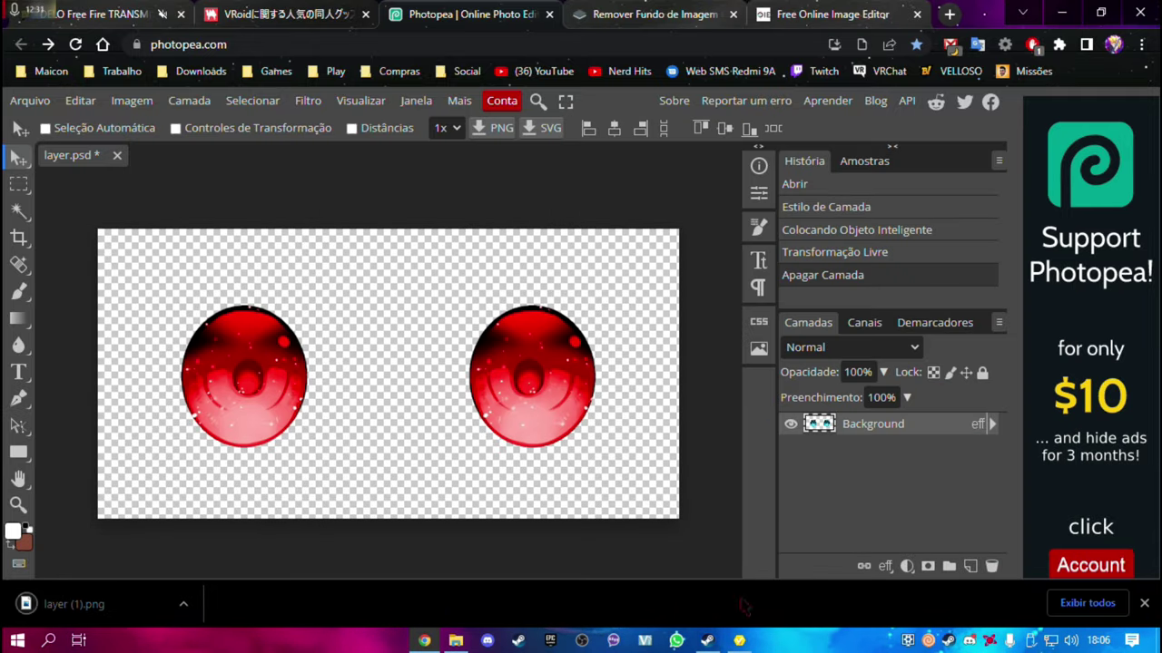
pyautogui.click(739, 640)
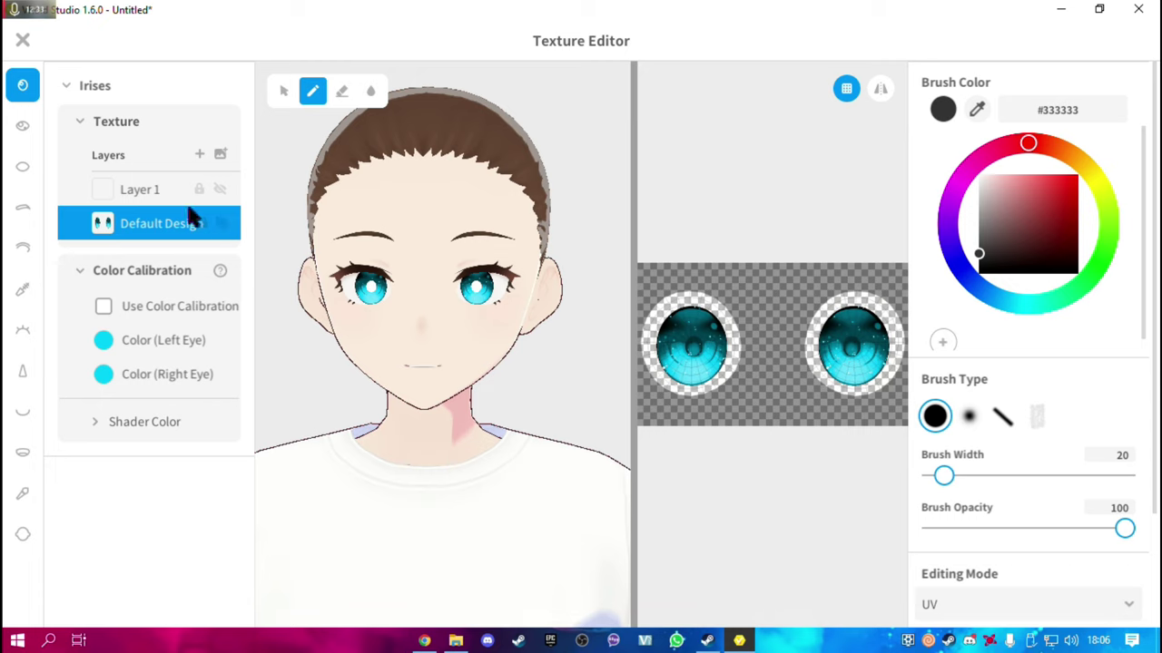
# Import the red iris image layer (1).png into Layer 1 of the iris texture
pyautogui.click(222, 201)
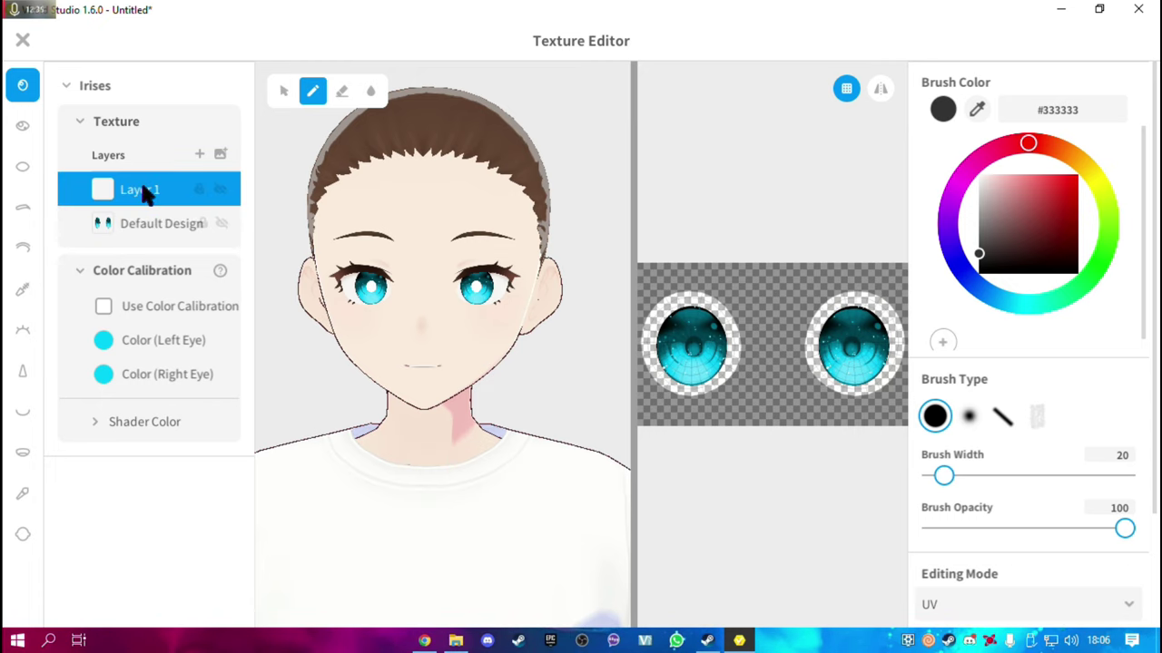
pyautogui.rightClick(140, 195)
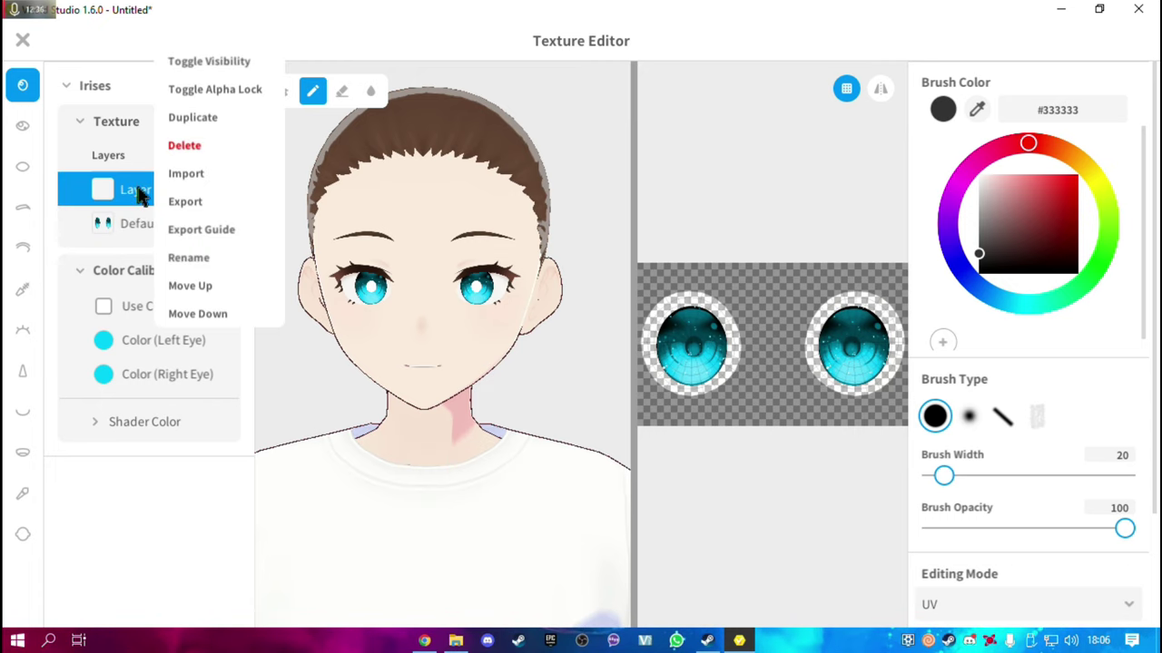
pyautogui.click(231, 186)
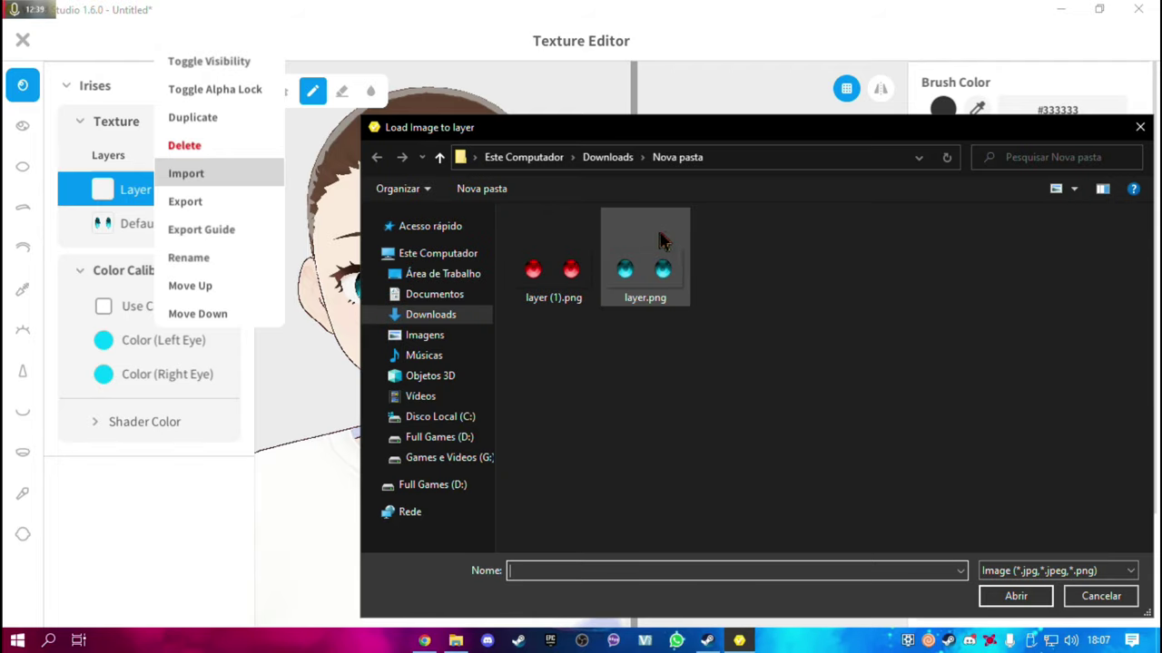
pyautogui.click(553, 268)
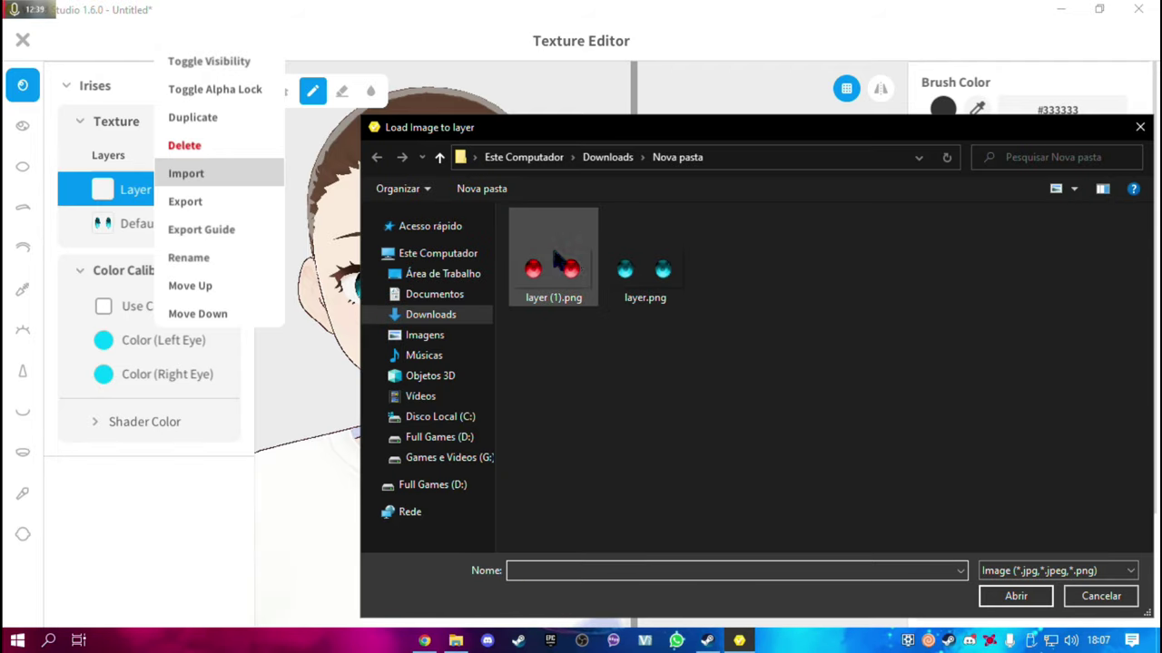
pyautogui.click(1016, 596)
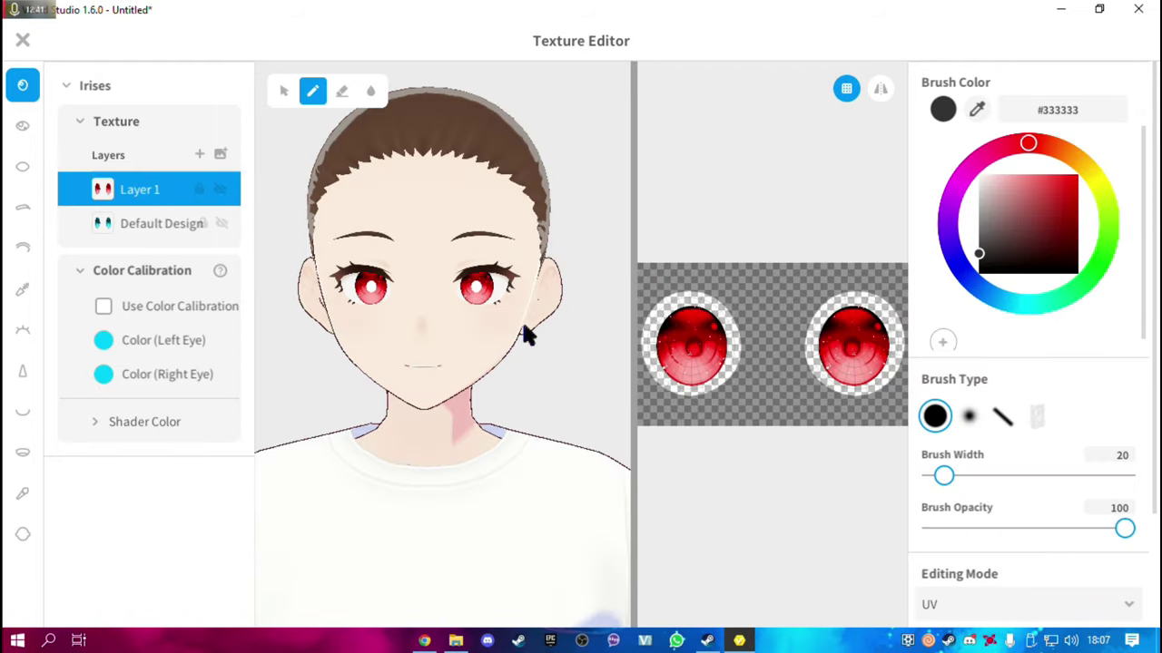
pyautogui.moveTo(522, 329)
pyautogui.mouseDown(button='right')
pyautogui.moveTo(464, 277)
pyautogui.moveTo(506, 270)
pyautogui.moveTo(420, 257)
pyautogui.mouseUp(button='right')
pyautogui.scroll(3, 458, 274)
pyautogui.scroll(-4, 459, 257)
# Set both left and right eye colours to red #FF0500 and close the Texture Editor
pyautogui.click(103, 341)
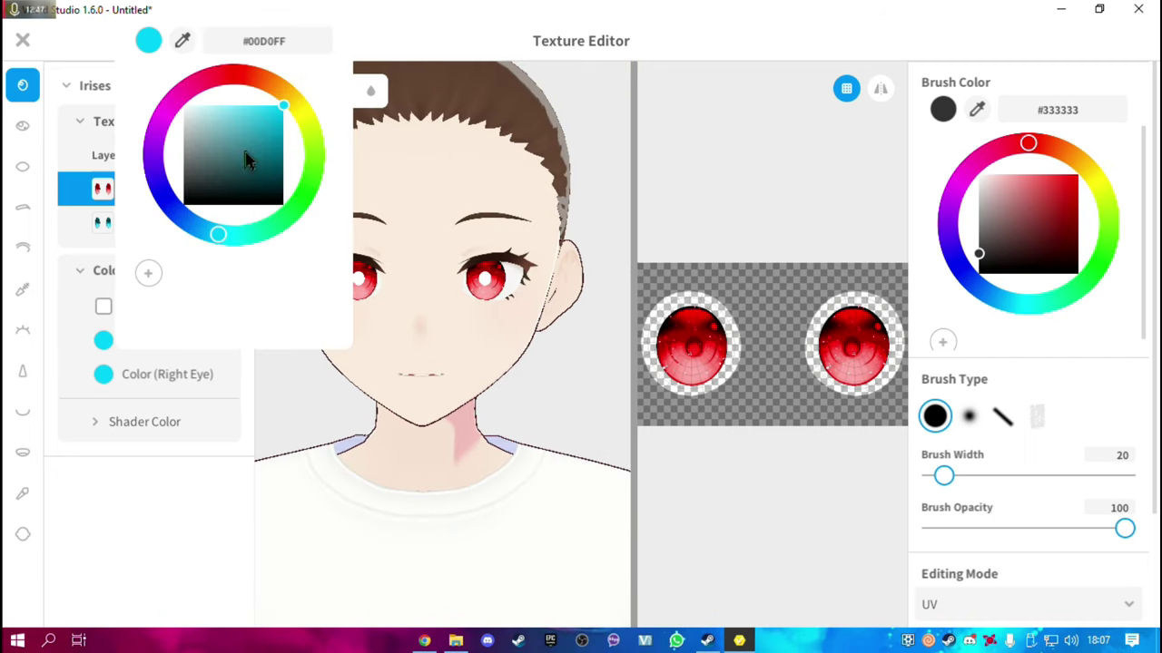
pyautogui.click(234, 78)
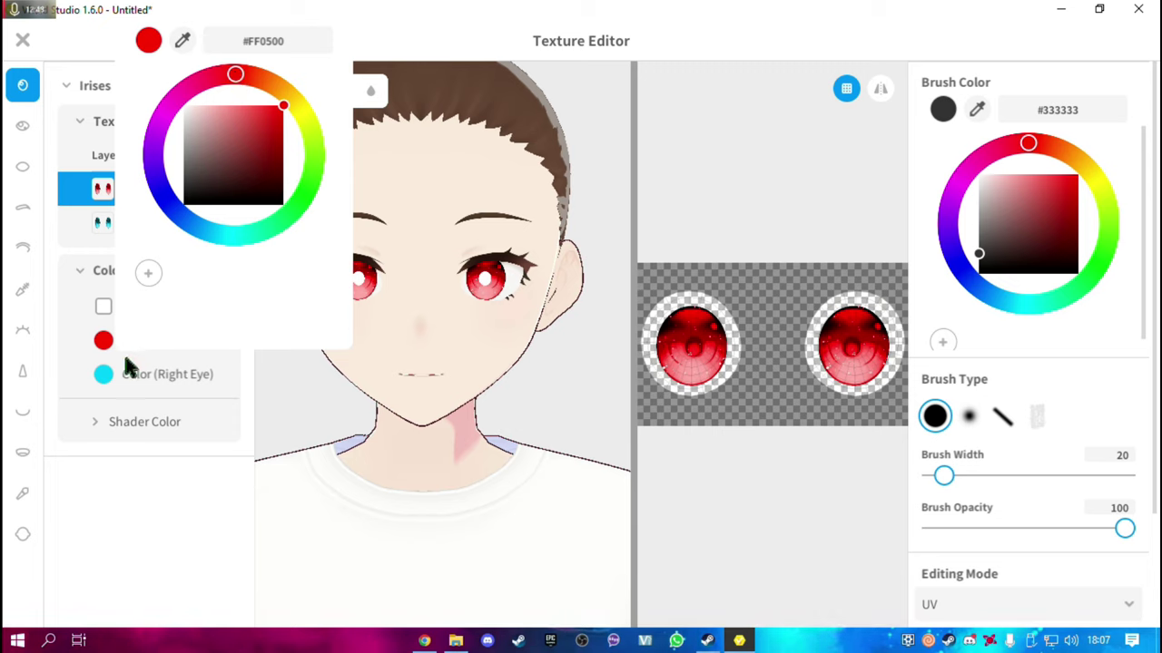
pyautogui.click(103, 374)
pyautogui.click(103, 374)
pyautogui.click(234, 108)
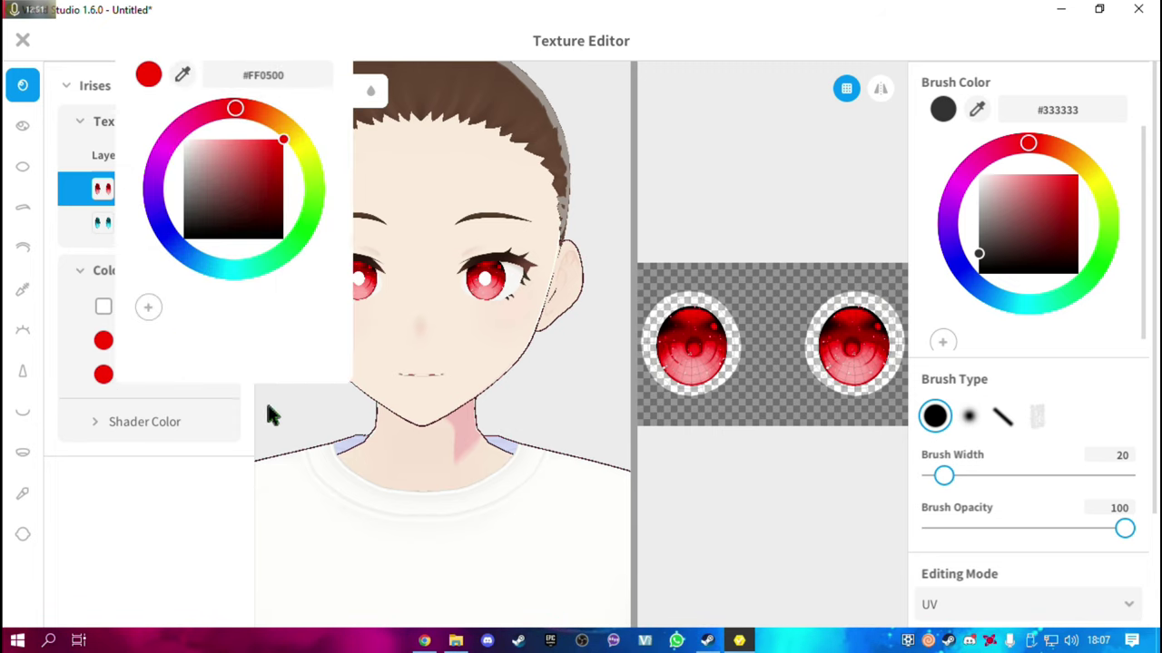
pyautogui.click(181, 458)
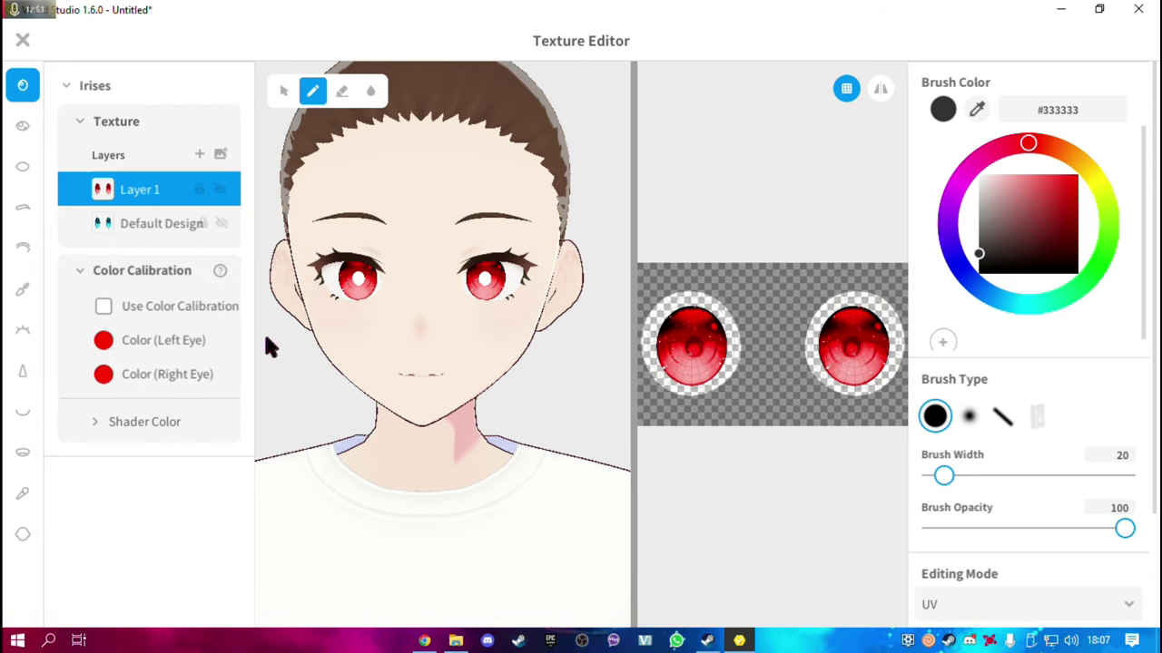
pyautogui.moveTo(291, 346)
pyautogui.mouseDown(button='right')
pyautogui.moveTo(493, 350)
pyautogui.moveTo(242, 276)
pyautogui.mouseUp(button='right')
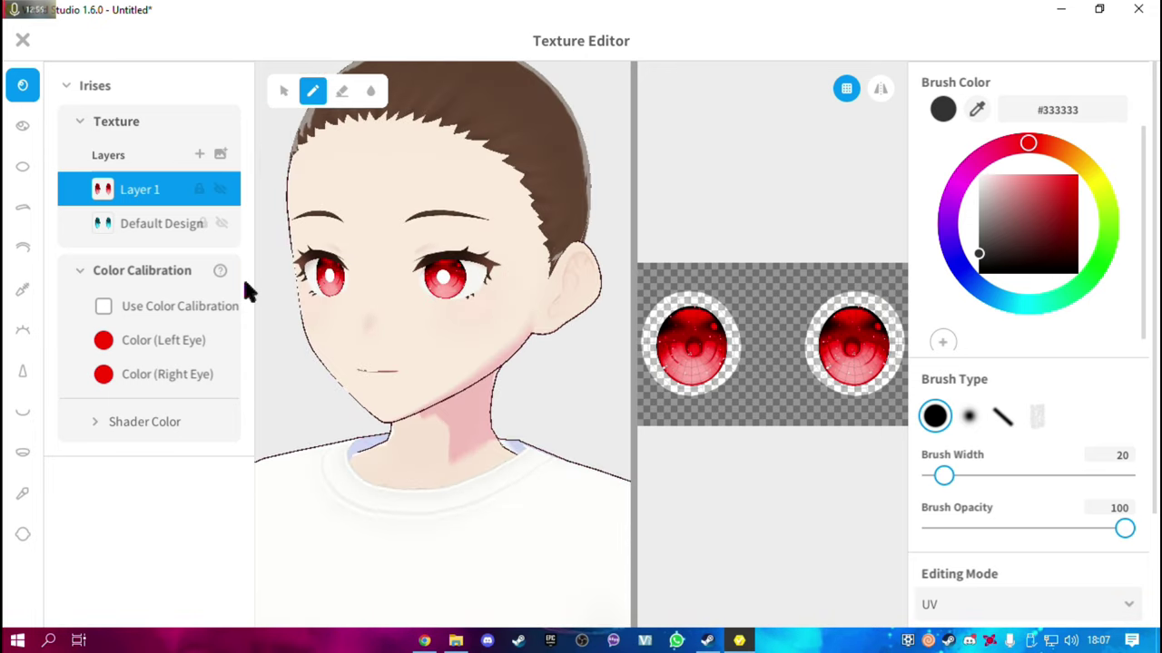
pyautogui.click(23, 42)
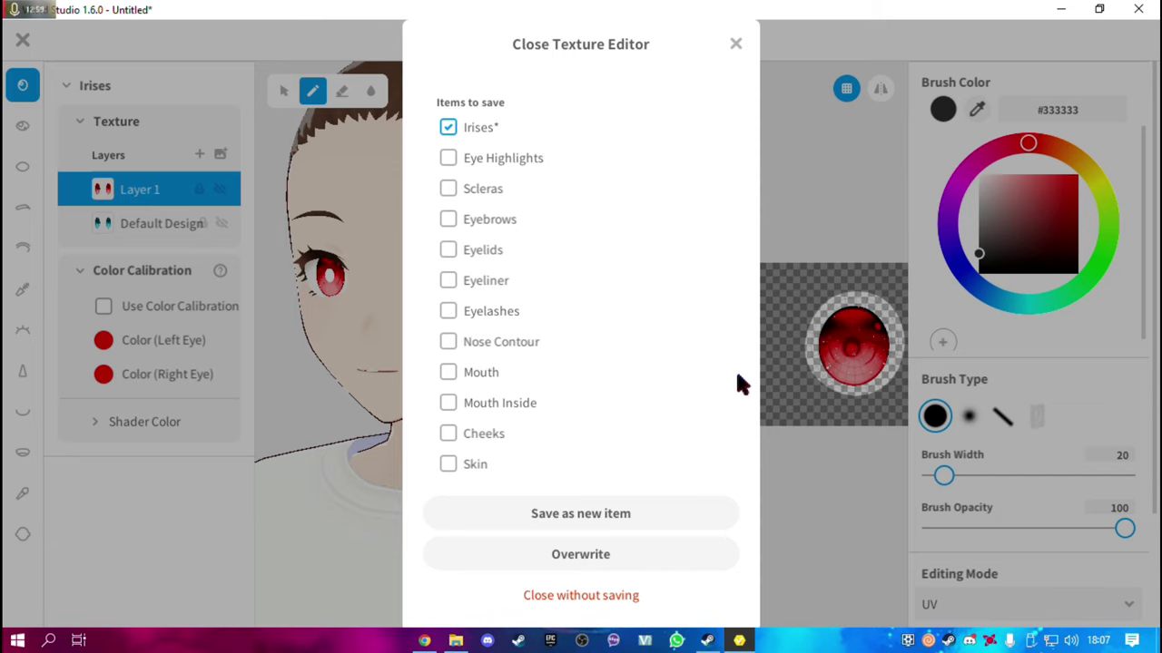
# Save the red irises as a new item and bring up the Eye Highlights presets
pyautogui.click(651, 508)
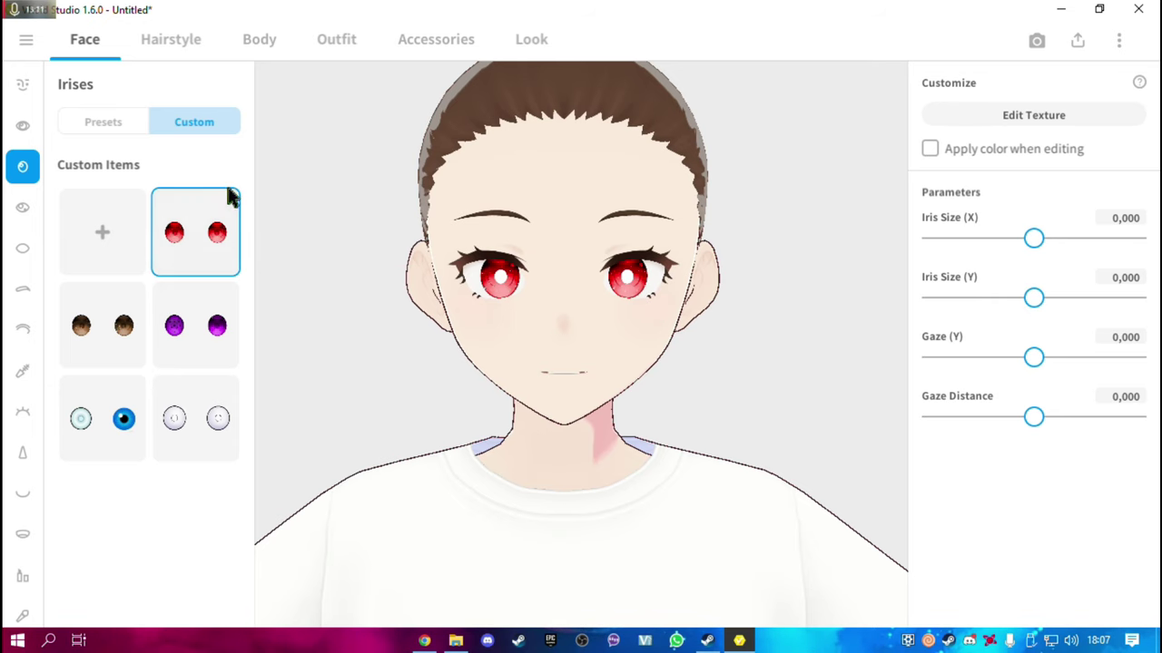
pyautogui.click(16, 211)
pyautogui.scroll(-2, 153, 363)
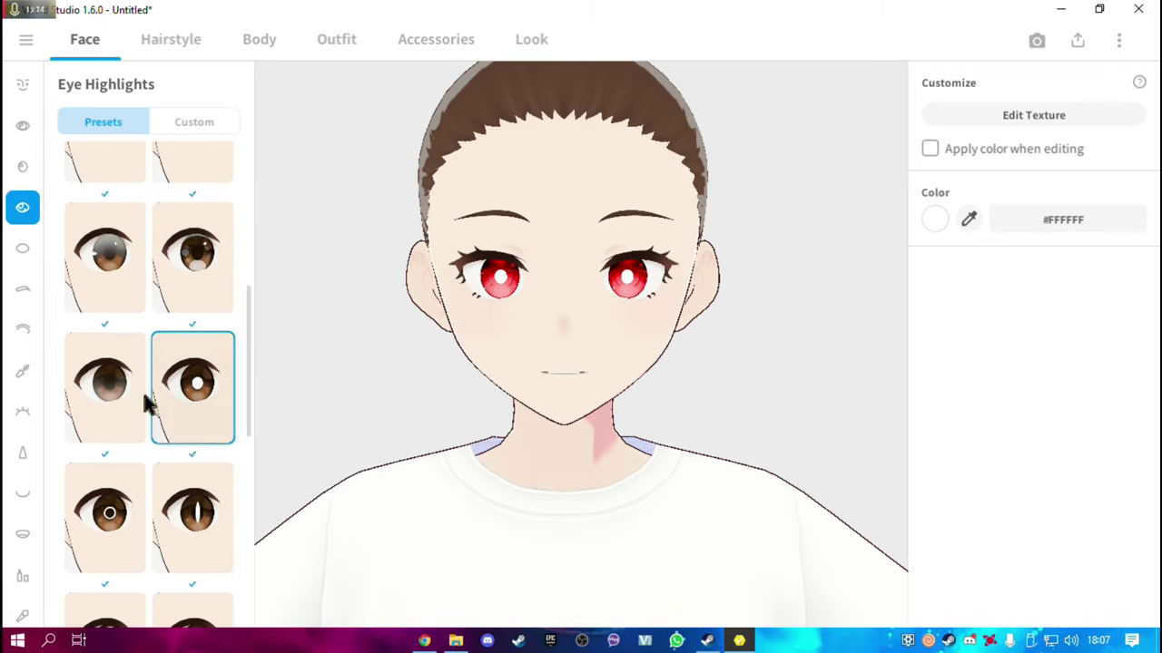
pyautogui.scroll(1, 127, 435)
# Apply the top-right round sparkle highlight preset instead of the vertical-slit one
pyautogui.click(195, 309)
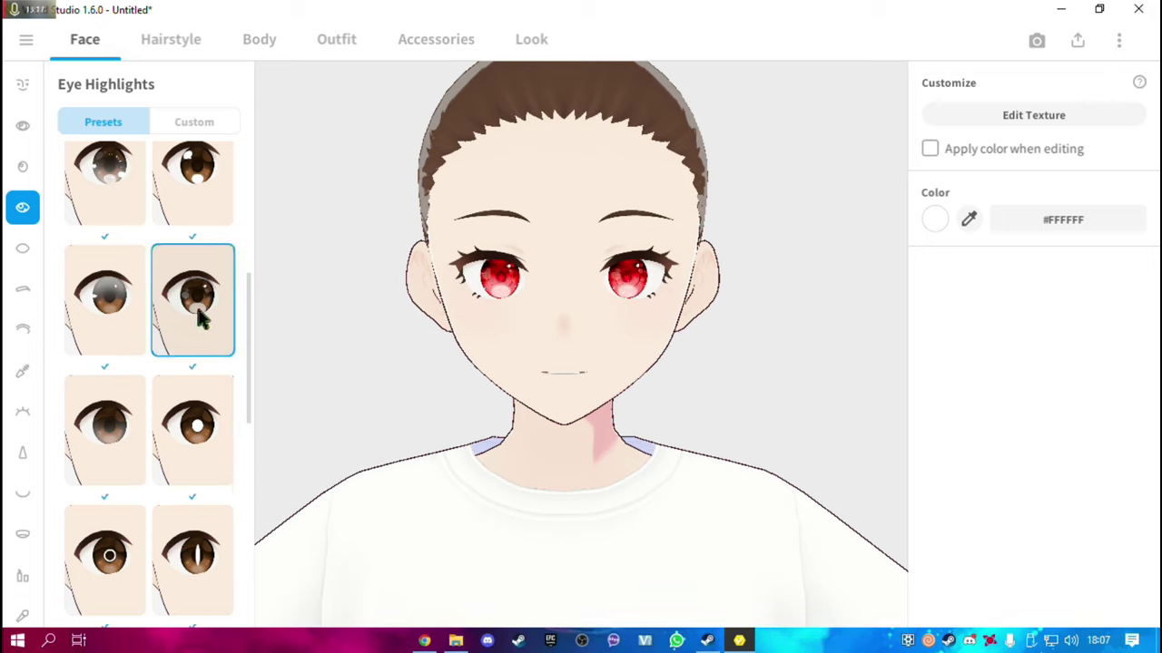
pyautogui.scroll(-1, 200, 436)
pyautogui.scroll(-1, 213, 466)
pyautogui.click(207, 476)
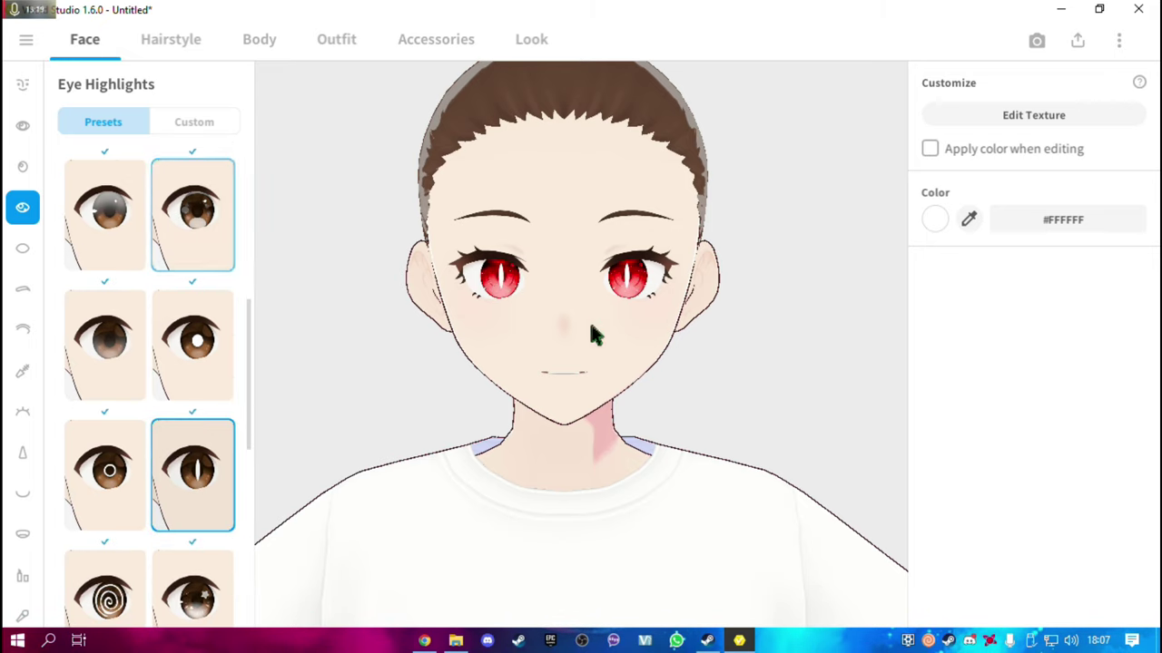
pyautogui.scroll(1, 195, 354)
pyautogui.scroll(3, 200, 352)
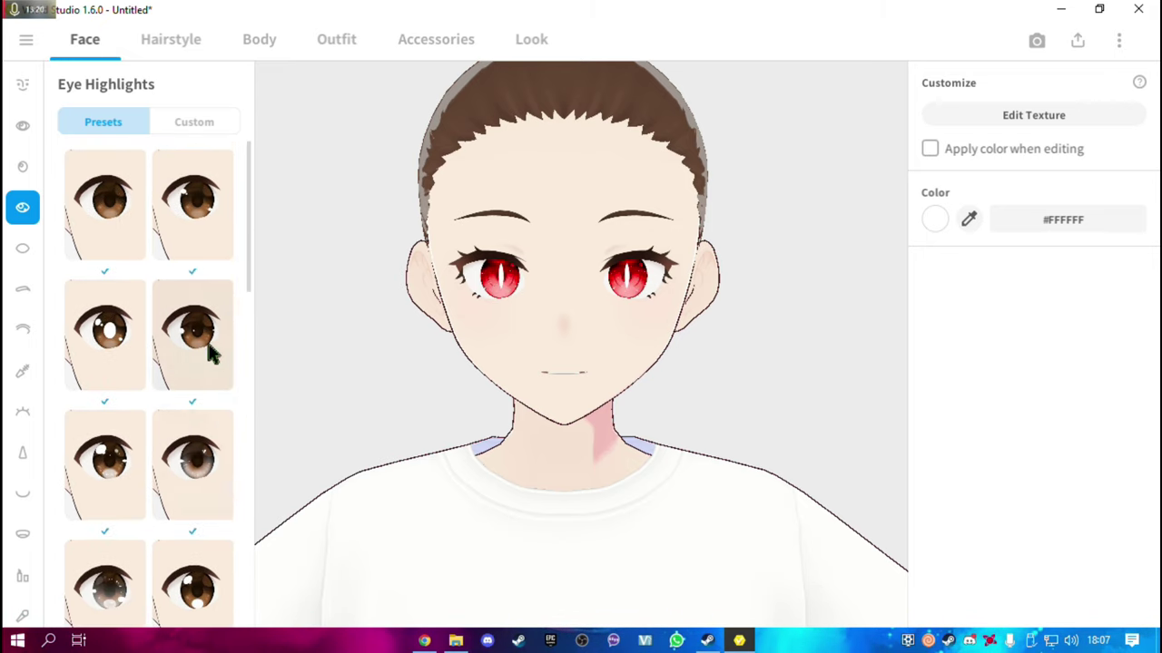
pyautogui.click(195, 207)
pyautogui.scroll(3, 635, 291)
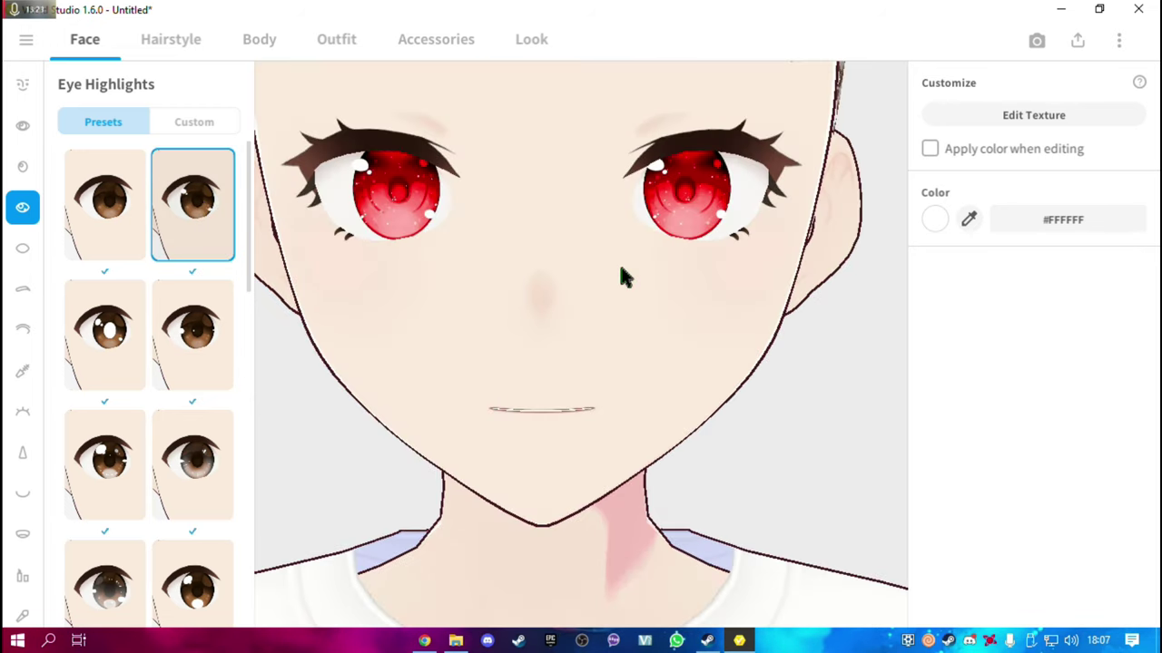
pyautogui.scroll(-1, 556, 231)
pyautogui.scroll(1, 558, 229)
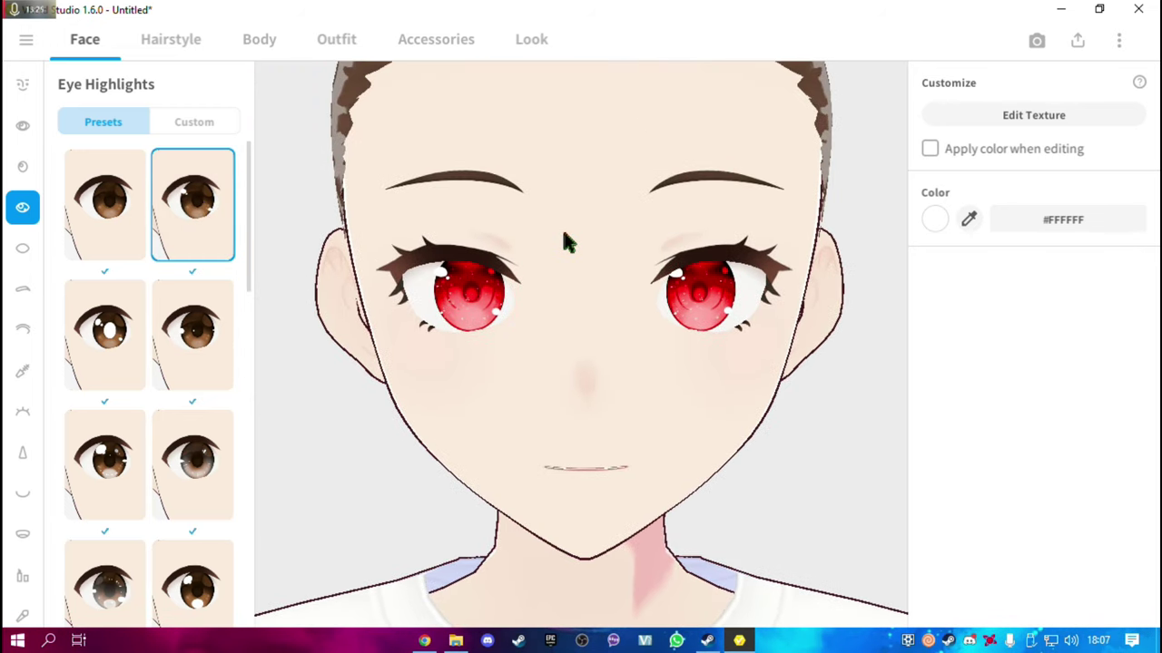
pyautogui.click(21, 252)
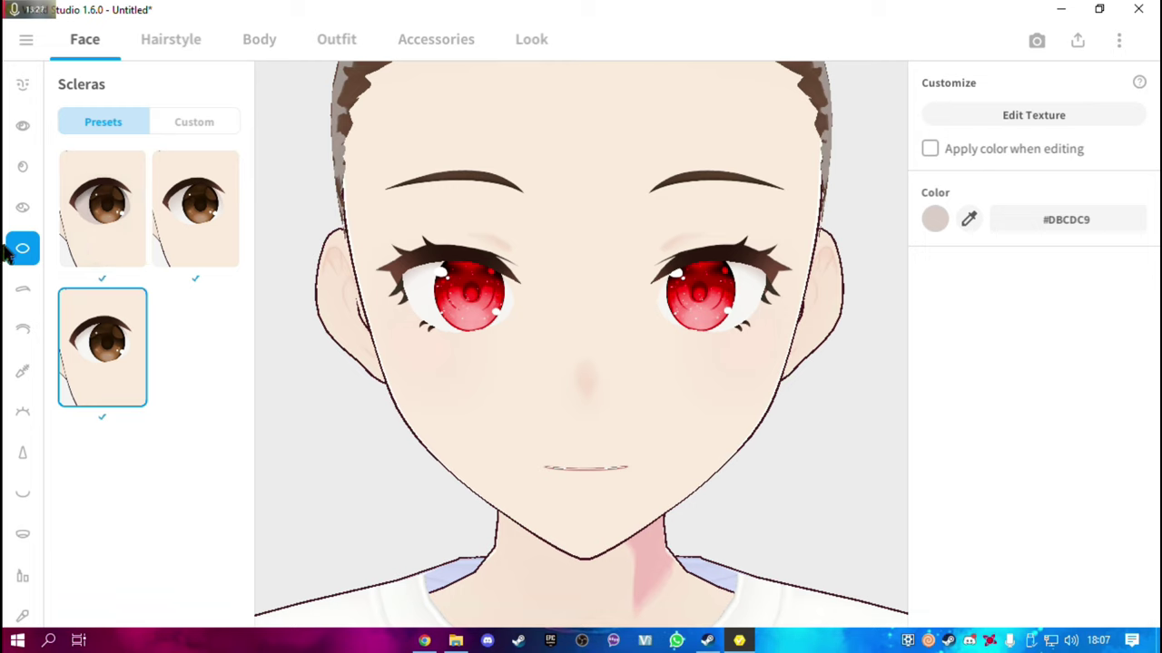
# Compare the sclera styles and settle on the first one
pyautogui.click(222, 231)
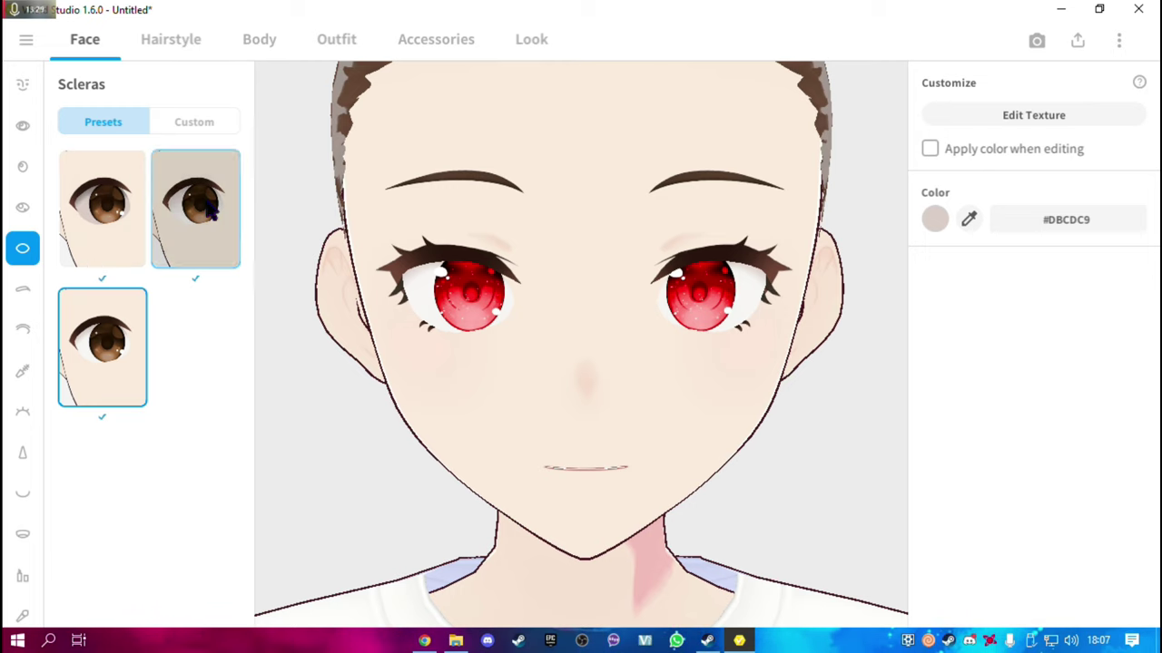
pyautogui.click(130, 340)
pyautogui.click(114, 226)
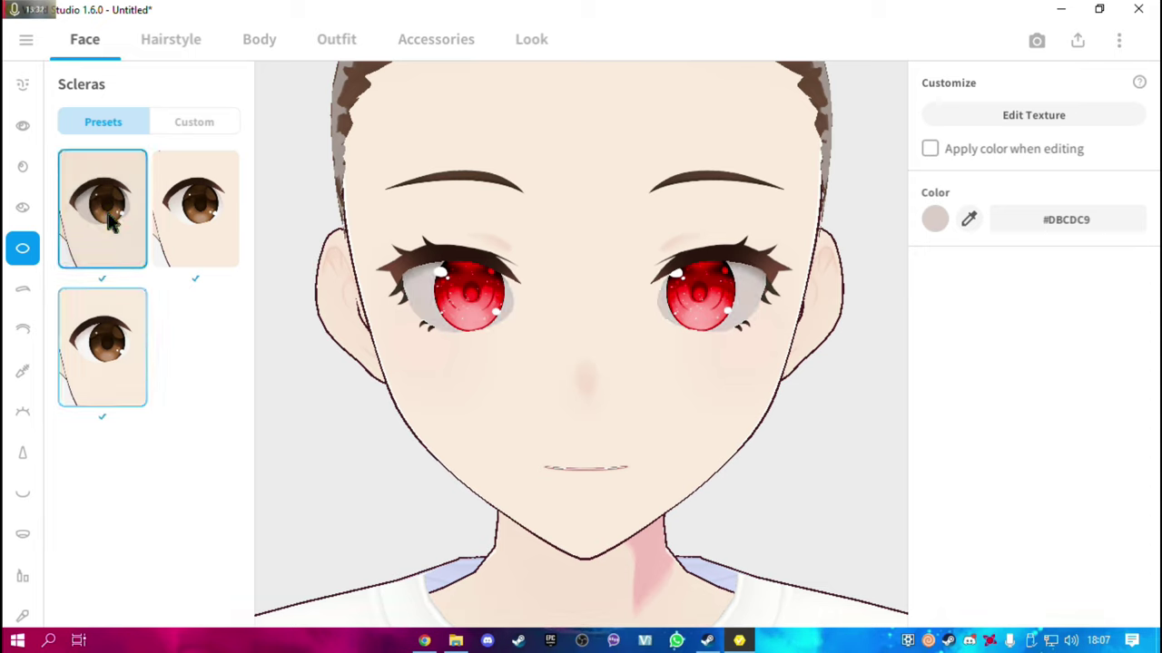
pyautogui.click(118, 345)
pyautogui.click(168, 227)
pyautogui.click(118, 227)
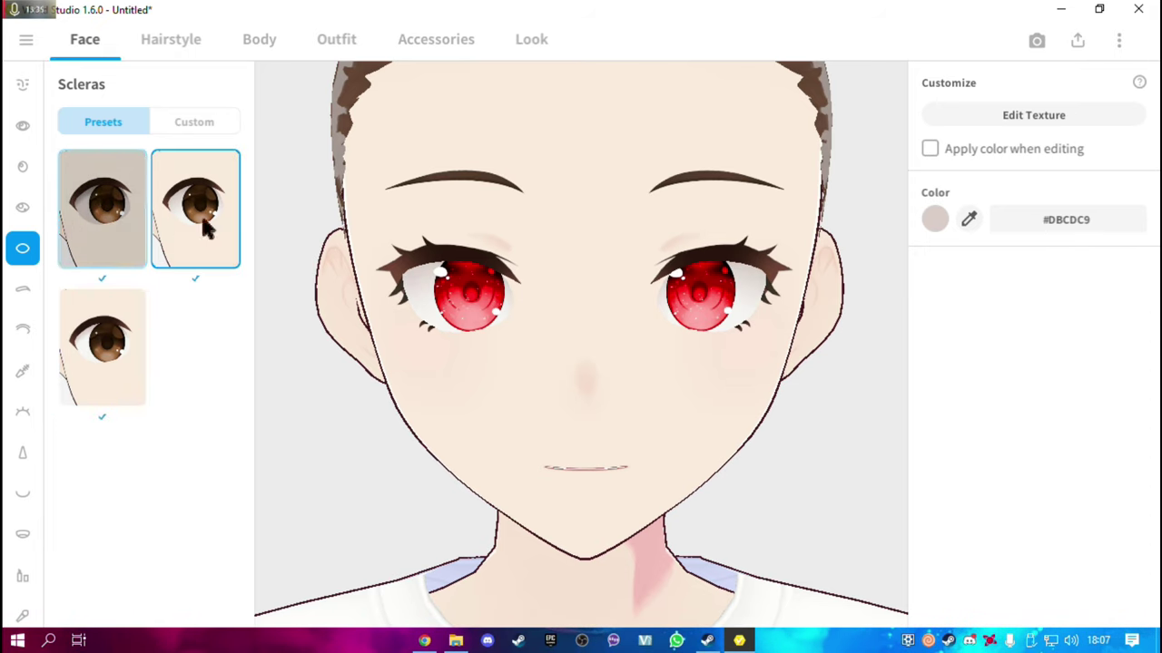
# Make the scleras pure white (#FFFFFF) after briefly trying black
pyautogui.click(935, 221)
pyautogui.moveTo(876, 304); pyautogui.dragTo(938, 377)
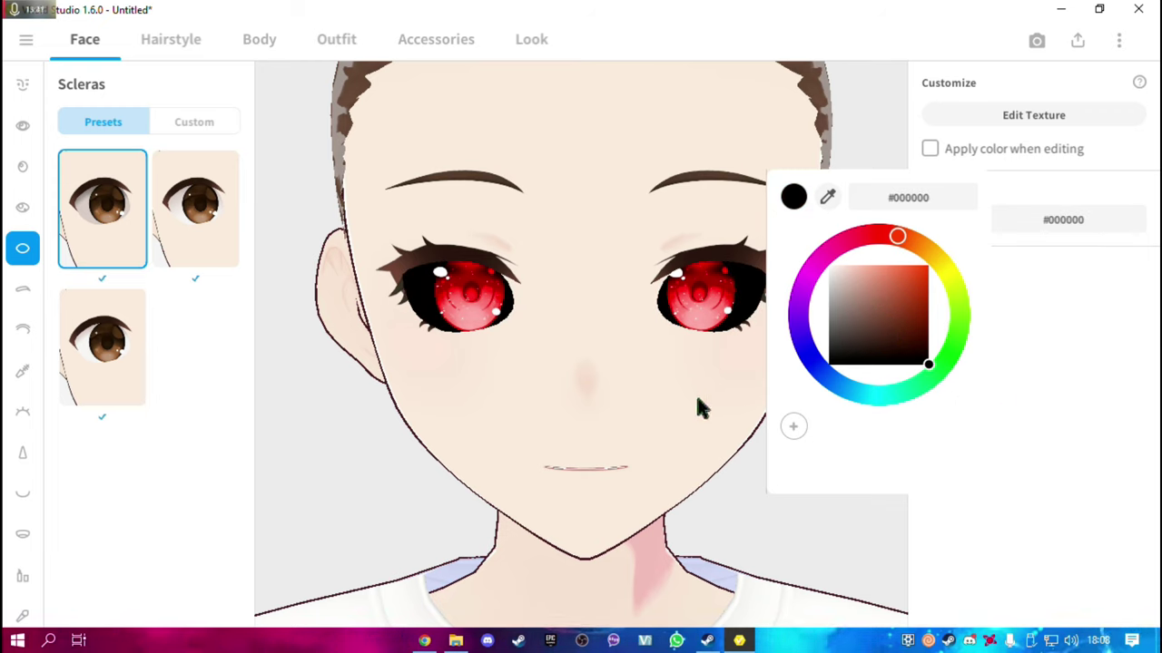
pyautogui.click(686, 419)
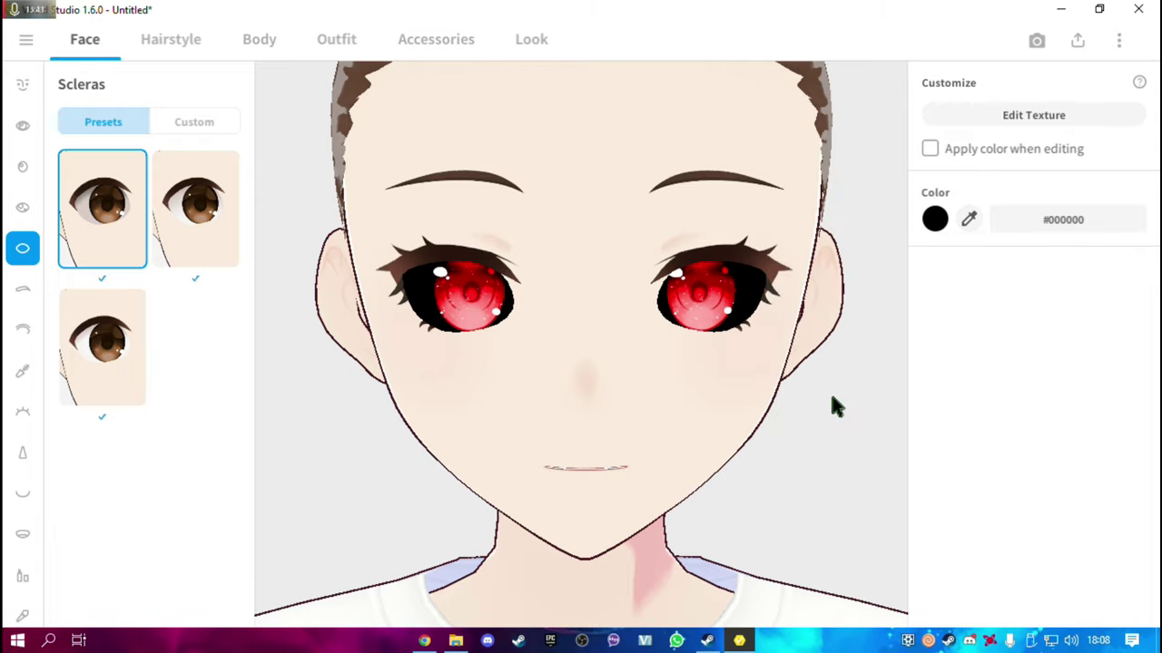
pyautogui.moveTo(851, 393)
pyautogui.mouseDown()
pyautogui.moveTo(809, 393)
pyautogui.moveTo(826, 387)
pyautogui.mouseUp()
pyautogui.click(936, 221)
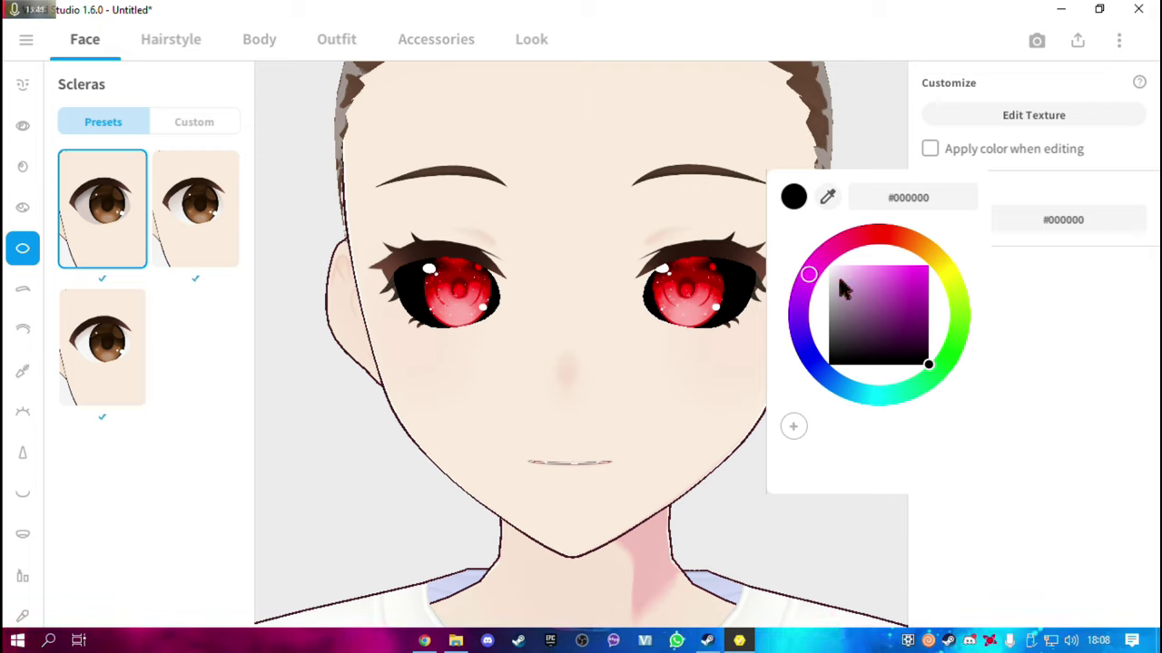
pyautogui.moveTo(836, 275); pyautogui.dragTo(812, 246)
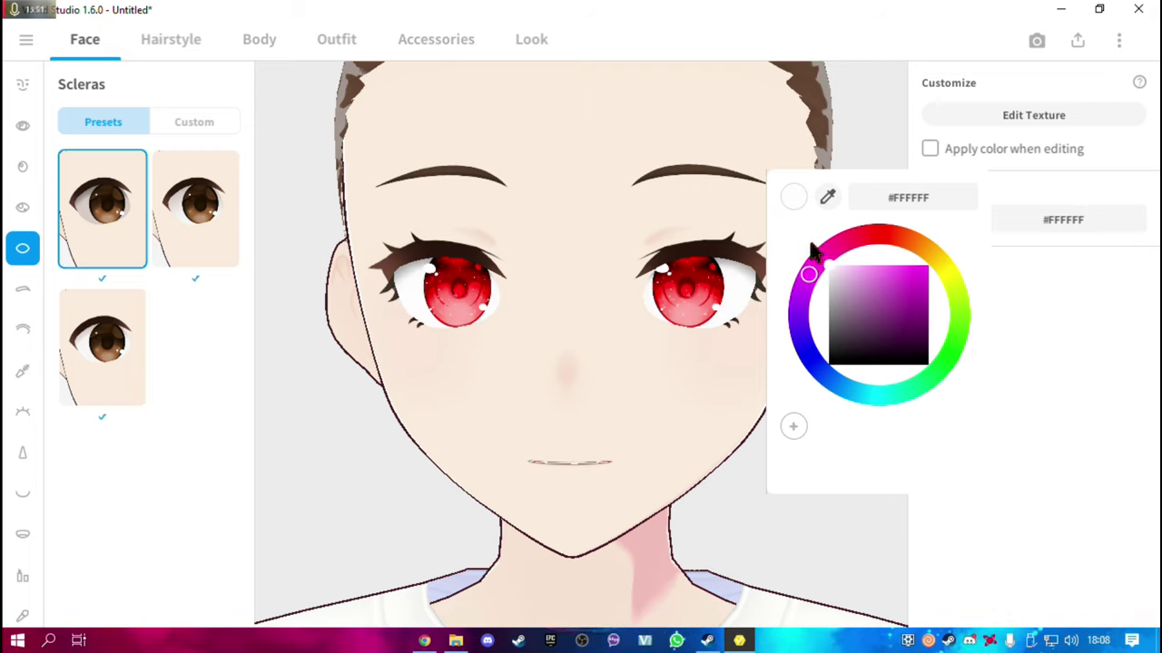
pyautogui.click(1074, 338)
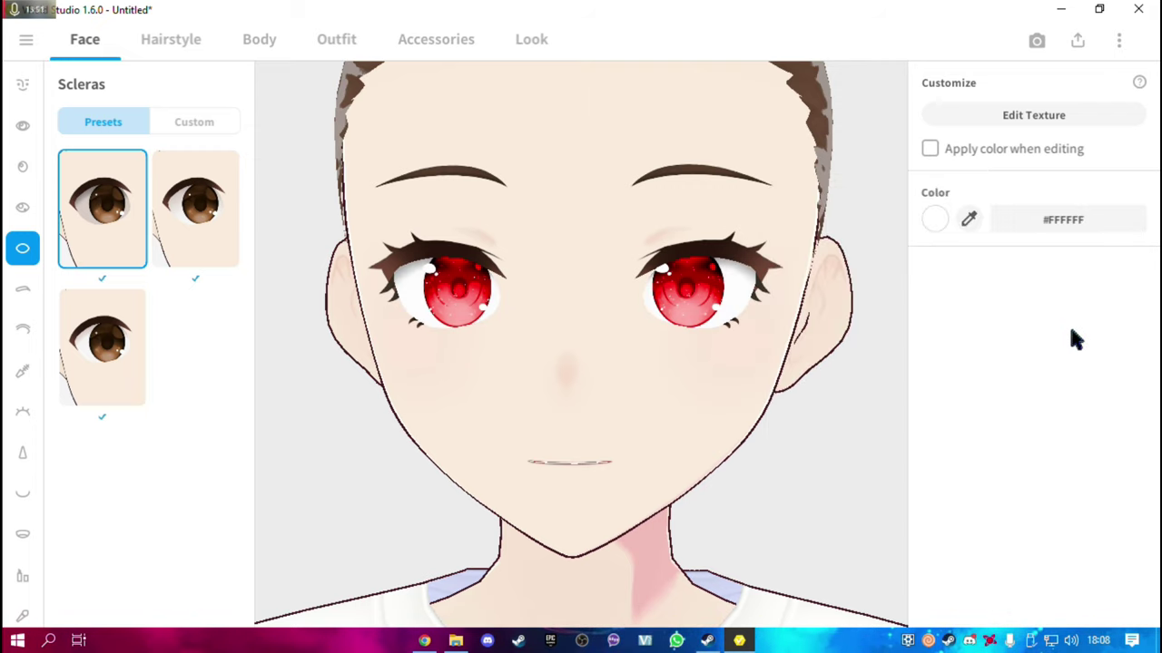
# Switch the eyebrows to a different eyebrow shape preset
pyautogui.click(24, 293)
pyautogui.scroll(-2, 164, 471)
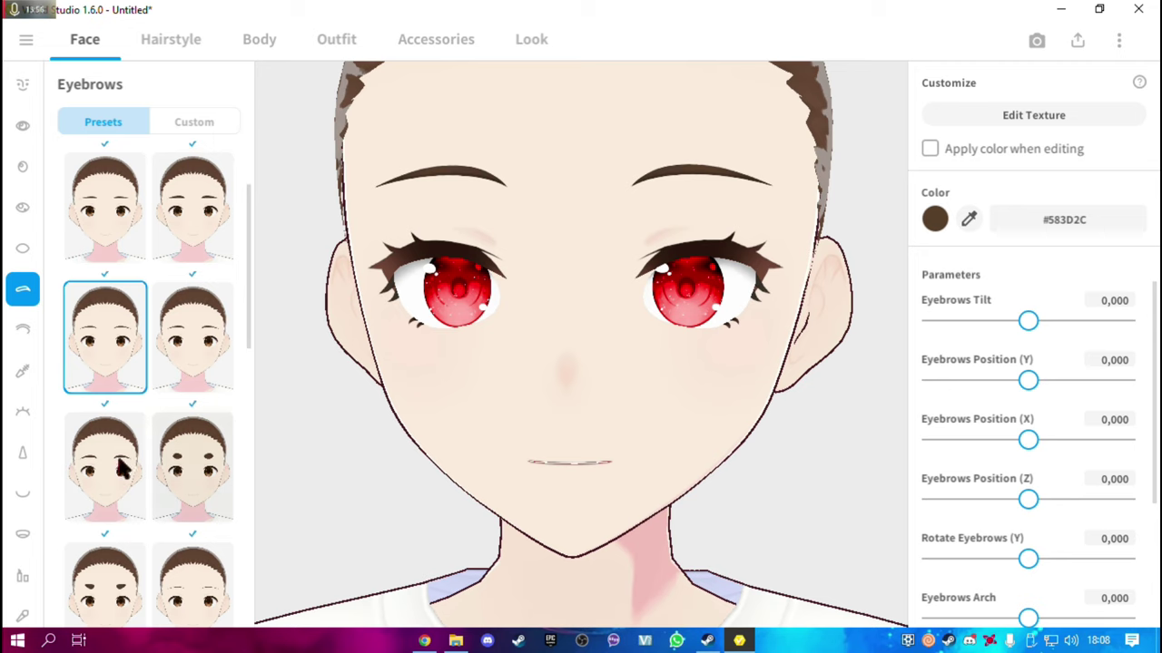
pyautogui.click(124, 468)
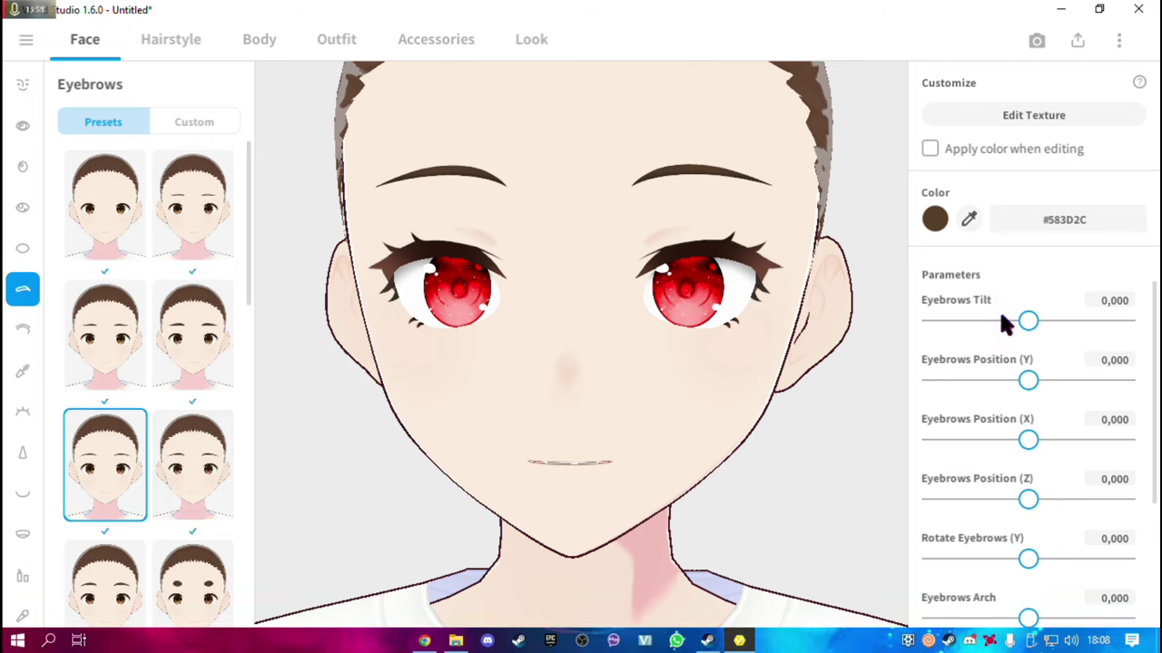
# Tilt the eyebrows to -0.423, colour them red #E6000B, and lower them to Y -0.960
pyautogui.moveTo(1027, 322); pyautogui.dragTo(987, 323)
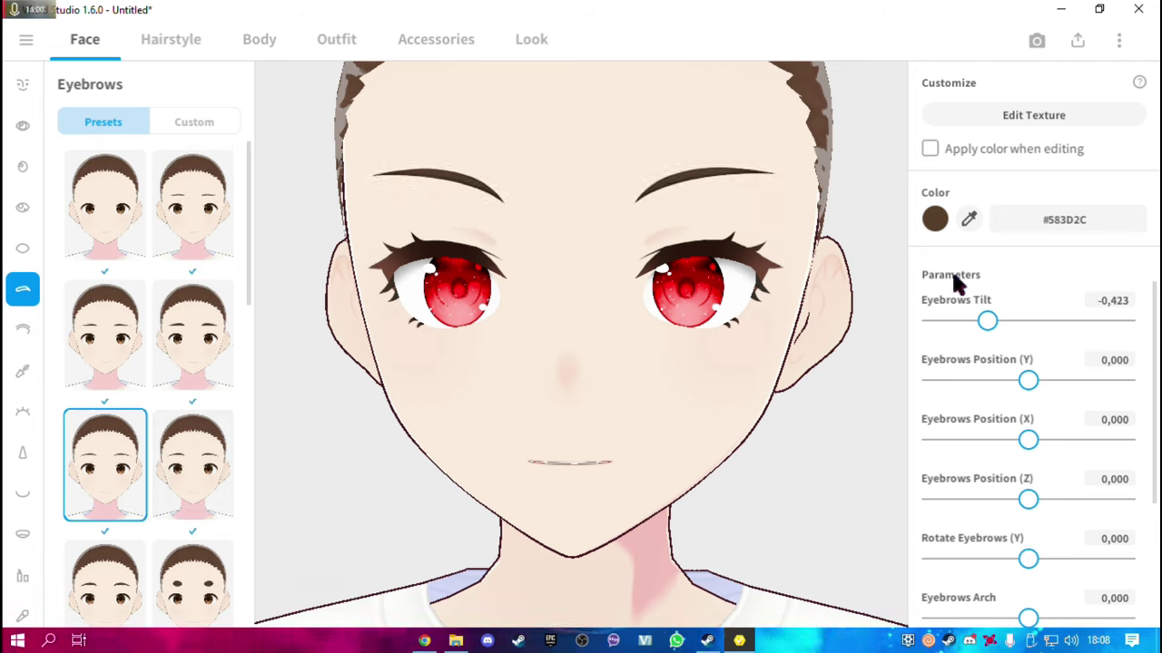
pyautogui.click(934, 220)
pyautogui.moveTo(910, 241); pyautogui.dragTo(877, 234)
pyautogui.moveTo(893, 283)
pyautogui.mouseDown()
pyautogui.moveTo(940, 267)
pyautogui.moveTo(944, 278)
pyautogui.mouseUp()
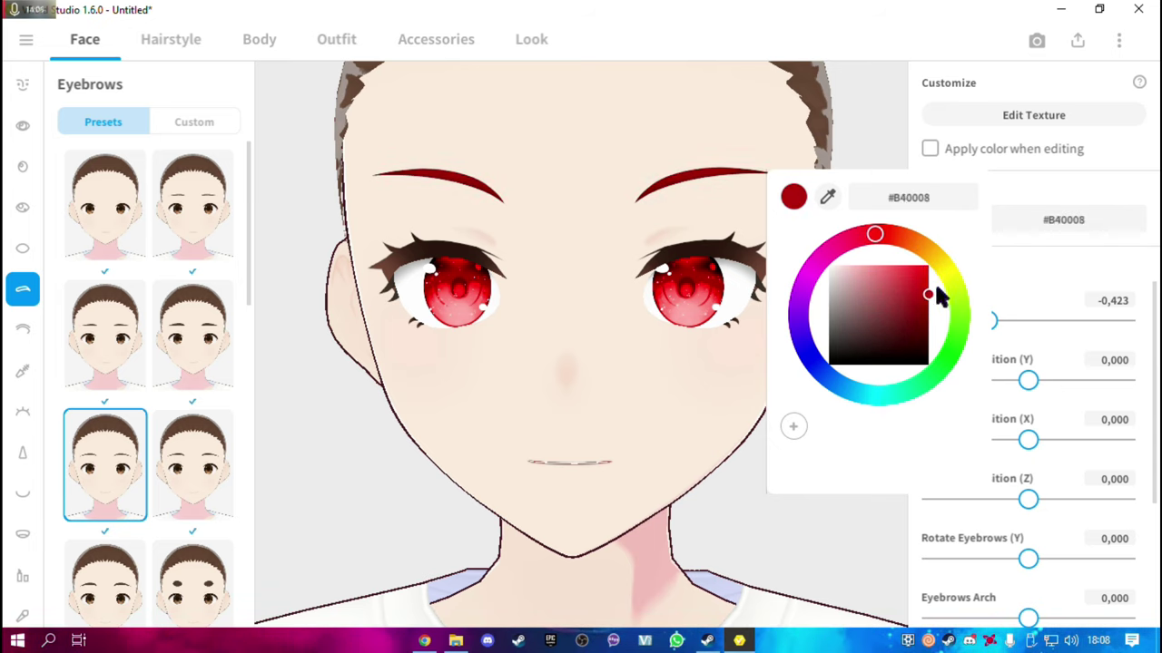
pyautogui.click(892, 547)
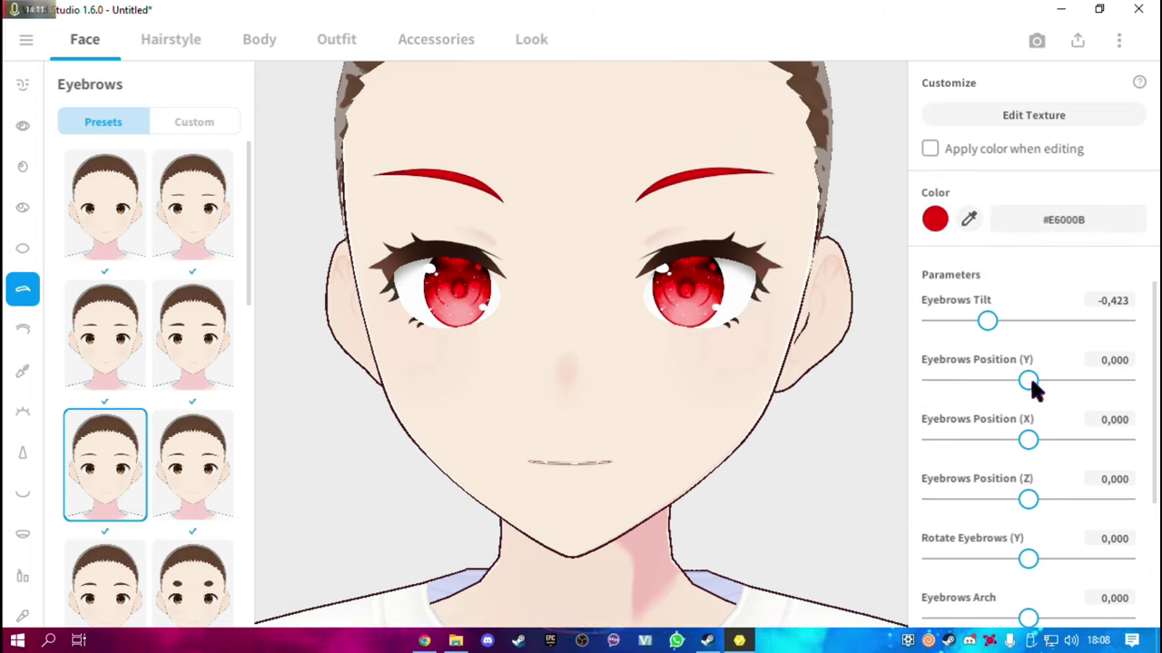
pyautogui.moveTo(1030, 382)
pyautogui.mouseDown()
pyautogui.moveTo(1044, 388)
pyautogui.moveTo(936, 384)
pyautogui.mouseUp()
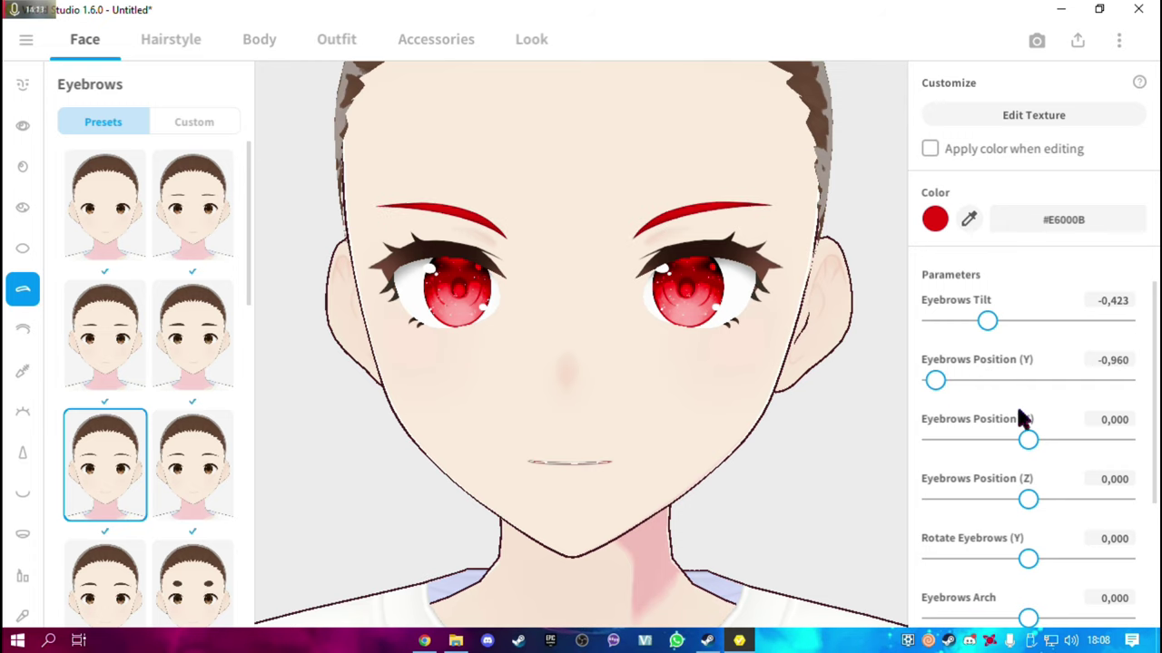
# Try a couple of eyelid styles, then revert to the original eyelid preset
pyautogui.click(27, 335)
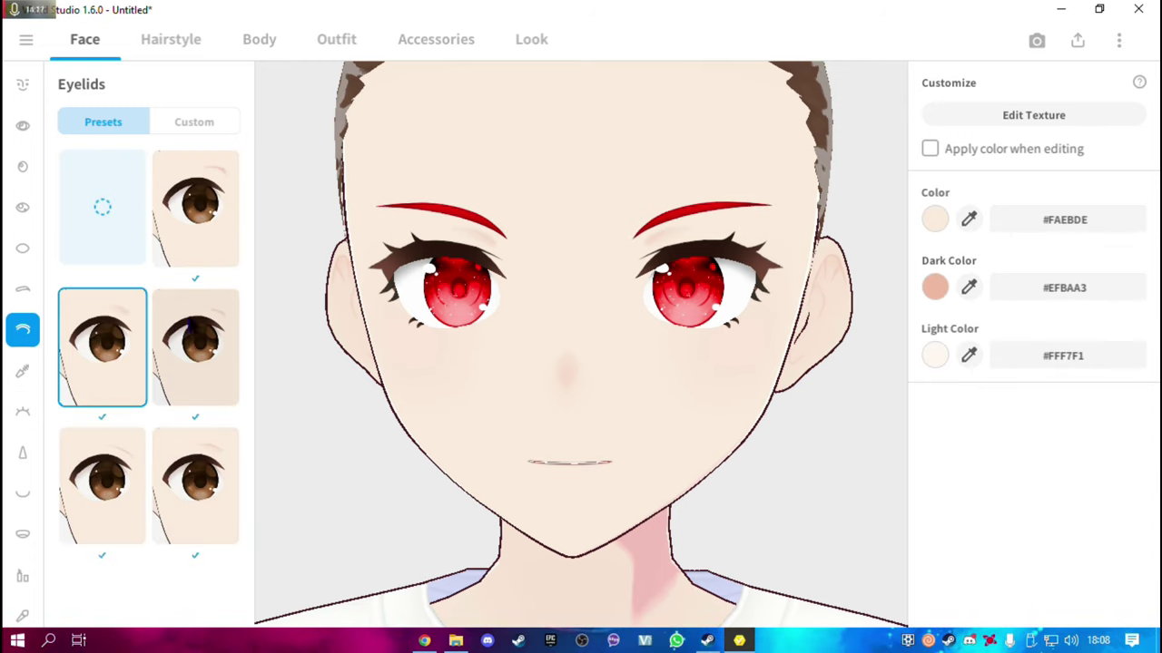
pyautogui.click(214, 372)
pyautogui.click(211, 477)
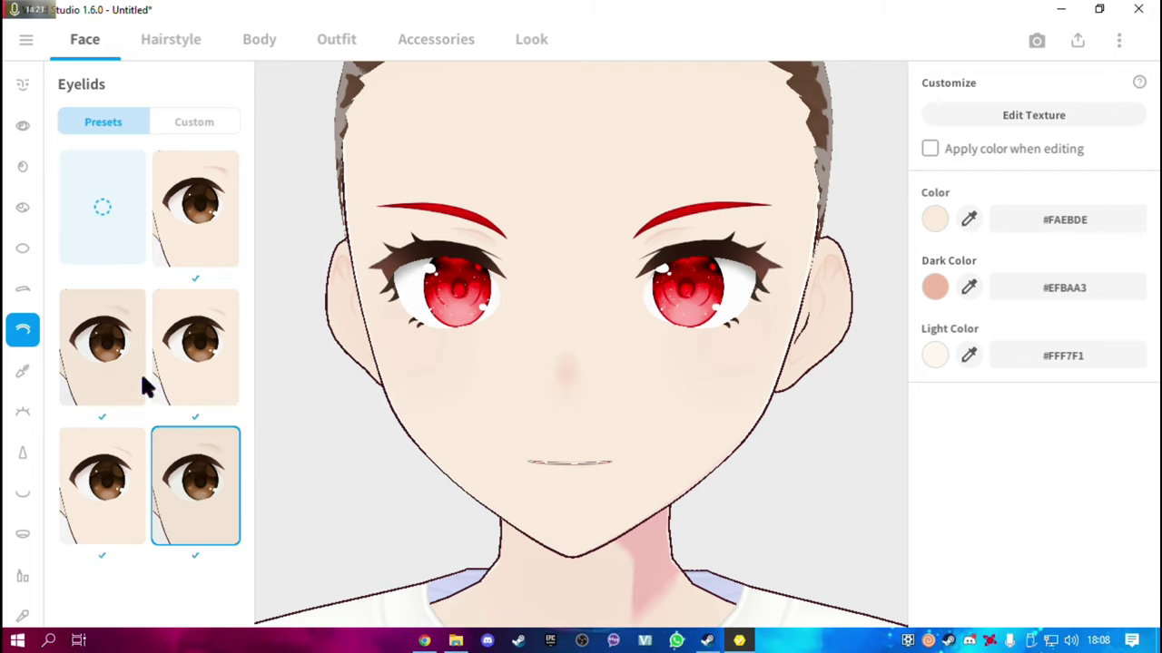
pyautogui.click(99, 208)
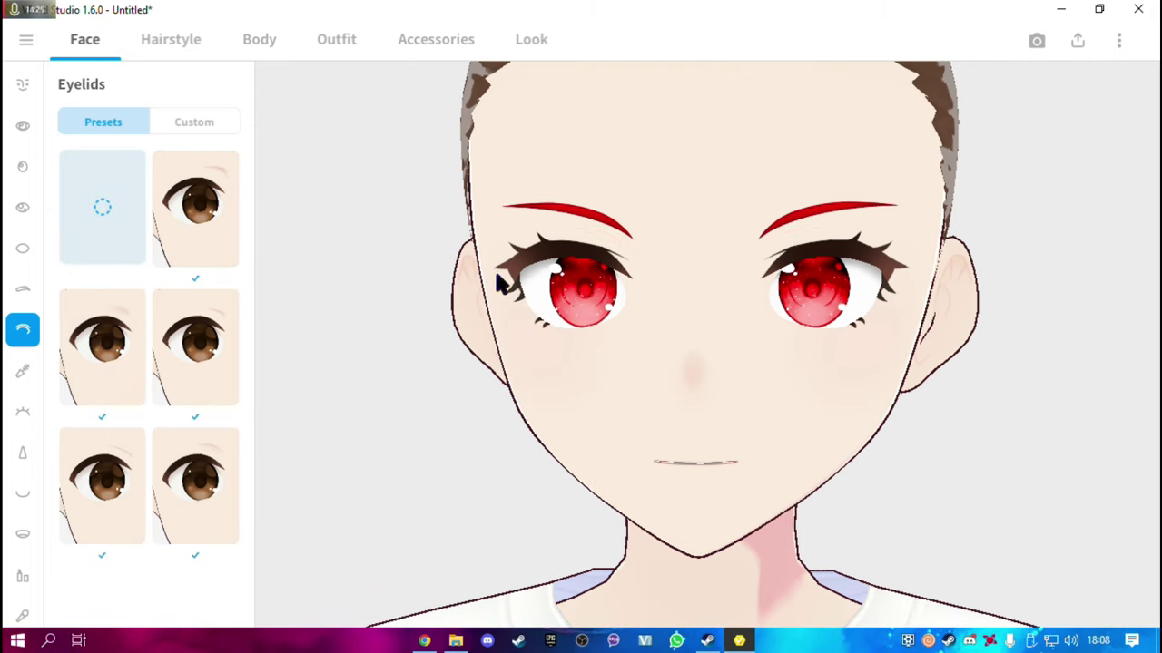
# Switch the eyeliner to the top-right eyeliner preset
pyautogui.click(47, 370)
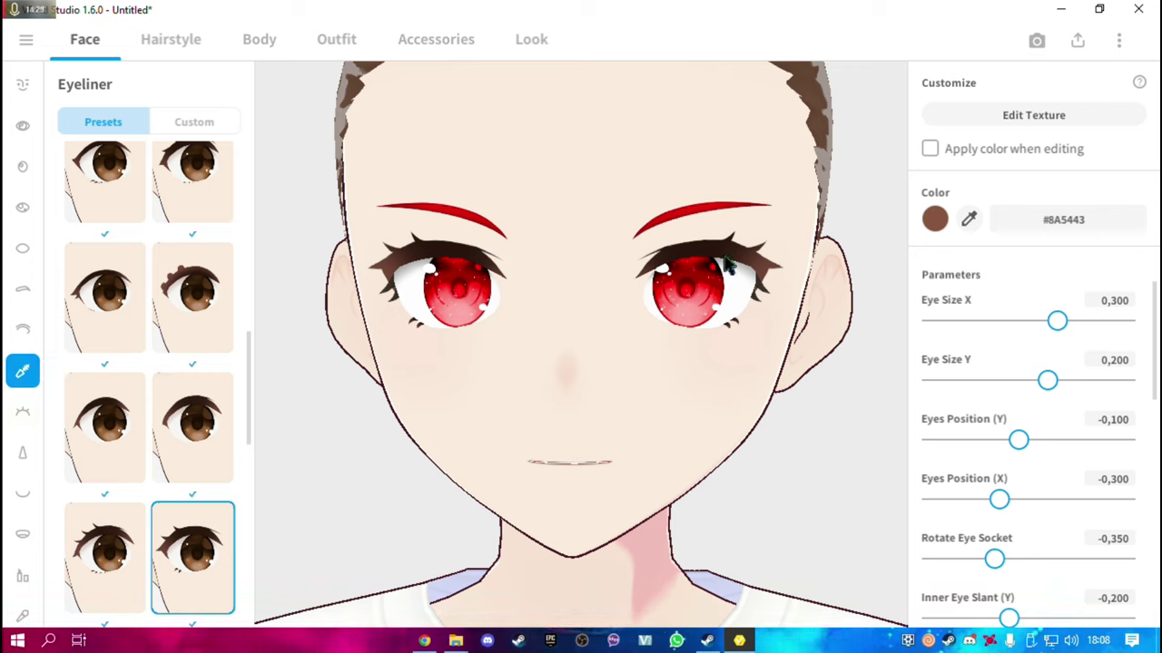
pyautogui.scroll(2, 175, 356)
pyautogui.scroll(3, 174, 356)
pyautogui.scroll(3, 174, 356)
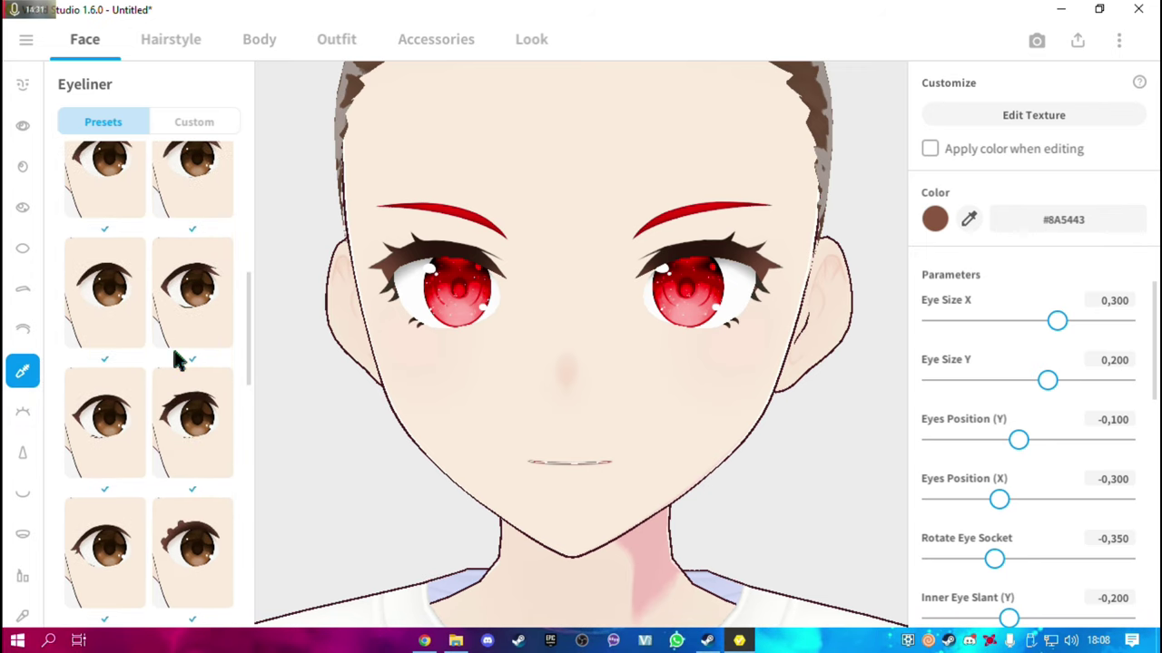
pyautogui.scroll(3, 178, 360)
pyautogui.scroll(-2, 178, 360)
pyautogui.scroll(-2, 174, 358)
pyautogui.scroll(-2, 189, 355)
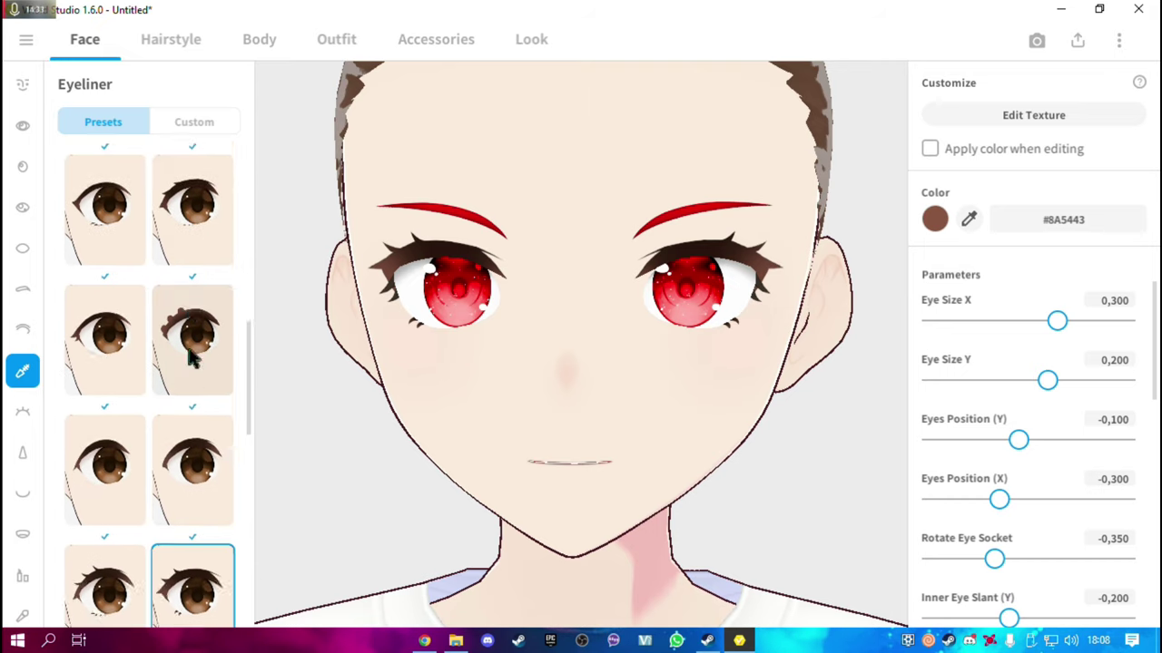
pyautogui.scroll(-2, 191, 368)
pyautogui.scroll(-2, 194, 399)
pyautogui.scroll(-2, 198, 435)
pyautogui.scroll(-2, 200, 454)
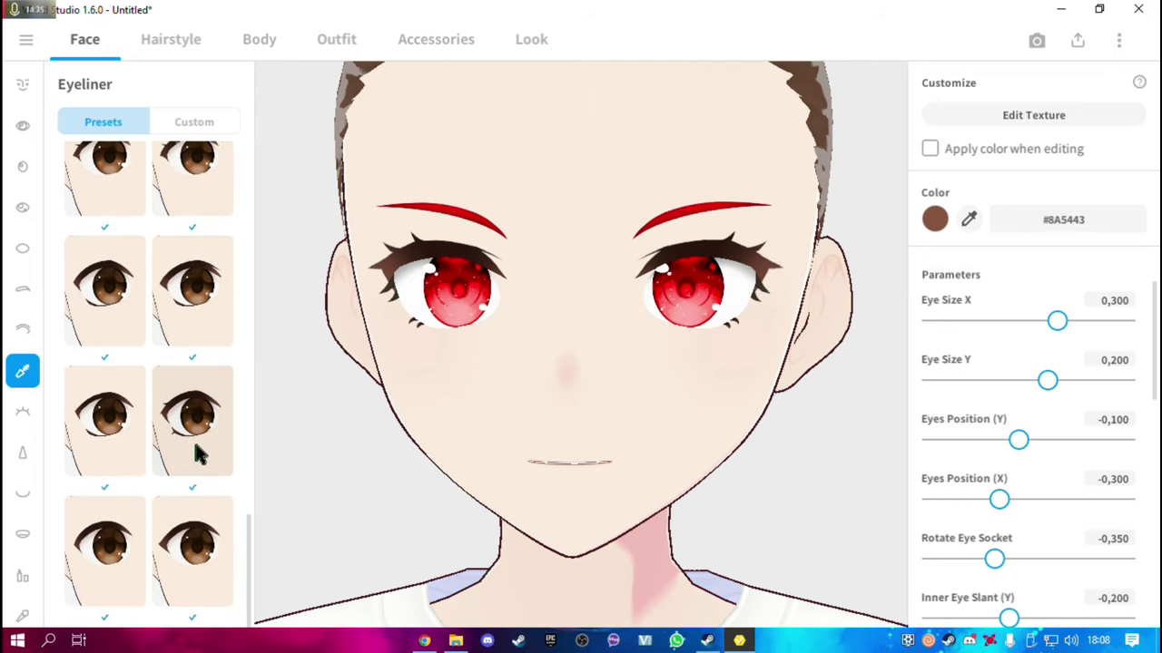
pyautogui.scroll(1, 200, 453)
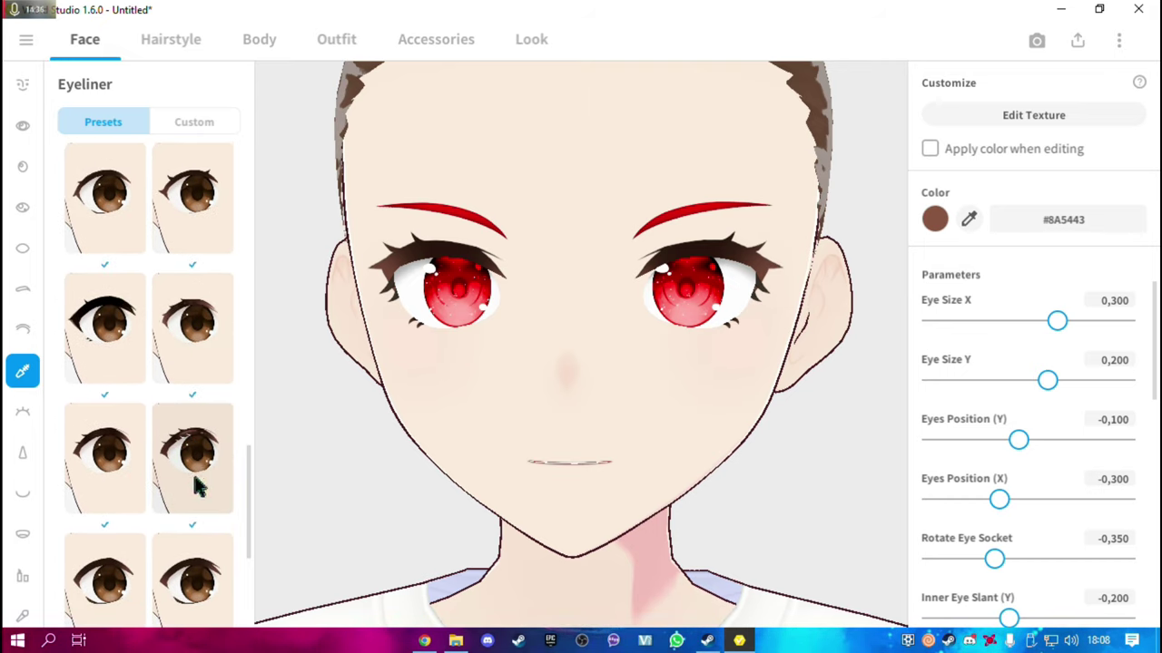
pyautogui.scroll(3, 200, 487)
pyautogui.click(223, 245)
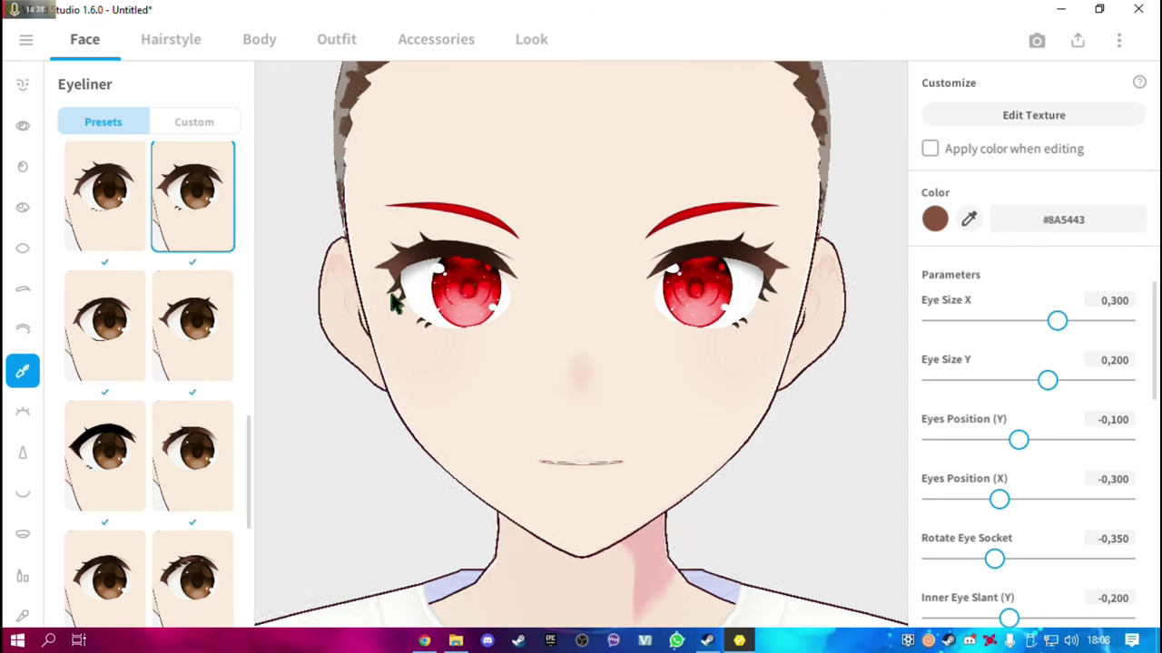
# Colour the eyeliner red (#FF0022)
pyautogui.click(936, 219)
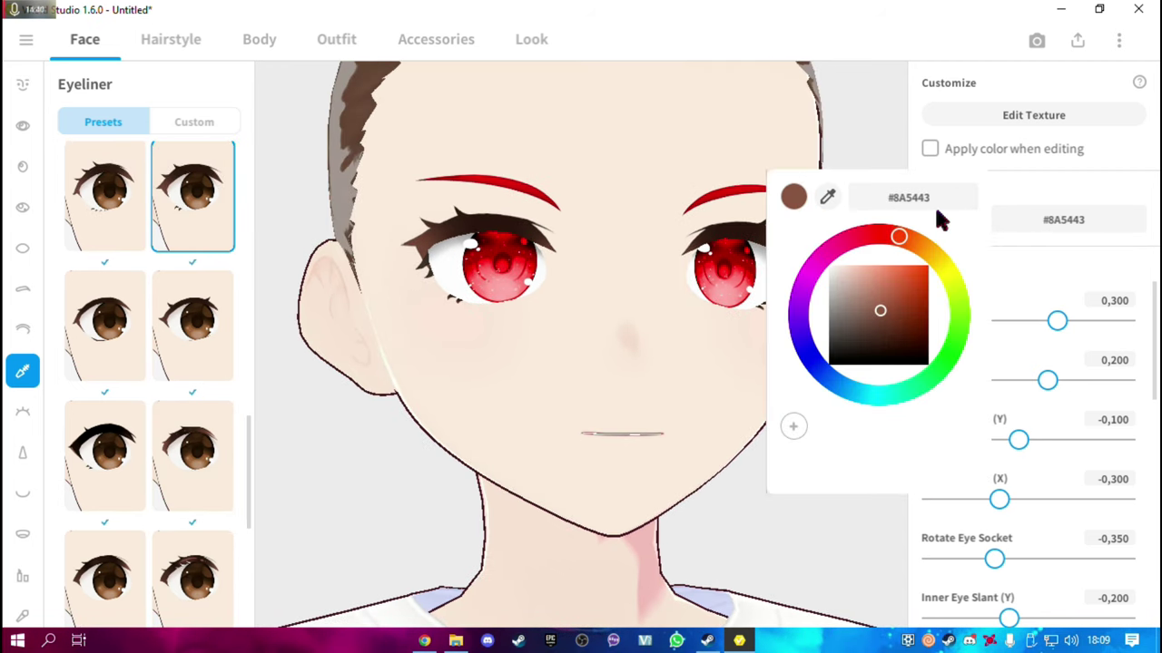
pyautogui.moveTo(899, 237); pyautogui.dragTo(867, 235)
pyautogui.click(928, 266)
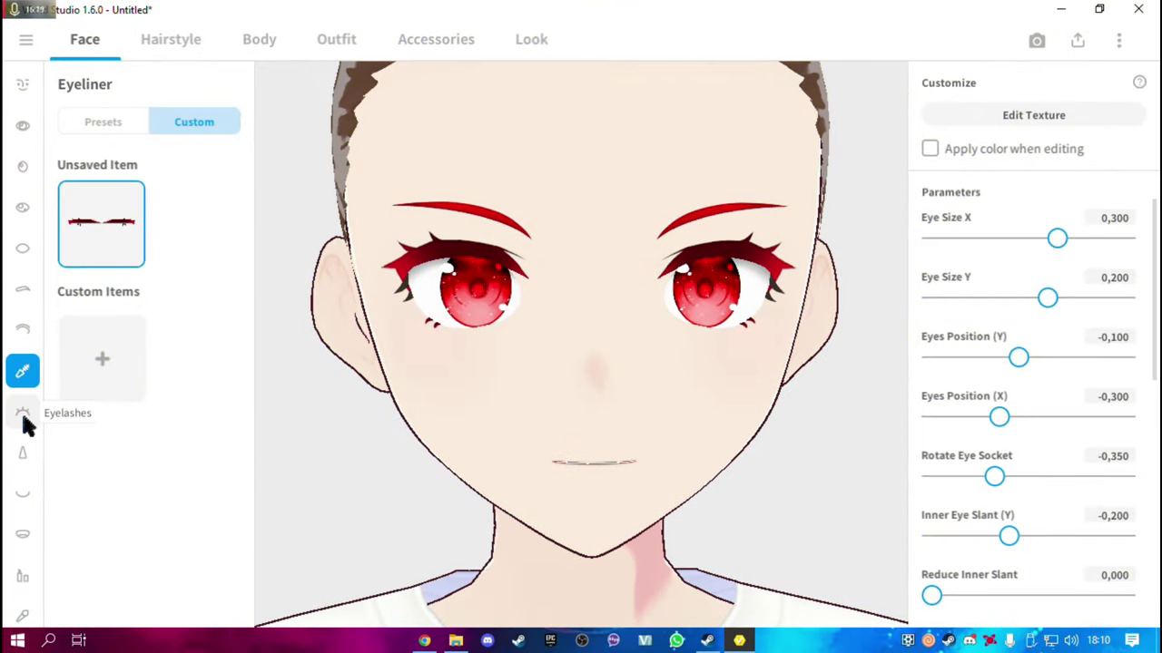
# Compare eyelash presets and choose the spikier second eyelash style
pyautogui.click(23, 416)
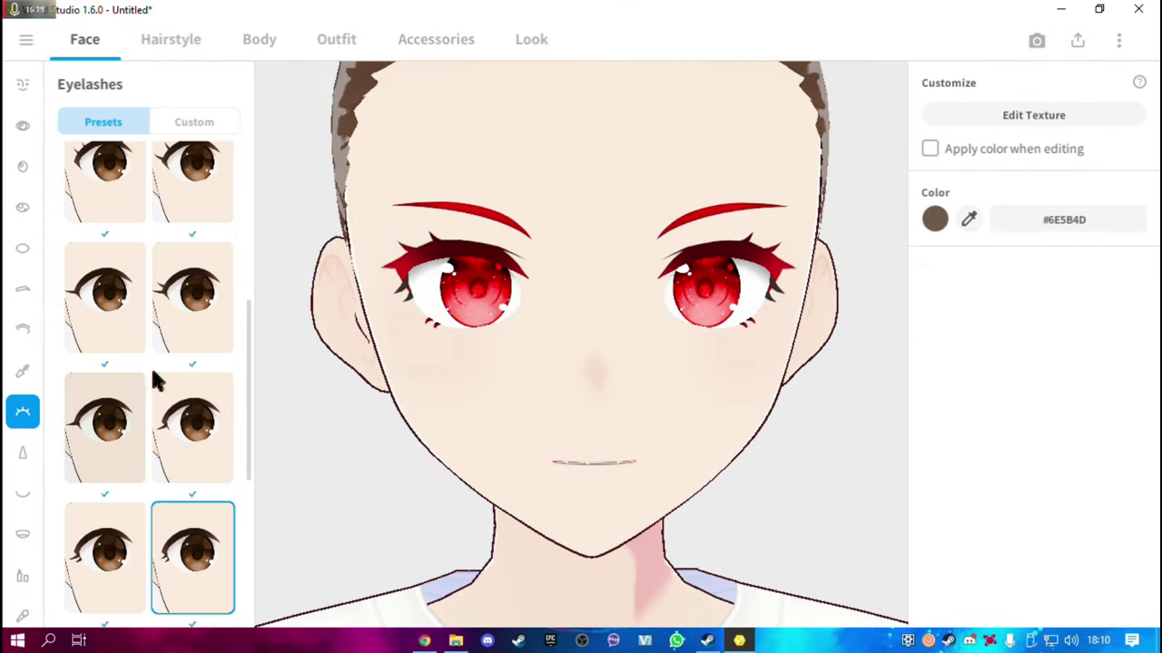
pyautogui.scroll(-1, 172, 386)
pyautogui.scroll(-1, 182, 399)
pyautogui.scroll(-2, 186, 431)
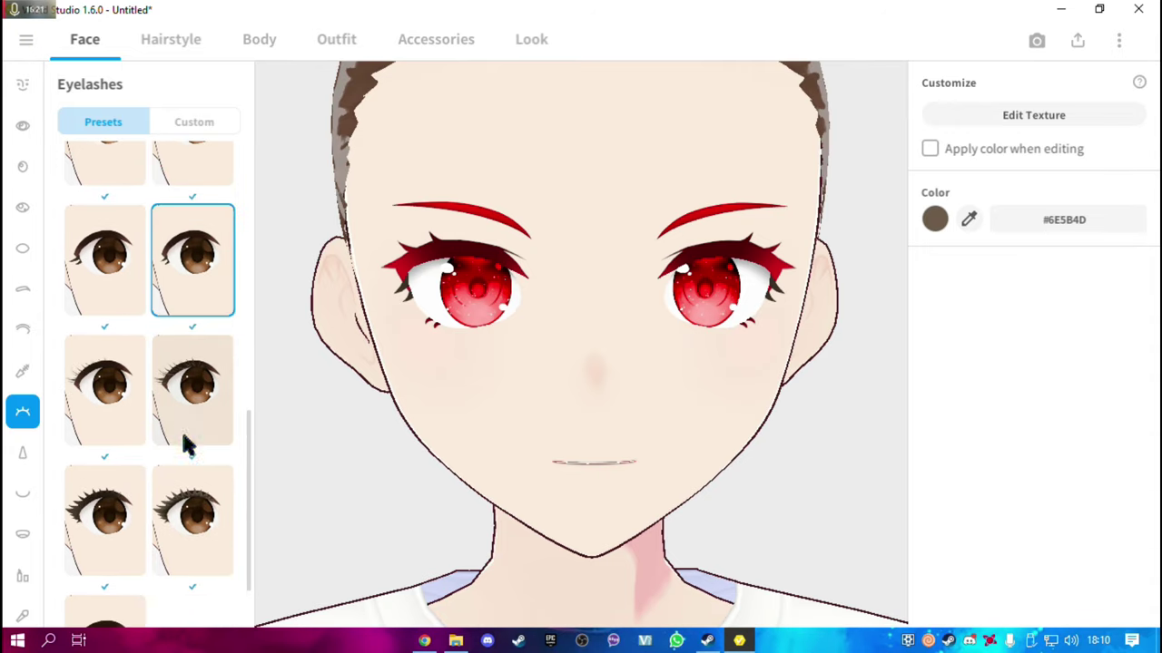
pyautogui.scroll(-1, 193, 481)
pyautogui.click(195, 487)
pyautogui.moveTo(495, 422)
pyautogui.mouseDown()
pyautogui.moveTo(448, 417)
pyautogui.moveTo(479, 417)
pyautogui.mouseUp()
pyautogui.click(104, 478)
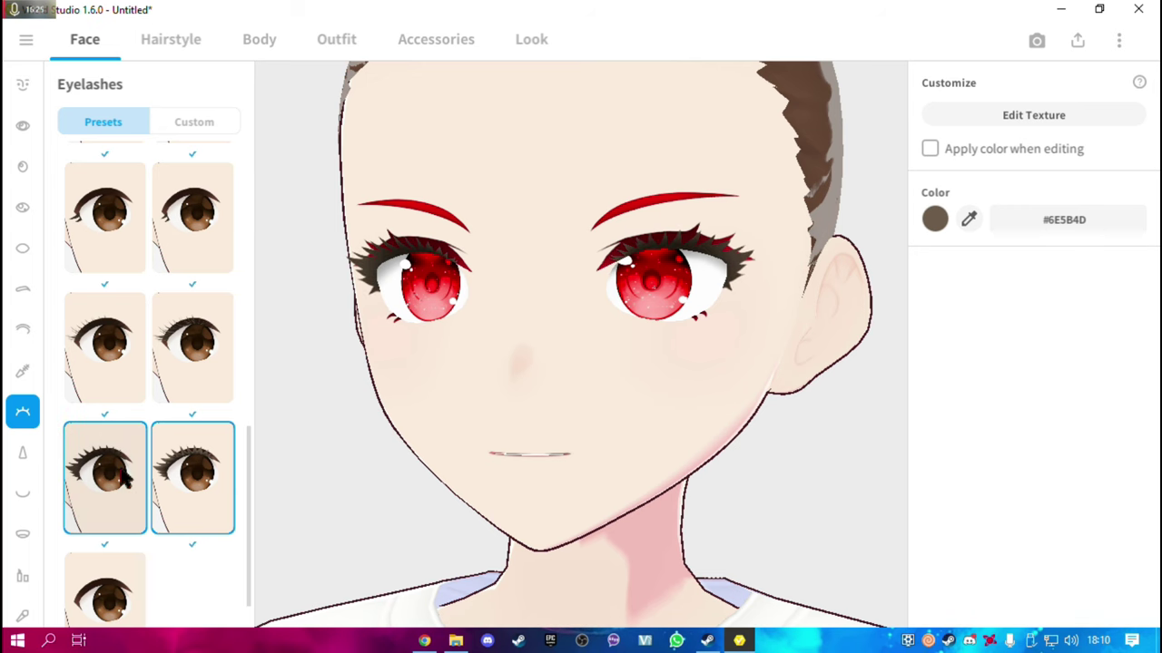
pyautogui.click(192, 478)
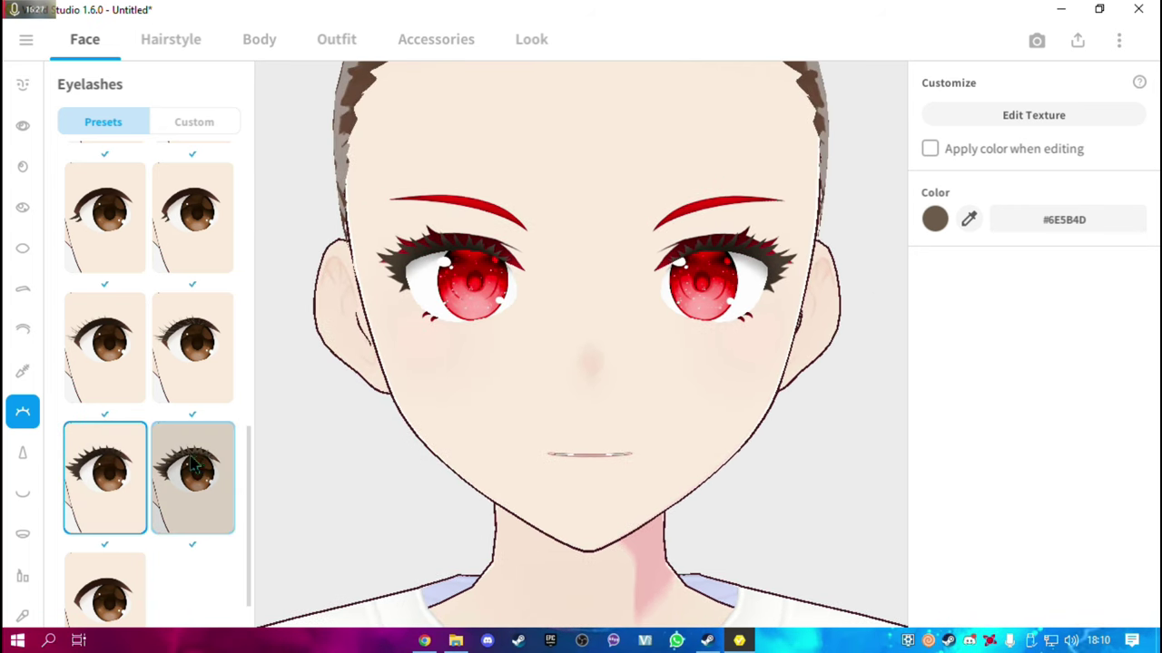
pyautogui.click(131, 472)
pyautogui.click(186, 479)
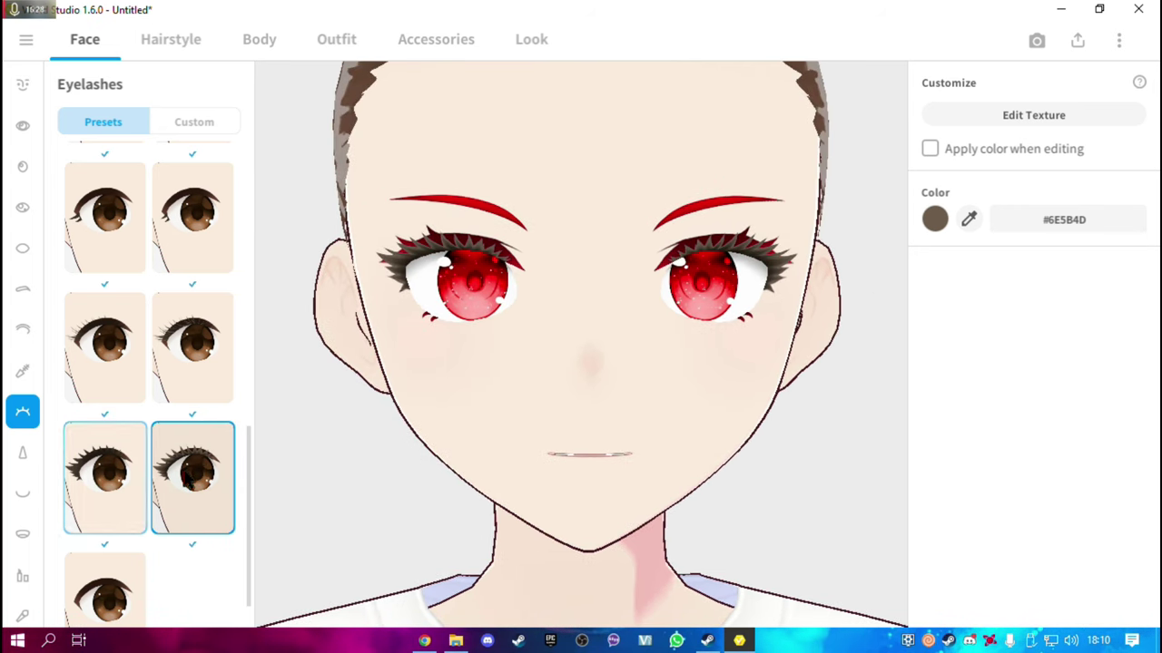
# Colour the eyelashes bright red #FF0200, checking them from several angles
pyautogui.click(932, 220)
pyautogui.click(877, 235)
pyautogui.moveTo(903, 276); pyautogui.dragTo(923, 250)
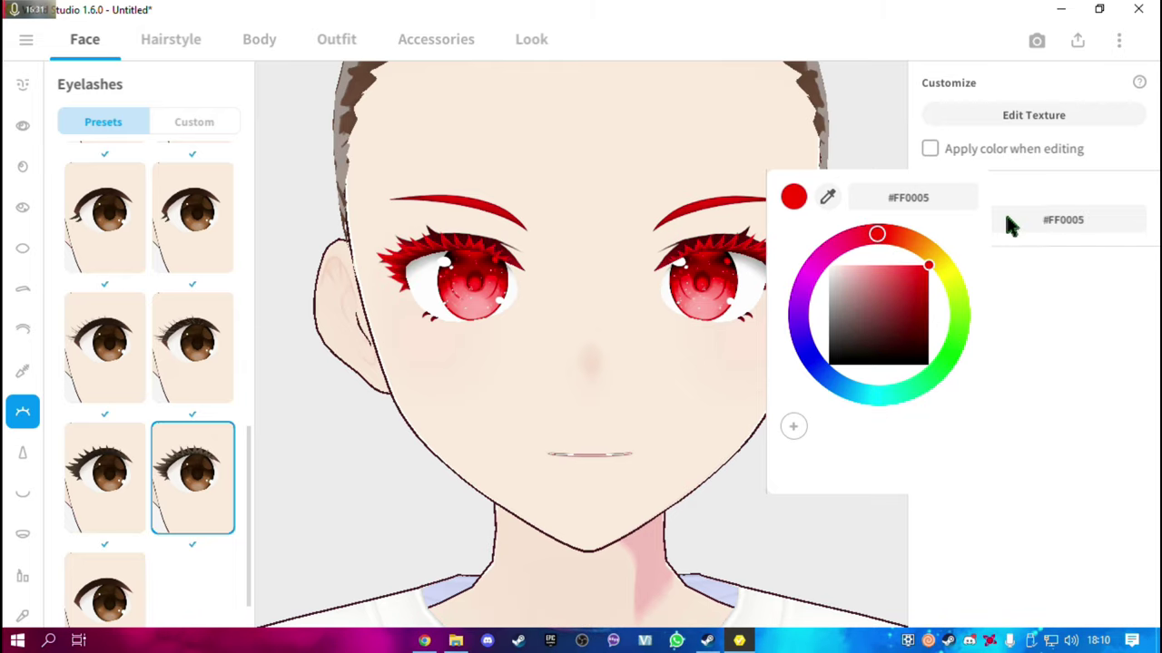
pyautogui.click(1080, 304)
pyautogui.moveTo(871, 339)
pyautogui.mouseDown()
pyautogui.moveTo(823, 347)
pyautogui.moveTo(850, 342)
pyautogui.mouseUp()
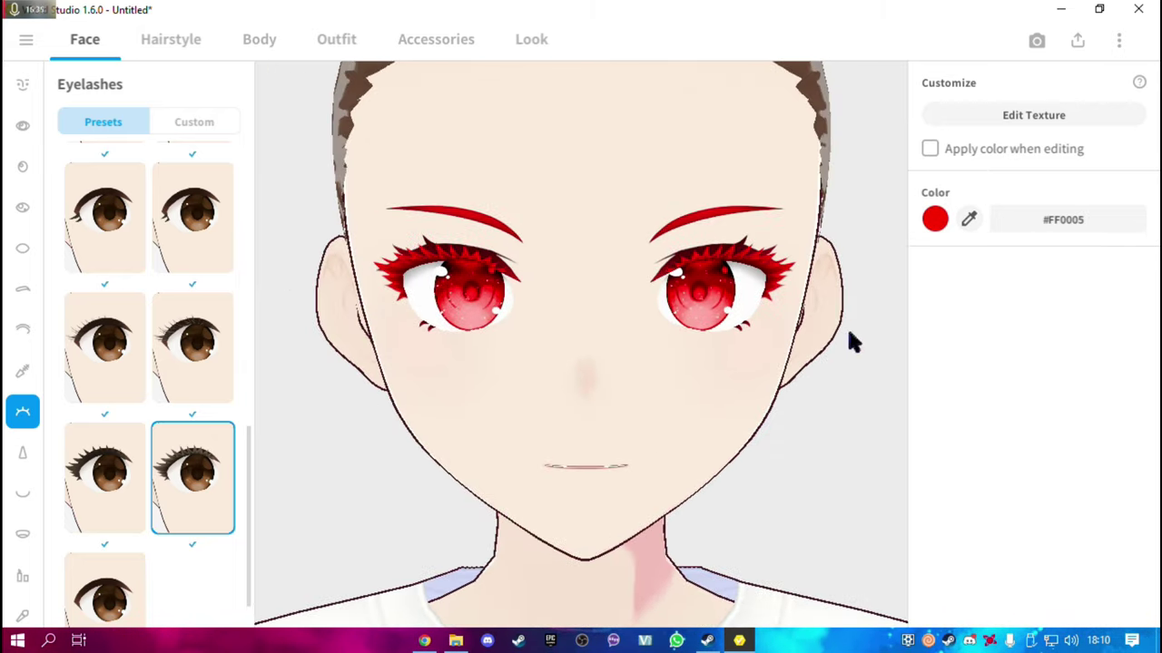
pyautogui.click(935, 218)
pyautogui.moveTo(944, 329); pyautogui.dragTo(713, 243)
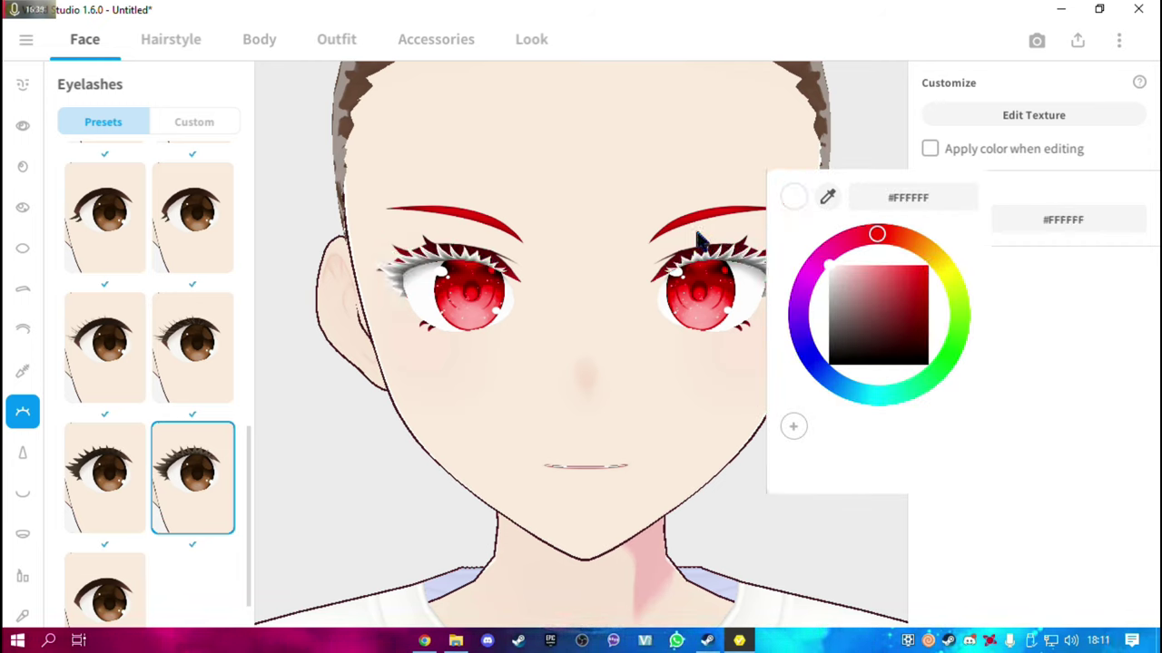
pyautogui.click(973, 363)
pyautogui.moveTo(959, 388)
pyautogui.mouseDown()
pyautogui.moveTo(717, 359)
pyautogui.moveTo(830, 364)
pyautogui.moveTo(770, 363)
pyautogui.mouseUp()
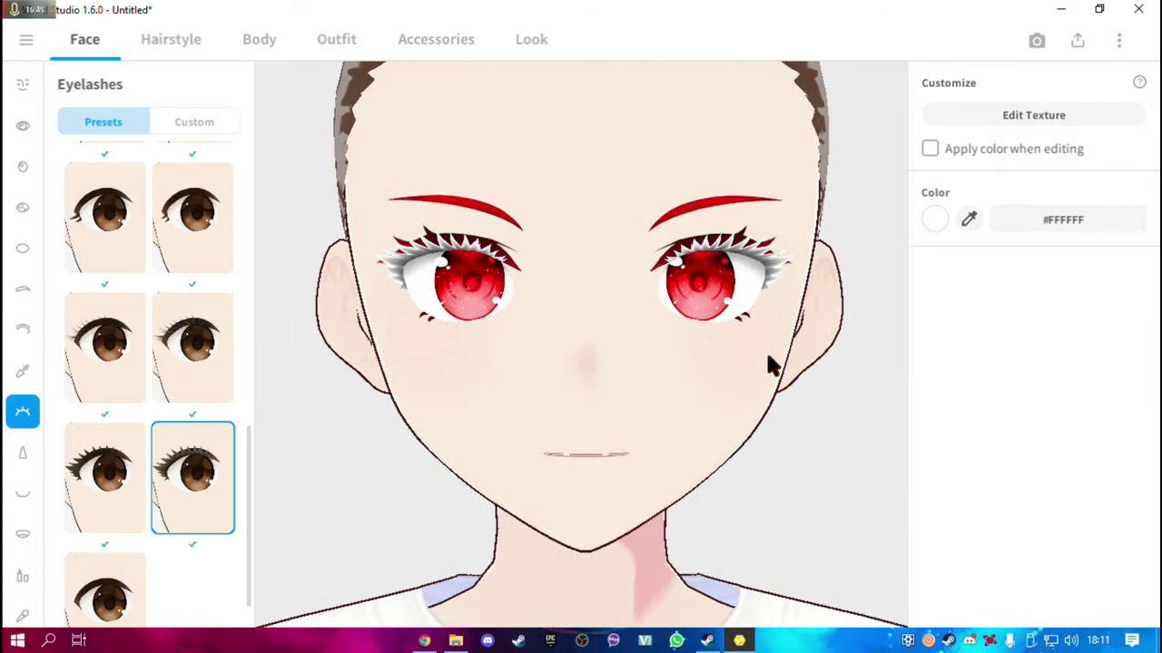
pyautogui.click(935, 220)
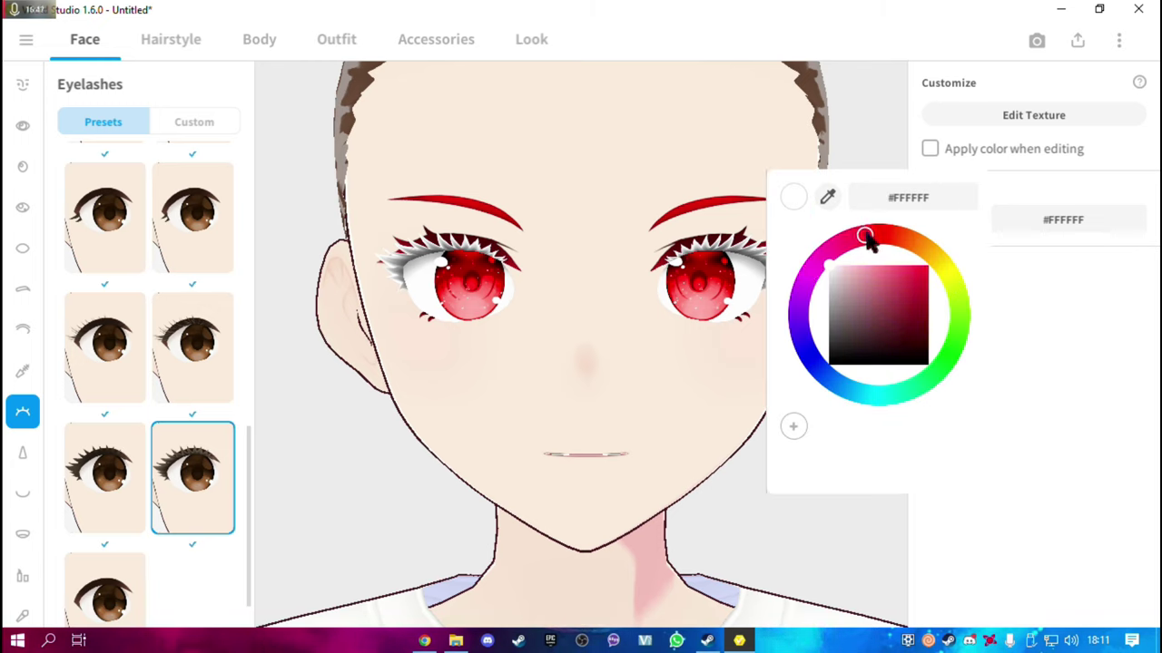
pyautogui.moveTo(853, 241); pyautogui.dragTo(905, 239)
pyautogui.moveTo(905, 280)
pyautogui.mouseDown()
pyautogui.moveTo(927, 240)
pyautogui.moveTo(885, 235)
pyautogui.mouseUp()
pyautogui.click(1030, 322)
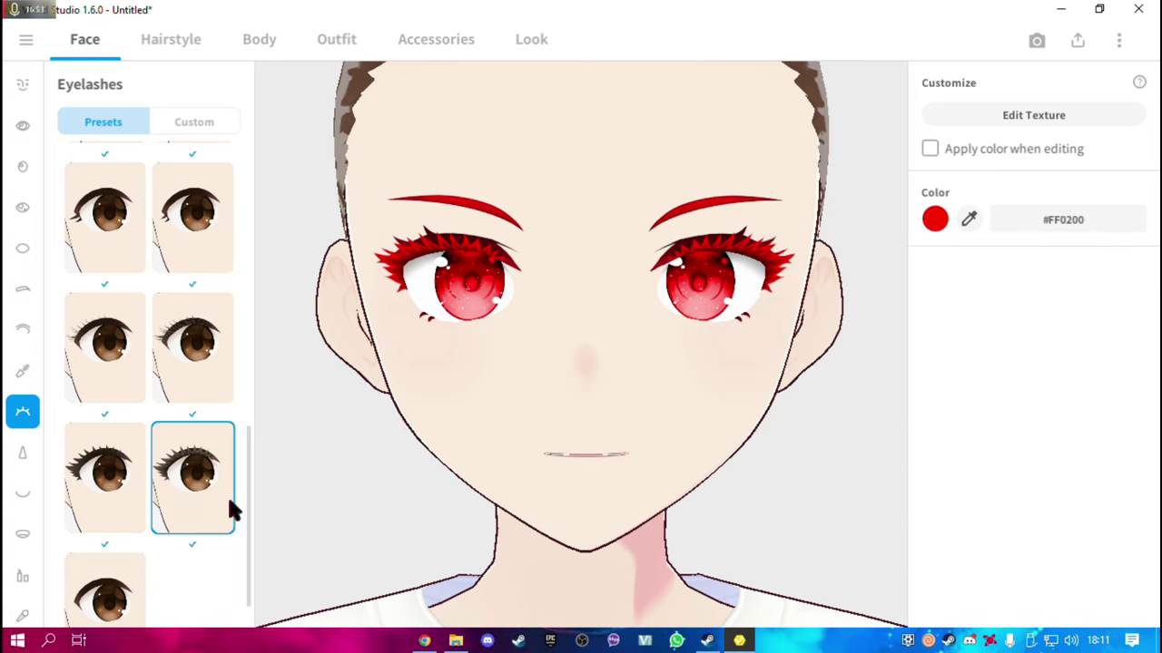
pyautogui.click(23, 453)
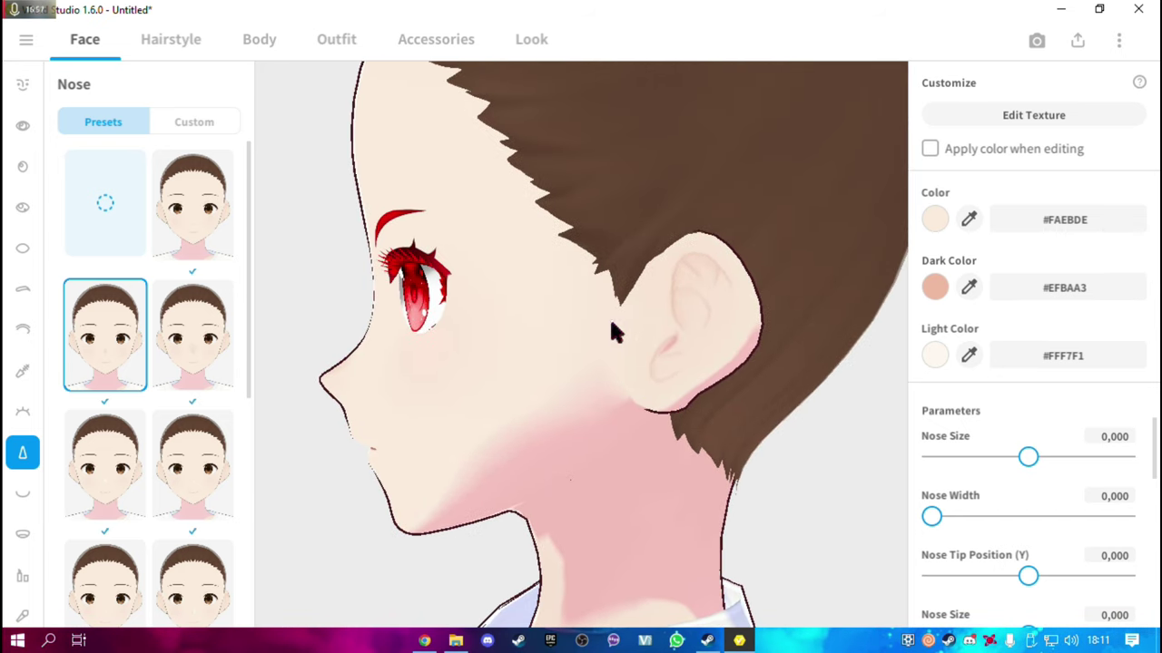
# Step through the Mouth, Mouth Inside and Lips settings to reach the Cheeks settings
pyautogui.click(27, 499)
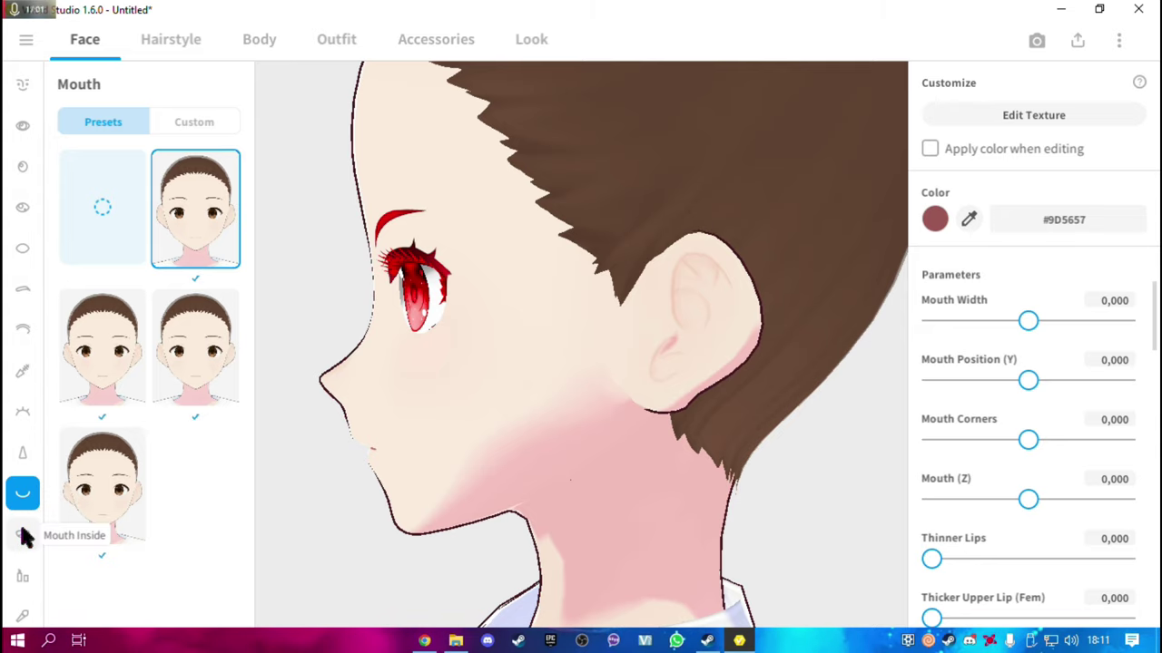
pyautogui.click(22, 534)
pyautogui.click(23, 576)
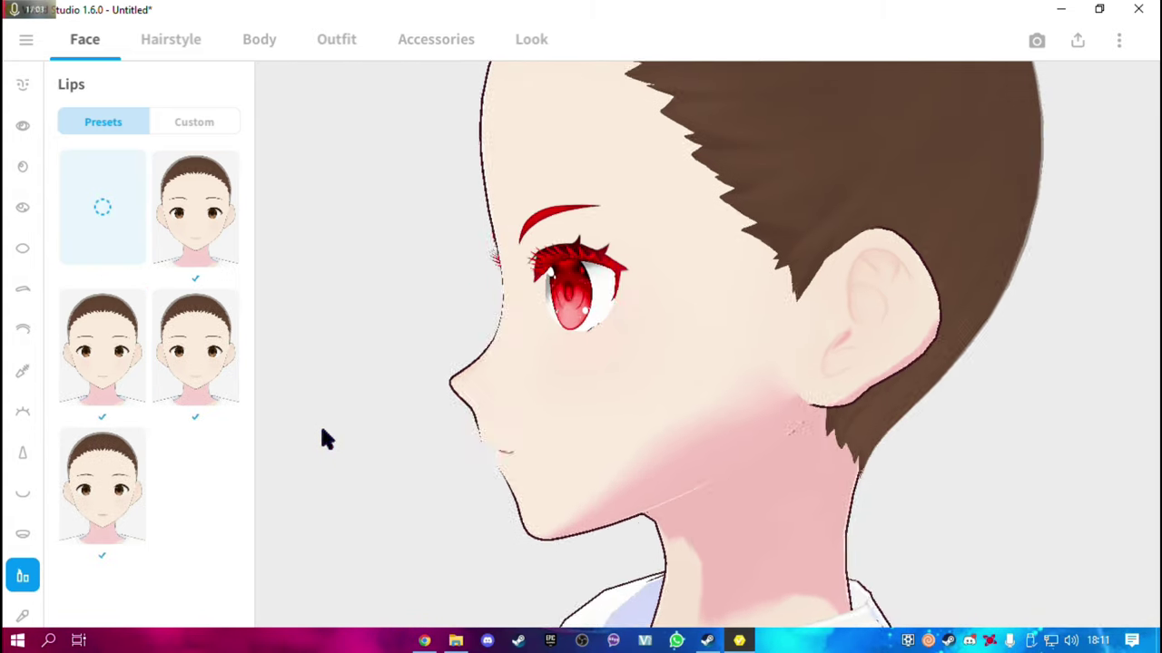
pyautogui.scroll(-2, 23, 490)
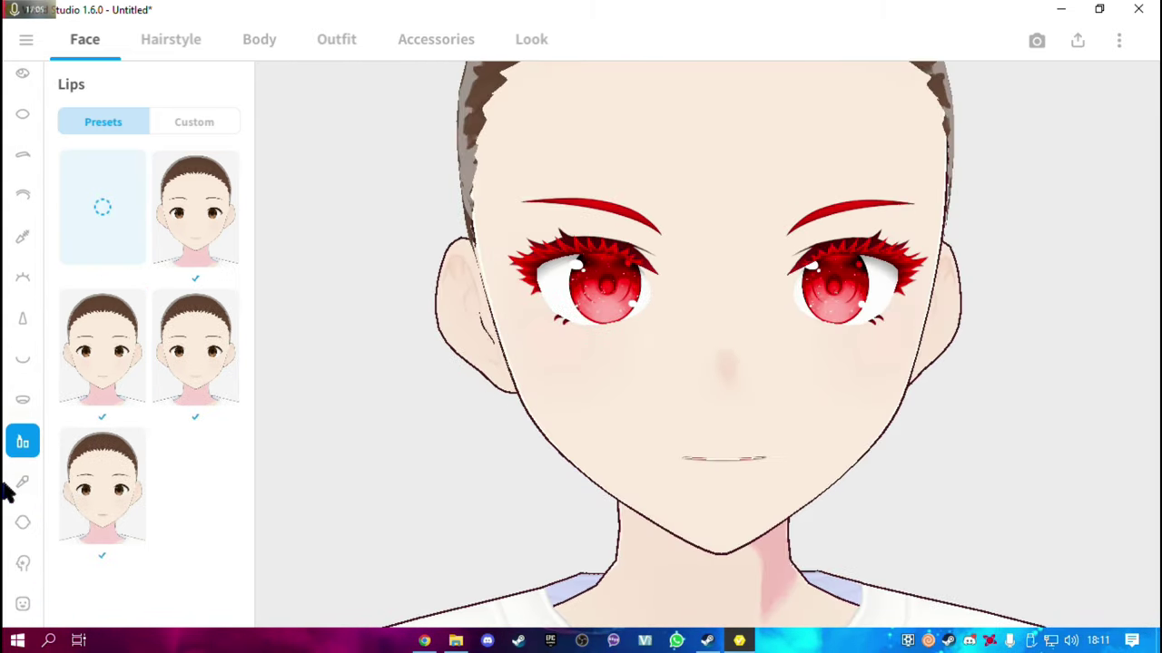
pyautogui.click(23, 485)
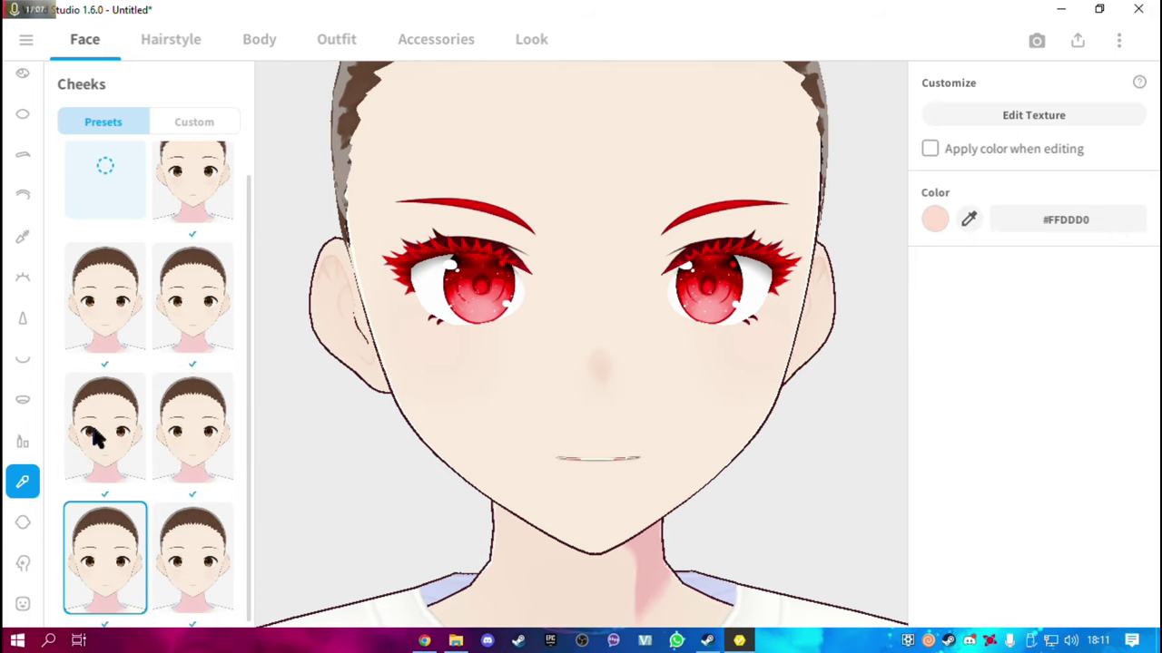
# Try an orange-brown cheek blush of #CC410B, then undo it back to #FFDDD0
pyautogui.click(932, 218)
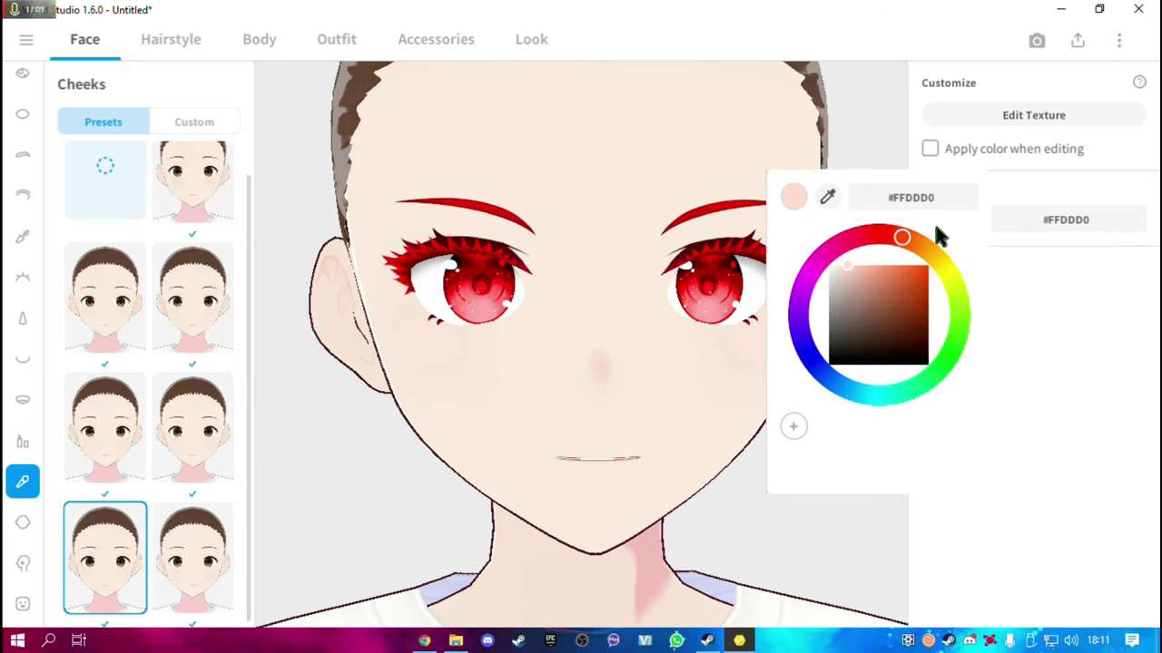
pyautogui.moveTo(901, 287)
pyautogui.mouseDown()
pyautogui.moveTo(967, 317)
pyautogui.moveTo(962, 429)
pyautogui.moveTo(1053, 234)
pyautogui.mouseUp()
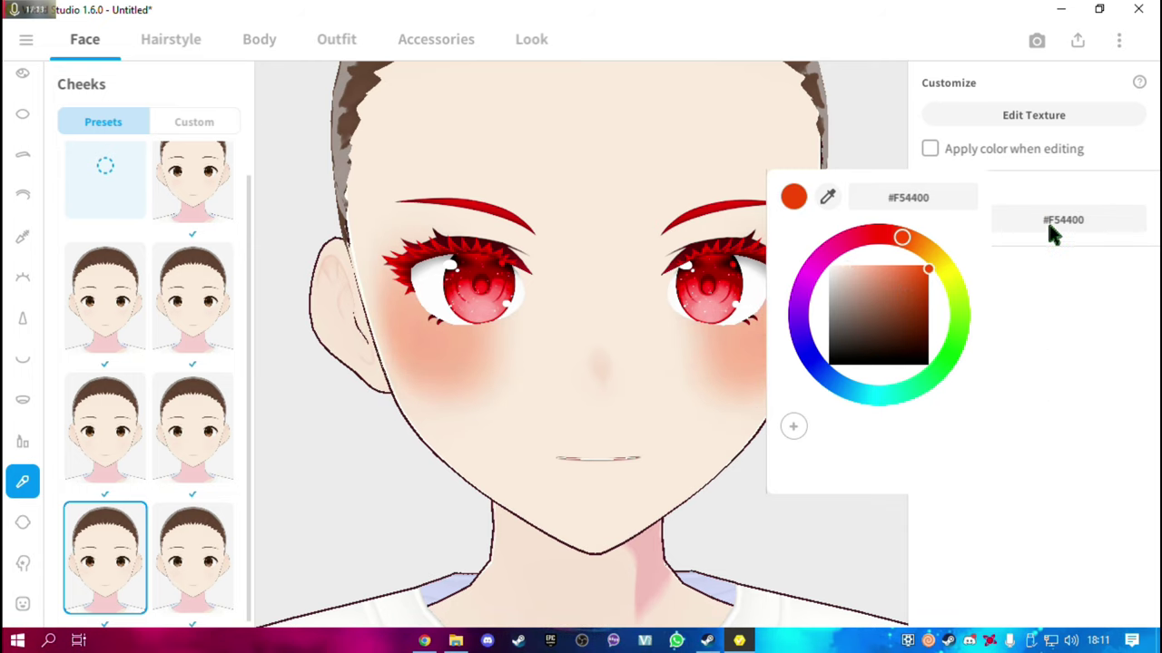
pyautogui.moveTo(853, 328)
pyautogui.mouseDown()
pyautogui.moveTo(830, 266)
pyautogui.moveTo(865, 294)
pyautogui.moveTo(926, 292)
pyautogui.mouseUp()
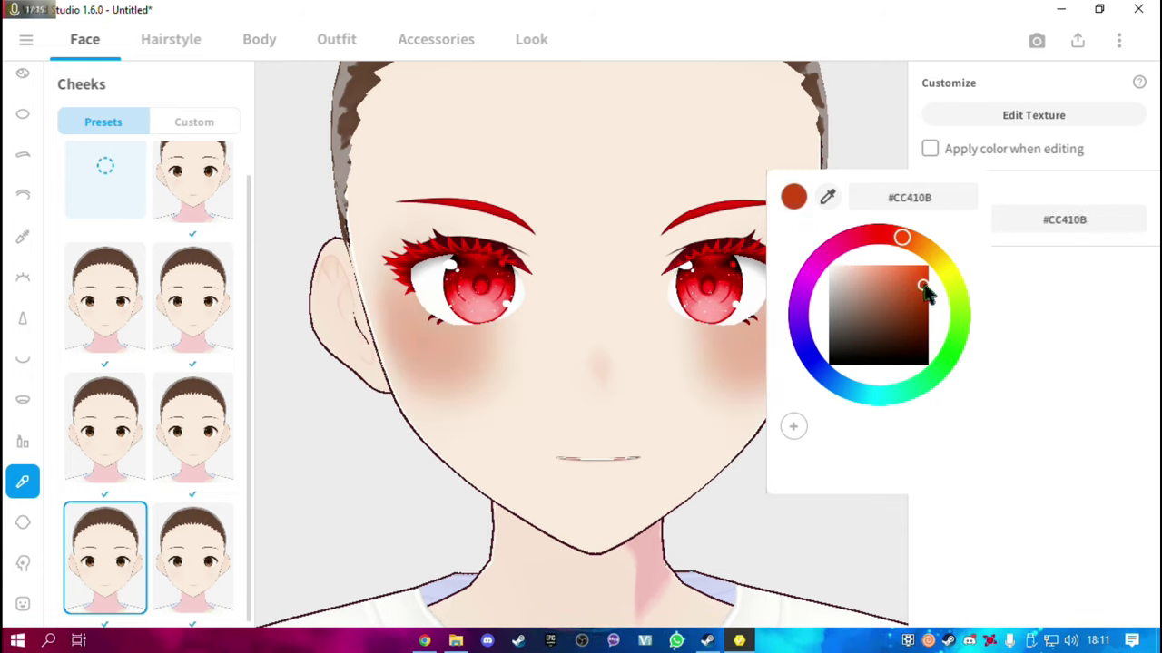
pyautogui.click(1028, 316)
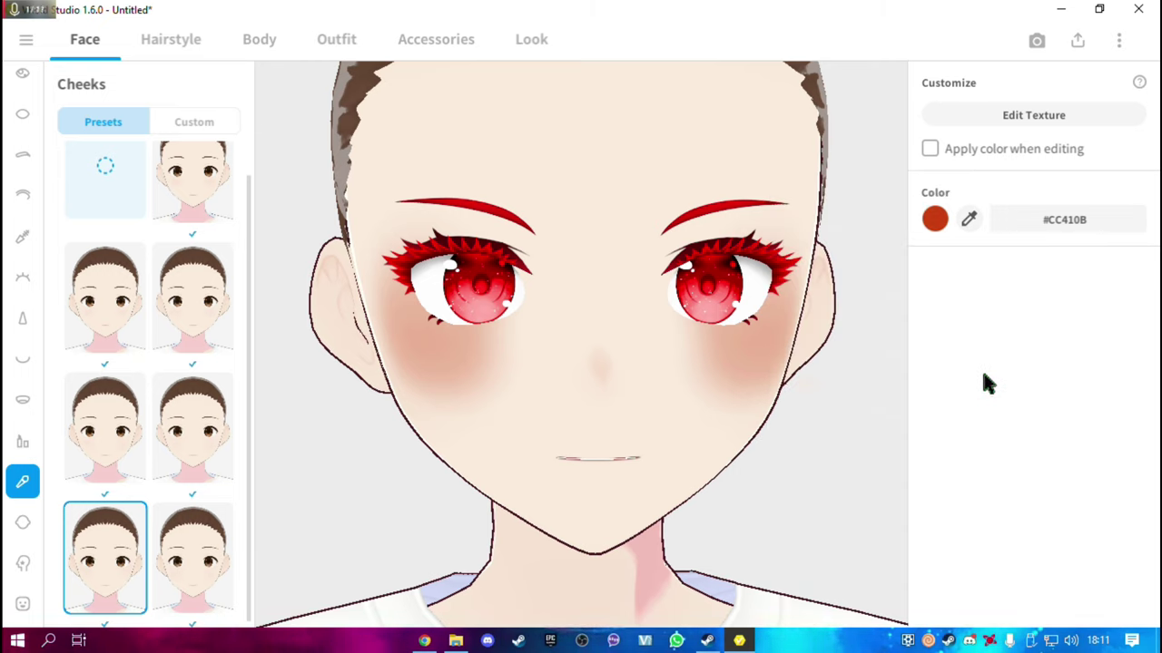
pyautogui.hotkey('ctrl', 'z')
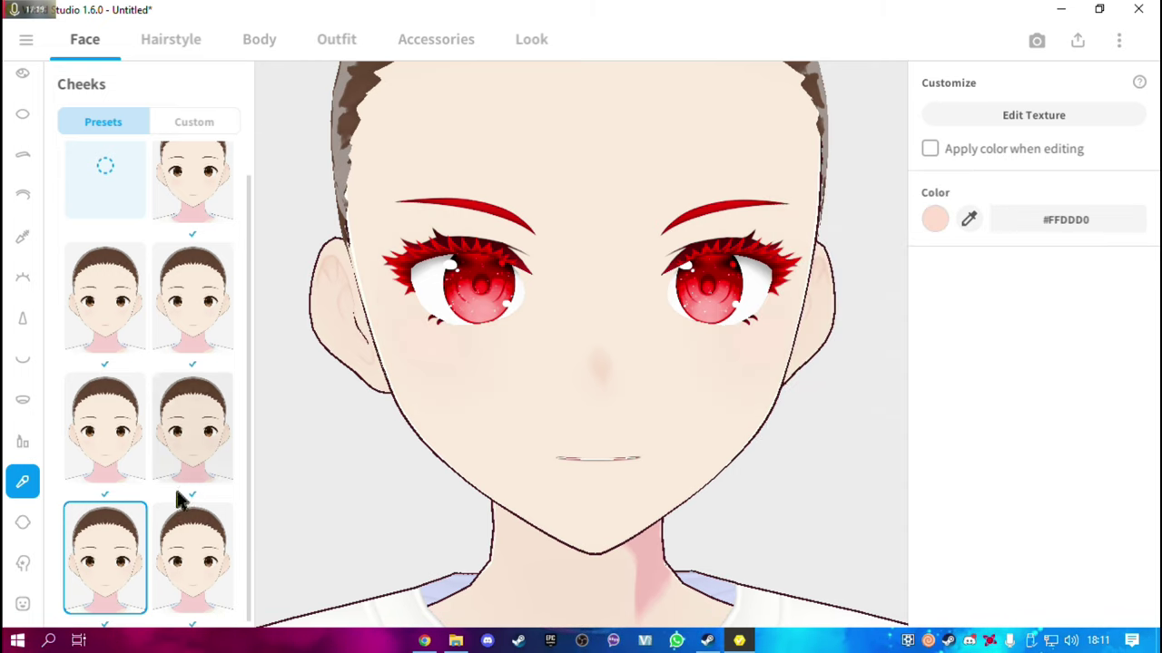
pyautogui.scroll(-1, 176, 498)
# Go through Skin to the Face Paint presets and try the blue forehead and whisker presets
pyautogui.click(27, 525)
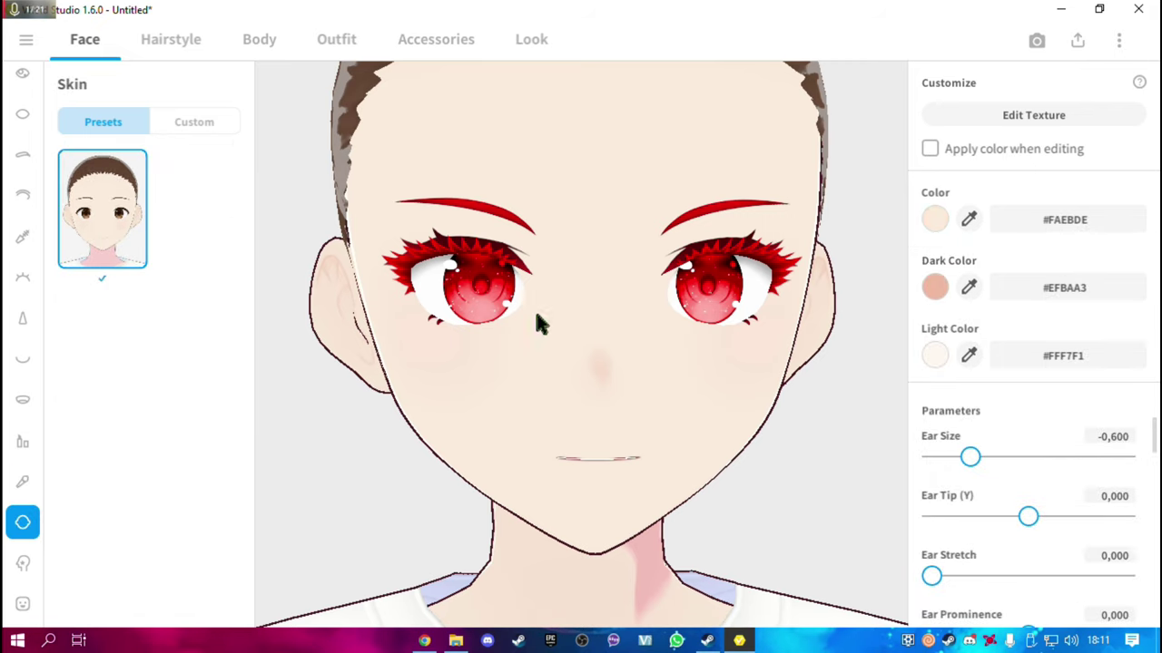
pyautogui.click(27, 563)
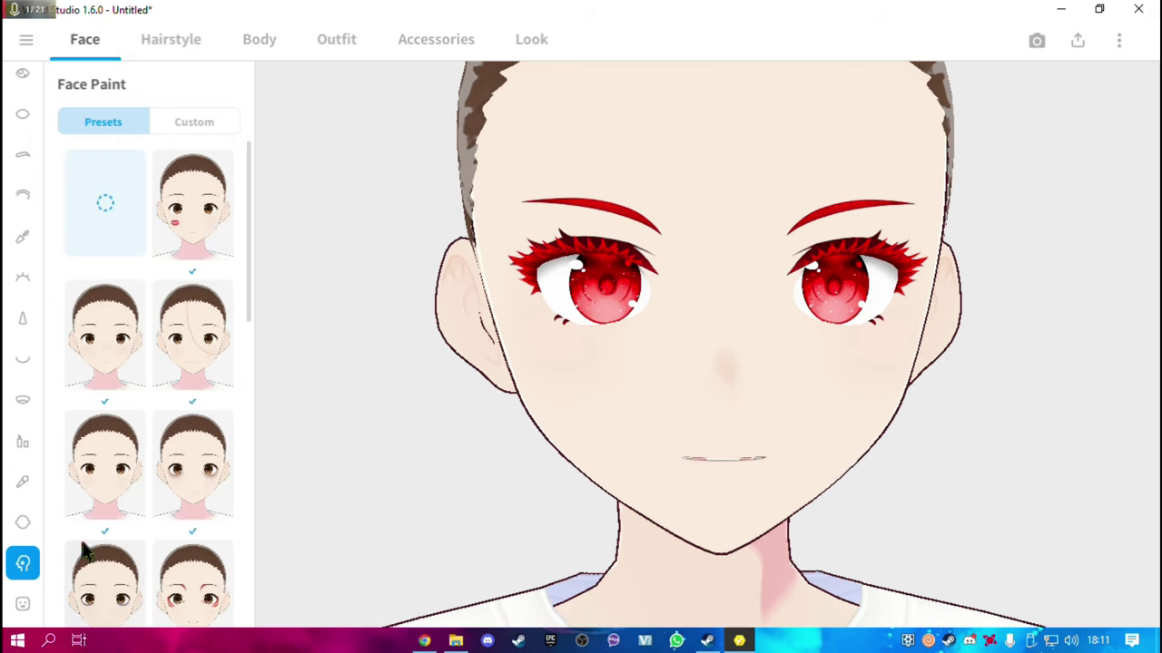
pyautogui.scroll(-3, 145, 479)
pyautogui.scroll(-3, 148, 527)
pyautogui.click(186, 427)
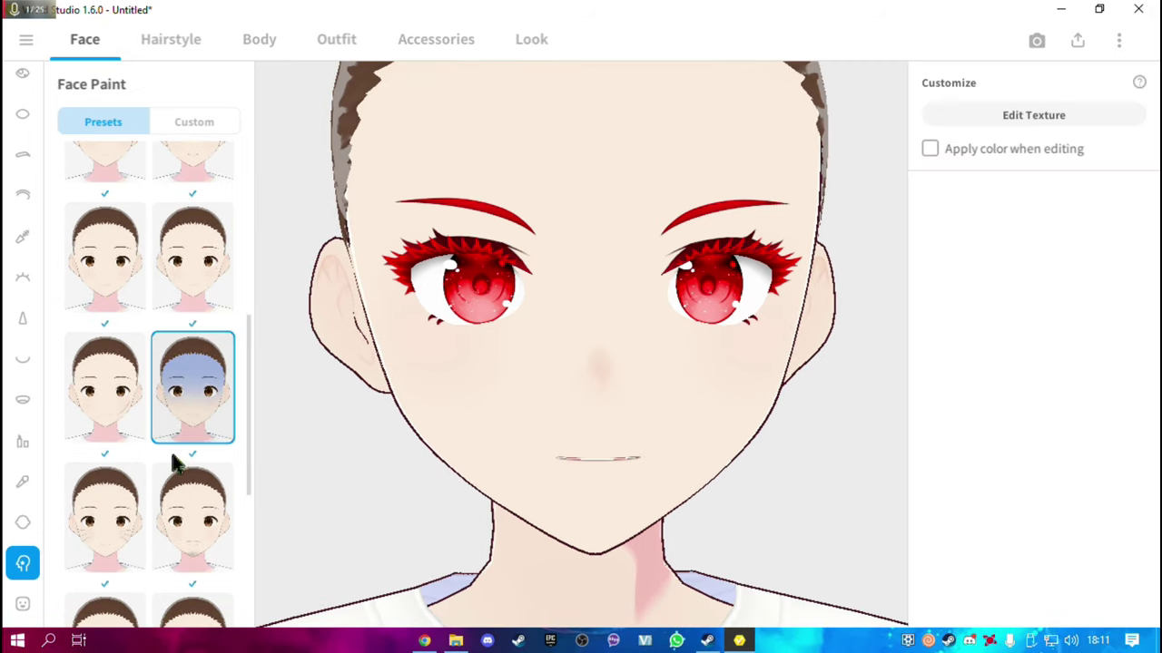
pyautogui.click(95, 534)
# Apply the red lipstick-kiss face paint preset and open its texture for editing
pyautogui.scroll(-2, 214, 476)
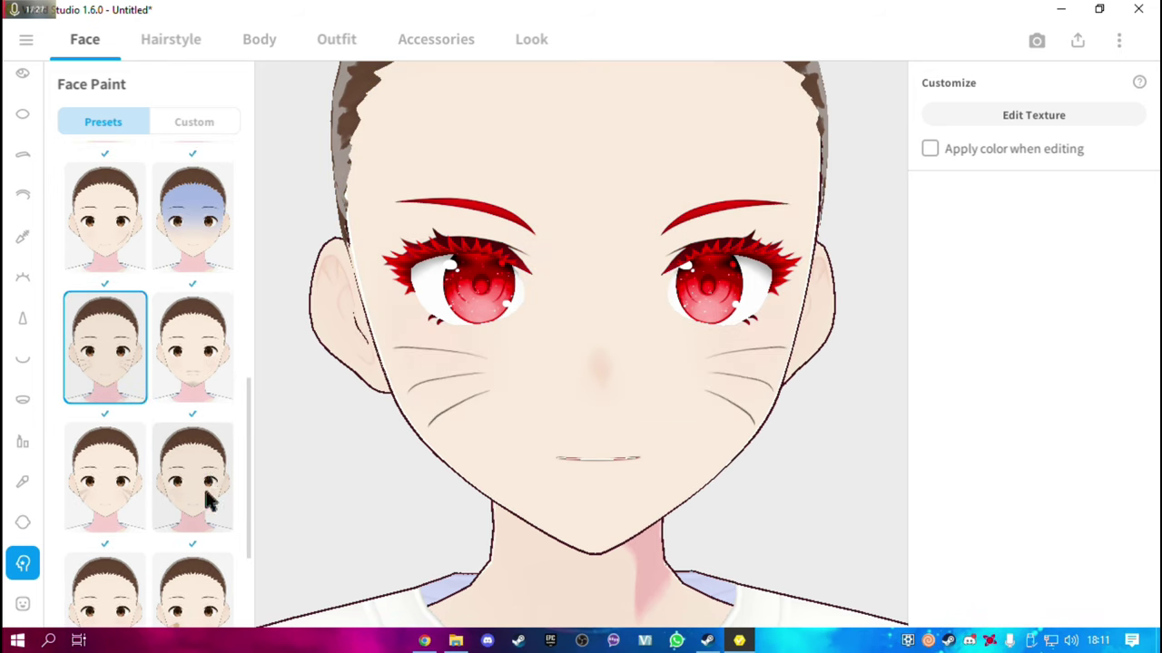
pyautogui.scroll(3, 197, 497)
pyautogui.scroll(2, 197, 496)
pyautogui.click(218, 213)
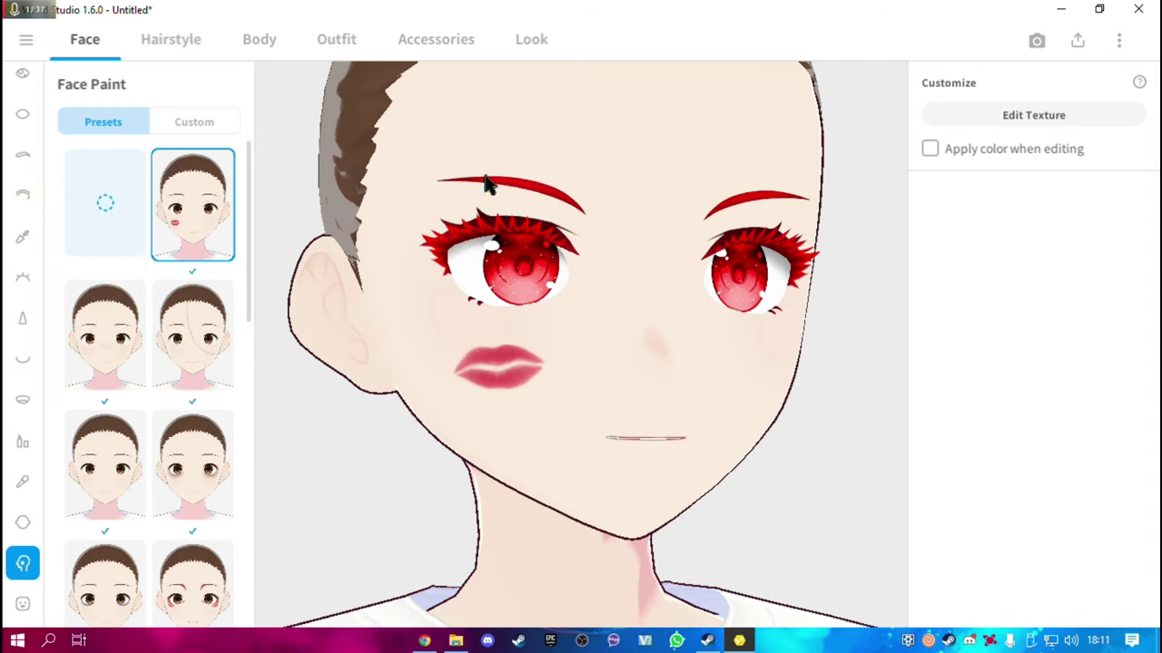
pyautogui.click(1063, 123)
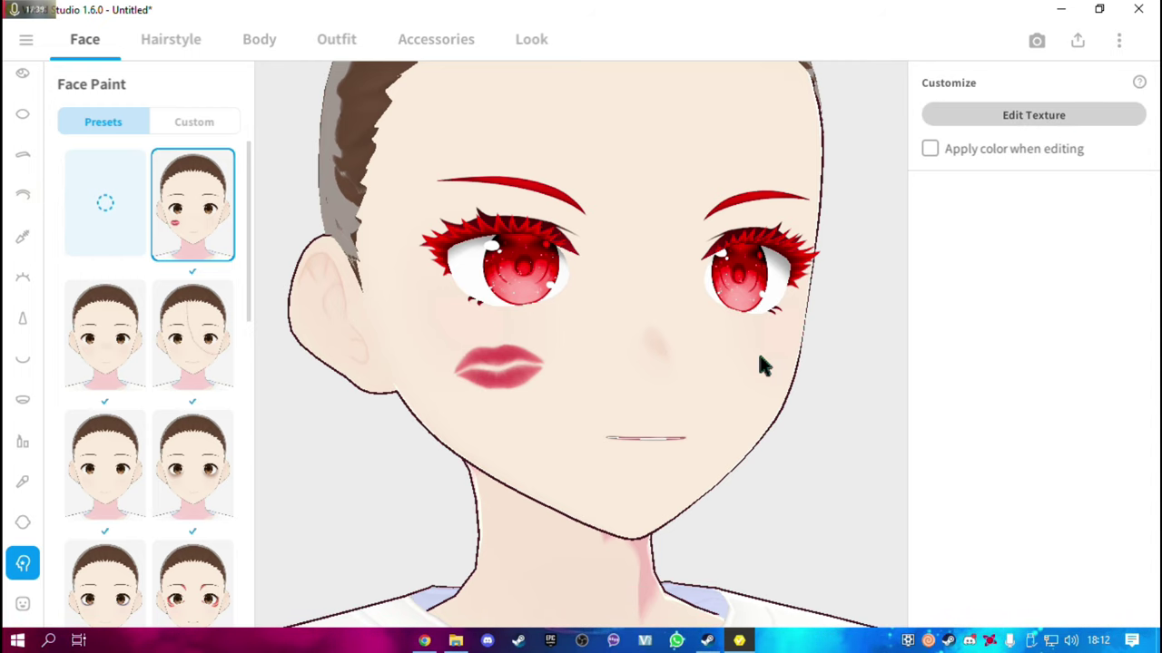
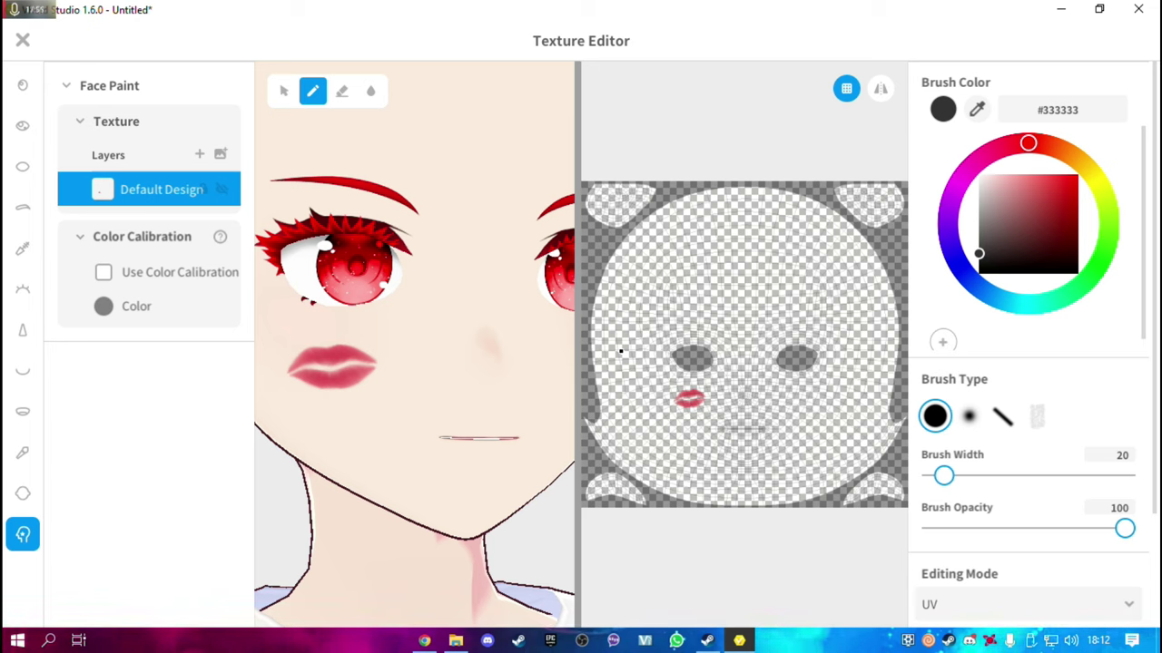
# Export the face's Default Design texture layer as a PNG named 'gfdfsd', then switch to Photopea
pyautogui.scroll(-3, 1034, 290)
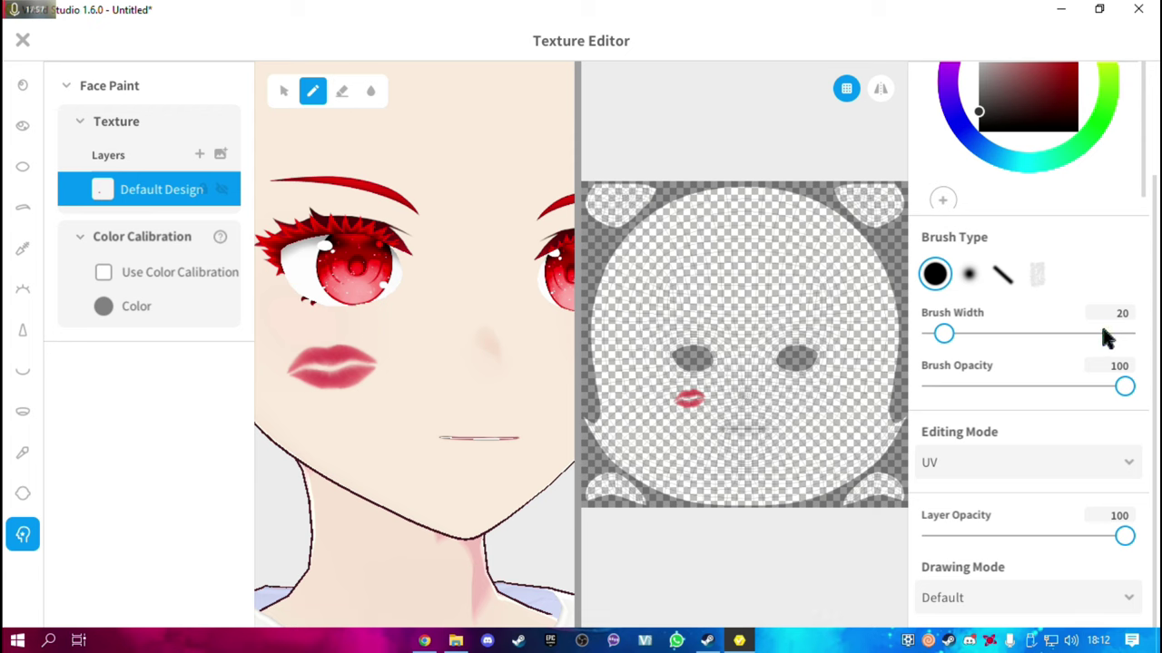
pyautogui.scroll(-1, 368, 337)
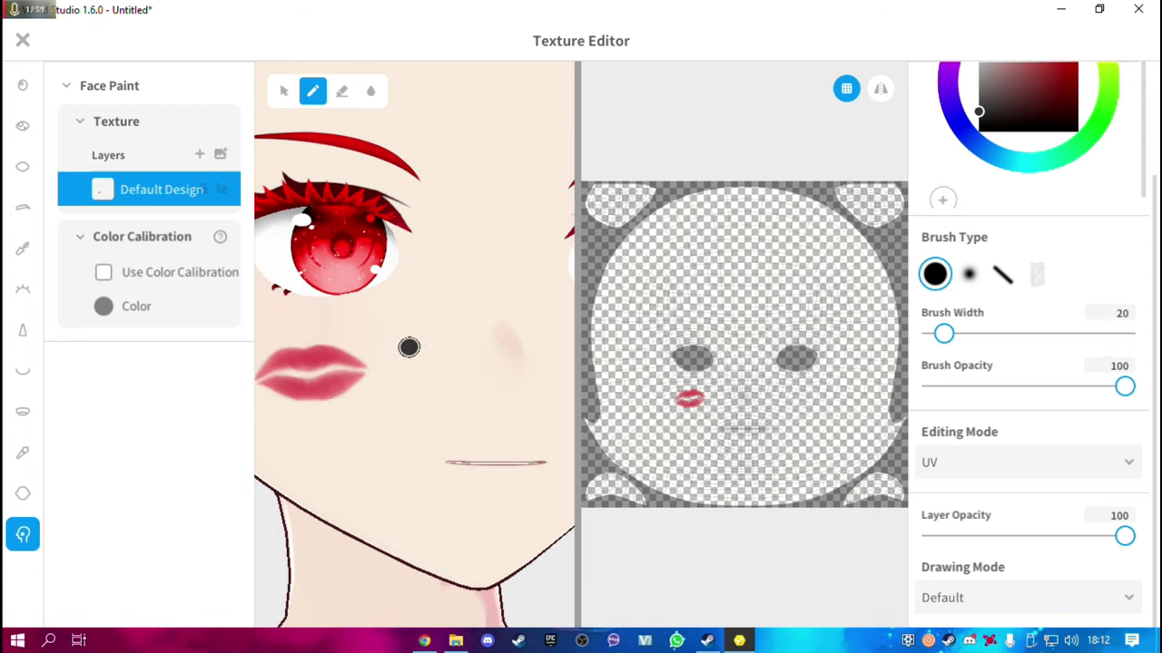
pyautogui.scroll(-3, 372, 331)
pyautogui.scroll(2, 376, 322)
pyautogui.scroll(2, 384, 310)
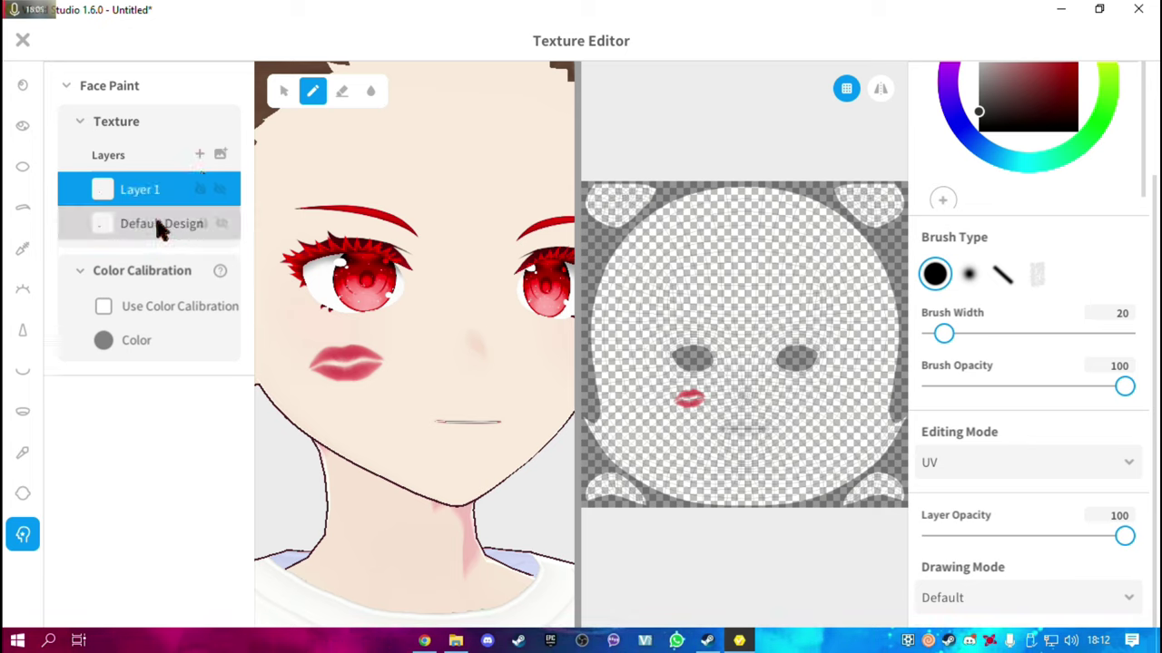
pyautogui.rightClick(156, 227)
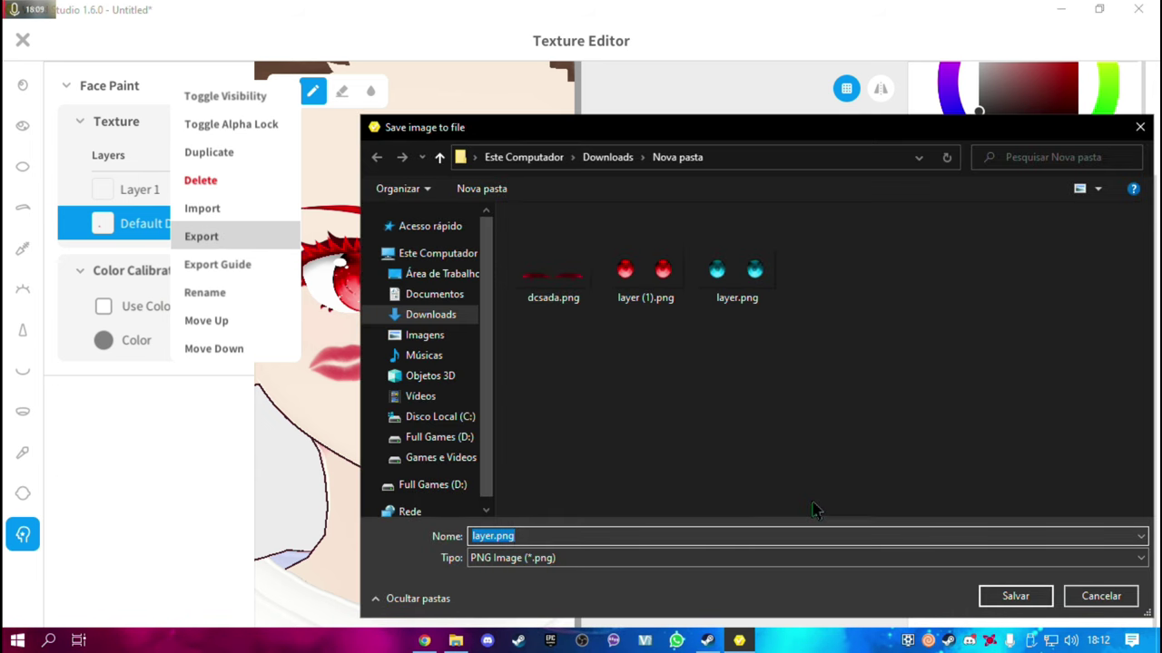
pyautogui.write('gfdfsd')
pyautogui.click(1016, 596)
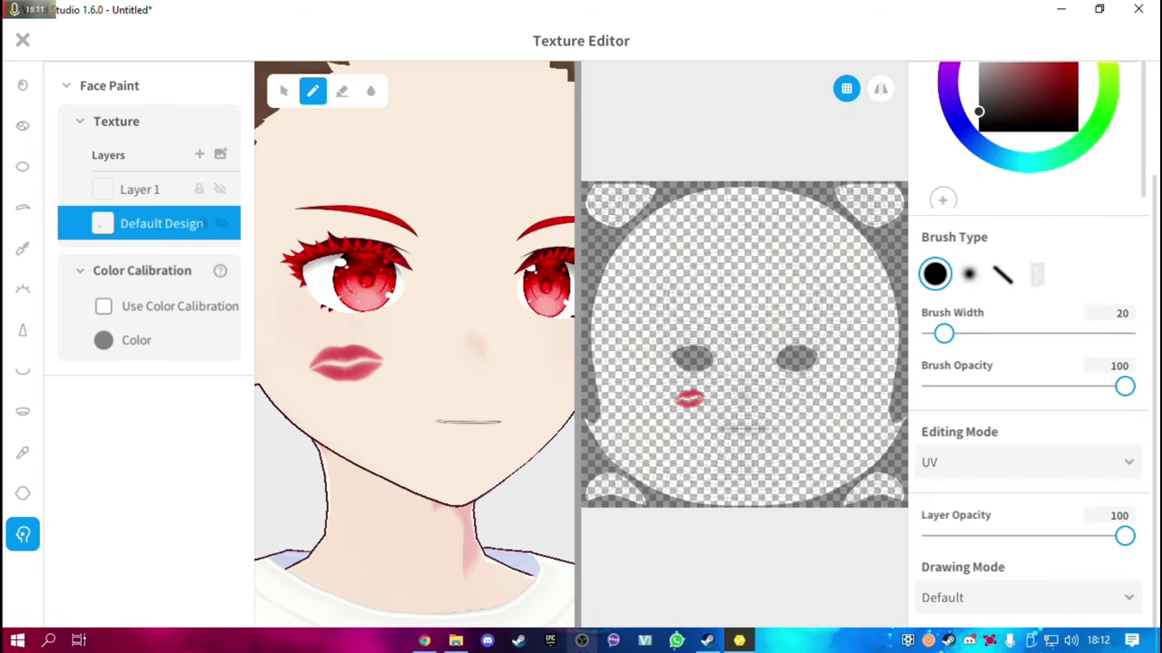
pyautogui.click(424, 641)
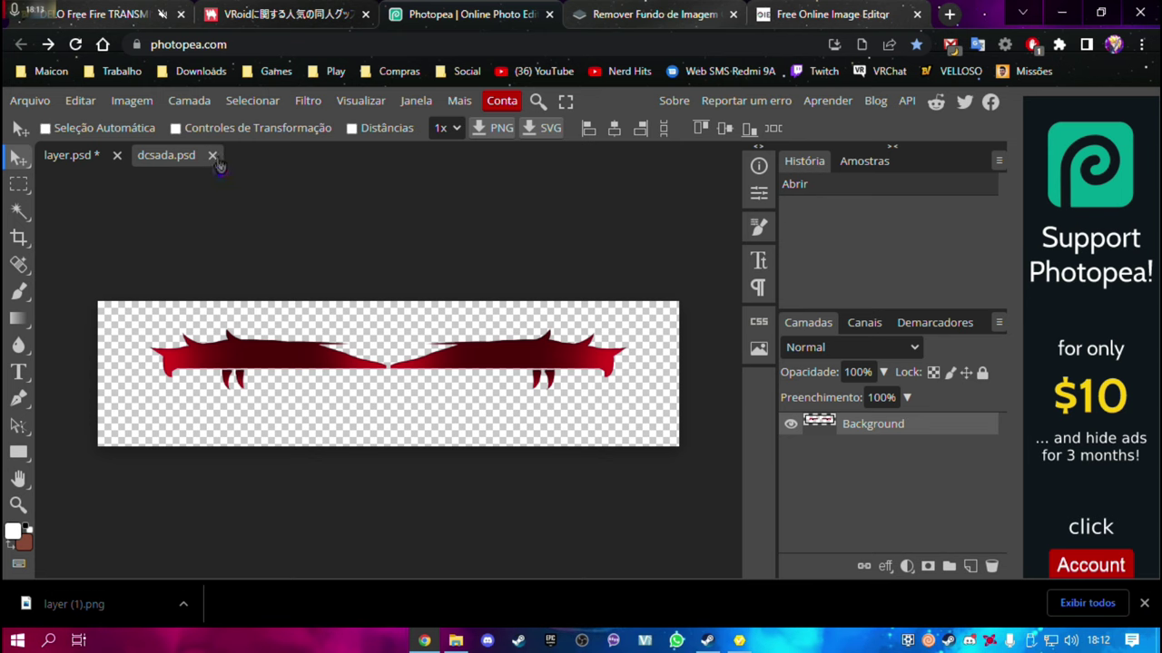
# Close dcsada.psd and open the exported gfdfsd.png lips texture in Photopea
pyautogui.click(214, 157)
pyautogui.click(30, 100)
pyautogui.click(54, 152)
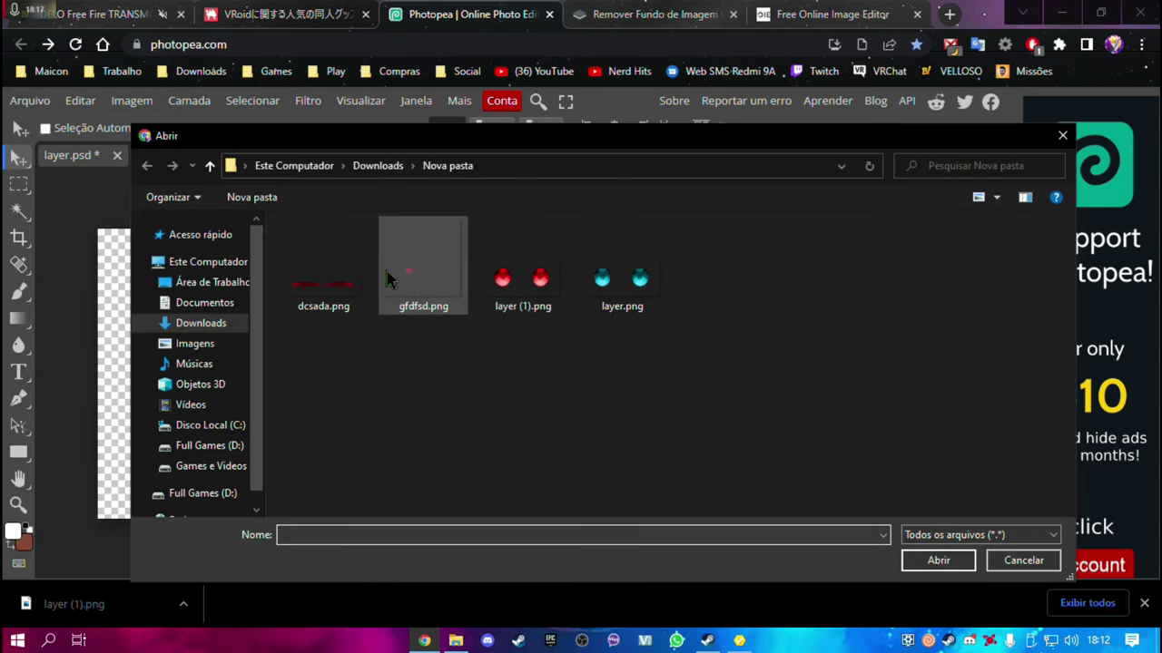
pyautogui.doubleClick(414, 265)
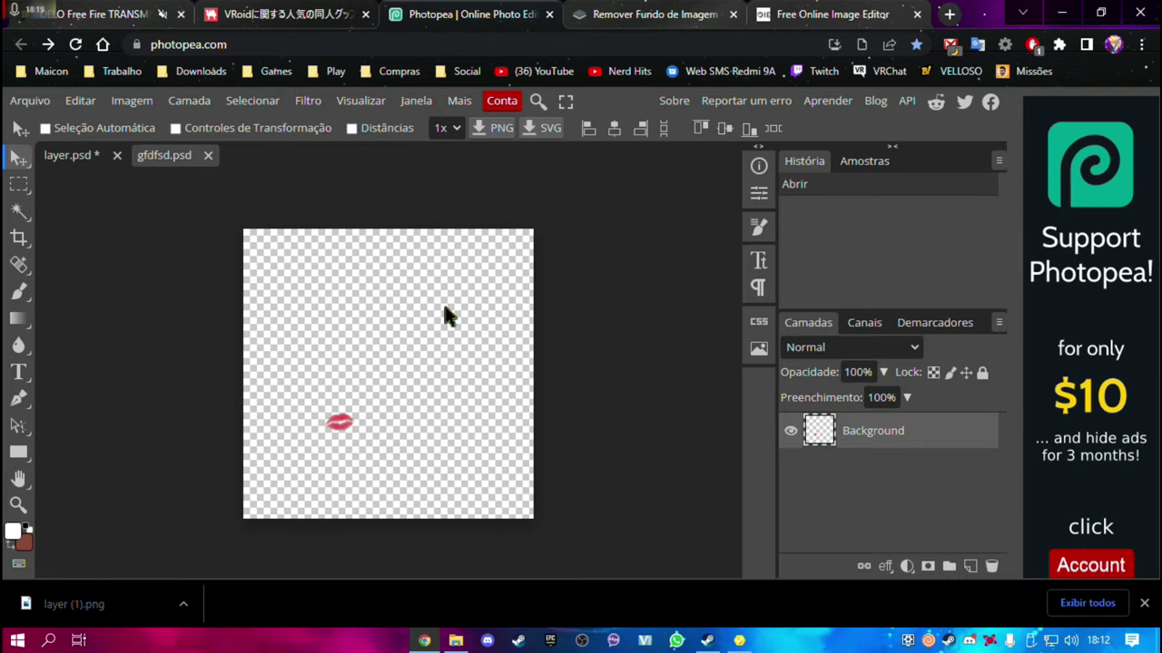
pyautogui.scroll(5, 315, 454)
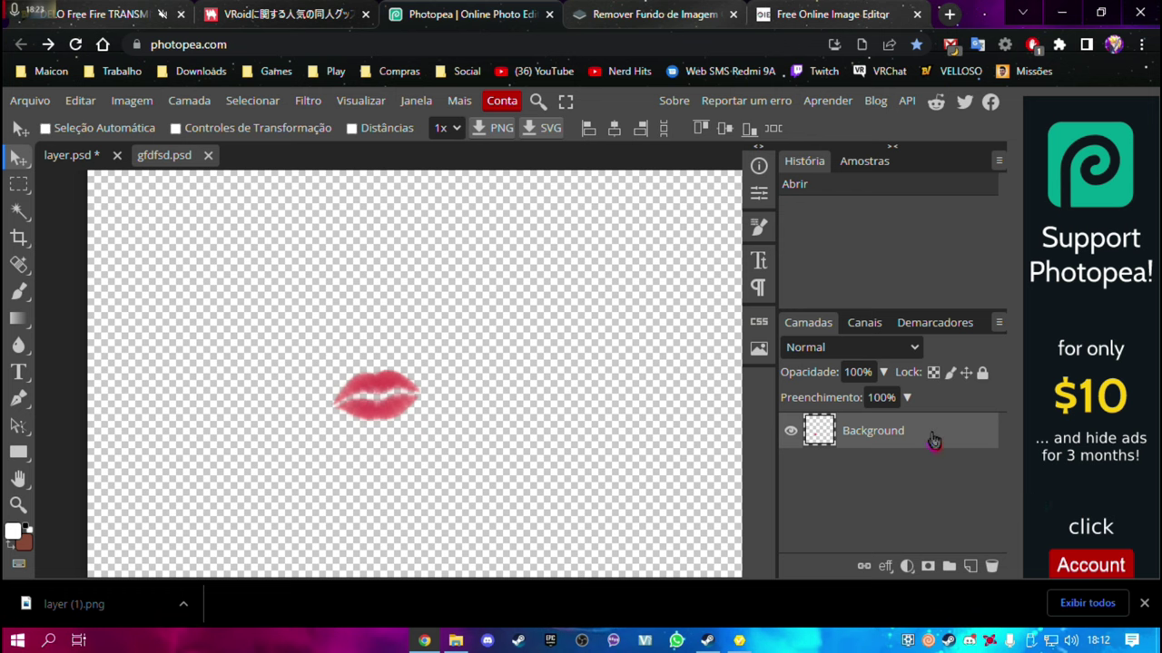
# Add a red Color Overlay at 100% opacity to the lips layer
pyautogui.doubleClick(934, 435)
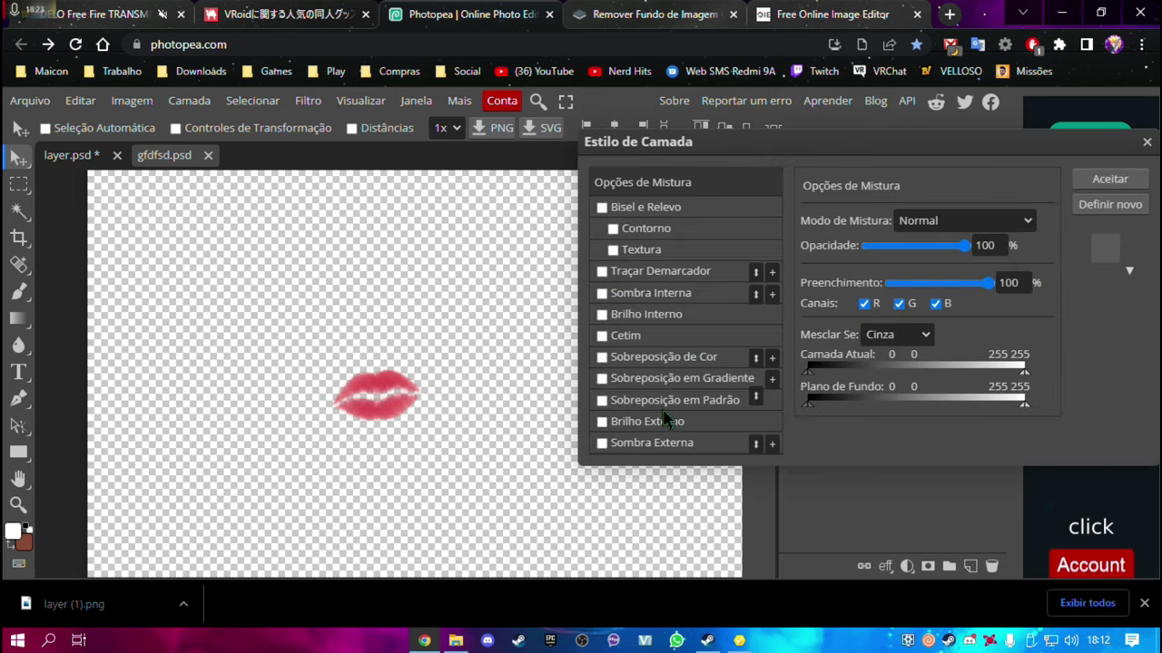
pyautogui.click(653, 365)
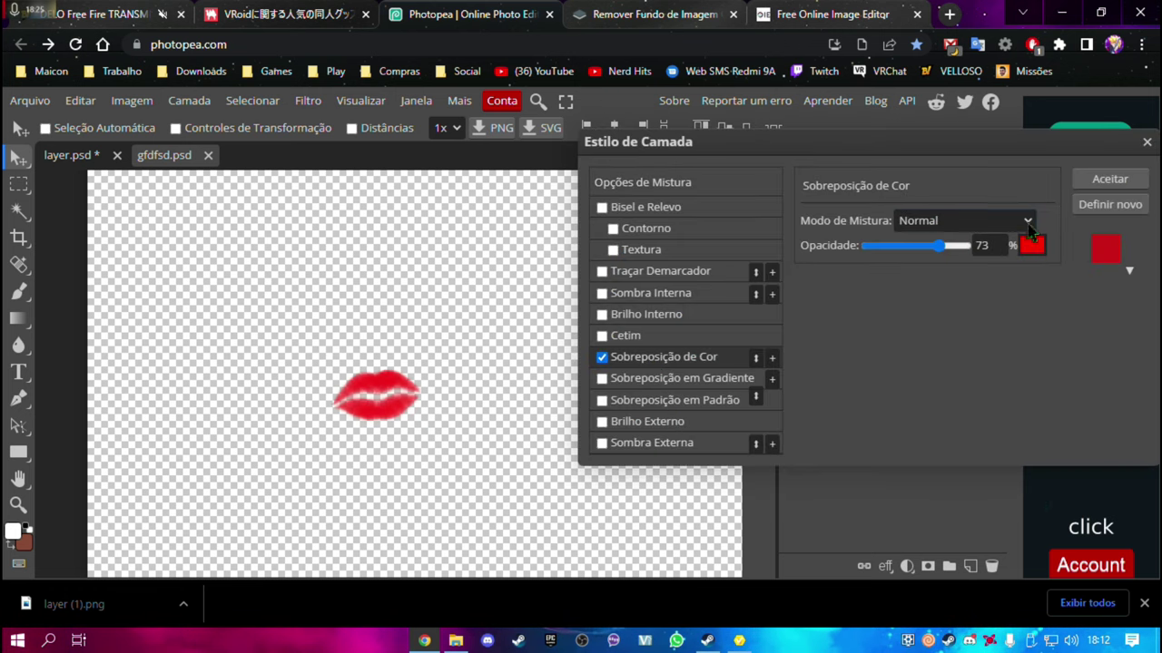
pyautogui.moveTo(939, 246); pyautogui.dragTo(998, 247)
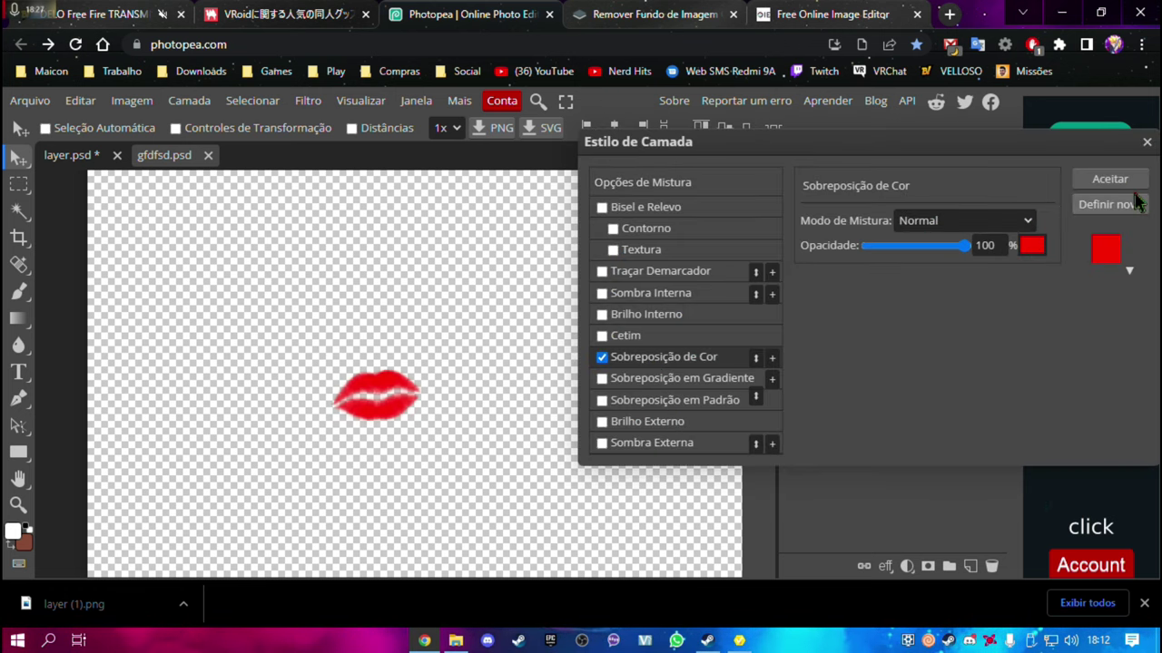
pyautogui.click(970, 220)
pyautogui.scroll(-2, 944, 474)
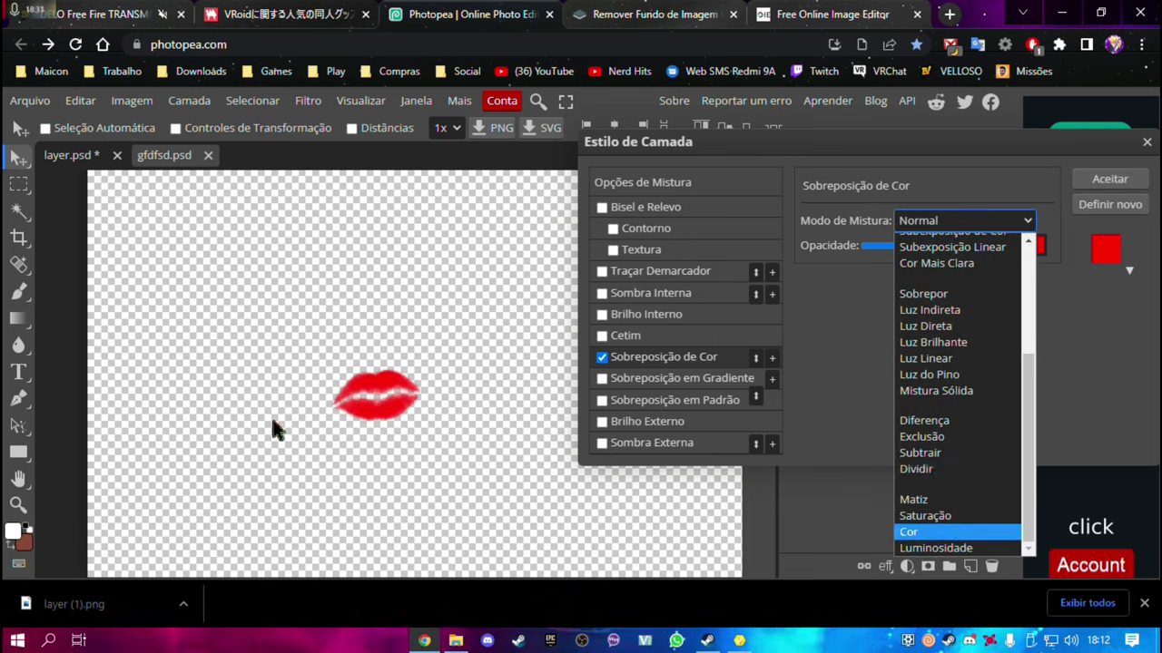
pyautogui.click(1061, 306)
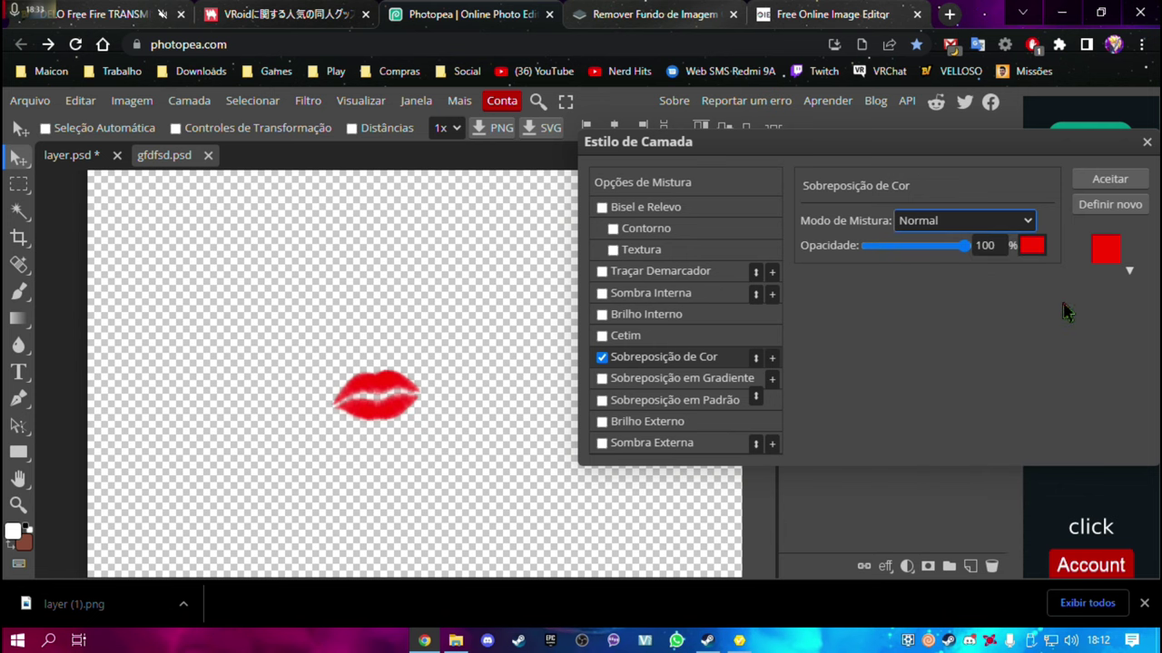
pyautogui.click(1034, 247)
pyautogui.moveTo(396, 216); pyautogui.dragTo(937, 265)
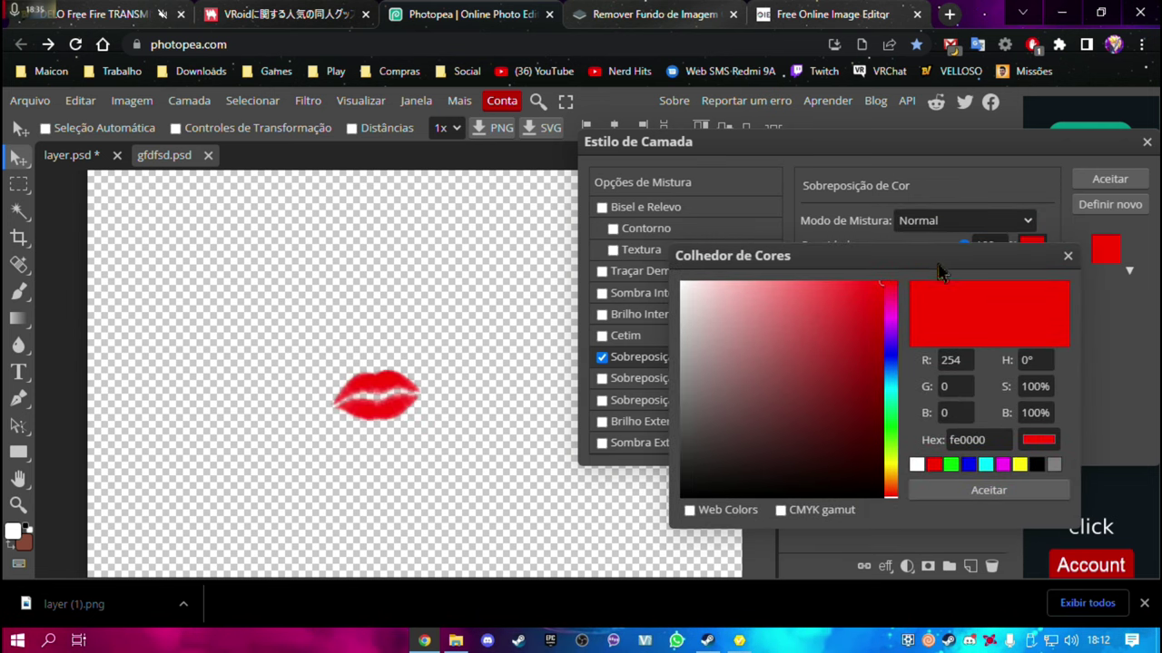
pyautogui.moveTo(892, 313); pyautogui.dragTo(890, 369)
pyautogui.moveTo(890, 445); pyautogui.dragTo(891, 283)
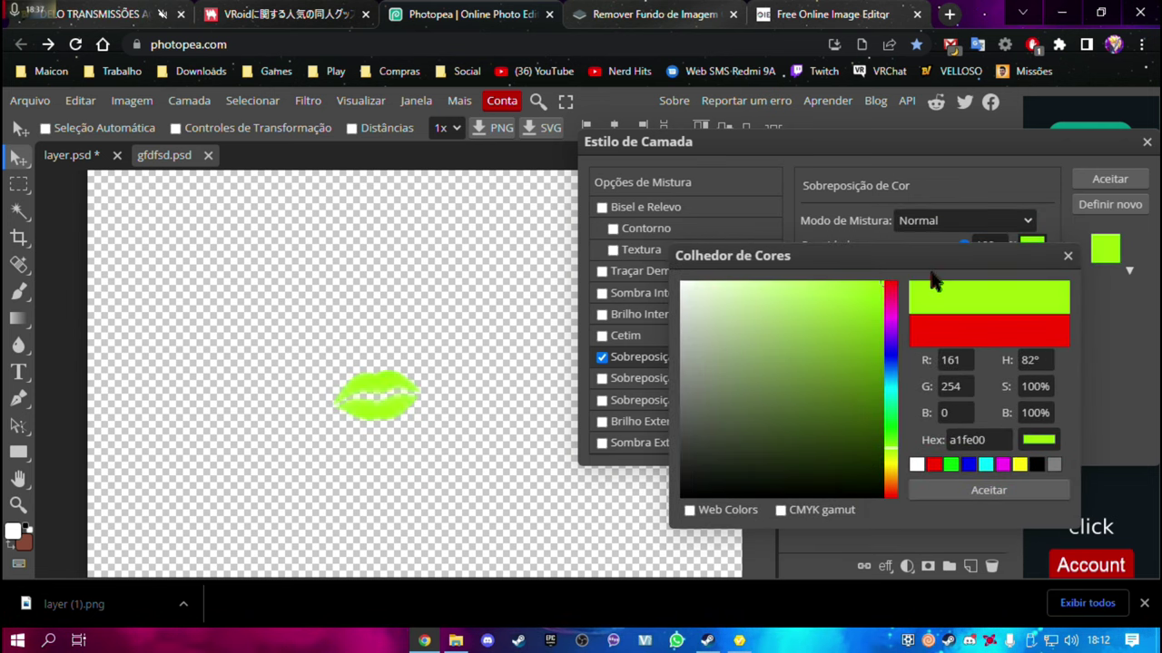
pyautogui.click(988, 491)
# Try other blend modes and tints, then apply the red overlay with Normal blend mode
pyautogui.click(964, 220)
pyautogui.click(917, 233)
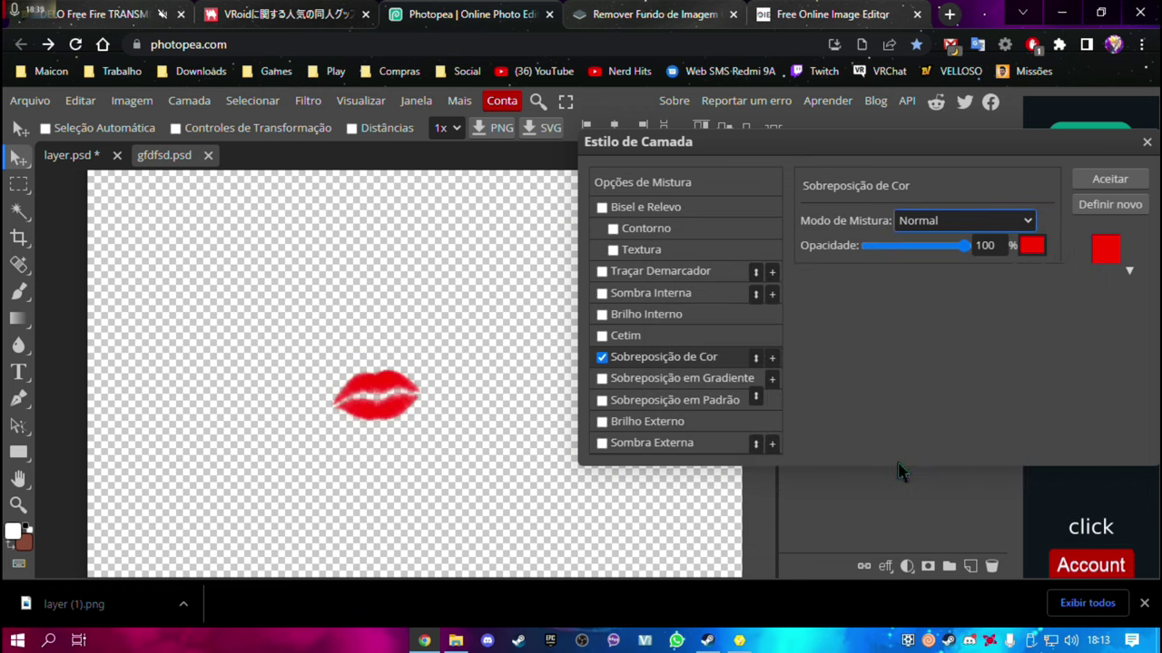
pyautogui.click(956, 225)
pyautogui.scroll(-3, 968, 271)
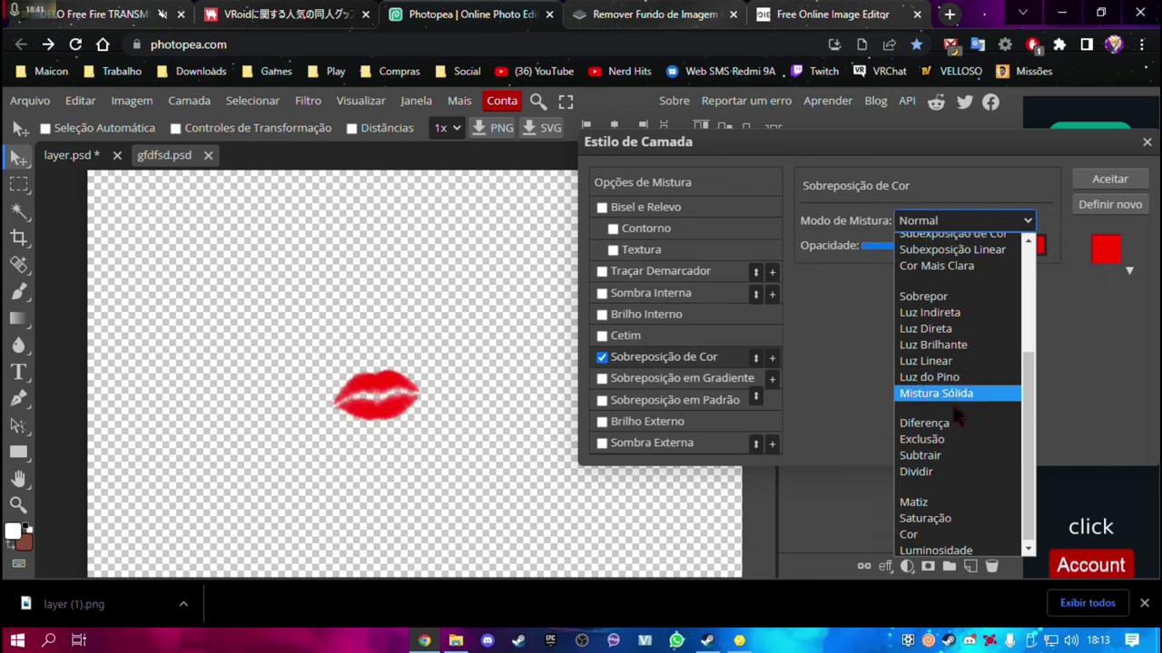
pyautogui.click(911, 534)
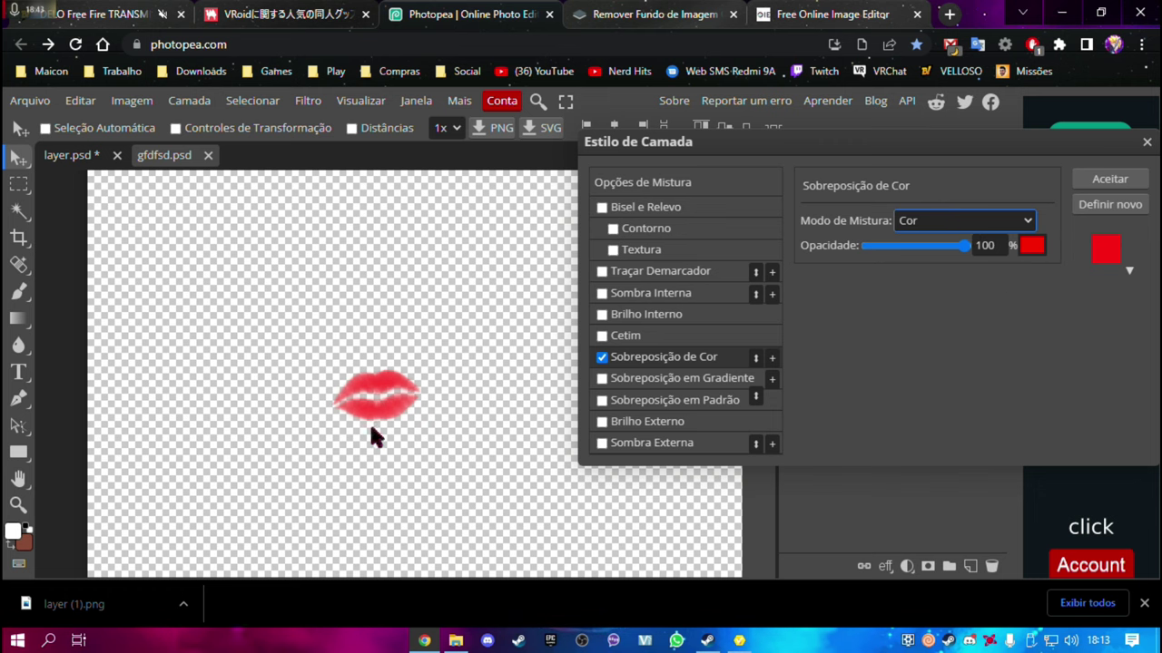
pyautogui.click(1032, 245)
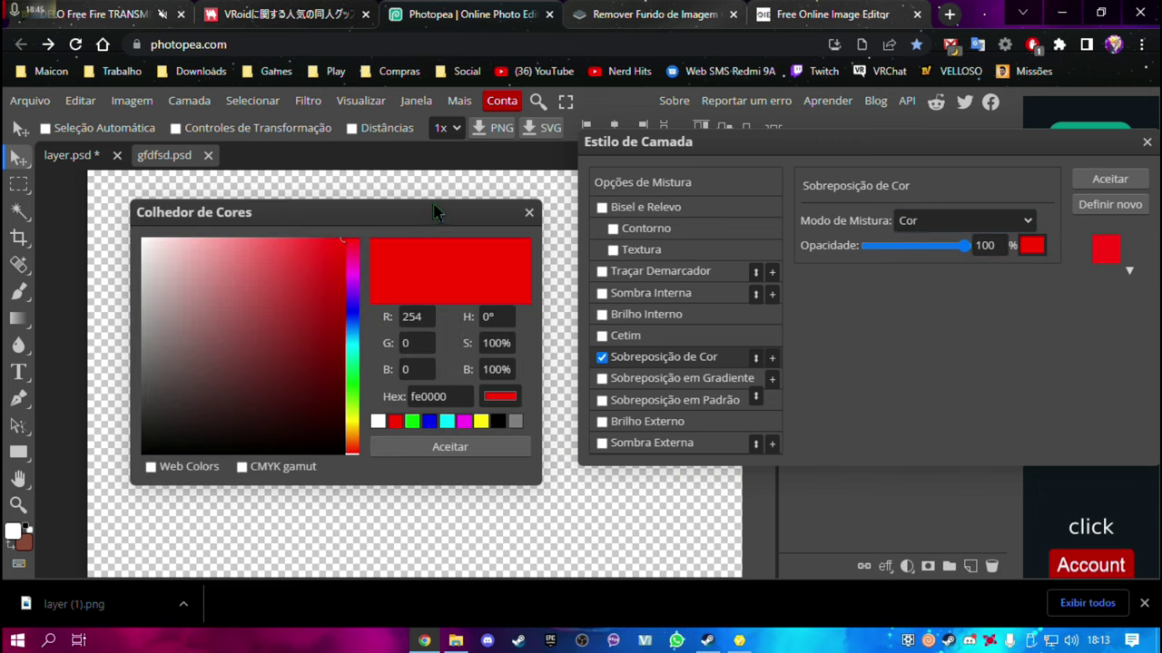
pyautogui.moveTo(434, 212); pyautogui.dragTo(912, 269)
pyautogui.moveTo(841, 358)
pyautogui.mouseDown()
pyautogui.moveTo(832, 384)
pyautogui.moveTo(831, 336)
pyautogui.mouseUp()
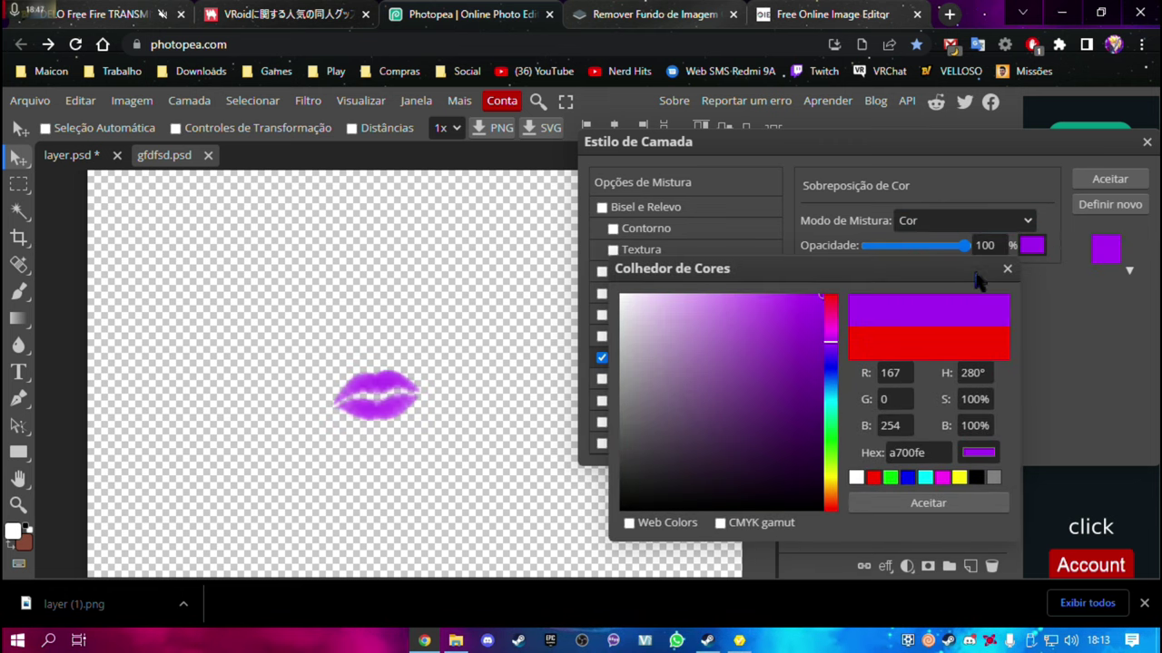
pyautogui.click(1007, 268)
pyautogui.click(976, 212)
pyautogui.press('Up')
pyautogui.press('Up')
pyautogui.press('Up')
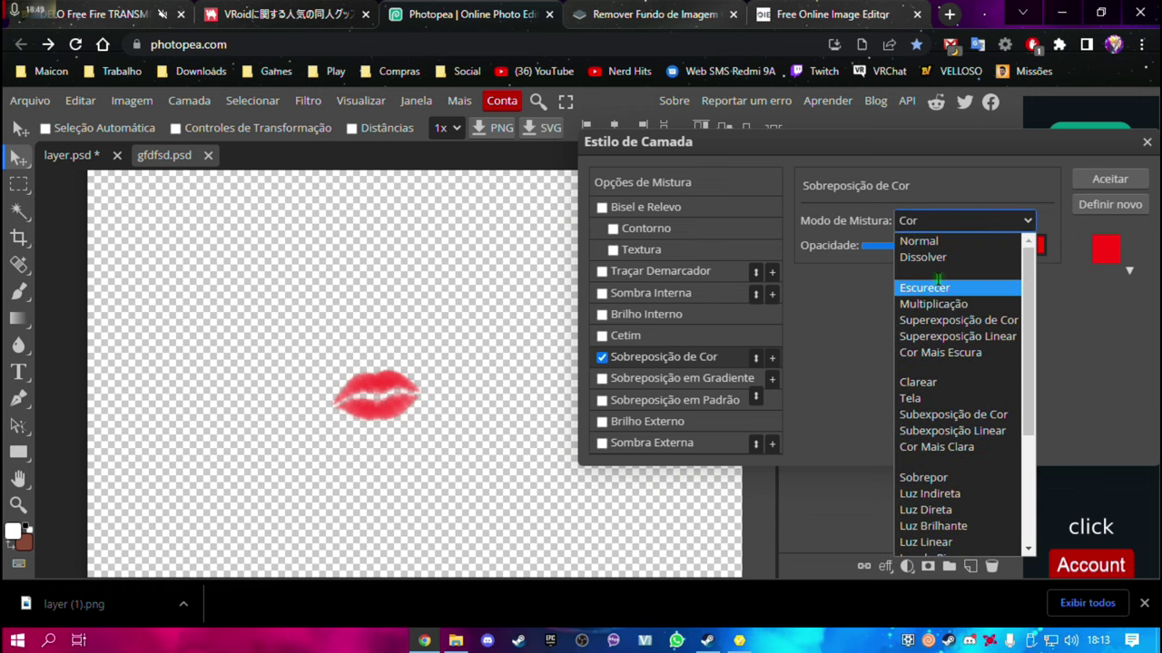
pyautogui.press('Return')
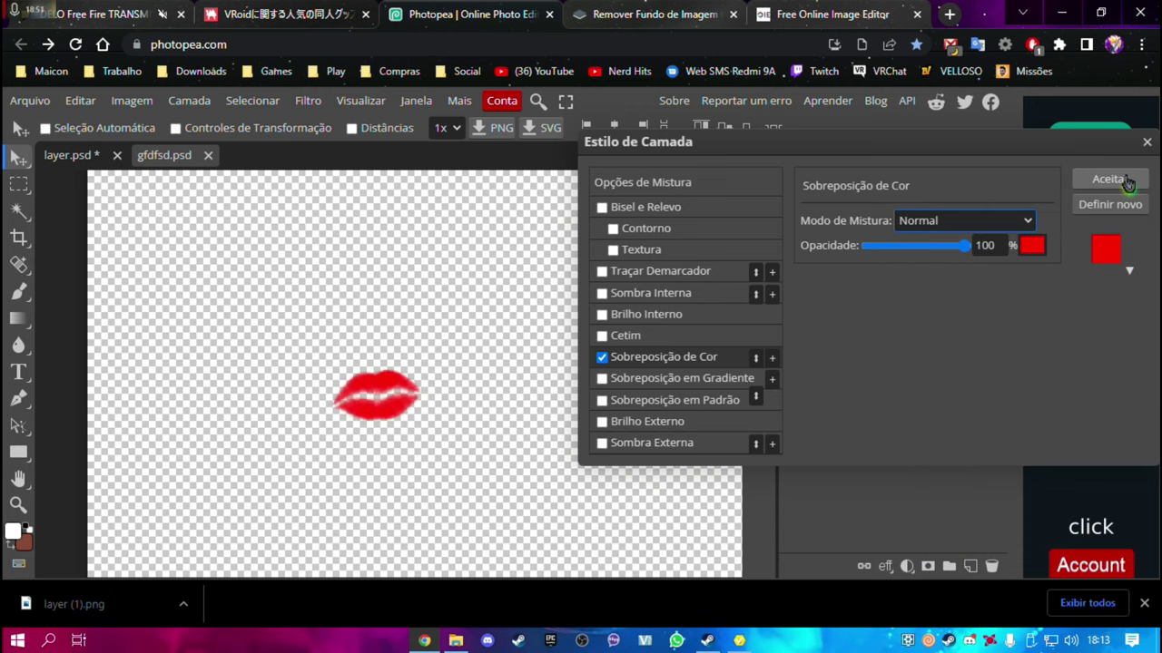
pyautogui.click(1109, 179)
# Export the red lips image as a PNG named 'dgdf' into the Nova pasta folder
pyautogui.click(44, 102)
pyautogui.moveTo(196, 355)
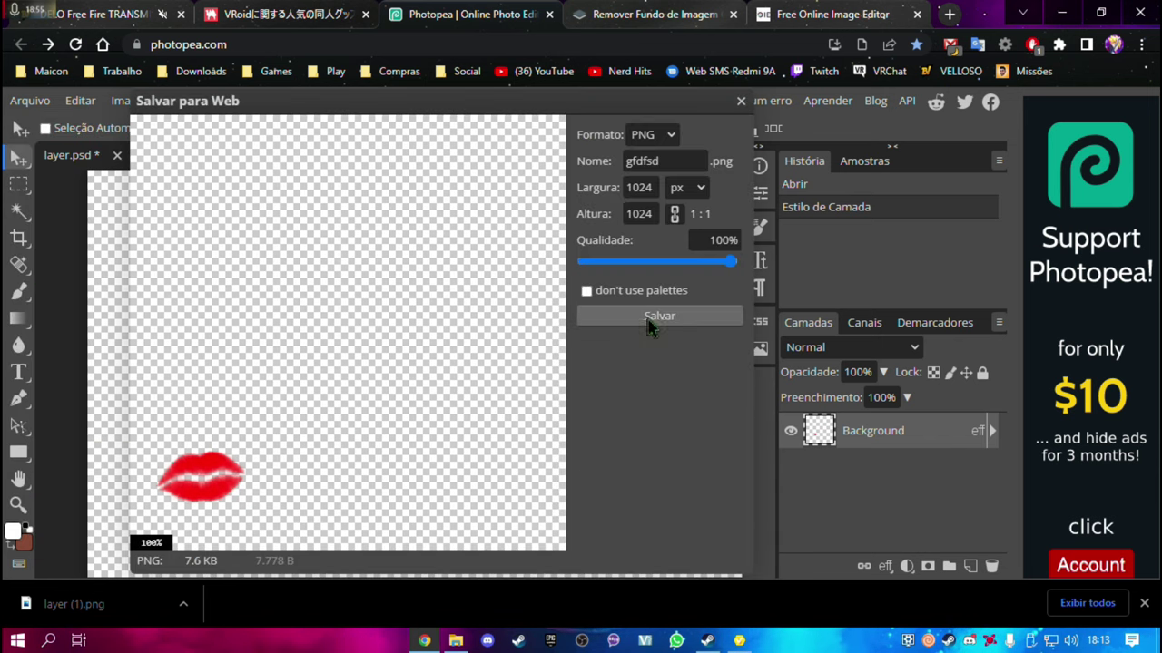
pyautogui.click(660, 315)
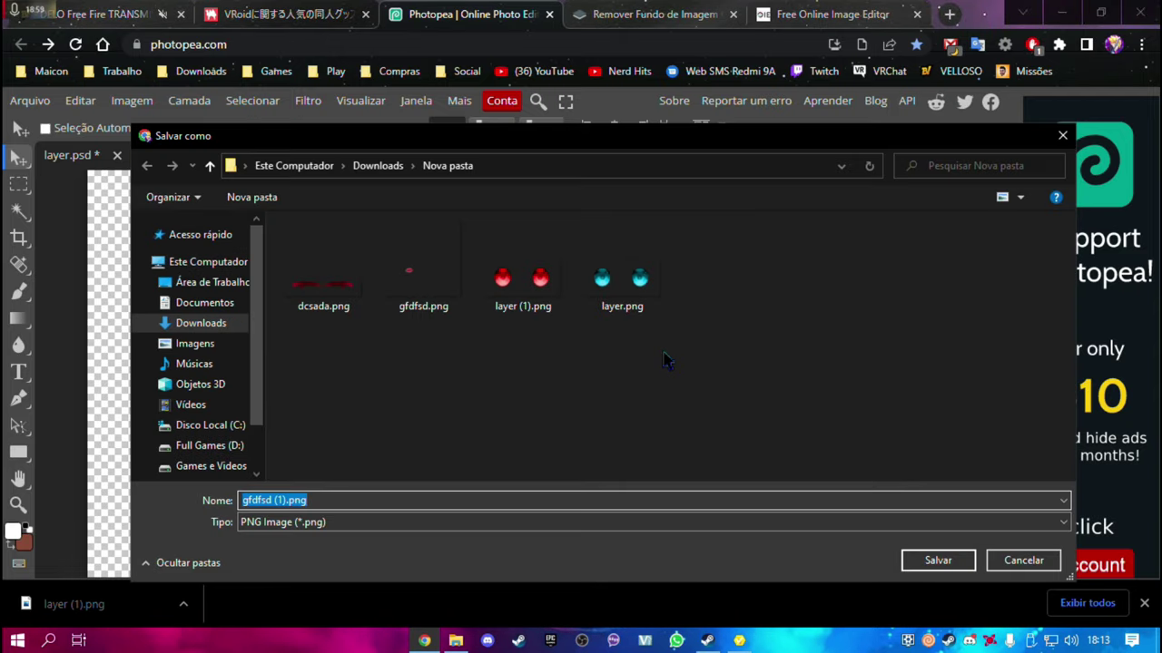
pyautogui.write('dgdf')
pyautogui.click(938, 560)
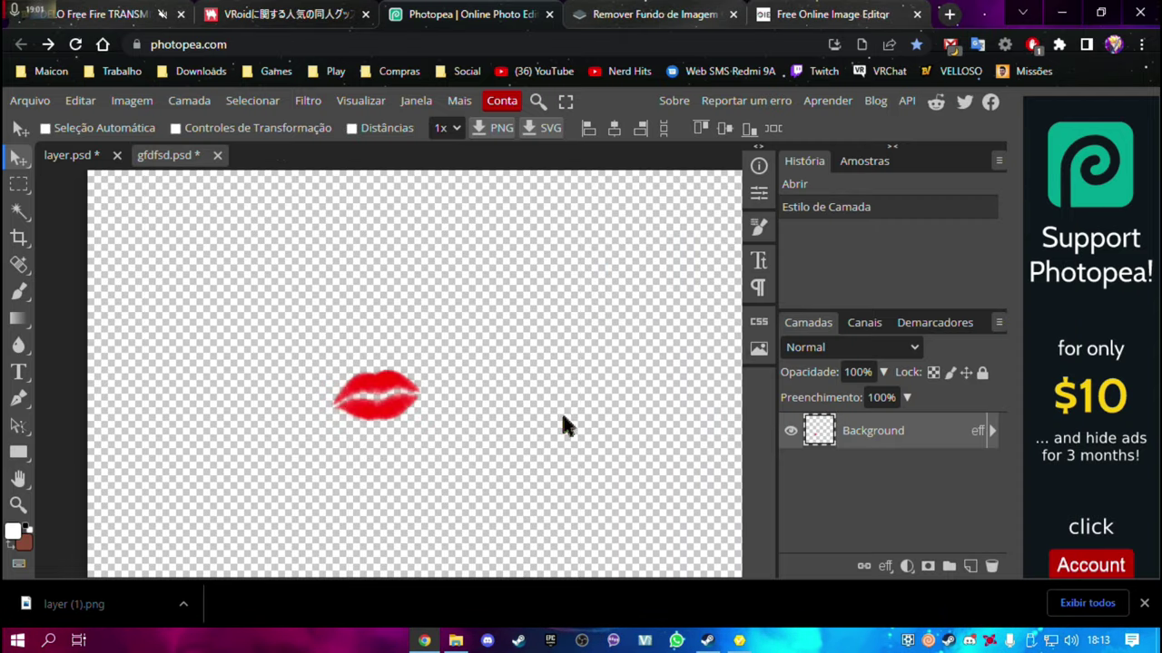
# Import dgdf.png into the face texture's Layer 1, toggling its visibility to compare the red lips
pyautogui.click(738, 641)
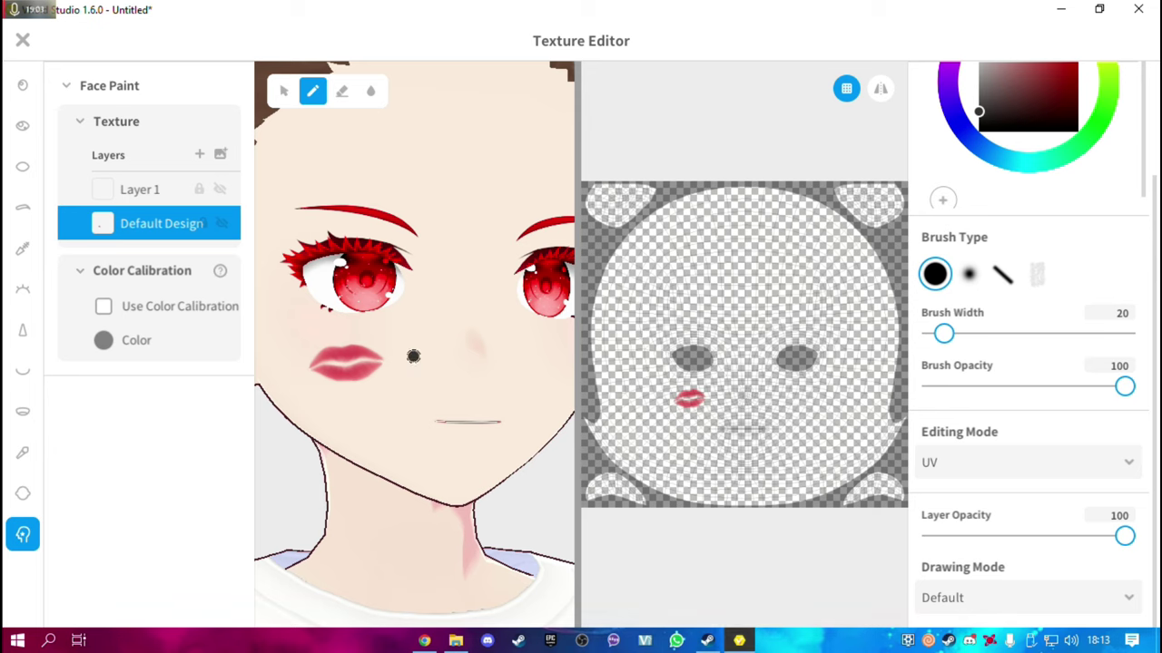
pyautogui.click(166, 195)
pyautogui.rightClick(158, 194)
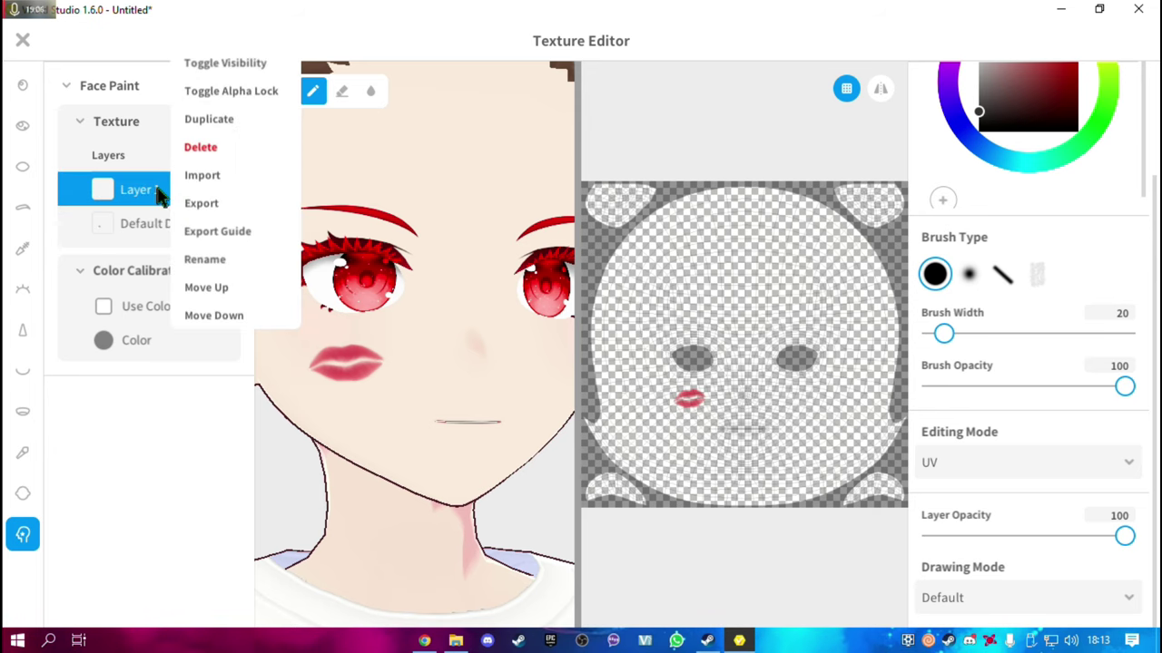
pyautogui.click(238, 176)
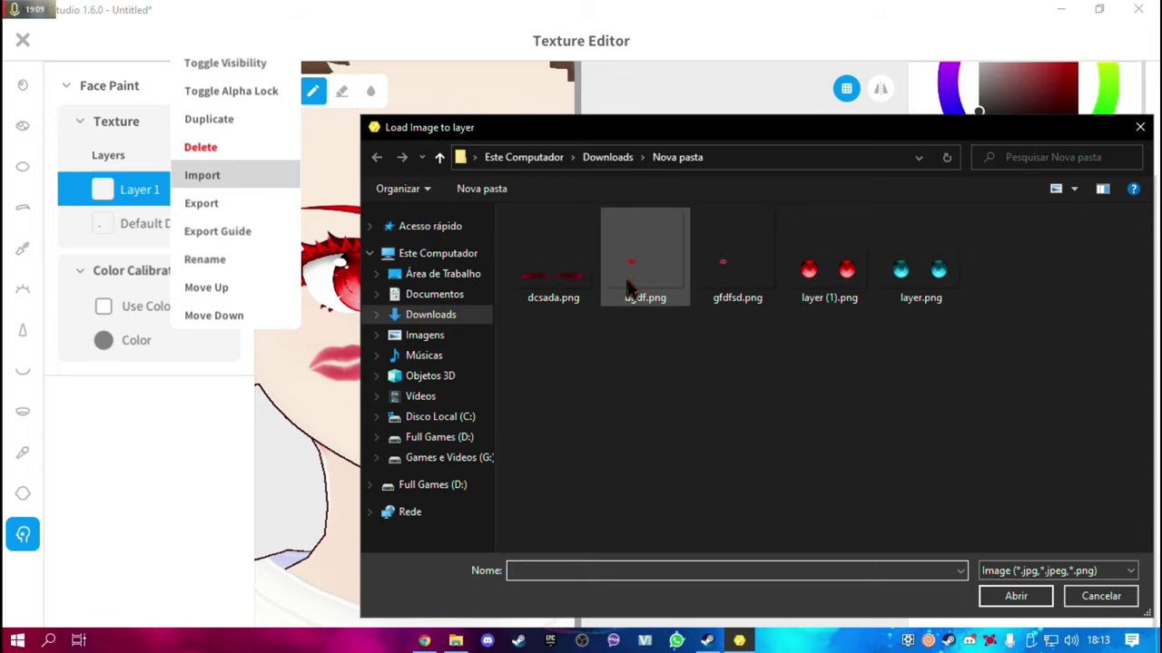
pyautogui.doubleClick(630, 257)
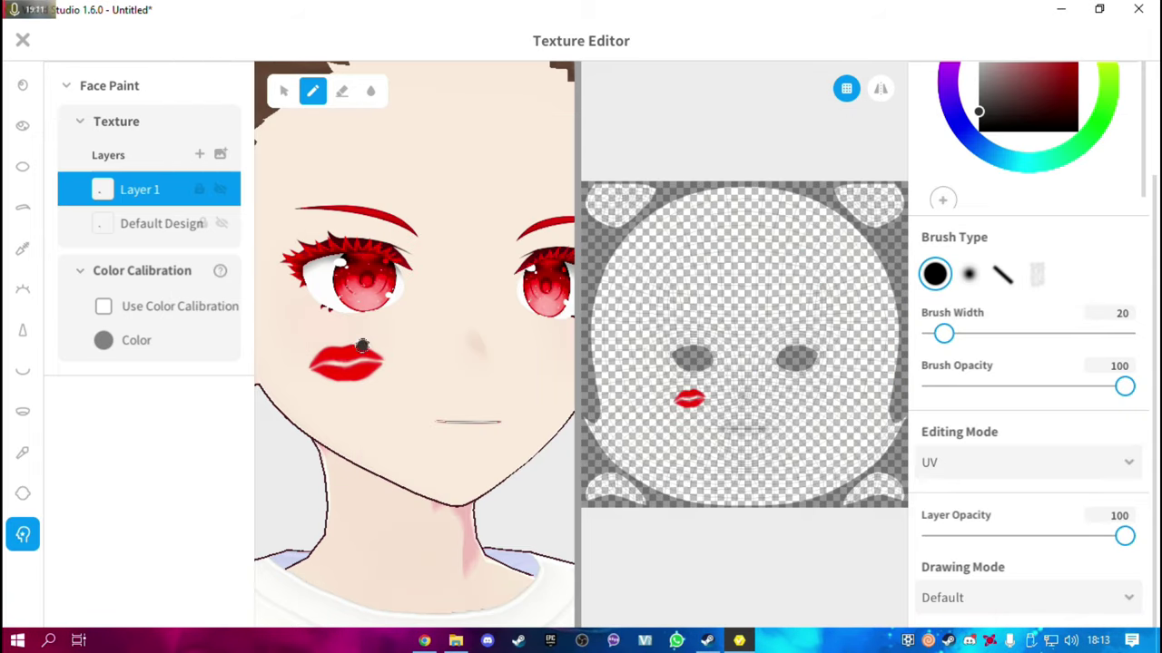
pyautogui.click(221, 189)
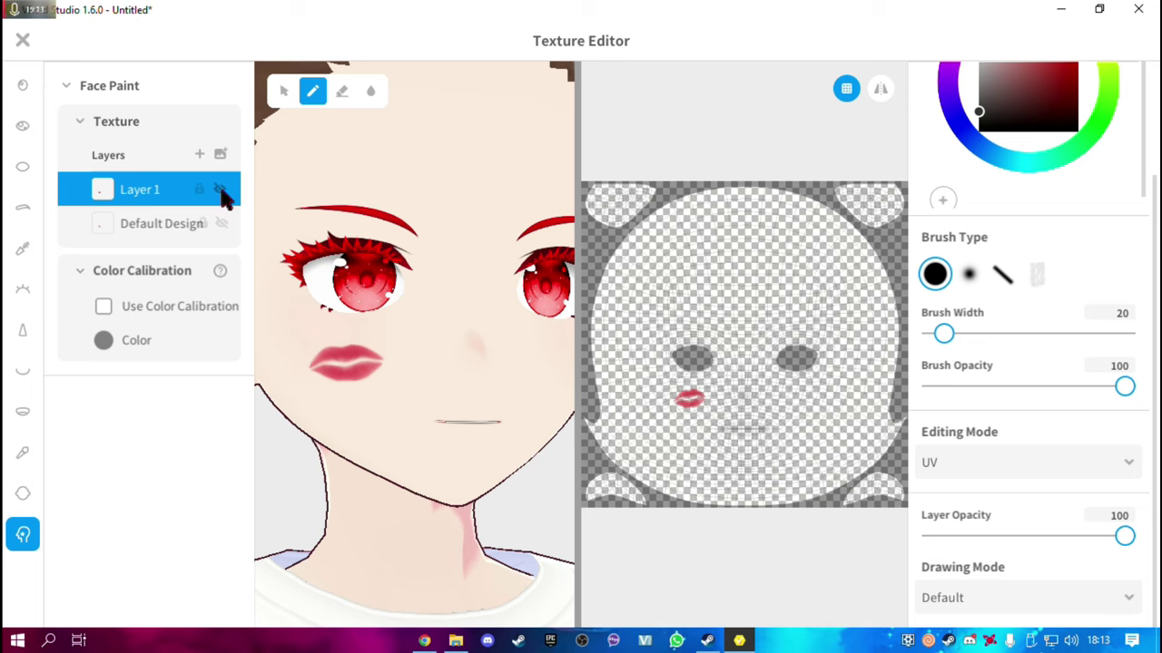
pyautogui.click(222, 191)
pyautogui.click(222, 191)
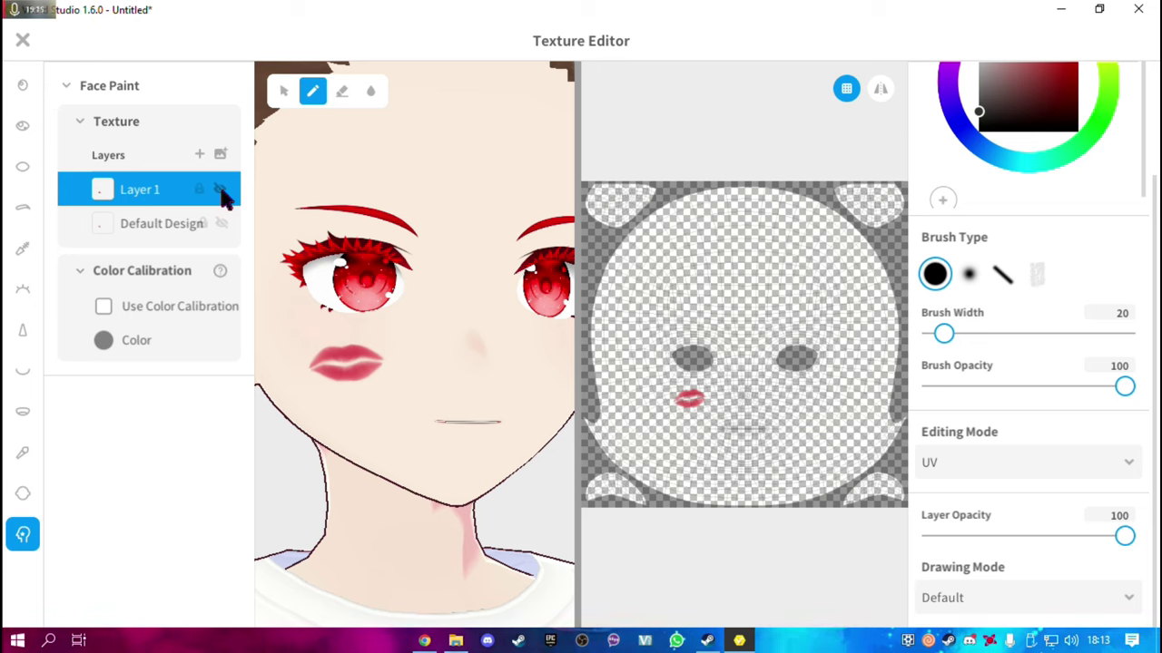
pyautogui.click(222, 190)
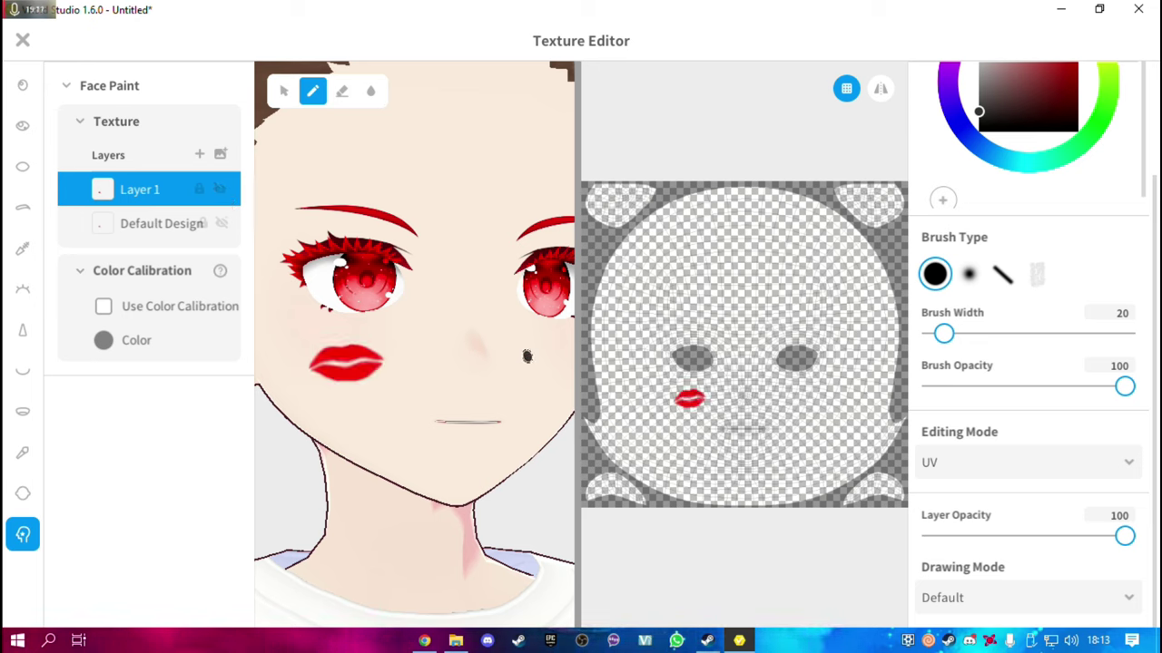
# Save the red-lips face paint as a new item with Eyeliner unchecked
pyautogui.click(20, 42)
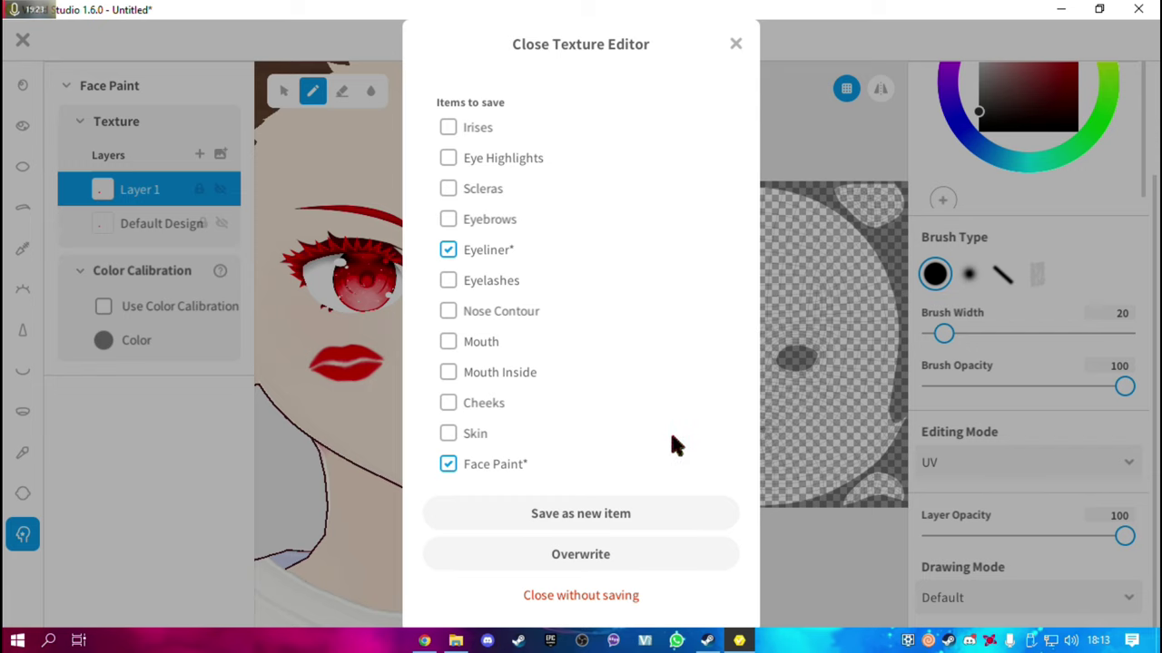
pyautogui.click(452, 246)
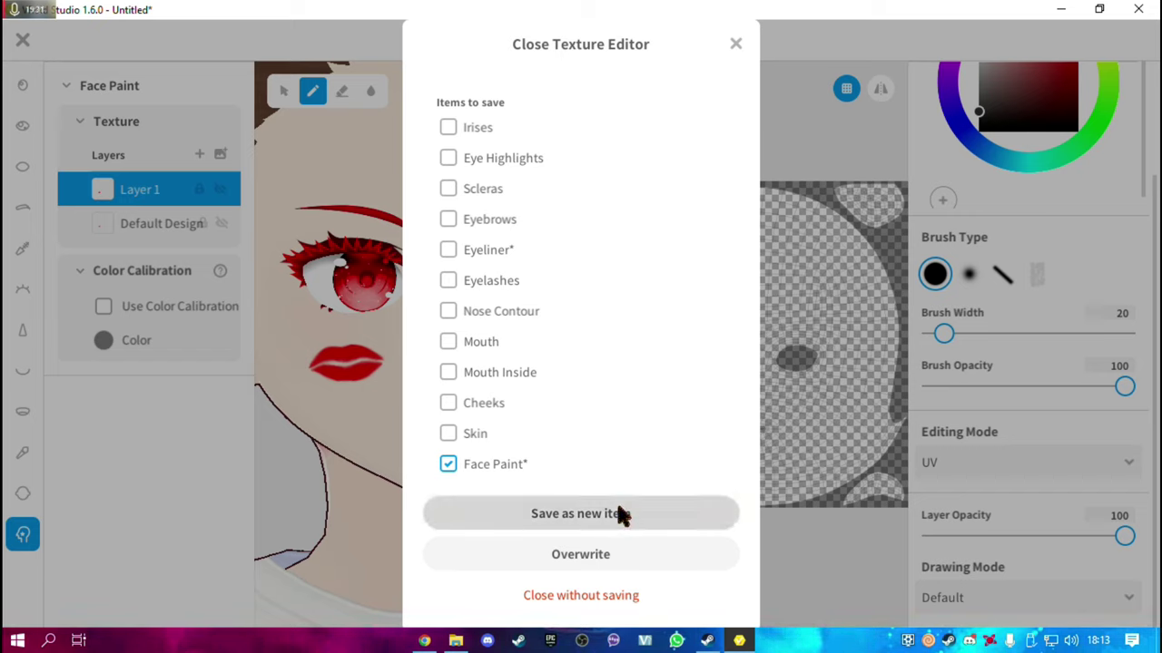
pyautogui.click(617, 502)
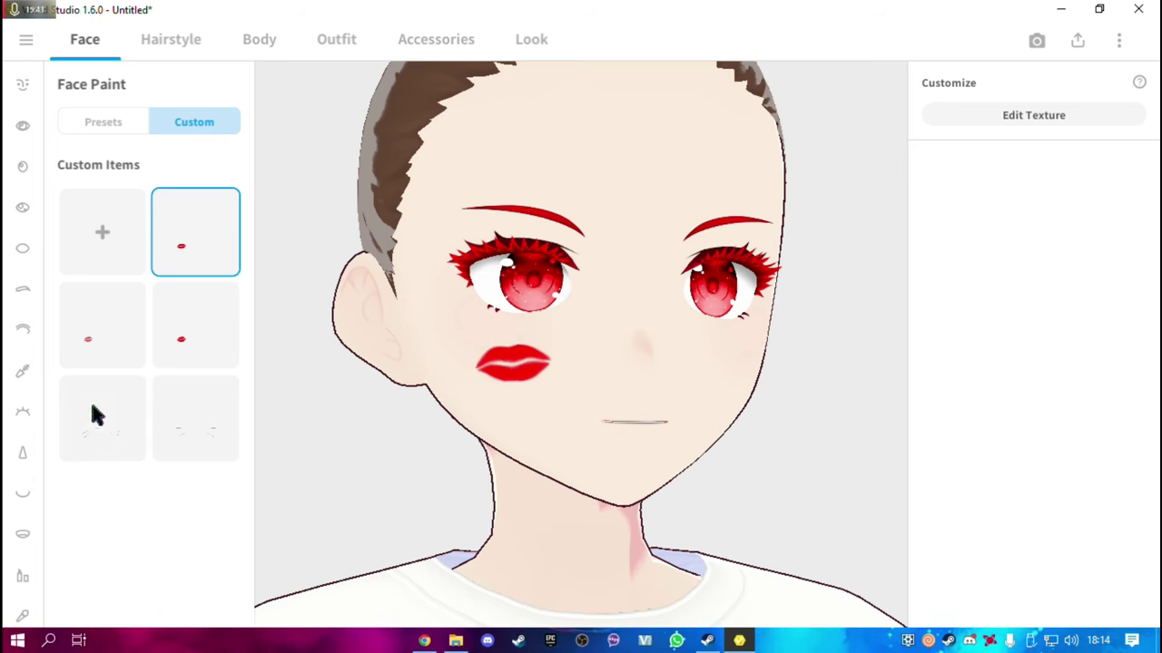
# Delete the two older custom face paint items
pyautogui.rightClick(195, 331)
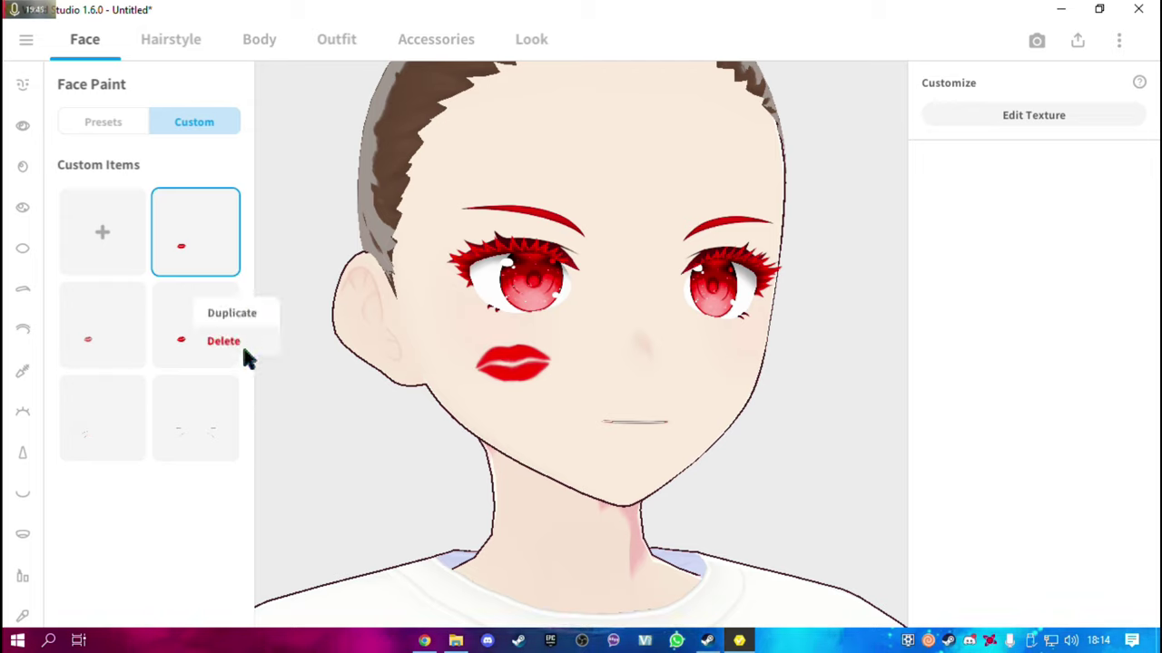
pyautogui.click(242, 343)
pyautogui.rightClick(84, 336)
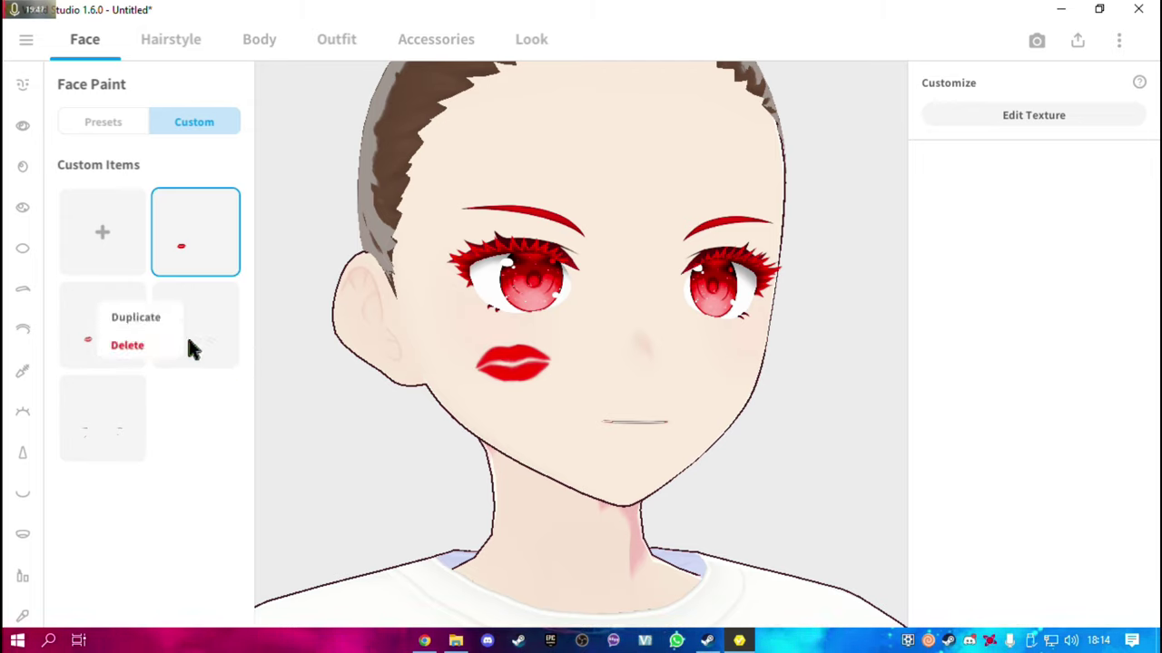
pyautogui.click(186, 344)
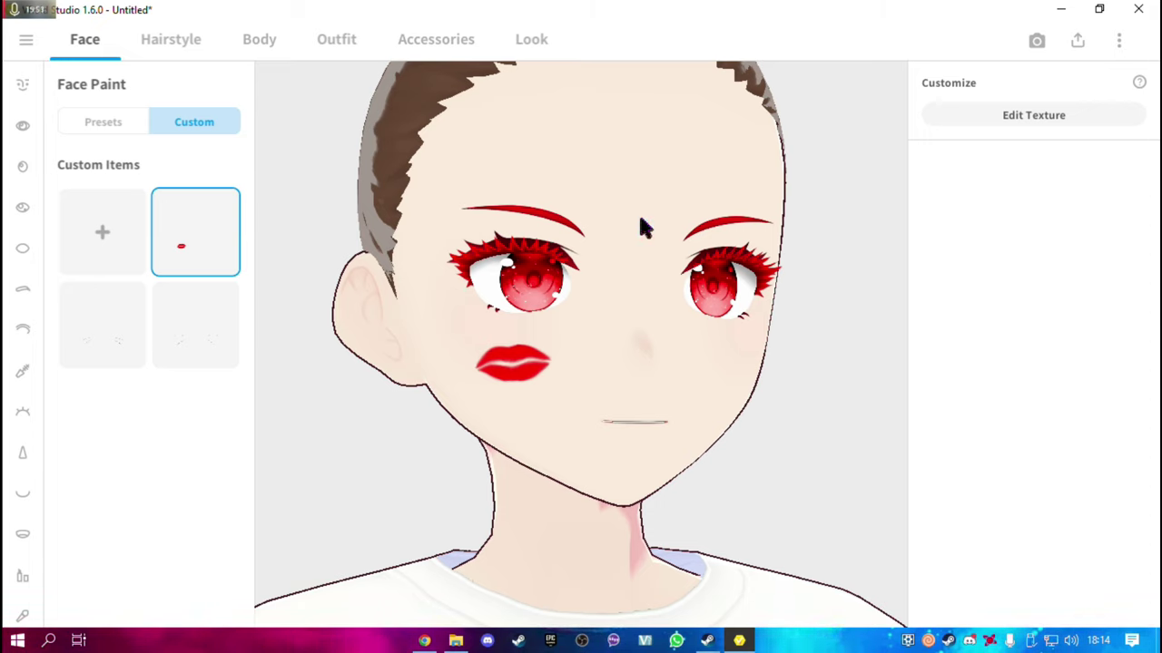
# Save the avatar as model.vroid
pyautogui.click(27, 40)
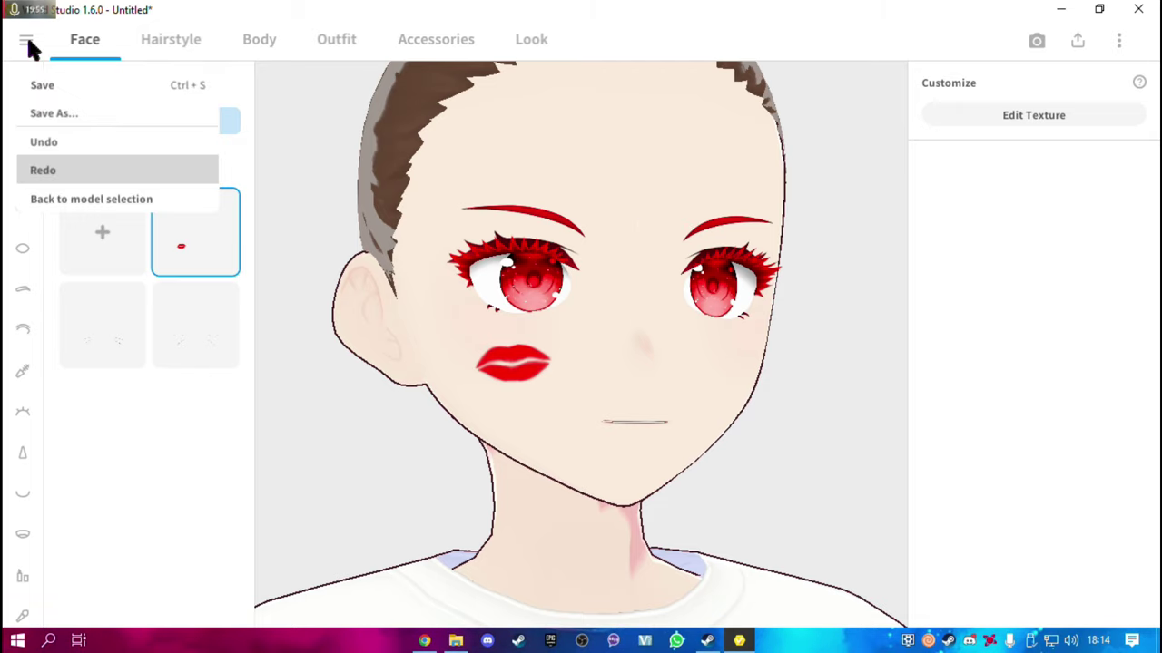
pyautogui.click(66, 91)
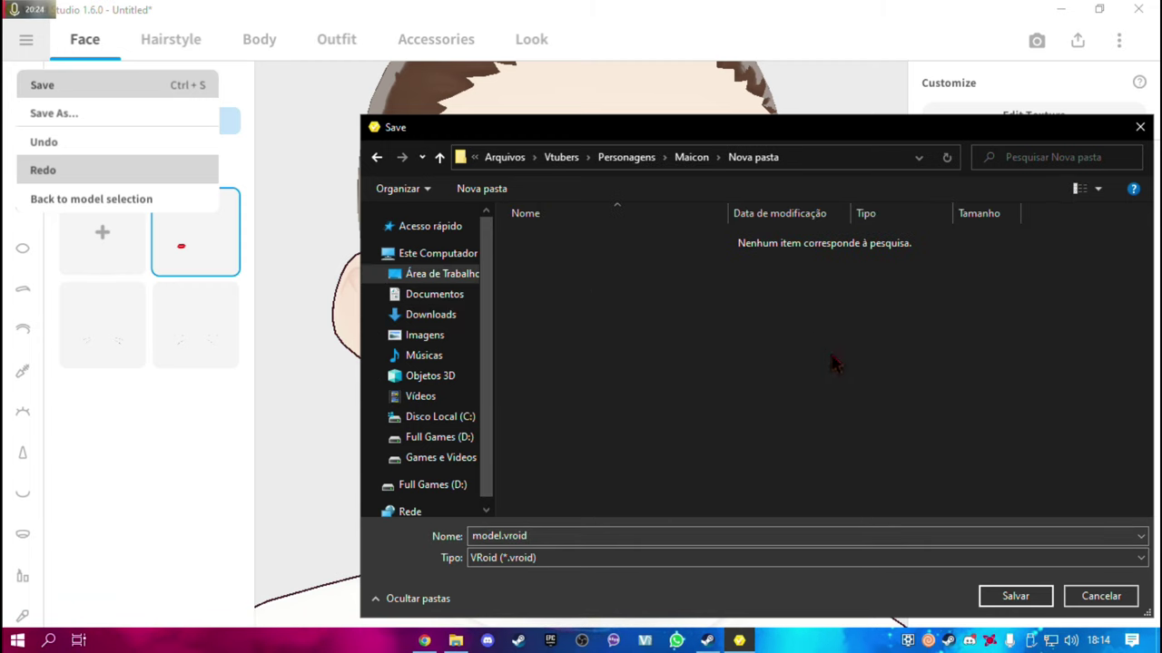
pyautogui.click(1030, 588)
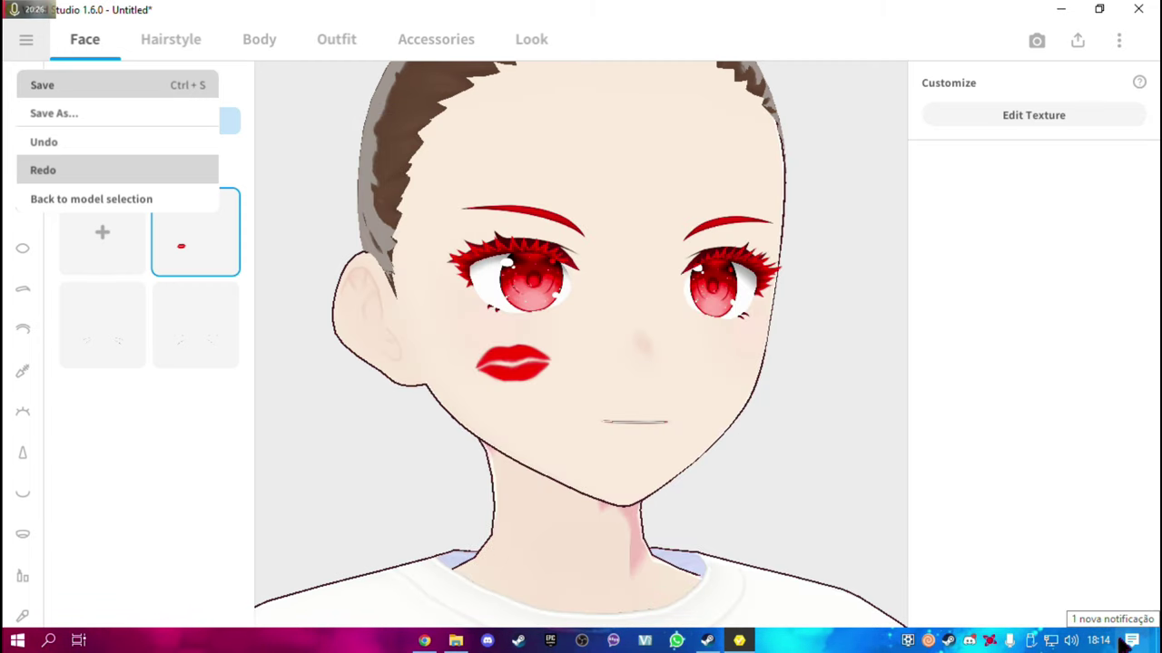
pyautogui.click(395, 270)
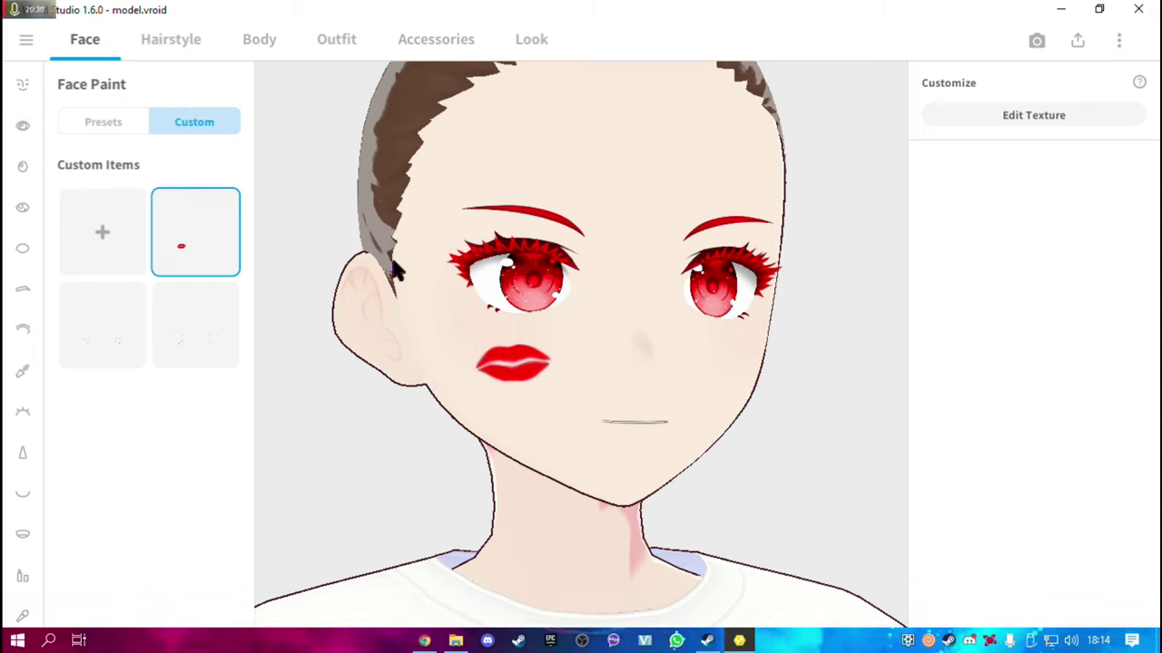
# Rotate the head to inspect it and open the Expression Editor
pyautogui.click(33, 42)
pyautogui.click(656, 227)
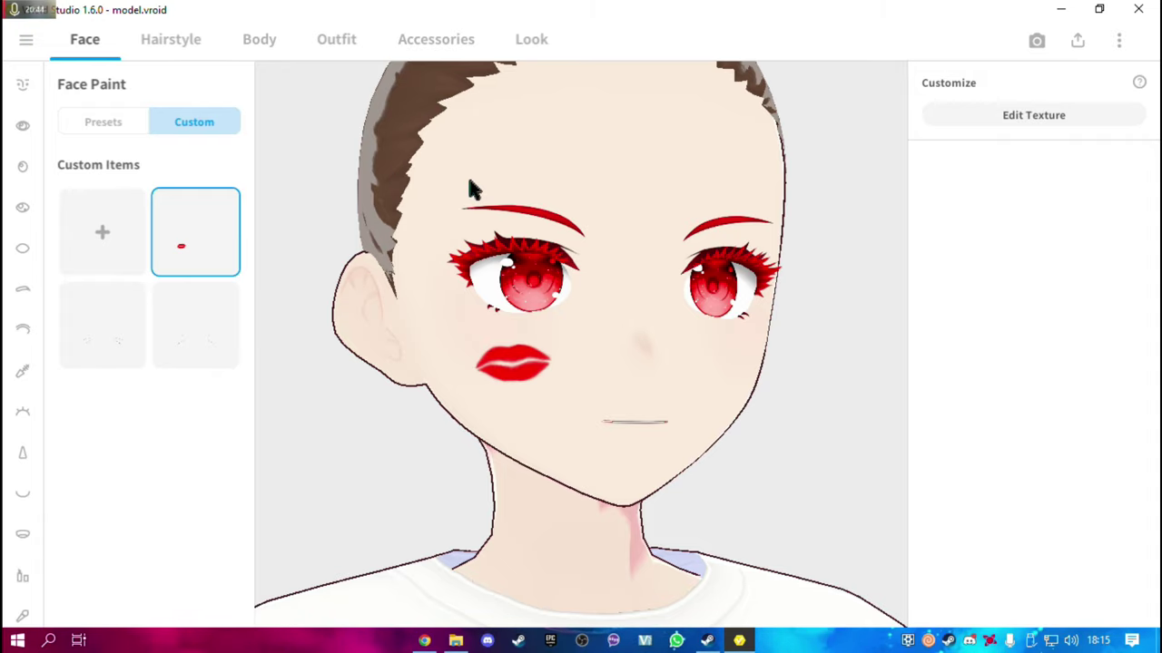
pyautogui.moveTo(334, 142)
pyautogui.mouseDown(button='right')
pyautogui.moveTo(765, 295)
pyautogui.moveTo(615, 234)
pyautogui.mouseUp(button='right')
pyautogui.scroll(-3, 20, 459)
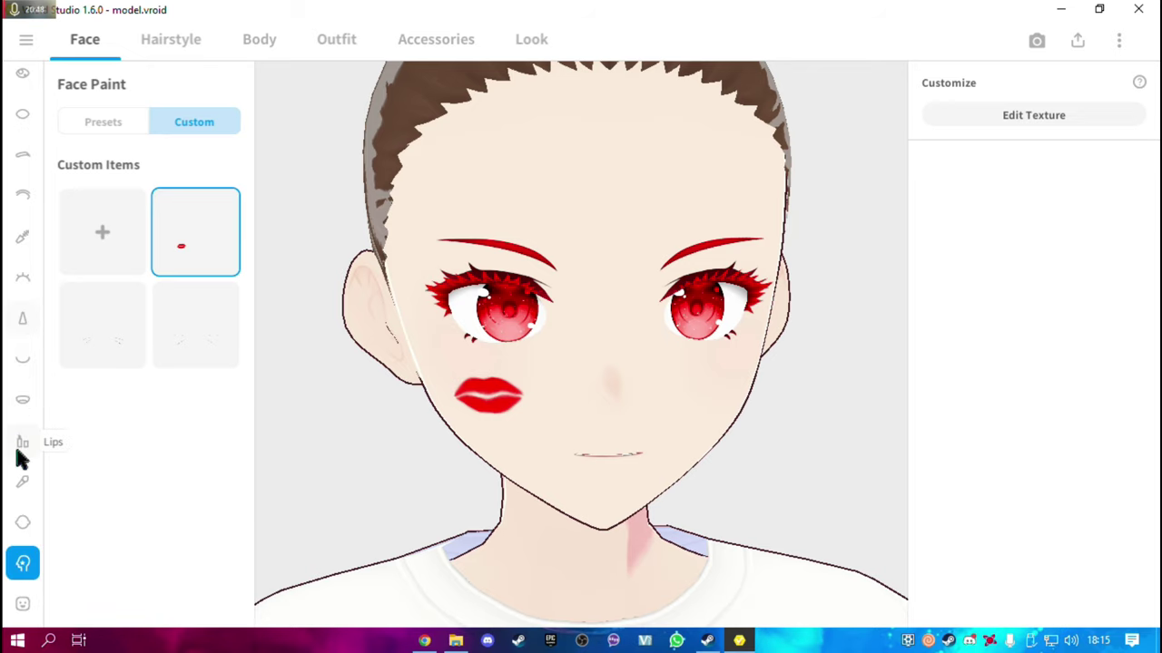
pyautogui.click(23, 604)
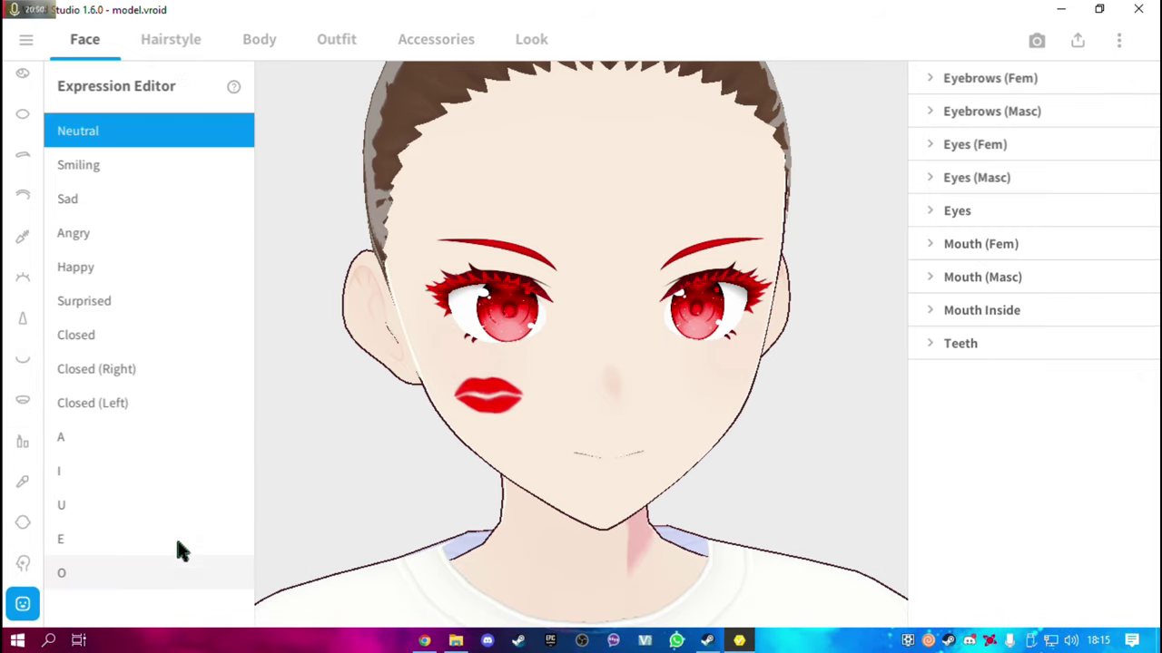
# Preview the Smiling, Sad and Angry expressions, then return the face to Neutral
pyautogui.click(103, 166)
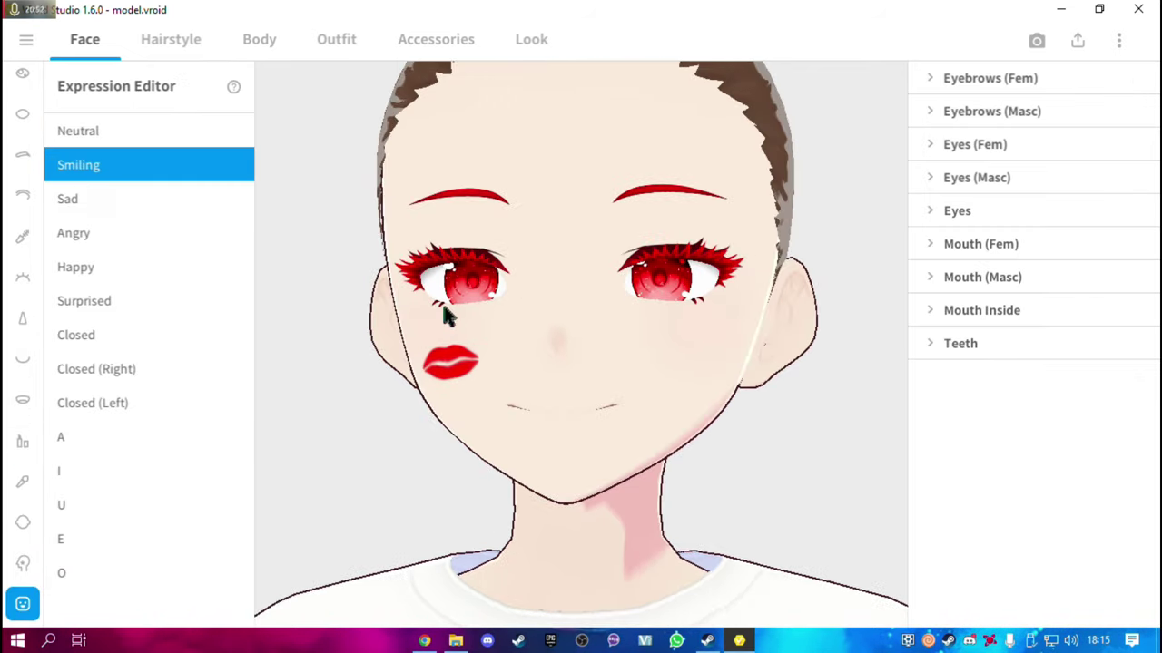
pyautogui.click(113, 203)
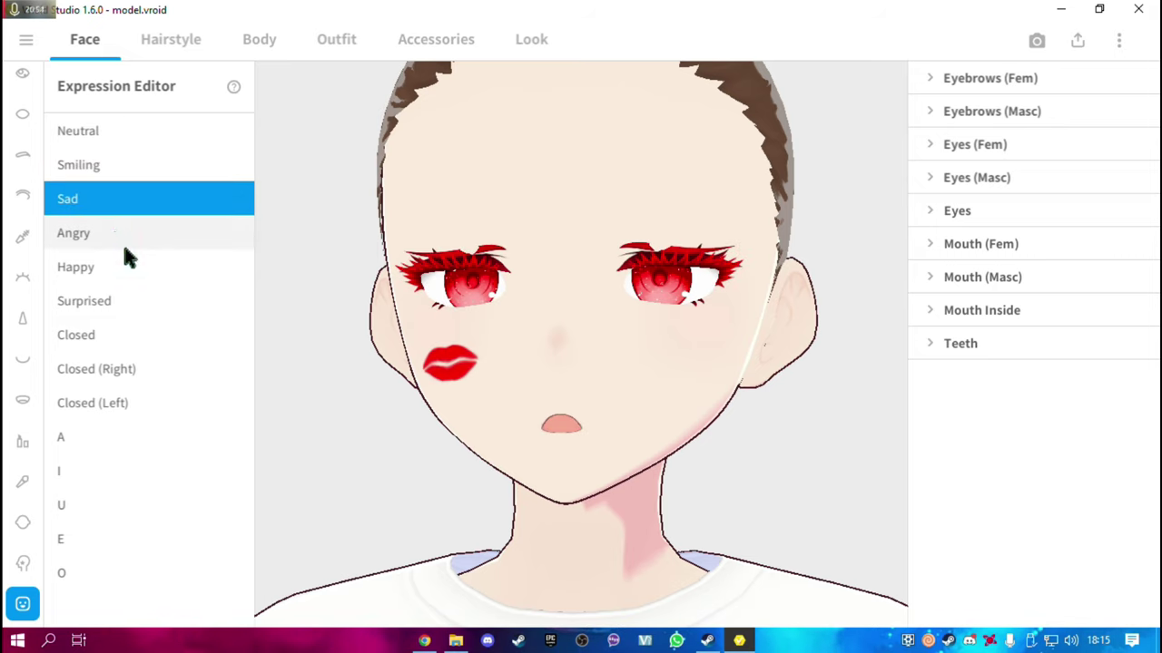
pyautogui.click(122, 238)
pyautogui.click(109, 130)
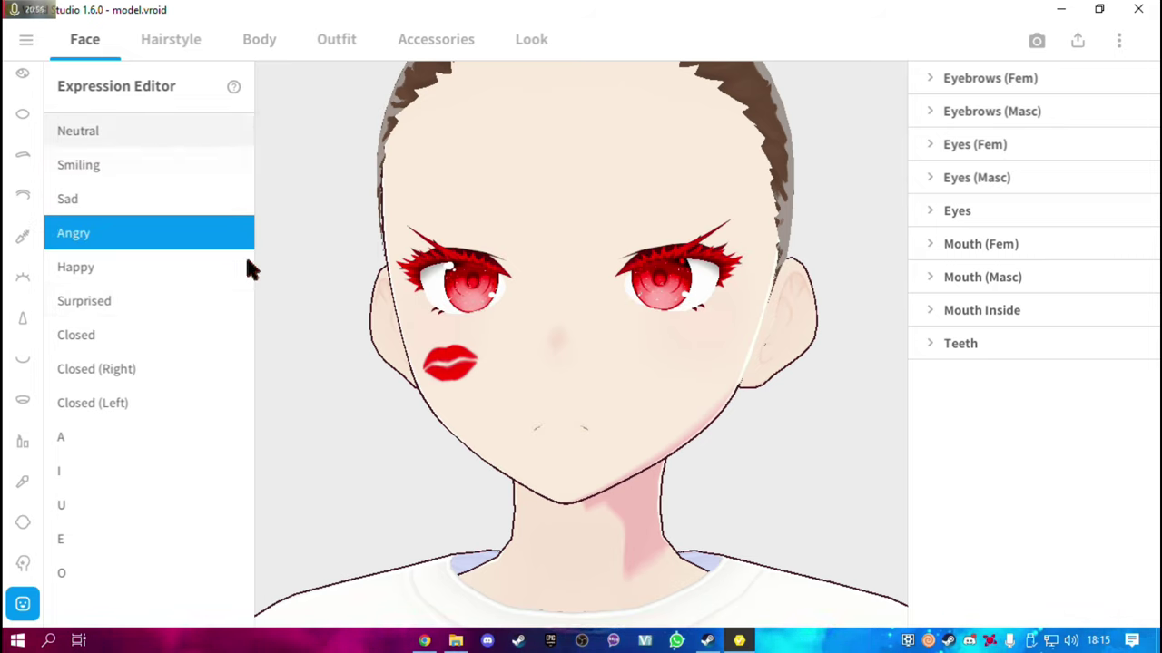
pyautogui.scroll(1, 15, 481)
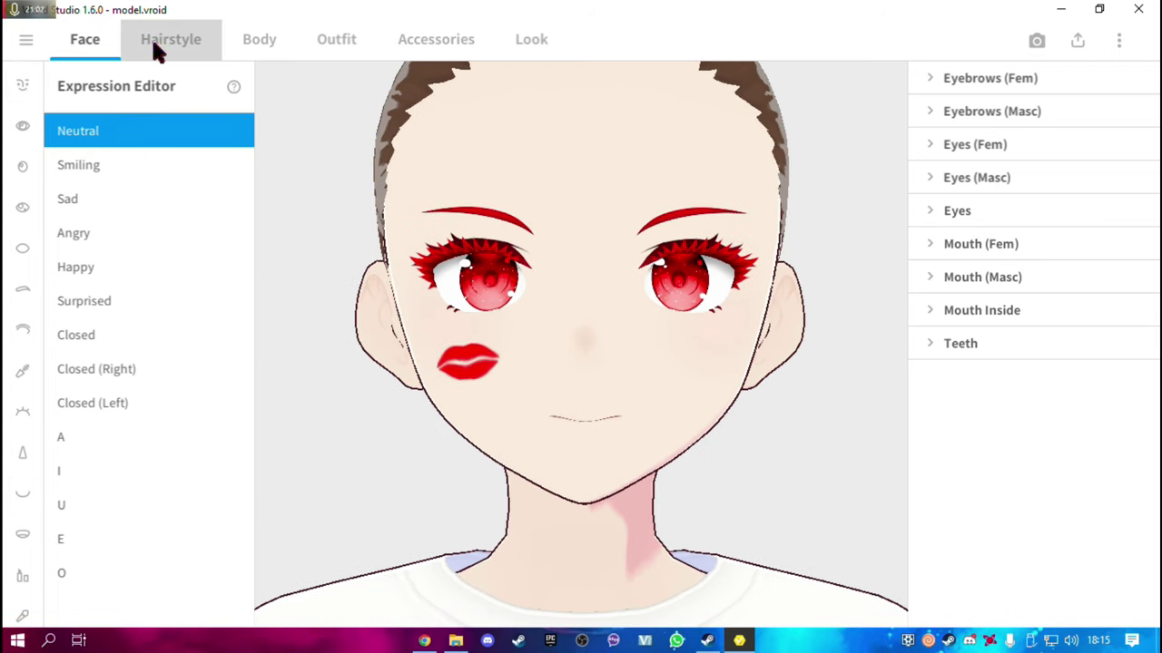
# Set the base hair main colour to solid red #FF0000, checking it from several angles
pyautogui.scroll(-1, 785, 272)
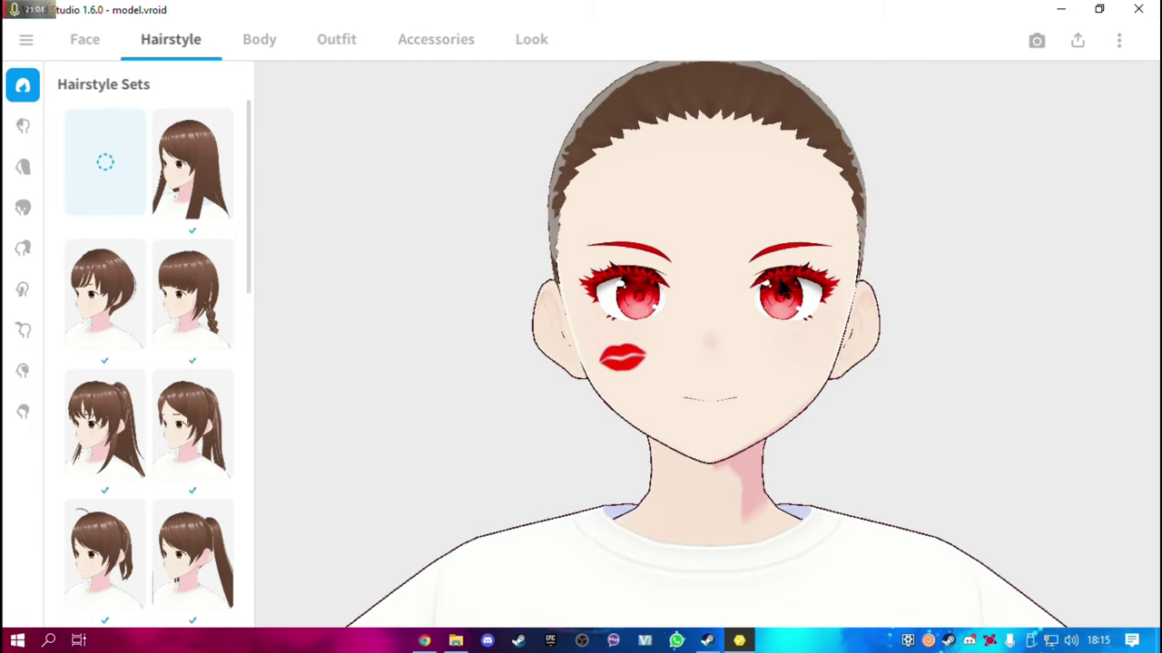
pyautogui.scroll(-1, 784, 272)
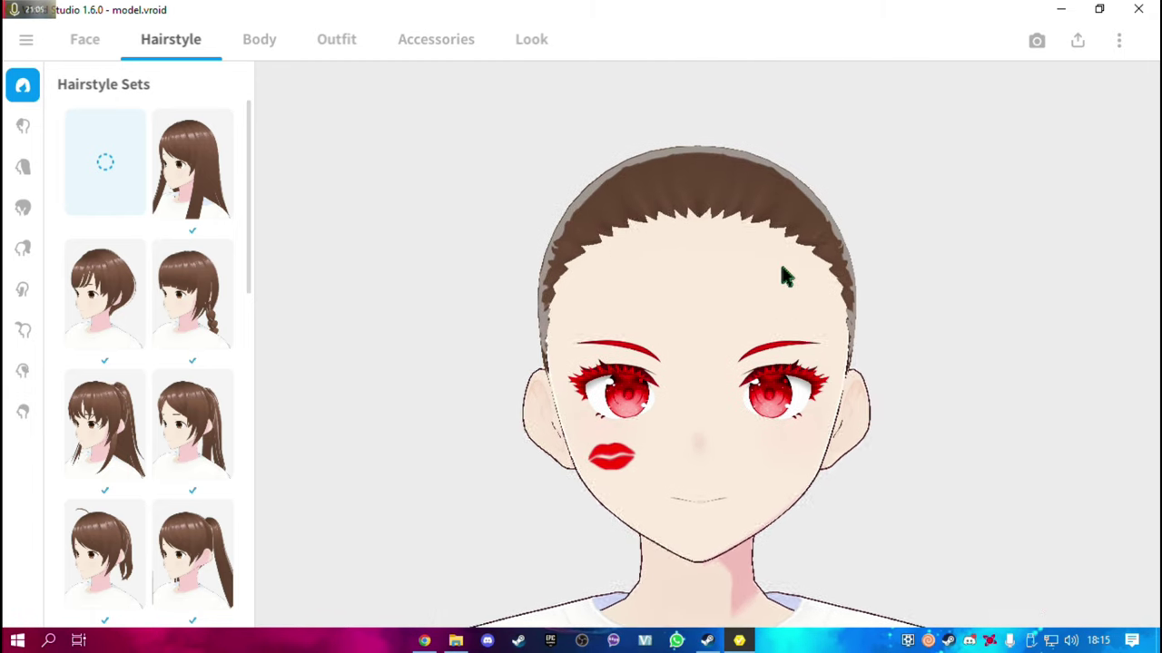
pyautogui.click(23, 411)
pyautogui.moveTo(661, 337); pyautogui.dragTo(586, 349)
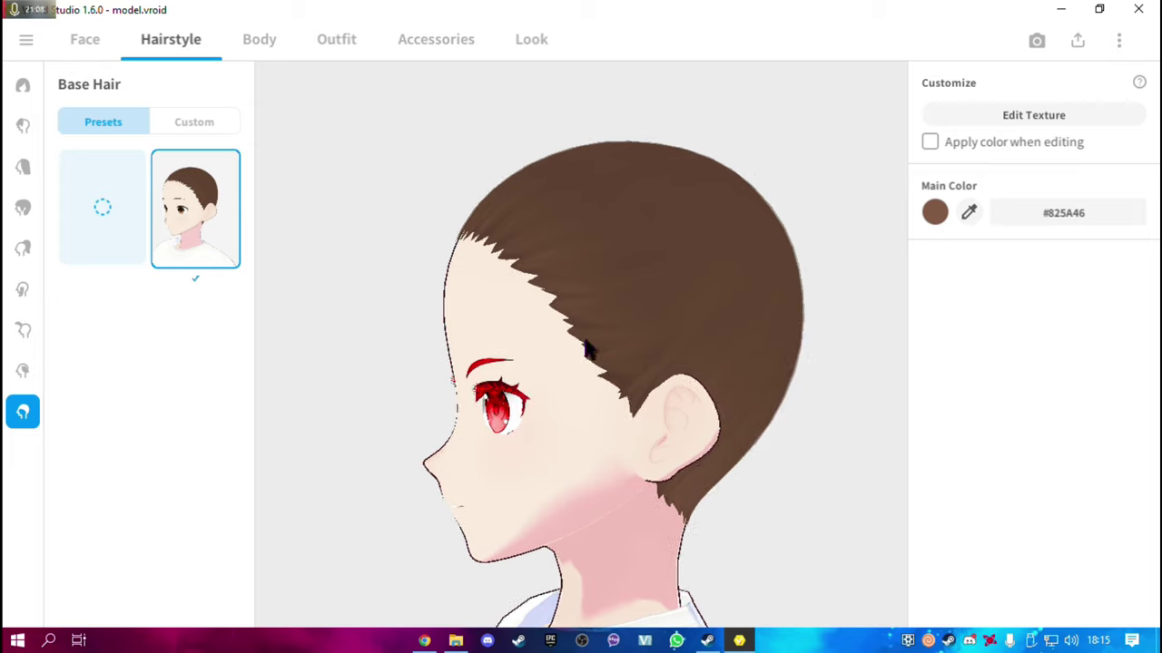
pyautogui.moveTo(786, 342); pyautogui.dragTo(709, 342)
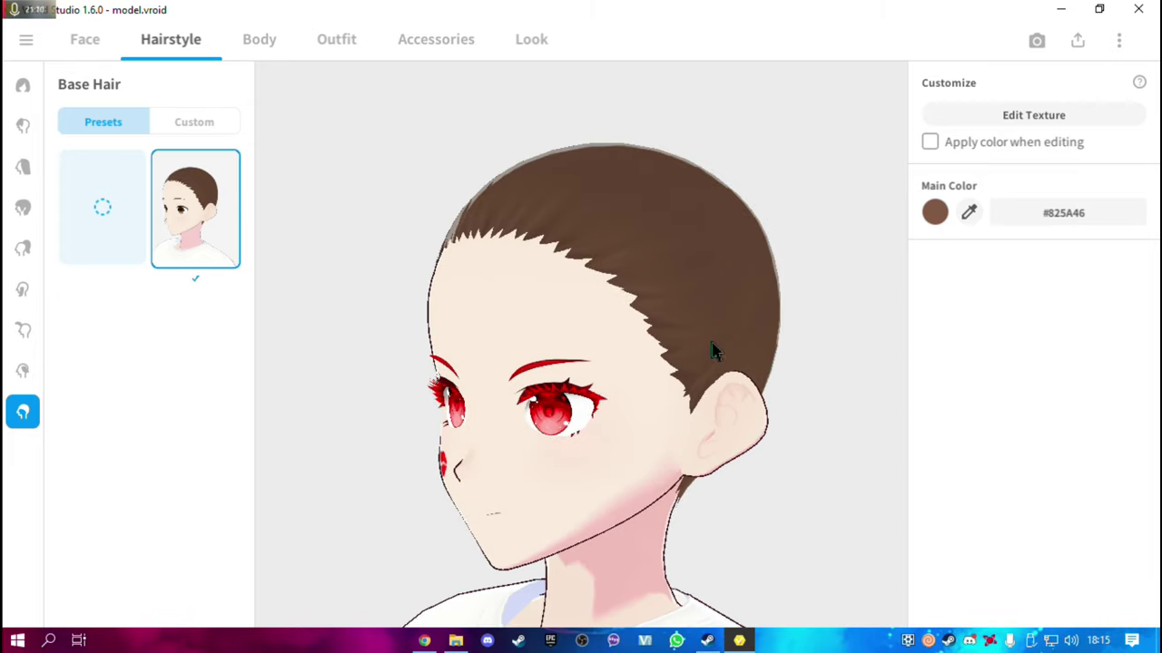
pyautogui.click(938, 220)
pyautogui.click(885, 234)
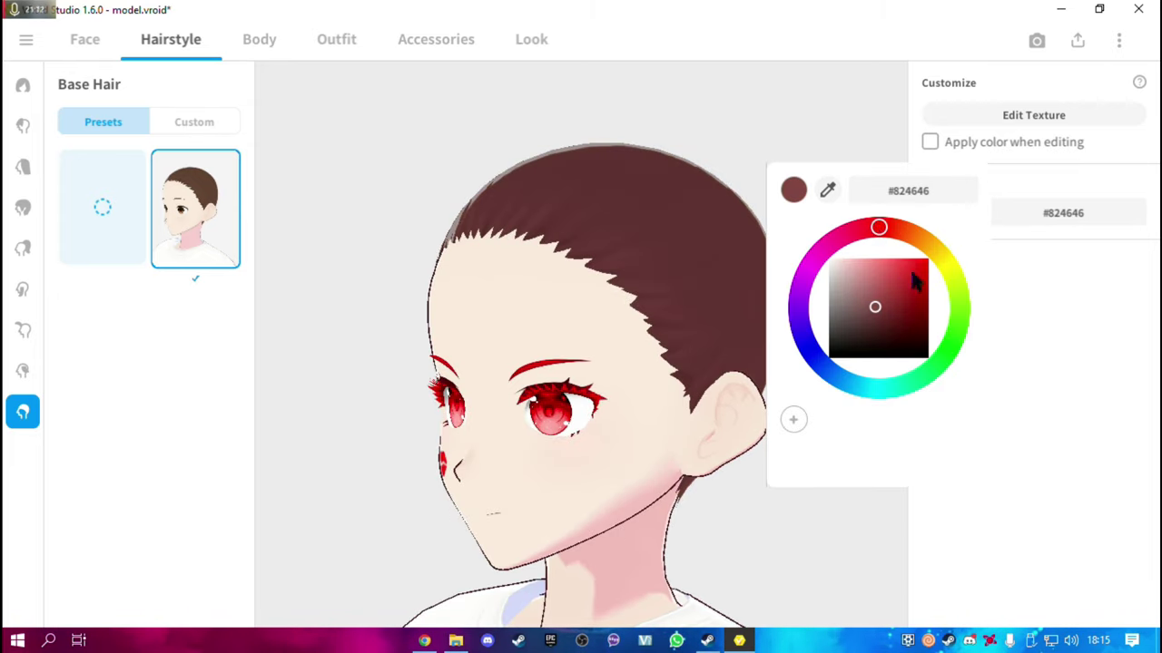
pyautogui.moveTo(915, 280); pyautogui.dragTo(1040, 269)
pyautogui.click(1040, 269)
pyautogui.moveTo(844, 357); pyautogui.dragTo(669, 345)
pyautogui.click(24, 87)
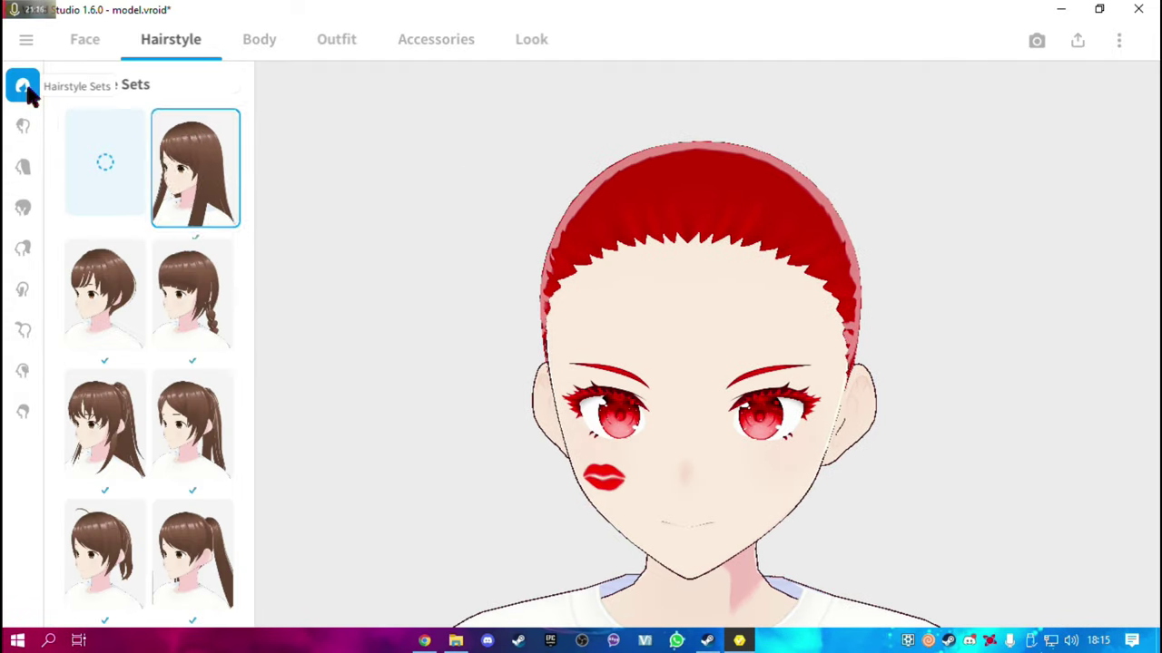
pyautogui.scroll(-3, 151, 413)
pyautogui.scroll(-2, 182, 415)
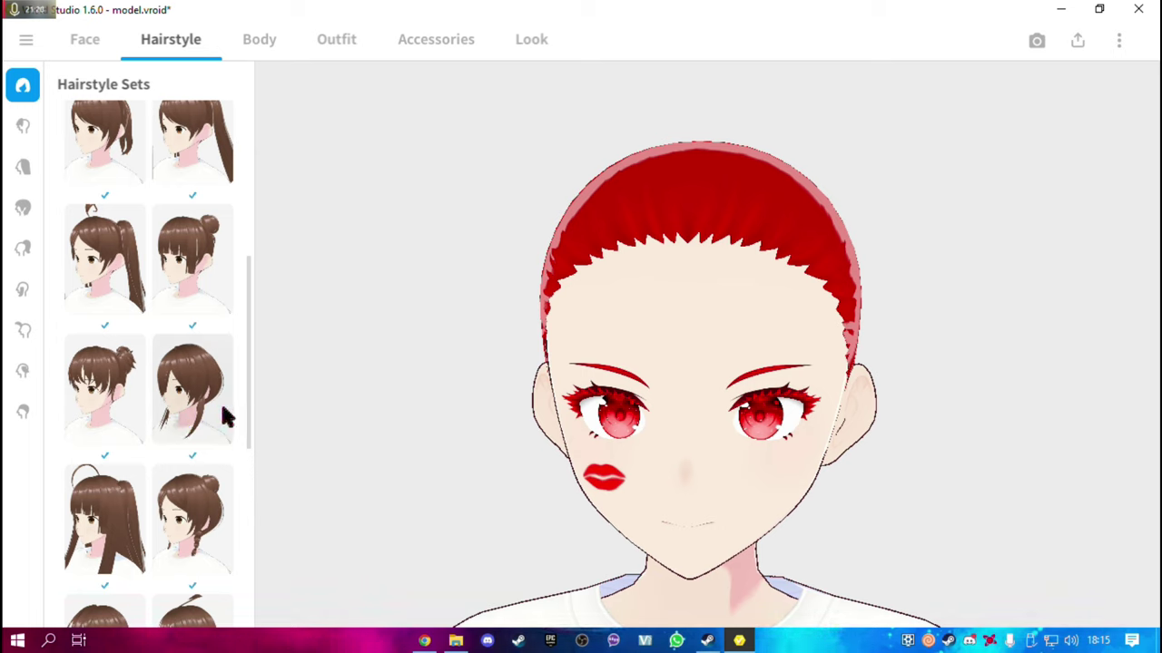
# Try several front hair presets and settle on the side-swept fringe covering one eye
pyautogui.click(28, 129)
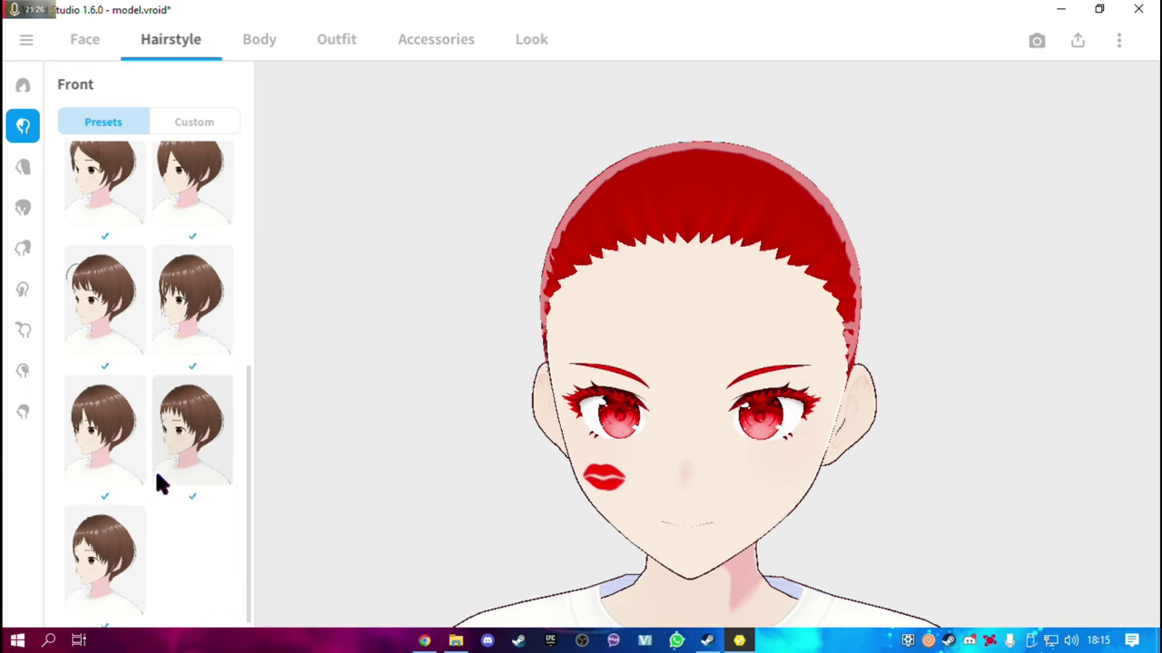
pyautogui.scroll(1, 155, 472)
pyautogui.moveTo(479, 415); pyautogui.dragTo(495, 409)
pyautogui.click(201, 360)
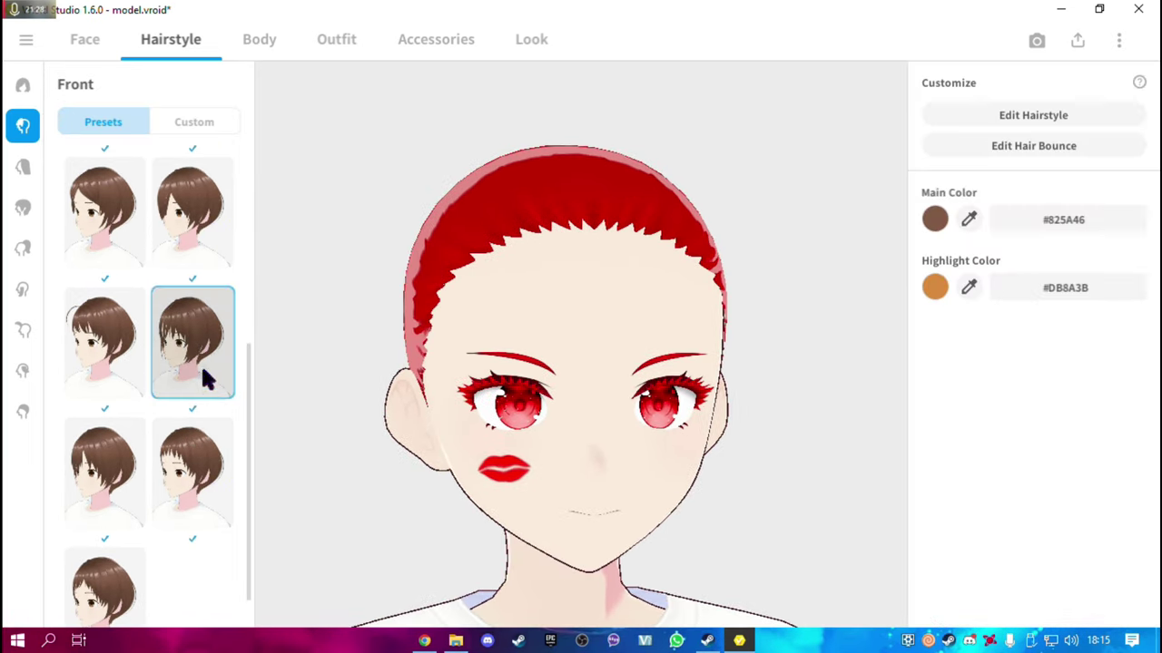
pyautogui.click(196, 450)
pyautogui.click(104, 588)
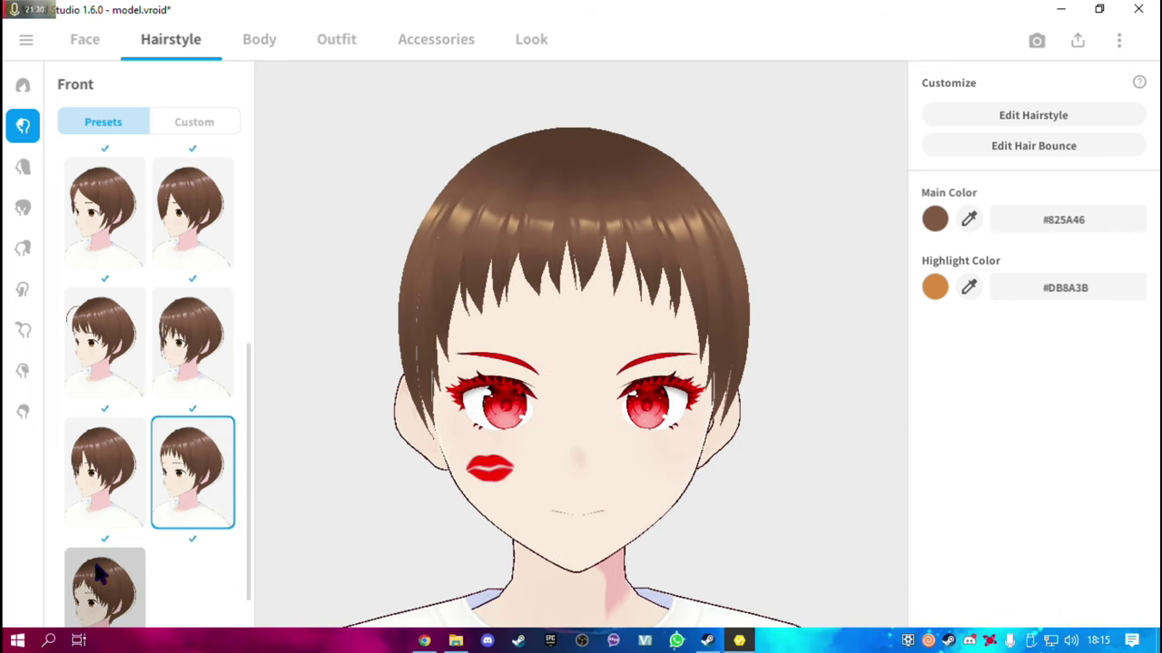
pyautogui.scroll(-1, 225, 449)
pyautogui.scroll(3, 223, 457)
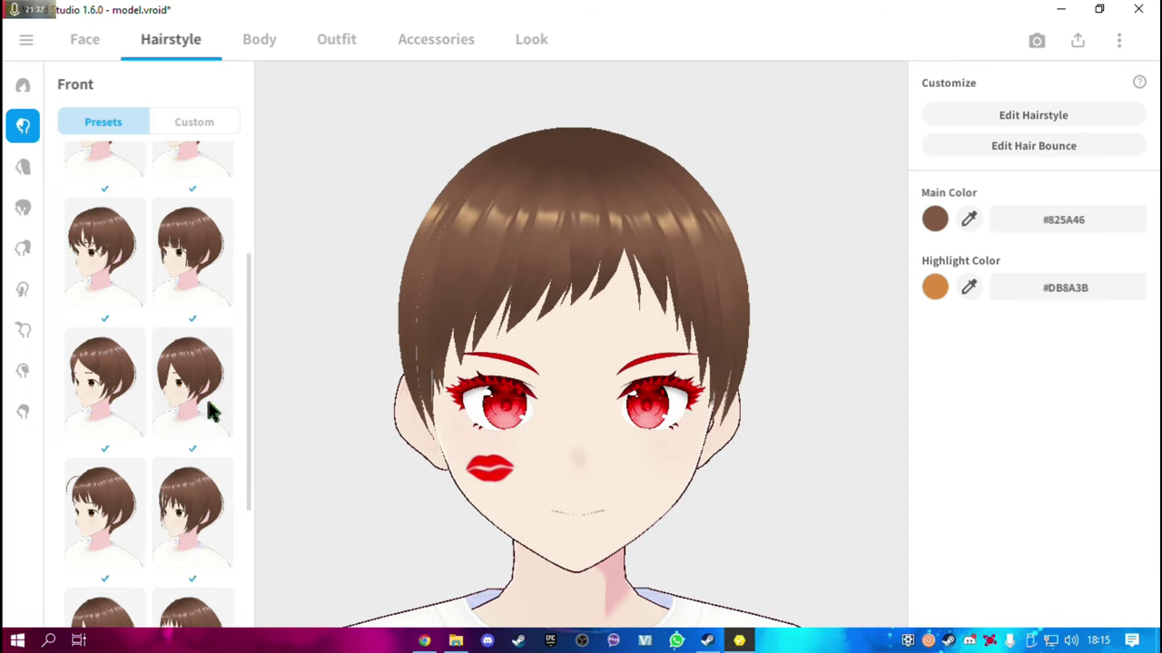
pyautogui.click(208, 408)
pyautogui.moveTo(475, 407)
pyautogui.mouseDown()
pyautogui.moveTo(540, 405)
pyautogui.moveTo(475, 409)
pyautogui.mouseUp()
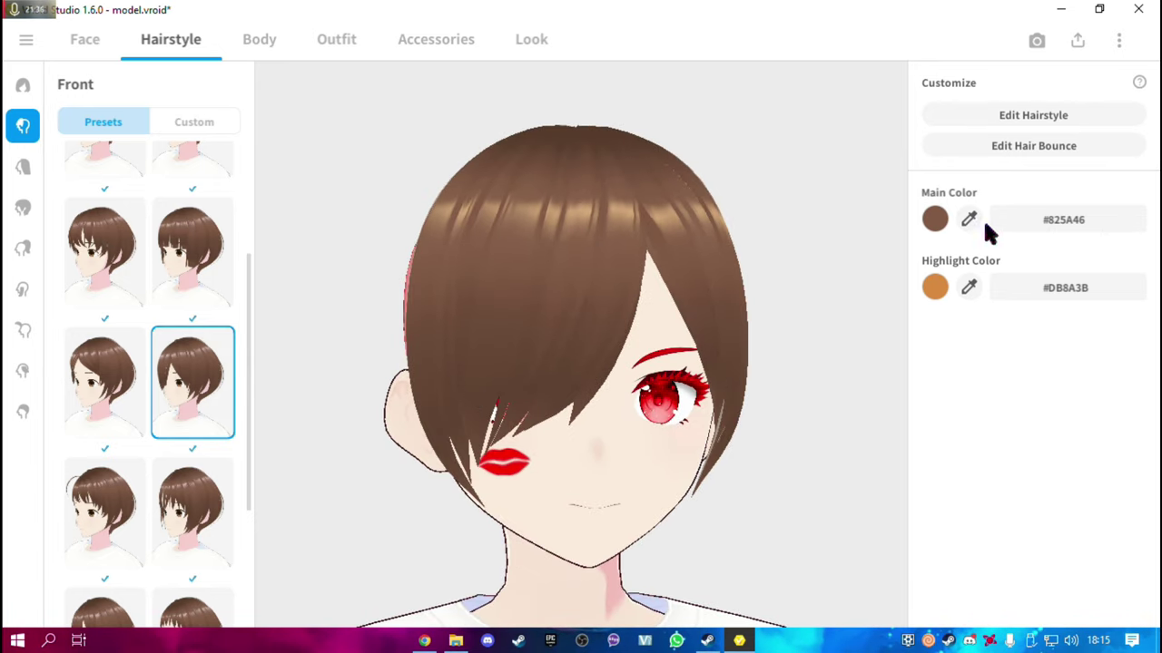
# Set the front hair main colour to bright red #FF000F
pyautogui.click(935, 219)
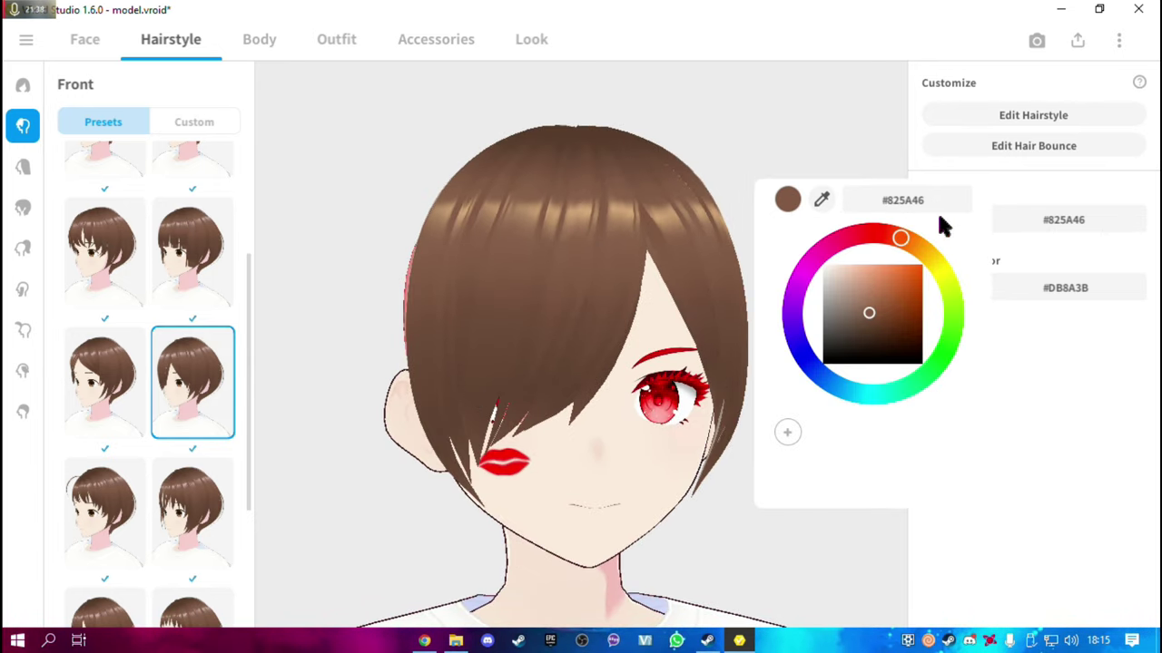
pyautogui.moveTo(896, 239); pyautogui.dragTo(868, 234)
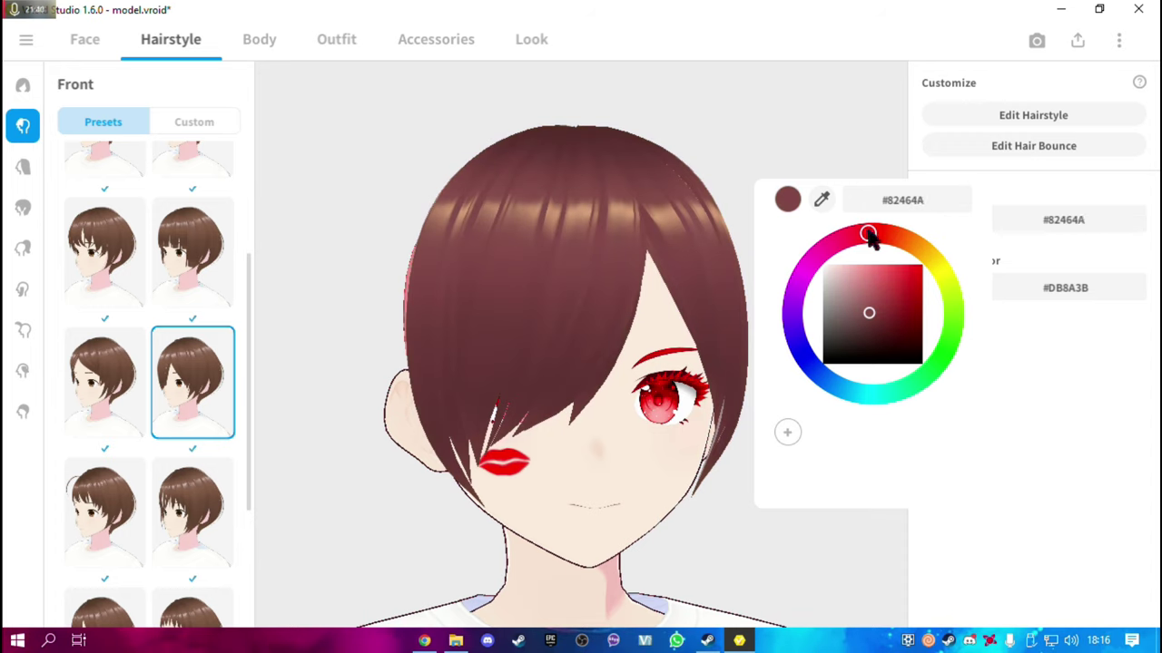
pyautogui.click(901, 274)
pyautogui.moveTo(927, 266); pyautogui.dragTo(942, 258)
pyautogui.click(1039, 383)
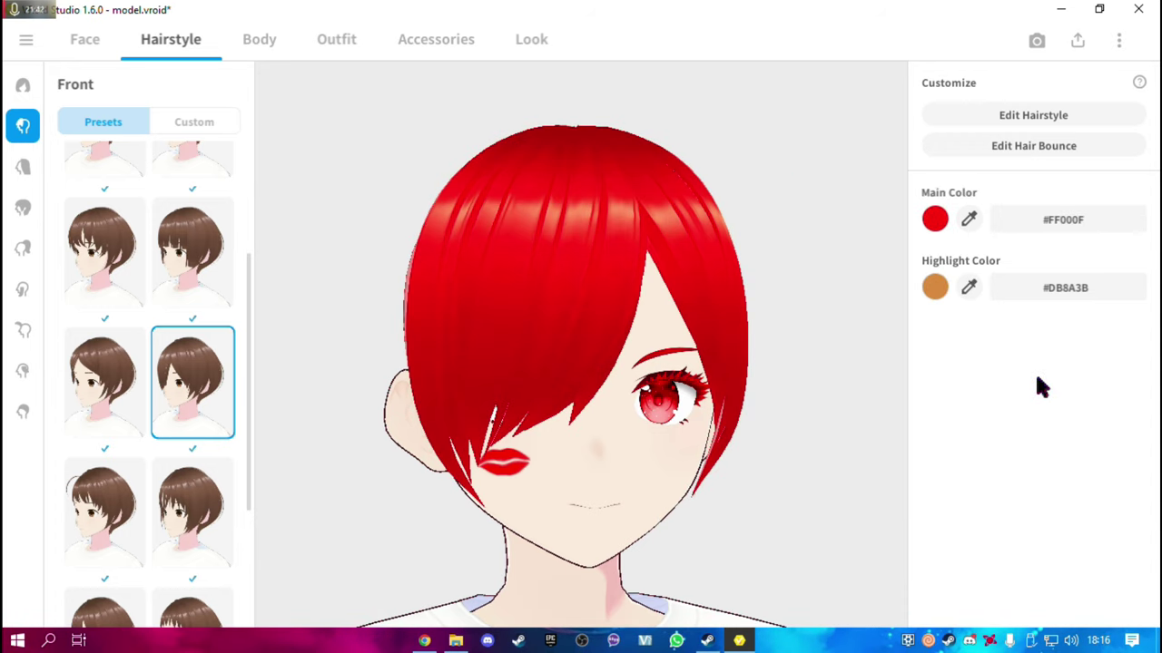
# Set the front hair highlight colour to red #FF2020
pyautogui.click(935, 288)
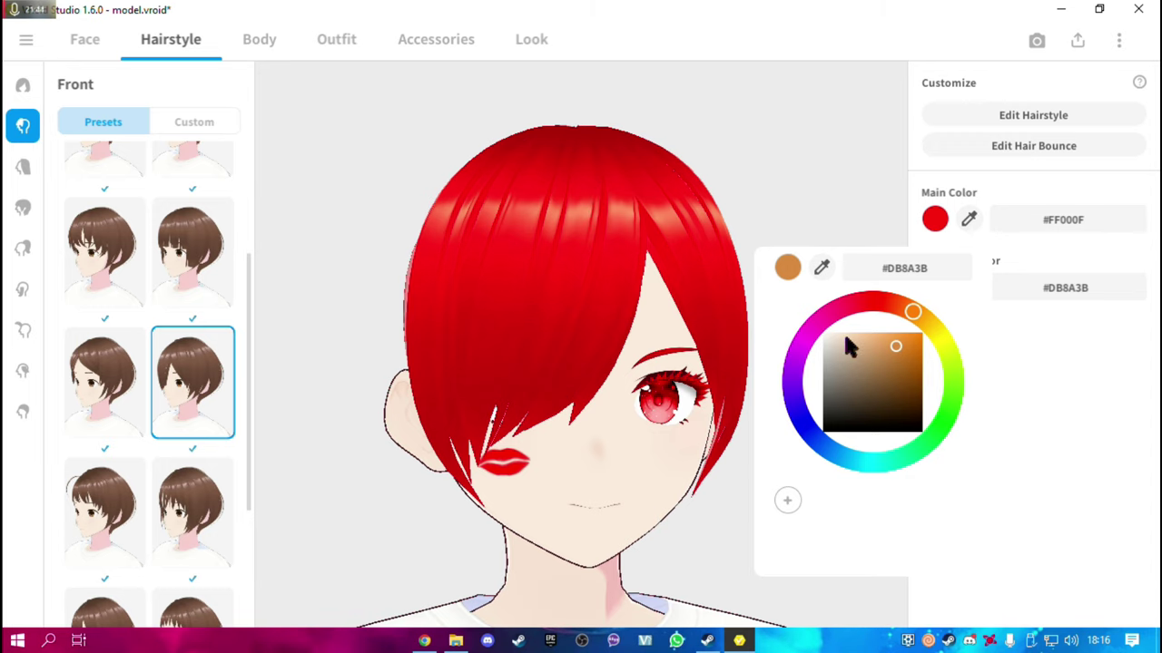
pyautogui.moveTo(845, 339)
pyautogui.mouseDown()
pyautogui.moveTo(926, 317)
pyautogui.moveTo(762, 329)
pyautogui.mouseUp()
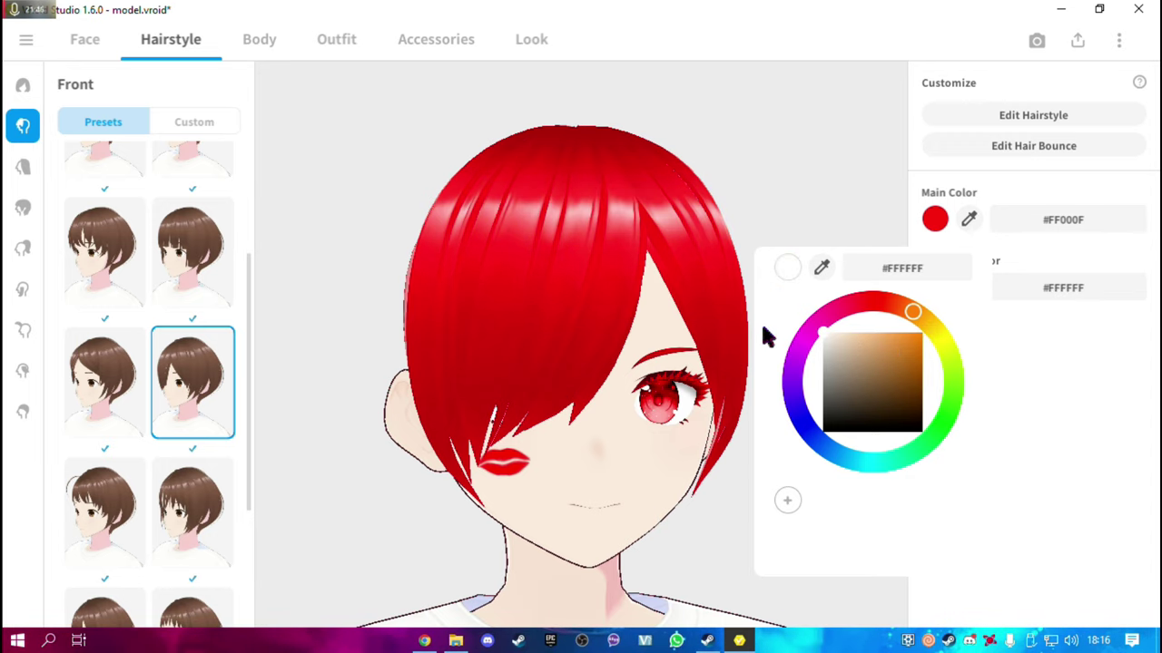
pyautogui.click(620, 229)
pyautogui.moveTo(660, 246)
pyautogui.mouseDown(button='right')
pyautogui.moveTo(527, 249)
pyautogui.moveTo(608, 246)
pyautogui.moveTo(656, 275)
pyautogui.mouseUp(button='right')
pyautogui.click(932, 292)
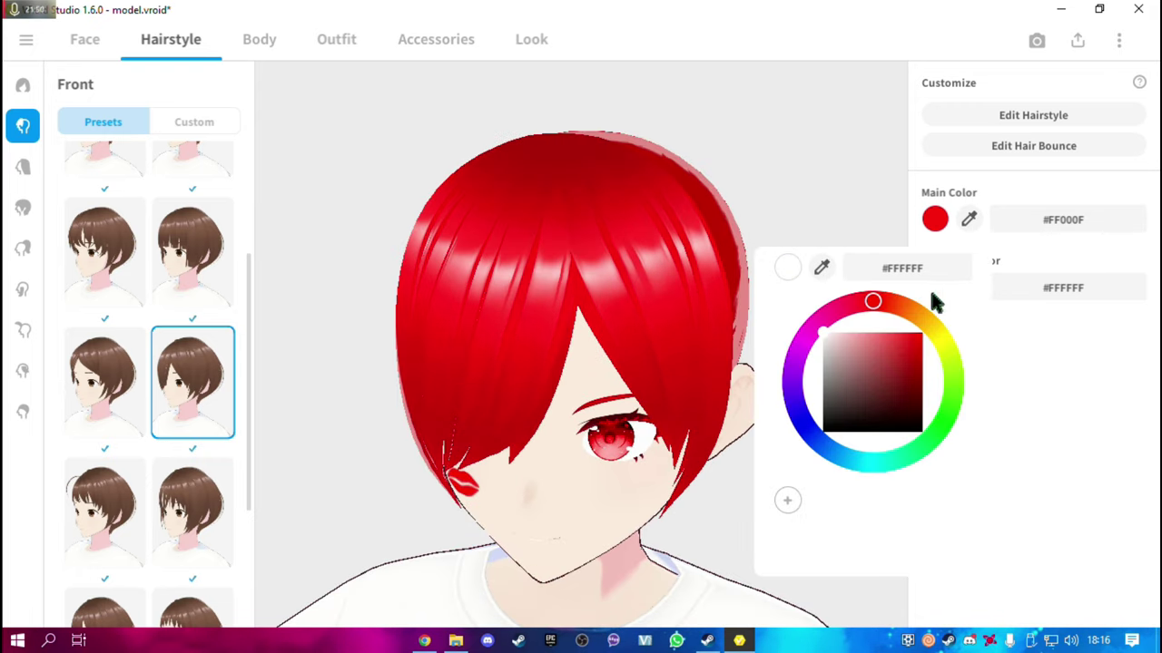
pyautogui.moveTo(922, 334)
pyautogui.mouseDown()
pyautogui.moveTo(922, 378)
pyautogui.moveTo(938, 329)
pyautogui.moveTo(874, 335)
pyautogui.moveTo(904, 316)
pyautogui.moveTo(874, 316)
pyautogui.moveTo(912, 318)
pyautogui.mouseUp()
pyautogui.click(992, 367)
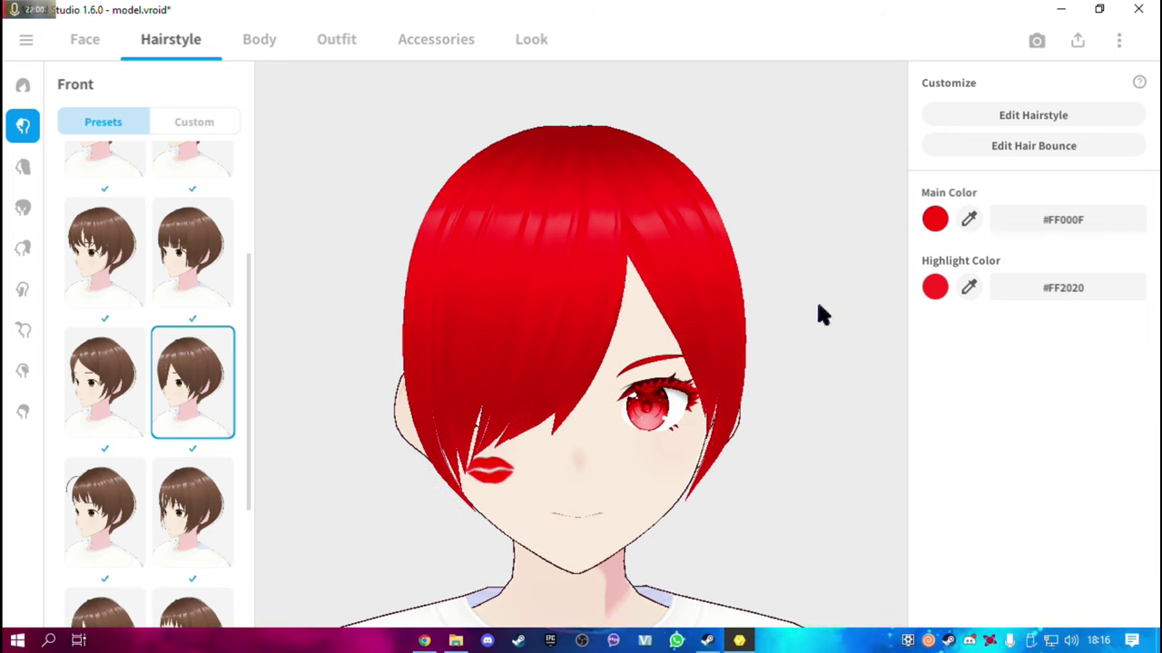
pyautogui.scroll(-1, 214, 417)
# Browse the back hair presets and pick the long straight style
pyautogui.scroll(-3, 228, 386)
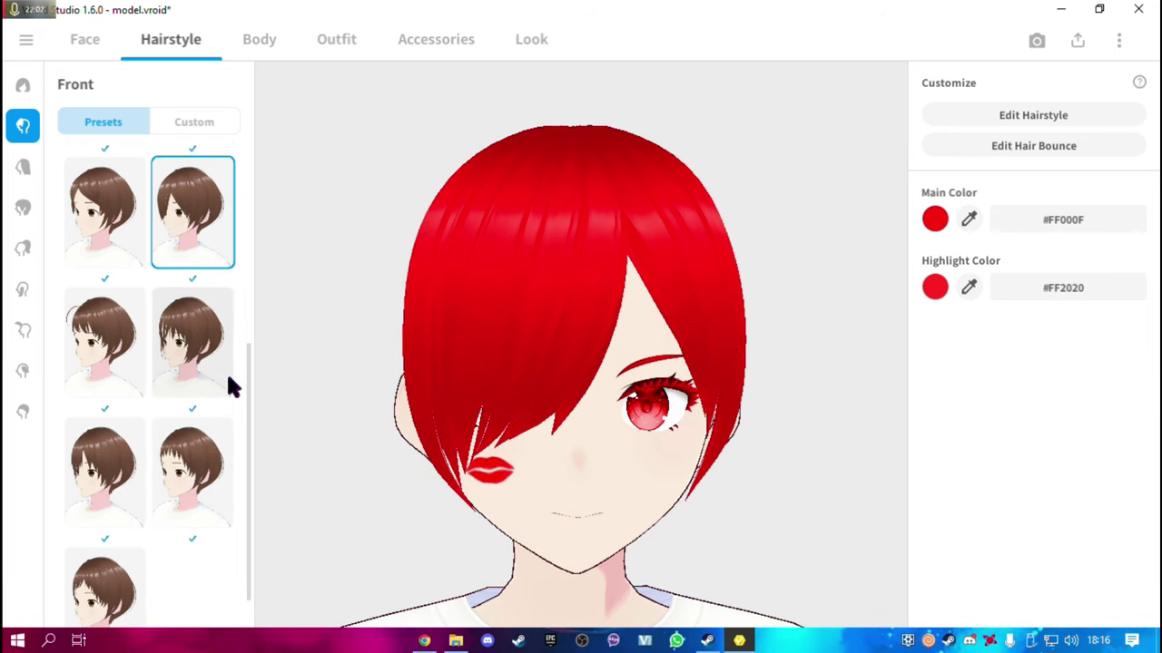
pyautogui.click(22, 171)
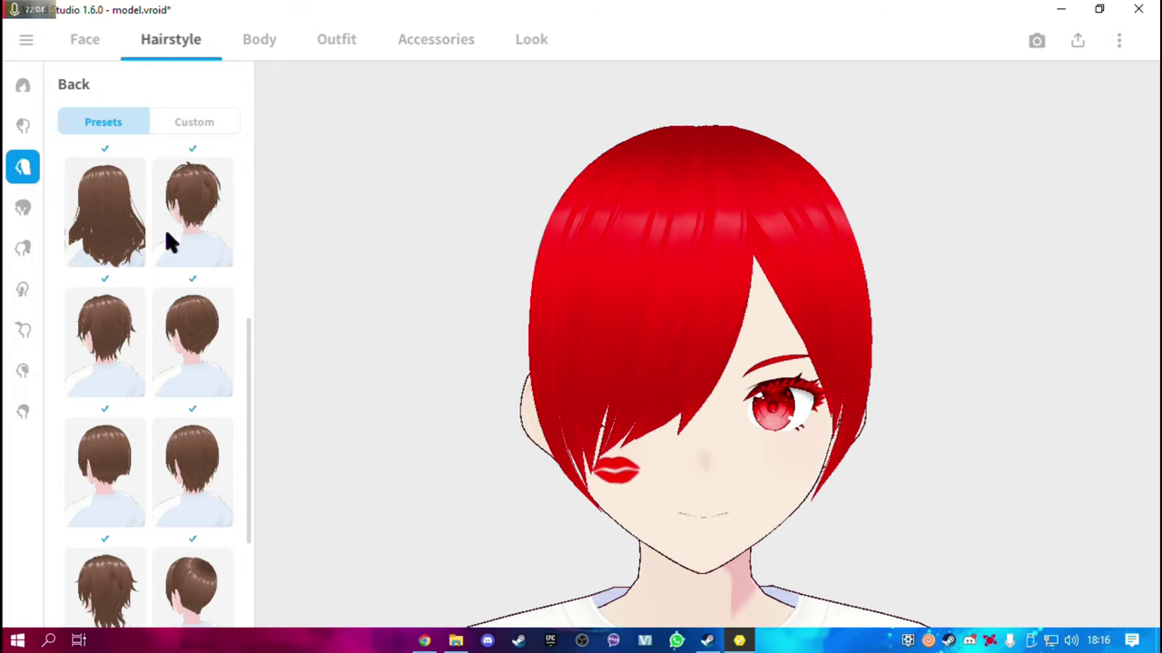
pyautogui.scroll(-3, 894, 336)
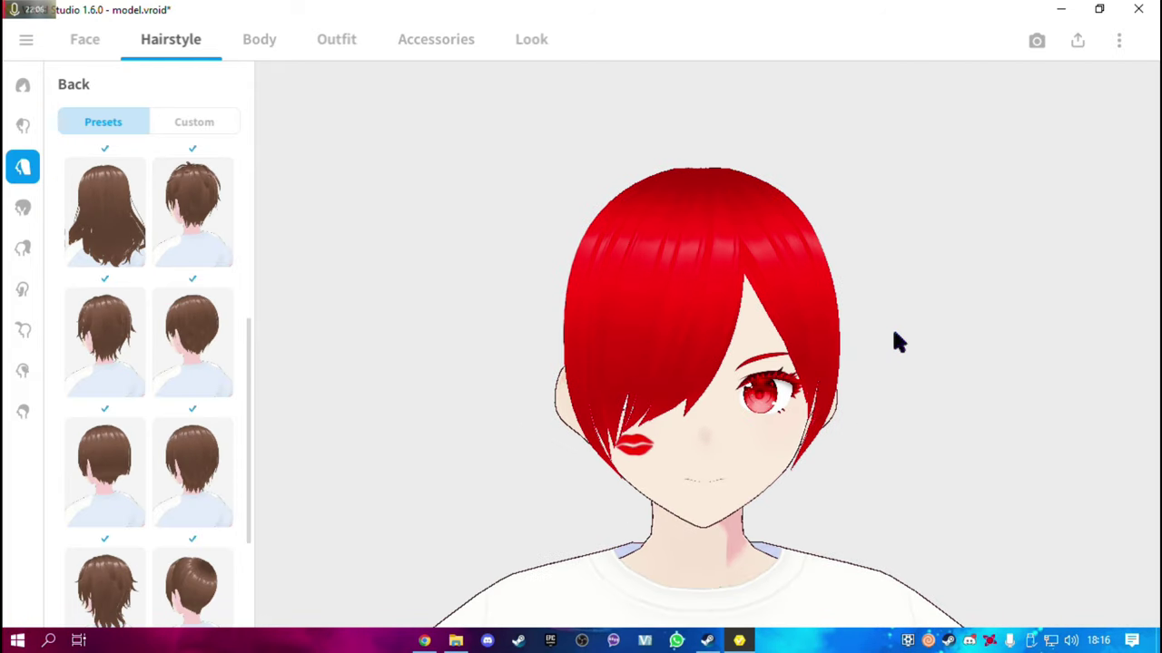
pyautogui.scroll(-3, 178, 315)
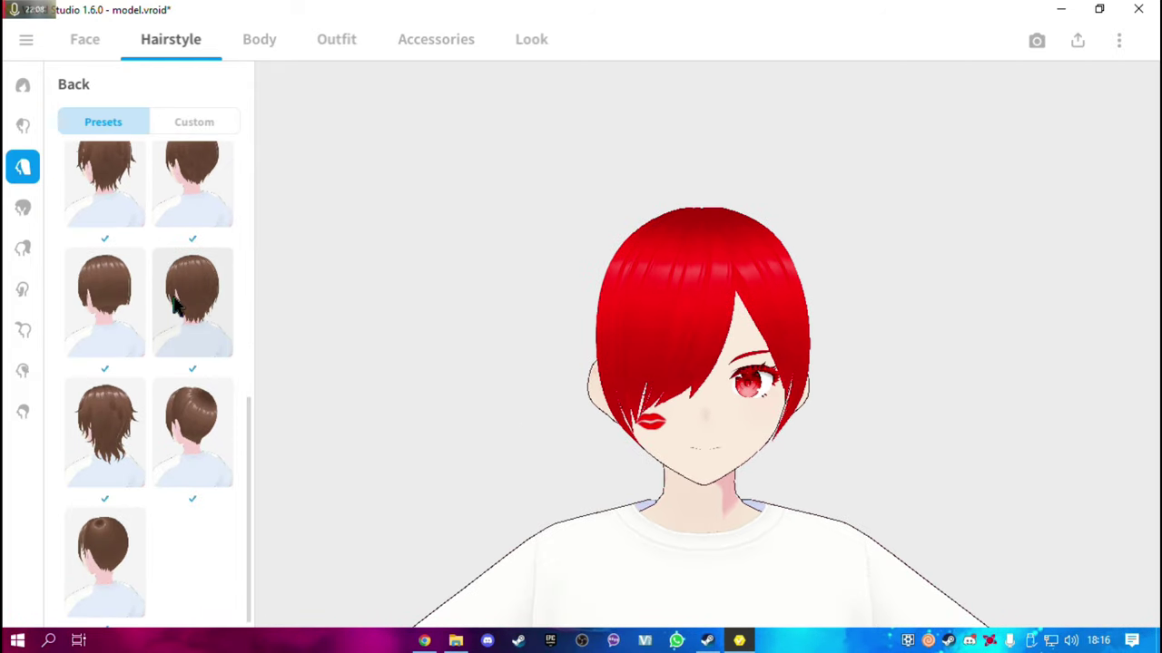
pyautogui.scroll(3, 175, 306)
pyautogui.scroll(3, 173, 304)
pyautogui.scroll(3, 109, 299)
pyautogui.scroll(3, 96, 272)
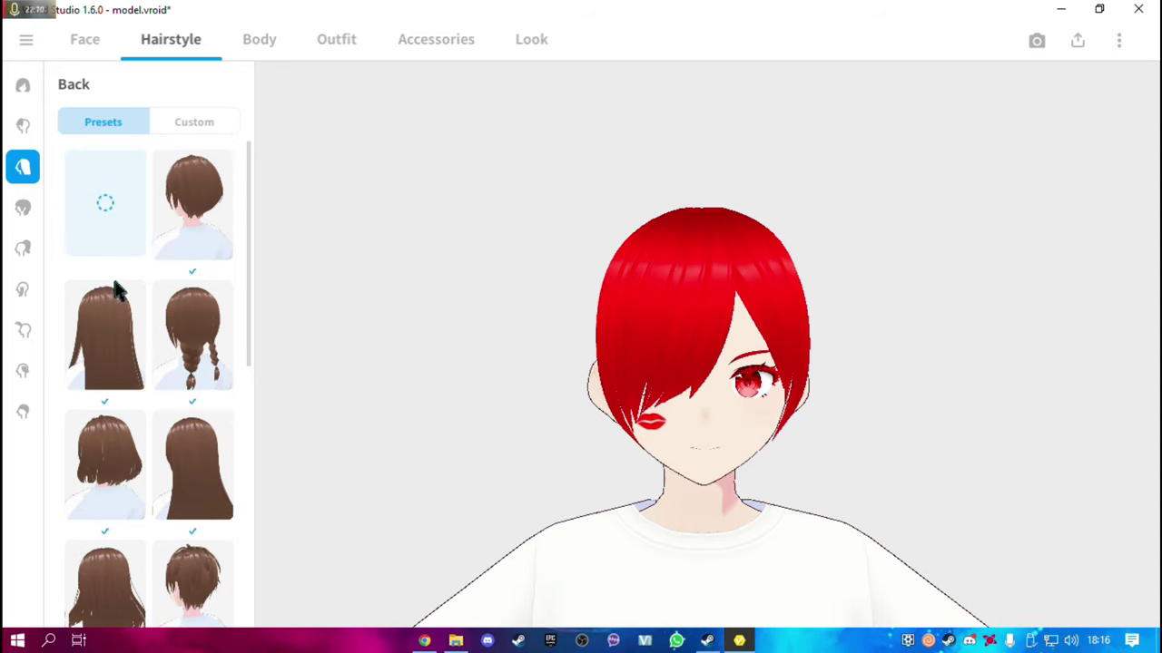
pyautogui.scroll(-3, 116, 291)
pyautogui.click(122, 228)
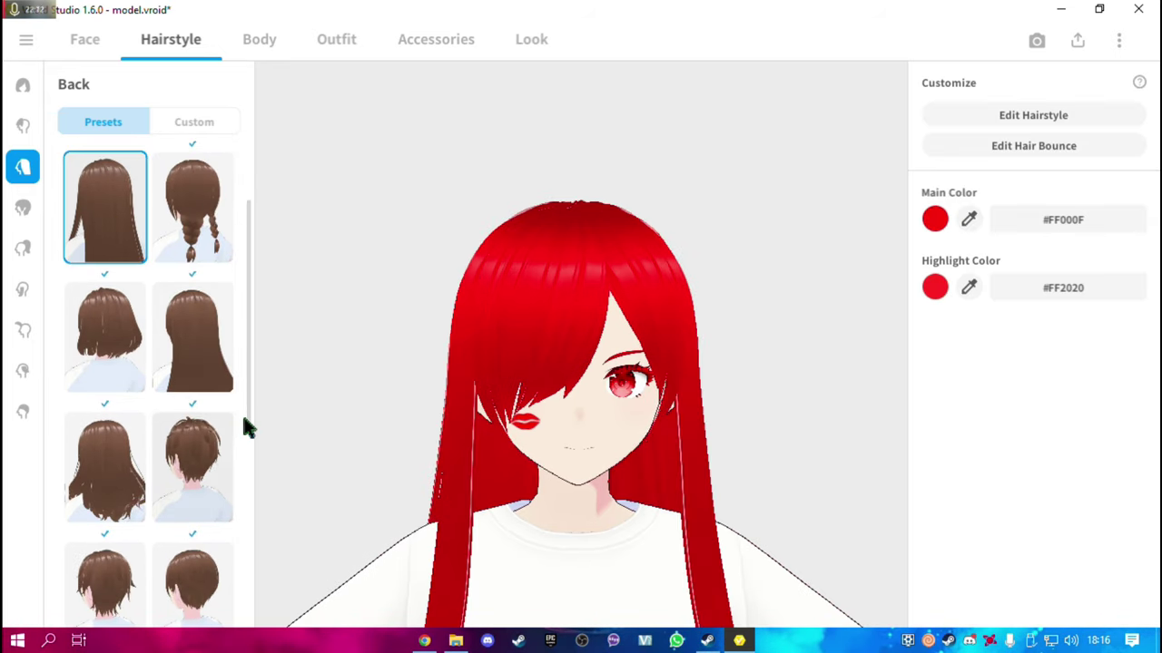
# Compare other long back hair presets, rotating the model to inspect from all sides
pyautogui.moveTo(602, 407)
pyautogui.mouseDown()
pyautogui.moveTo(744, 462)
pyautogui.moveTo(861, 457)
pyautogui.moveTo(536, 390)
pyautogui.moveTo(607, 375)
pyautogui.mouseUp()
pyautogui.scroll(-2, 606, 376)
pyautogui.scroll(-2, 612, 487)
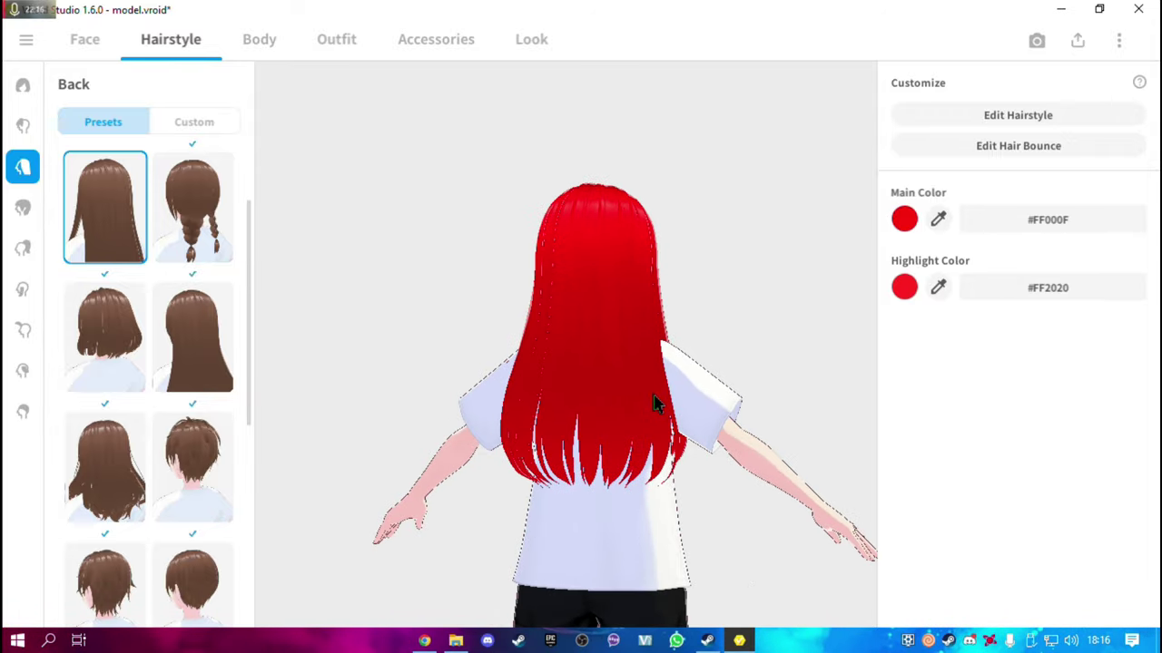
pyautogui.click(225, 319)
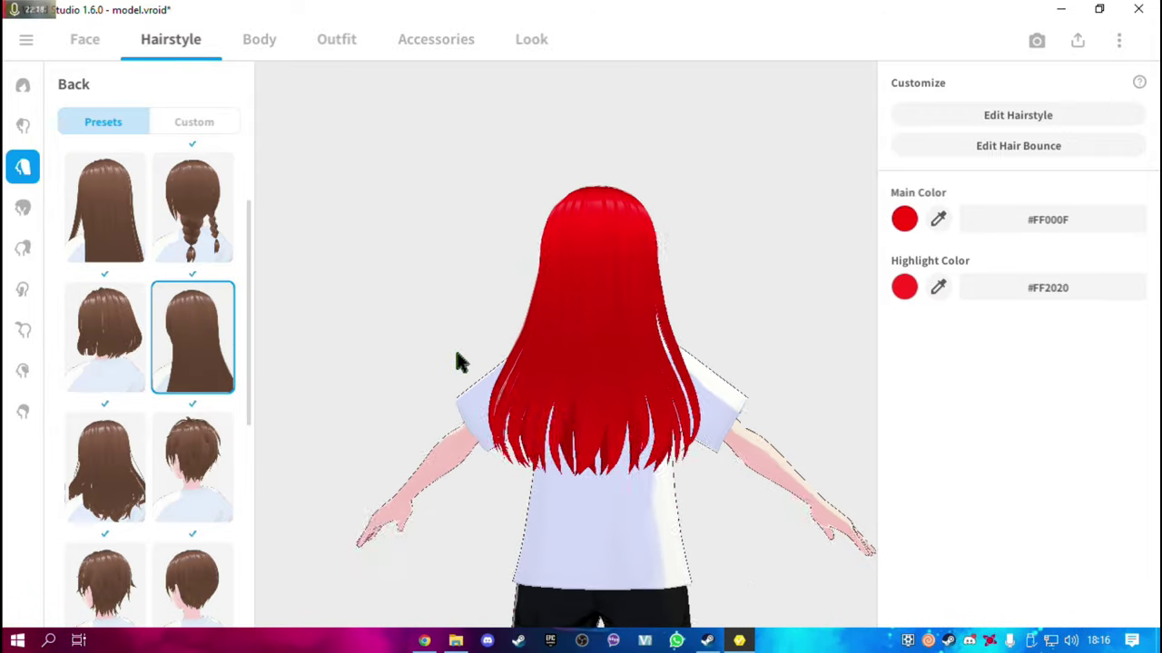
pyautogui.moveTo(459, 362); pyautogui.dragTo(581, 368)
pyautogui.click(102, 220)
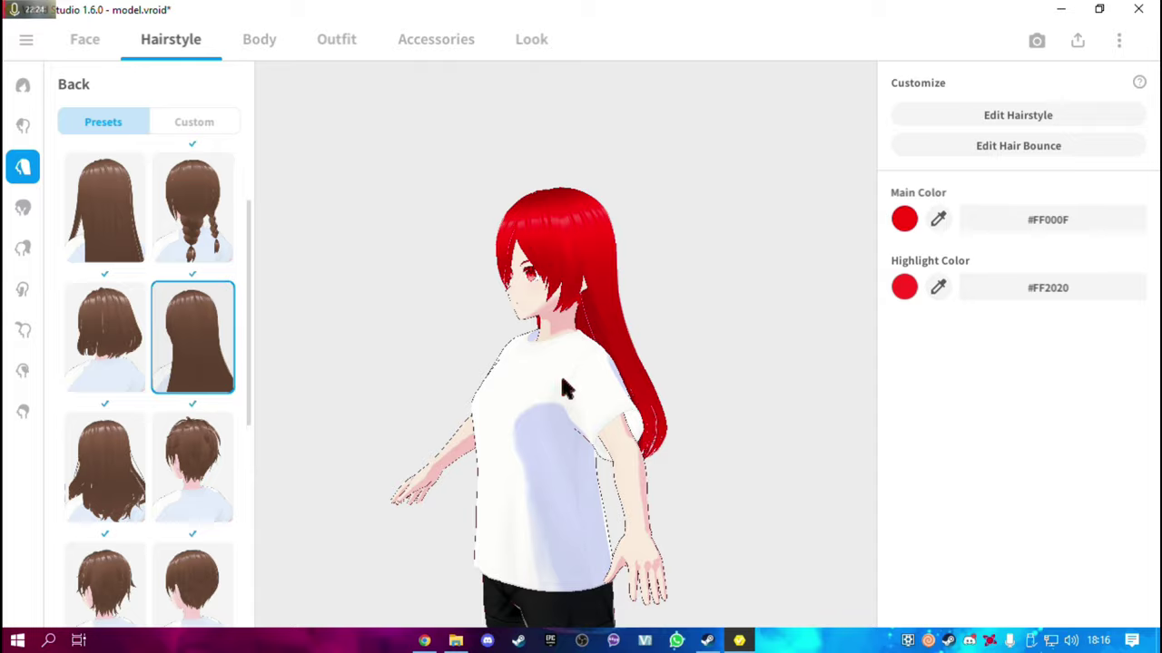
pyautogui.click(102, 449)
pyautogui.moveTo(442, 439); pyautogui.dragTo(485, 428, button='right')
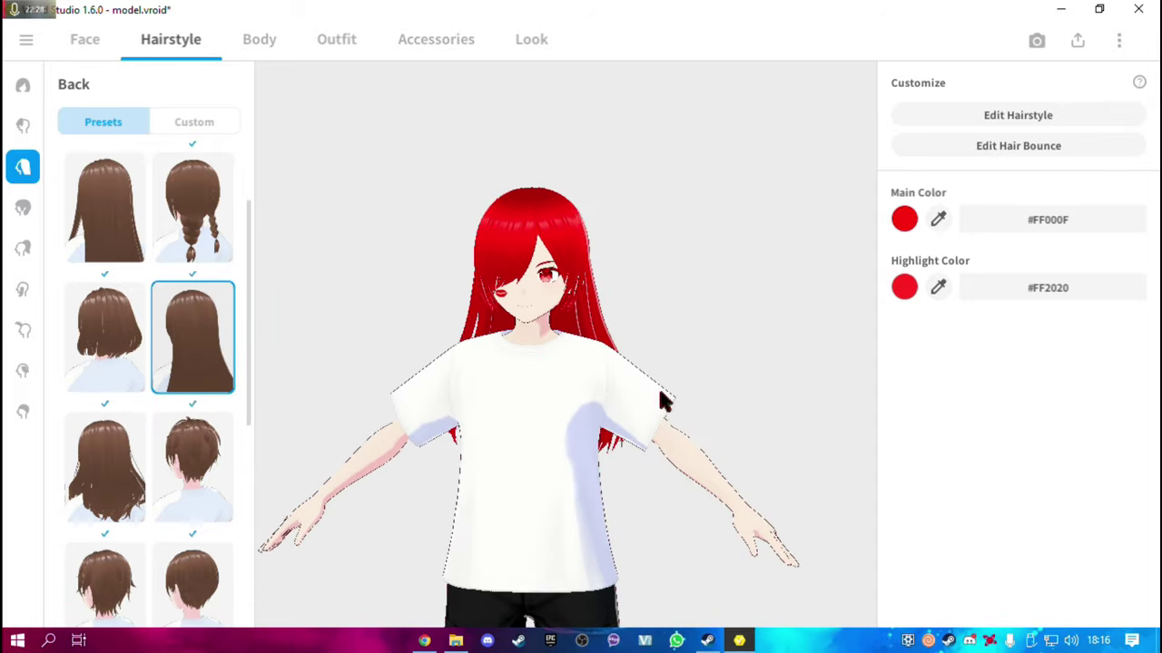
pyautogui.moveTo(552, 381); pyautogui.dragTo(544, 405, button='right')
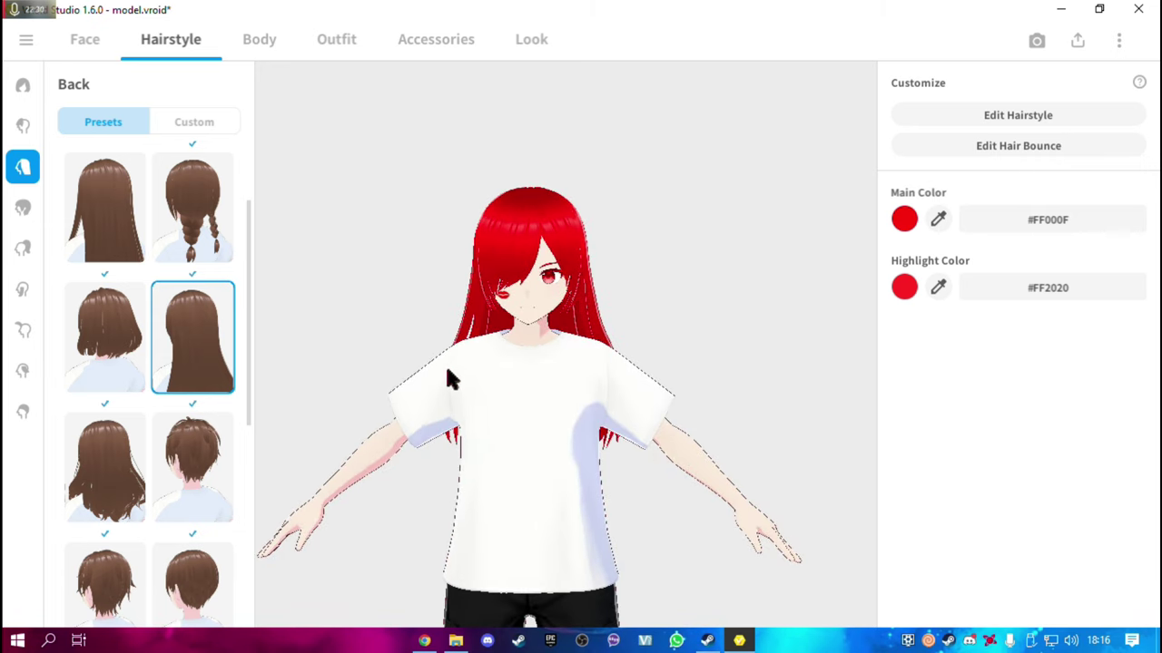
# Try twin-tail and ponytail hair extension presets, checking the hair from the side and behind
pyautogui.click(23, 207)
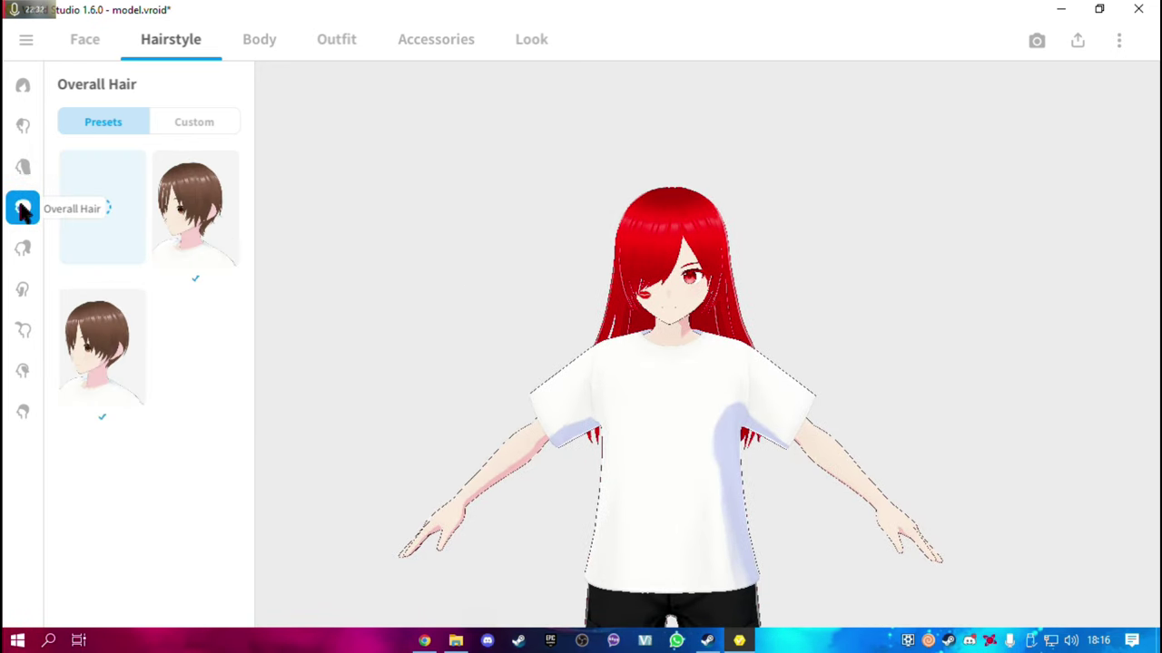
pyautogui.click(24, 253)
pyautogui.click(213, 444)
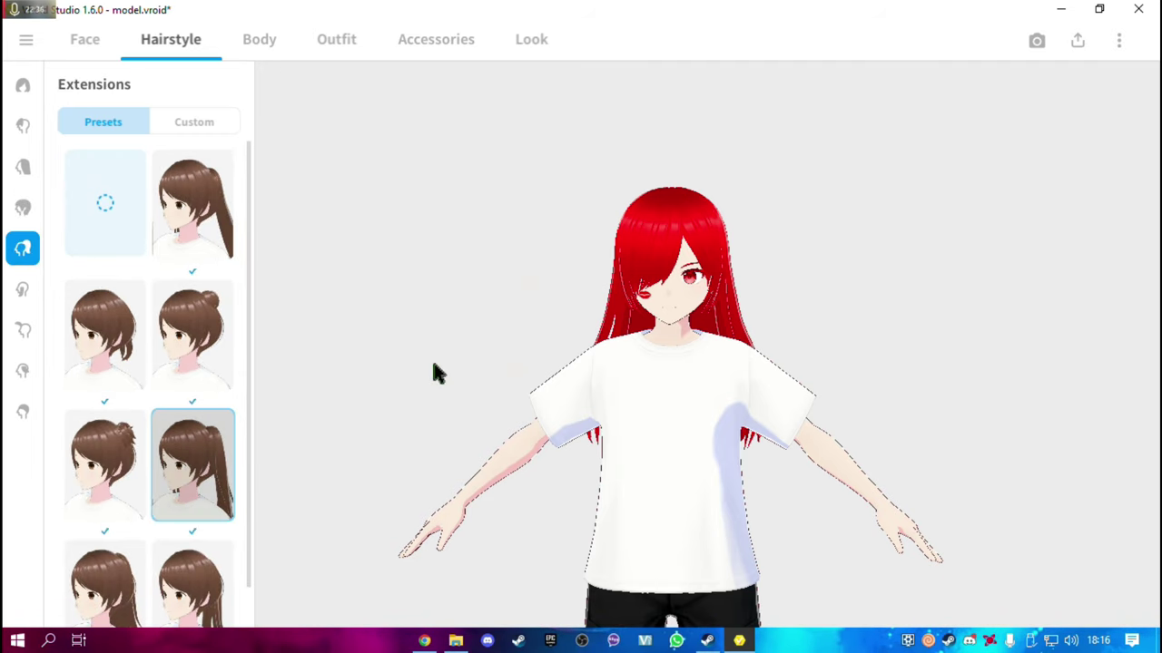
pyautogui.click(193, 204)
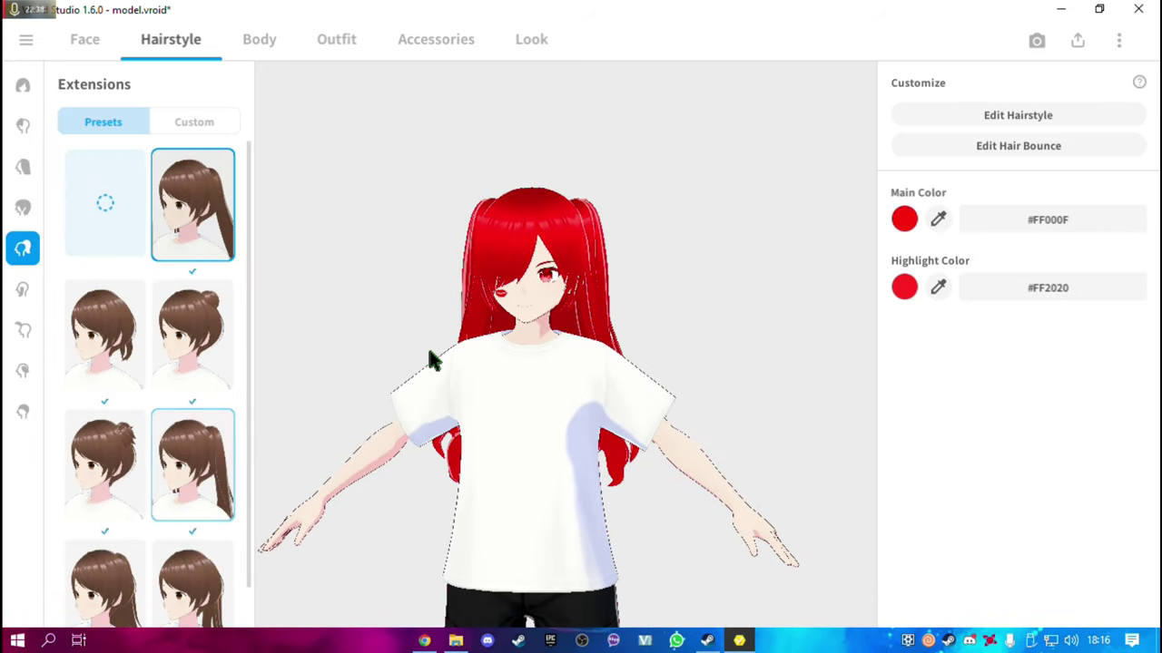
pyautogui.click(223, 481)
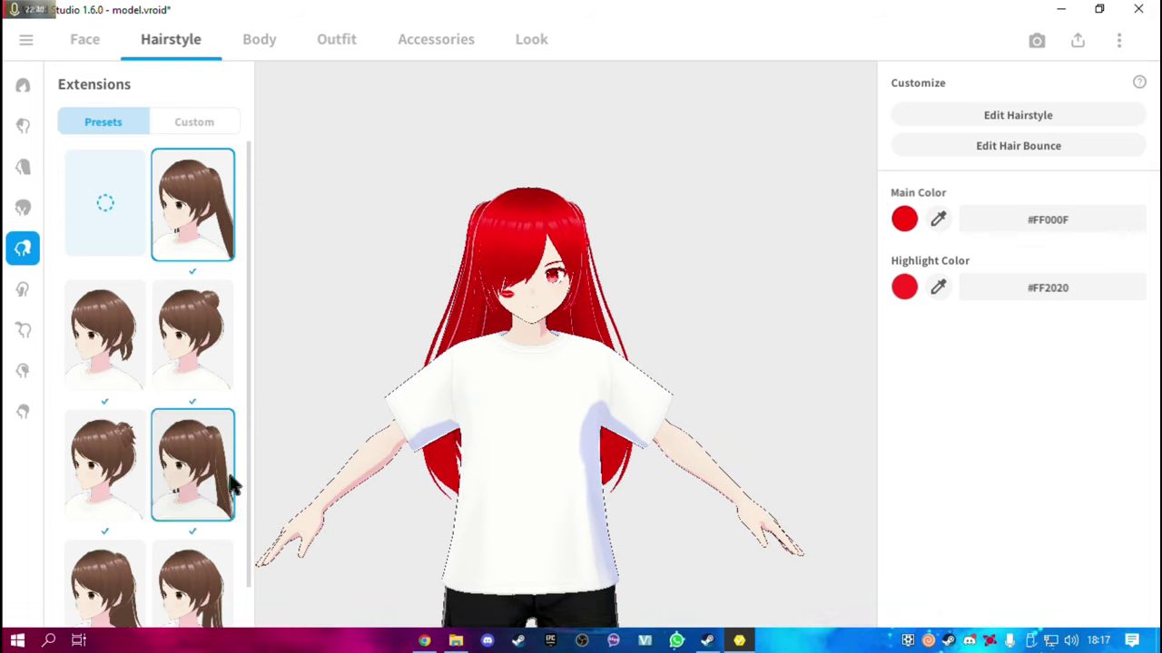
pyautogui.click(113, 338)
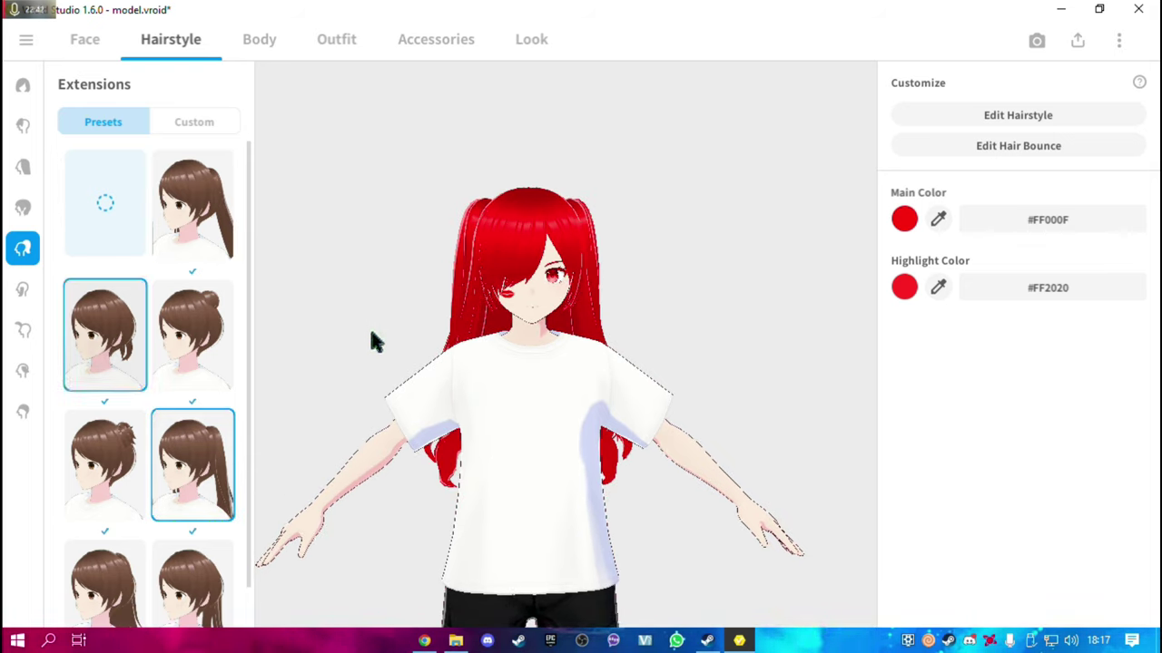
pyautogui.moveTo(533, 368)
pyautogui.mouseDown()
pyautogui.moveTo(459, 374)
pyautogui.moveTo(480, 367)
pyautogui.mouseUp()
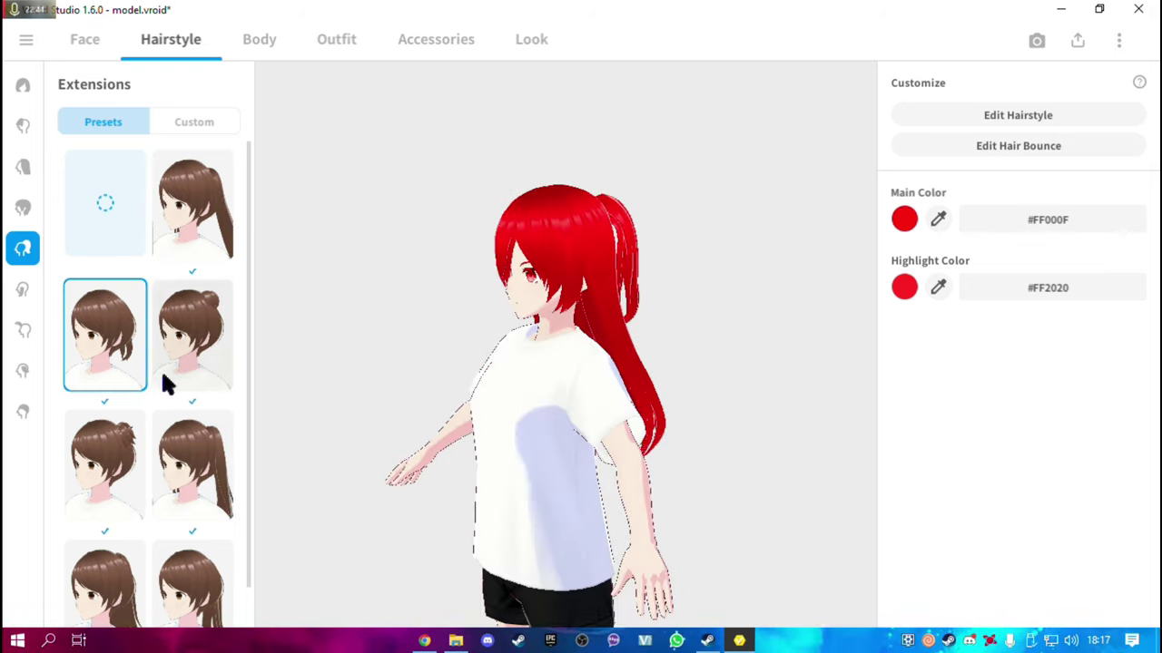
pyautogui.click(136, 463)
pyautogui.moveTo(517, 411)
pyautogui.mouseDown()
pyautogui.moveTo(649, 284)
pyautogui.moveTo(865, 281)
pyautogui.mouseUp()
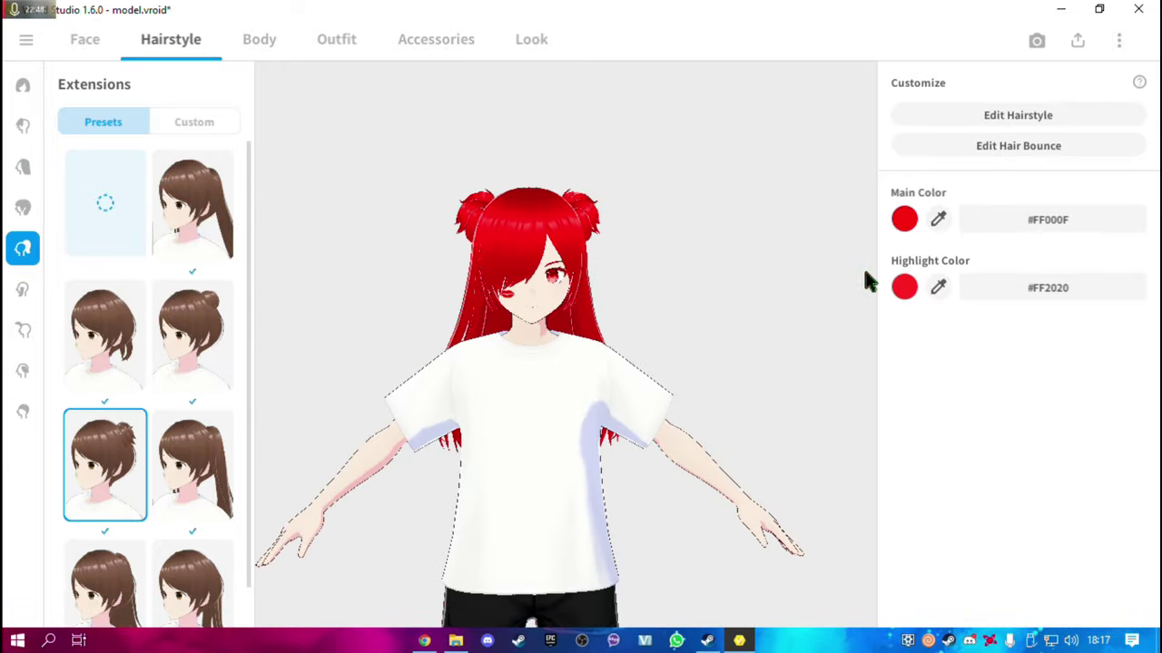
# Pick an upright ahoge preset for the top of the head, then check Extra and Base Hair
pyautogui.click(27, 290)
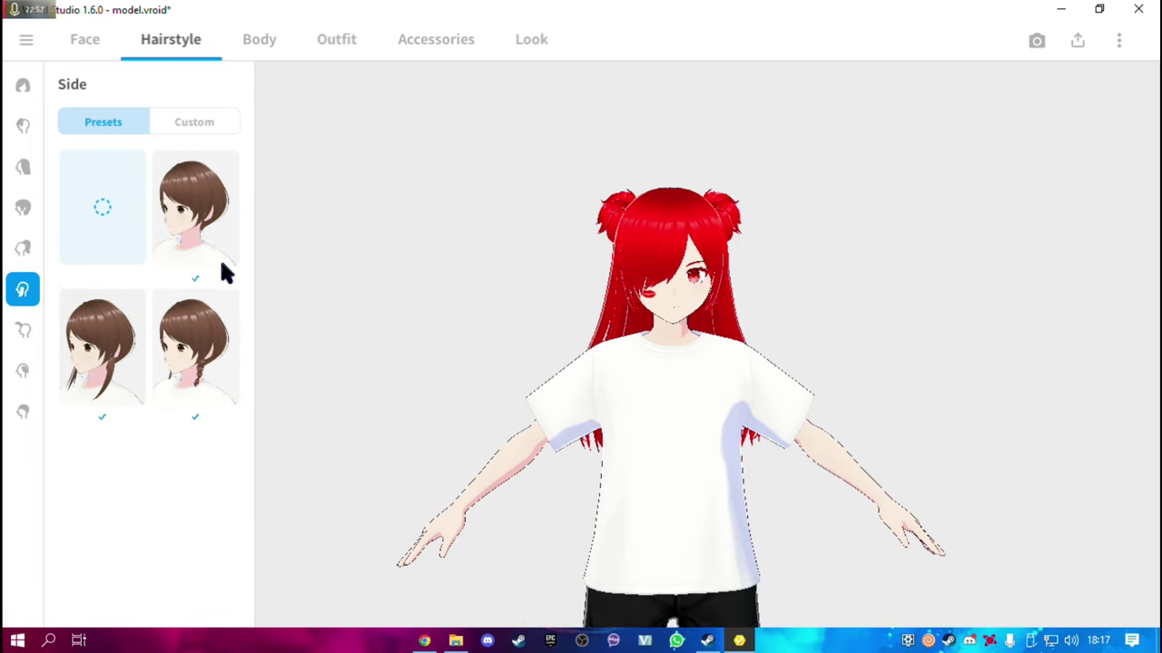
pyautogui.click(25, 333)
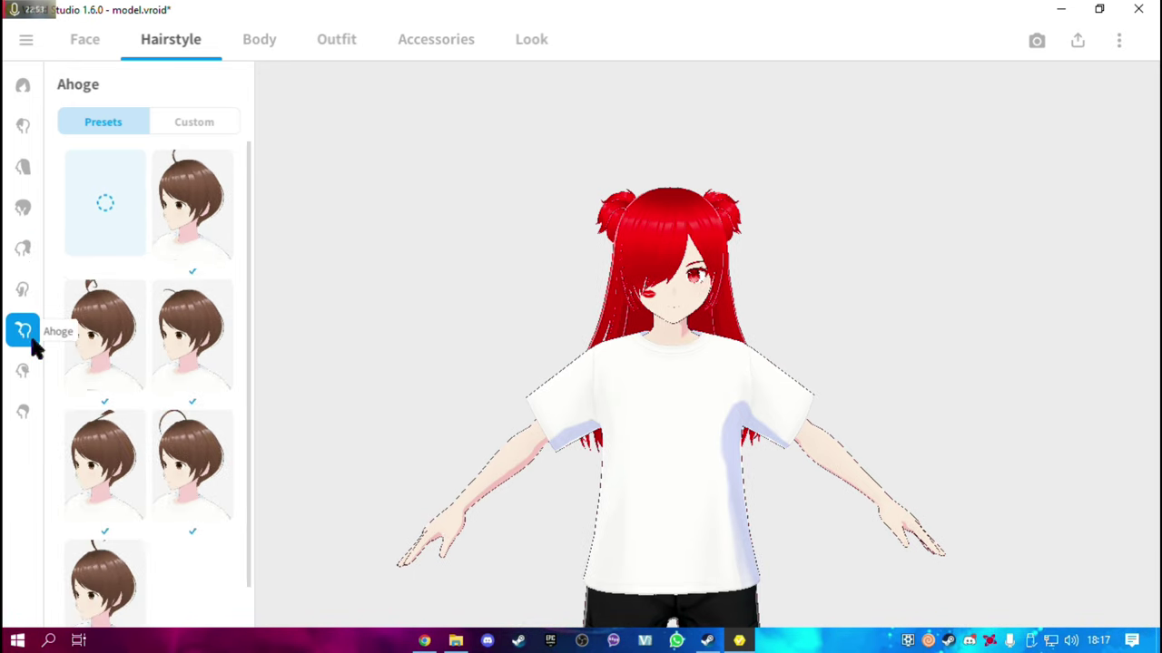
pyautogui.click(205, 345)
pyautogui.click(226, 447)
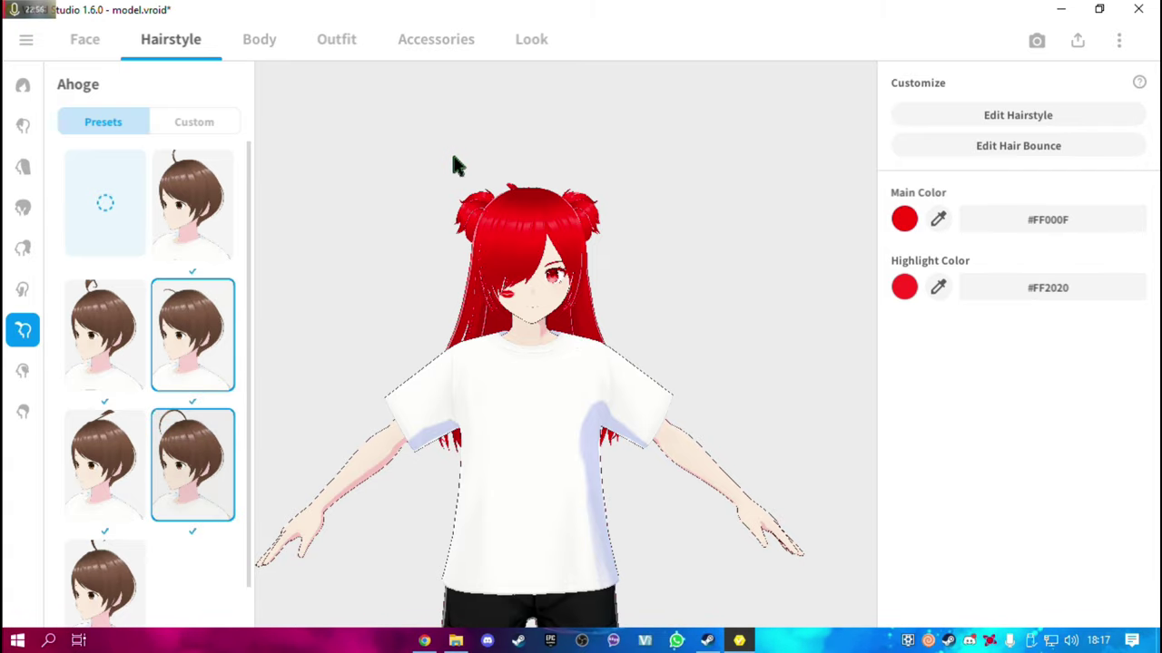
pyautogui.moveTo(454, 163)
pyautogui.mouseDown()
pyautogui.moveTo(672, 227)
pyautogui.moveTo(596, 233)
pyautogui.moveTo(511, 200)
pyautogui.mouseUp()
pyautogui.click(22, 371)
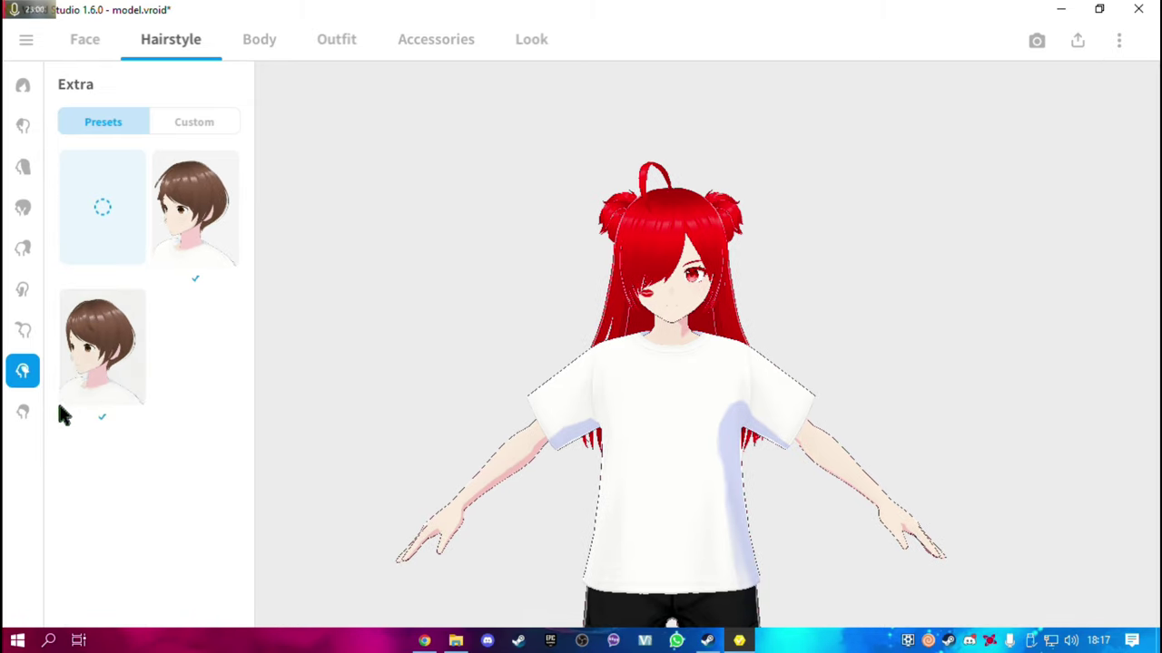
pyautogui.click(25, 410)
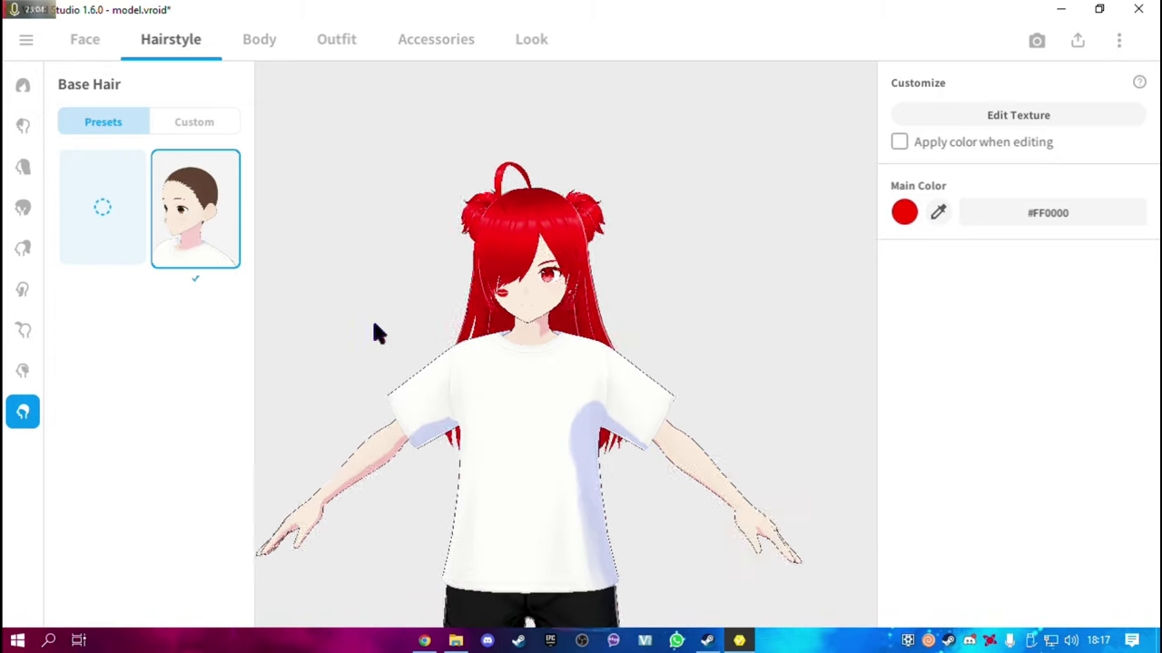
# Browse the hairstyle set, front and back hair presets, viewing the long red back hair
pyautogui.moveTo(373, 332)
pyautogui.mouseDown()
pyautogui.moveTo(281, 332)
pyautogui.moveTo(417, 322)
pyautogui.moveTo(389, 324)
pyautogui.mouseUp()
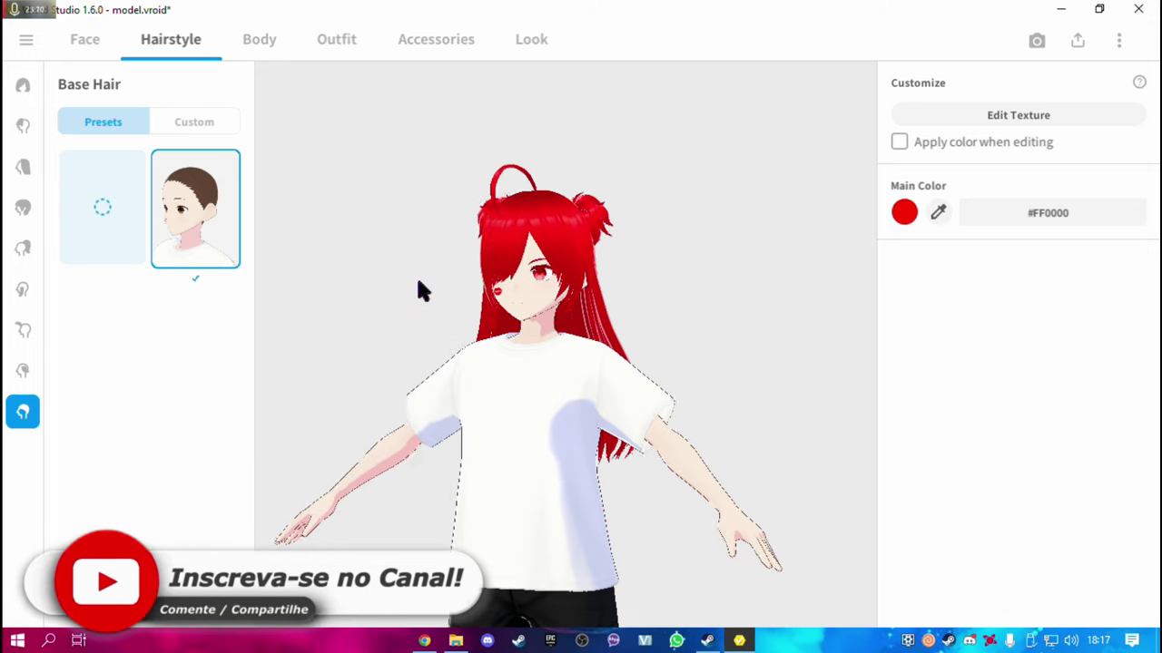
pyautogui.moveTo(418, 288); pyautogui.dragTo(439, 292)
pyautogui.click(23, 84)
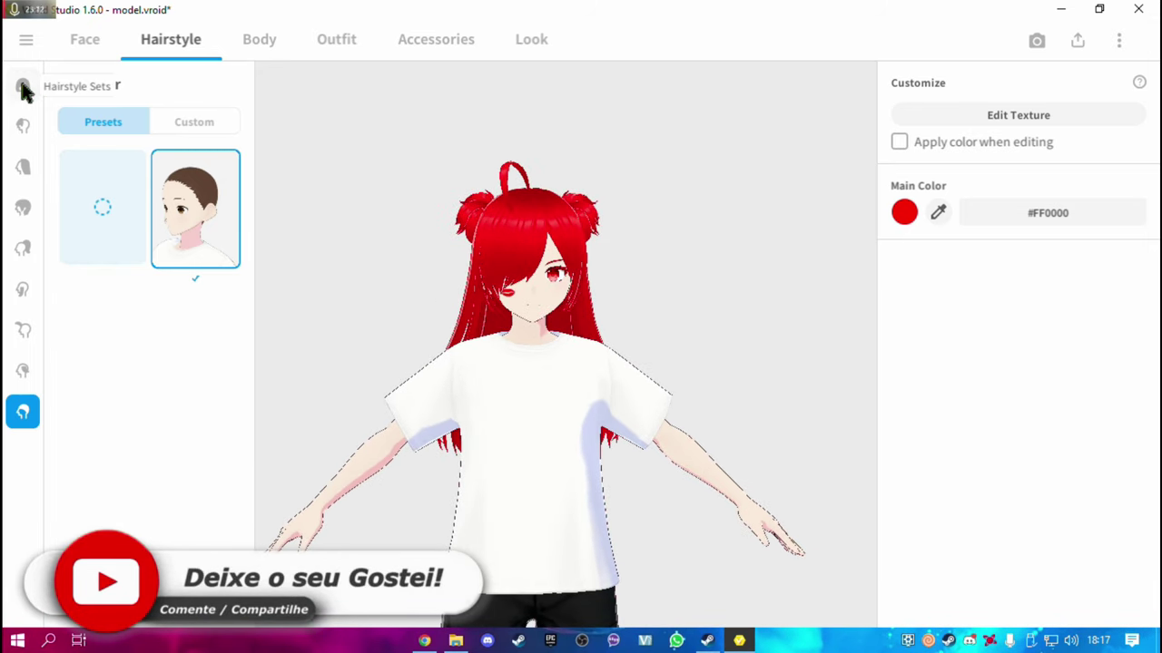
pyautogui.click(23, 127)
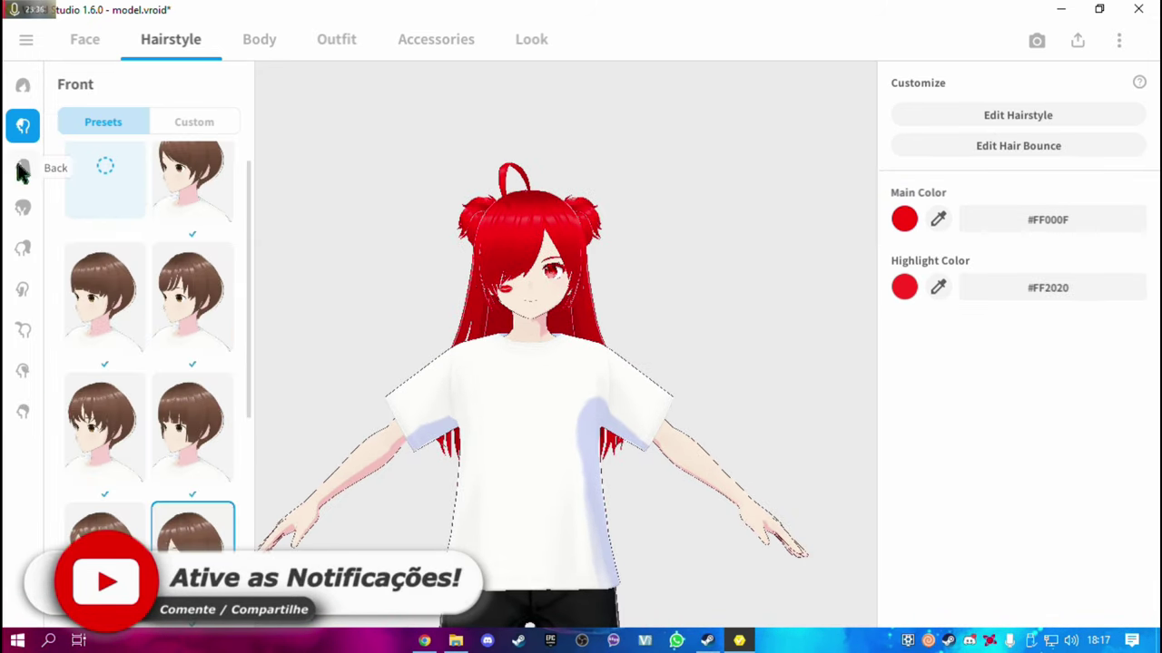
pyautogui.click(23, 166)
pyautogui.moveTo(602, 303)
pyautogui.mouseDown()
pyautogui.moveTo(463, 315)
pyautogui.moveTo(451, 304)
pyautogui.mouseUp()
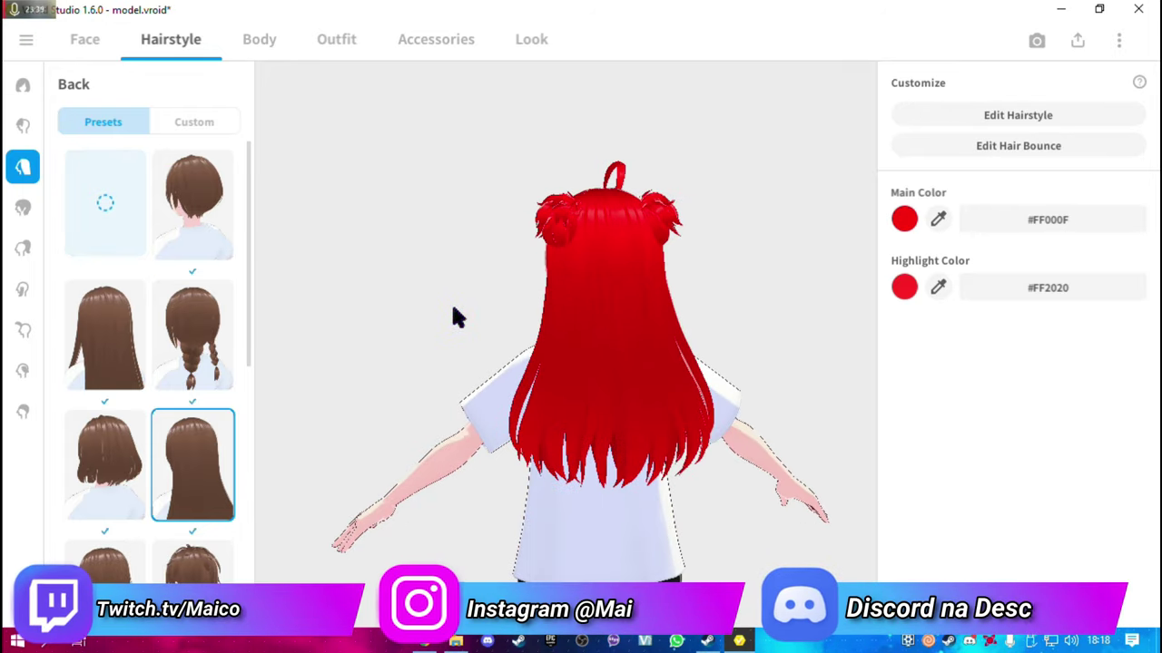
# Open the back hairstyle in the preset editor and select the first hair group
pyautogui.click(1068, 103)
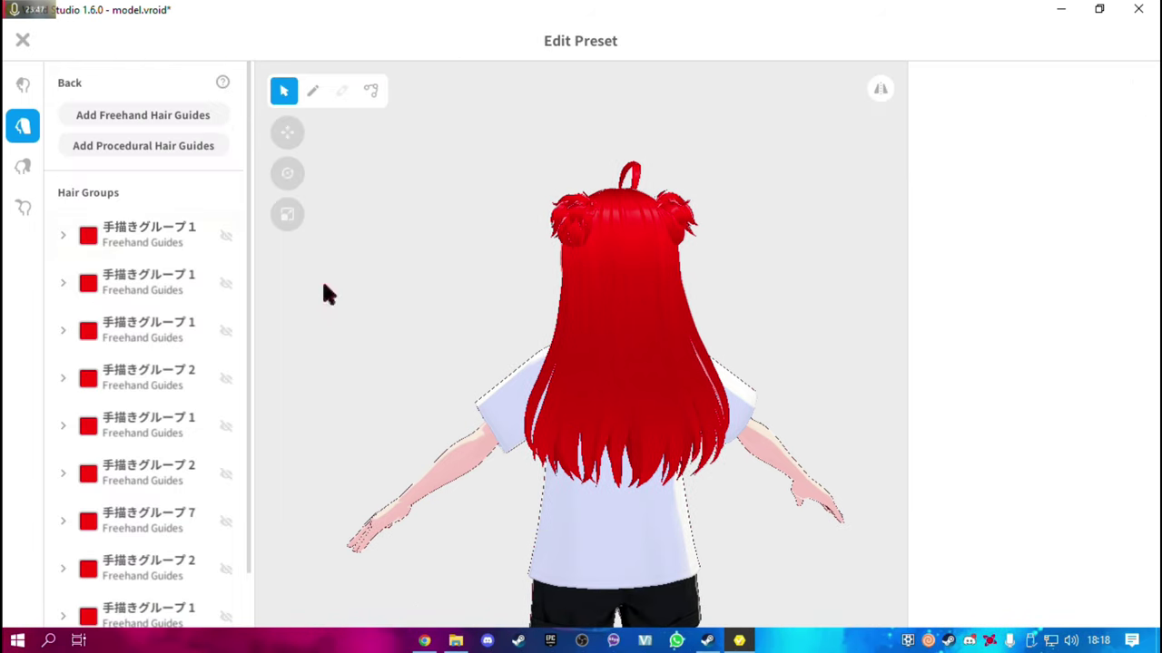
pyautogui.click(145, 234)
pyautogui.scroll(-2, 166, 434)
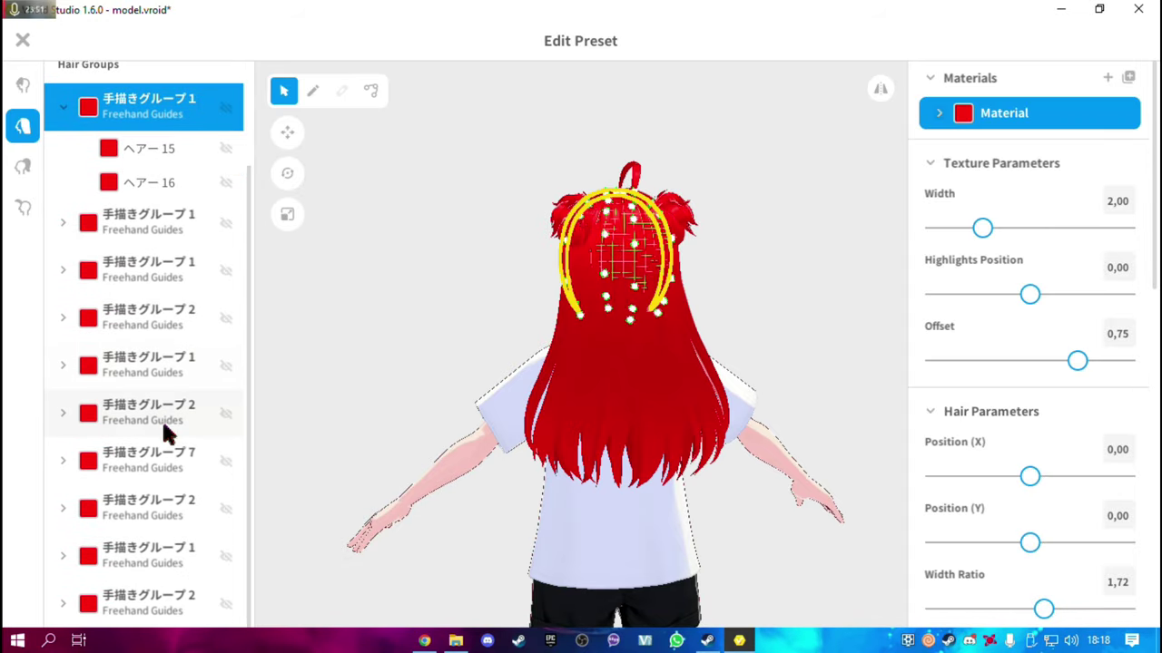
pyautogui.moveTo(360, 418); pyautogui.dragTo(446, 427, button='right')
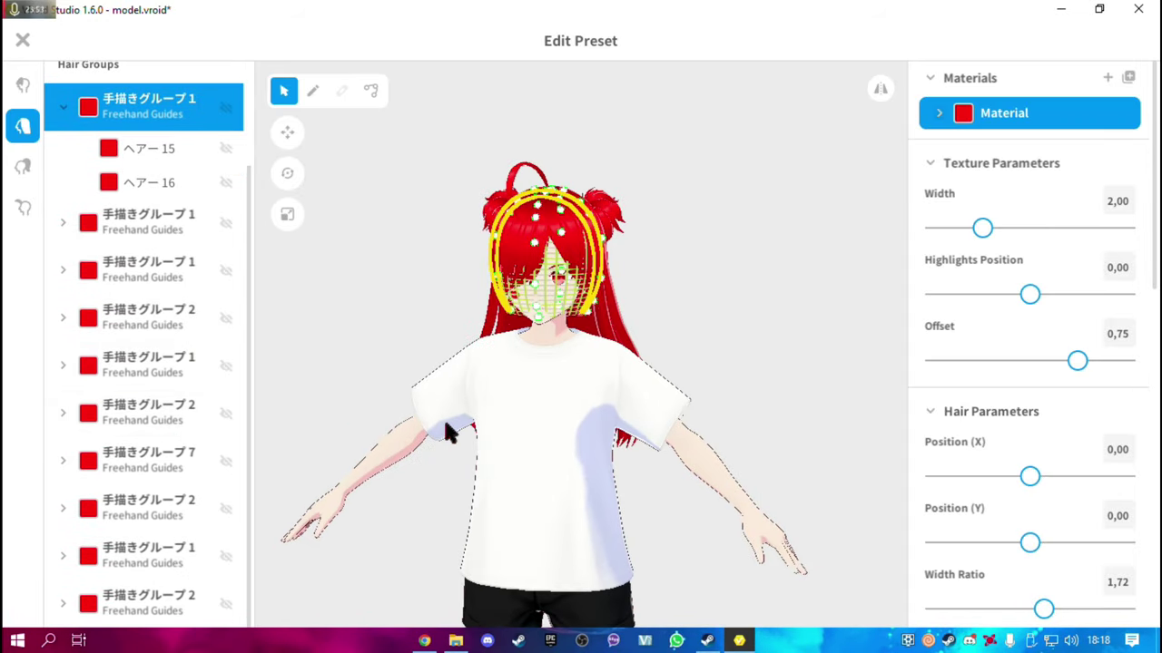
pyautogui.scroll(1, 142, 367)
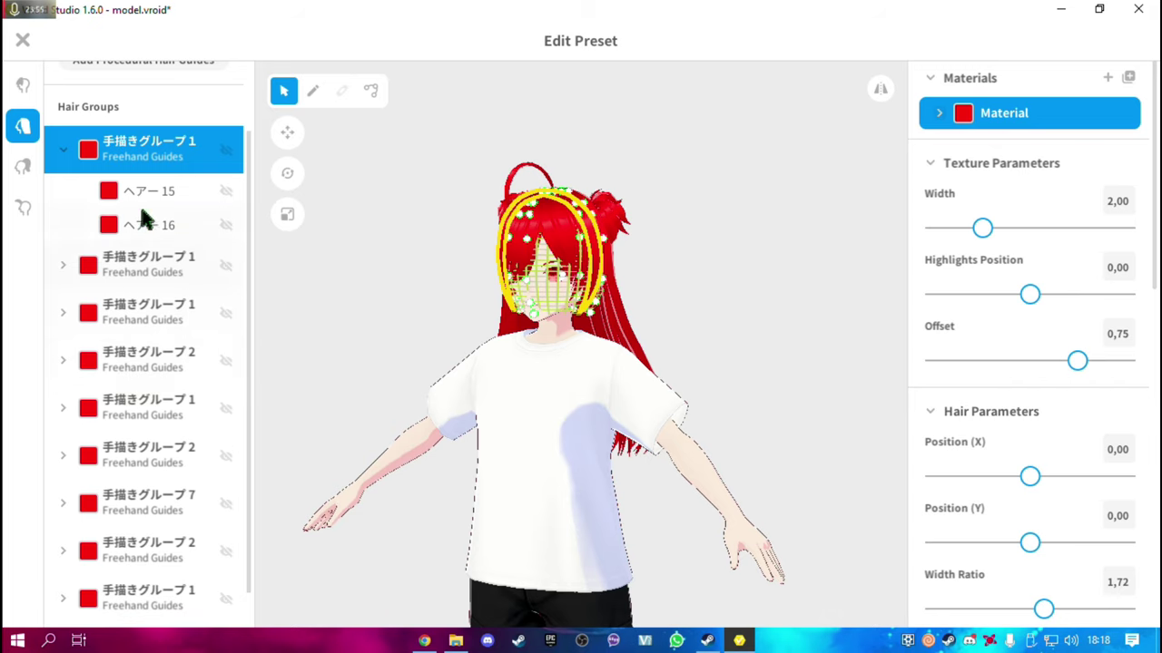
pyautogui.scroll(1, 143, 220)
pyautogui.click(60, 240)
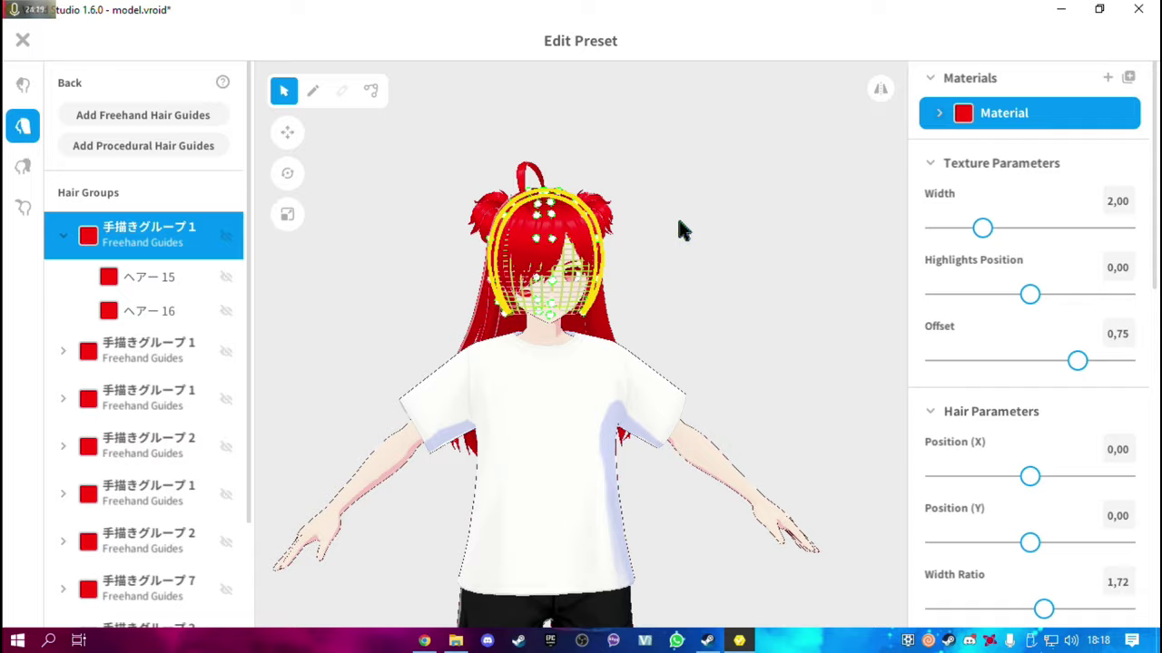
# Expand the first group's hair material colours and toggle its Shader Color settings
pyautogui.moveTo(679, 230); pyautogui.dragTo(516, 225, button='right')
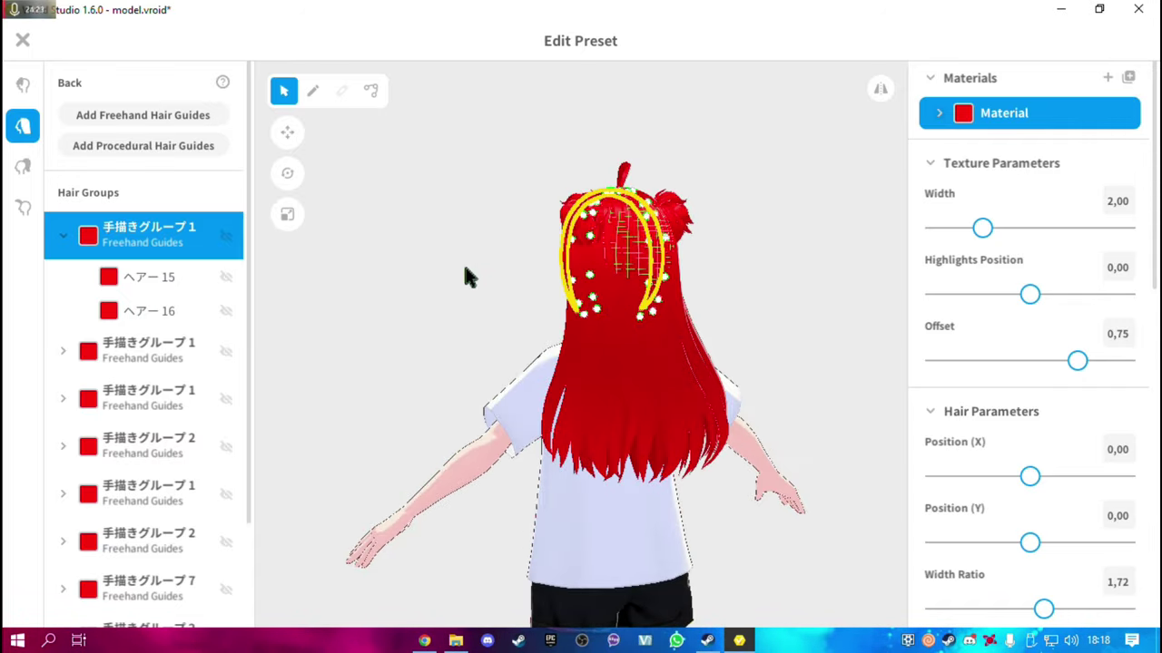
pyautogui.moveTo(465, 276); pyautogui.dragTo(726, 254, button='right')
pyautogui.click(941, 113)
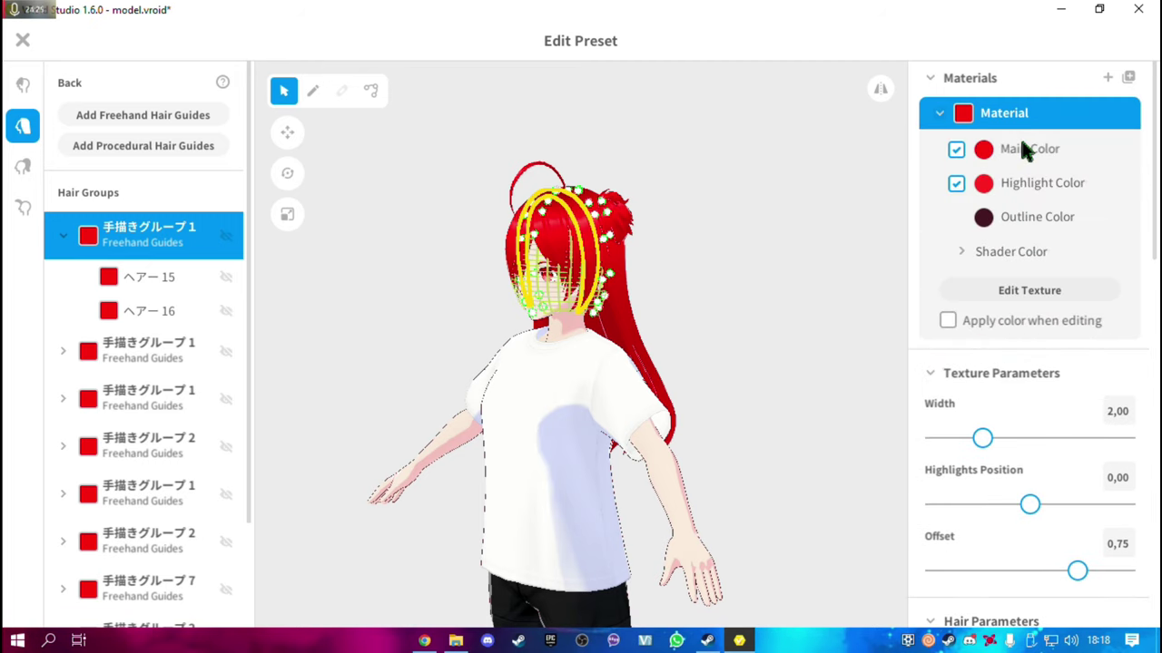
pyautogui.click(985, 245)
pyautogui.click(984, 245)
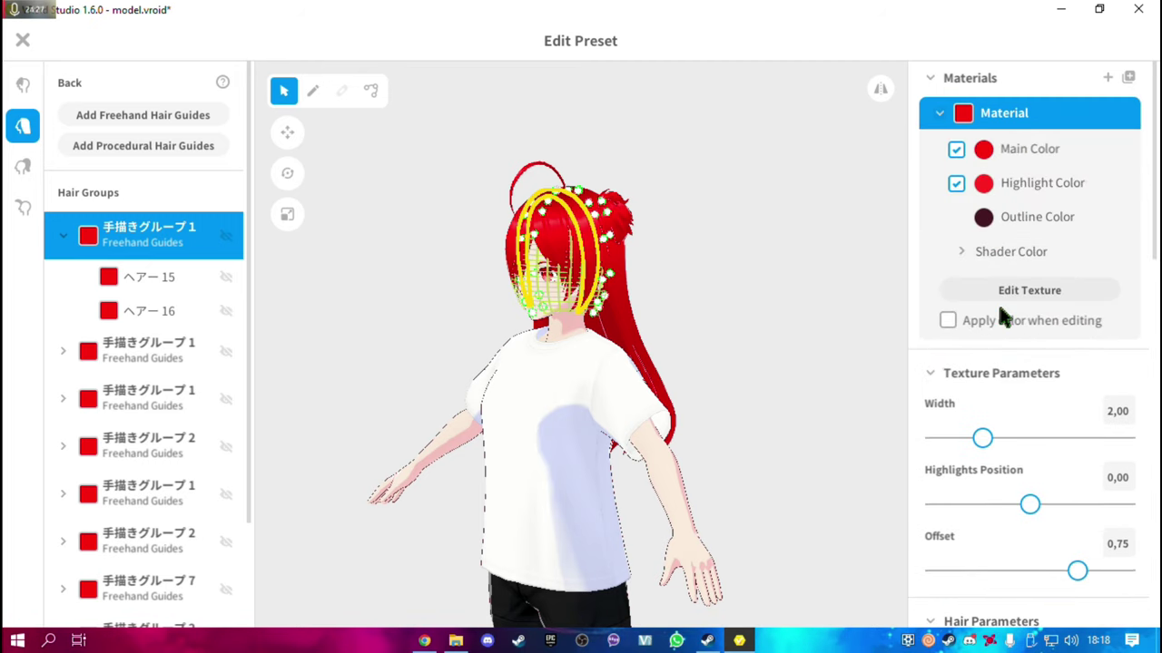
# In the hair texture editor, add Layer 1 under Base and import red.png into it
pyautogui.click(1009, 293)
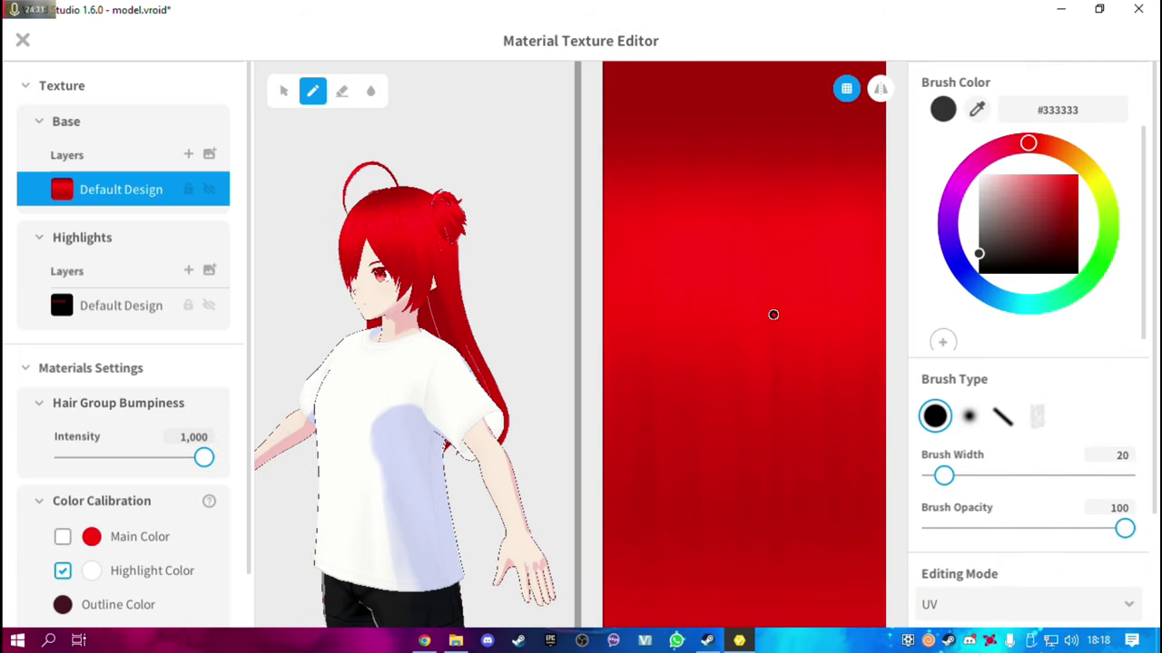
pyautogui.moveTo(529, 238); pyautogui.dragTo(552, 233)
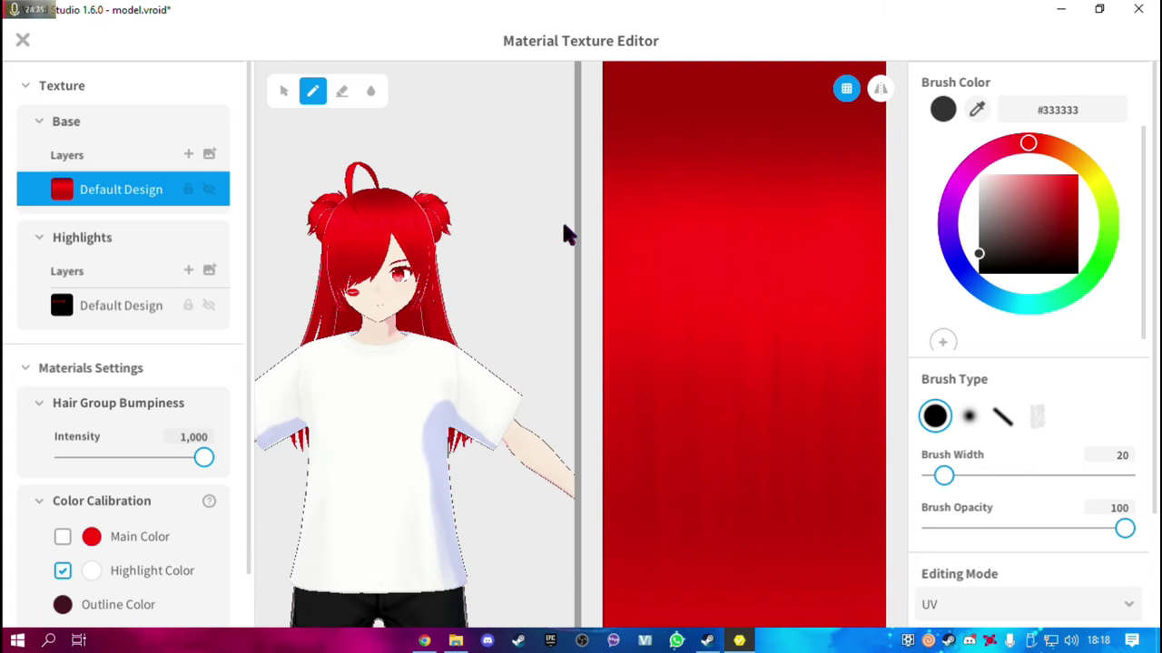
pyautogui.click(188, 154)
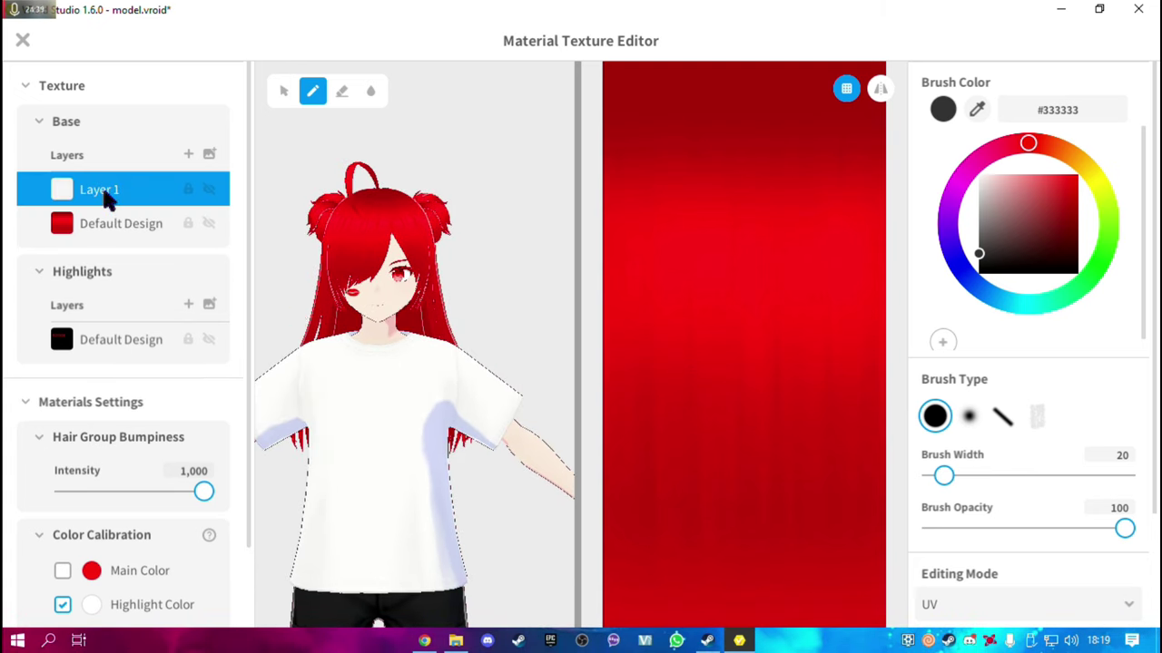
pyautogui.rightClick(107, 192)
pyautogui.click(219, 196)
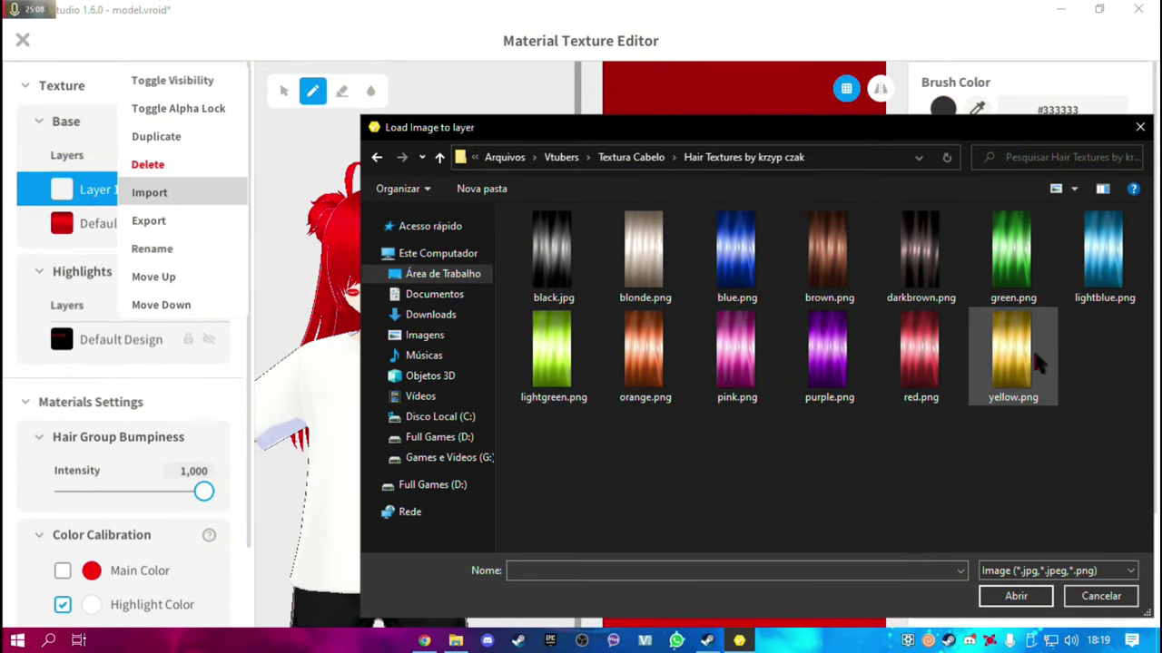
pyautogui.click(925, 397)
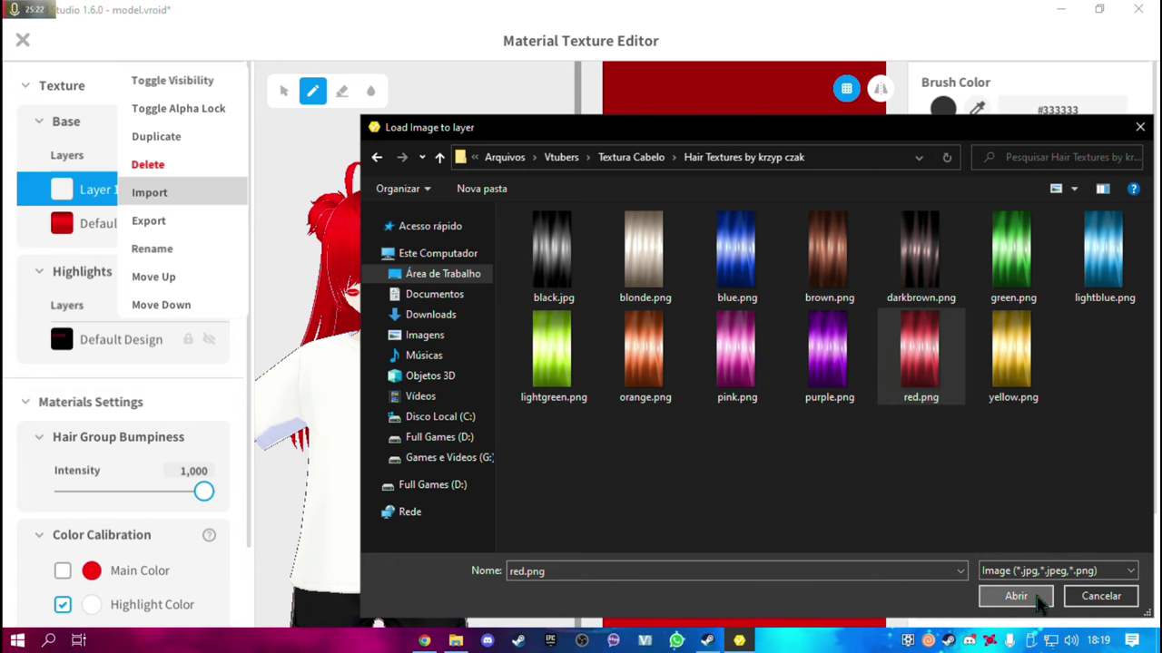
pyautogui.click(1035, 595)
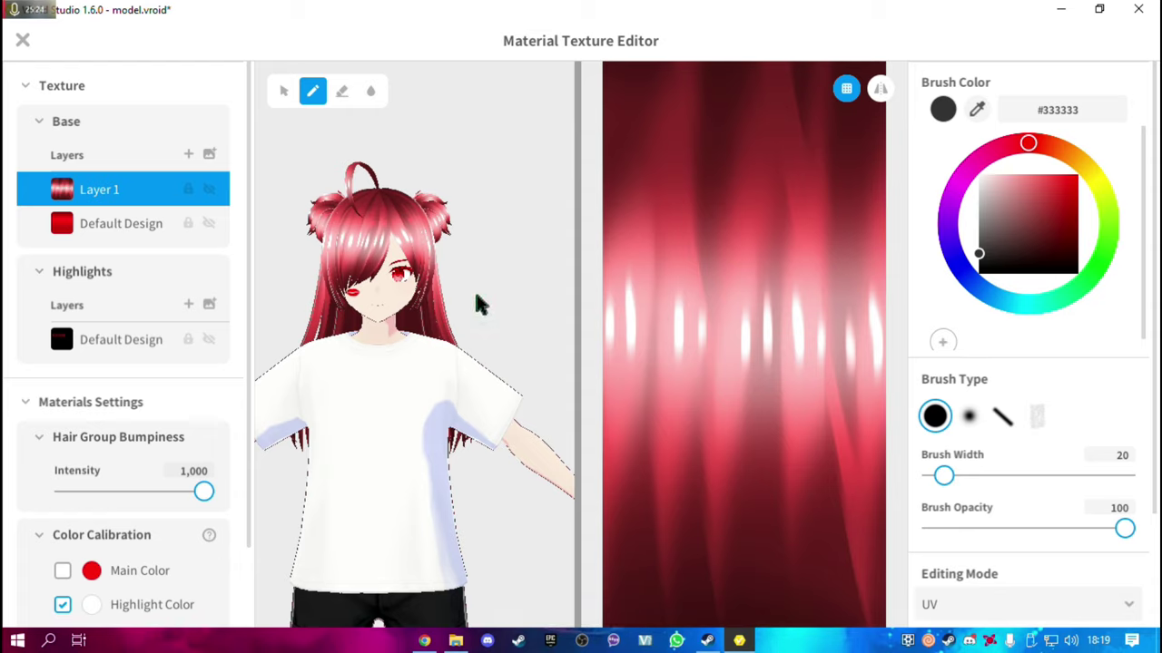
# Export hair Layer 1 as dadas.png into Downloads' Nova pasta folder, leaving bumpiness at 1.000
pyautogui.moveTo(461, 303)
pyautogui.mouseDown(button='right')
pyautogui.moveTo(424, 307)
pyautogui.moveTo(344, 386)
pyautogui.mouseUp(button='right')
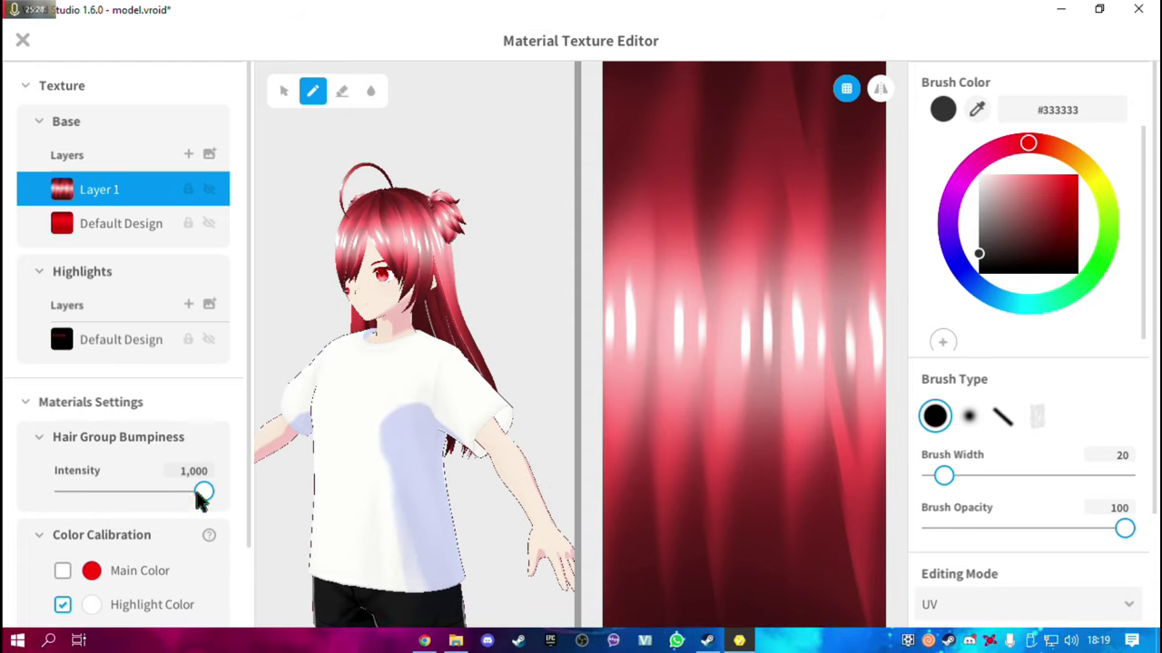
pyautogui.moveTo(203, 491)
pyautogui.mouseDown()
pyautogui.moveTo(64, 490)
pyautogui.moveTo(324, 495)
pyautogui.mouseUp()
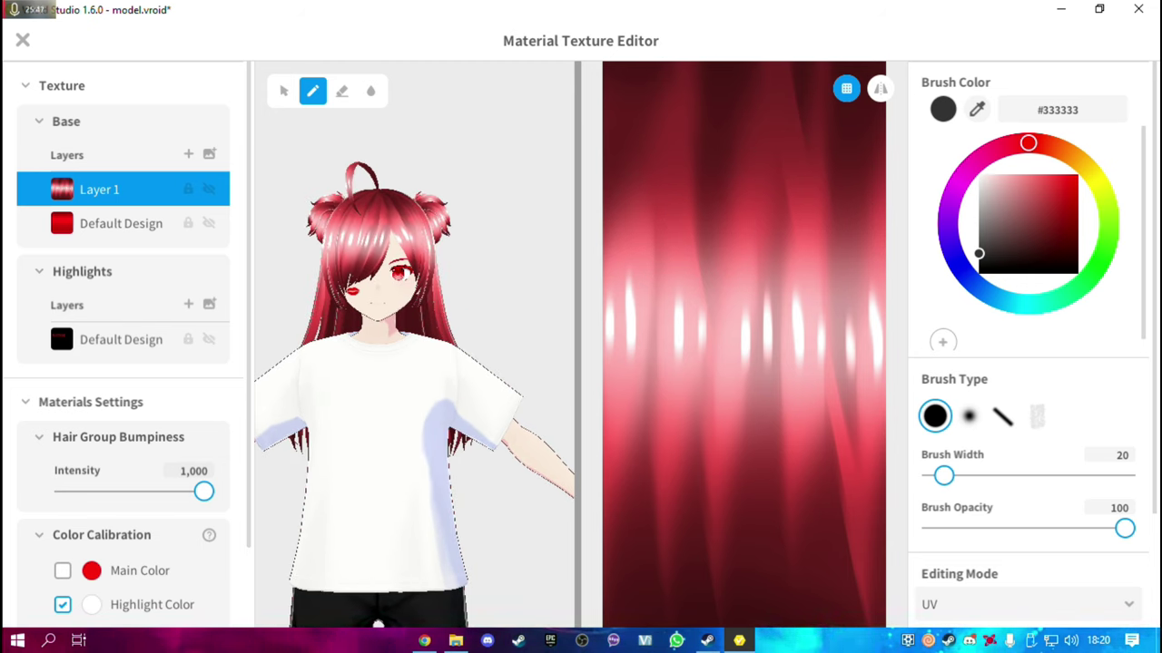
pyautogui.rightClick(124, 199)
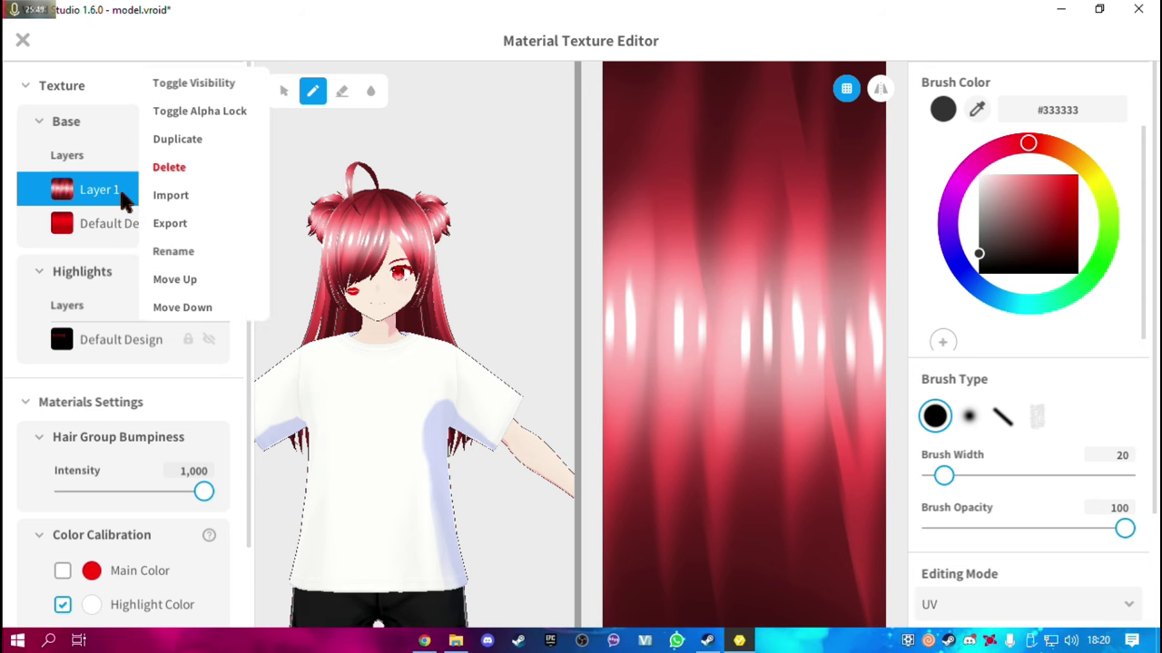
pyautogui.click(182, 223)
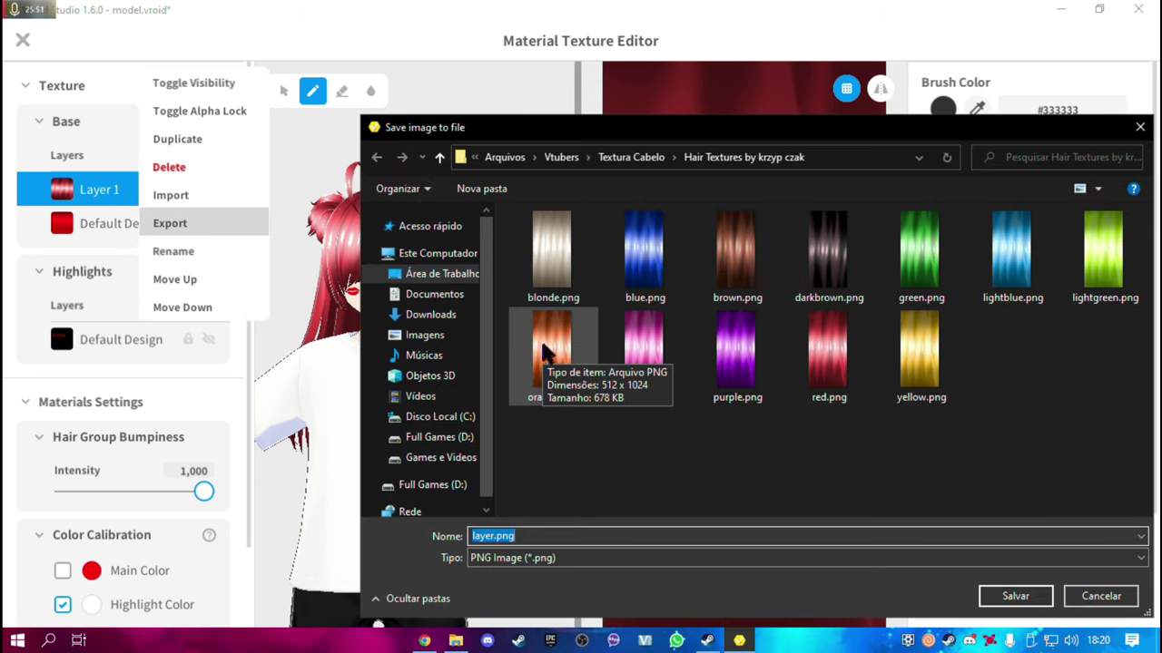
pyautogui.click(430, 314)
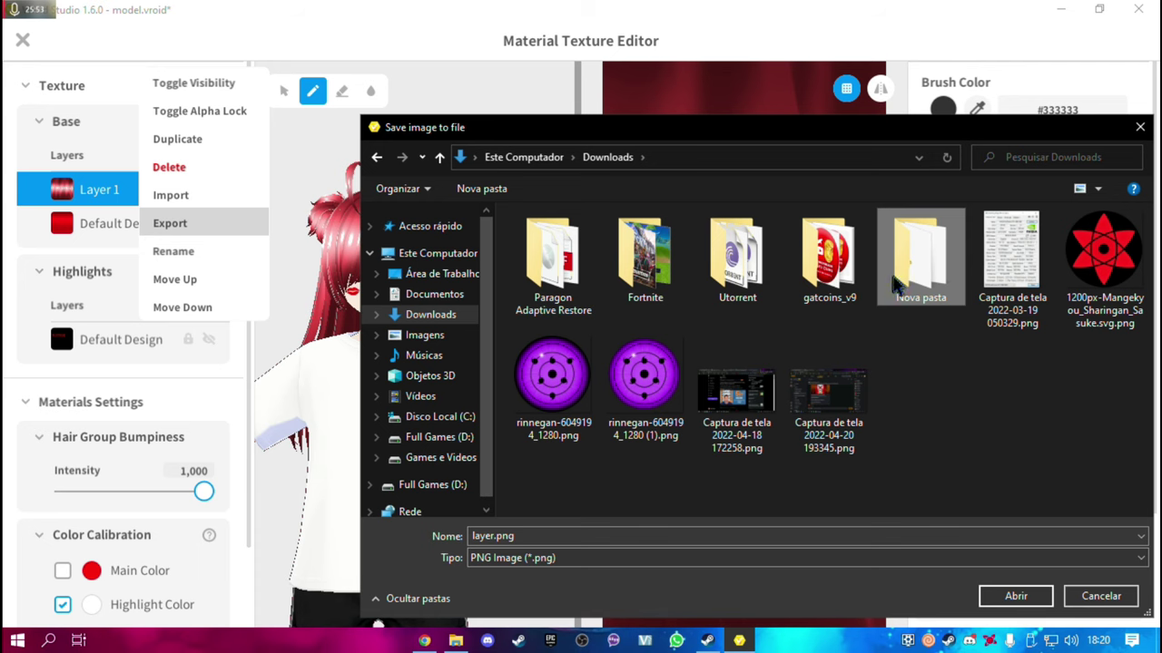
pyautogui.doubleClick(920, 250)
pyautogui.doubleClick(495, 535)
pyautogui.write('dsdsd')
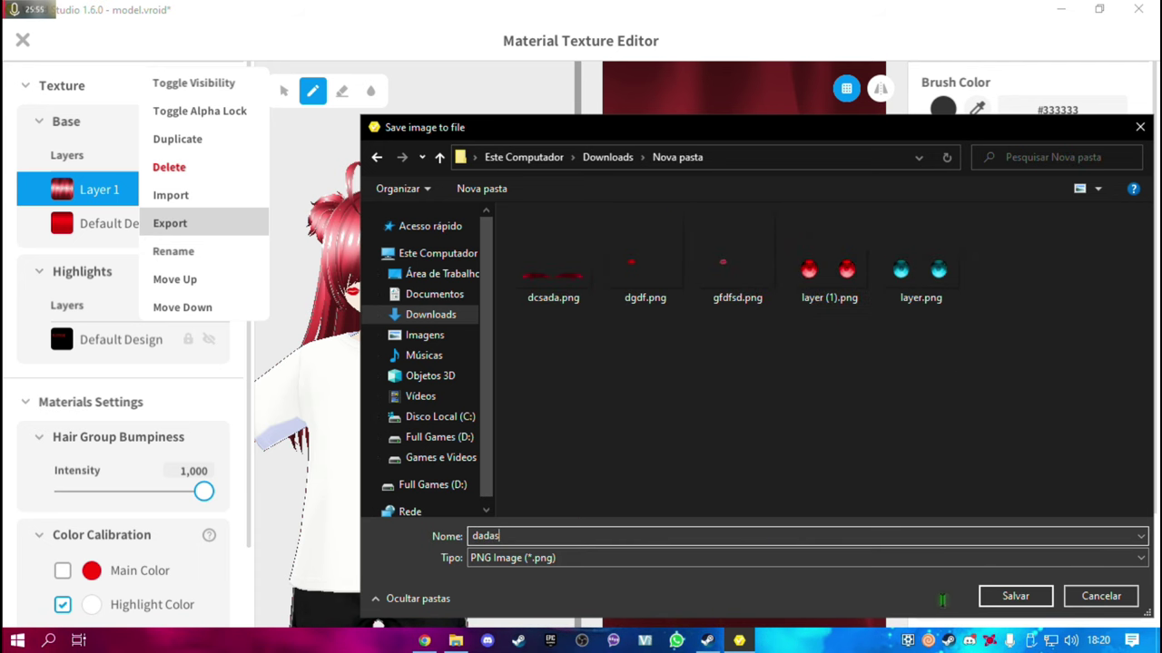
pyautogui.click(1015, 596)
# Open dadas.png in Photopea and apply a red Color Overlay in Cor blend mode
pyautogui.click(423, 641)
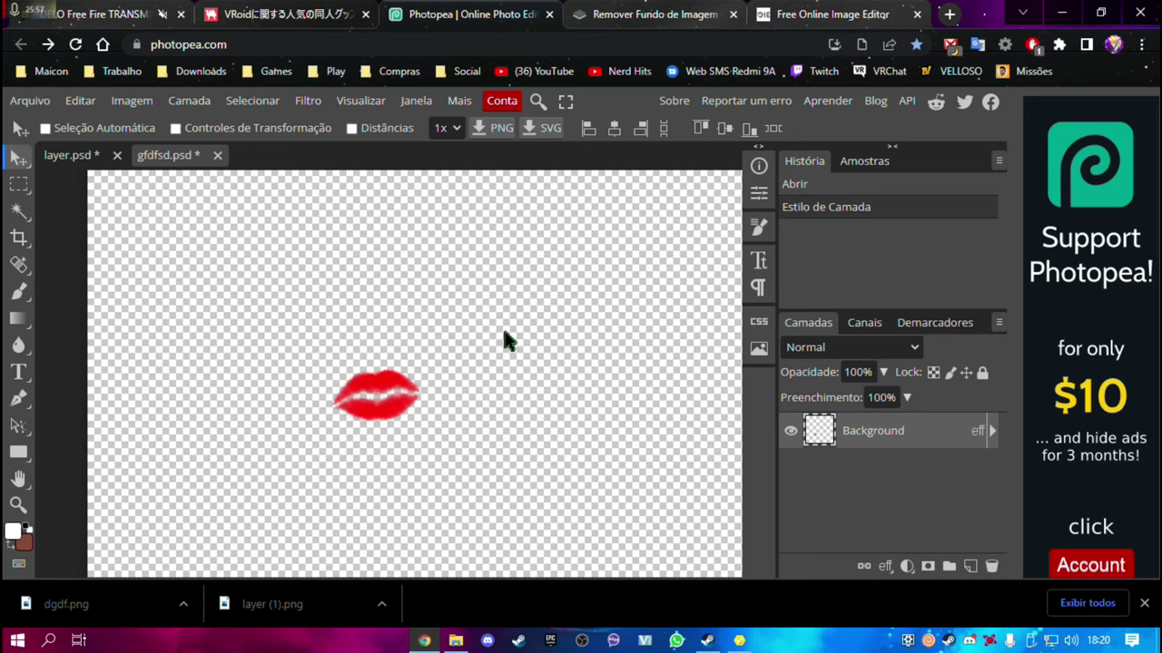
pyautogui.click(36, 101)
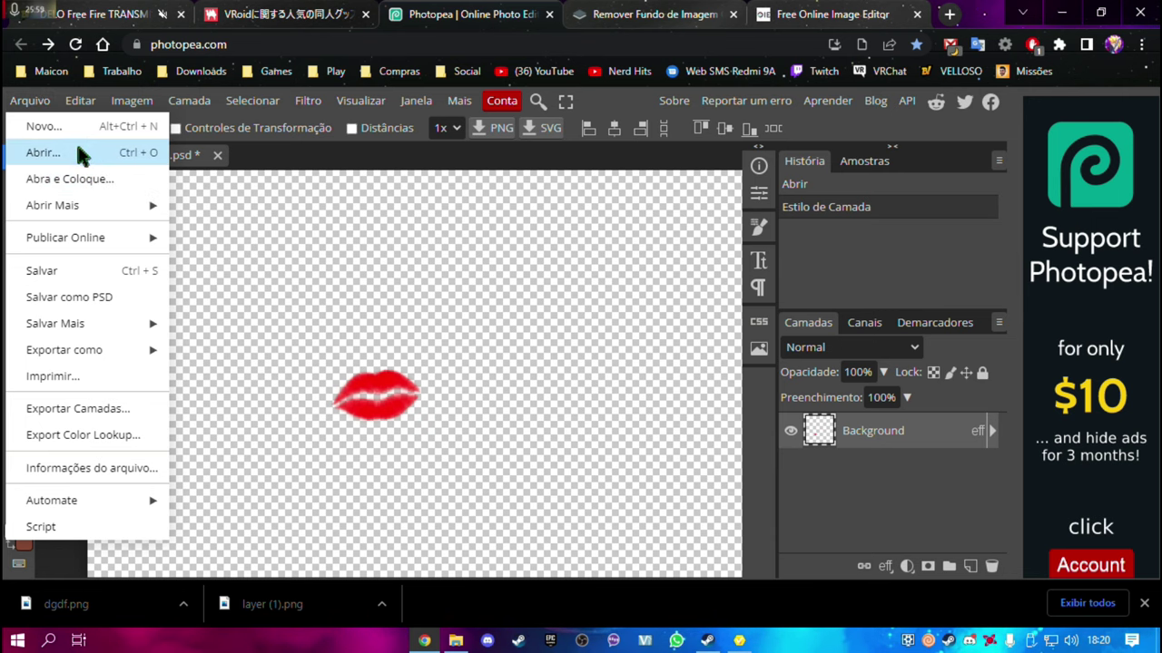
pyautogui.click(78, 151)
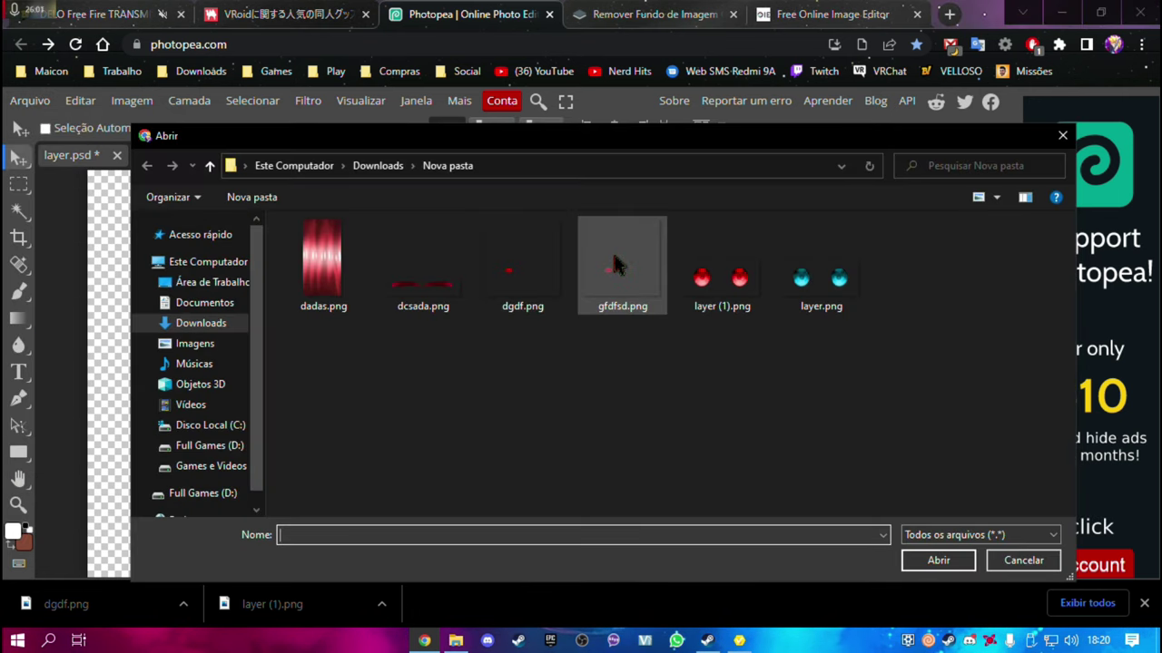
pyautogui.doubleClick(318, 265)
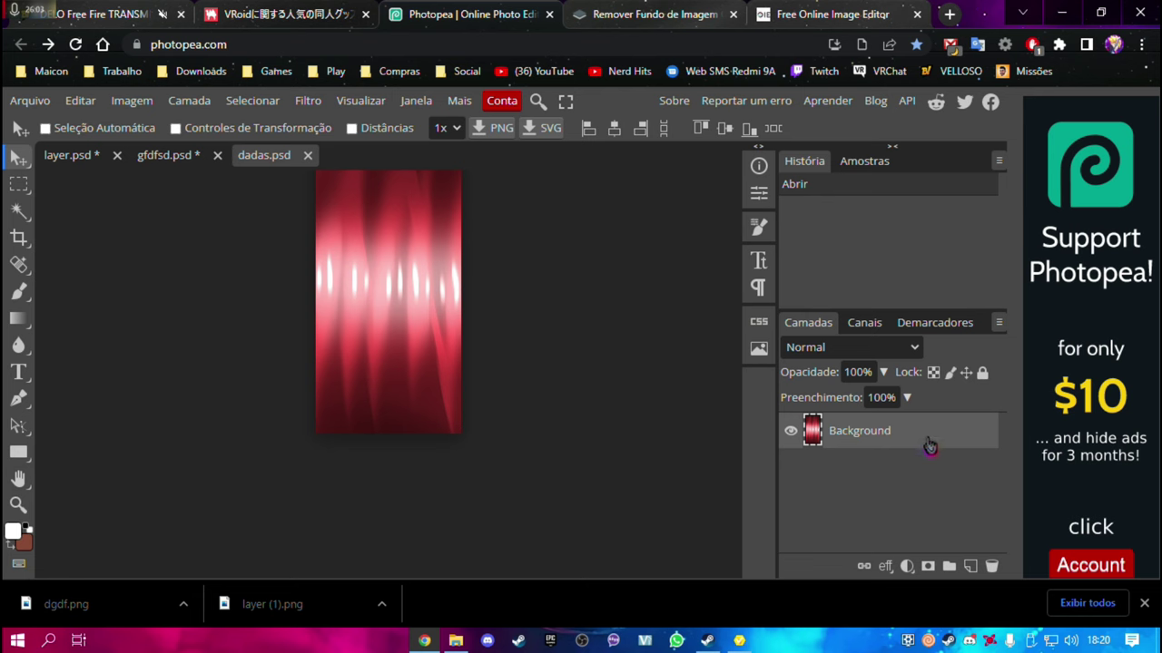
pyautogui.doubleClick(940, 435)
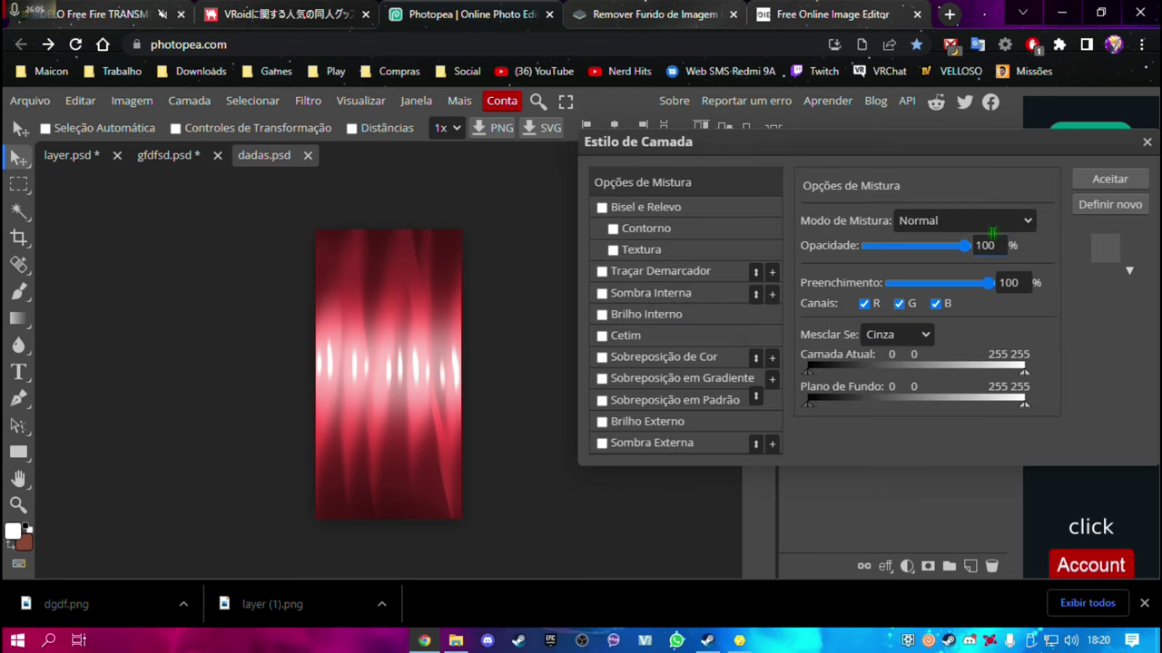
pyautogui.click(622, 357)
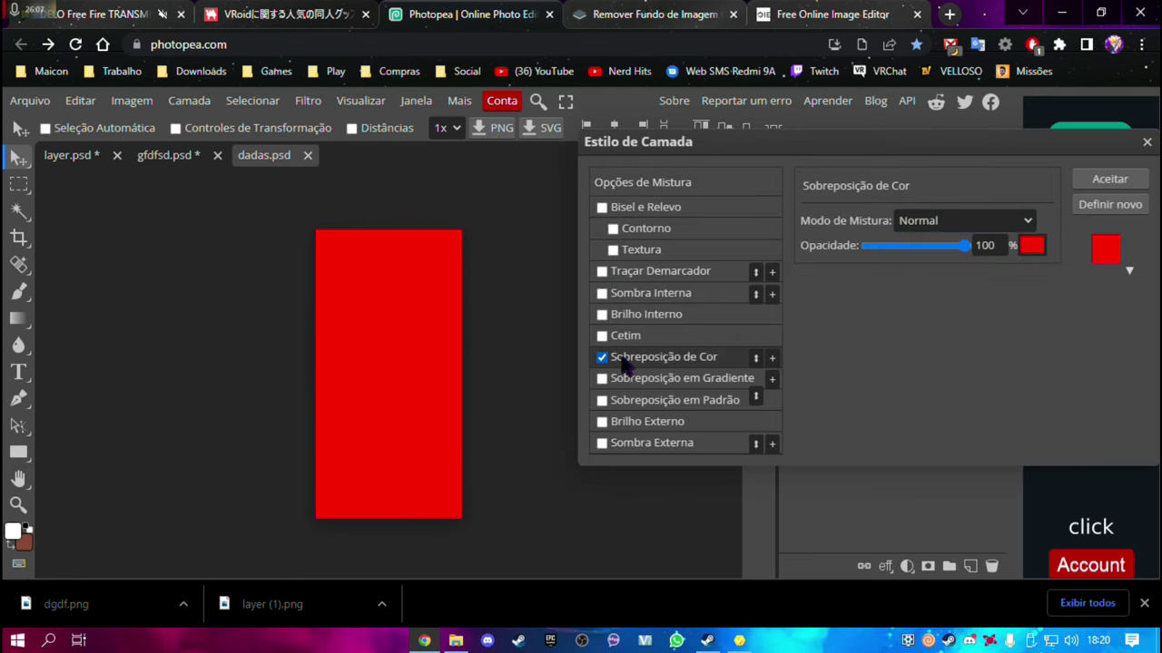
pyautogui.click(964, 220)
pyautogui.scroll(-3, 944, 409)
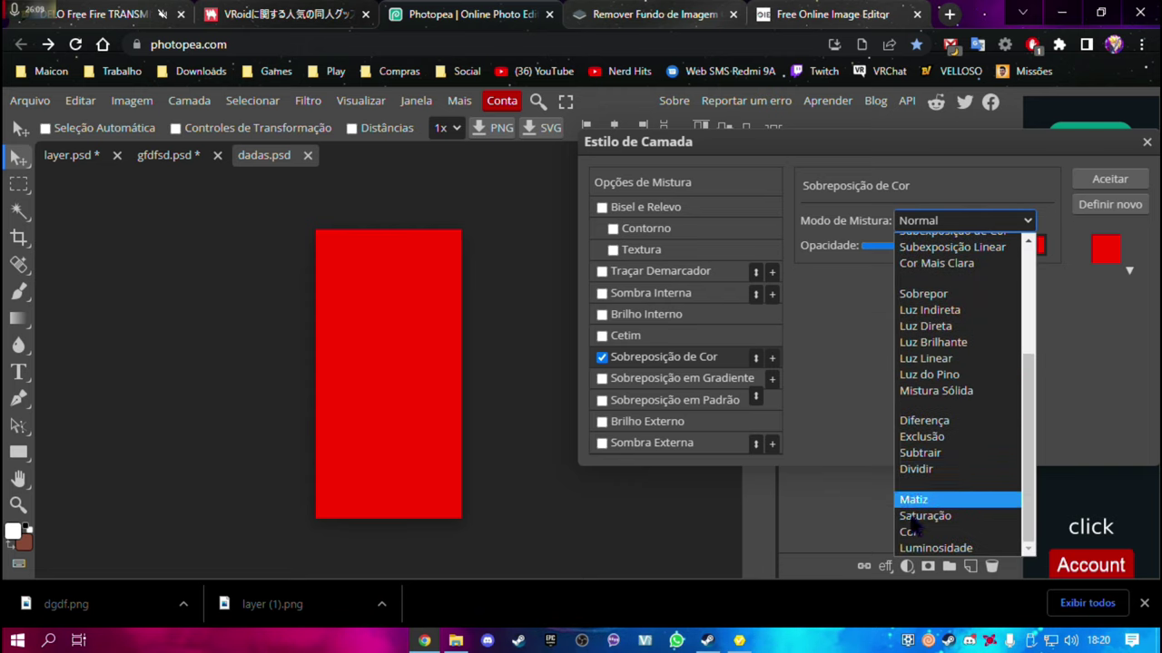
pyautogui.click(907, 533)
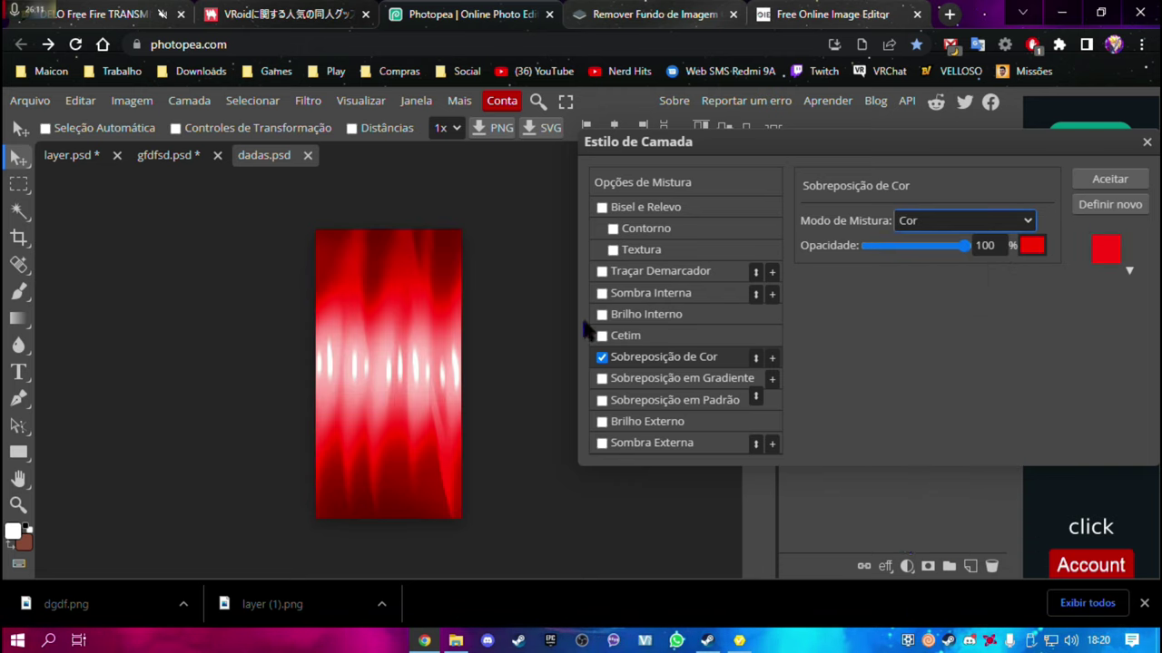
pyautogui.click(1111, 181)
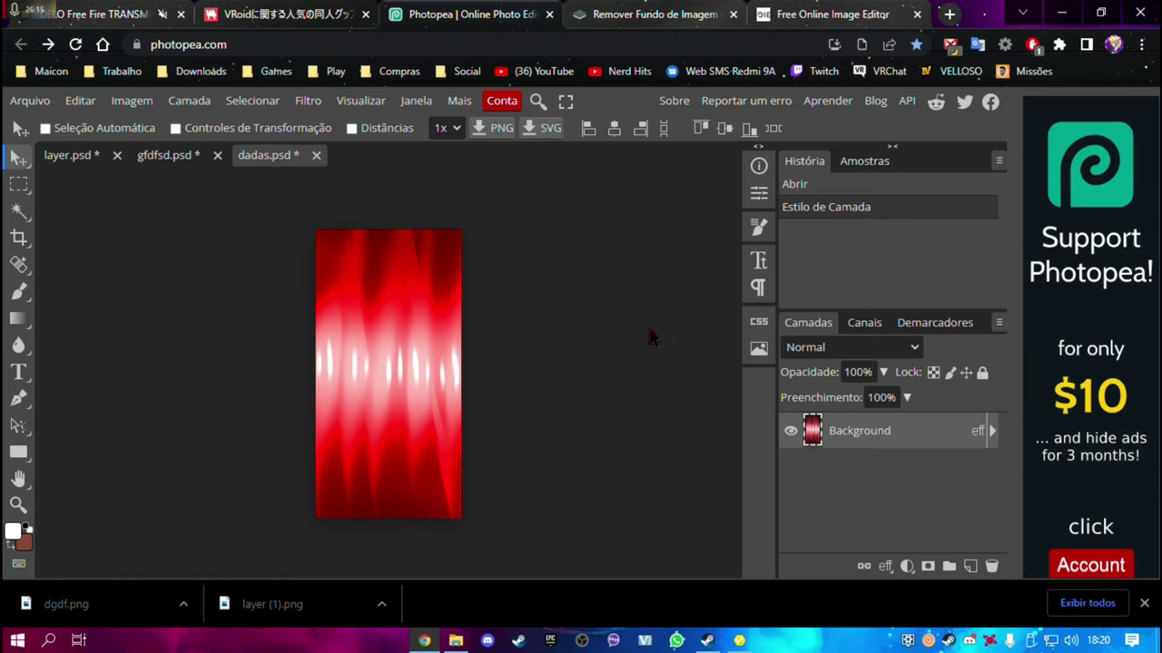
# Export the tinted texture as dsssd.png and return to VRoid Studio's hair Layer 1
pyautogui.click(30, 101)
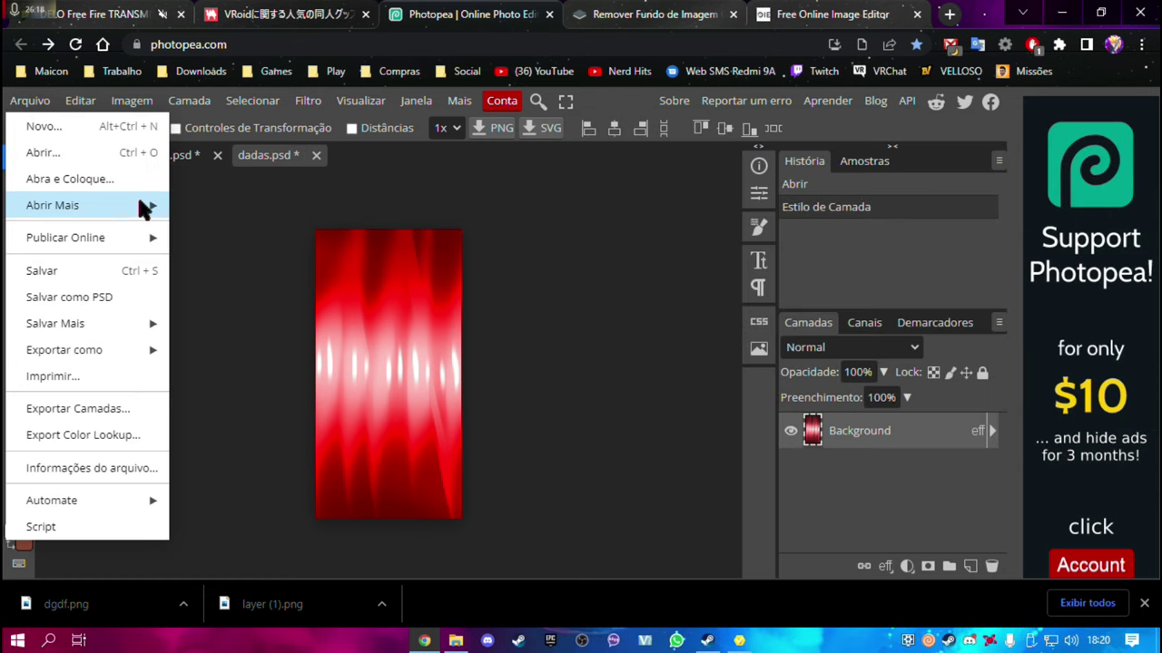
pyautogui.moveTo(65, 349)
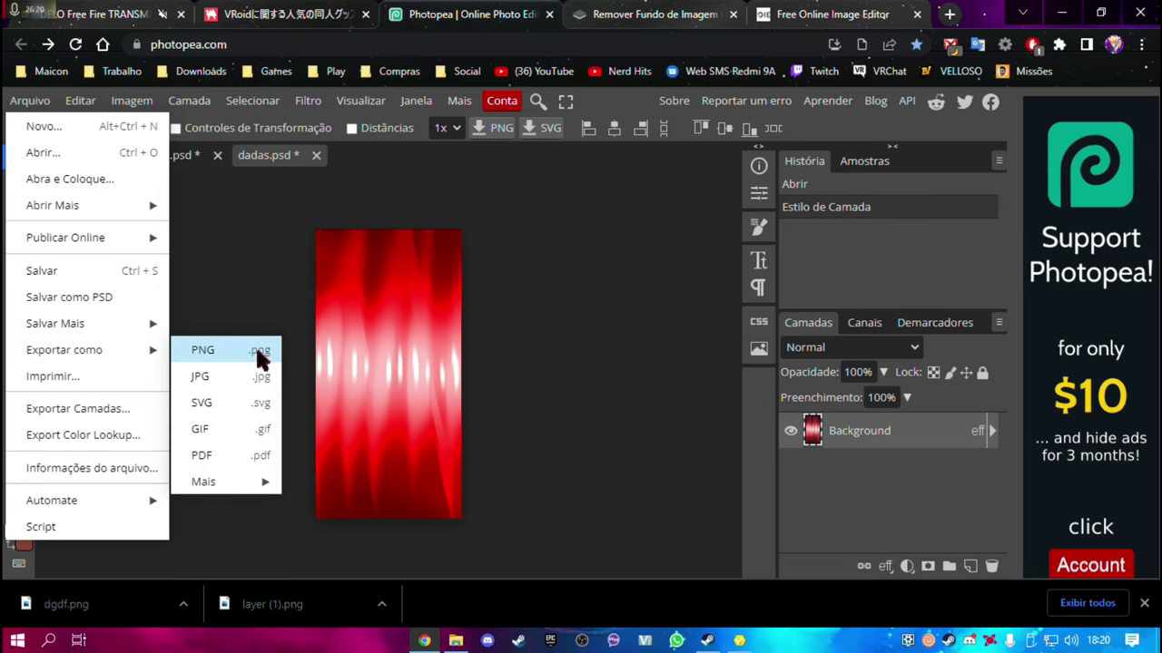
pyautogui.press('Return')
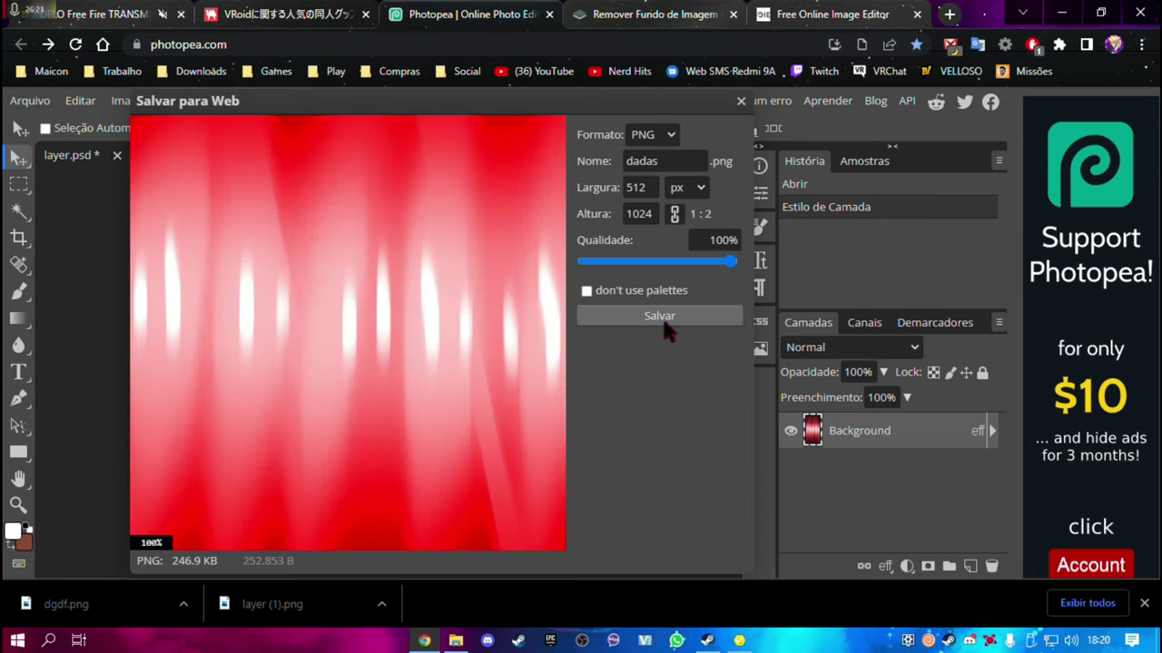
pyautogui.click(662, 318)
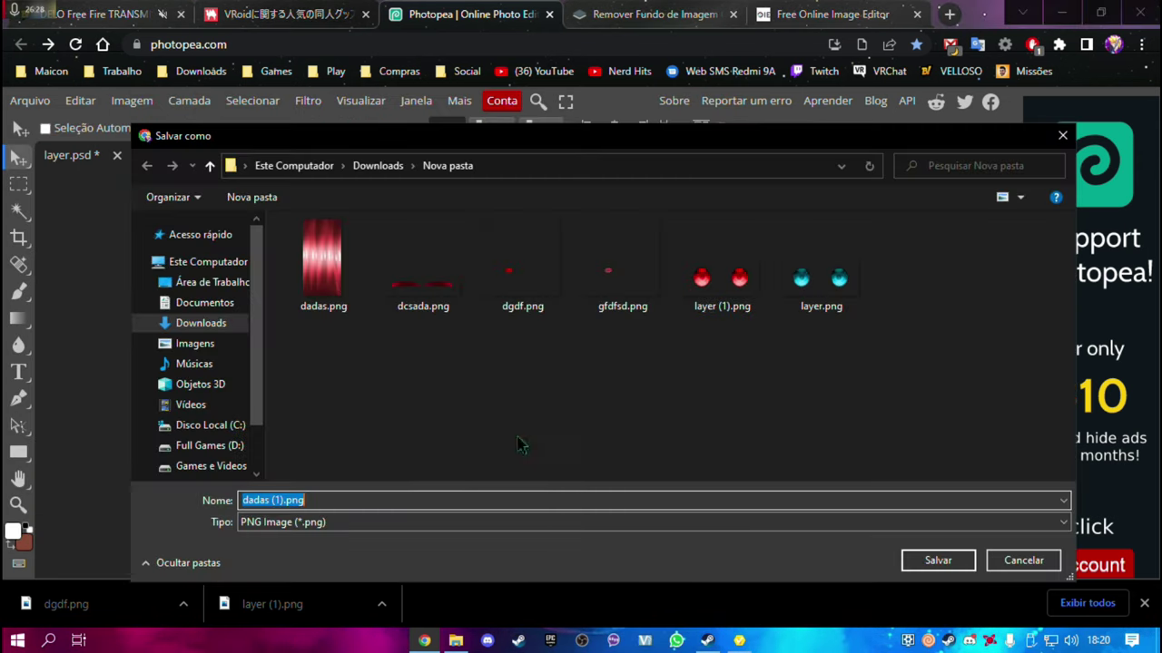
pyautogui.write('dsssd')
pyautogui.press('Return')
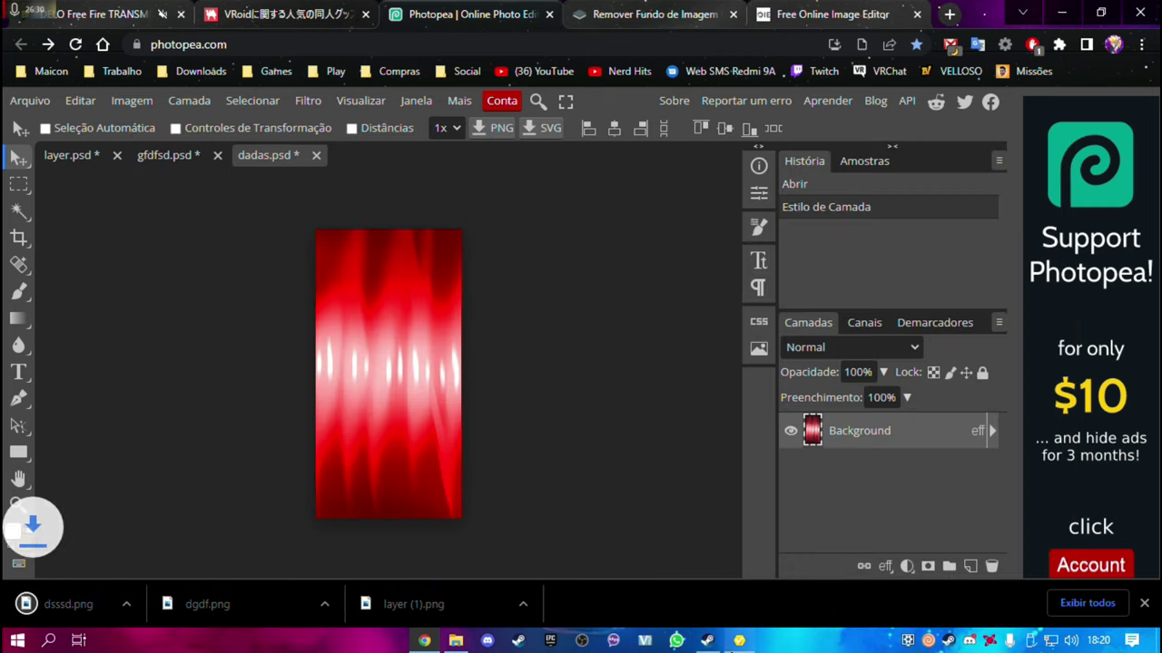
pyautogui.hotkey('alt', 'Tab')
pyautogui.rightClick(107, 190)
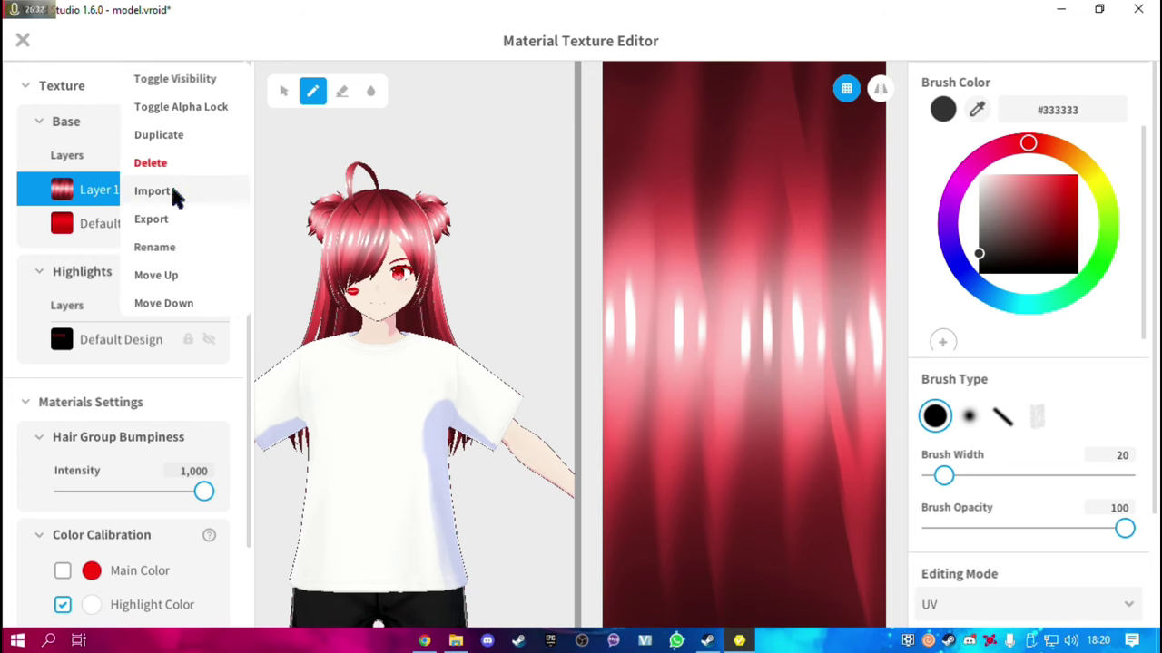
# Import dsssd.png into hair Layer 1, turning the hair bright red
pyautogui.click(190, 193)
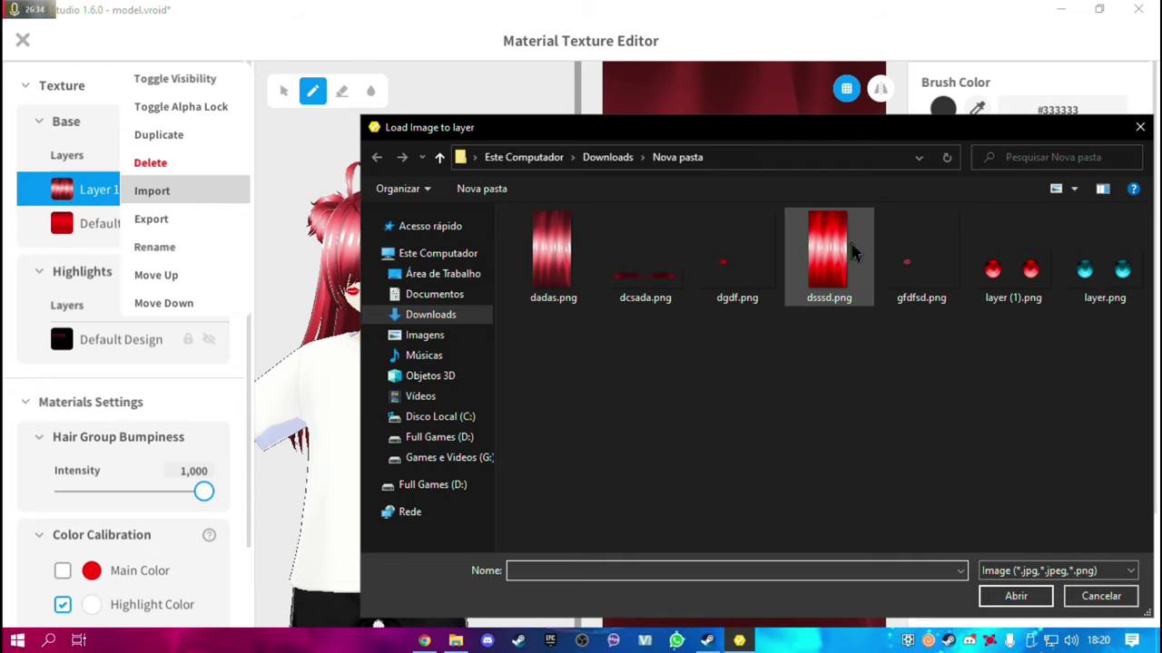
pyautogui.doubleClick(831, 247)
pyautogui.moveTo(558, 340)
pyautogui.mouseDown(button='right')
pyautogui.moveTo(430, 326)
pyautogui.moveTo(517, 336)
pyautogui.moveTo(475, 334)
pyautogui.mouseUp(button='right')
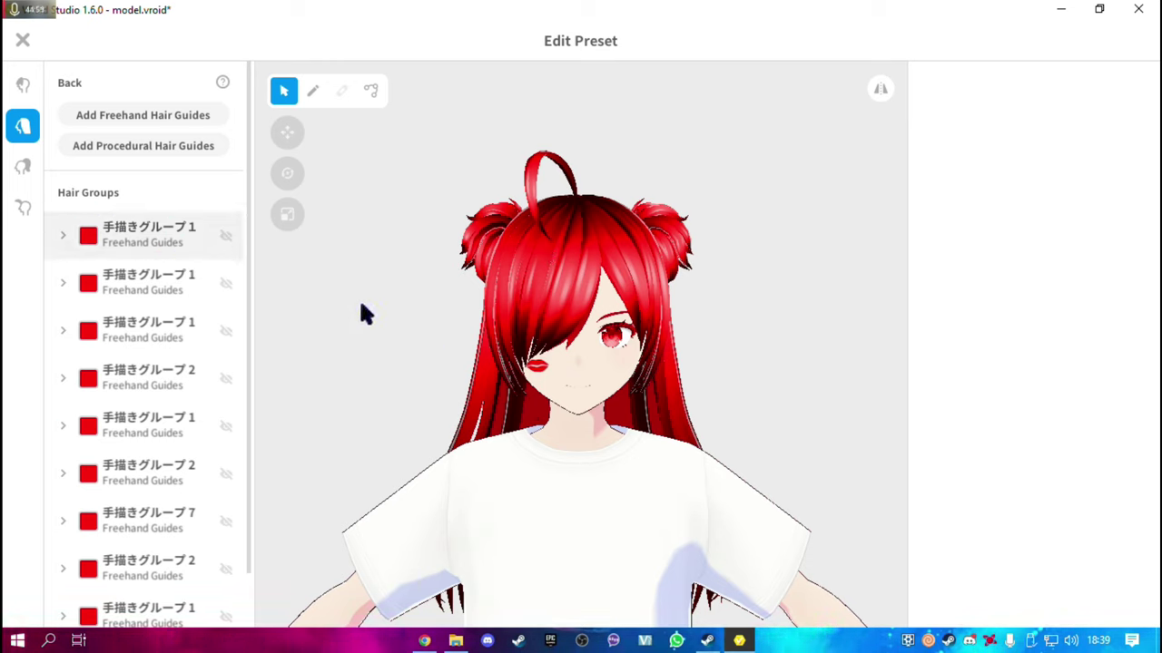
# View the hair from behind, expand the first hair material, then bring up Photopea
pyautogui.moveTo(793, 419); pyautogui.dragTo(768, 324, button='right')
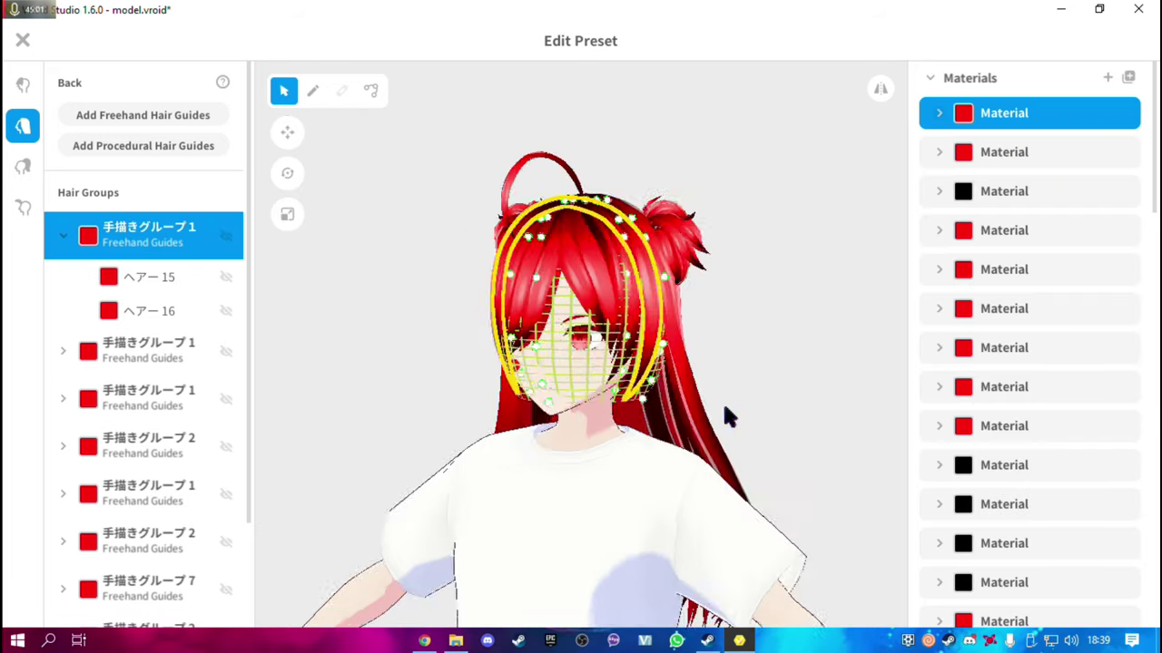
pyautogui.click(939, 114)
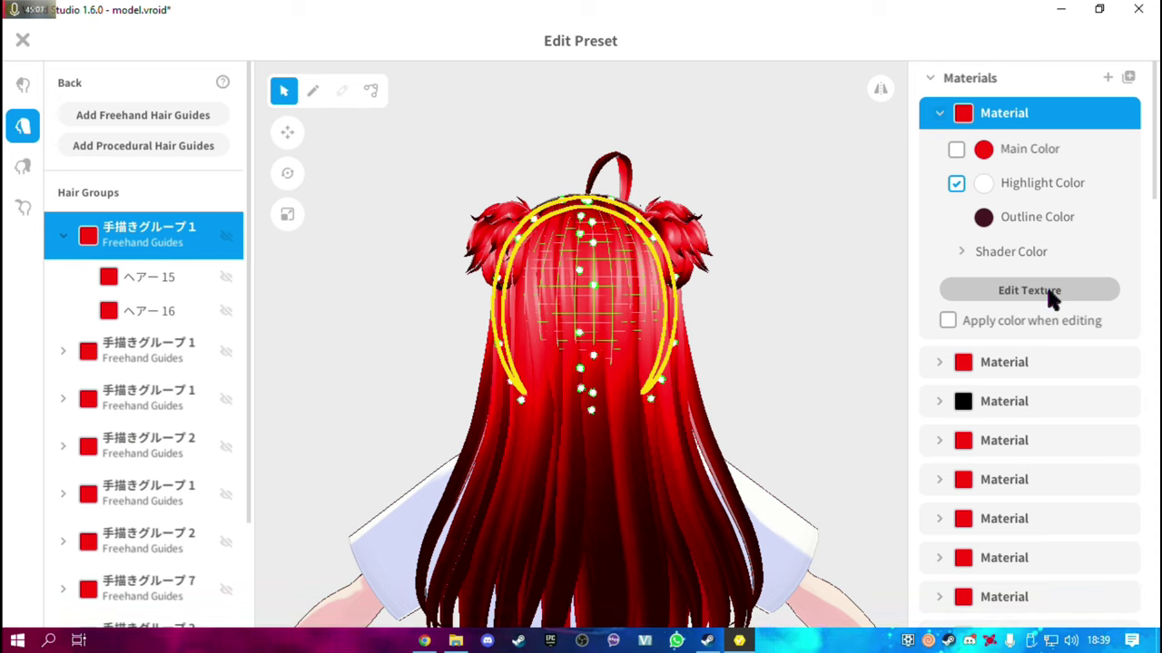
pyautogui.click(424, 641)
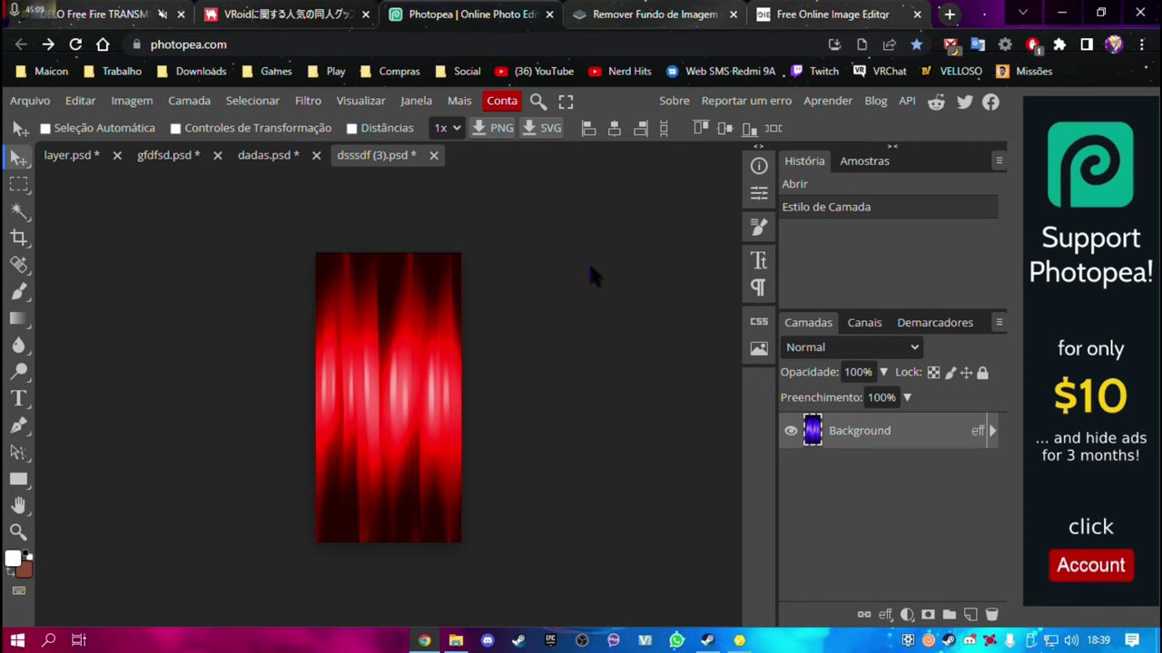
# Minimize Photopea to bring back VRoid Studio's Material Texture Editor
pyautogui.click(1061, 12)
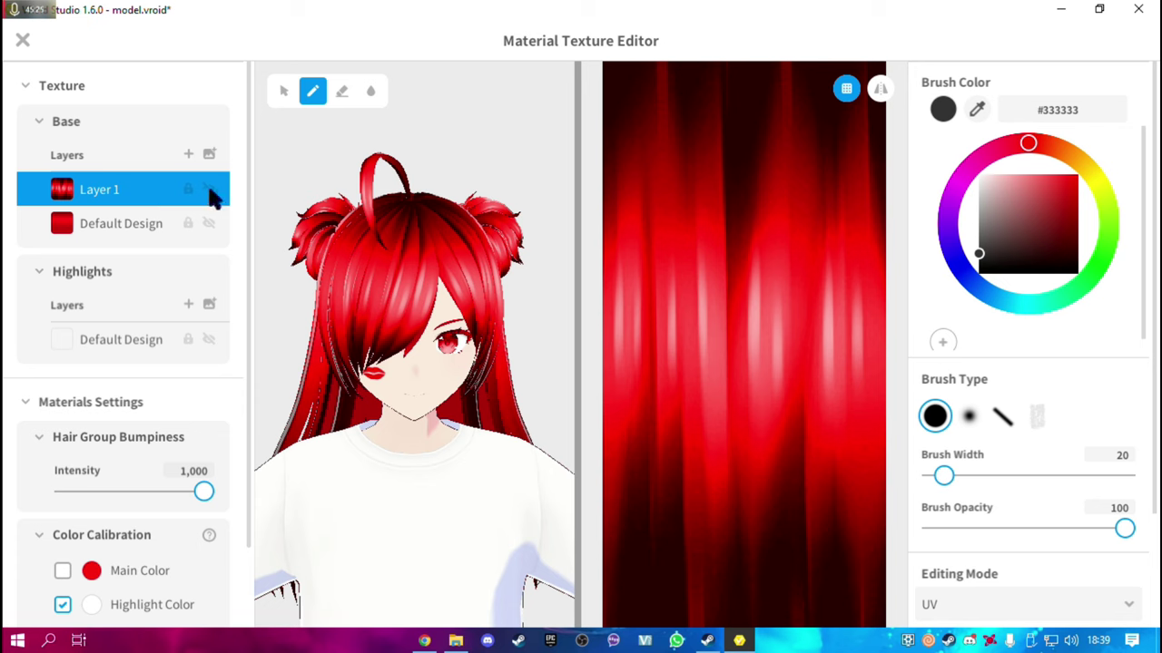
# Close the texture editor, review the top hair material, deselect and return to front view
pyautogui.press('Escape')
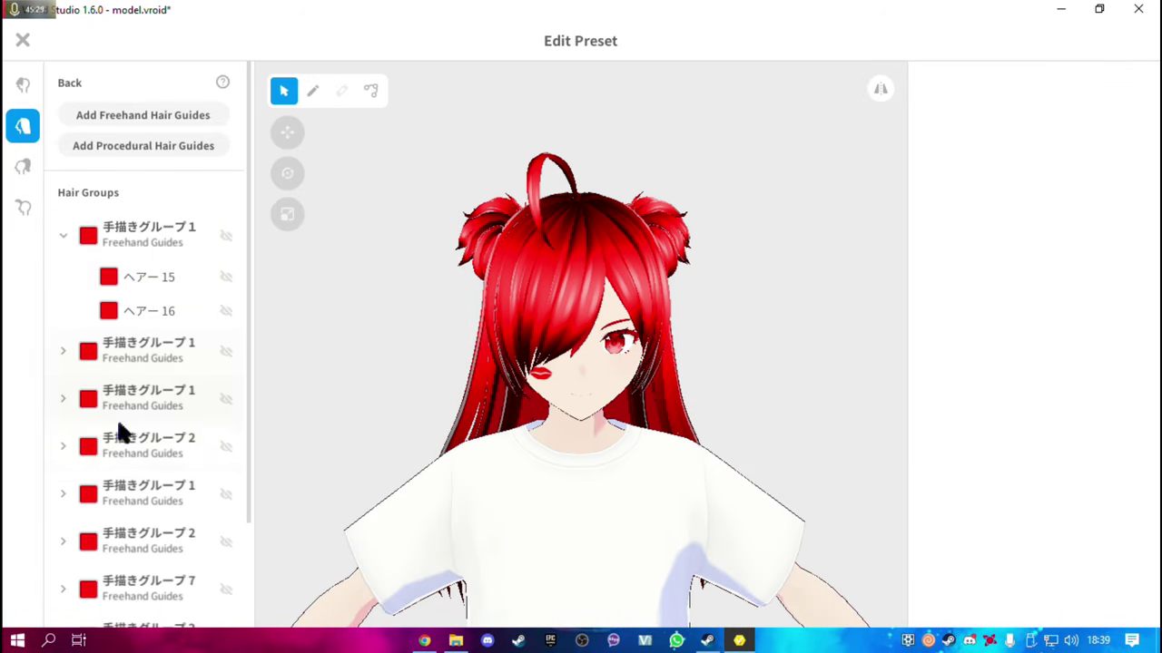
pyautogui.scroll(-2, 167, 451)
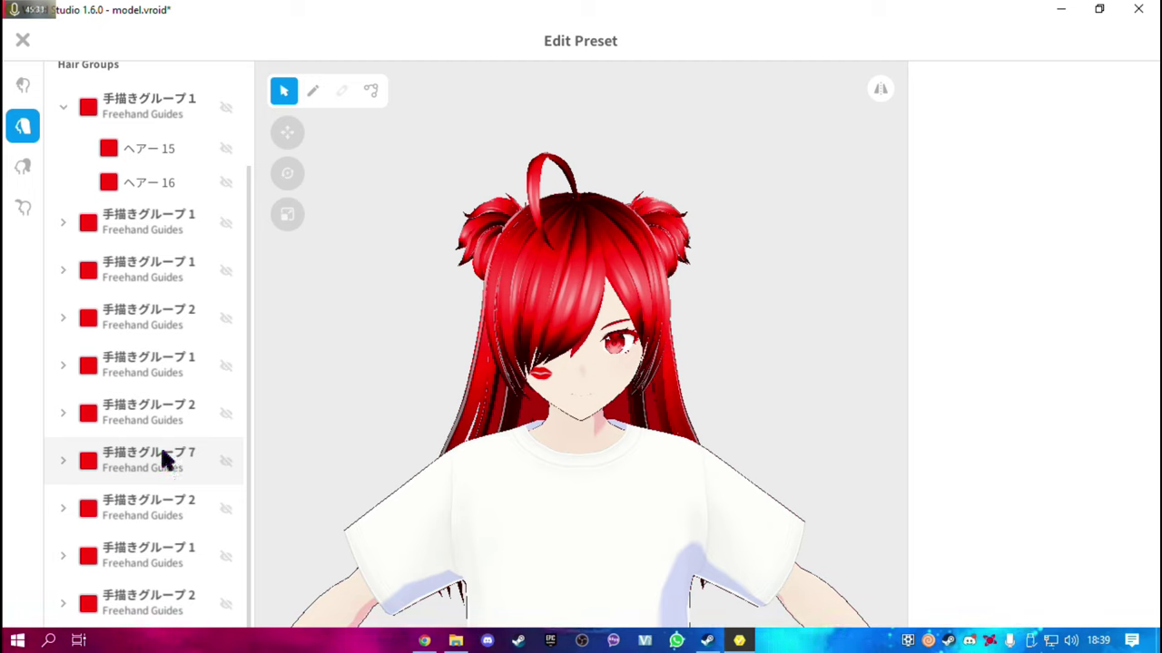
pyautogui.scroll(2, 162, 451)
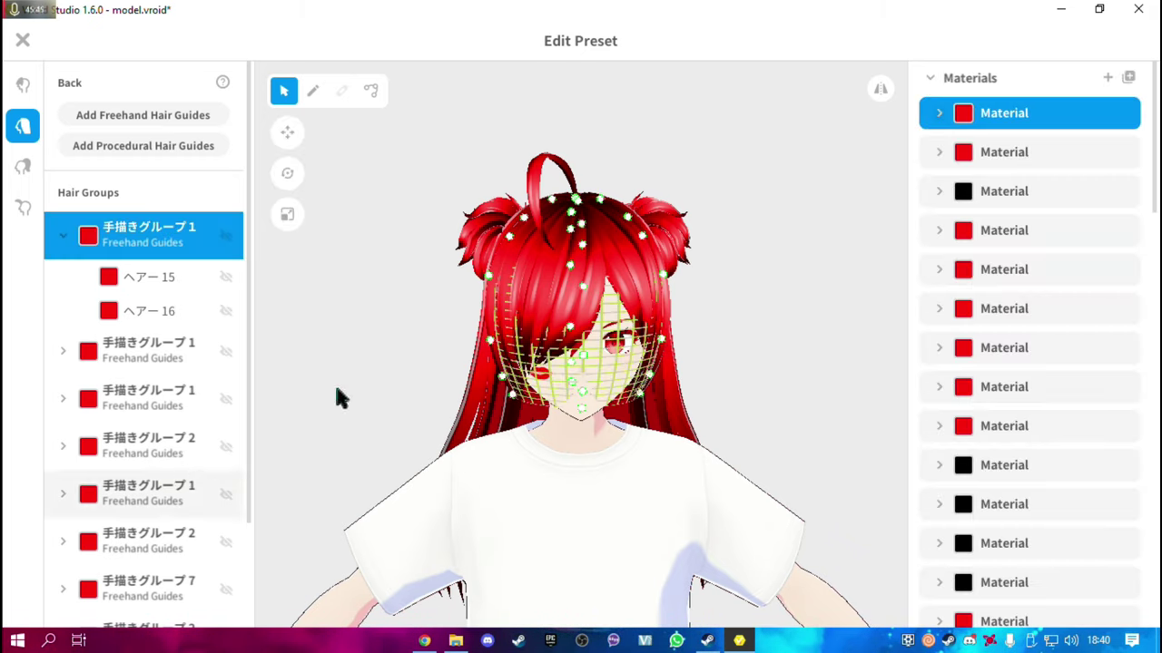
pyautogui.click(939, 114)
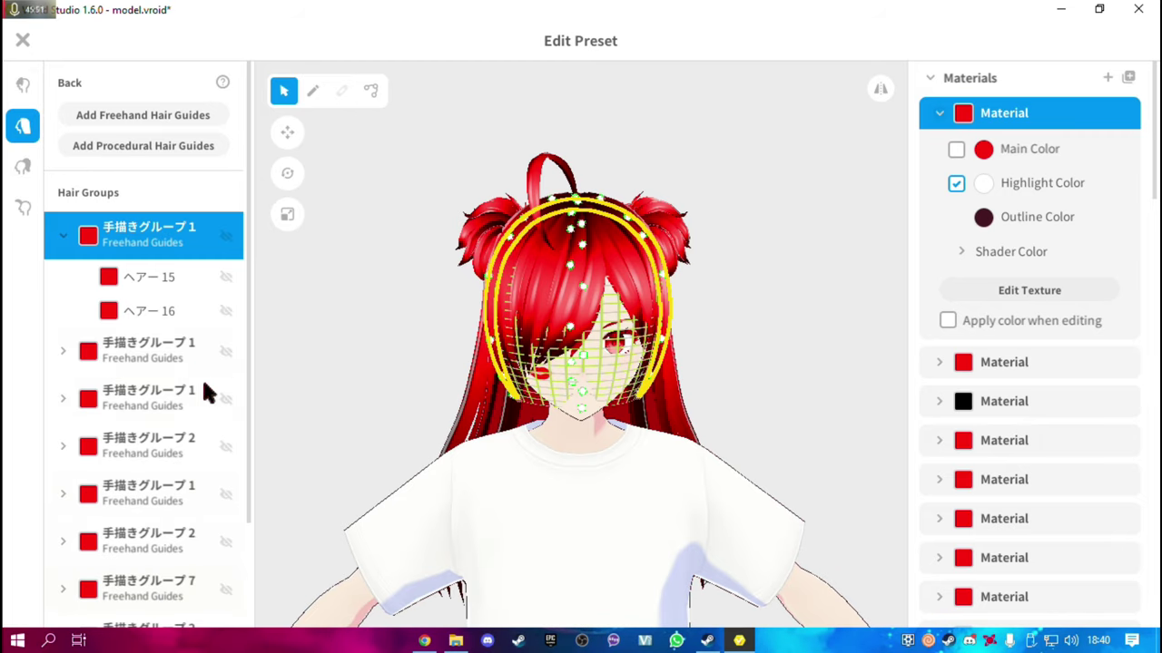
pyautogui.moveTo(764, 354)
pyautogui.mouseDown(button='right')
pyautogui.moveTo(564, 338)
pyautogui.moveTo(769, 406)
pyautogui.mouseUp(button='right')
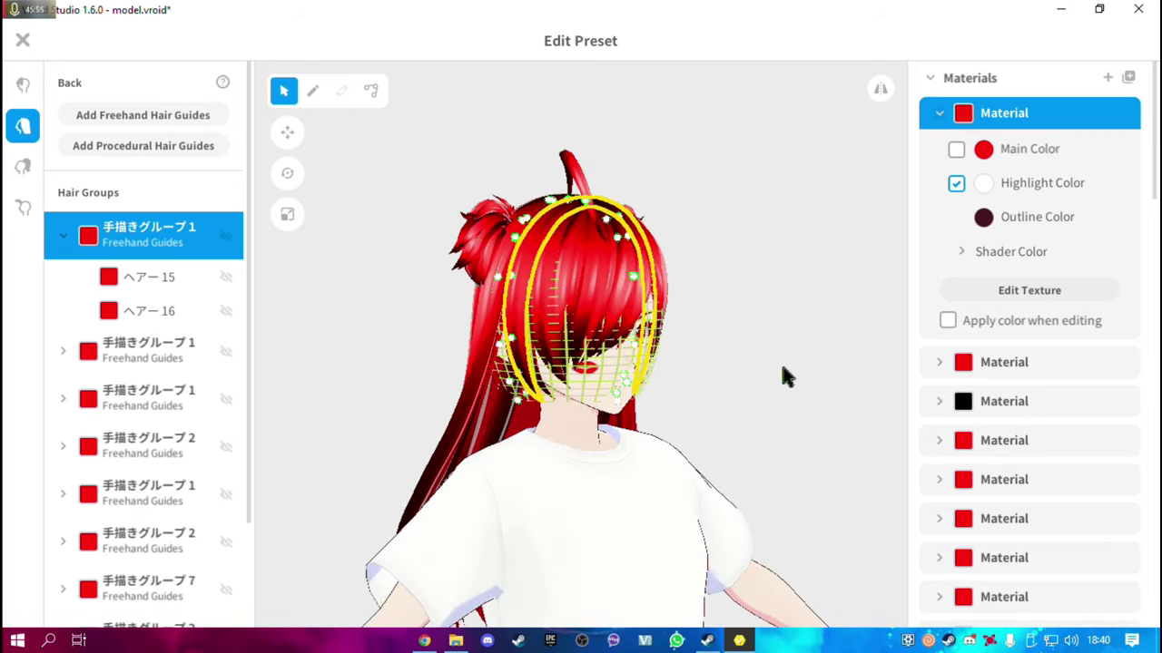
pyautogui.click(781, 363)
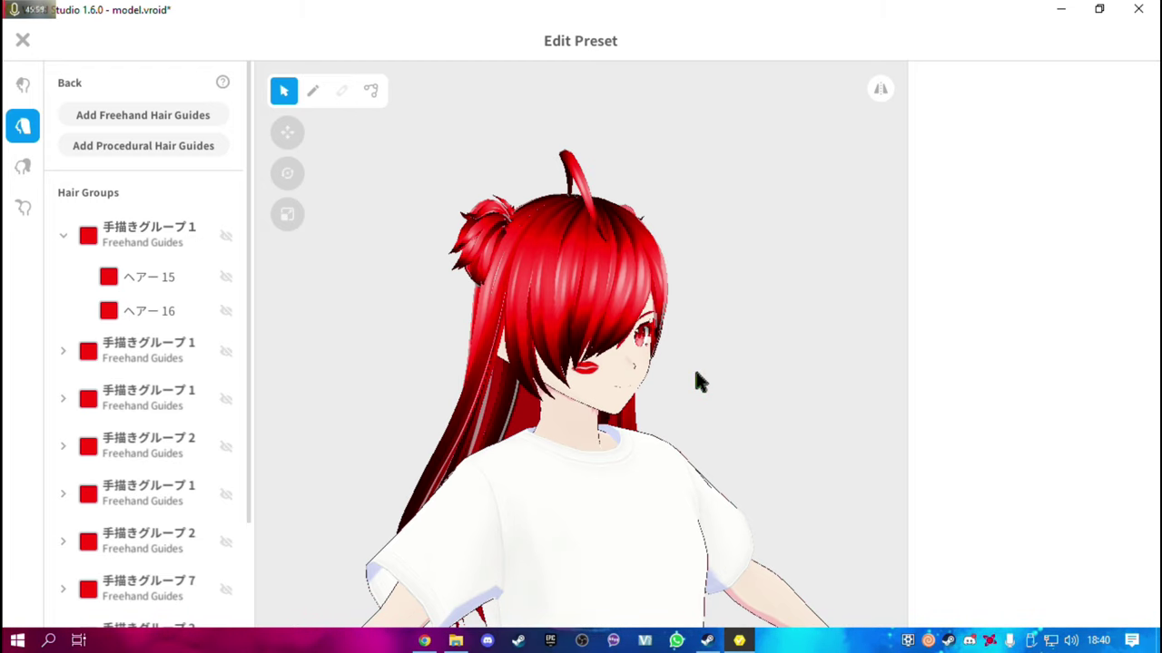
pyautogui.moveTo(695, 372); pyautogui.dragTo(746, 361, button='right')
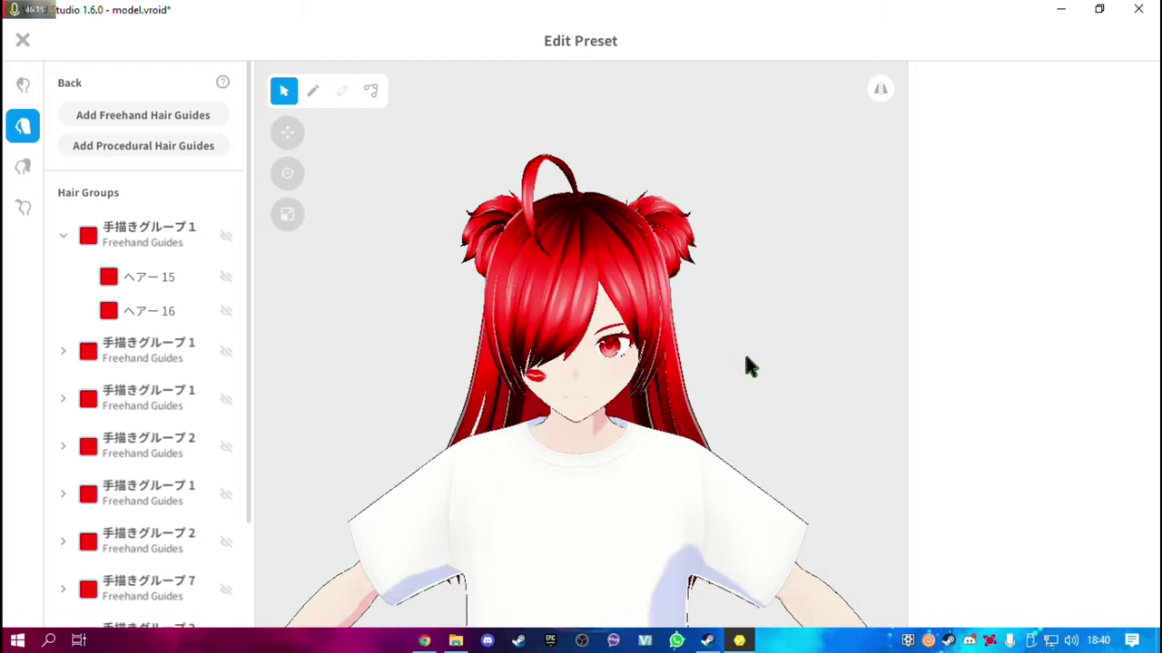
# Save the edited hairstyle as a new item, delete the plain red hair item, and check the hair
pyautogui.click(16, 43)
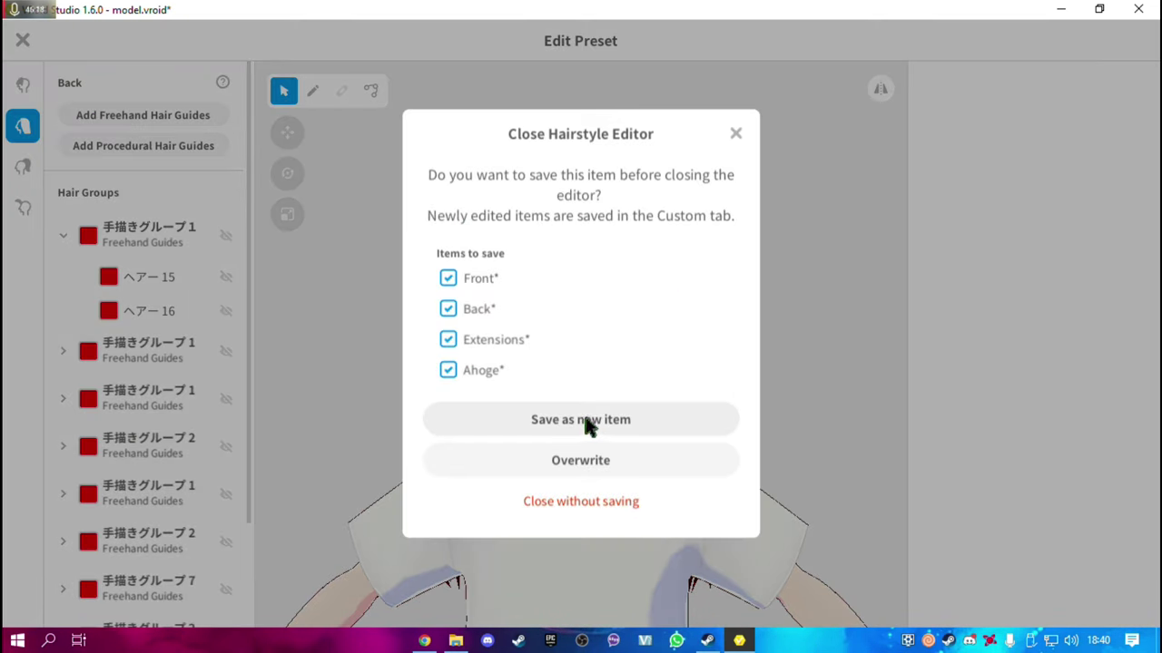
pyautogui.click(683, 415)
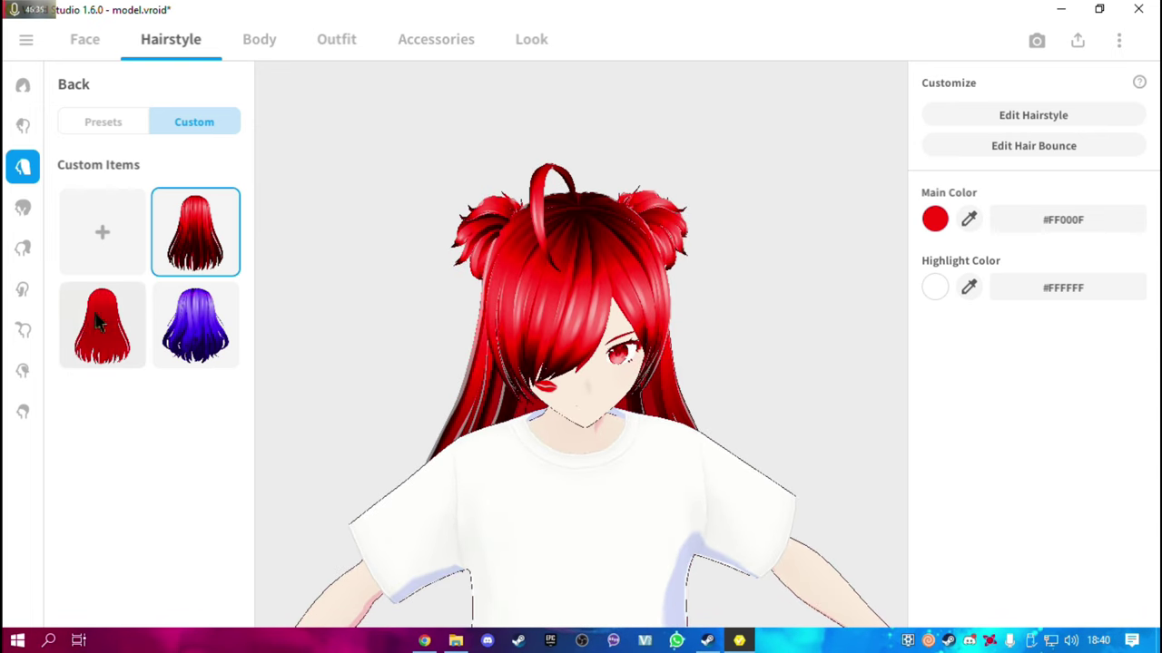
pyautogui.rightClick(100, 322)
pyautogui.click(127, 327)
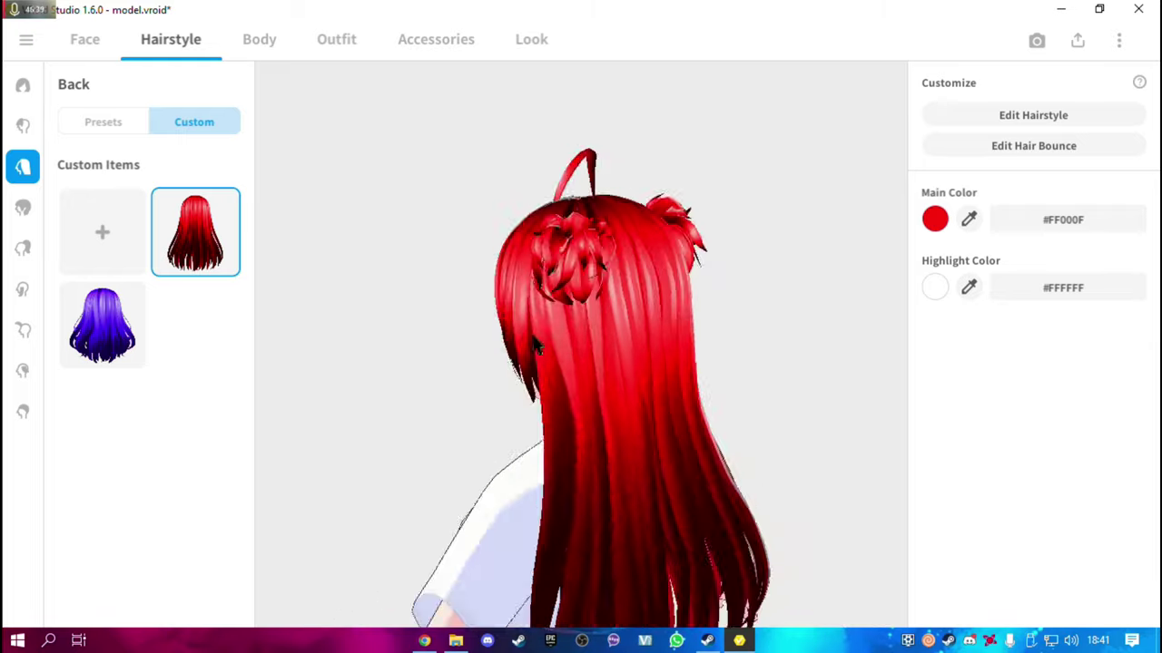
pyautogui.moveTo(381, 344); pyautogui.dragTo(510, 343)
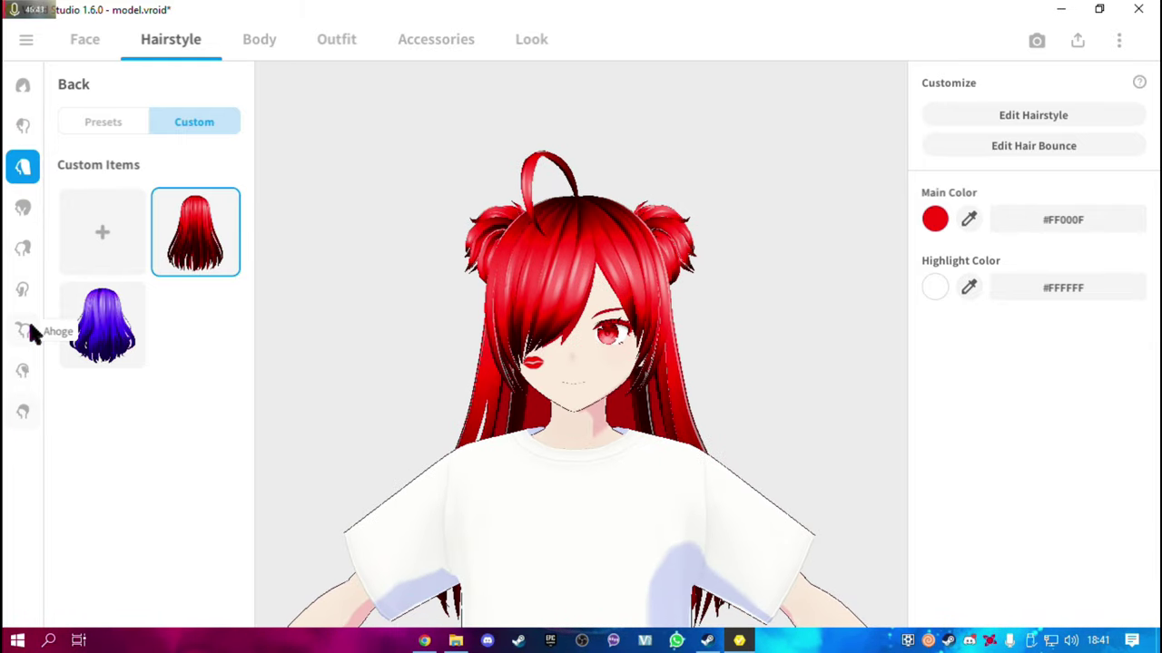
# Check the Body tab's Custom and Presets lists, turning the model to view torso and legs
pyautogui.click(259, 42)
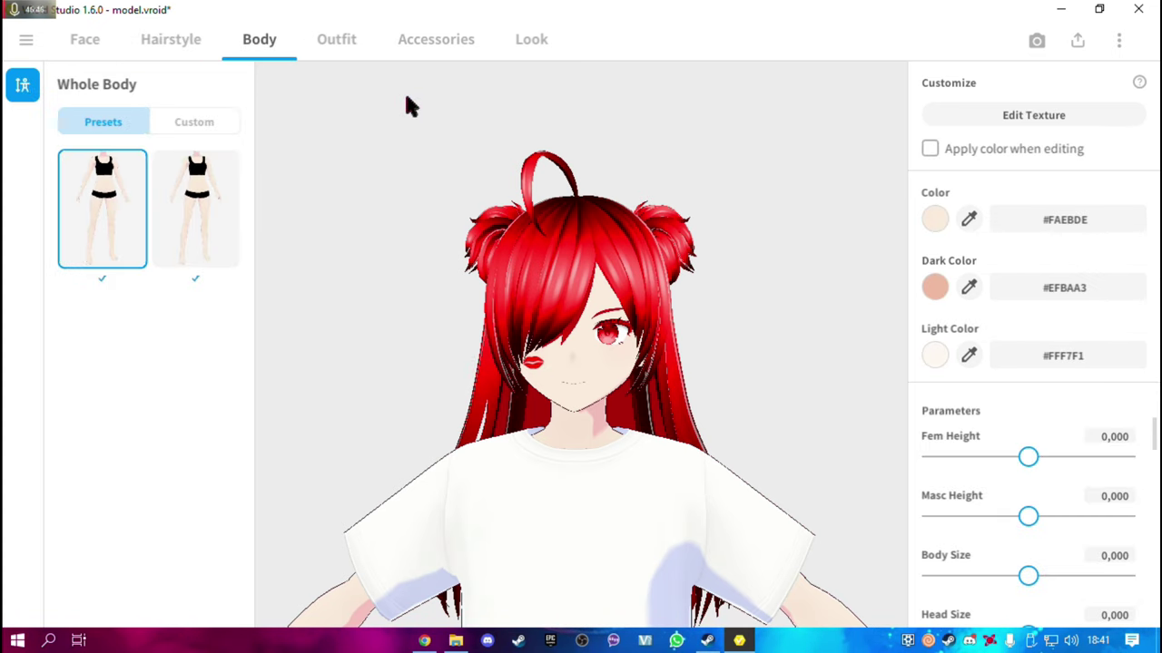
pyautogui.click(207, 128)
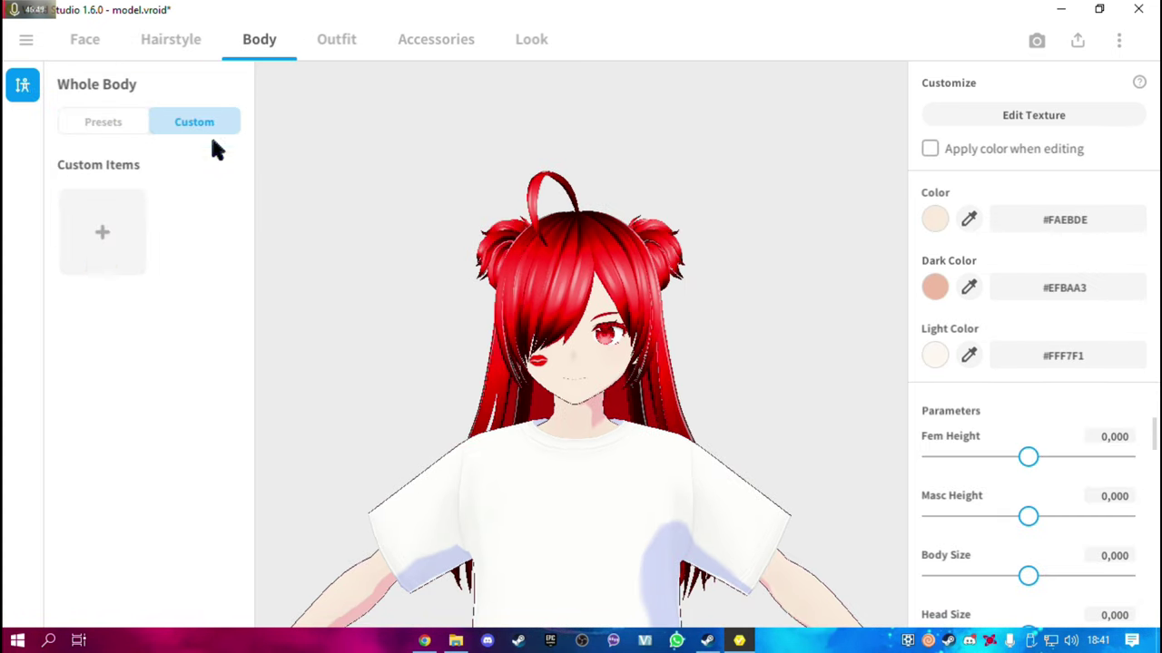
pyautogui.click(94, 123)
pyautogui.moveTo(330, 284)
pyautogui.mouseDown()
pyautogui.moveTo(444, 293)
pyautogui.moveTo(653, 371)
pyautogui.moveTo(675, 532)
pyautogui.mouseUp()
pyautogui.moveTo(659, 494)
pyautogui.mouseDown(button='right')
pyautogui.moveTo(692, 295)
pyautogui.moveTo(672, 415)
pyautogui.mouseUp(button='right')
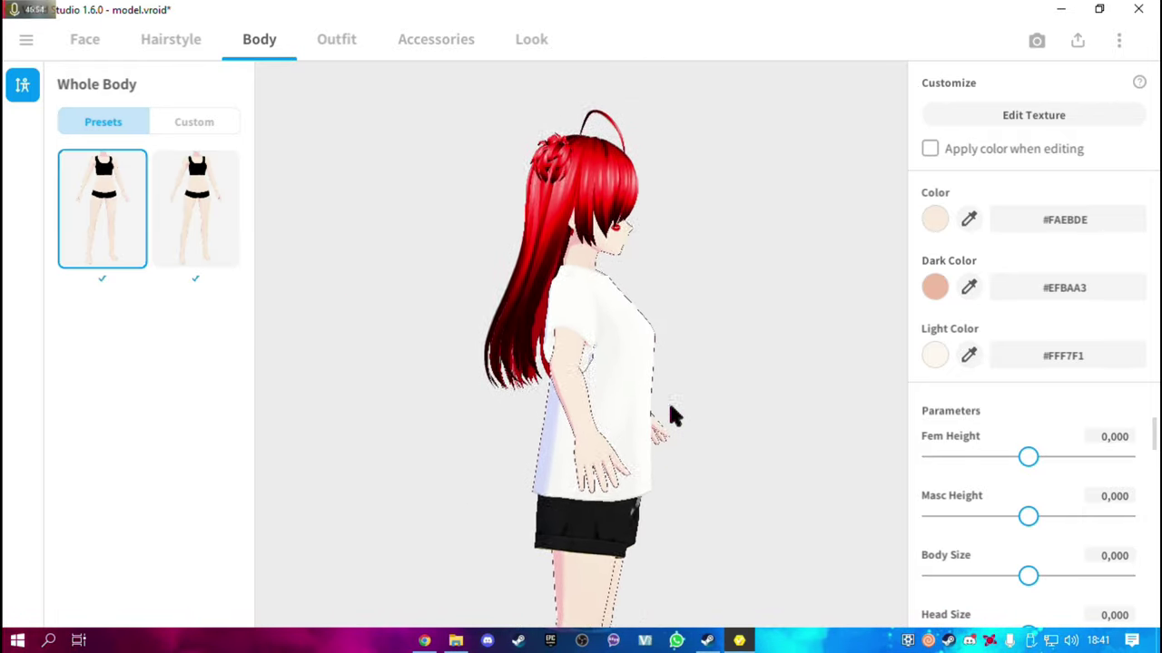
# Browse the Outfit tab's Whole Sets presets with the model facing front
pyautogui.click(337, 41)
pyautogui.moveTo(544, 259); pyautogui.dragTo(495, 288)
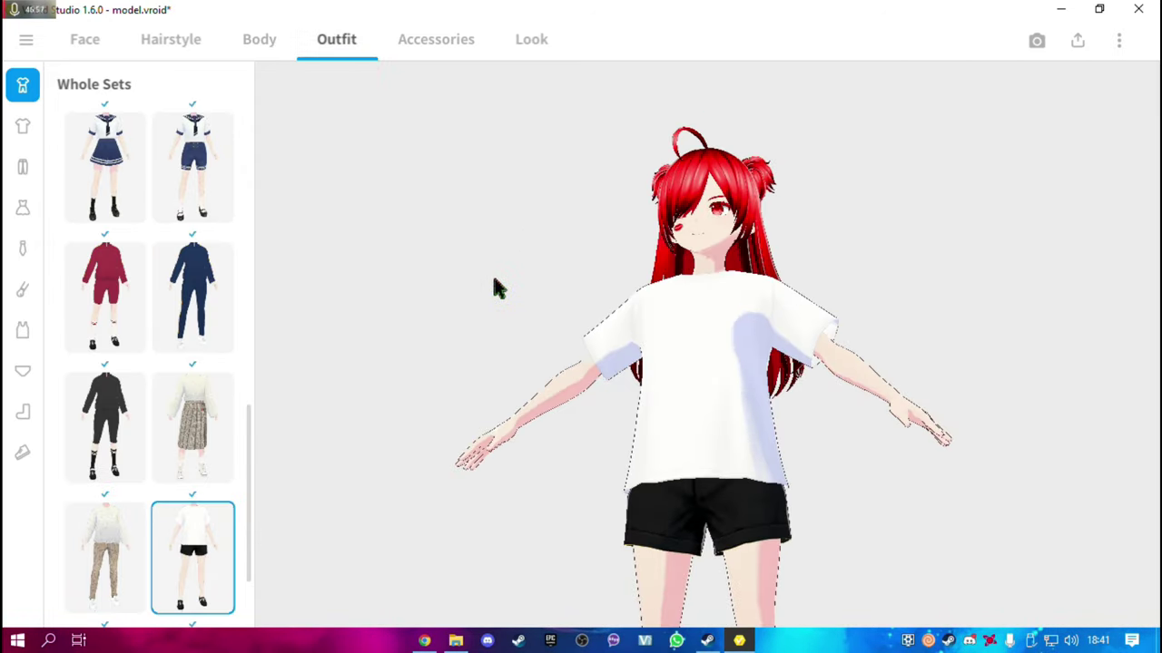
pyautogui.scroll(-3, 140, 386)
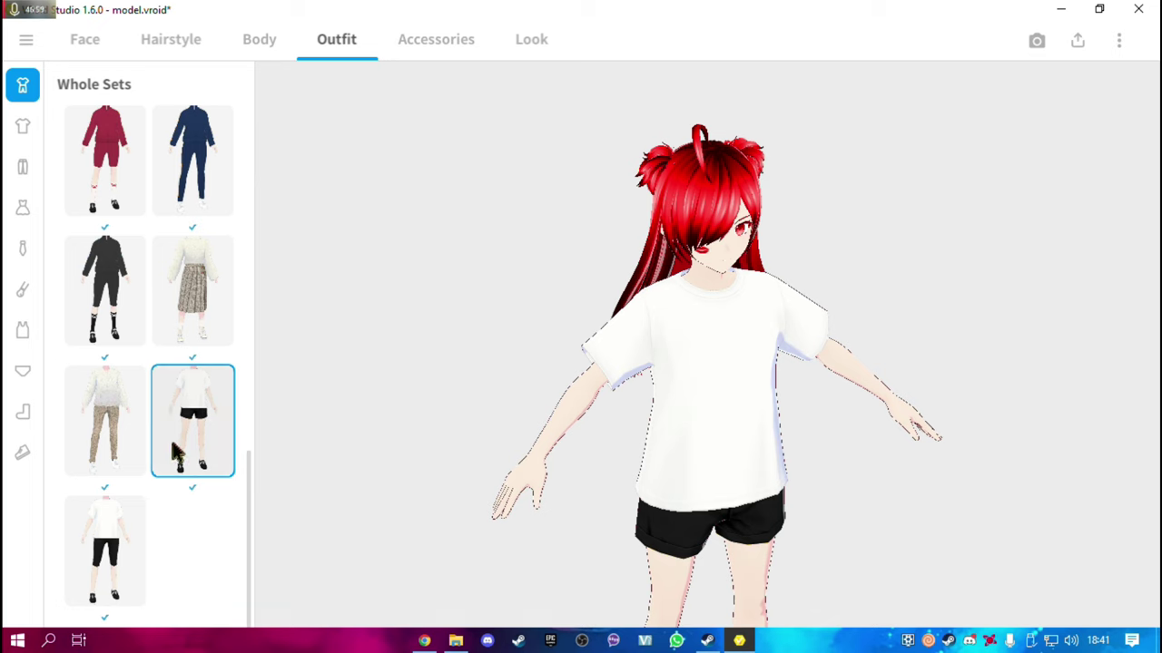
pyautogui.scroll(5, 177, 449)
pyautogui.scroll(5, 175, 442)
pyautogui.scroll(5, 177, 446)
pyautogui.scroll(3, 185, 452)
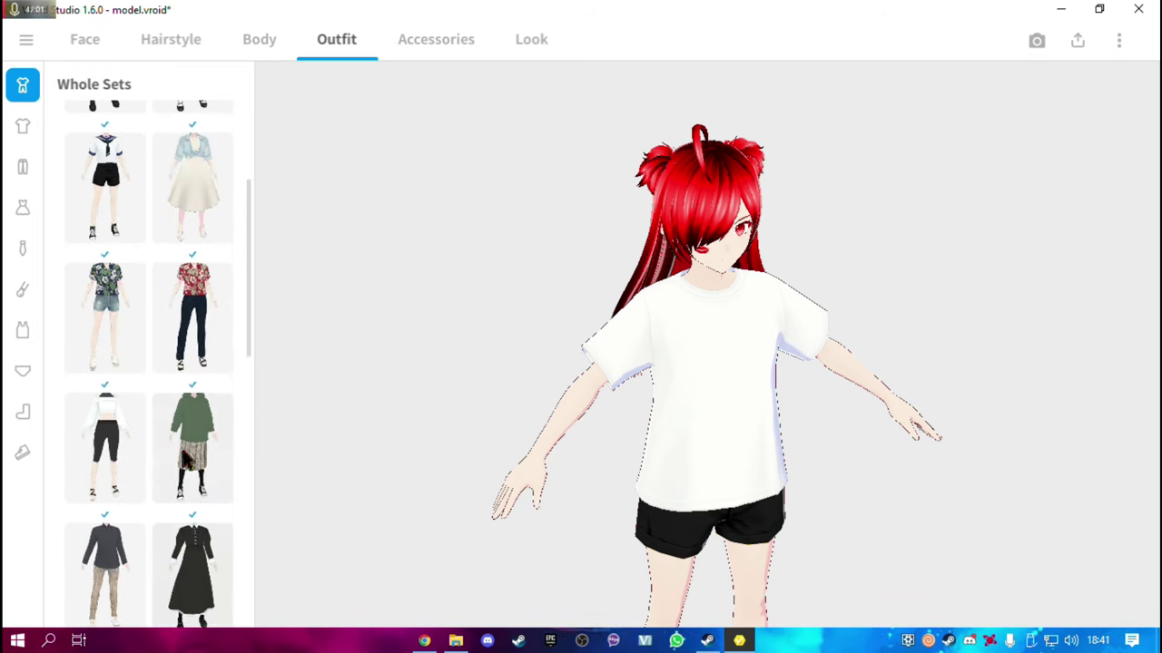
pyautogui.scroll(5, 186, 466)
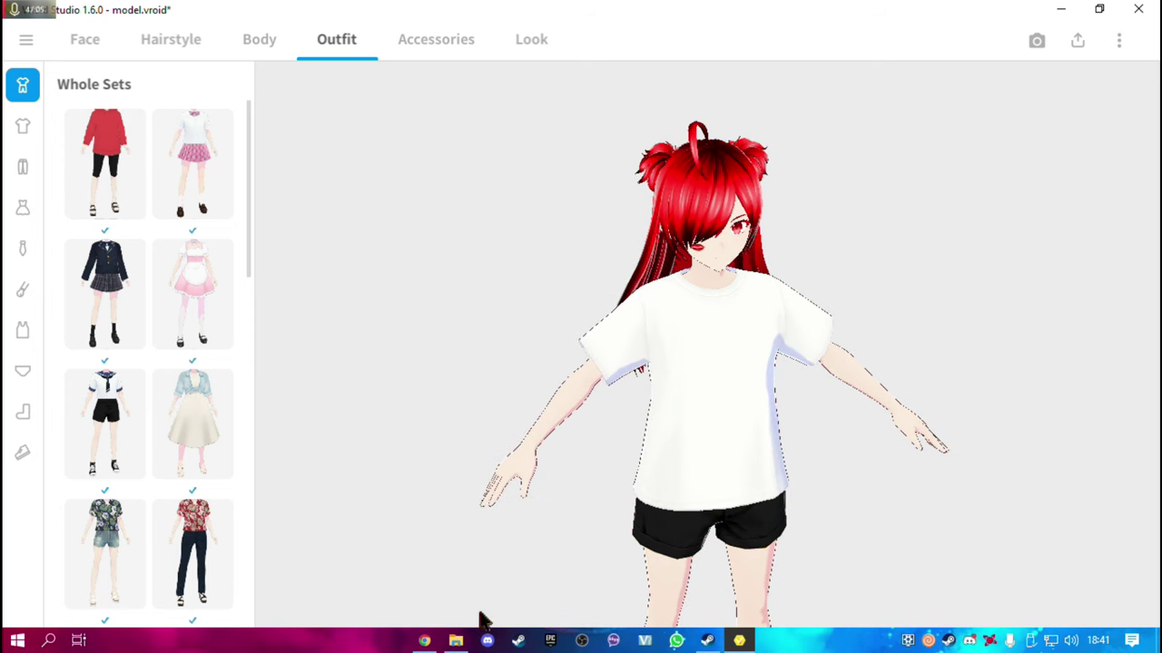
# Switch to Chrome's BOOTH VRoid search results and scroll through them
pyautogui.click(423, 641)
pyautogui.click(363, 9)
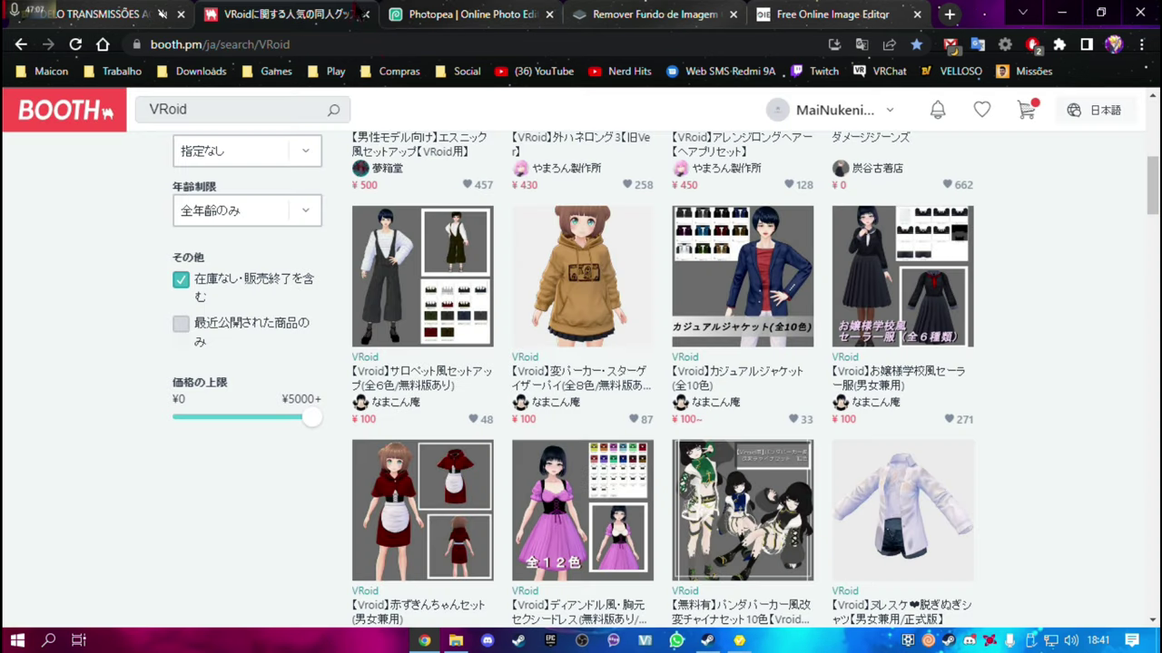
pyautogui.scroll(5, 1052, 335)
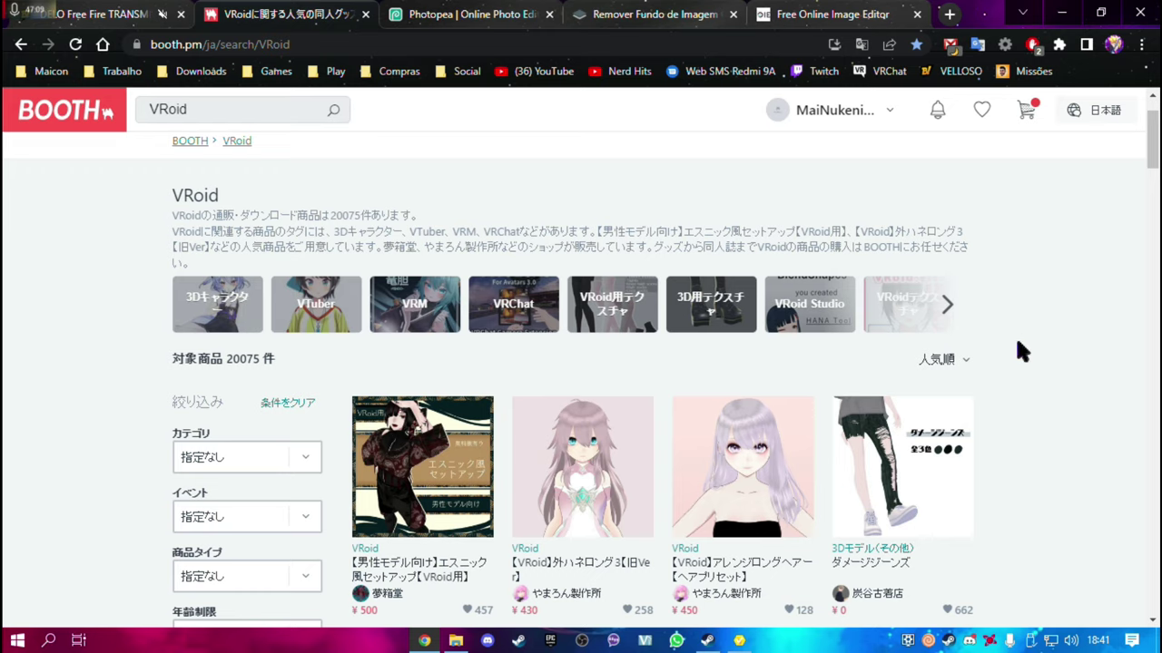
pyautogui.scroll(-1, 1020, 350)
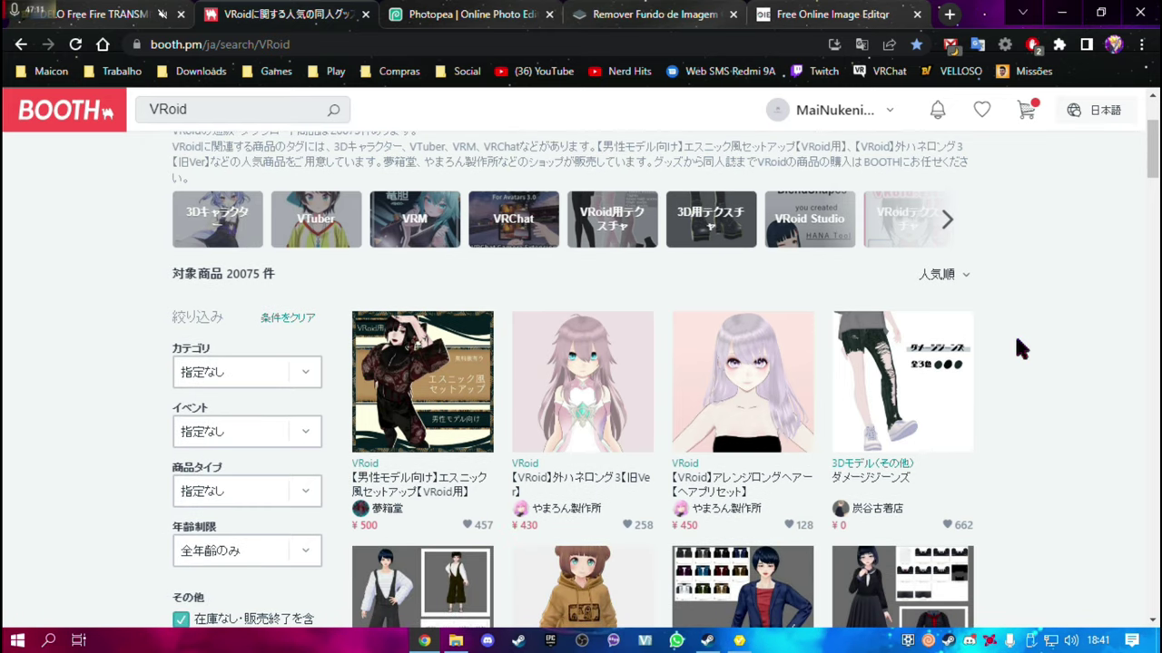
pyautogui.scroll(-3, 1019, 350)
pyautogui.scroll(-2, 1019, 370)
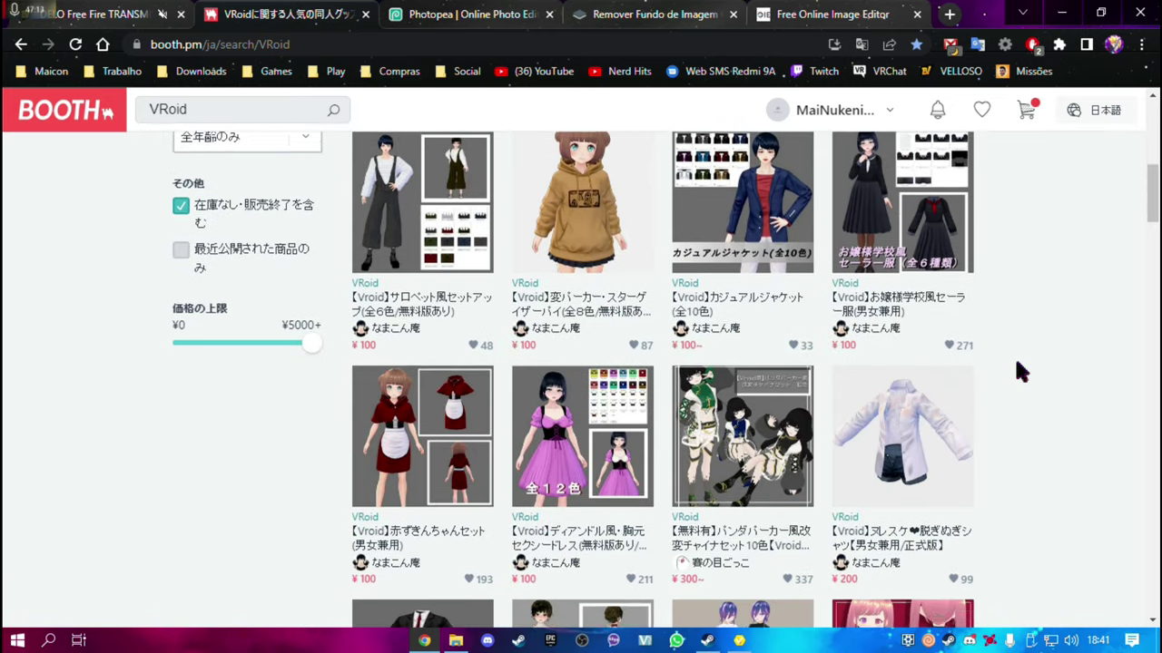
pyautogui.scroll(1, 508, 413)
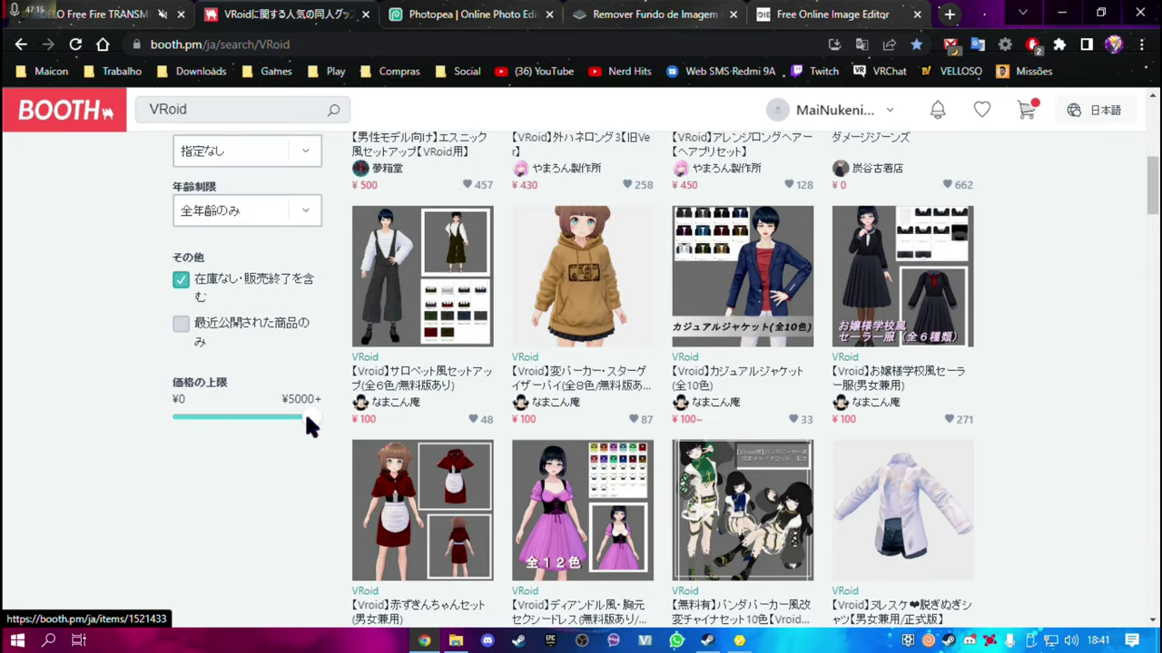
# Limit the search to free ¥0 items and scroll through the results
pyautogui.click(171, 416)
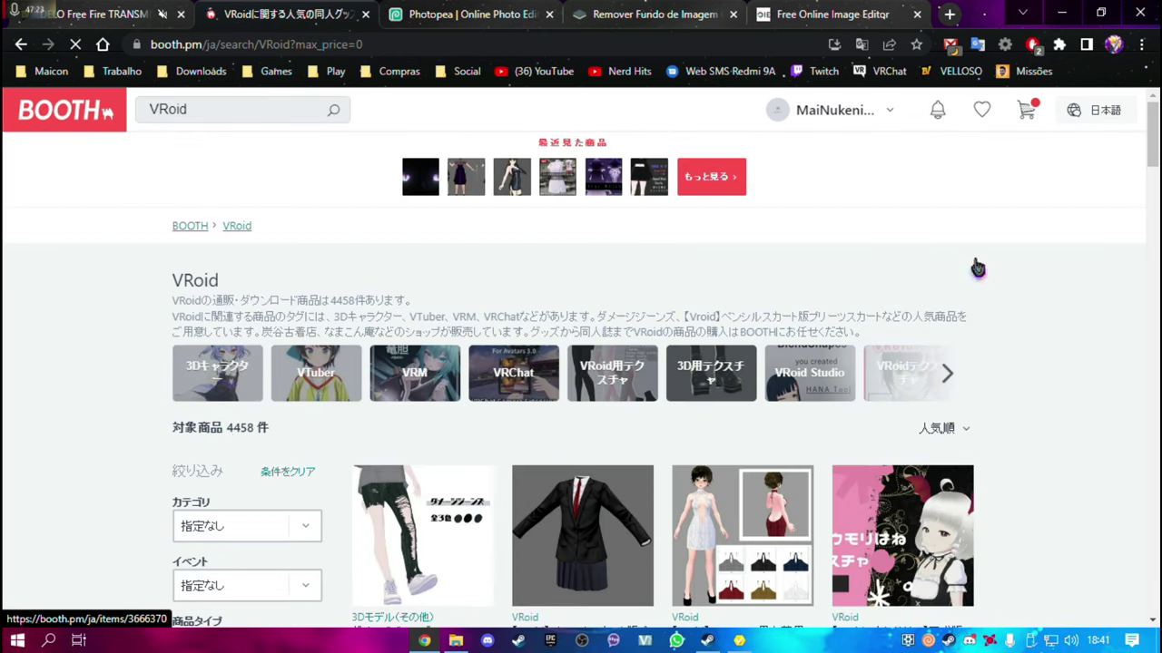
pyautogui.scroll(-2, 1134, 355)
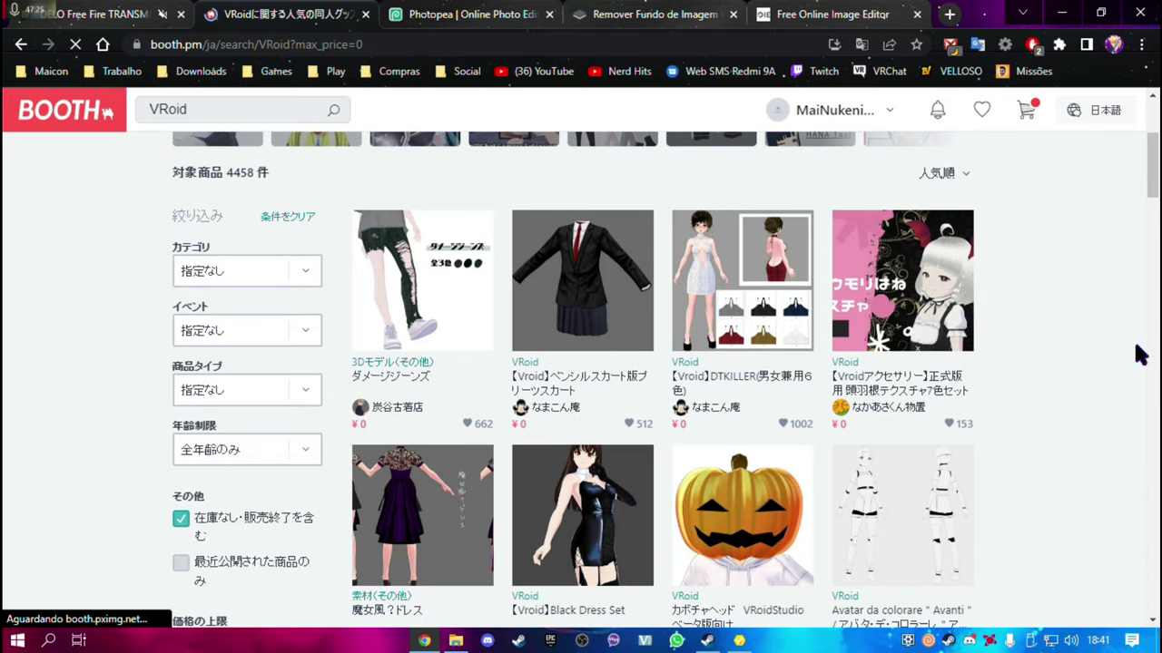
pyautogui.scroll(-3, 1134, 354)
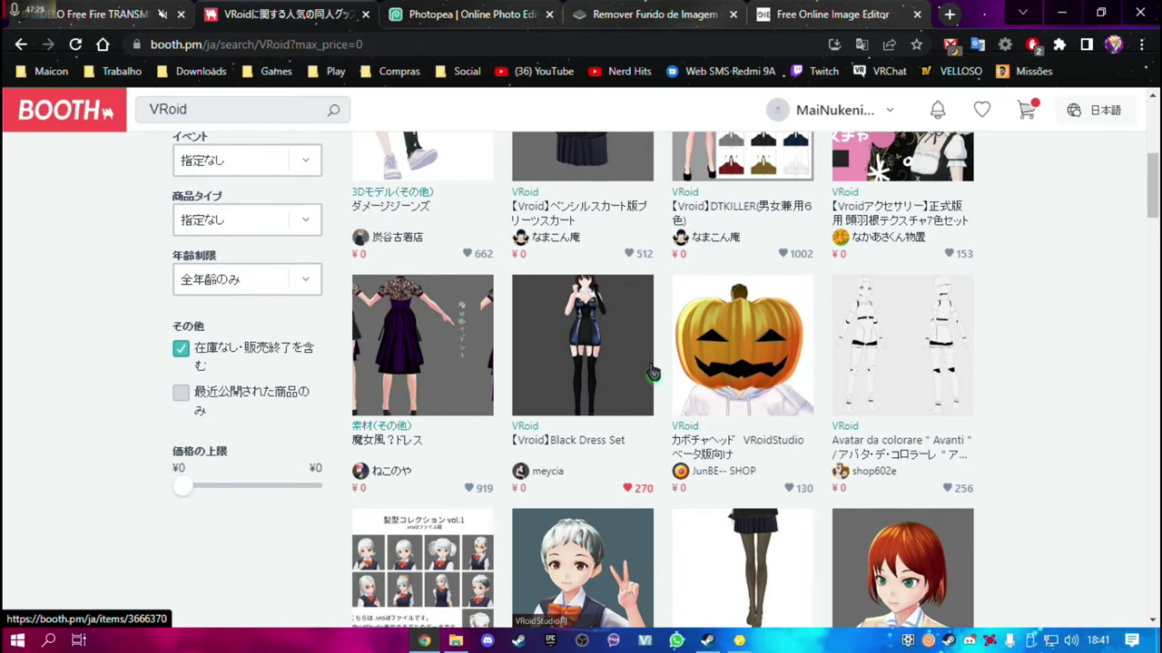
pyautogui.scroll(-2, 785, 401)
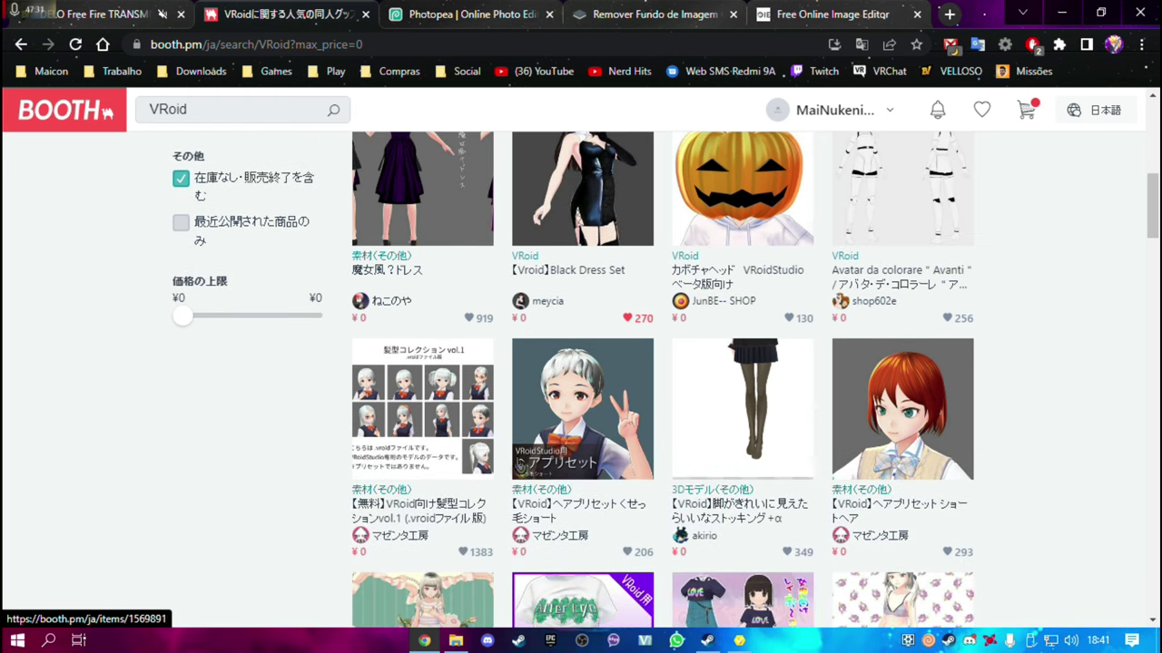
pyautogui.scroll(-5, 911, 476)
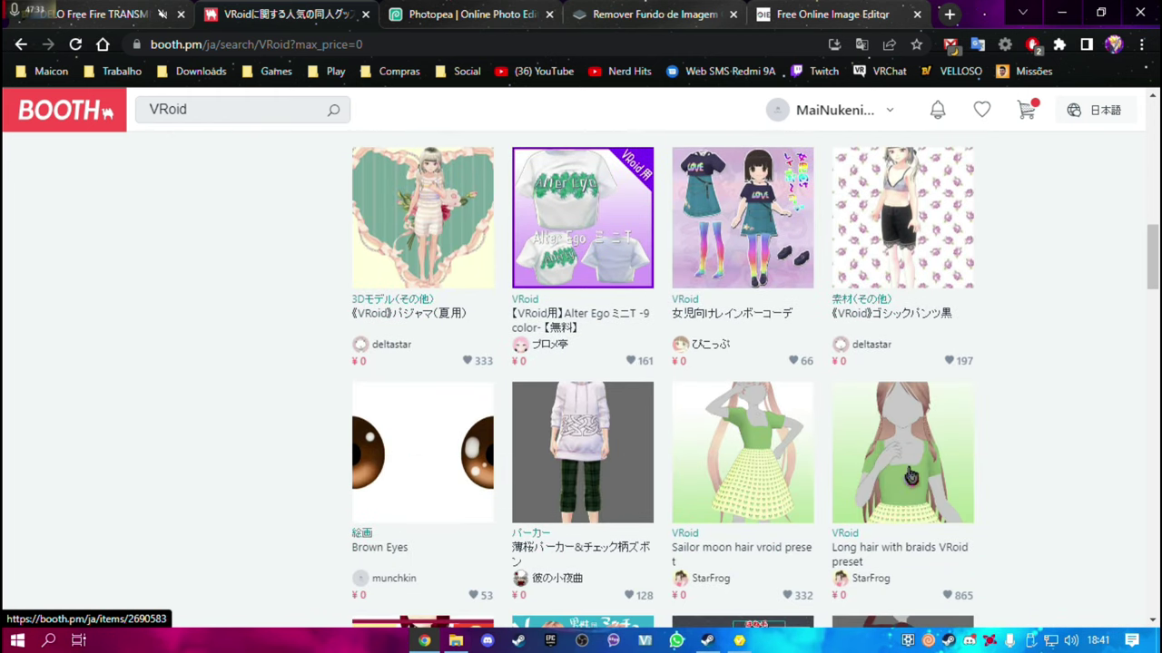
pyautogui.scroll(7, 896, 490)
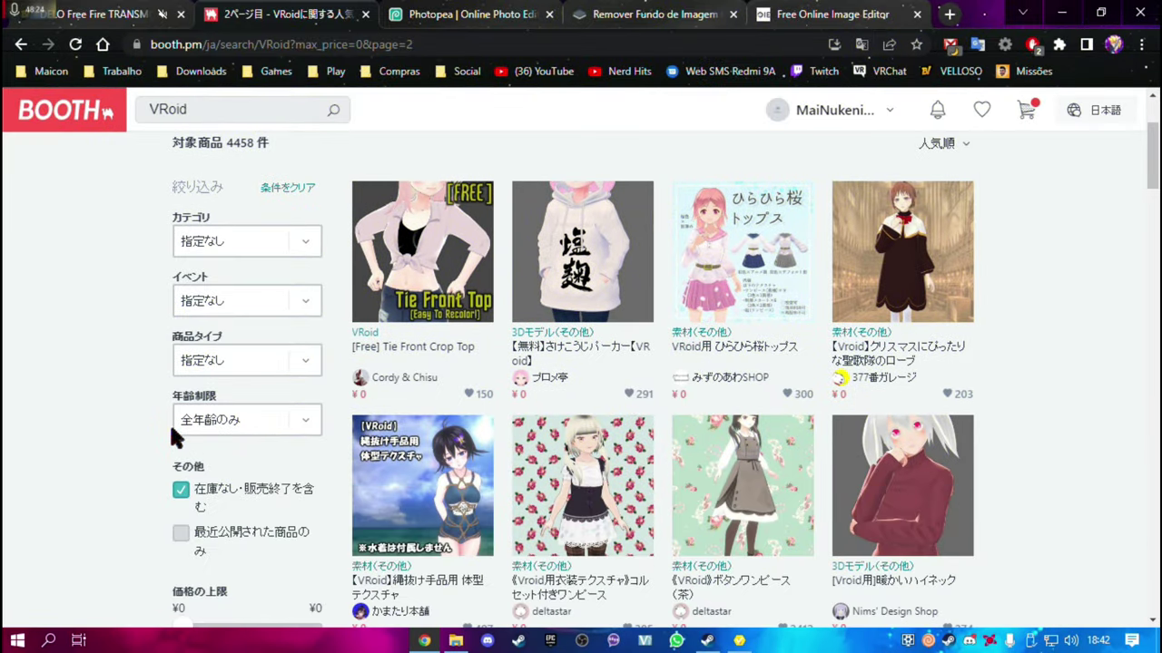
# Open the Tie Front Crop Top product page and look through its preview images
pyautogui.click(392, 272)
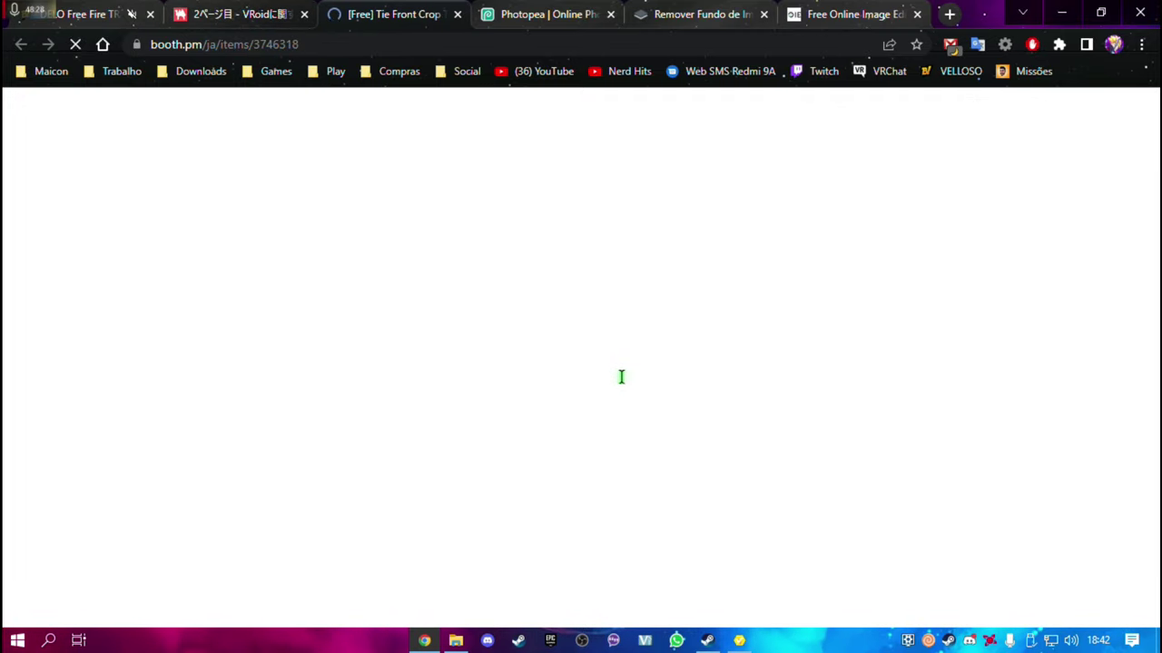
pyautogui.scroll(-2, 545, 272)
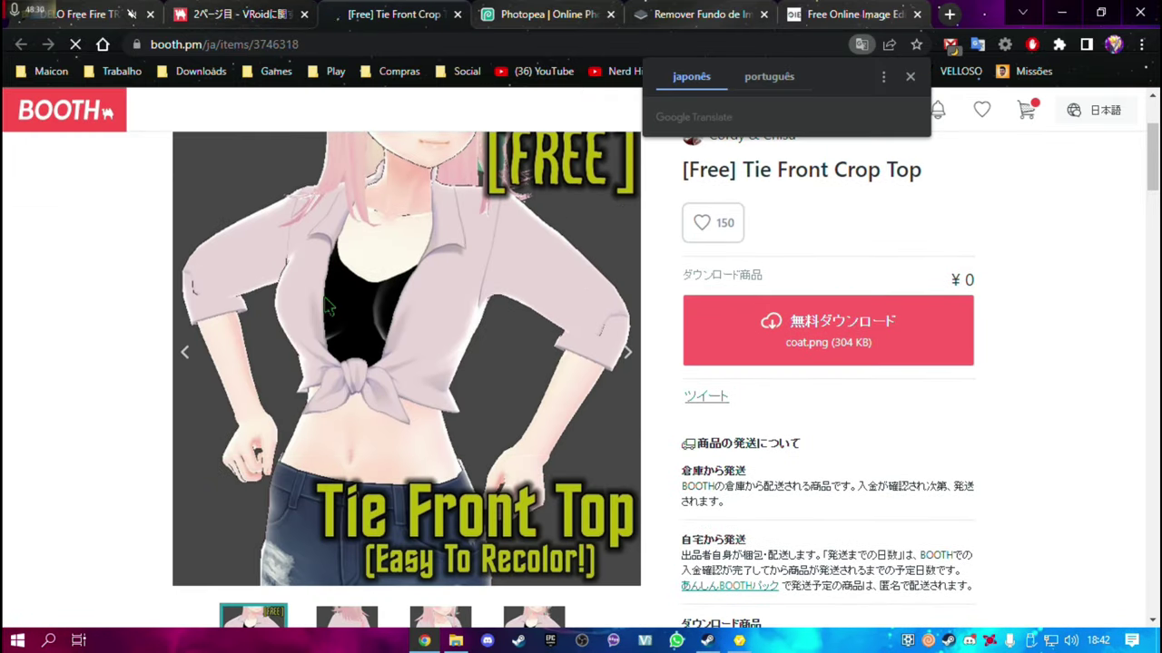
pyautogui.scroll(-1, 469, 505)
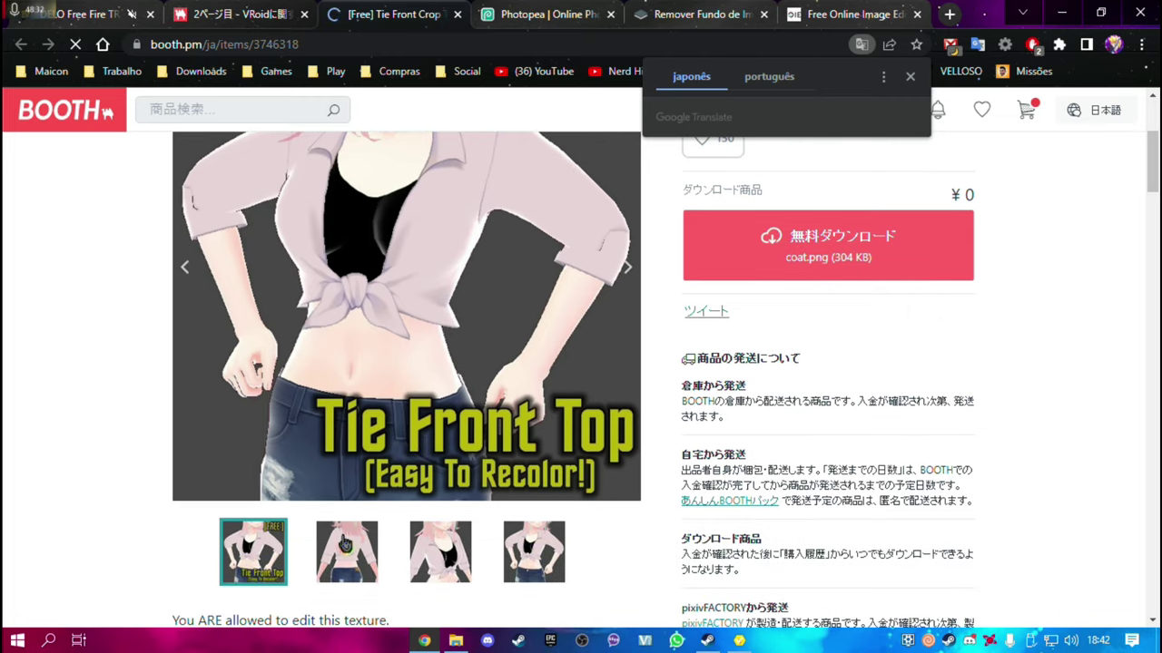
pyautogui.scroll(1, 436, 571)
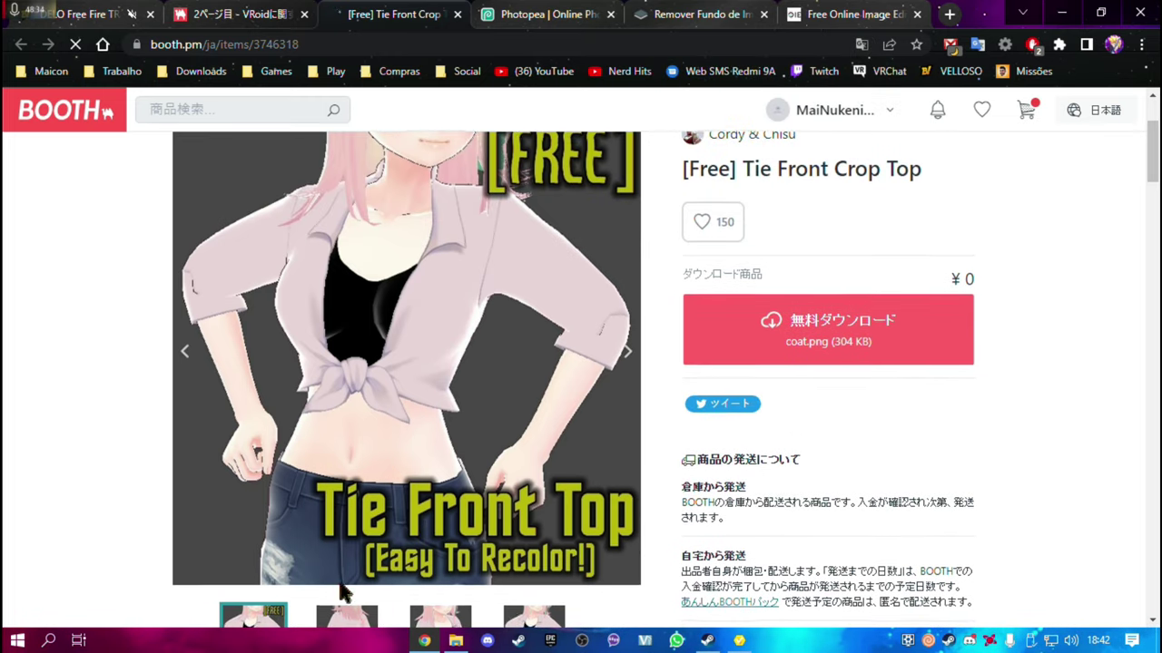
pyautogui.scroll(-1, 345, 580)
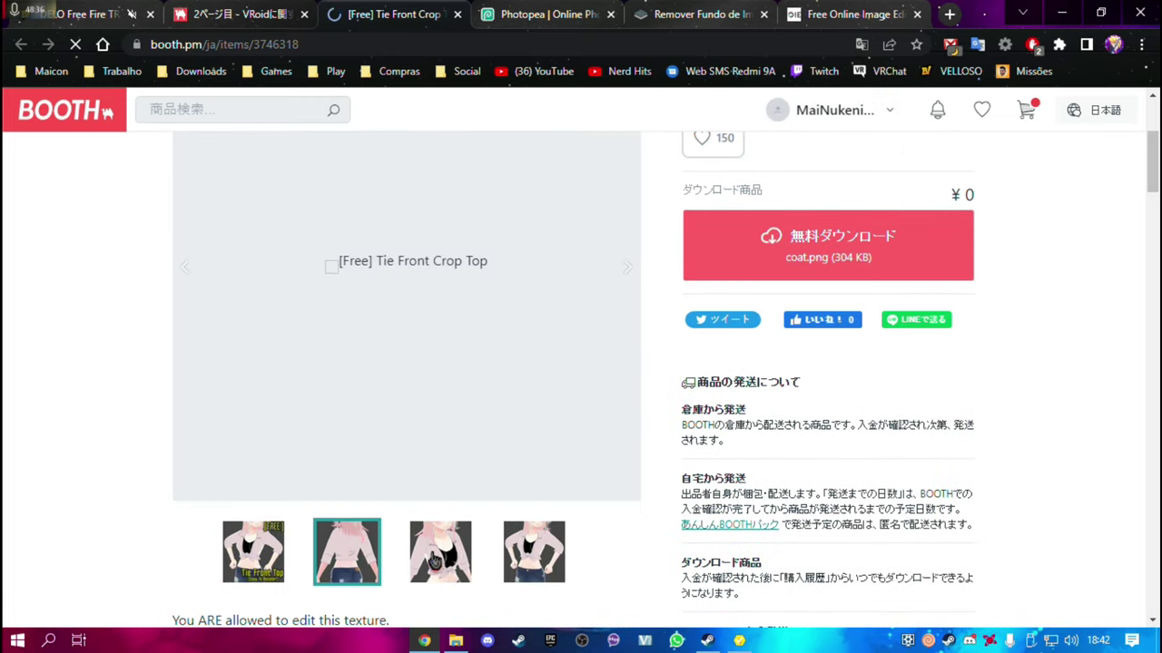
pyautogui.click(438, 558)
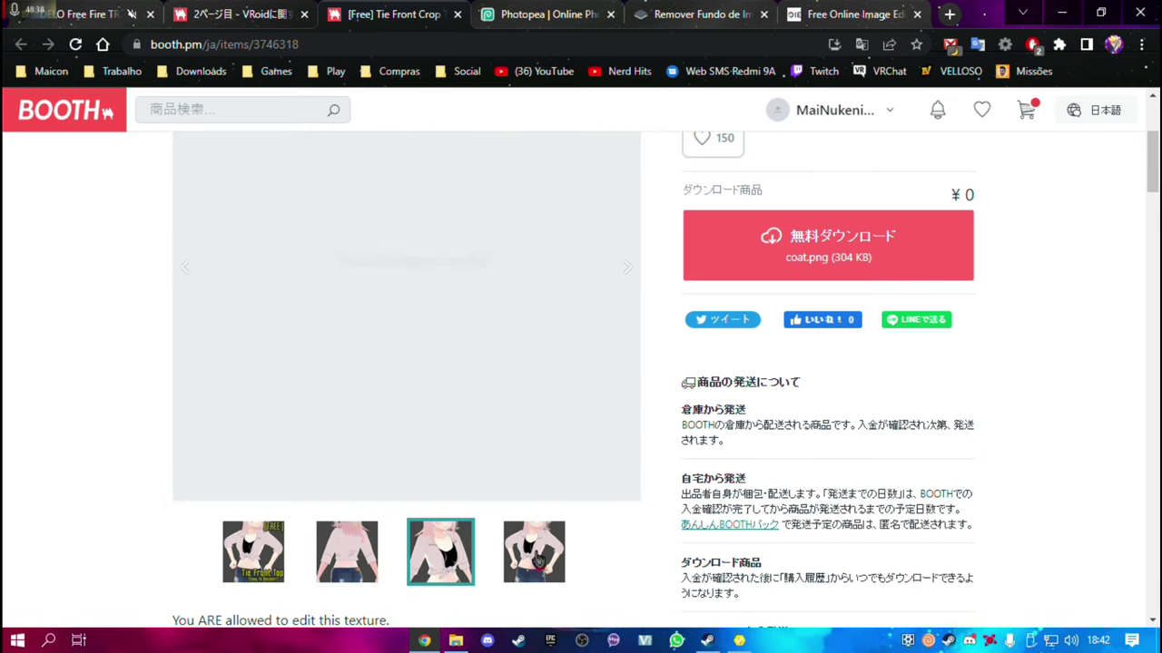
pyautogui.click(540, 563)
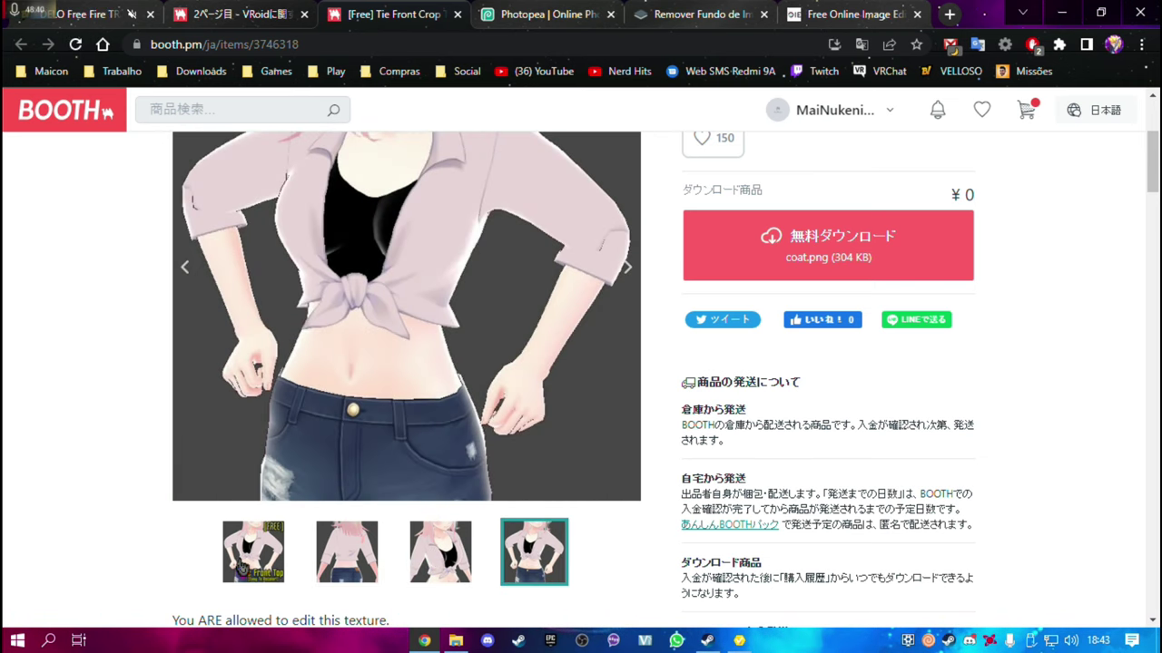
pyautogui.click(242, 567)
pyautogui.scroll(1, 709, 422)
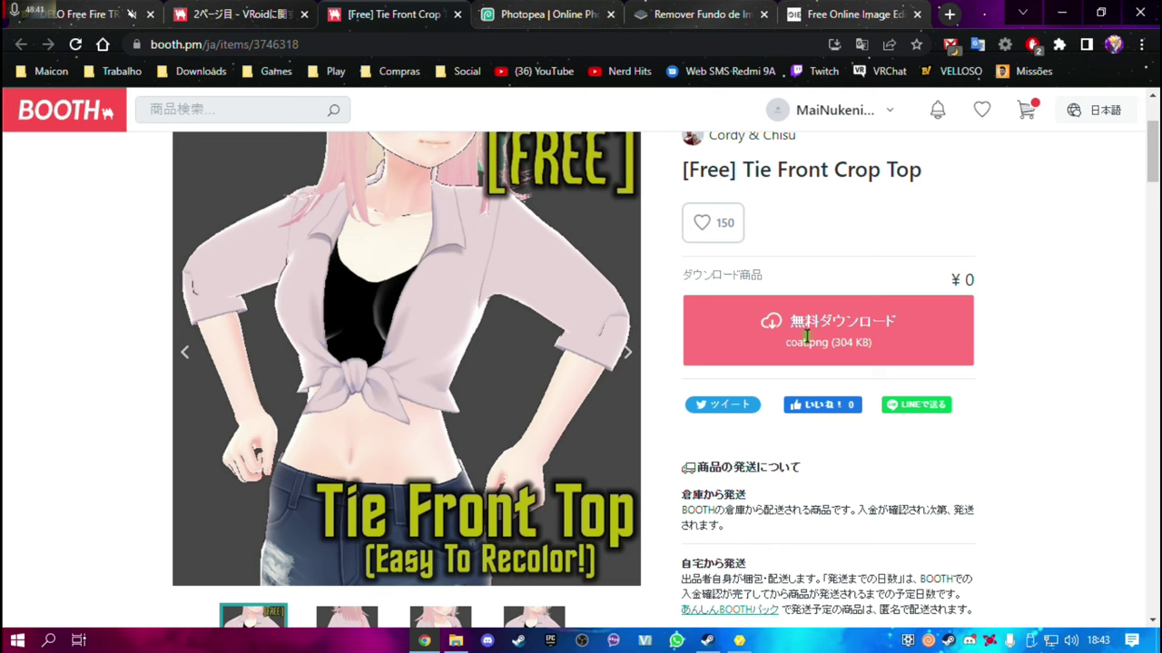
# Download the free coat.png into Downloads\Nova pasta and open it
pyautogui.click(905, 332)
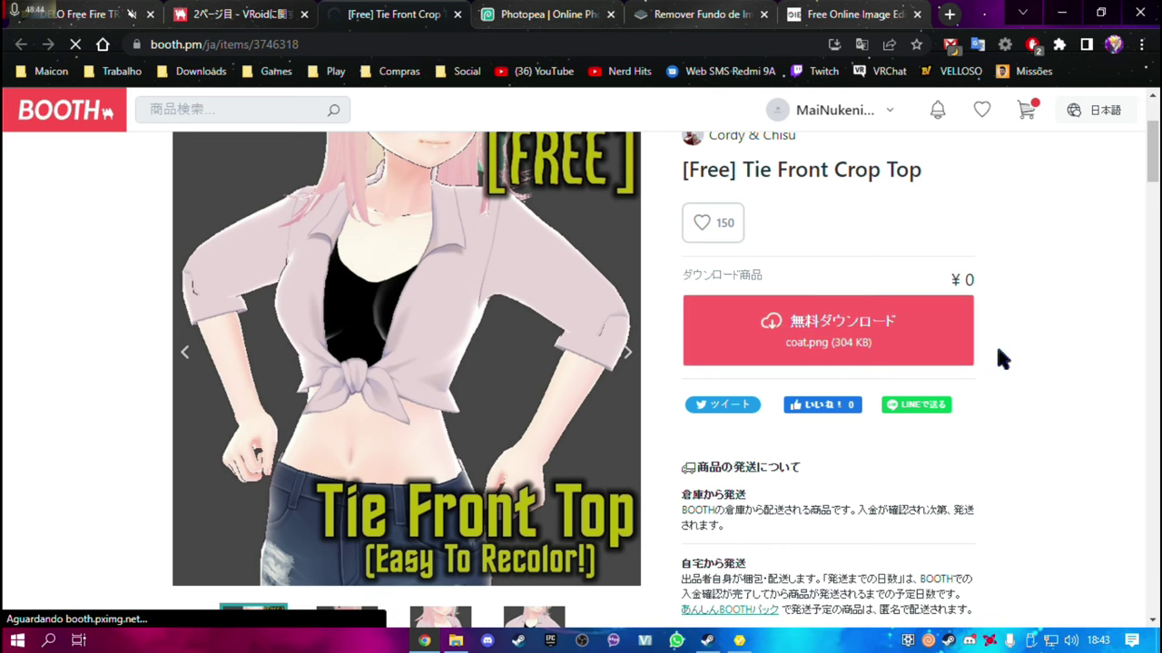
pyautogui.scroll(-2, 745, 530)
pyautogui.scroll(-2, 633, 492)
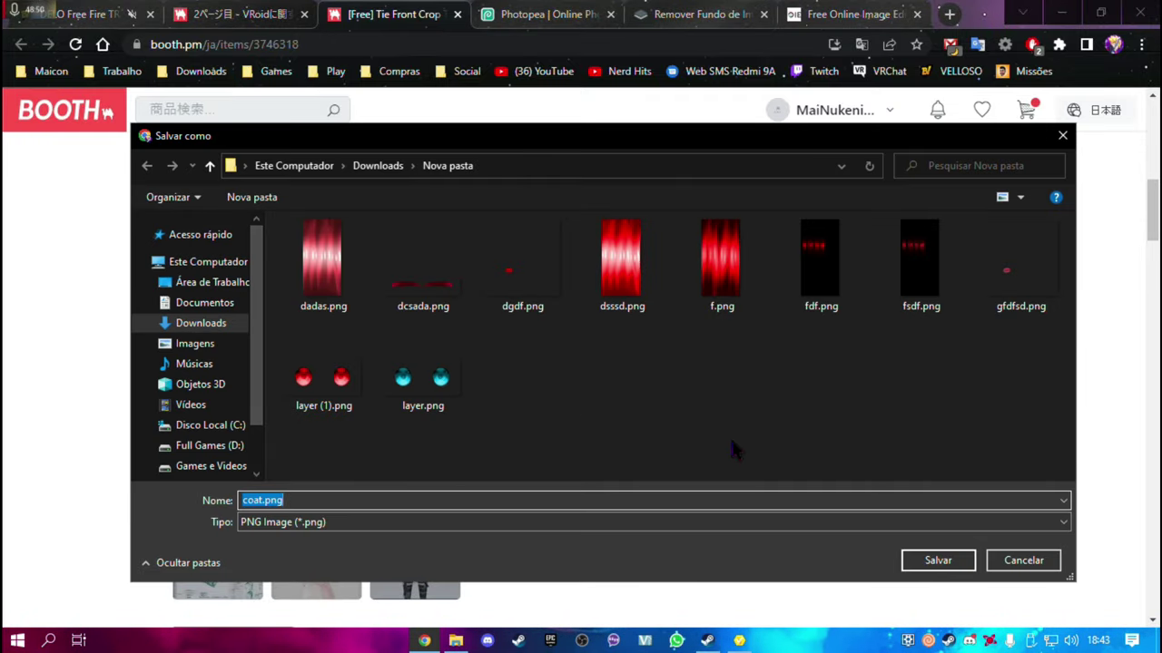
pyautogui.click(938, 560)
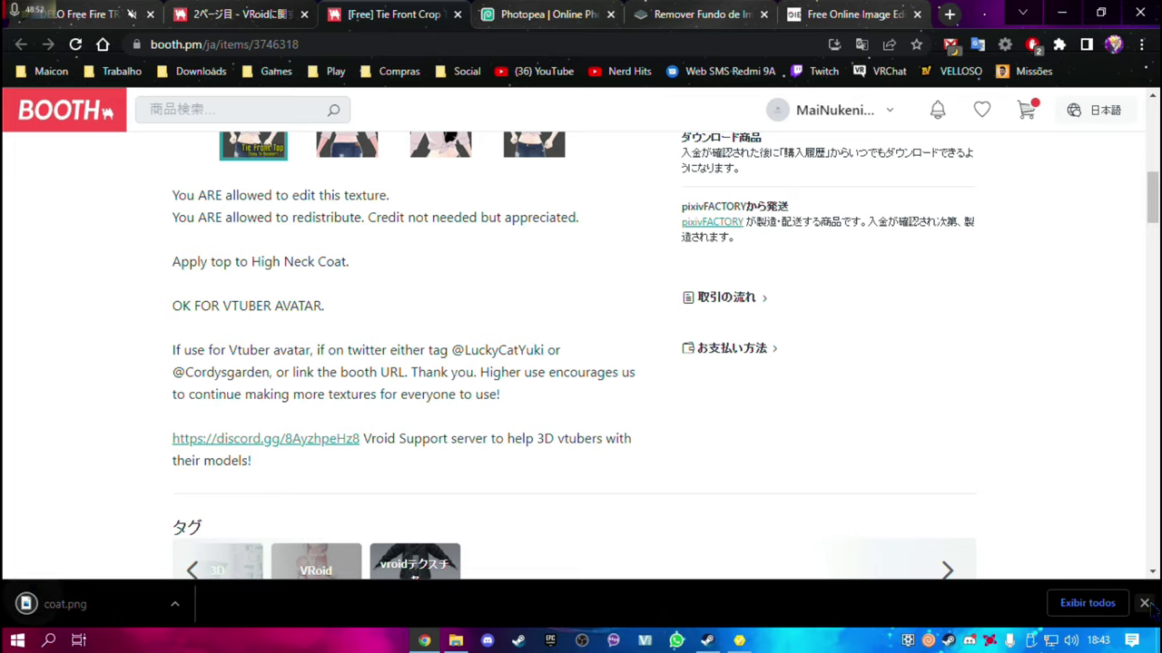
pyautogui.click(54, 603)
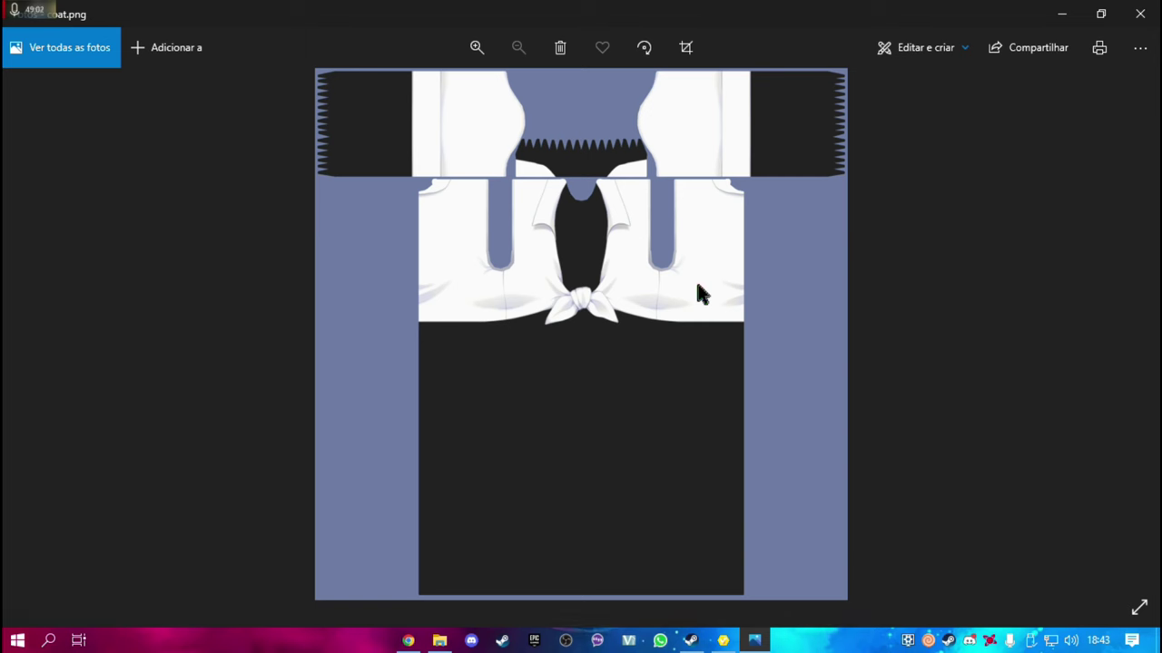
# Close the coat.png viewer and the Tie Front Crop Top tab, then scroll the VRoid results
pyautogui.click(1140, 13)
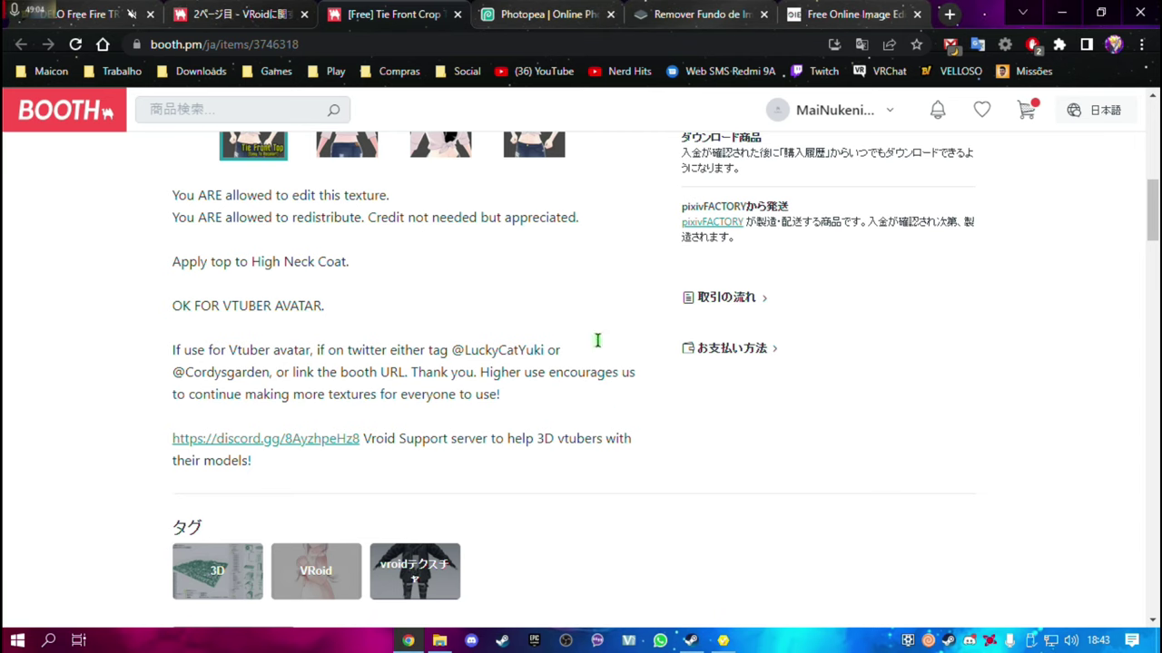
pyautogui.scroll(5, 635, 372)
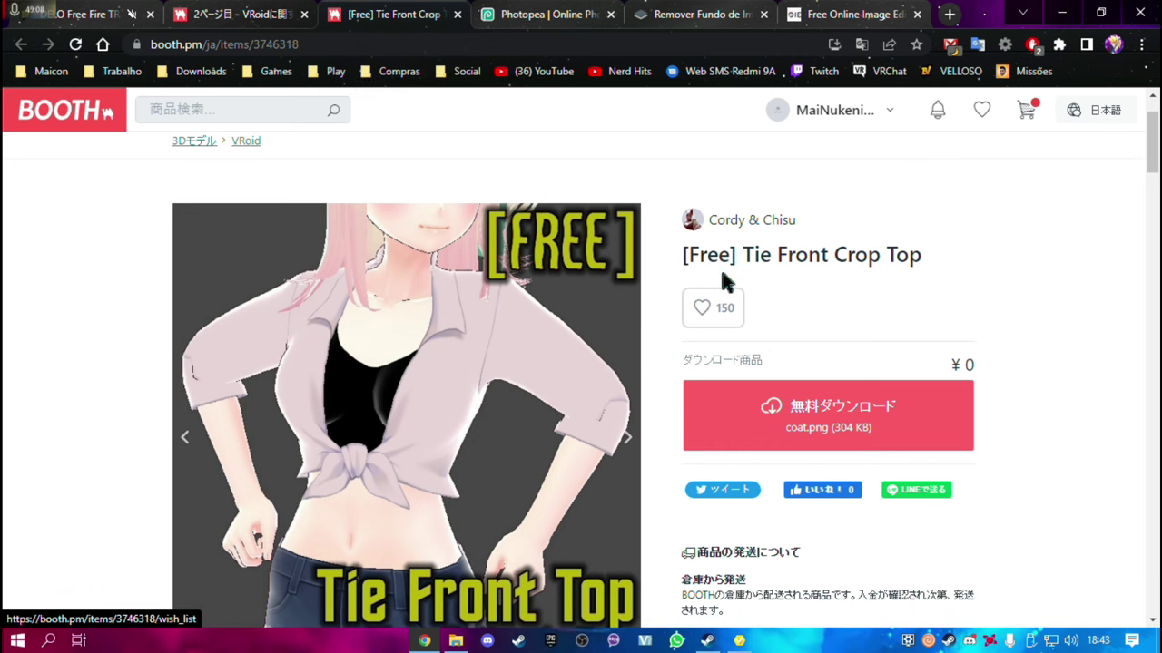
pyautogui.click(457, 15)
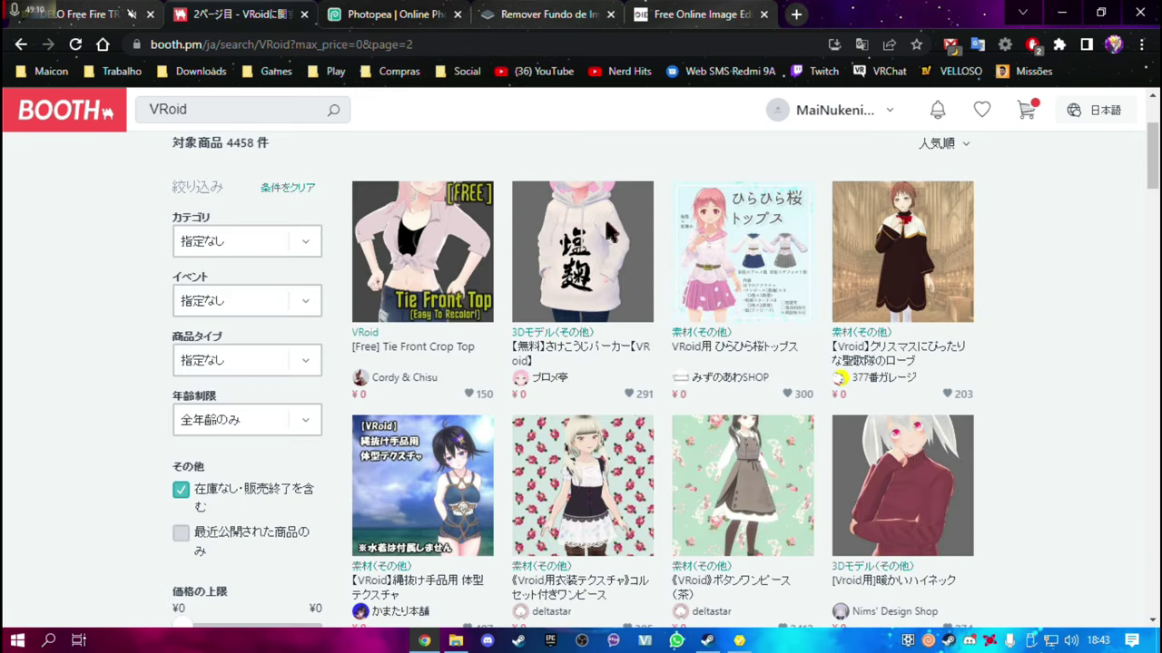
pyautogui.scroll(-4, 1095, 345)
pyautogui.scroll(-2, 1098, 366)
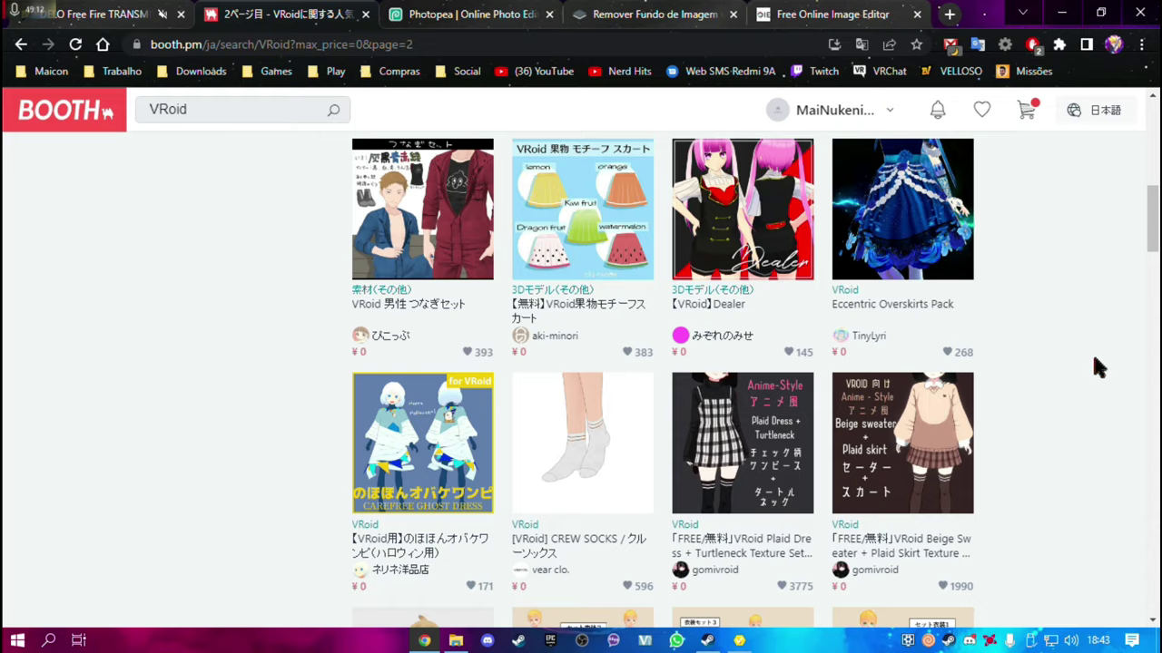
pyautogui.scroll(-3, 1094, 360)
pyautogui.scroll(-2, 1094, 360)
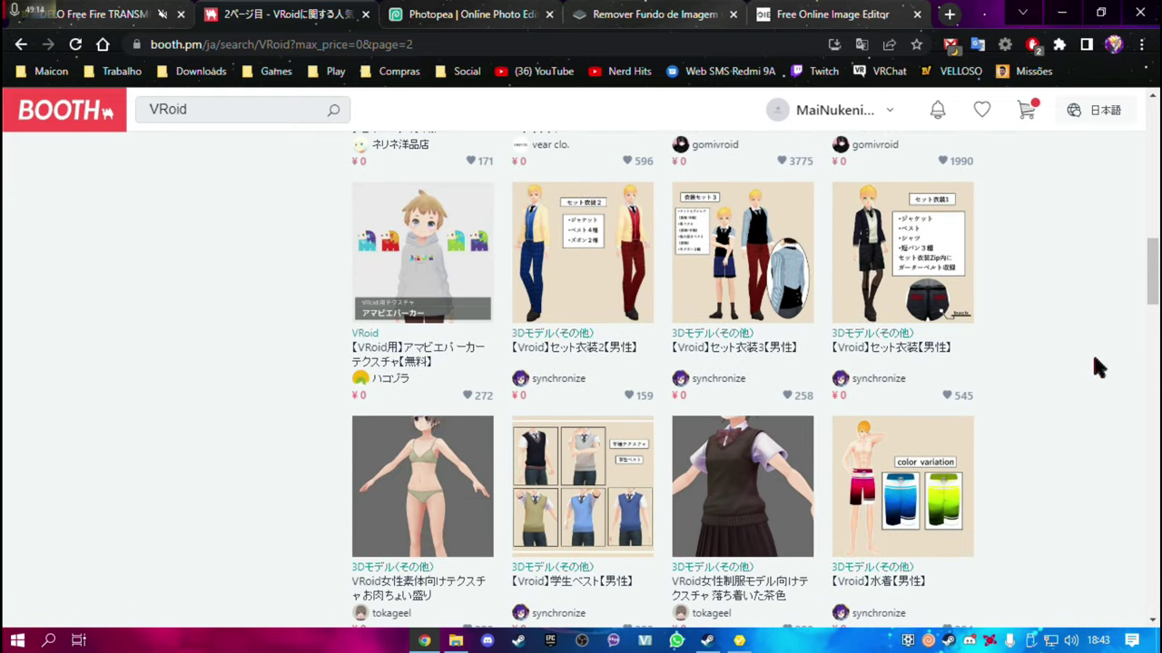
pyautogui.scroll(-2, 1094, 365)
pyautogui.scroll(-3, 1094, 366)
pyautogui.scroll(6, 986, 423)
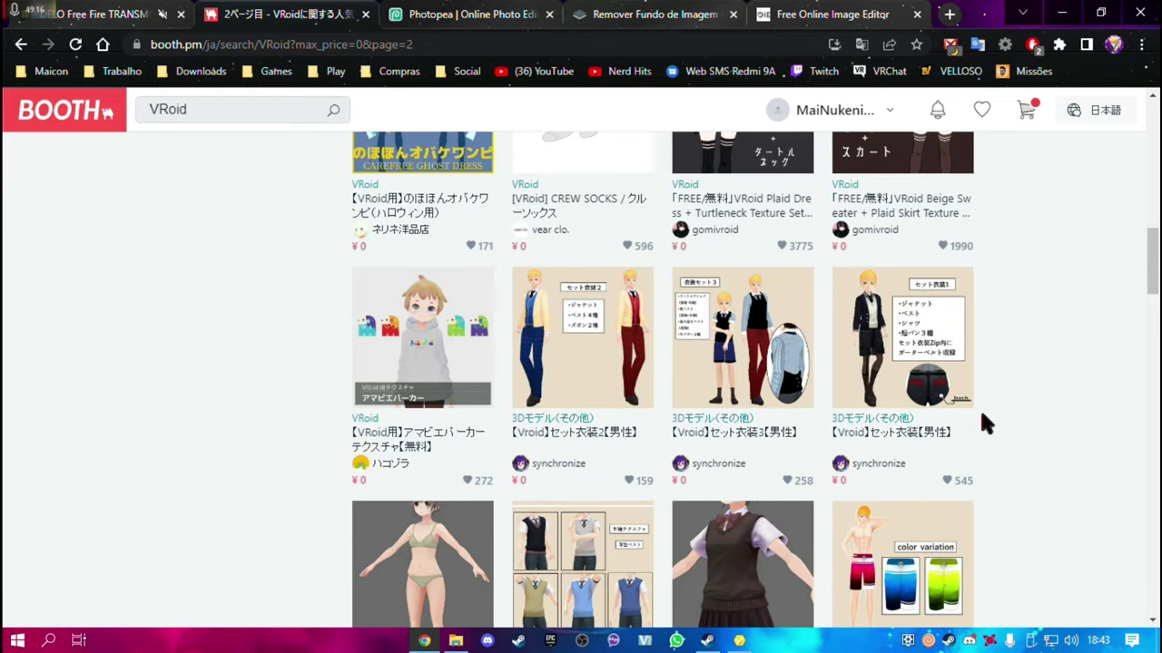
pyautogui.scroll(3, 987, 423)
pyautogui.scroll(2, 981, 495)
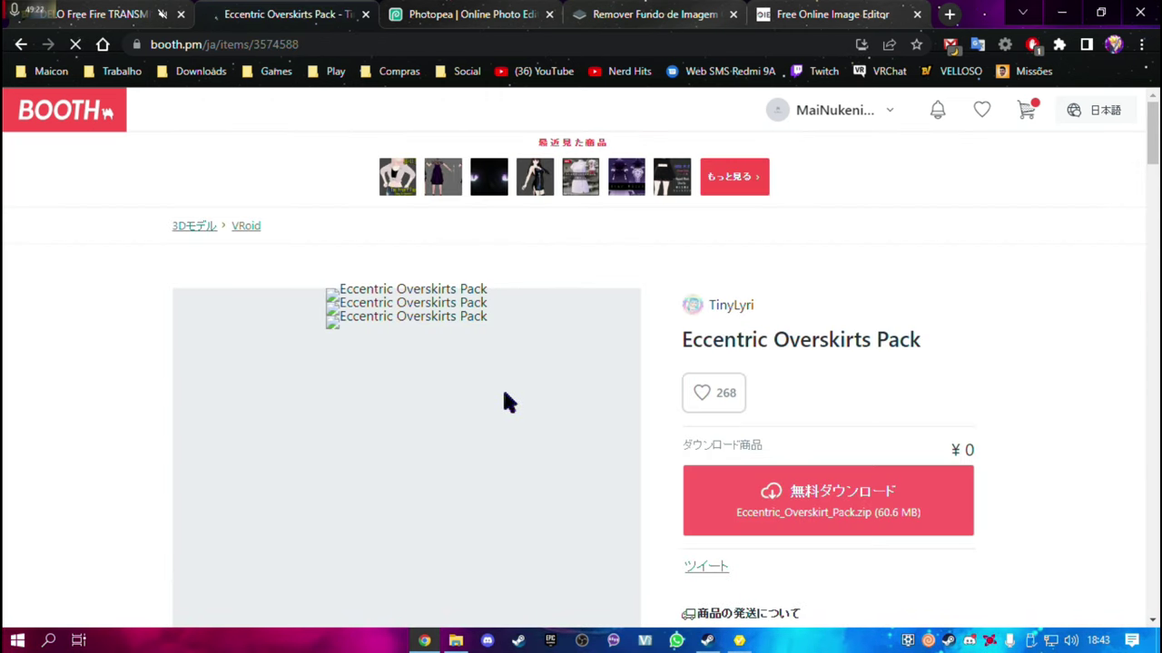
pyautogui.scroll(-3, 570, 417)
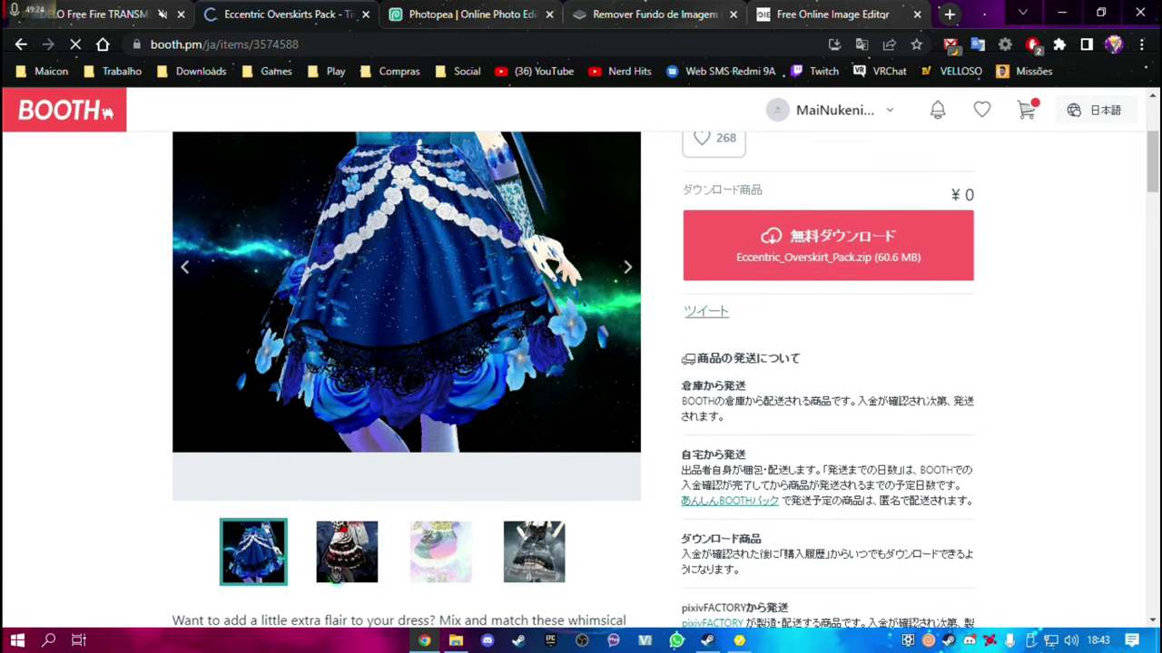
# Browse the Eccentric Overskirts Pack images and download Eccentric_Overskirt_Pack.zip for free
pyautogui.click(302, 565)
pyautogui.scroll(-2, 490, 517)
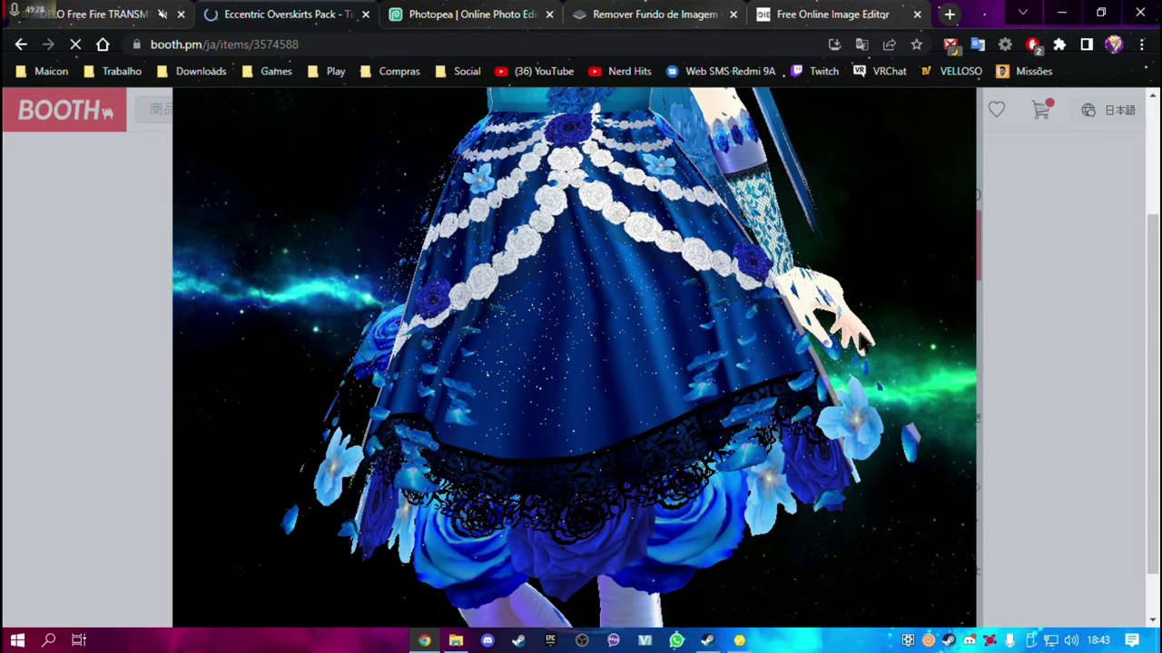
pyautogui.click(1007, 311)
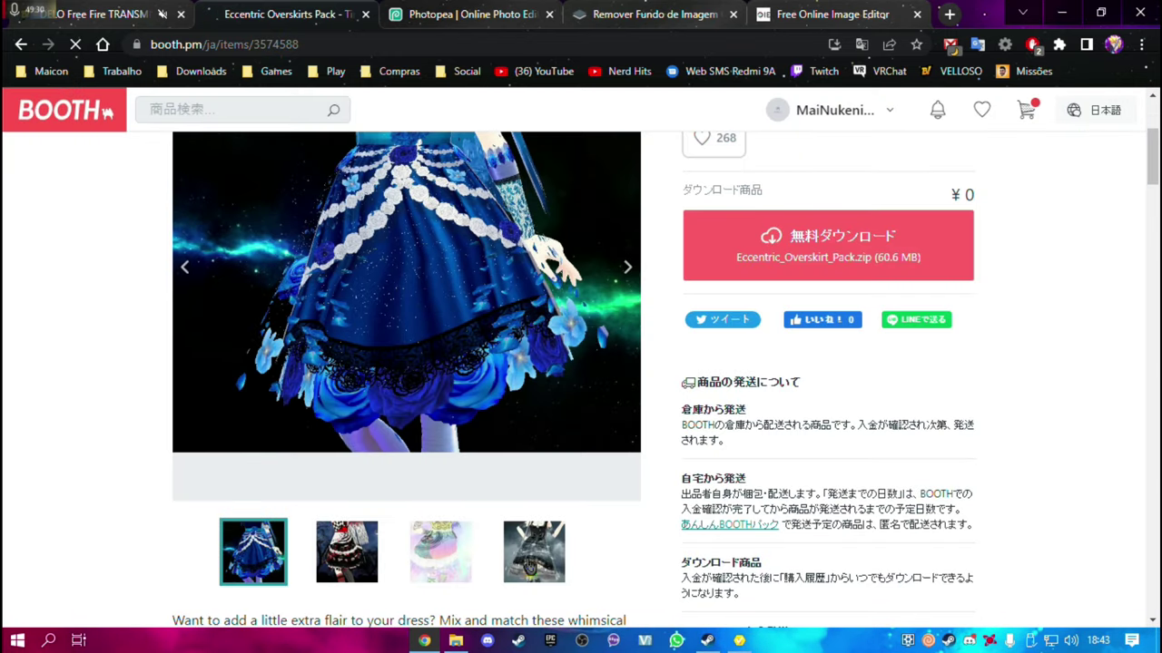
pyautogui.click(531, 559)
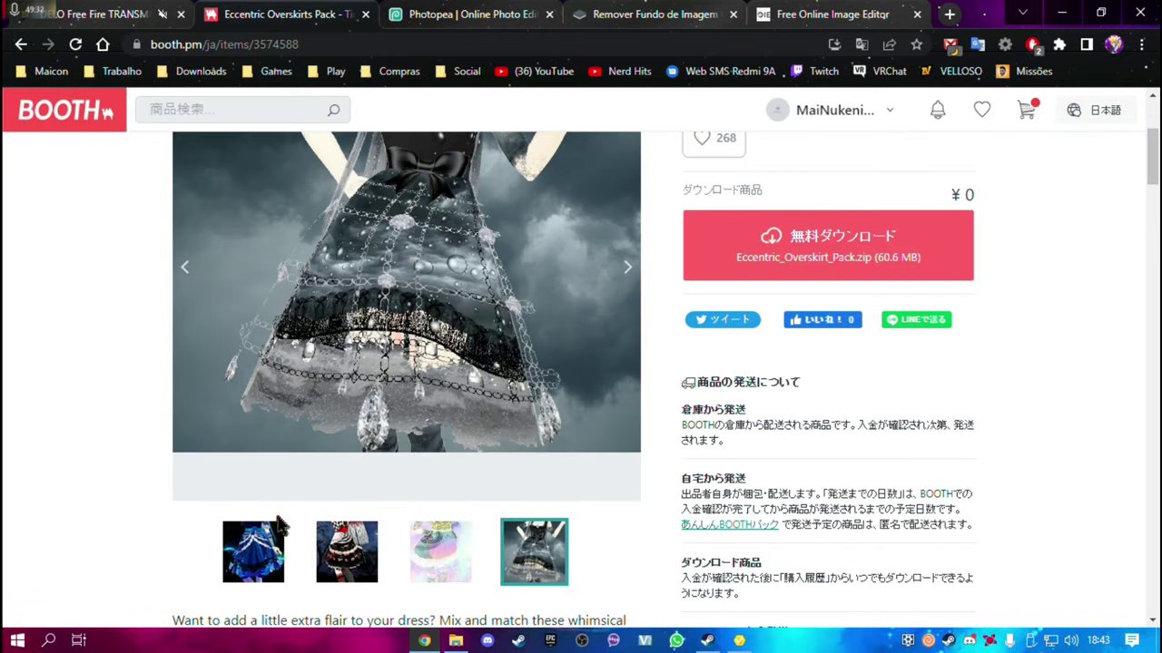
pyautogui.click(271, 521)
pyautogui.scroll(-3, 353, 422)
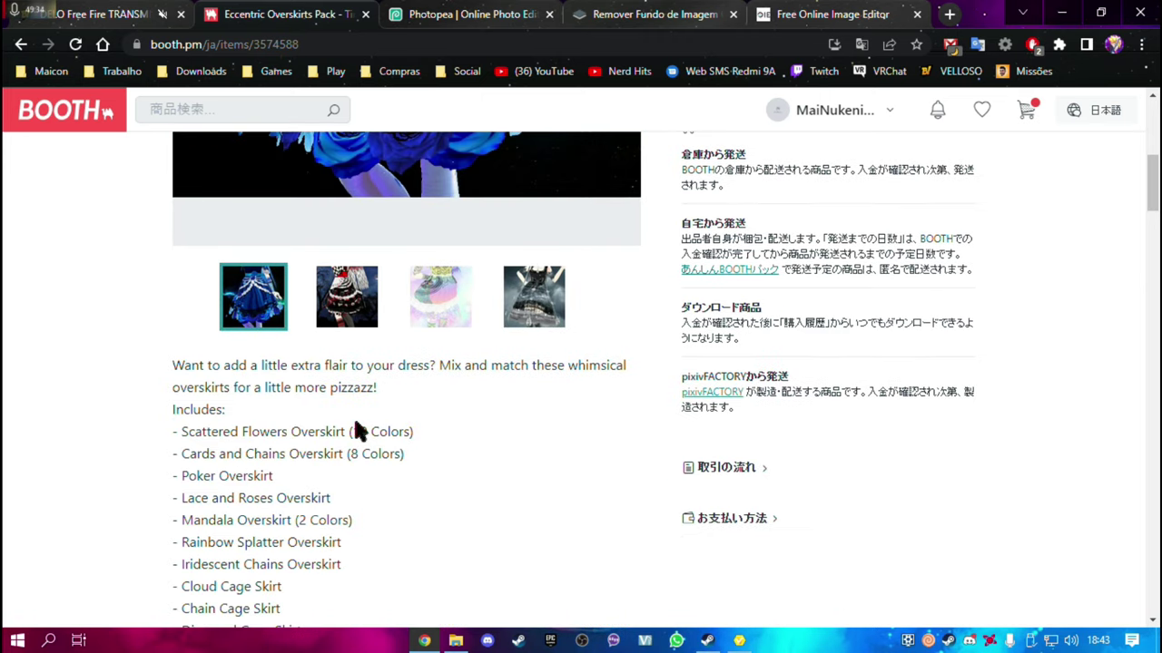
pyautogui.scroll(1, 363, 427)
pyautogui.scroll(2, 399, 441)
pyautogui.click(855, 239)
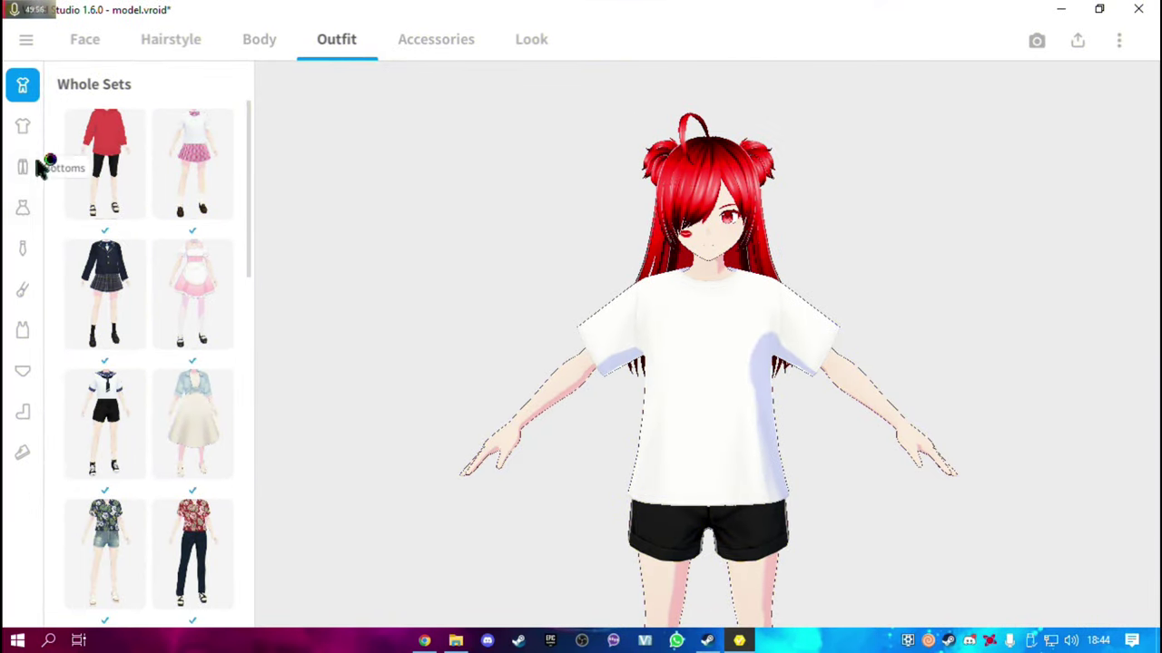
# Show the Tops presets and scroll the list, revealing the white T-shirt's parameters
pyautogui.click(23, 127)
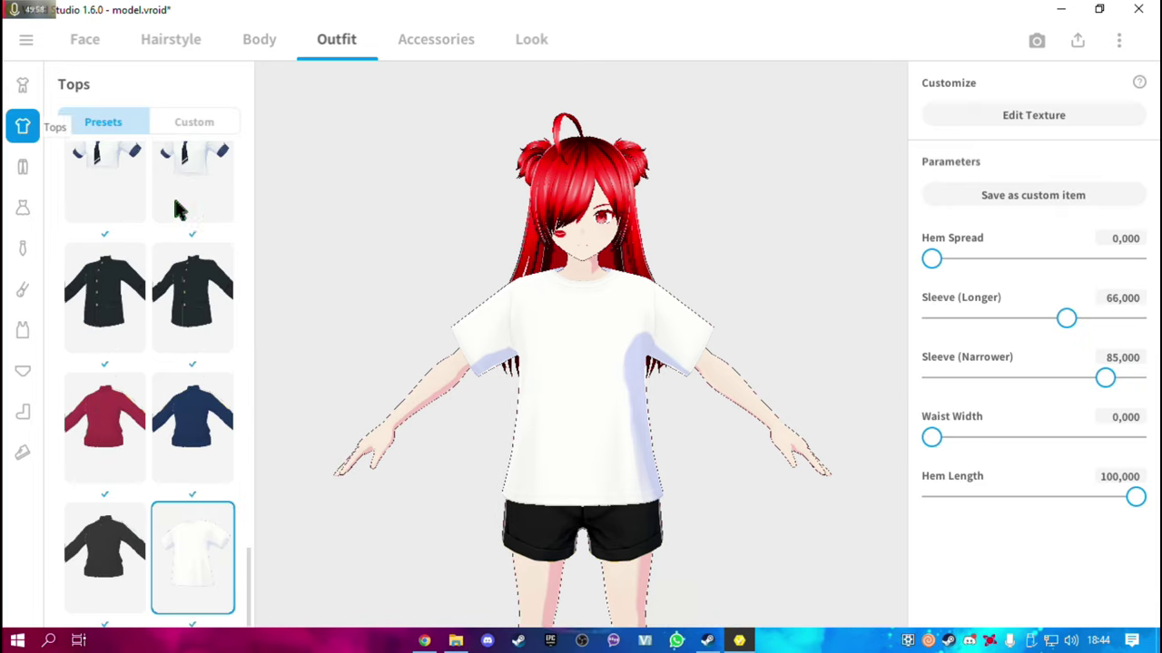
pyautogui.scroll(4, 227, 434)
pyautogui.scroll(4, 227, 434)
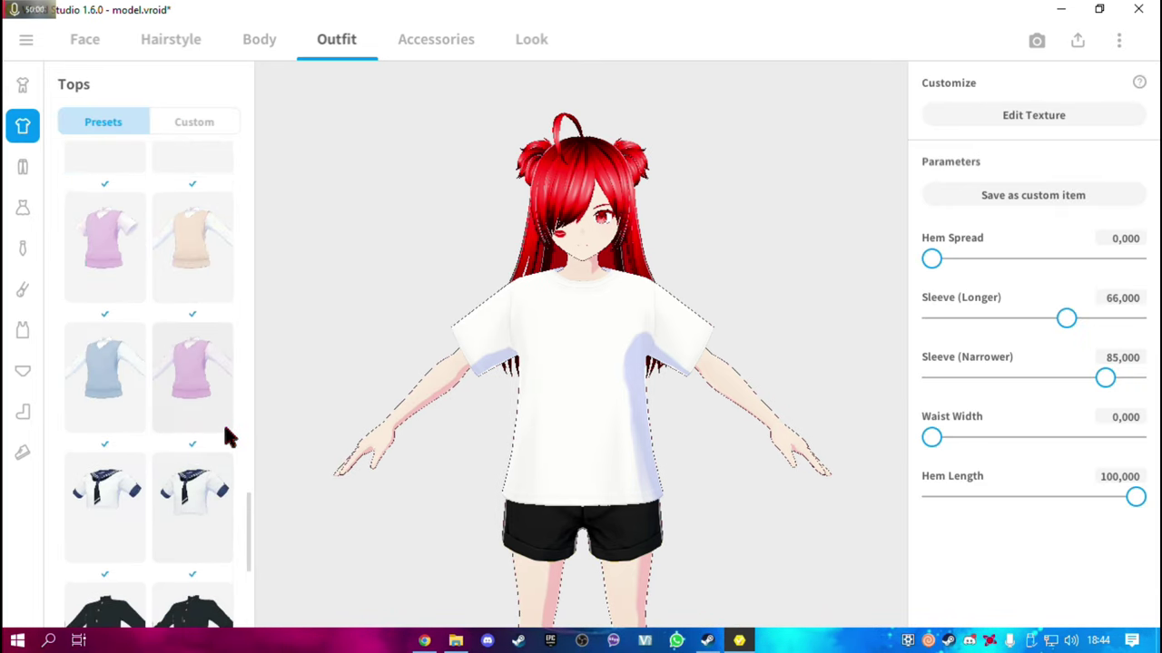
pyautogui.scroll(1, 195, 422)
pyautogui.scroll(3, 188, 412)
pyautogui.scroll(3, 189, 399)
pyautogui.scroll(3, 190, 386)
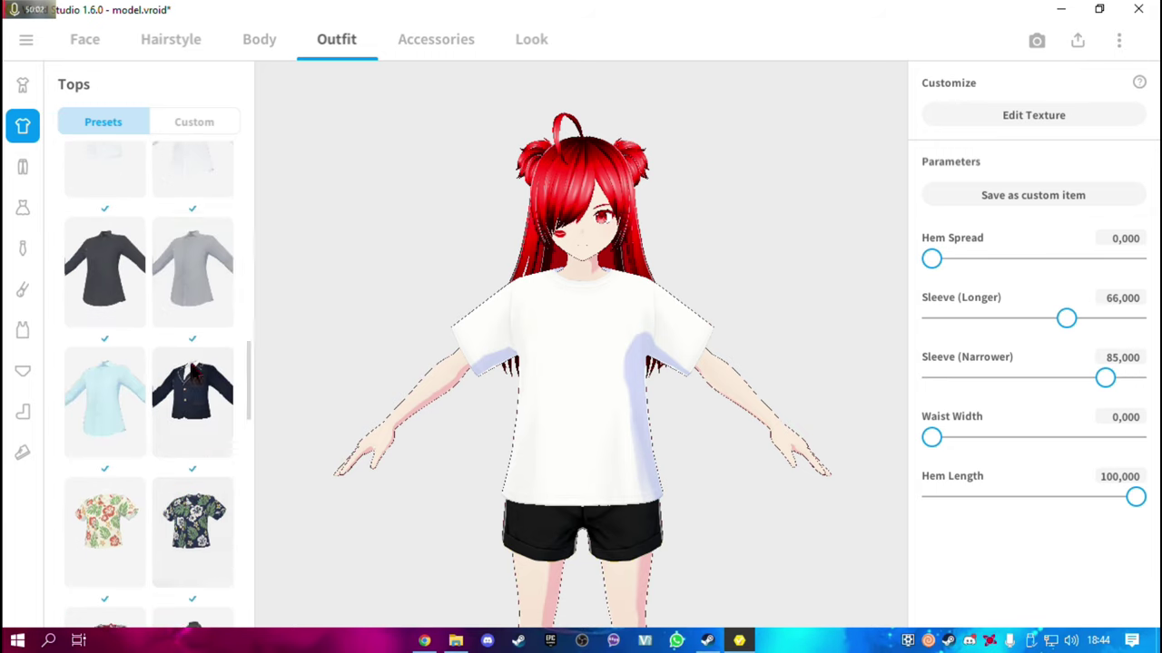
pyautogui.scroll(3, 193, 374)
pyautogui.scroll(3, 189, 358)
pyautogui.scroll(-6, 189, 368)
pyautogui.scroll(-4, 189, 404)
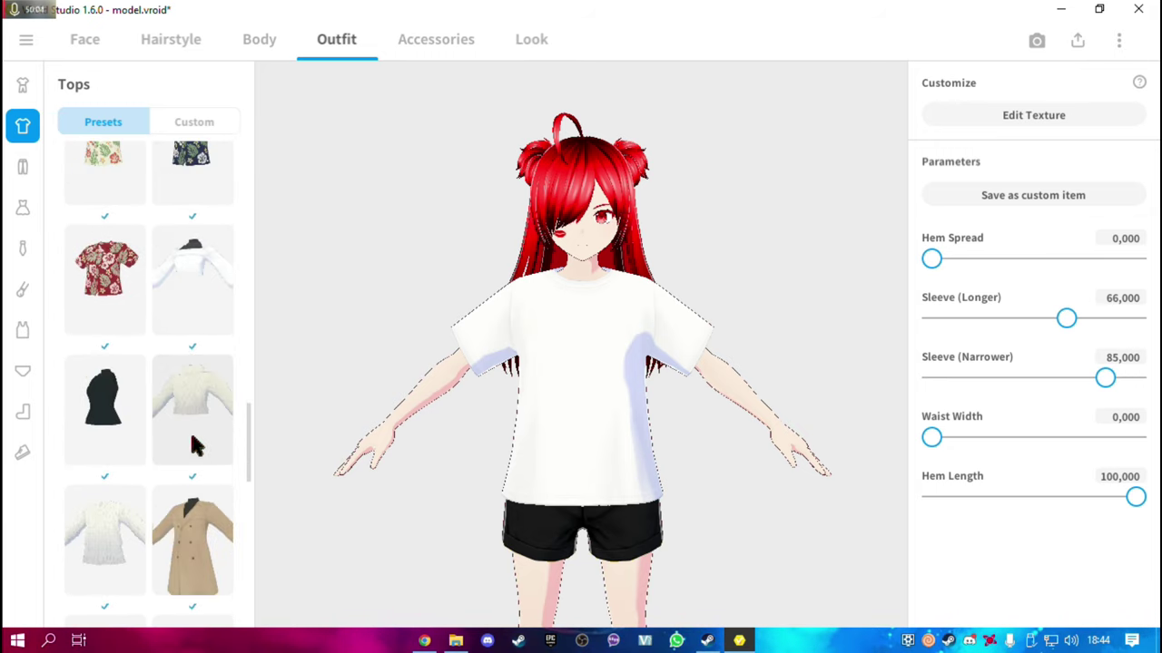
pyautogui.scroll(-4, 177, 434)
pyautogui.scroll(3, 173, 452)
pyautogui.scroll(2, 174, 454)
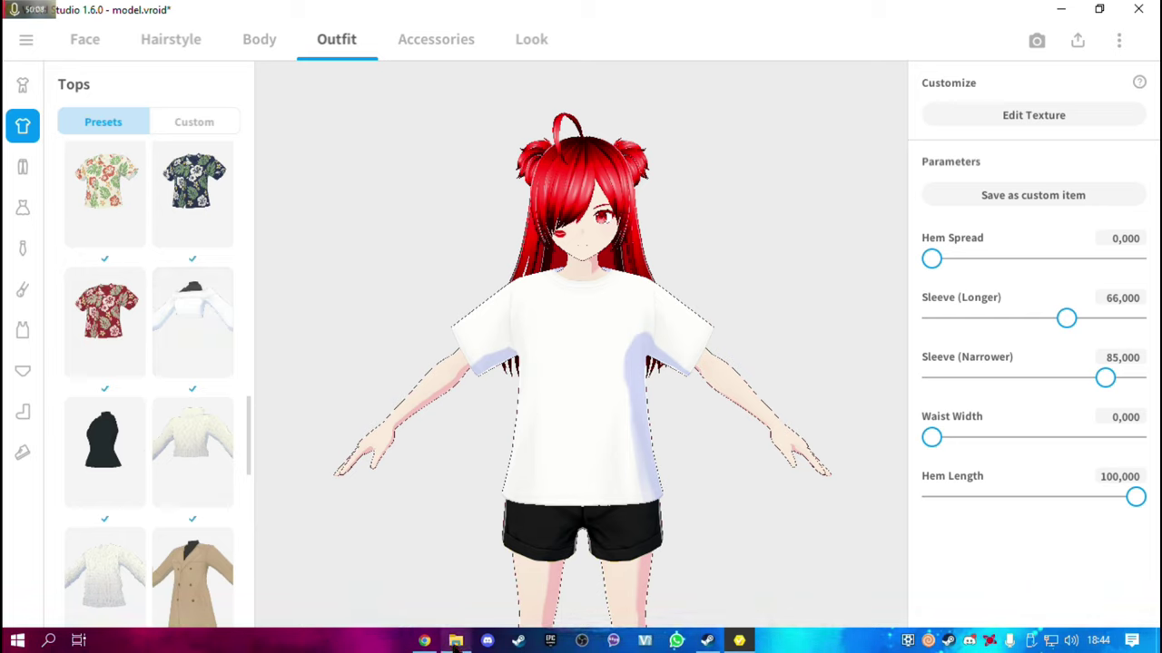
pyautogui.moveTo(456, 641)
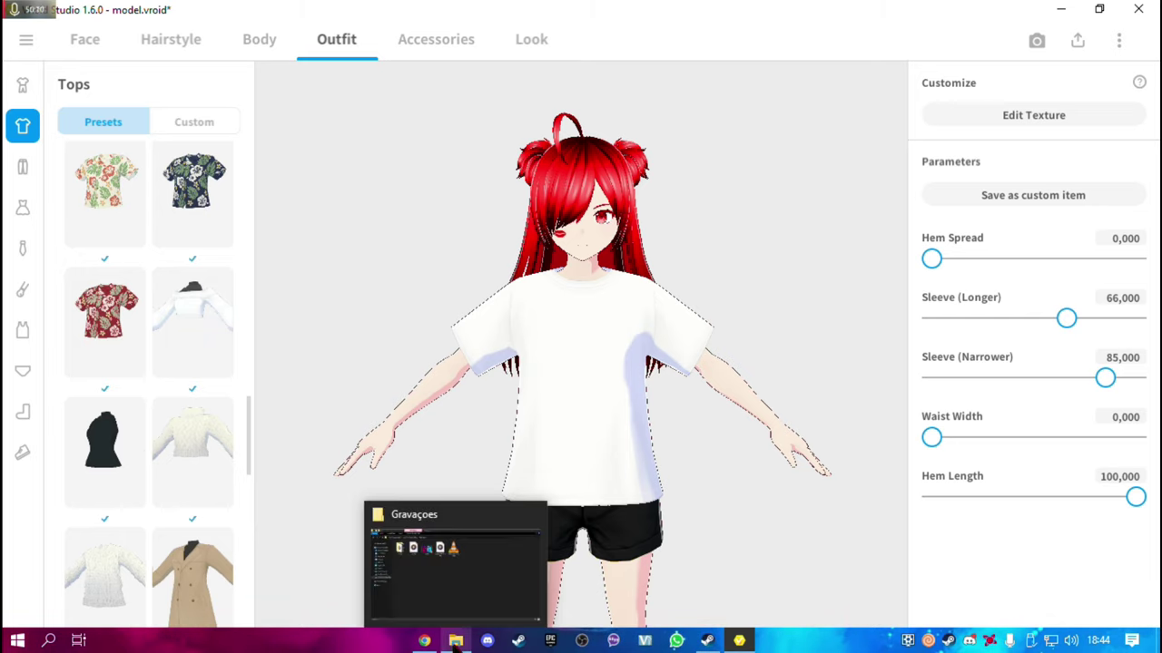
pyautogui.click(455, 641)
pyautogui.click(91, 187)
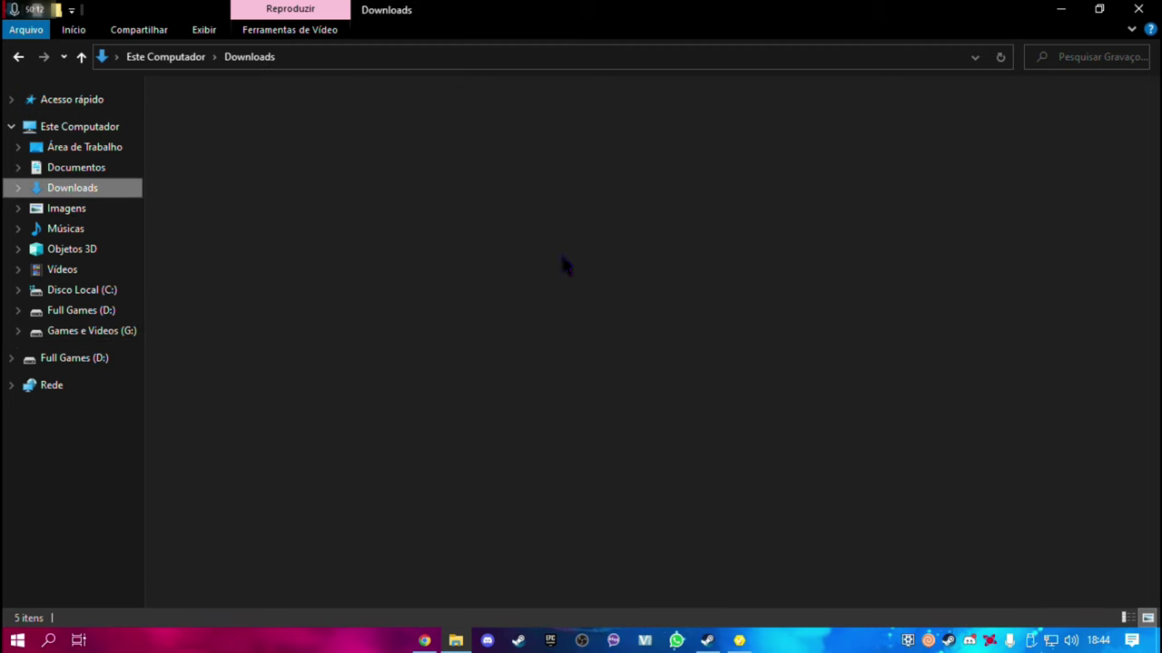
pyautogui.doubleClick(689, 259)
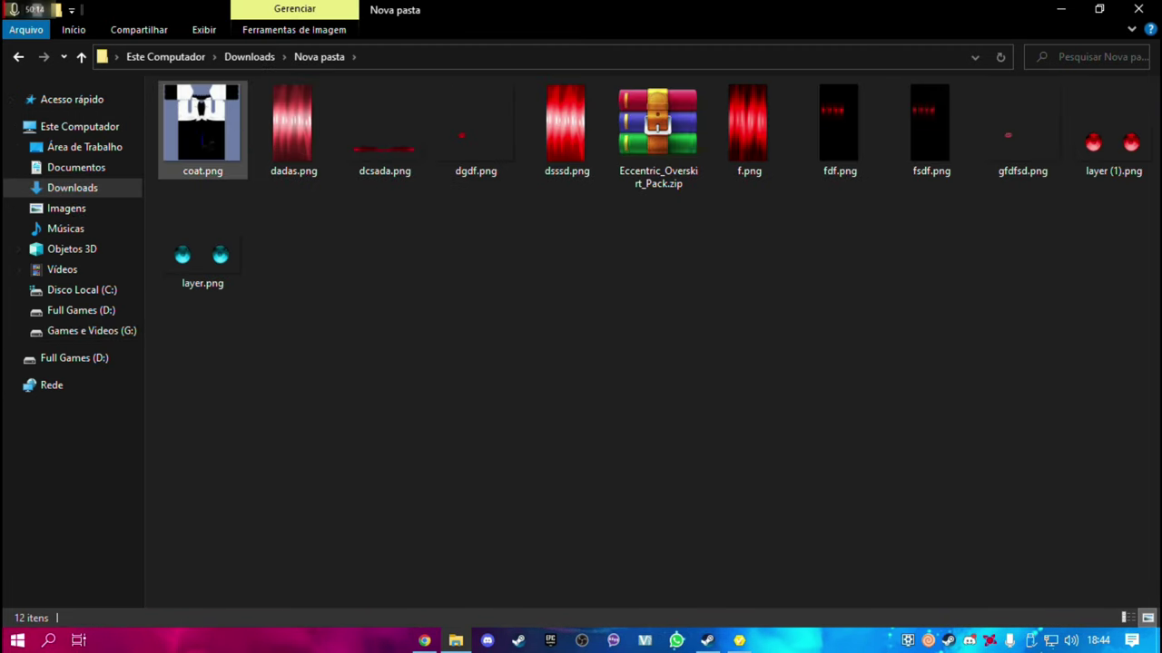
pyautogui.click(203, 130)
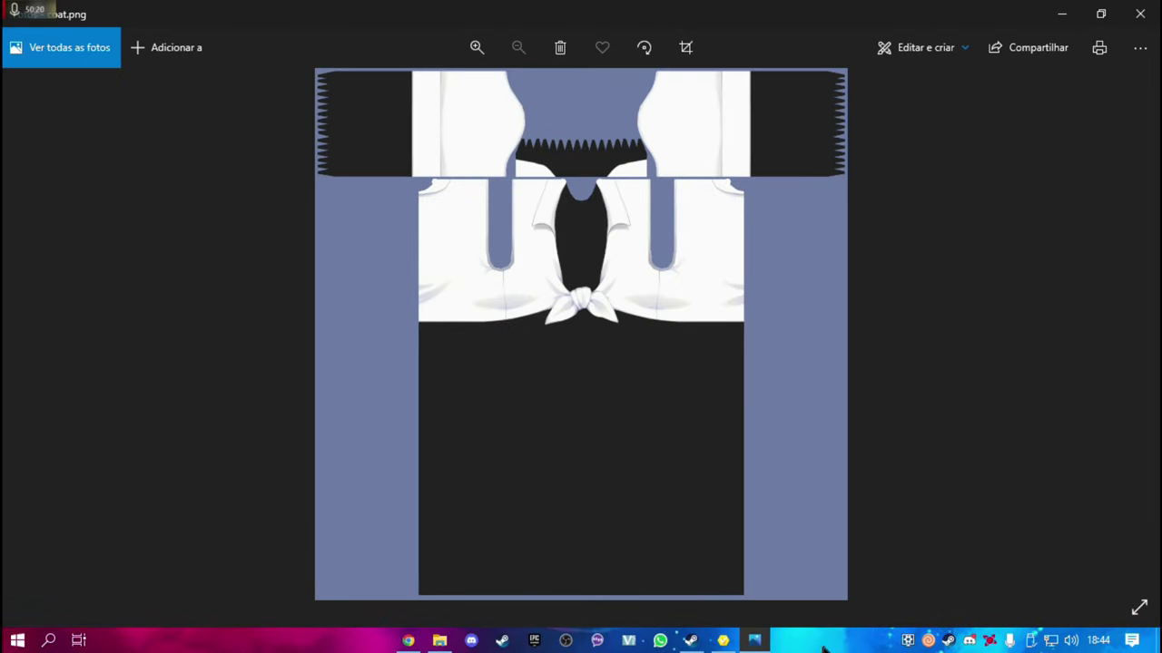
pyautogui.click(691, 640)
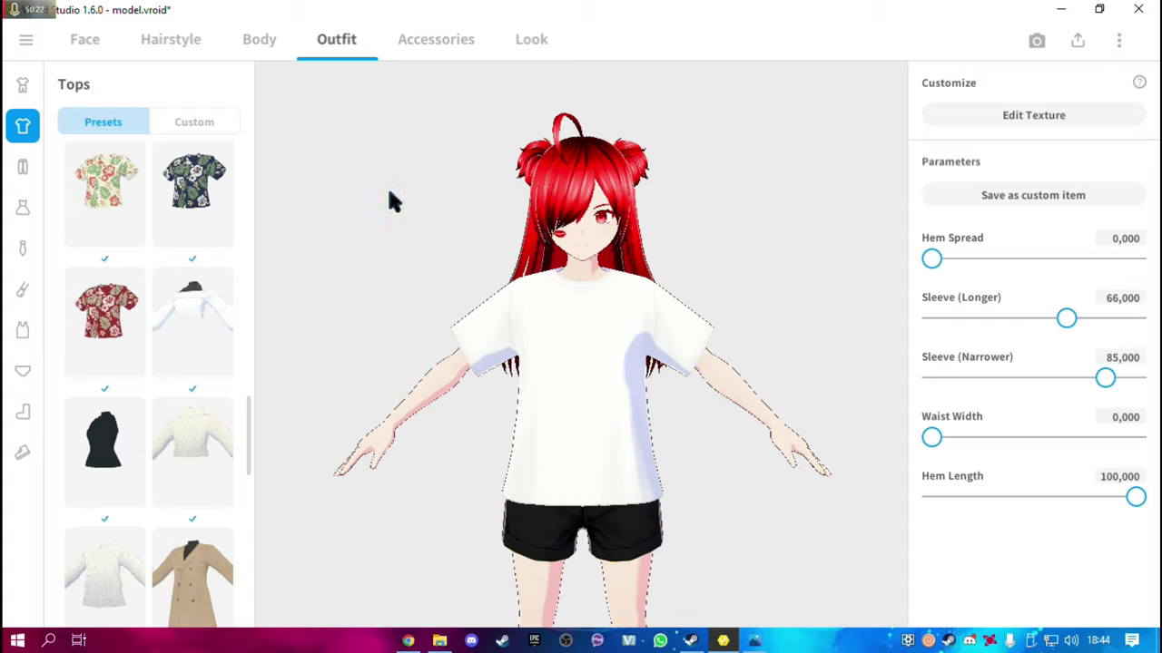
# Put the white off-shoulder long-sleeve top on the avatar, then exit the Texture Editor choosing Overwrite
pyautogui.click(207, 316)
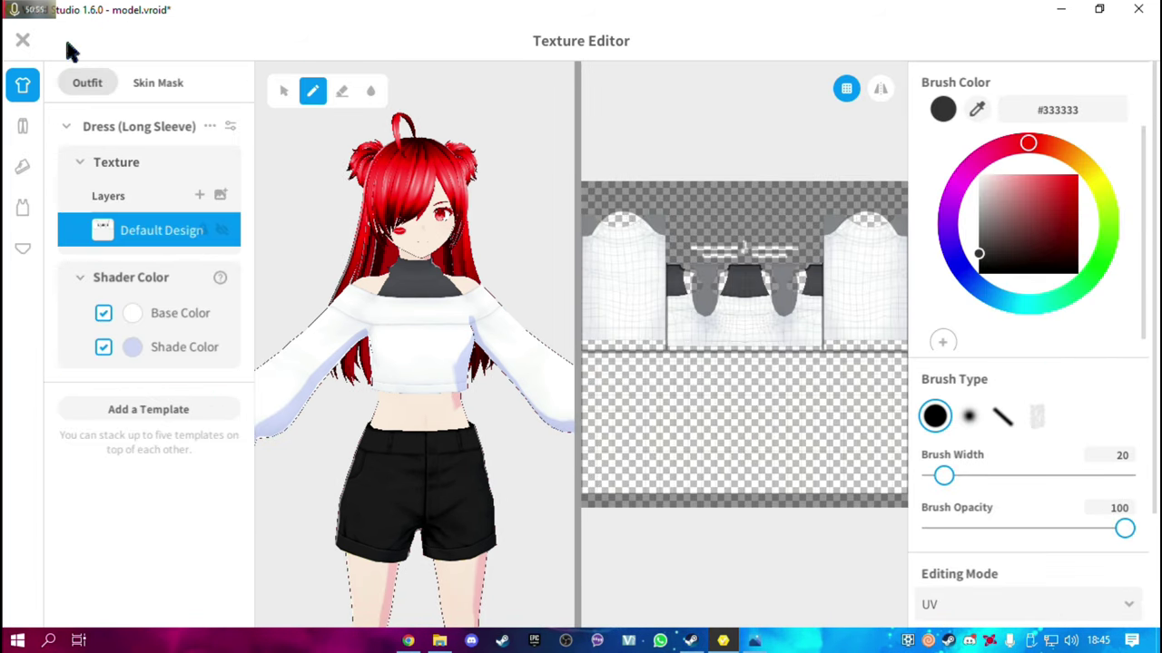
pyautogui.click(25, 42)
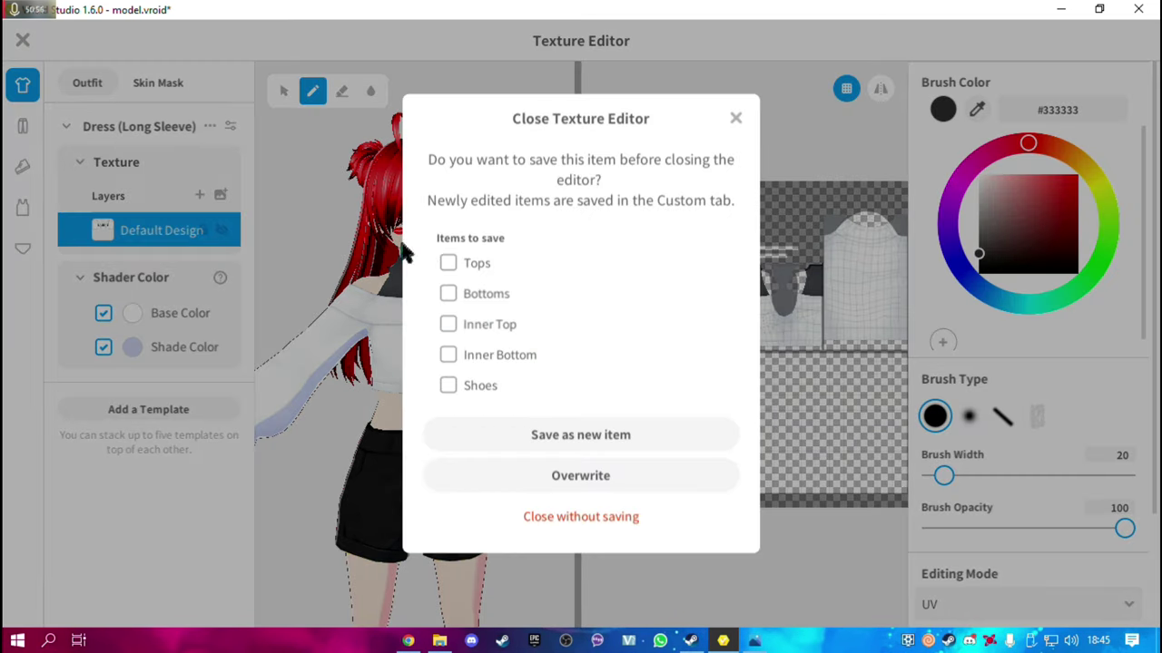
pyautogui.click(585, 475)
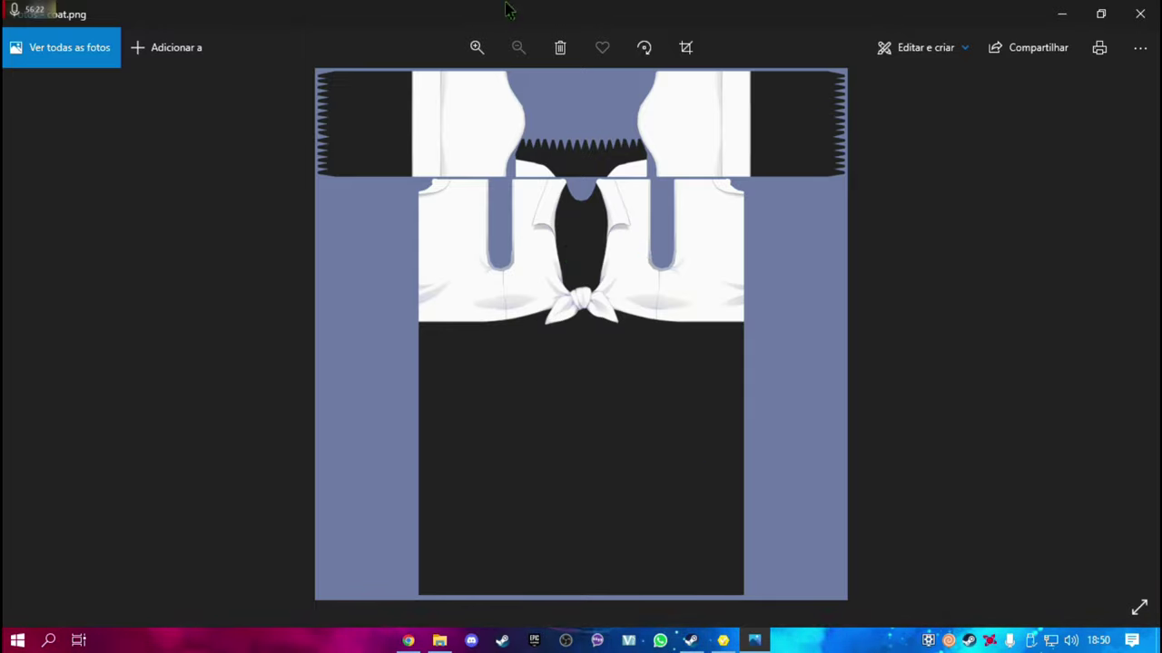
# Start a new custom top from a template, checking the coat.png image for reference
pyautogui.moveTo(640, 247)
pyautogui.mouseDown()
pyautogui.moveTo(671, 90)
pyautogui.moveTo(510, 123)
pyautogui.mouseUp()
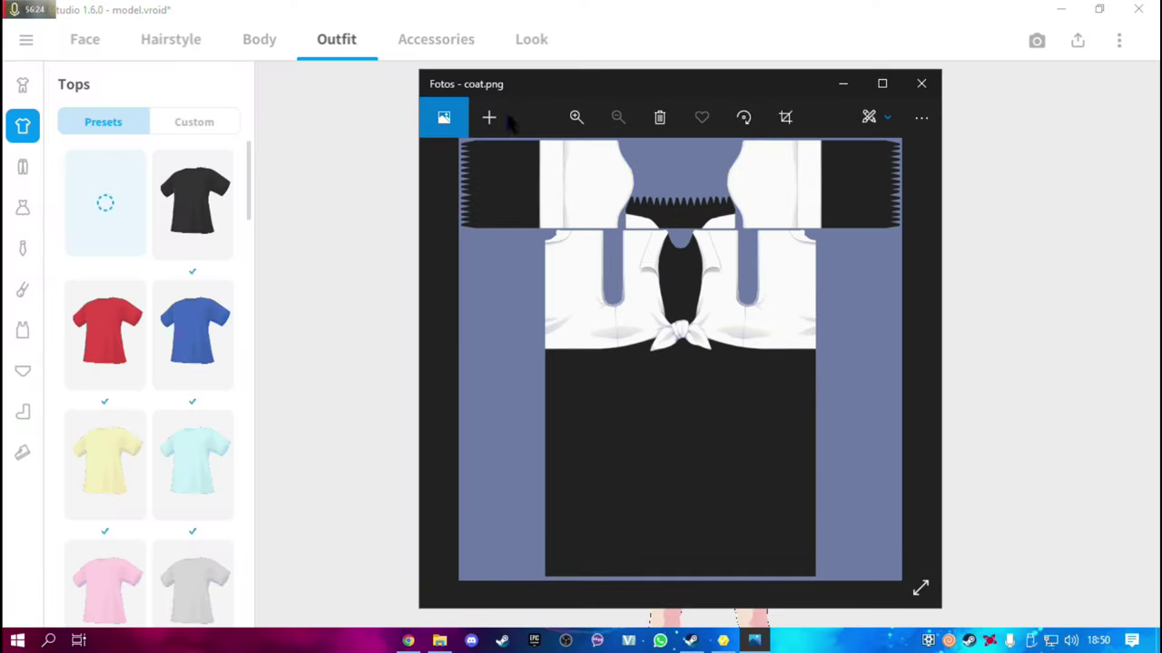
pyautogui.click(200, 123)
pyautogui.click(93, 363)
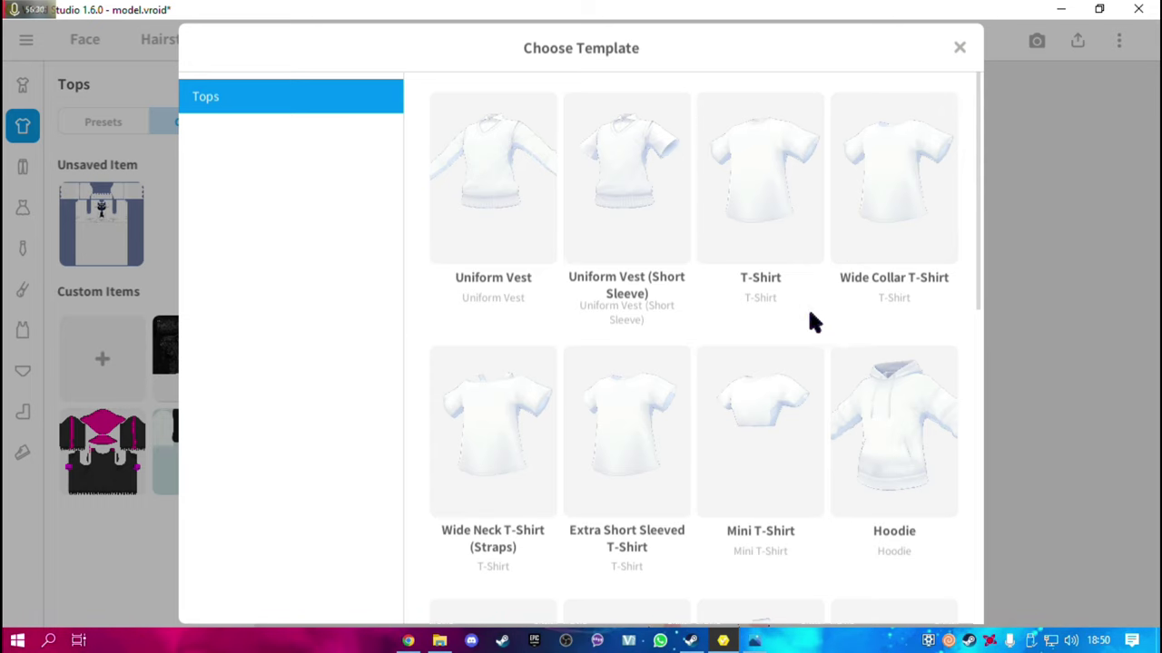
pyautogui.scroll(-2, 581, 358)
pyautogui.scroll(-1, 666, 382)
pyautogui.scroll(-2, 667, 397)
pyautogui.scroll(-1, 666, 395)
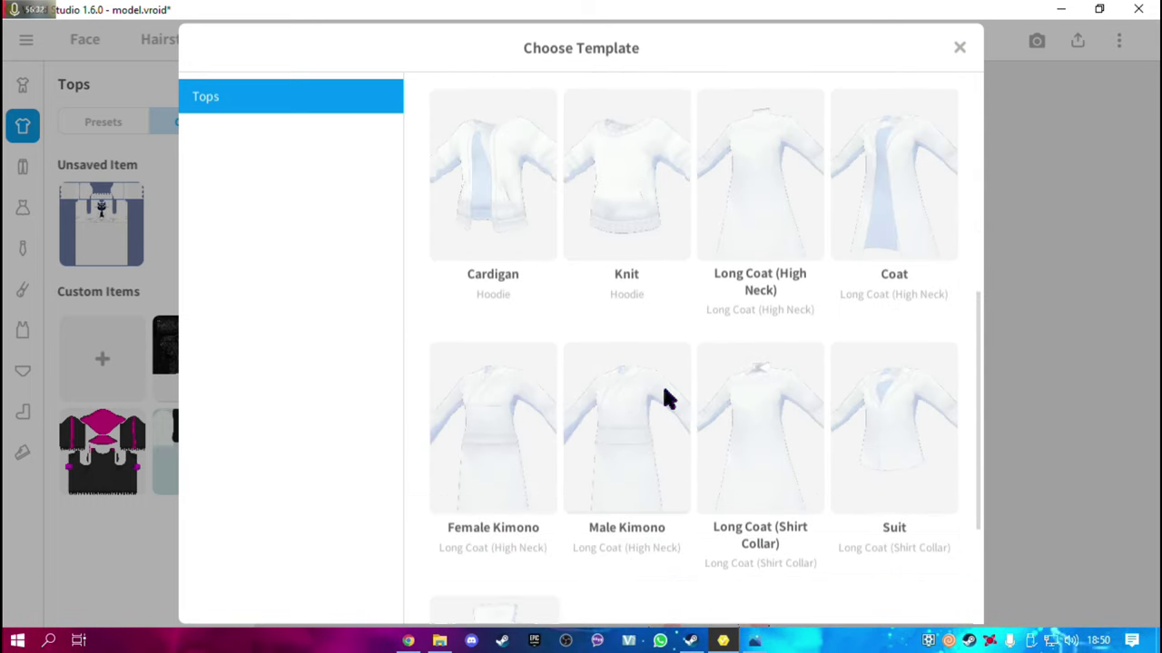
pyautogui.scroll(1, 623, 391)
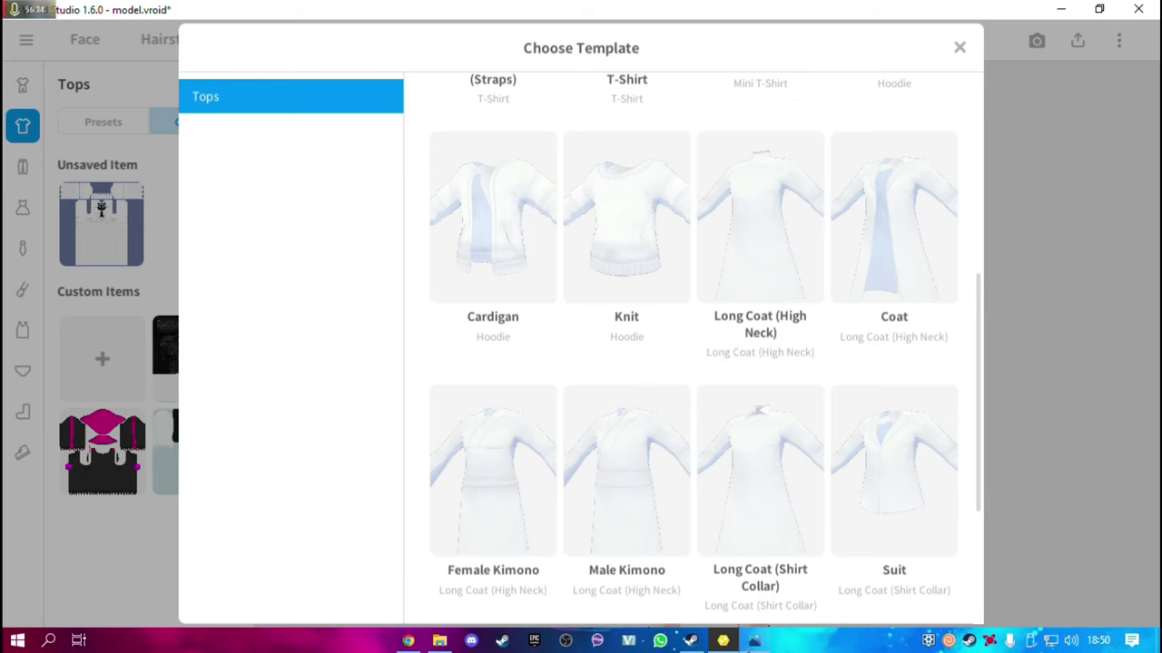
pyautogui.click(754, 641)
pyautogui.click(416, 368)
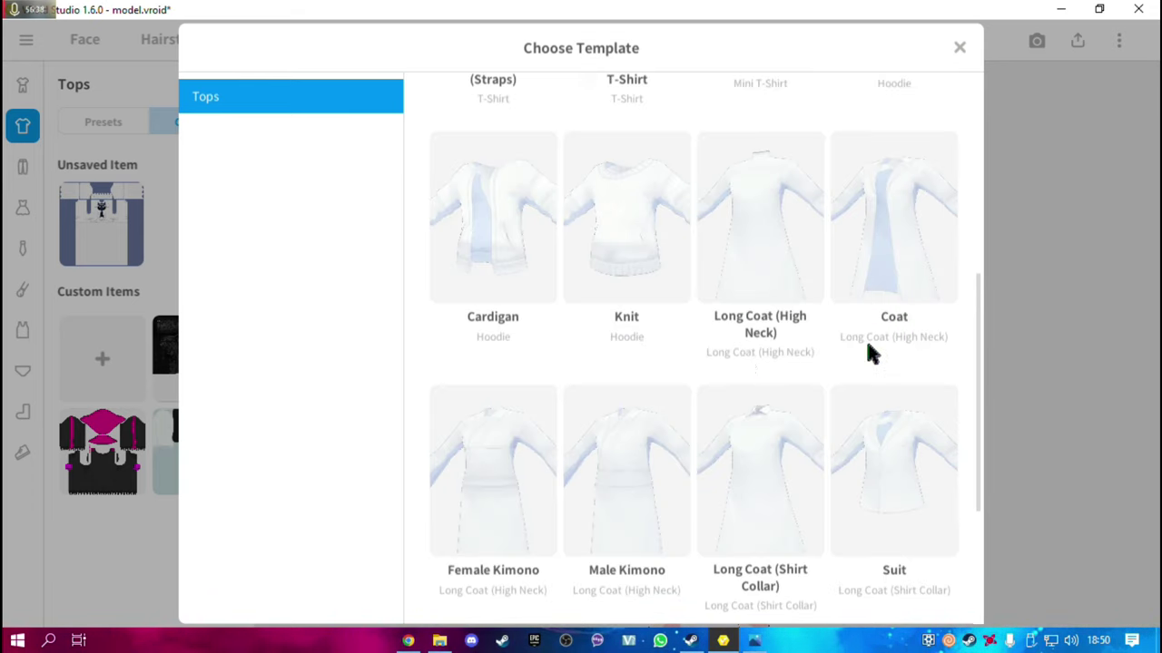
# Pick the Suit (Long Coat (Shirt Collar)) template from the Choose Template grid
pyautogui.scroll(-2, 868, 345)
pyautogui.scroll(-1, 847, 356)
pyautogui.scroll(1, 646, 523)
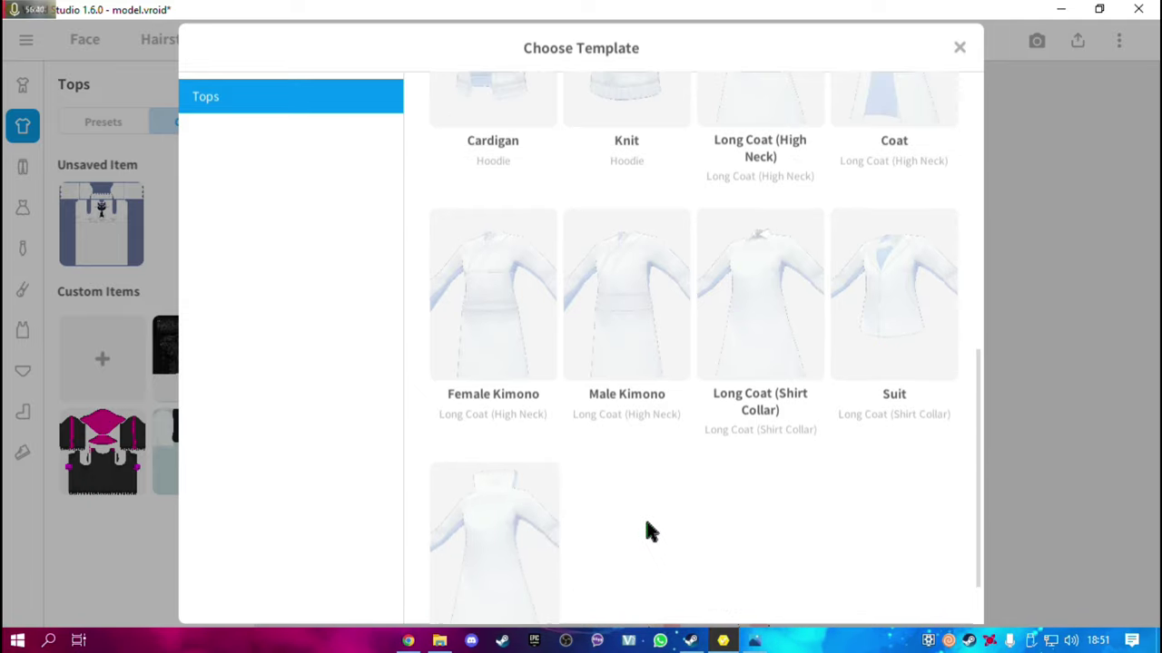
pyautogui.scroll(1, 646, 530)
pyautogui.scroll(1, 671, 519)
pyautogui.scroll(2, 816, 563)
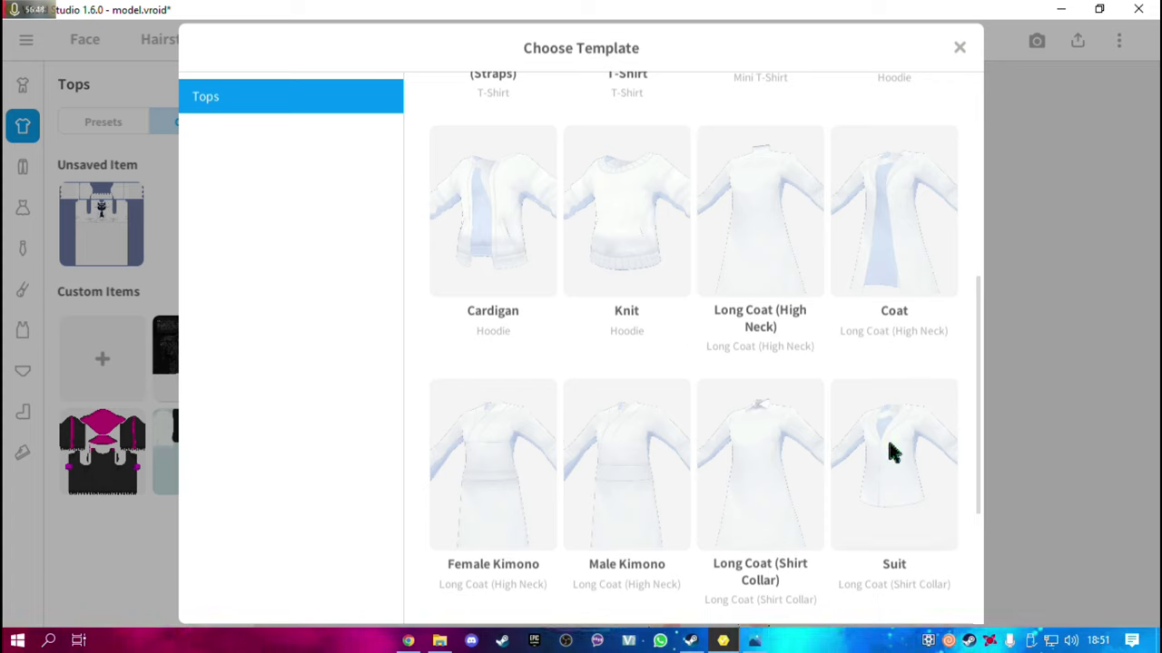
pyautogui.scroll(2, 873, 340)
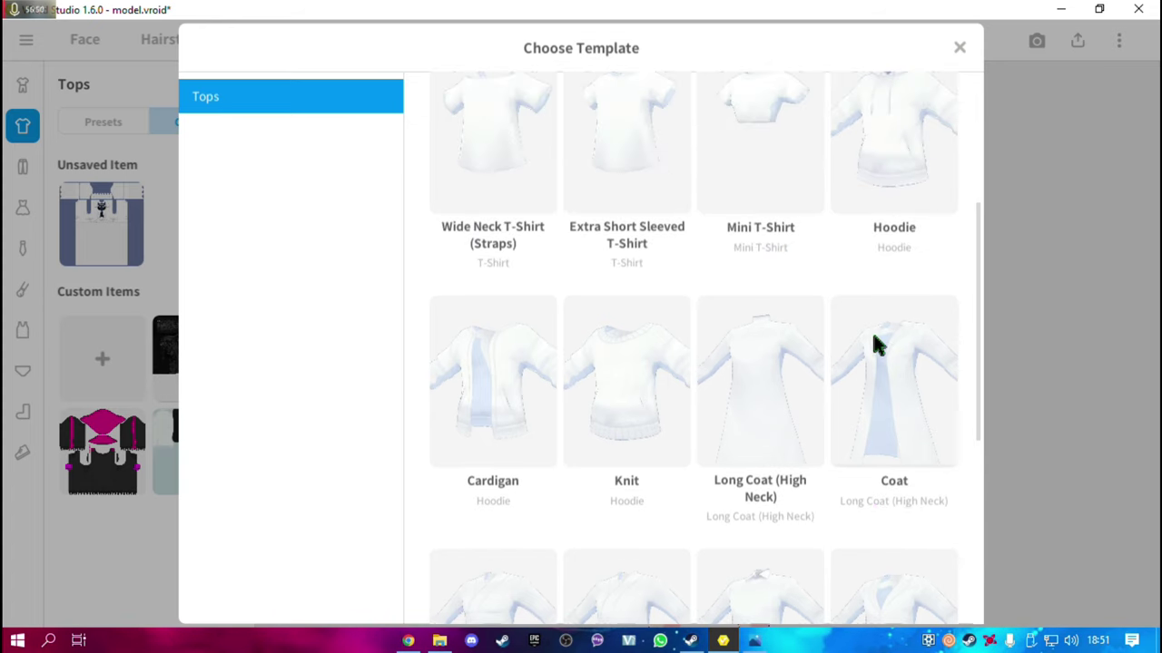
pyautogui.scroll(2, 558, 282)
pyautogui.scroll(1, 557, 281)
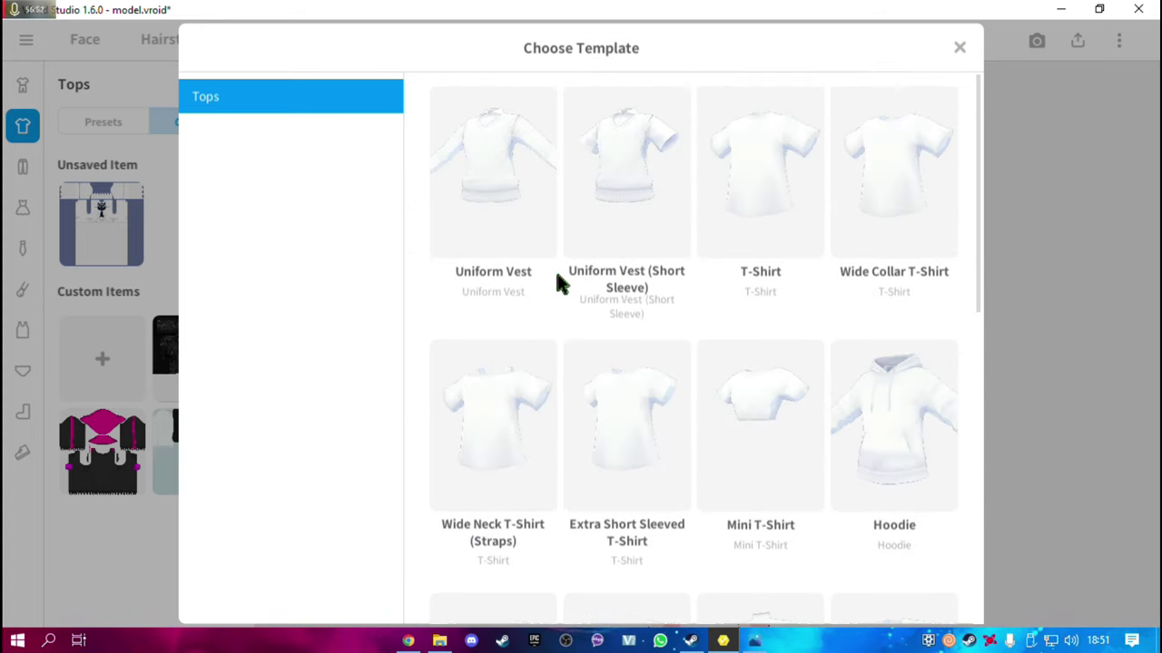
pyautogui.scroll(-3, 796, 368)
pyautogui.scroll(-1, 904, 440)
pyautogui.scroll(1, 904, 431)
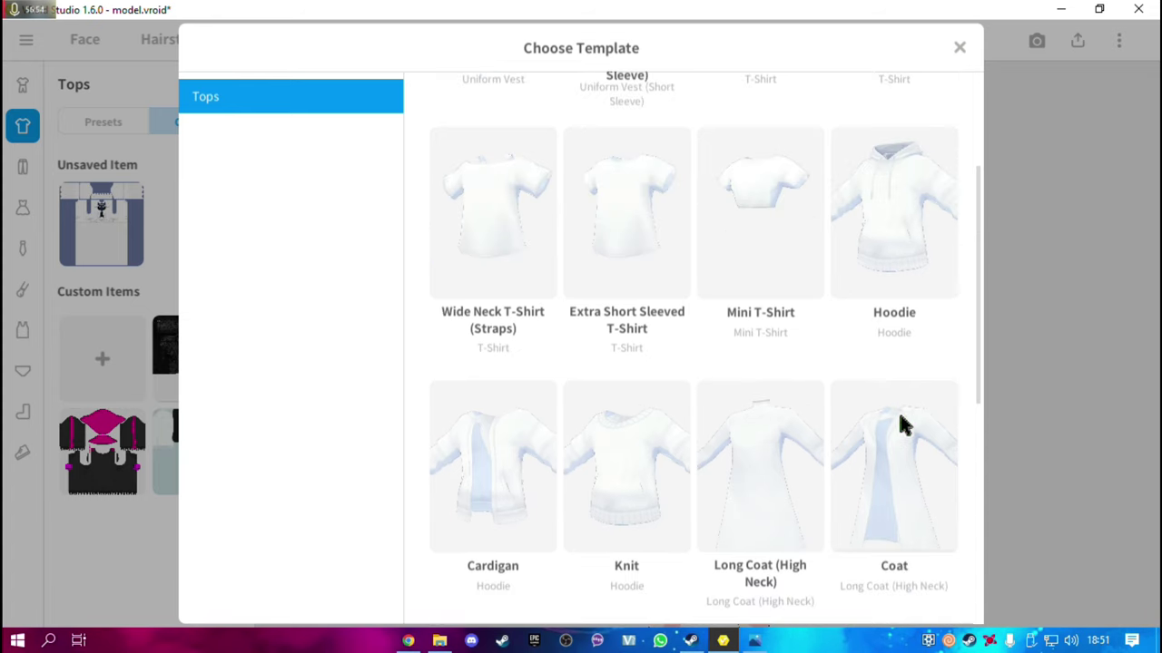
pyautogui.scroll(-2, 899, 423)
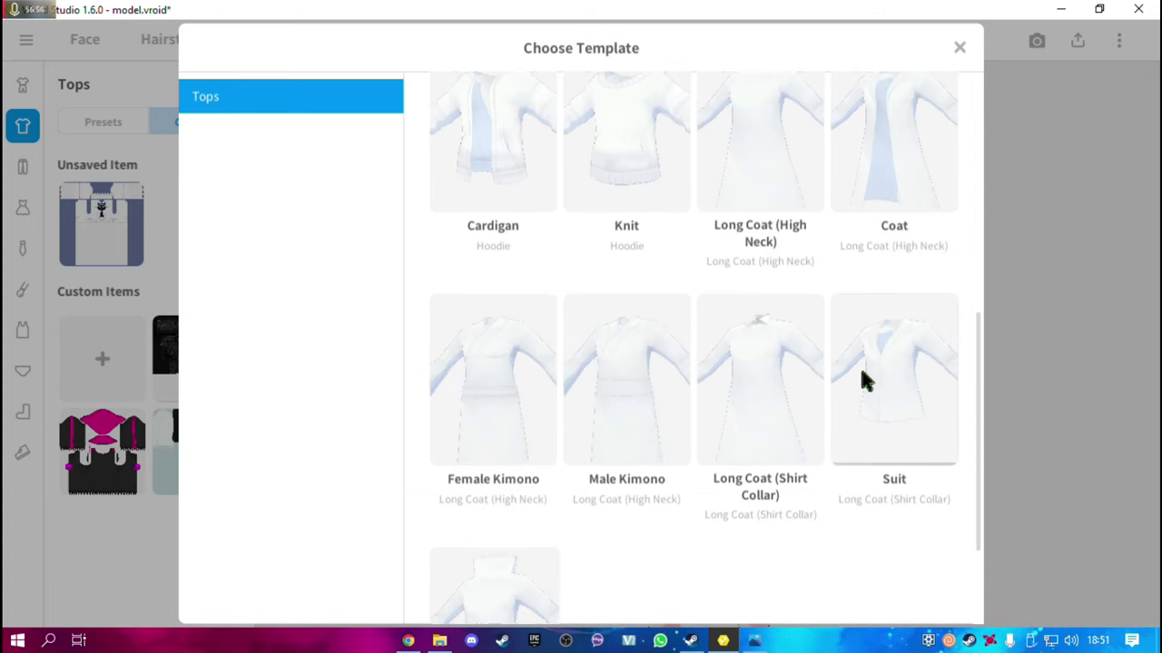
pyautogui.click(863, 381)
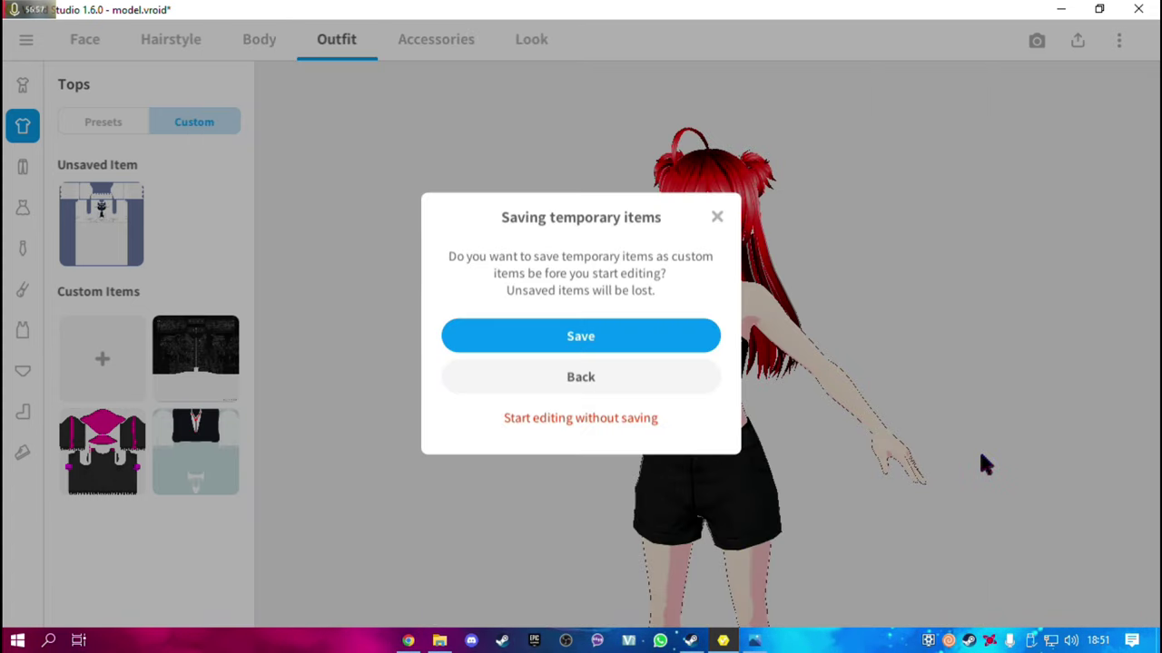
# Save the temporary item, delete the blue-and-white shirt item, and select the white jacket
pyautogui.click(658, 345)
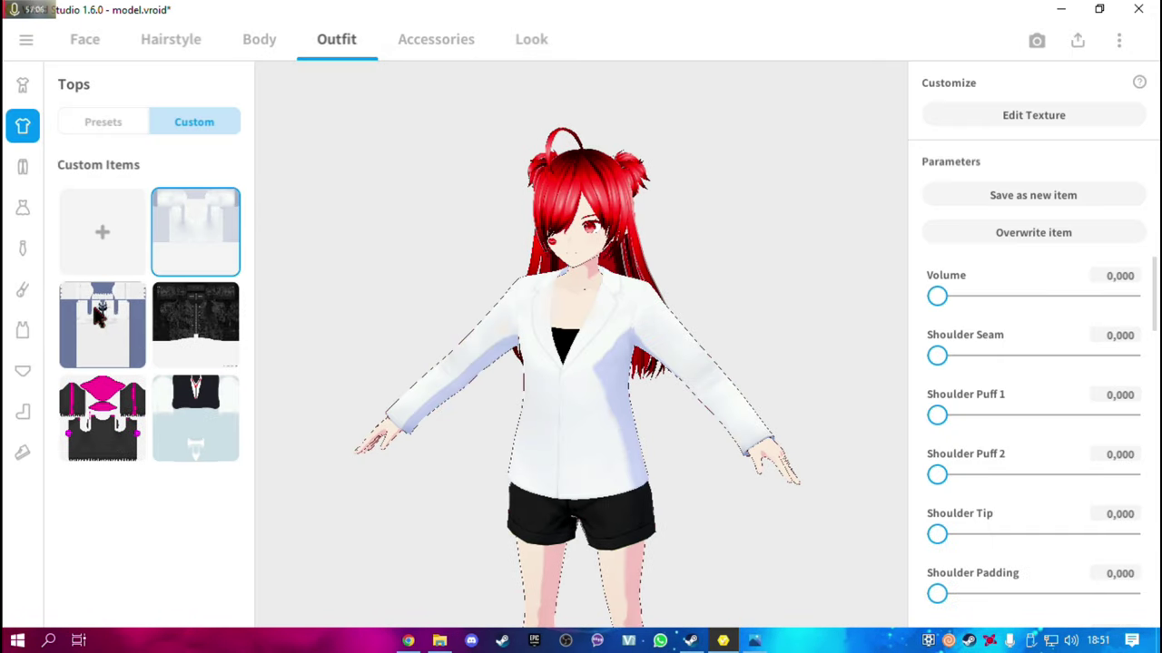
pyautogui.rightClick(96, 289)
pyautogui.click(145, 325)
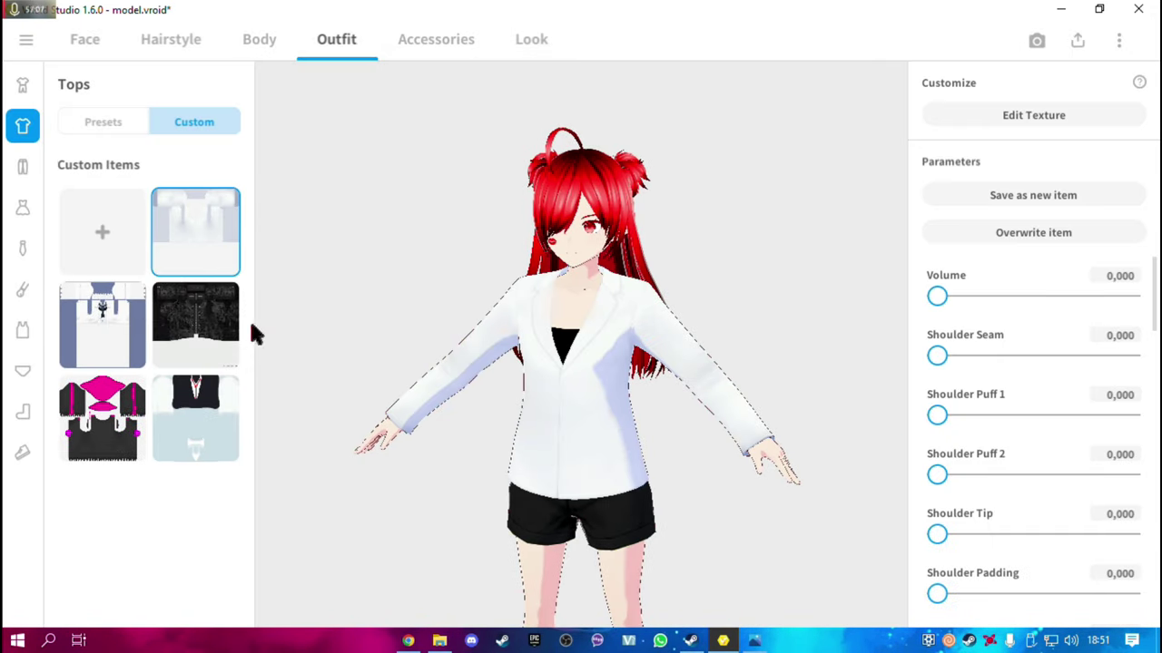
pyautogui.click(212, 233)
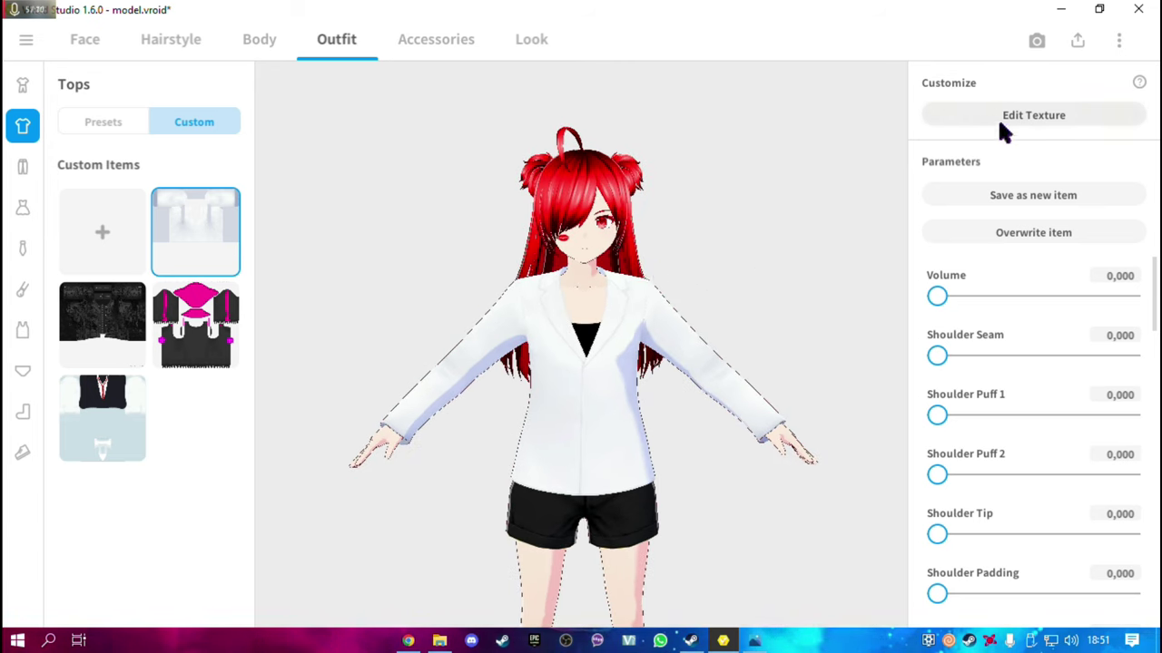
# Open the white jacket's texture in the Texture Editor, arranging the coat.png viewer alongside
pyautogui.click(1067, 118)
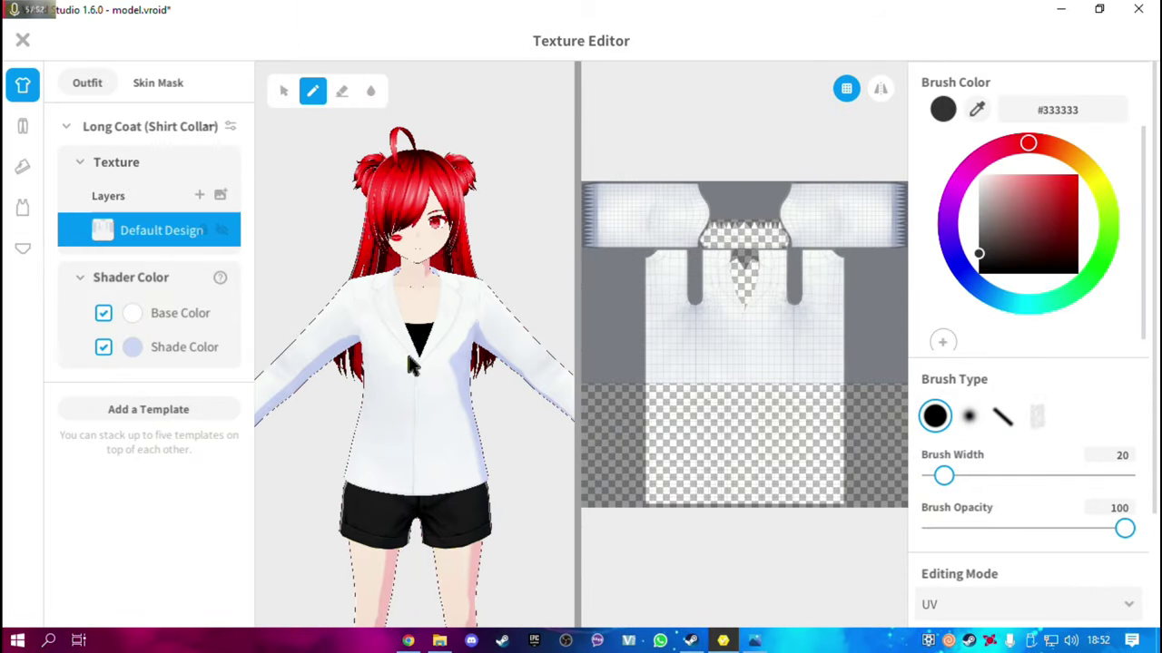
pyautogui.click(755, 640)
pyautogui.moveTo(714, 93); pyautogui.dragTo(355, 77)
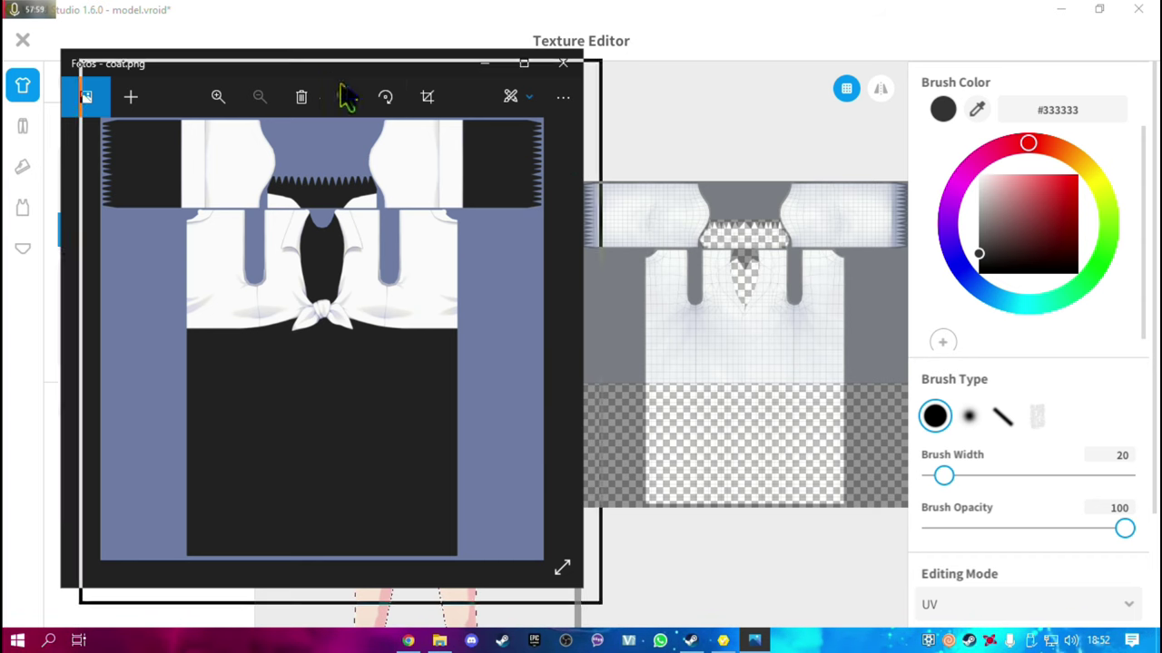
pyautogui.moveTo(434, 80); pyautogui.dragTo(854, 166)
pyautogui.click(408, 181)
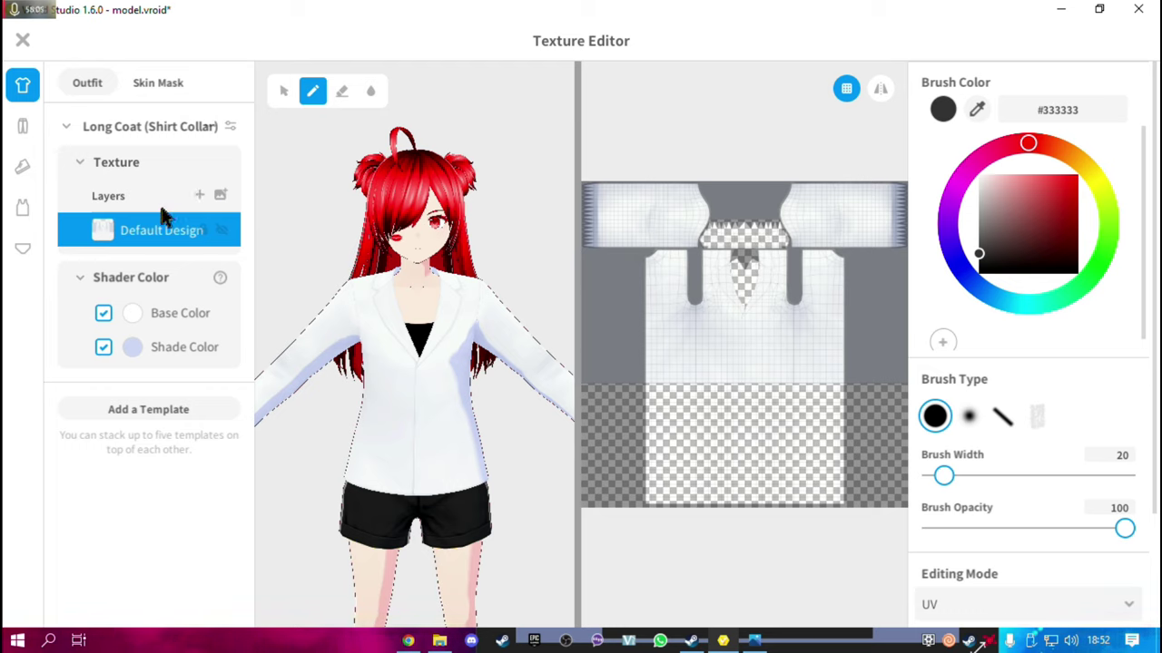
# Import coat.png into Layer 1, hide Default Design, and turn the avatar to inspect the shirt
pyautogui.rightClick(161, 227)
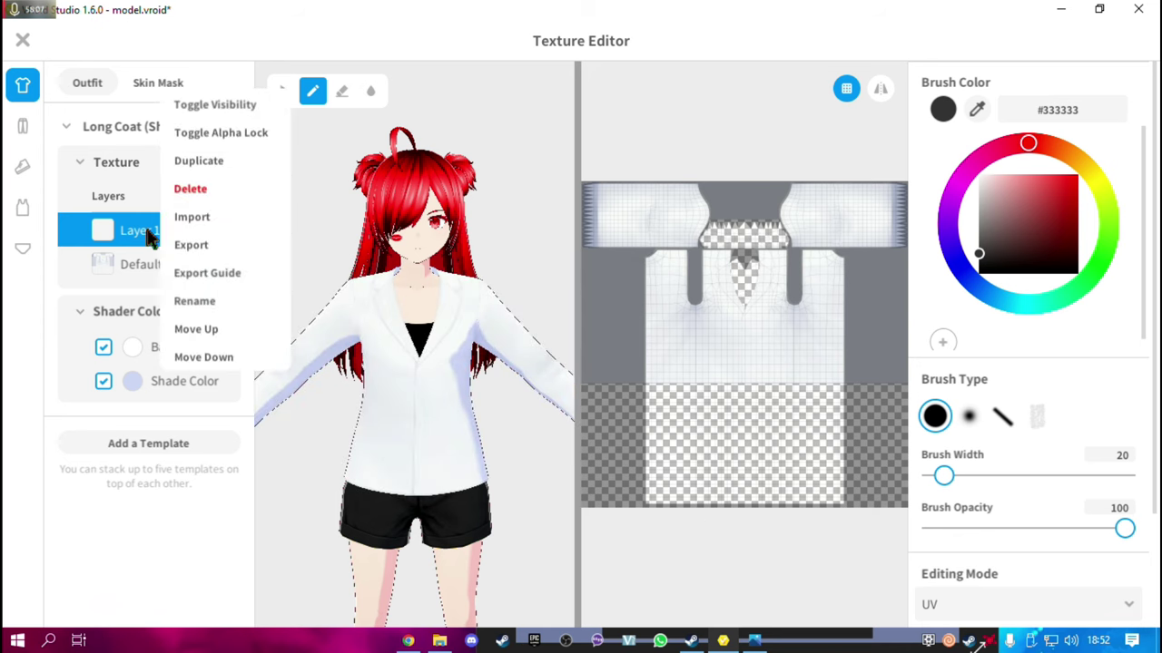
pyautogui.click(209, 219)
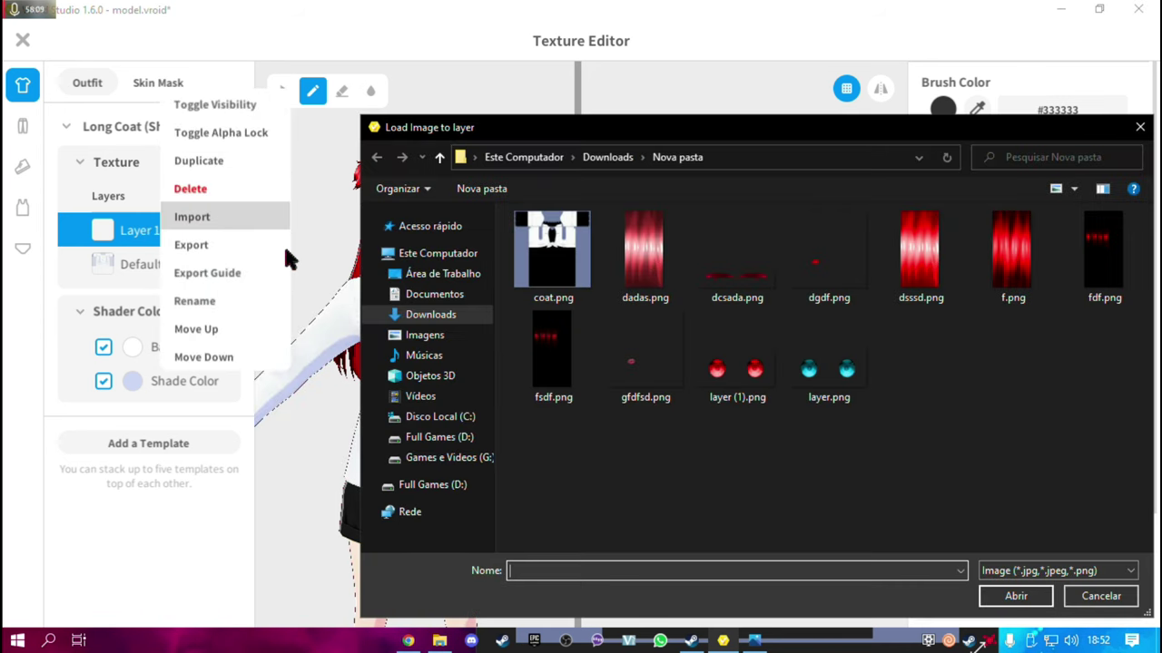
pyautogui.doubleClick(529, 270)
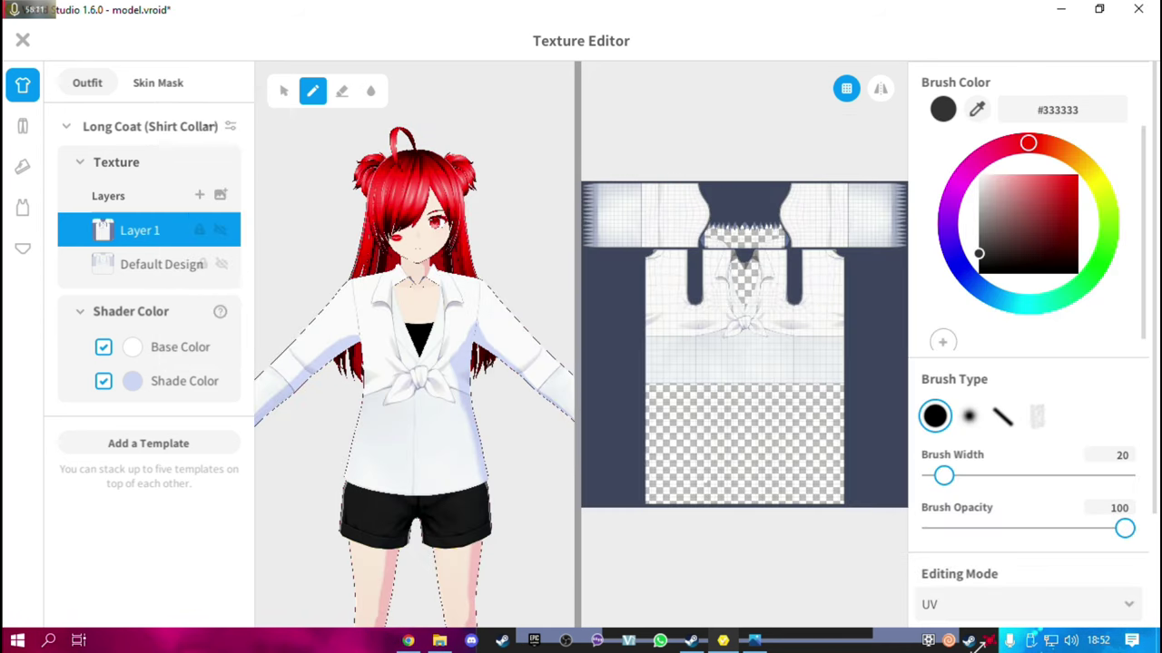
pyautogui.scroll(-5, 472, 371)
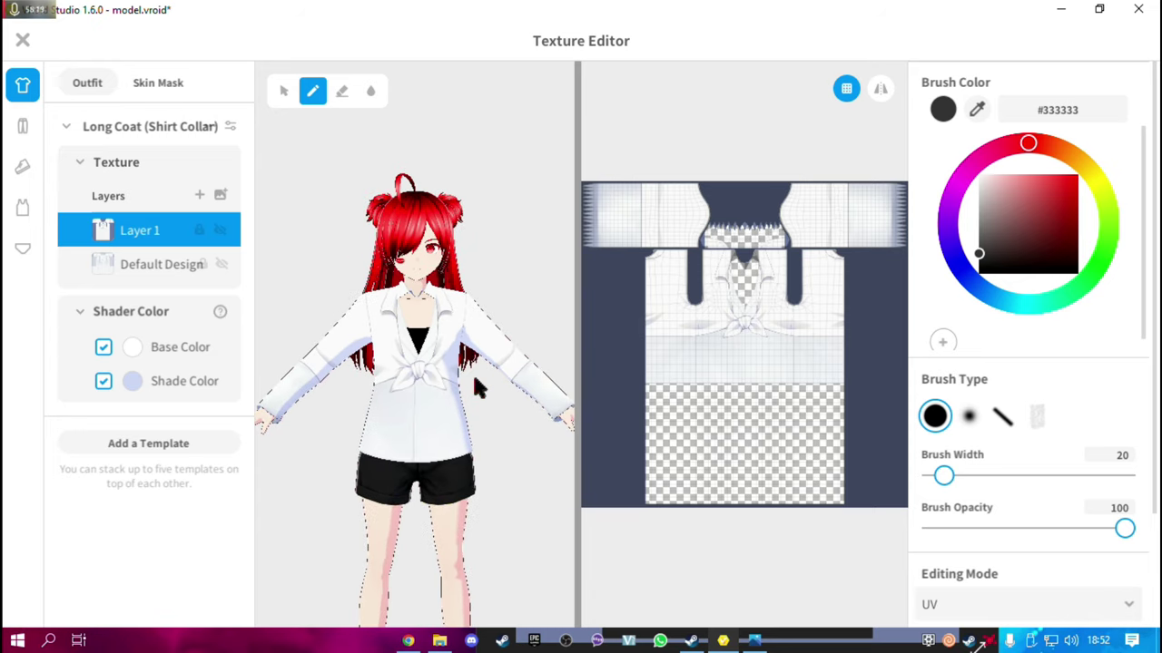
pyautogui.click(221, 264)
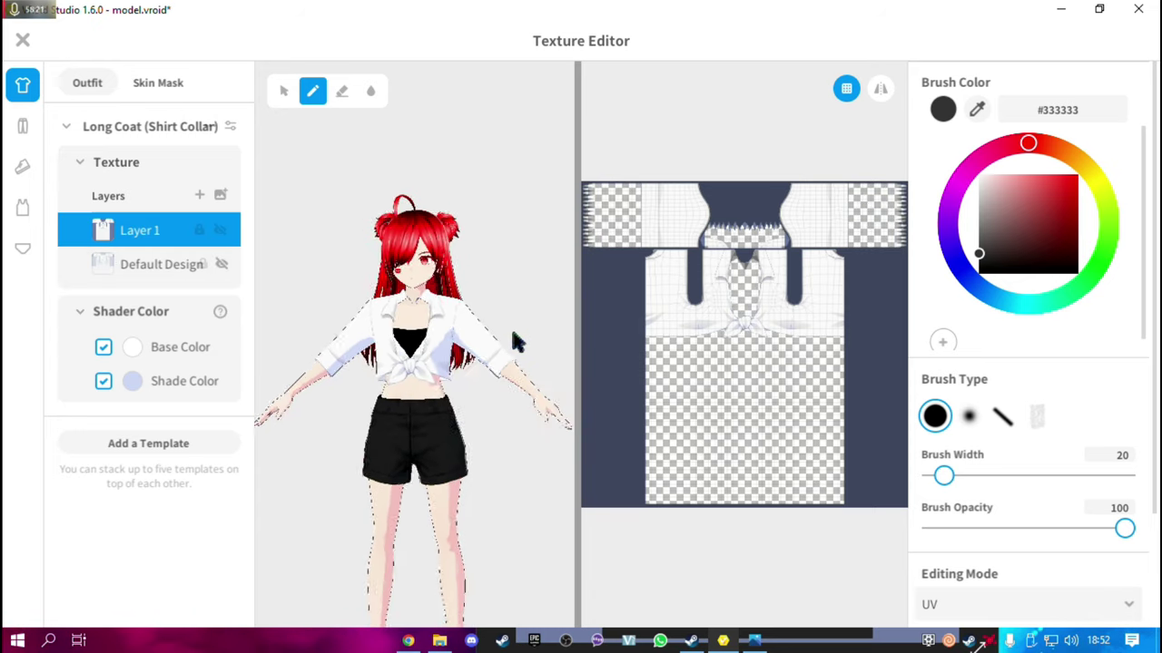
pyautogui.moveTo(510, 326)
pyautogui.mouseDown(button='right')
pyautogui.moveTo(372, 340)
pyautogui.moveTo(337, 363)
pyautogui.mouseUp(button='right')
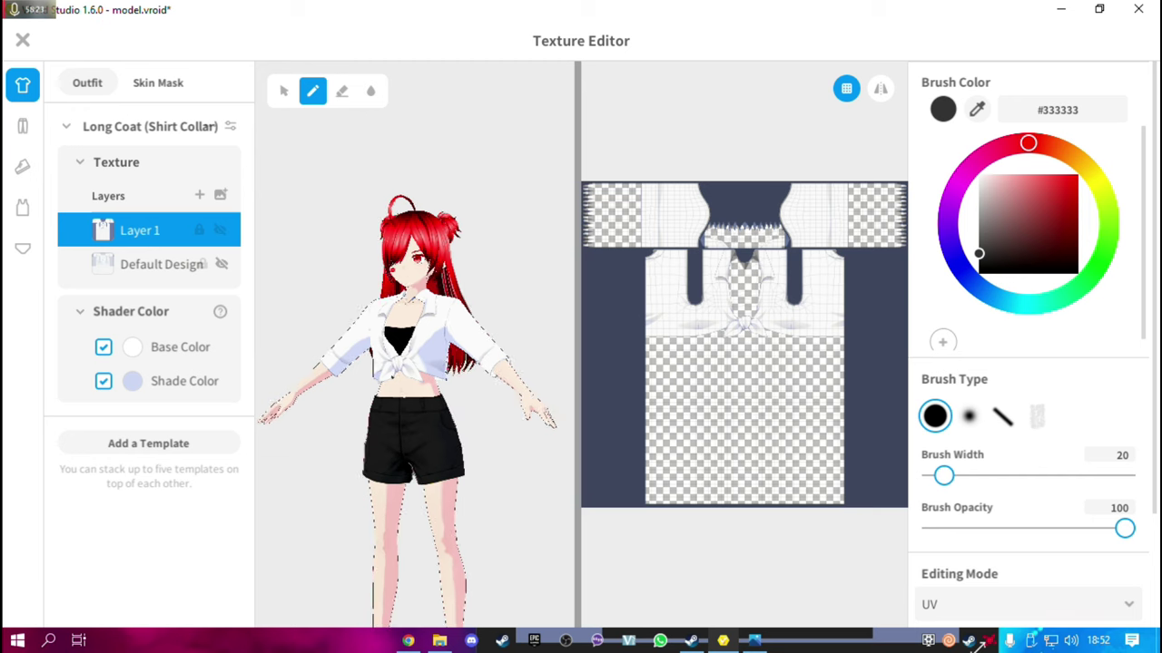
pyautogui.scroll(2, 555, 426)
pyautogui.scroll(2, 408, 354)
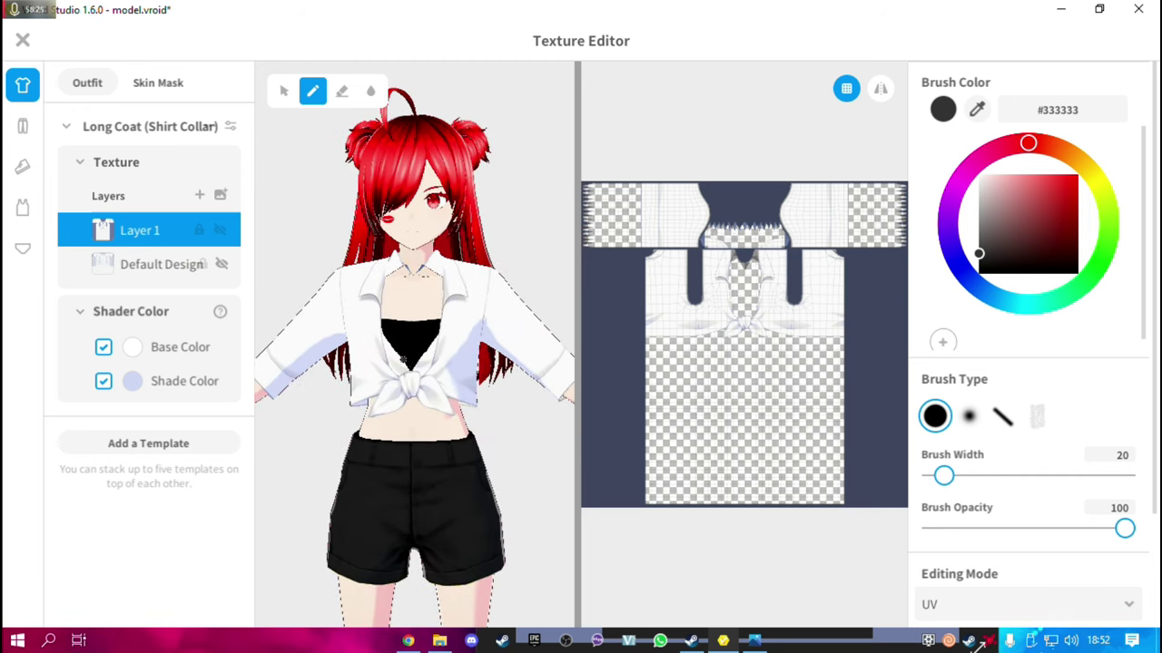
pyautogui.scroll(3, 413, 345)
pyautogui.moveTo(414, 345); pyautogui.dragTo(456, 358, button='right')
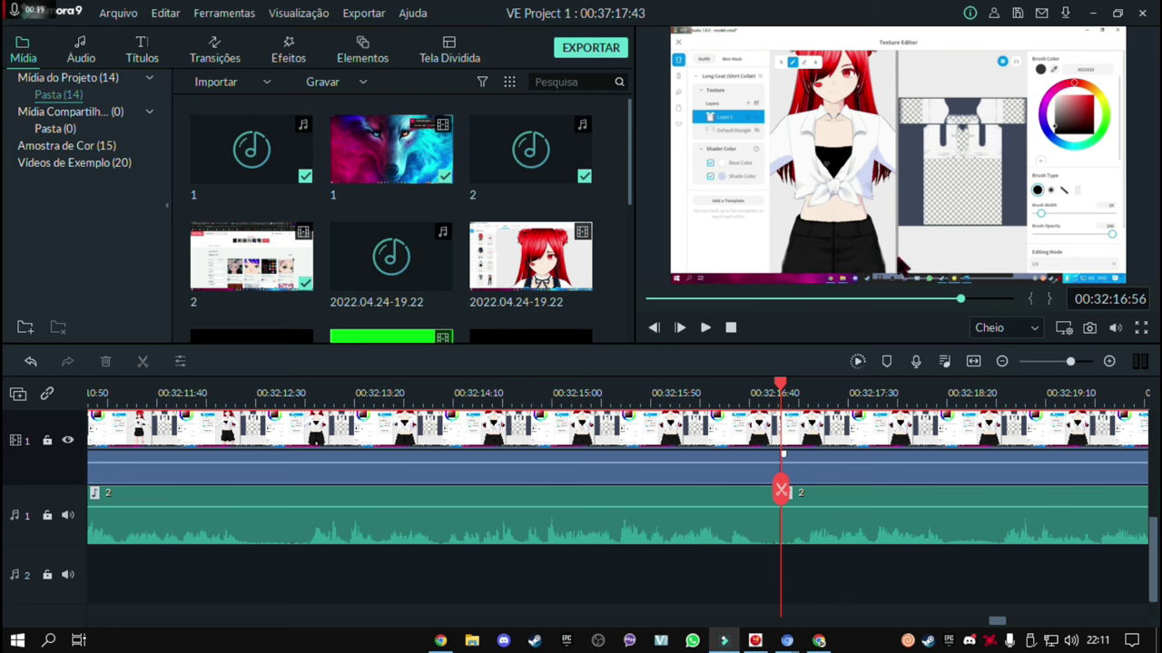
# Switch Filmora's preview of the VRoid Texture Editor footage to full screen
pyautogui.click(1142, 329)
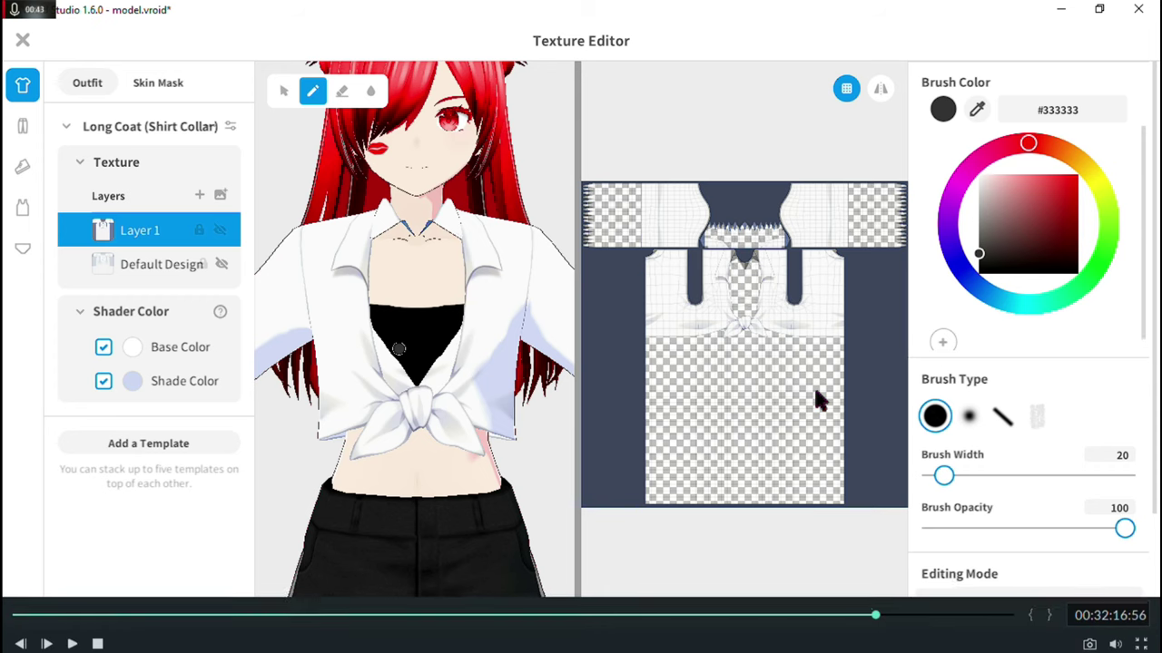
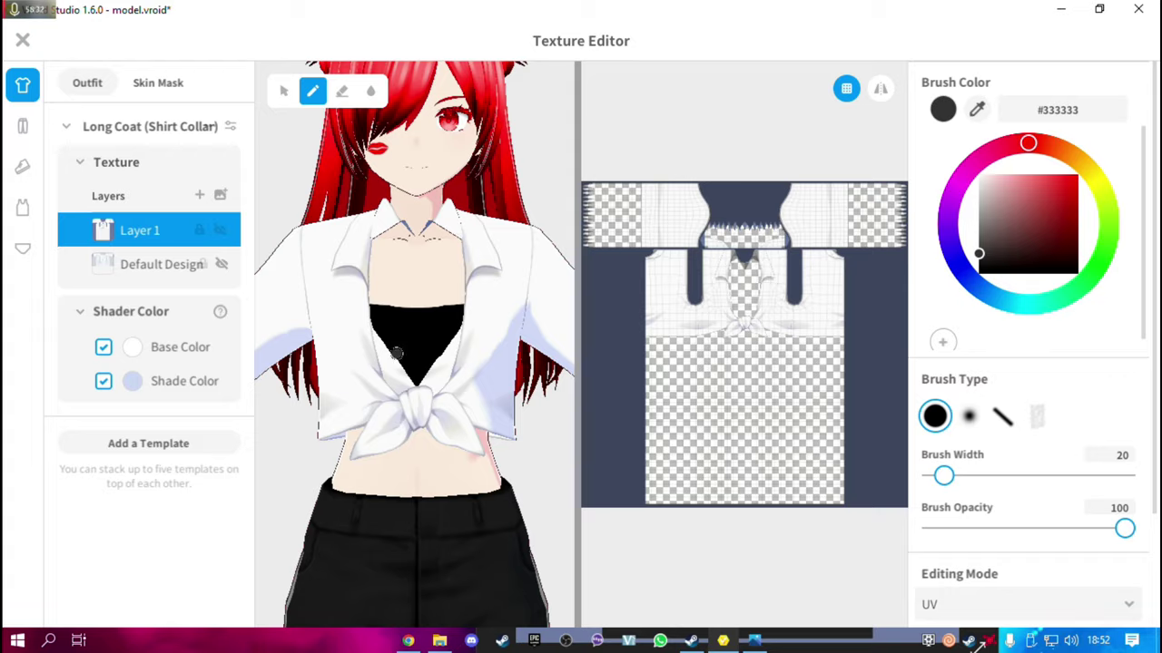
# Leave the Texture Editor and save the edited white tied shirt as a new custom Tops item
pyautogui.moveTo(396, 353)
pyautogui.mouseDown(button='right')
pyautogui.moveTo(508, 353)
pyautogui.moveTo(449, 346)
pyautogui.mouseUp(button='right')
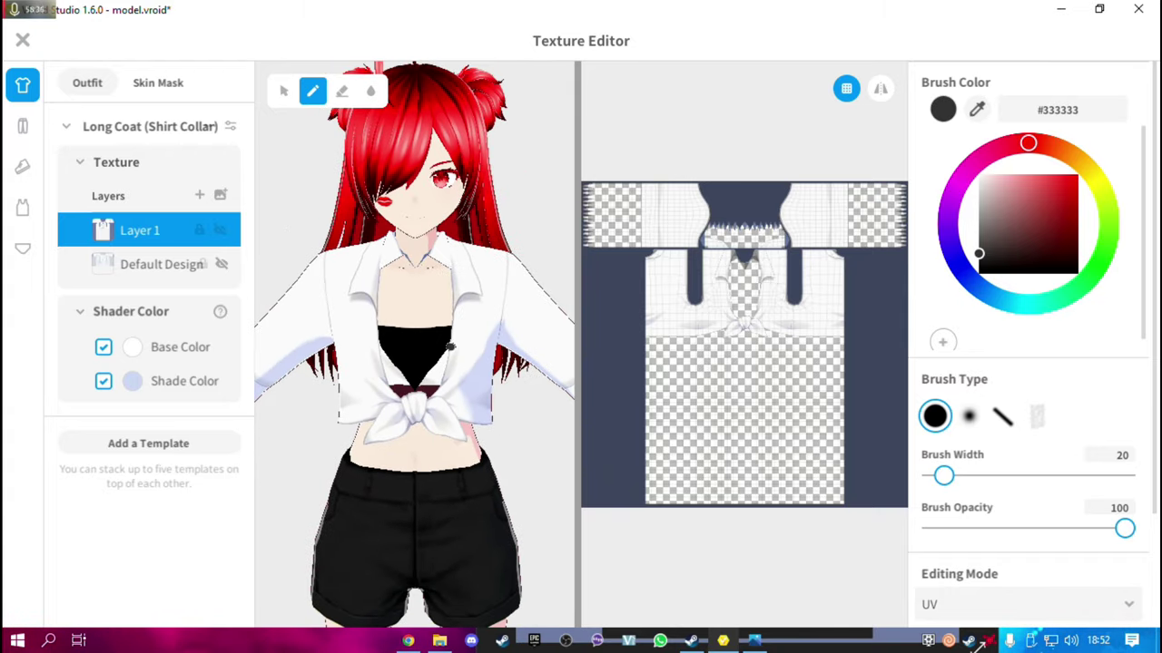
pyautogui.scroll(-3, 450, 346)
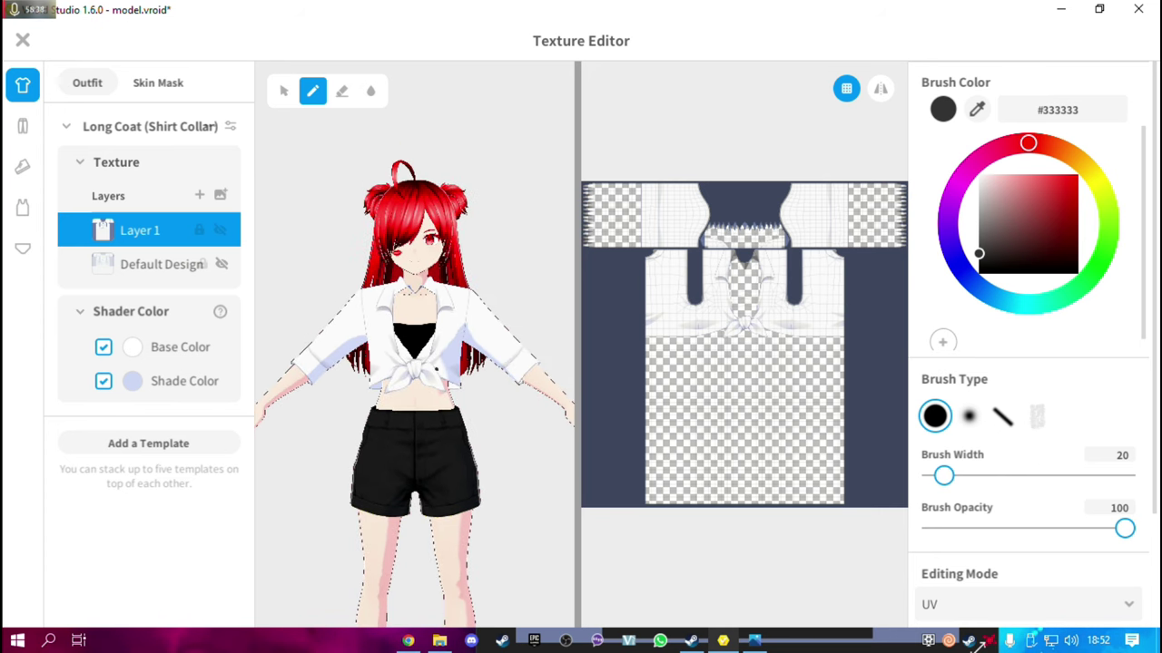
pyautogui.click(25, 42)
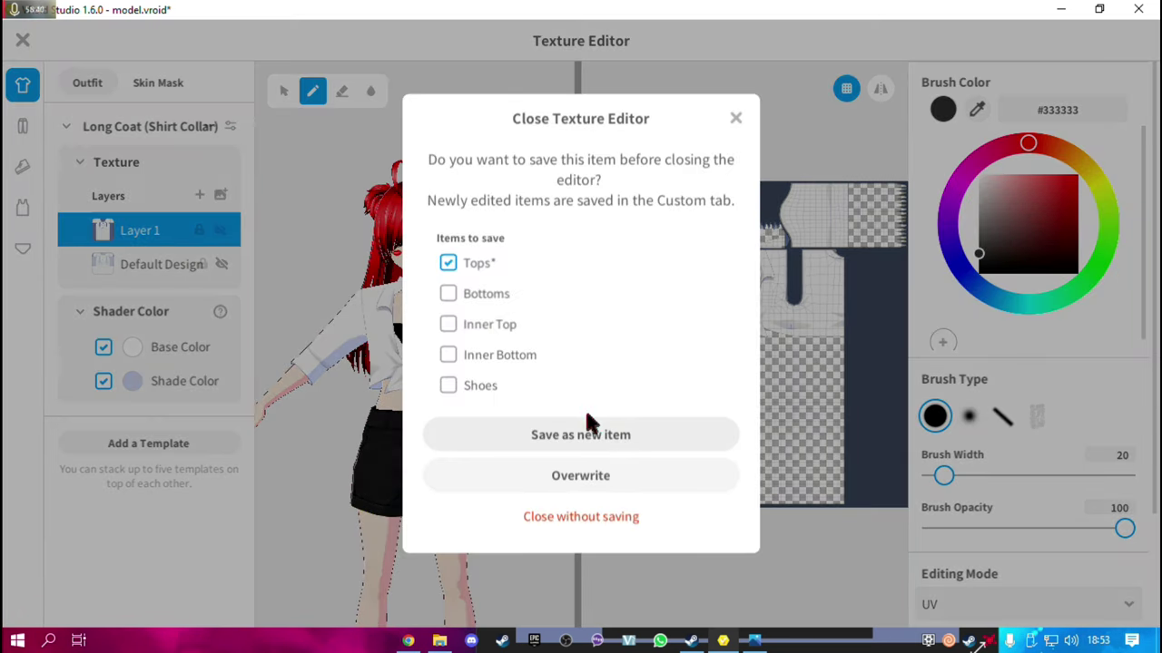
pyautogui.click(599, 435)
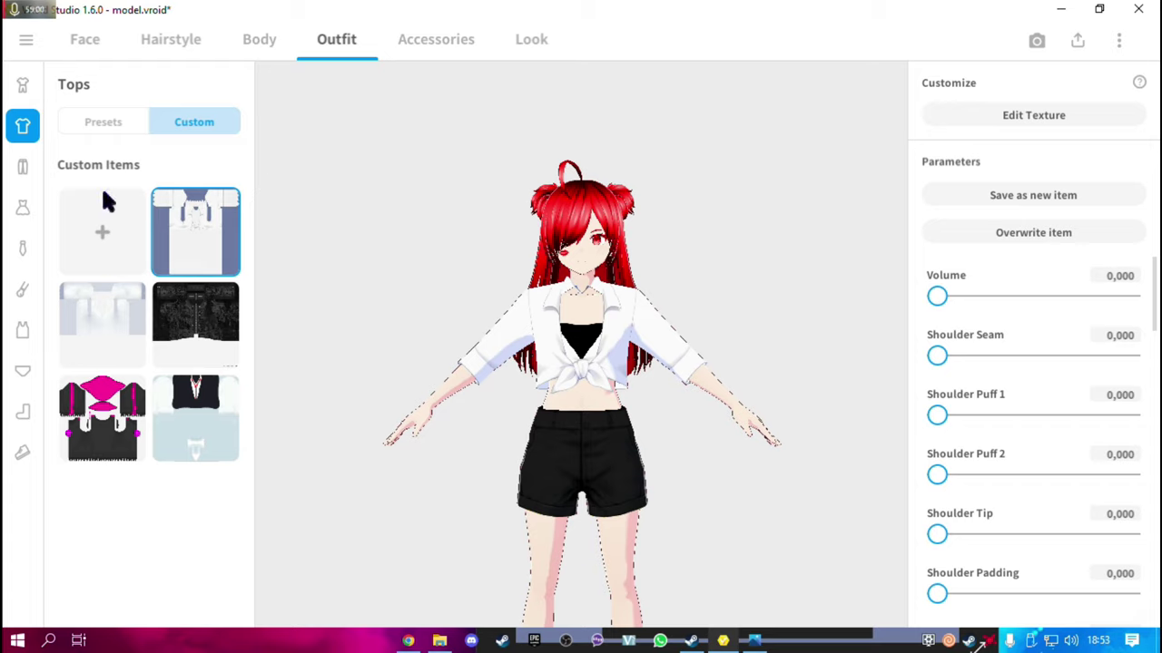
# Extract Eccentric_Overskirt_Pack.zip into Downloads and open the extracted folder
pyautogui.click(447, 639)
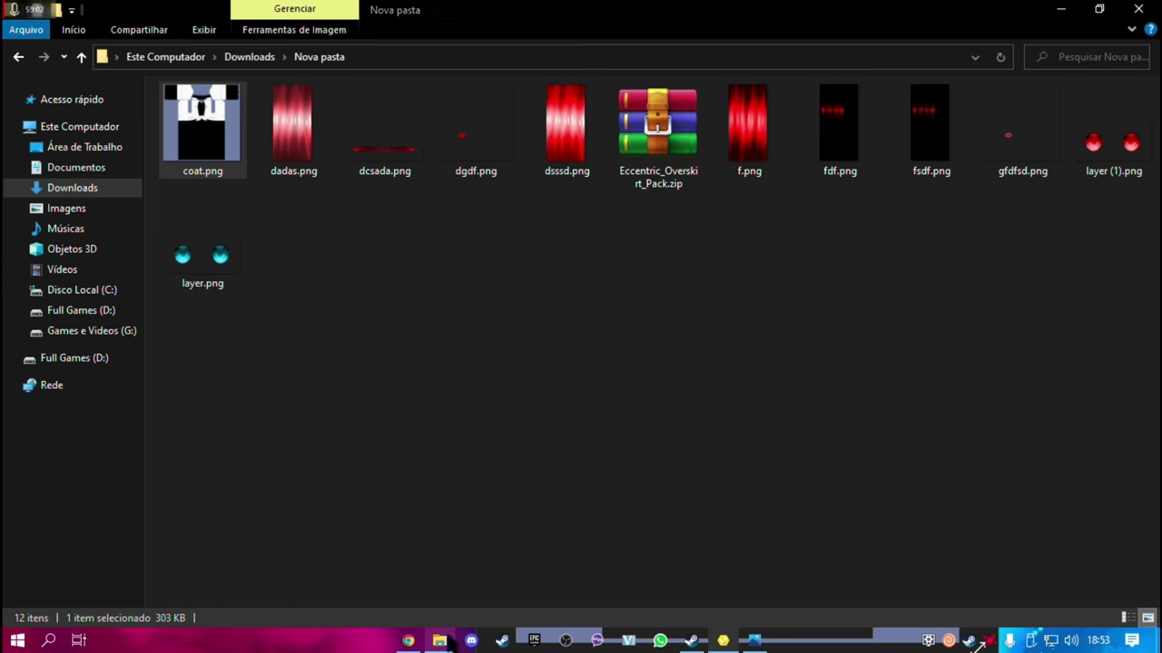
pyautogui.click(642, 170)
pyautogui.doubleClick(664, 186)
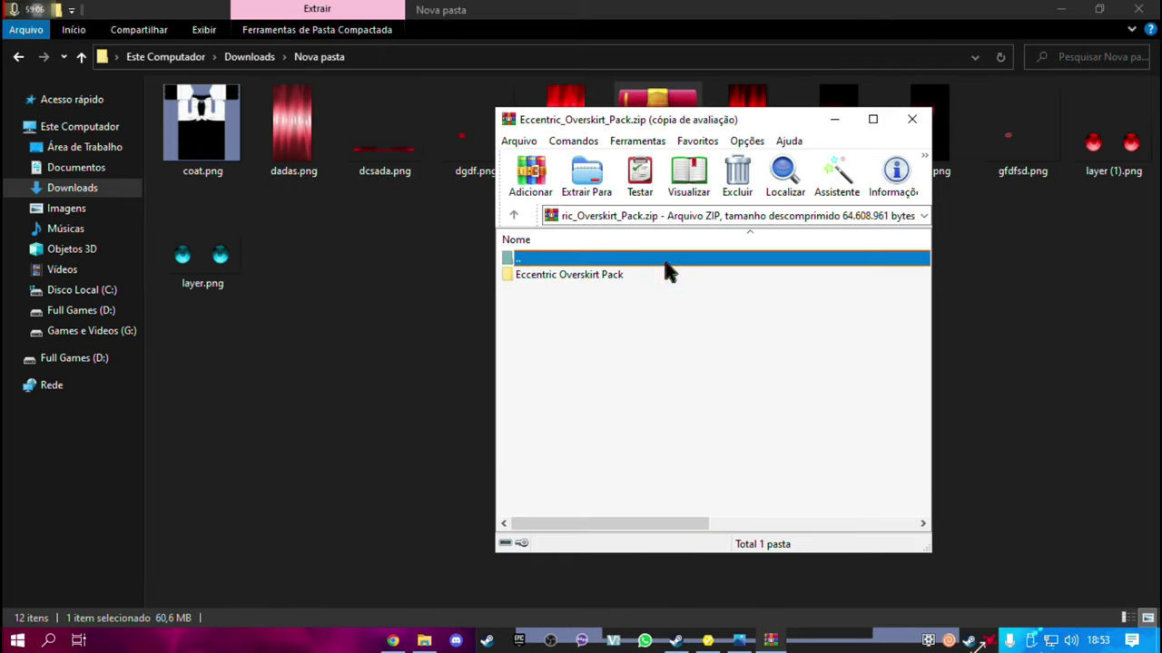
pyautogui.moveTo(665, 273); pyautogui.dragTo(363, 409)
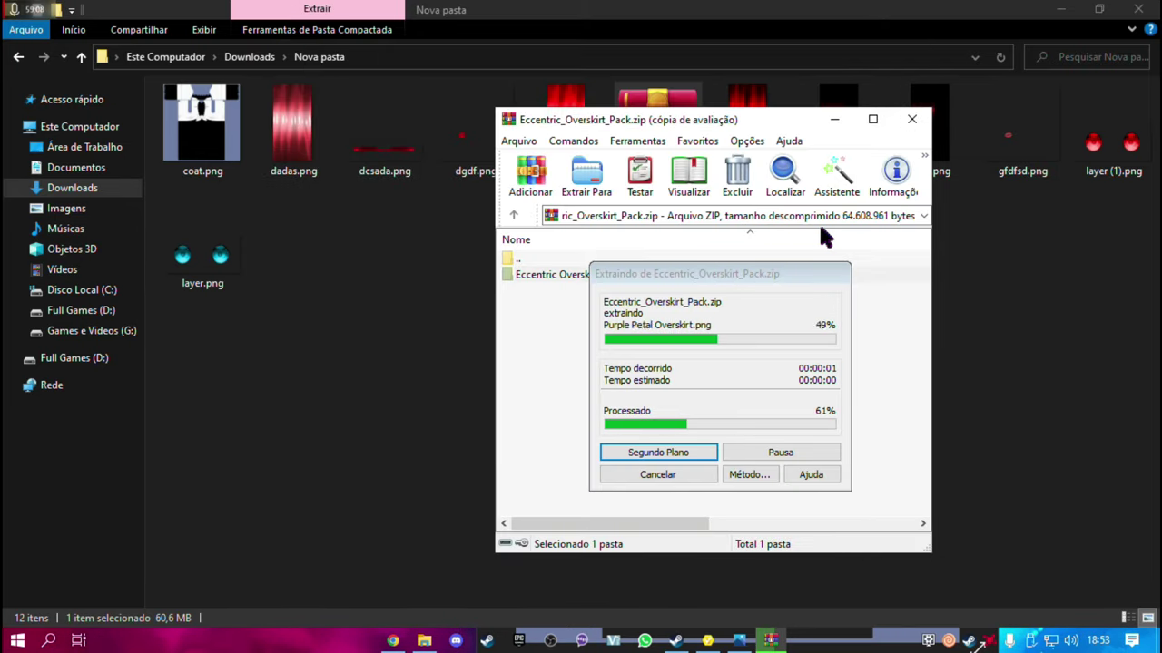
pyautogui.click(911, 119)
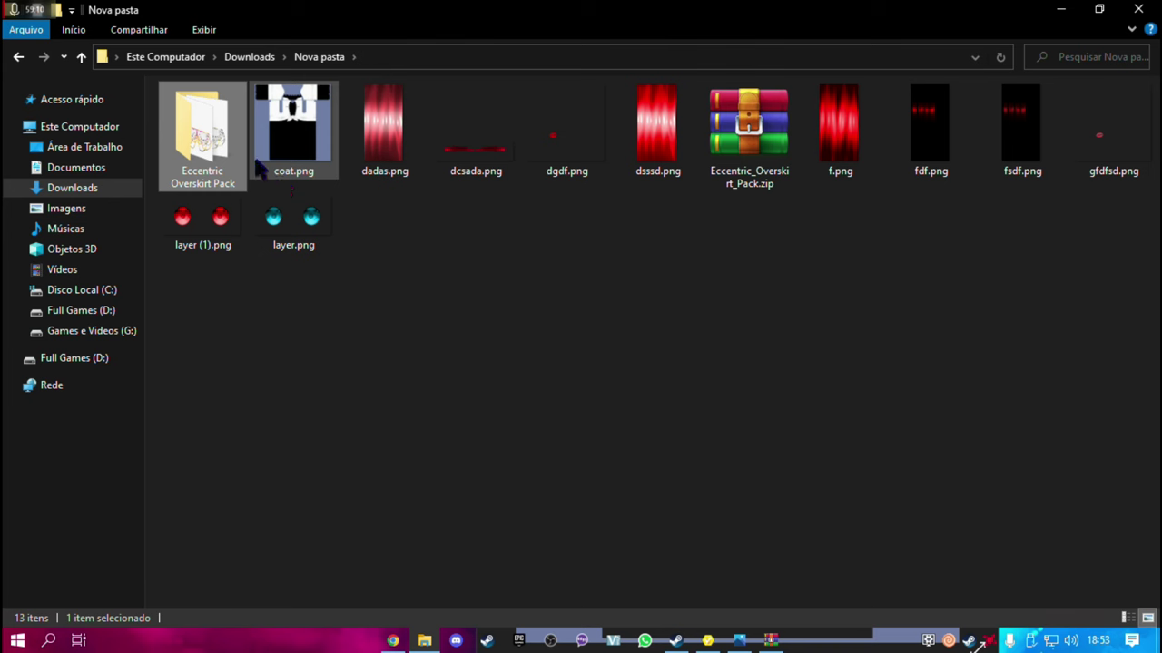
pyautogui.doubleClick(203, 136)
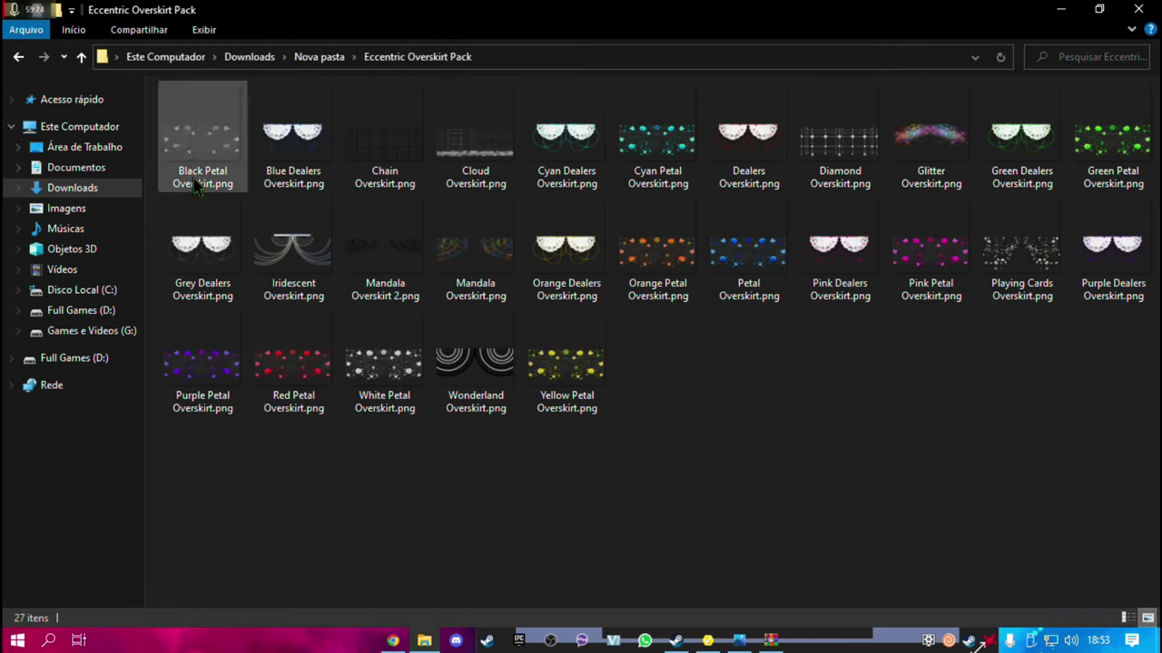
# Display the overskirt textures as extra-large icons
pyautogui.rightClick(694, 359)
pyautogui.moveTo(744, 107)
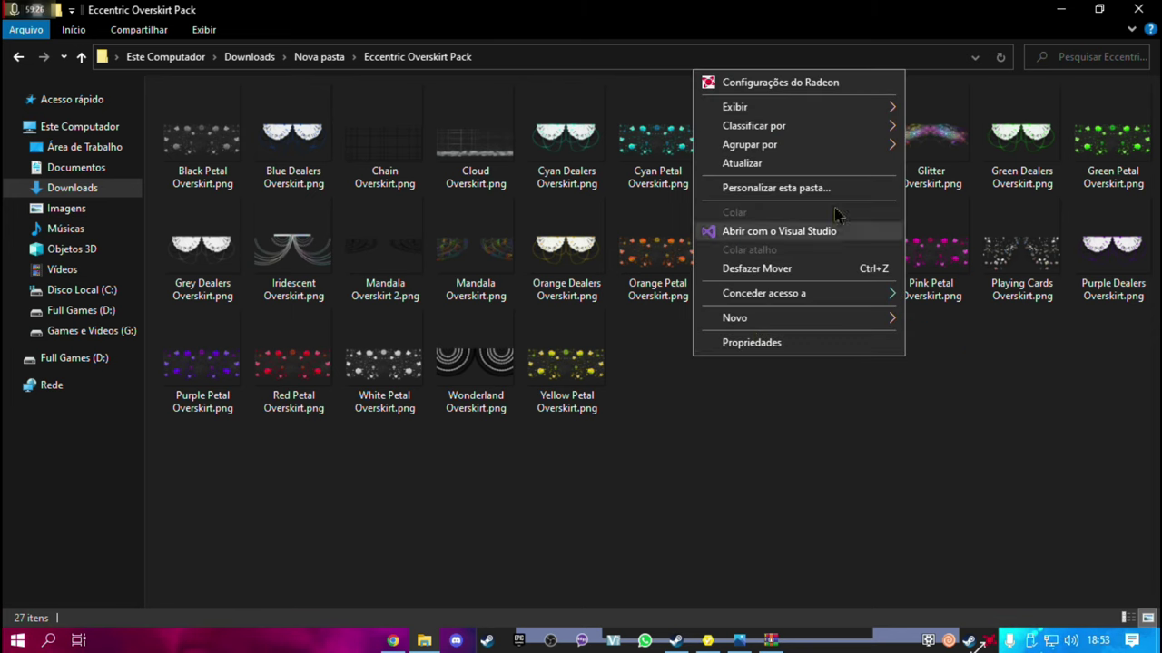
pyautogui.click(962, 109)
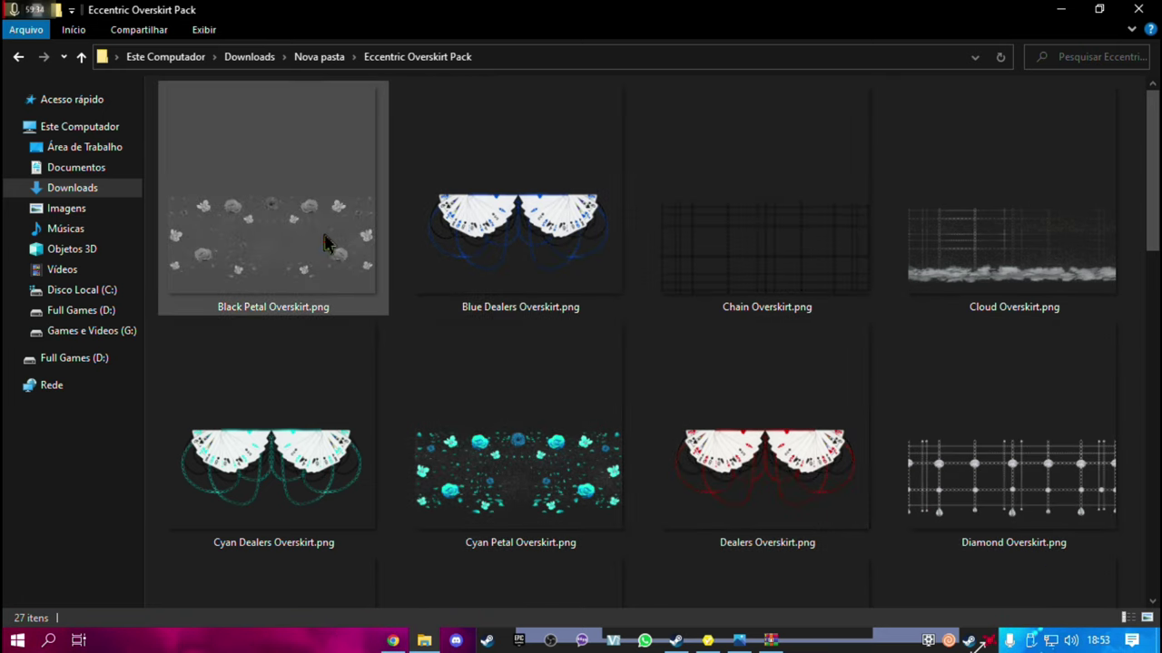
pyautogui.click(393, 640)
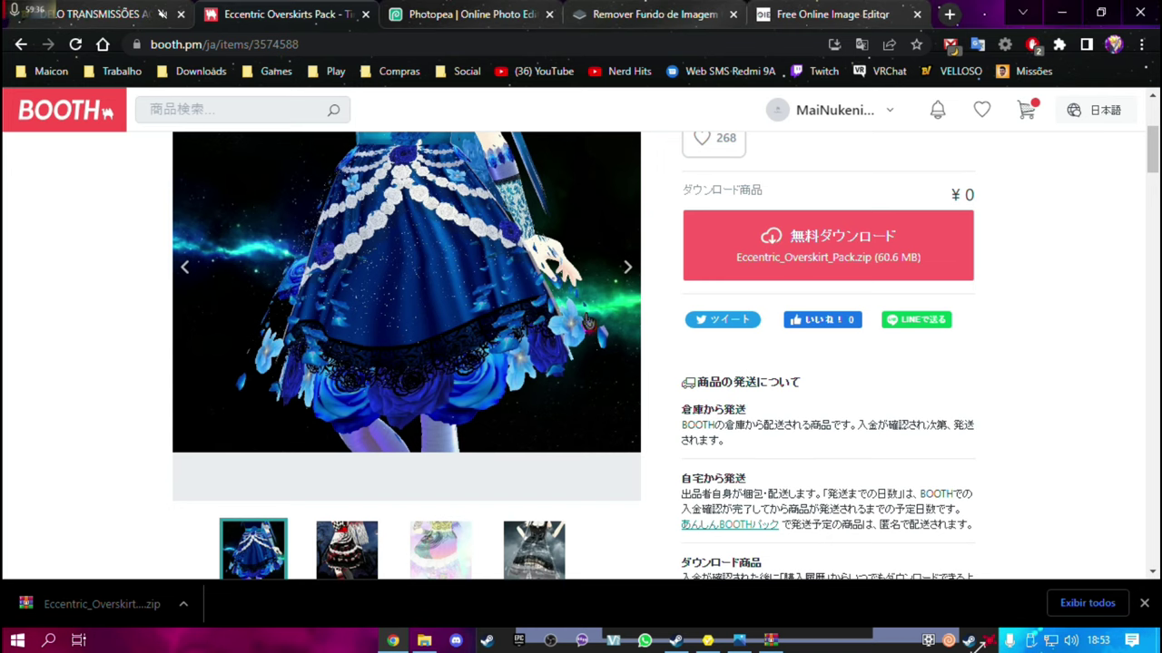
# Browse the Eccentric Overskirts Pack page, viewing the second and fourth preview images
pyautogui.scroll(-1, 626, 380)
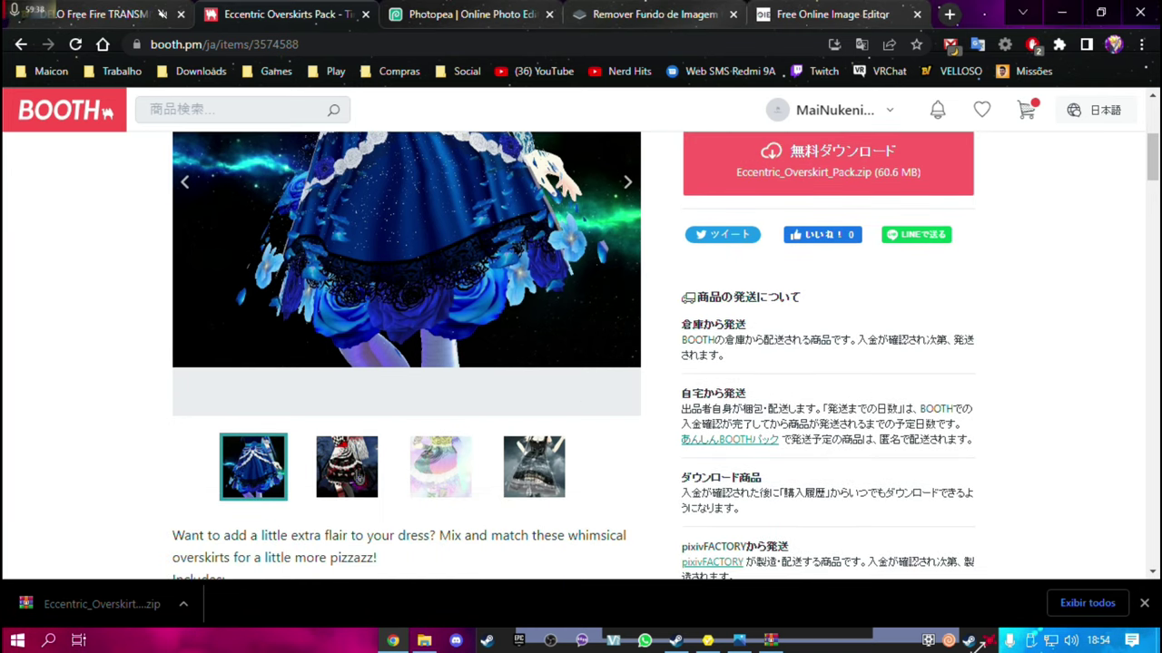
pyautogui.scroll(2, 435, 368)
pyautogui.scroll(1, 445, 374)
pyautogui.scroll(1, 455, 384)
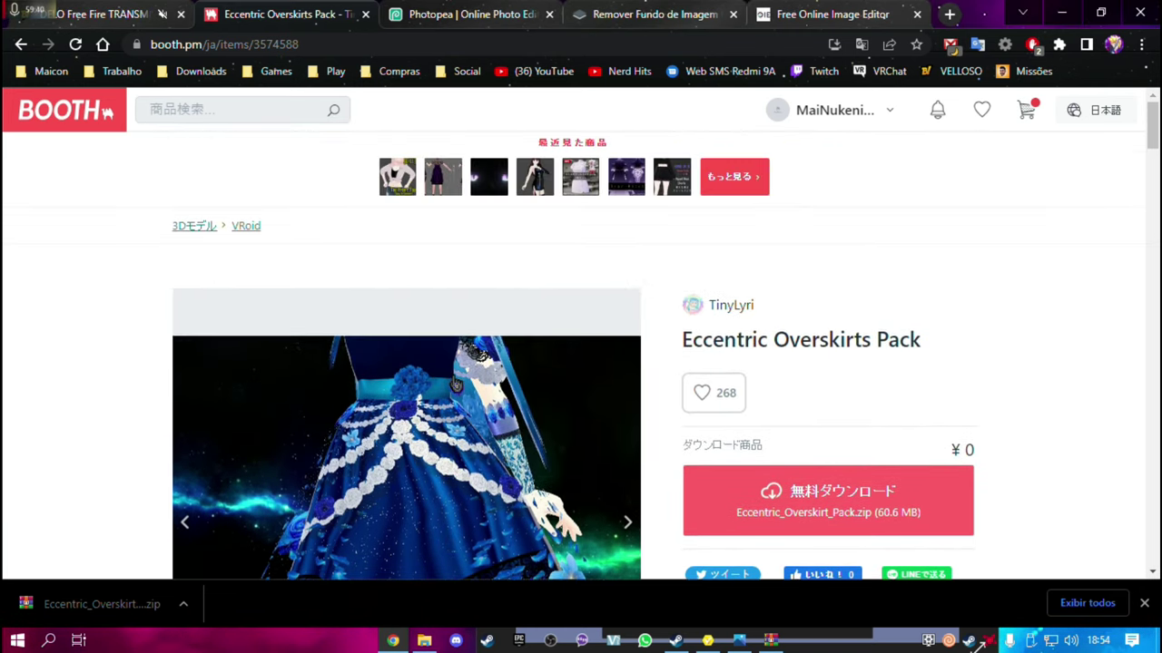
pyautogui.scroll(-1, 455, 384)
pyautogui.scroll(-2, 452, 384)
pyautogui.scroll(-2, 456, 388)
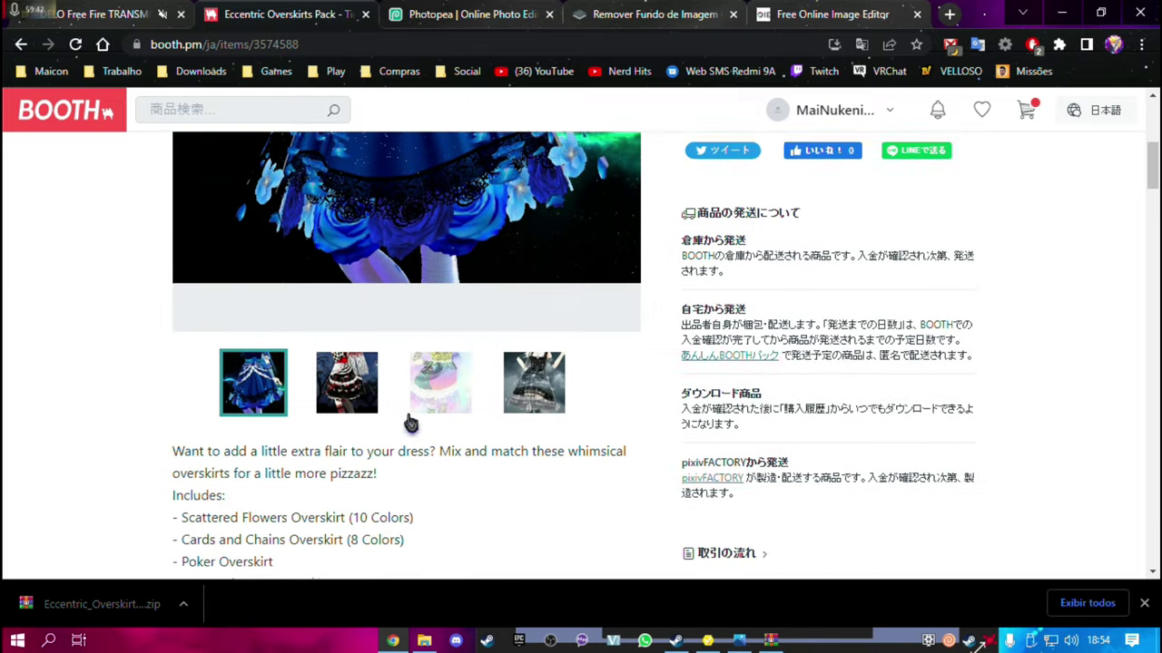
pyautogui.click(361, 400)
pyautogui.scroll(2, 563, 463)
pyautogui.scroll(-1, 608, 497)
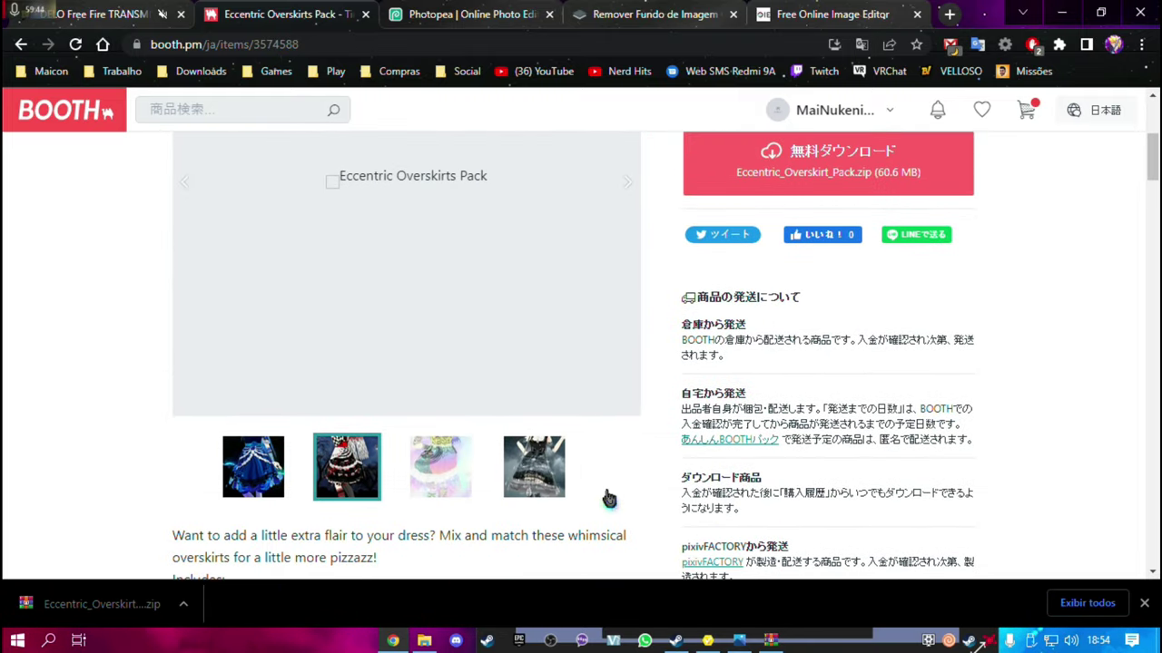
pyautogui.scroll(1, 609, 497)
pyautogui.click(536, 549)
# Return to the first blue skirt preview and bring the overskirt archive window back
pyautogui.scroll(1, 460, 208)
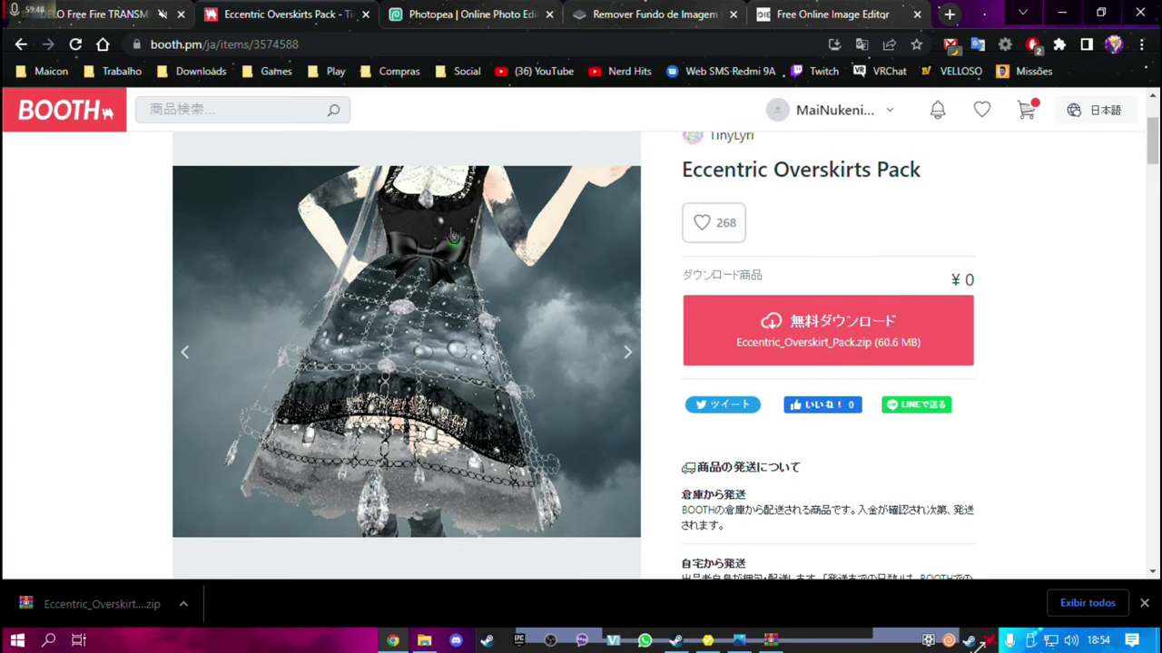
pyautogui.scroll(-3, 443, 245)
pyautogui.click(254, 470)
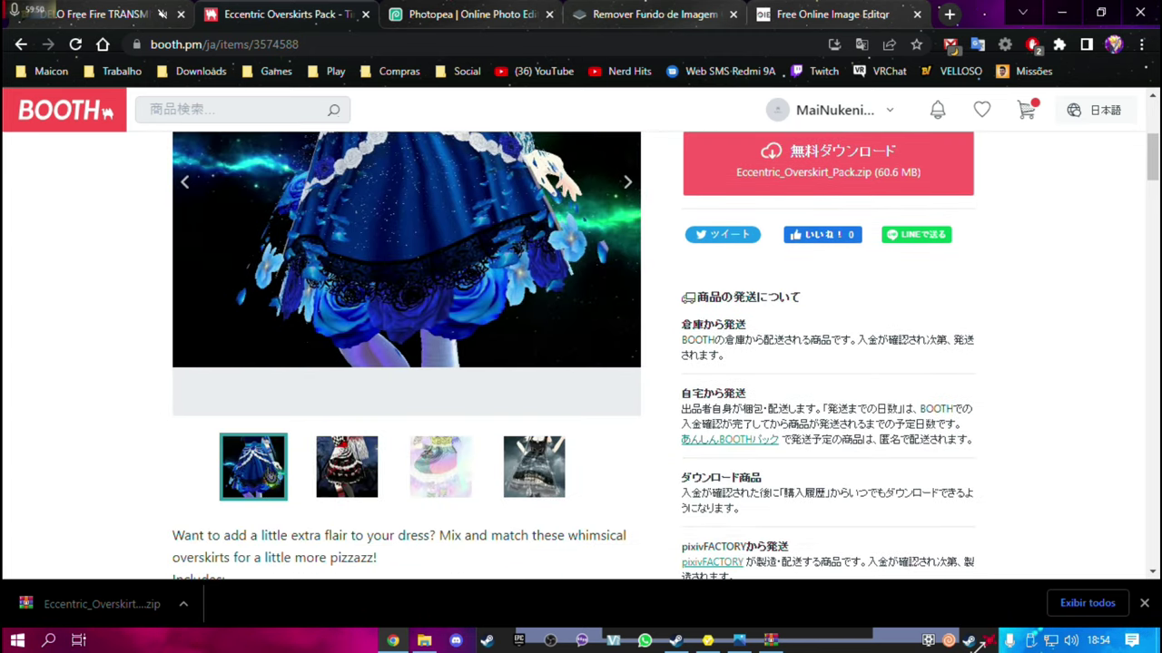
pyautogui.scroll(1, 324, 384)
pyautogui.scroll(1, 386, 374)
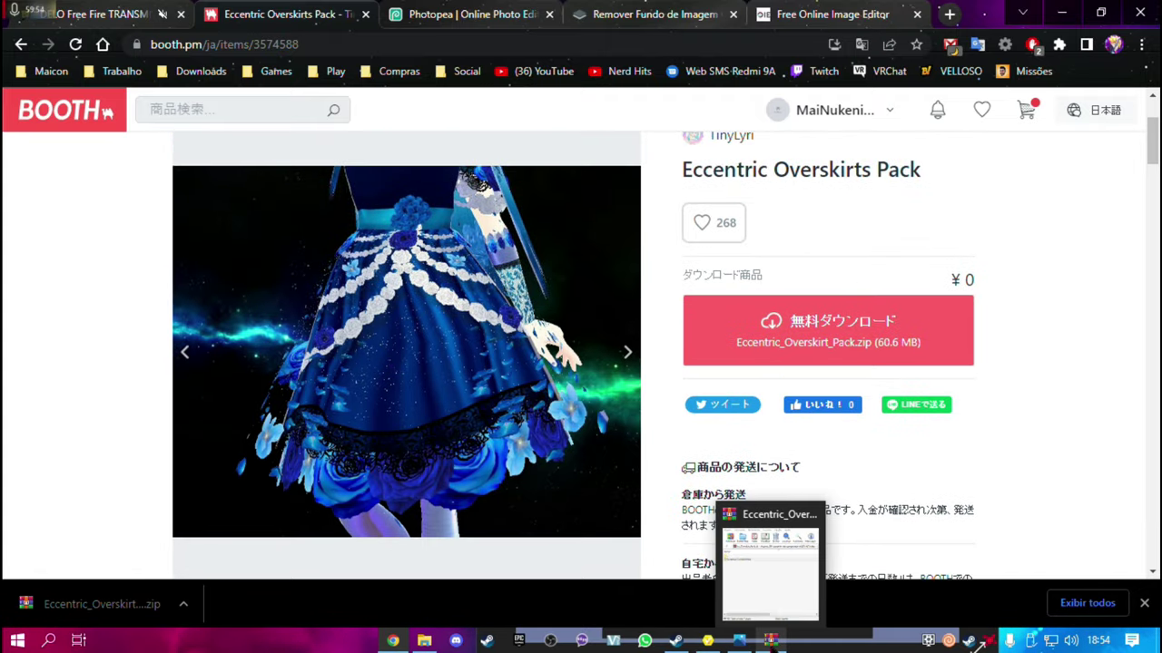
pyautogui.click(770, 641)
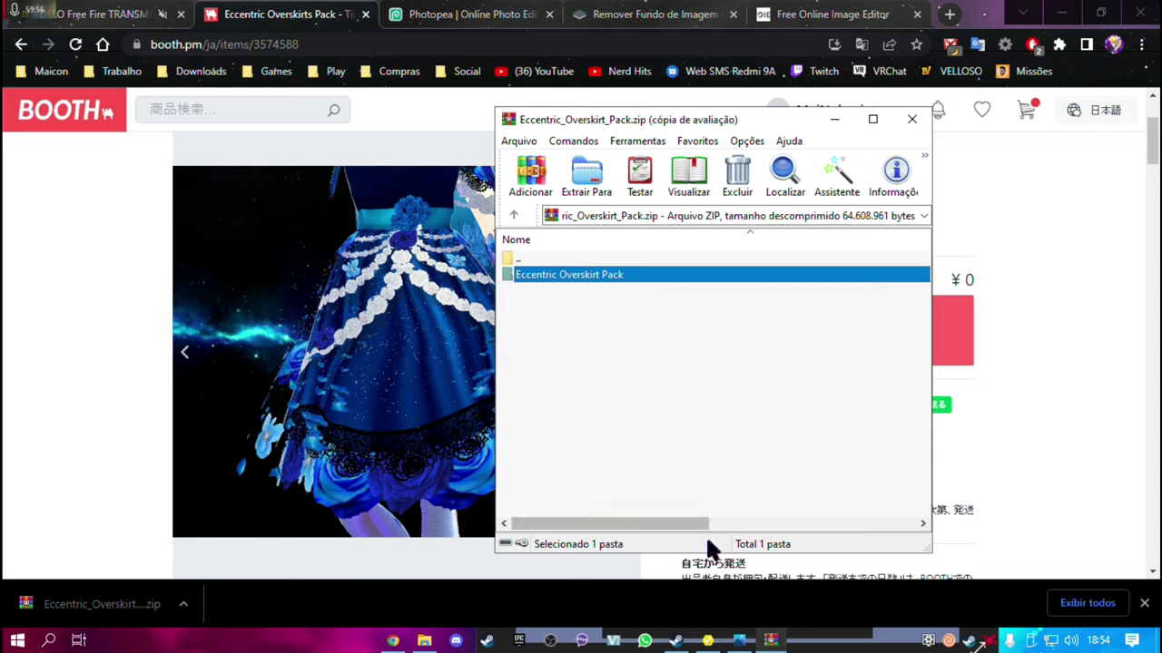
# Back in VRoid Studio, browse the preset dresses in the Outfit sidebar
pyautogui.click(739, 641)
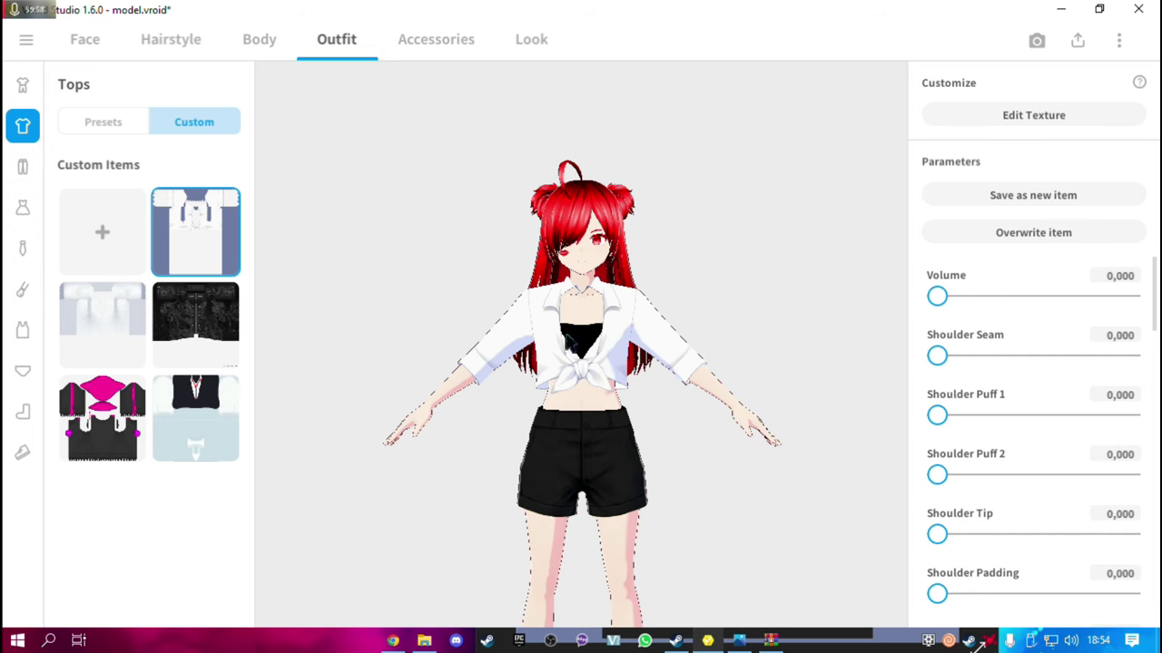
pyautogui.click(18, 204)
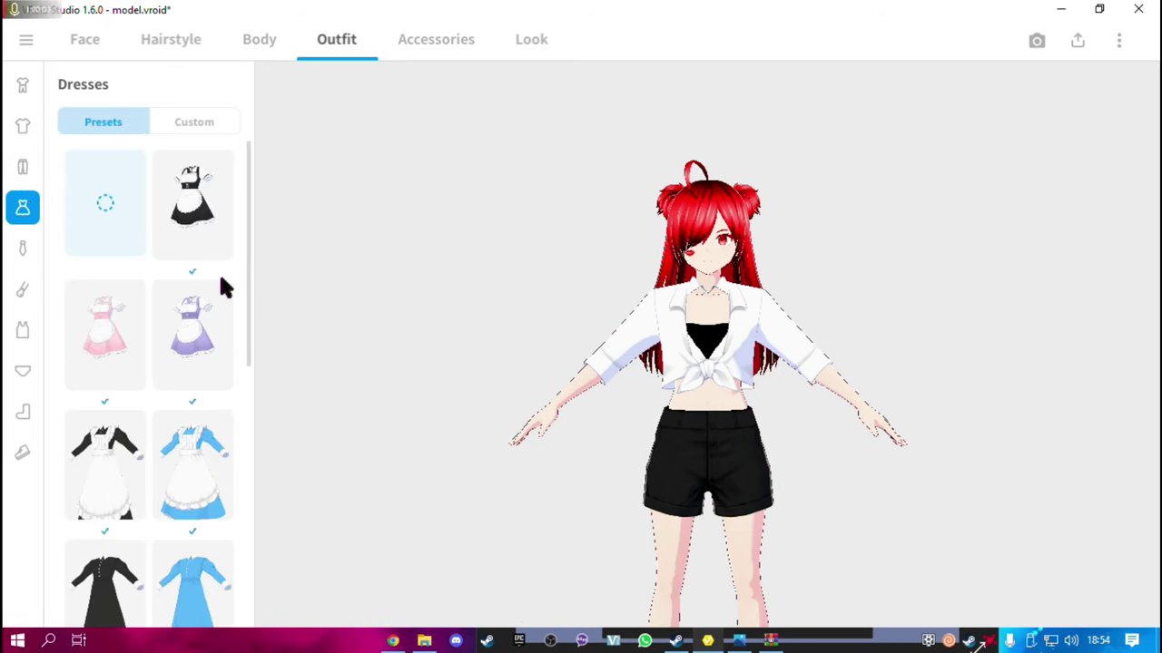
pyautogui.scroll(-3, 172, 363)
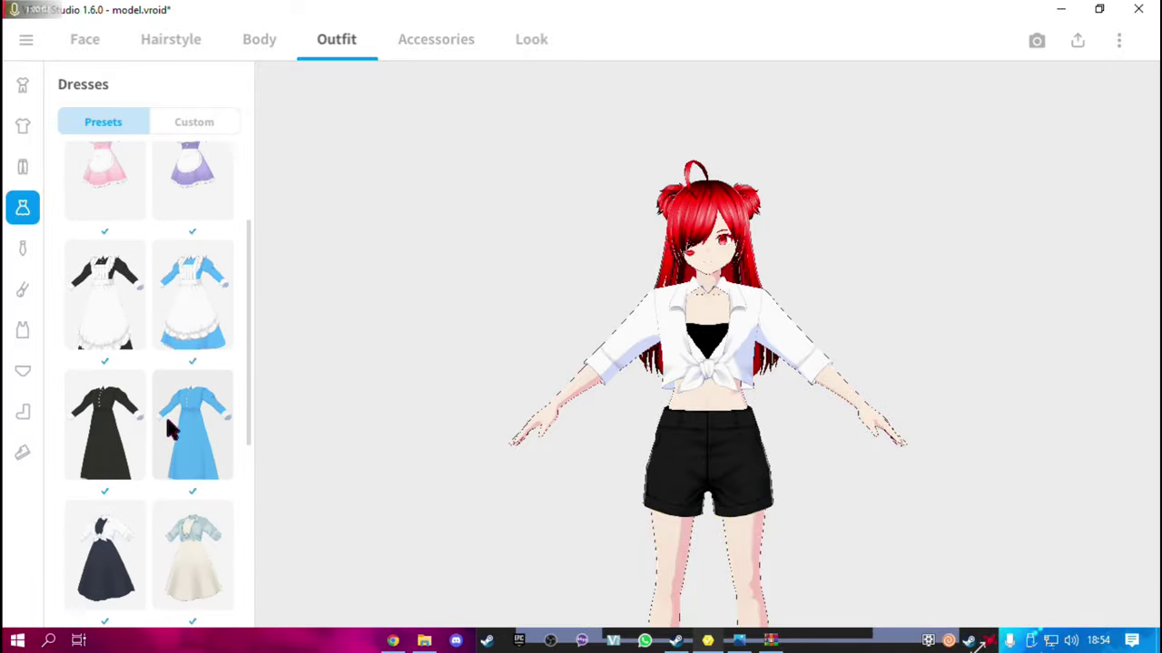
pyautogui.scroll(3, 166, 415)
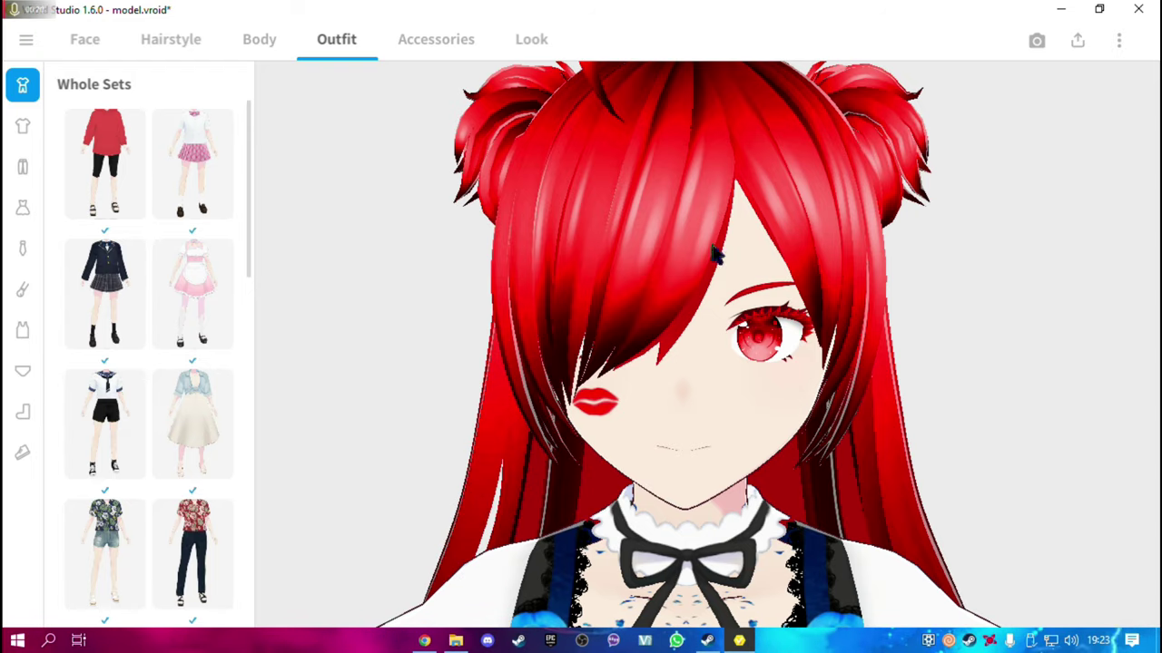
# Zoom out and rotate the avatar to inspect the blue lace-trimmed dress front and back
pyautogui.scroll(-5, 681, 238)
pyautogui.scroll(-2, 753, 335)
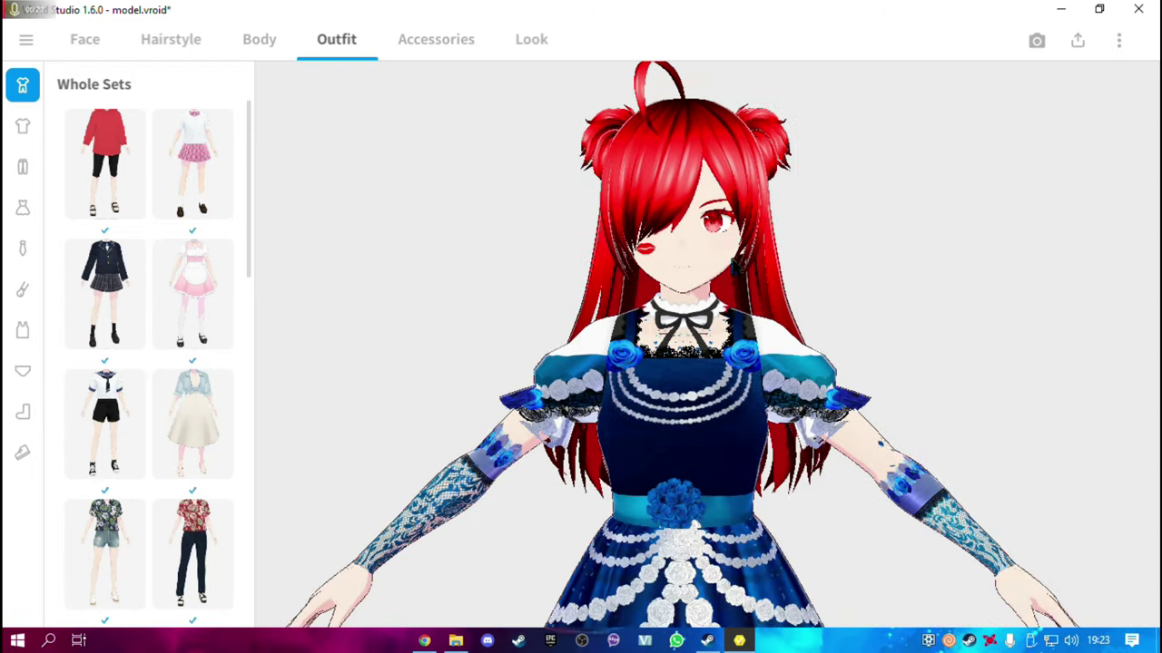
pyautogui.scroll(3, 744, 363)
pyautogui.scroll(-3, 744, 363)
pyautogui.scroll(-2, 744, 363)
pyautogui.scroll(-1, 745, 363)
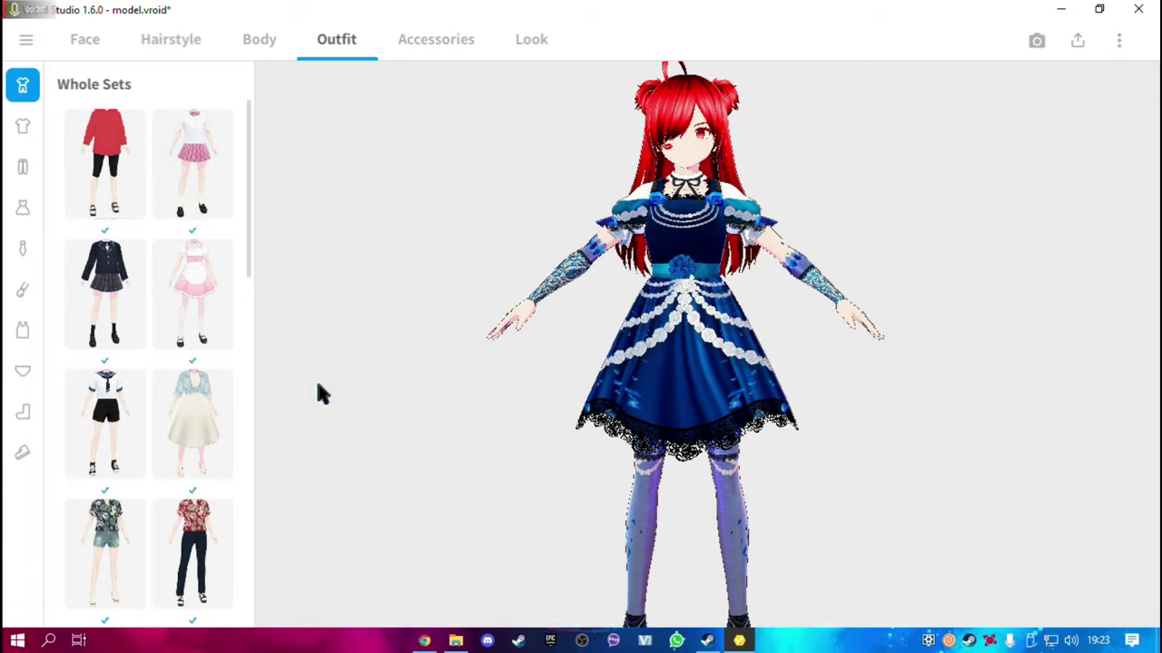
pyautogui.moveTo(964, 287); pyautogui.dragTo(608, 313)
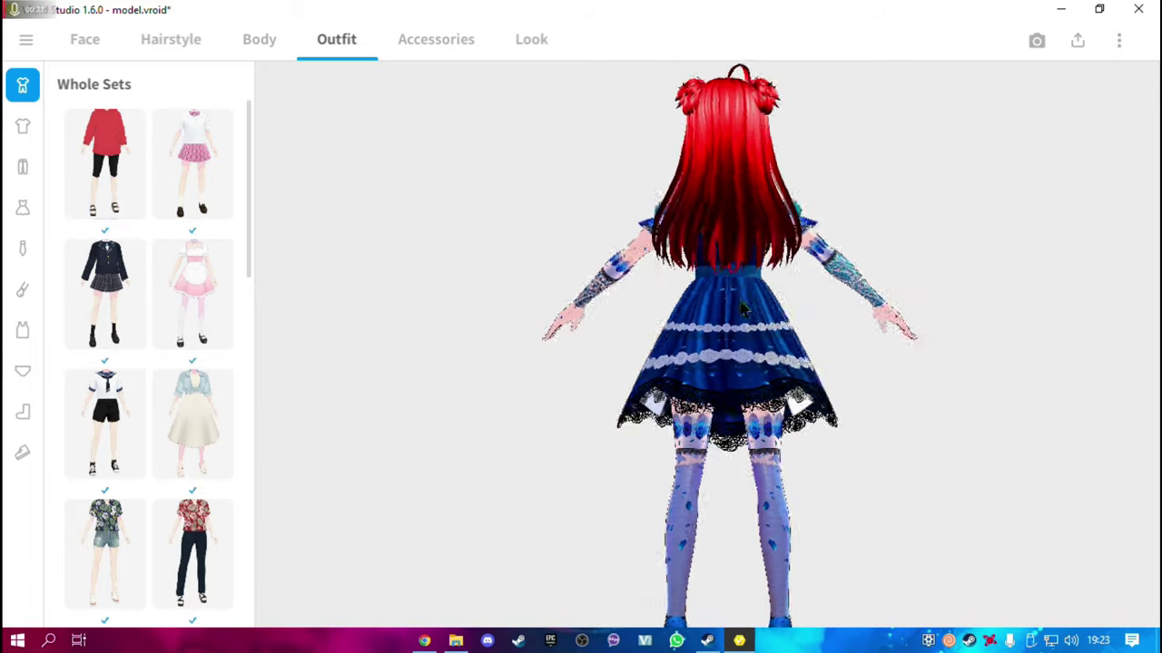
# Maximize the Blue Rose folder and show its textures as large icons
pyautogui.click(456, 641)
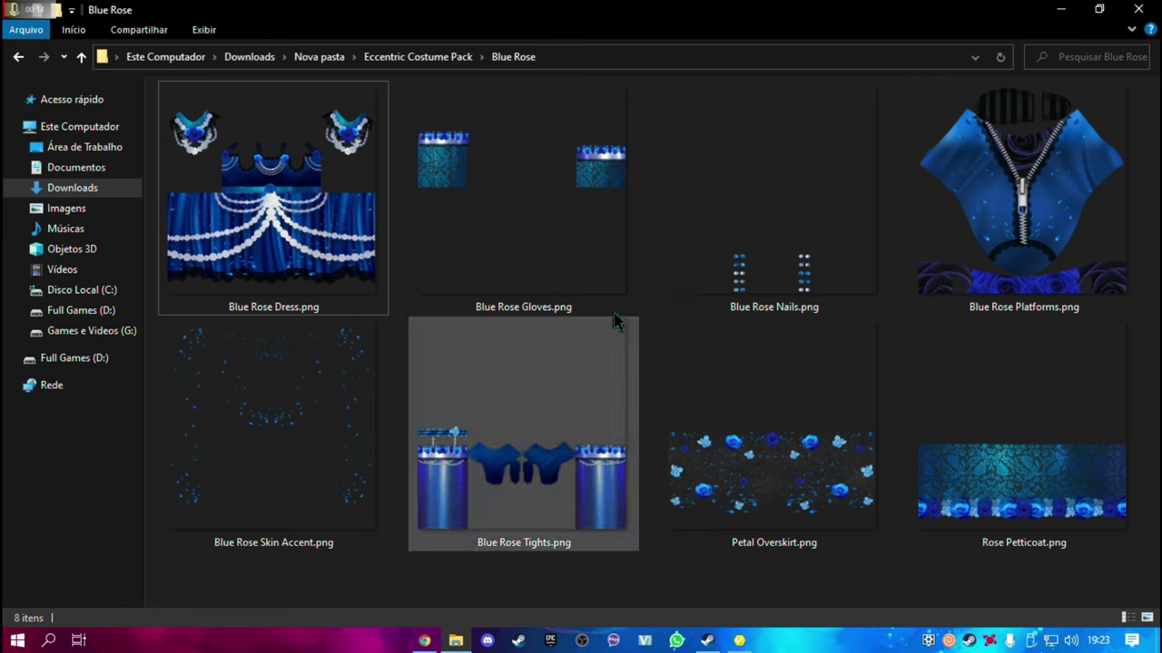
pyautogui.click(1099, 9)
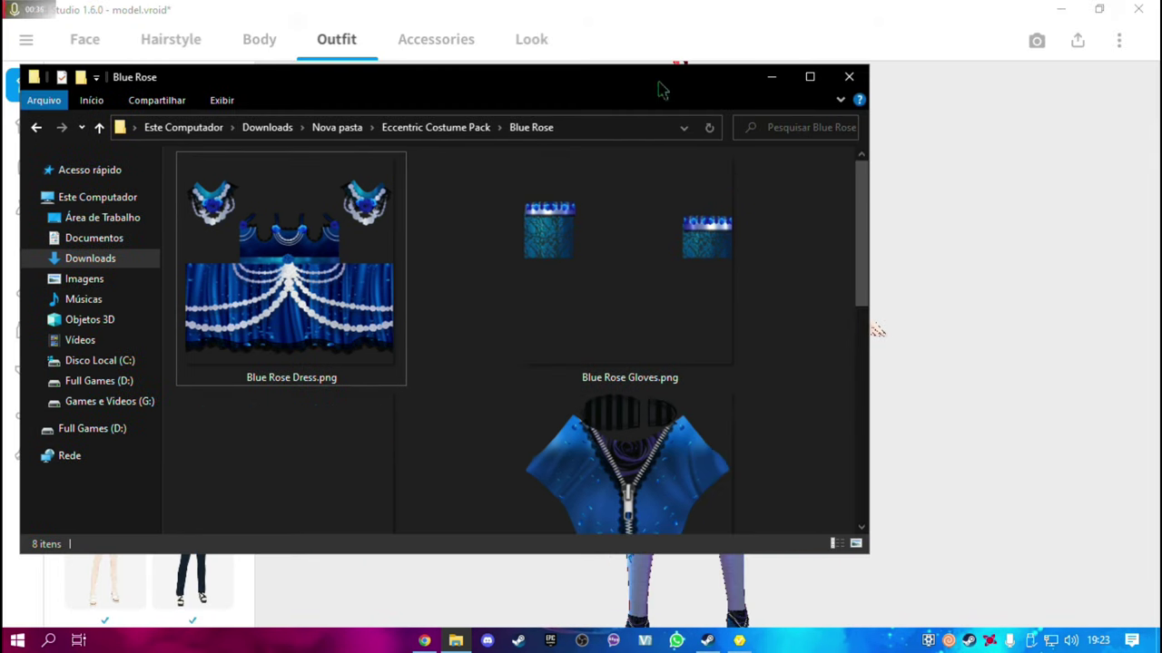
pyautogui.click(810, 76)
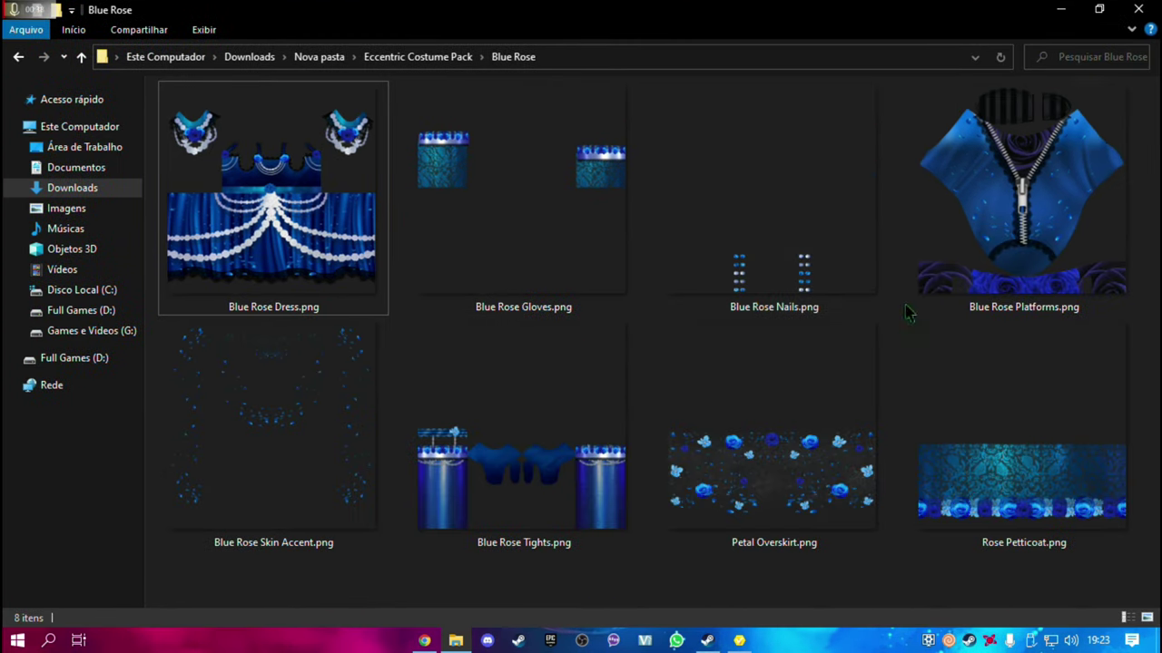
pyautogui.rightClick(668, 601)
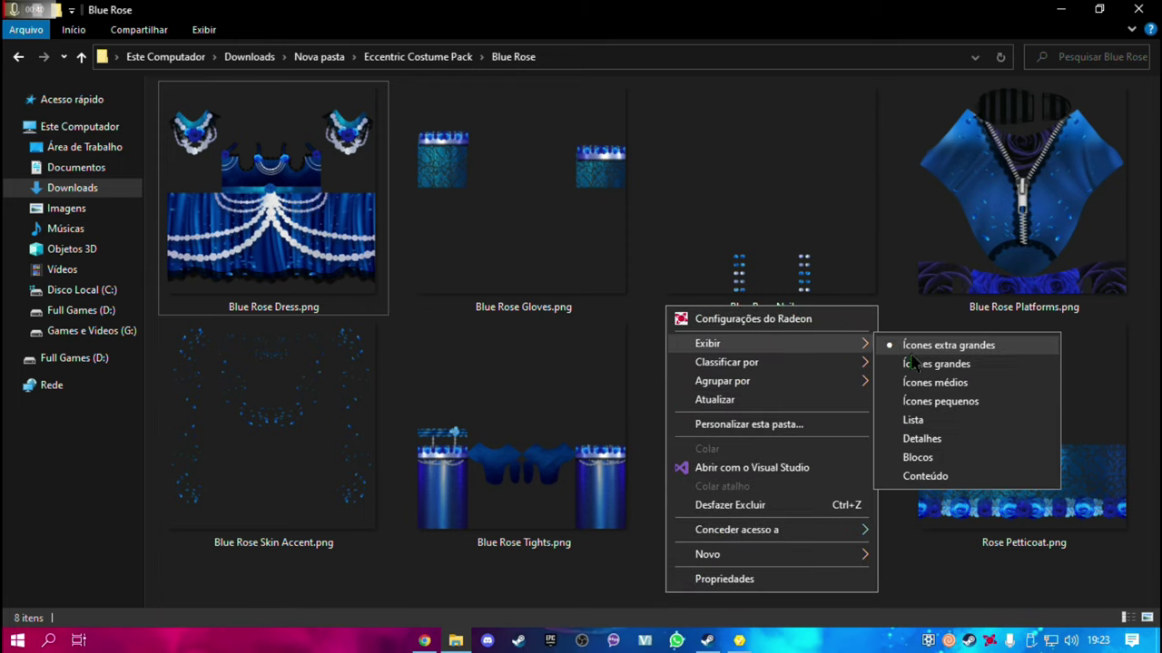
pyautogui.click(926, 365)
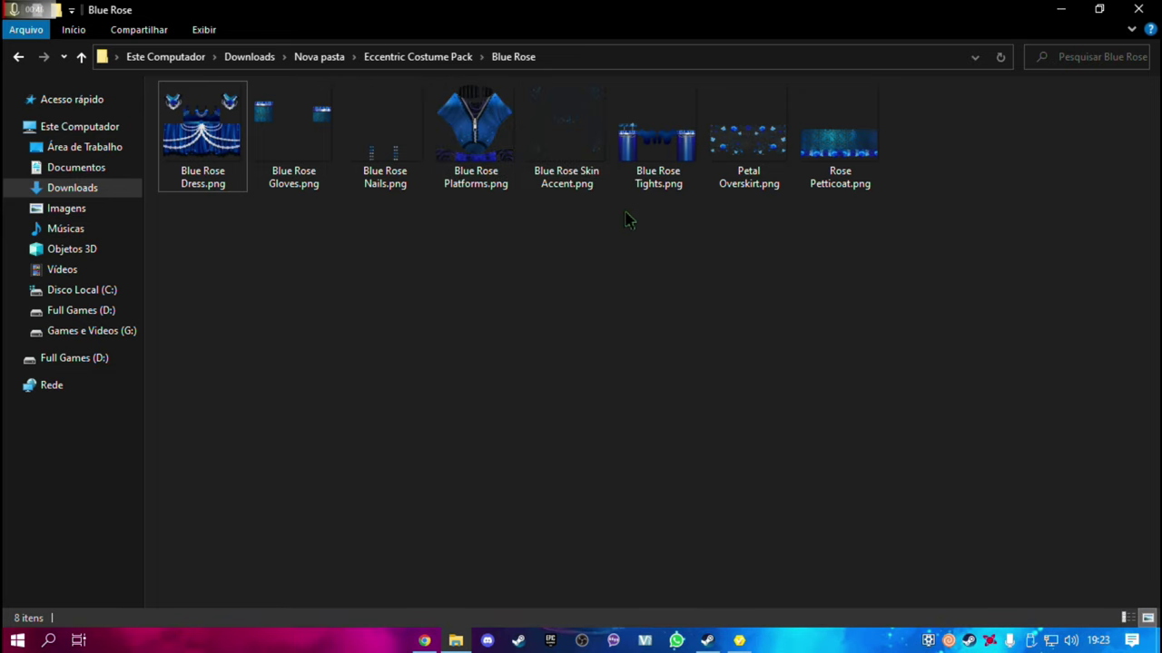
# Select the Petal Overskirt, Rose Petticoat and Blue Rose Nails textures
pyautogui.moveTo(731, 232); pyautogui.dragTo(857, 181)
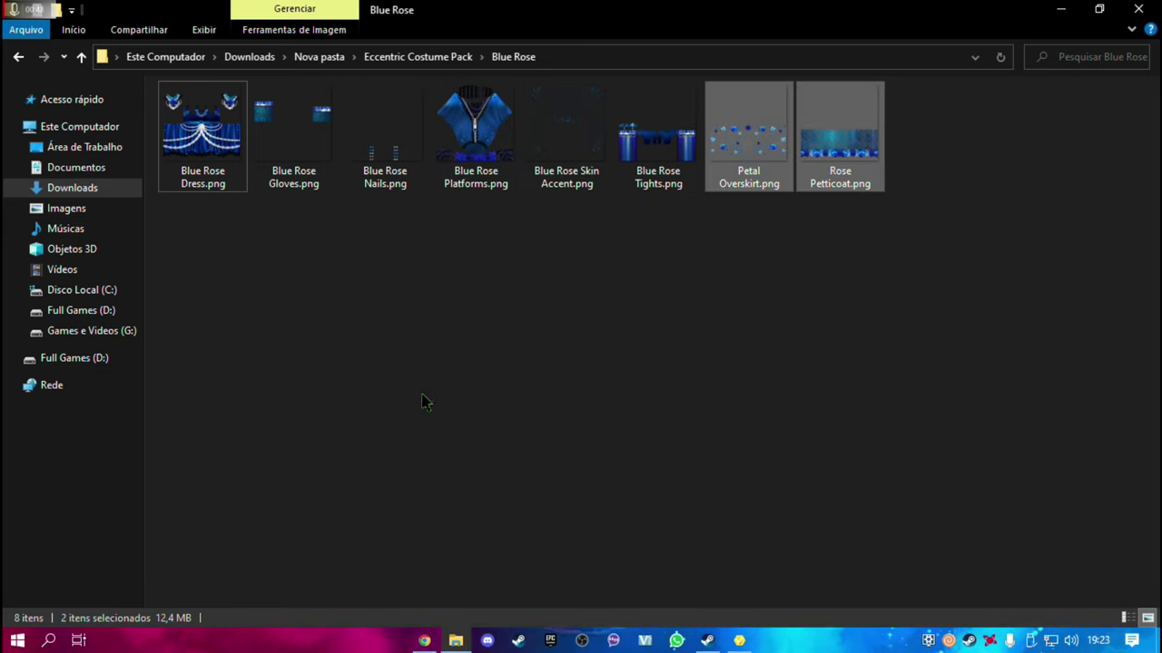
pyautogui.keyDown('ctrl'); pyautogui.click(414, 144); pyautogui.keyUp('ctrl')
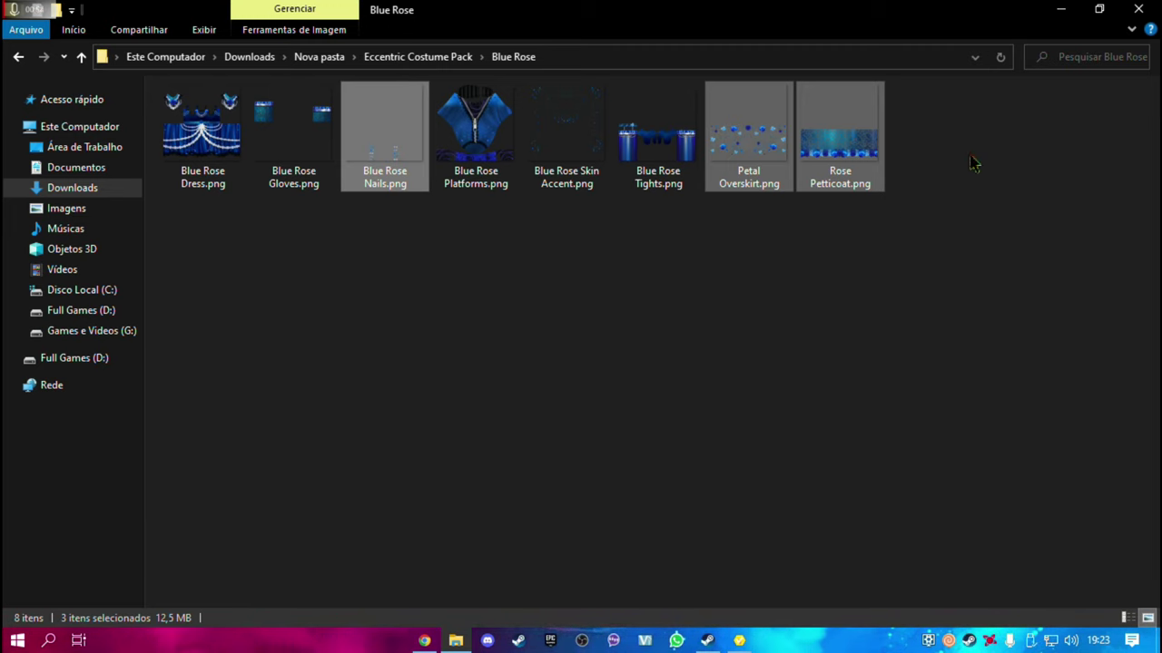
pyautogui.click(1061, 9)
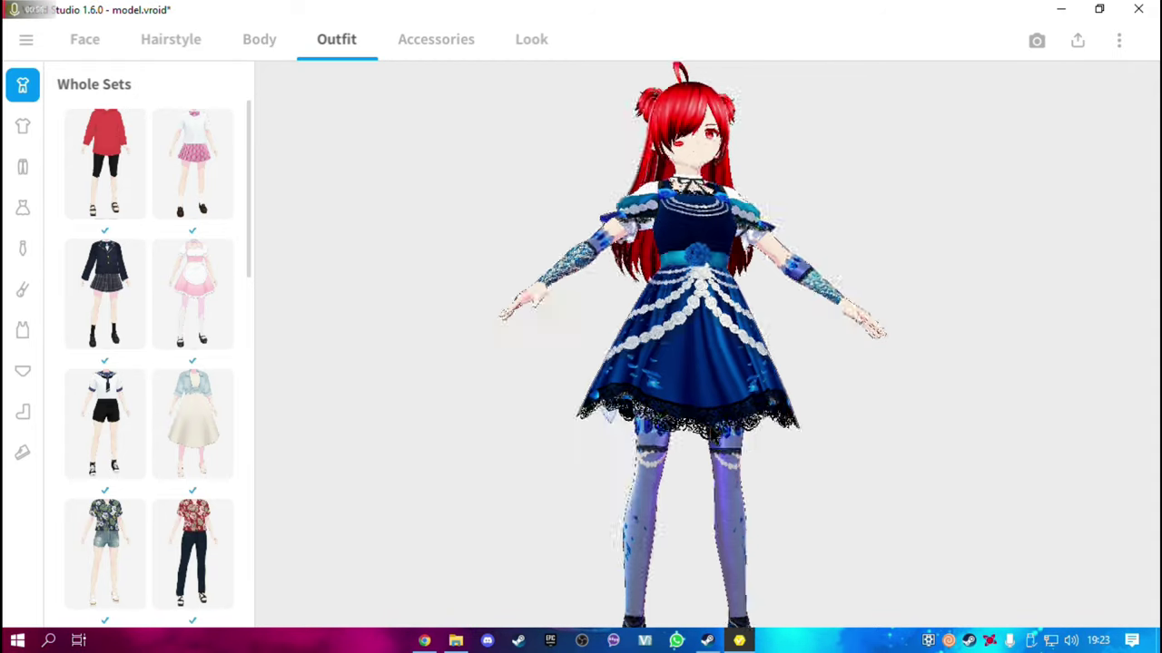
# Orbit the model to inspect it, then show the custom Tops items
pyautogui.moveTo(499, 313)
pyautogui.mouseDown()
pyautogui.moveTo(862, 316)
pyautogui.moveTo(853, 230)
pyautogui.moveTo(750, 415)
pyautogui.moveTo(685, 427)
pyautogui.moveTo(864, 249)
pyautogui.mouseUp()
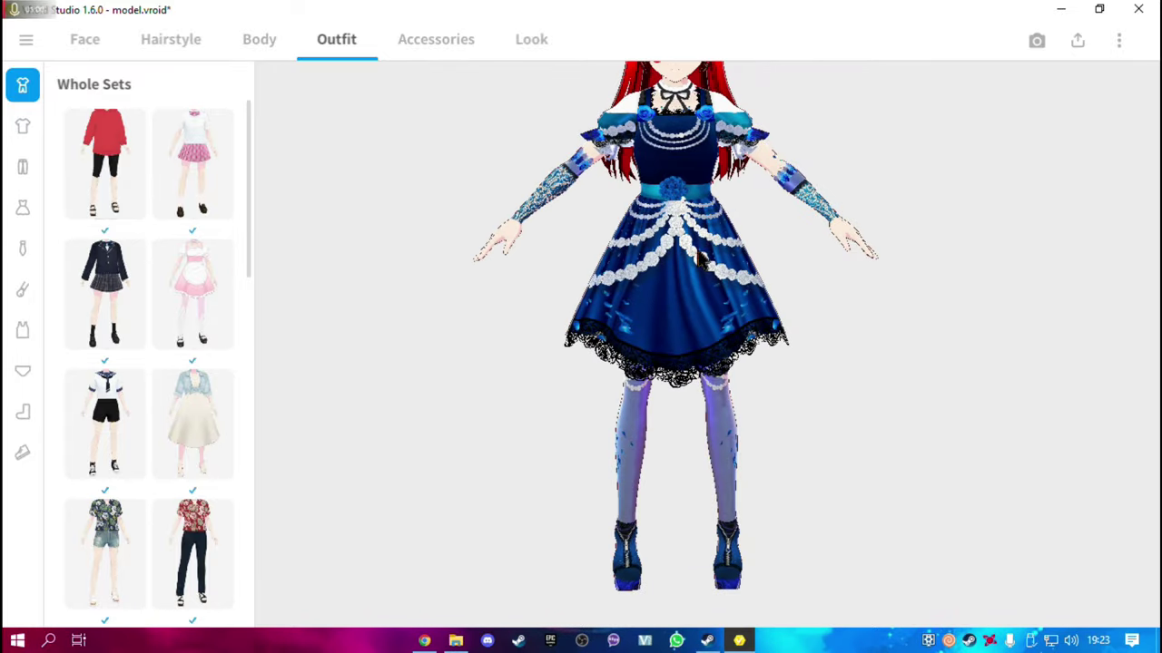
pyautogui.scroll(2, 705, 334)
pyautogui.moveTo(703, 334); pyautogui.dragTo(697, 342)
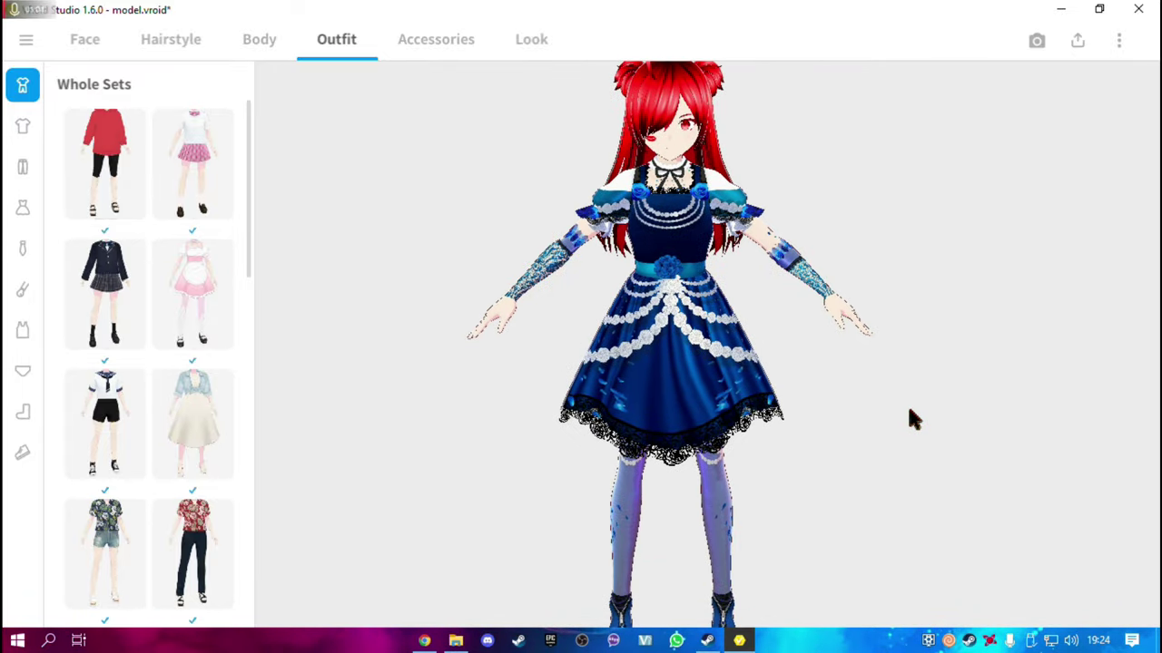
pyautogui.moveTo(792, 276)
pyautogui.mouseDown()
pyautogui.moveTo(789, 309)
pyautogui.moveTo(791, 271)
pyautogui.mouseUp()
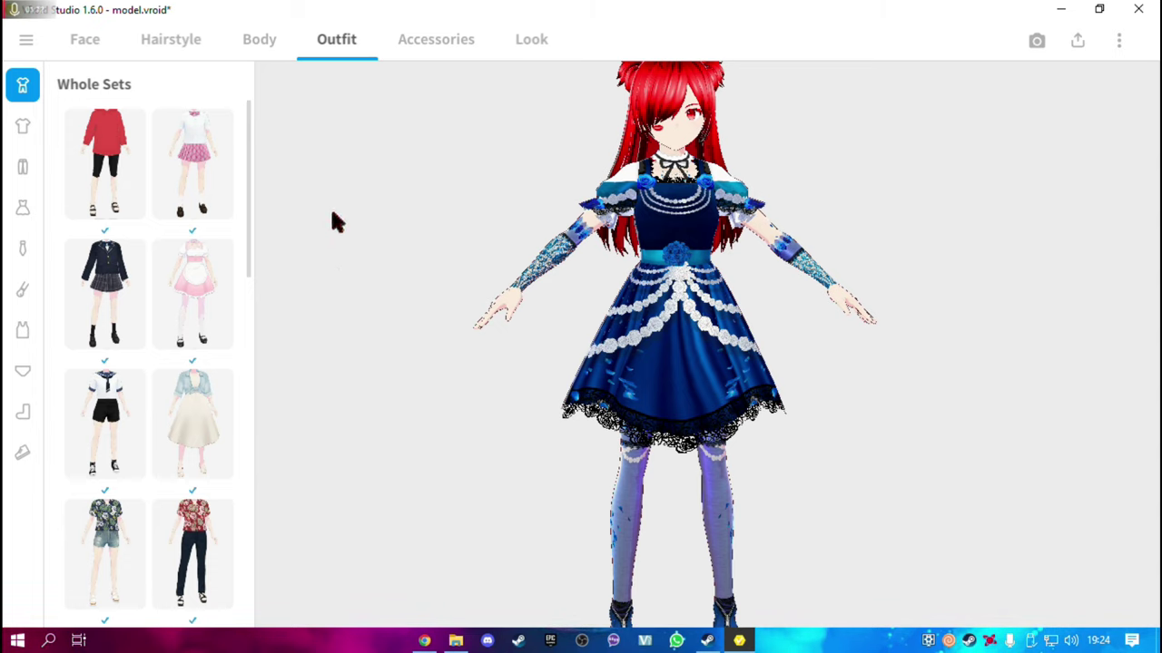
pyautogui.click(23, 125)
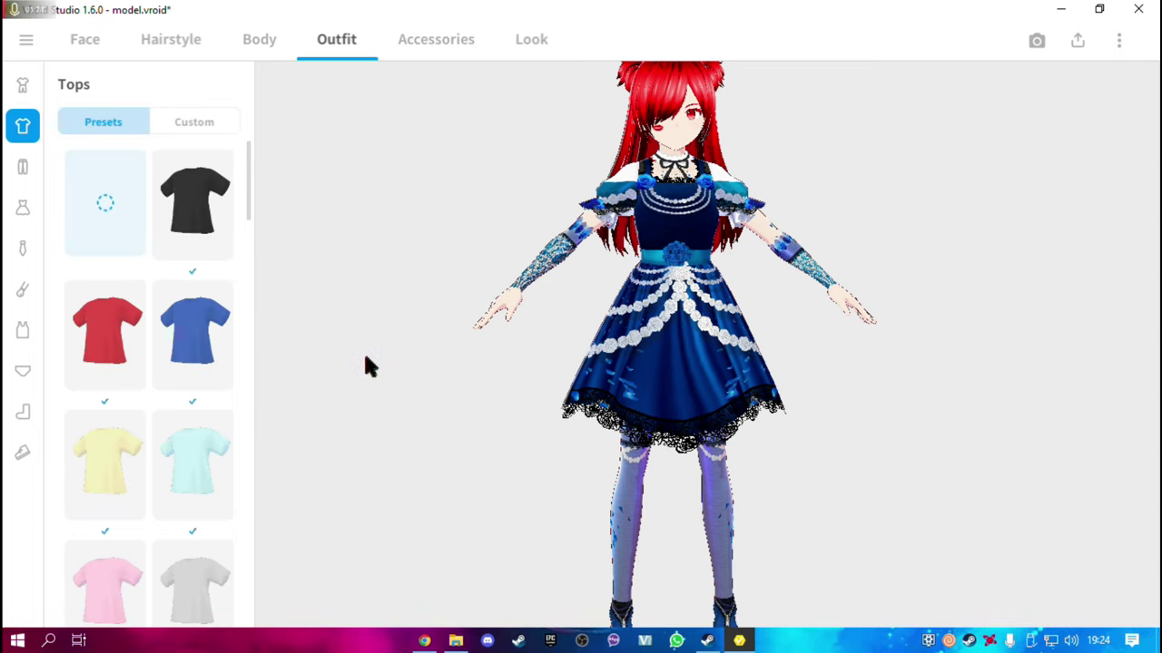
pyautogui.click(176, 124)
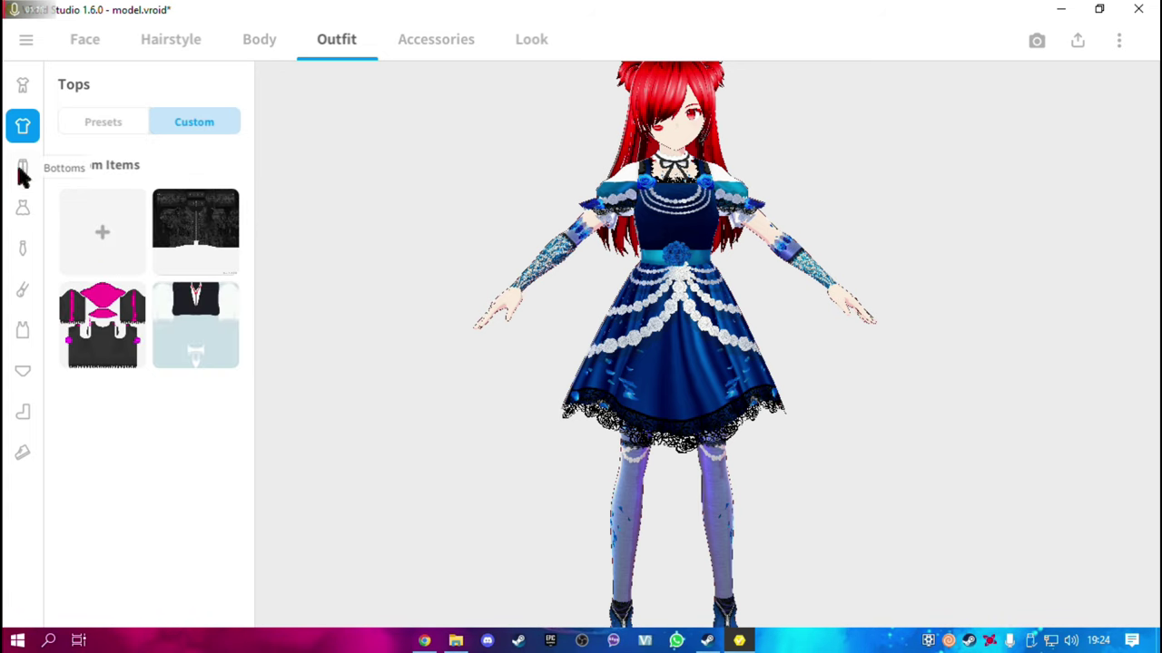
# Open the custom Blue Rose dress and start editing its texture
pyautogui.click(25, 212)
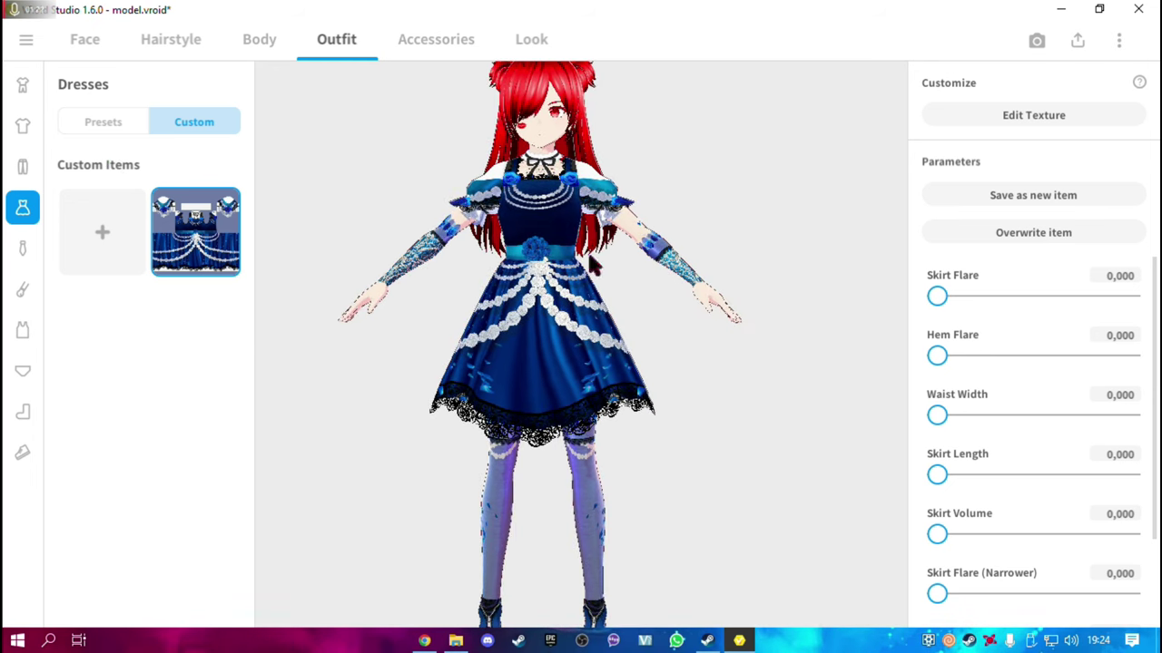
pyautogui.click(102, 122)
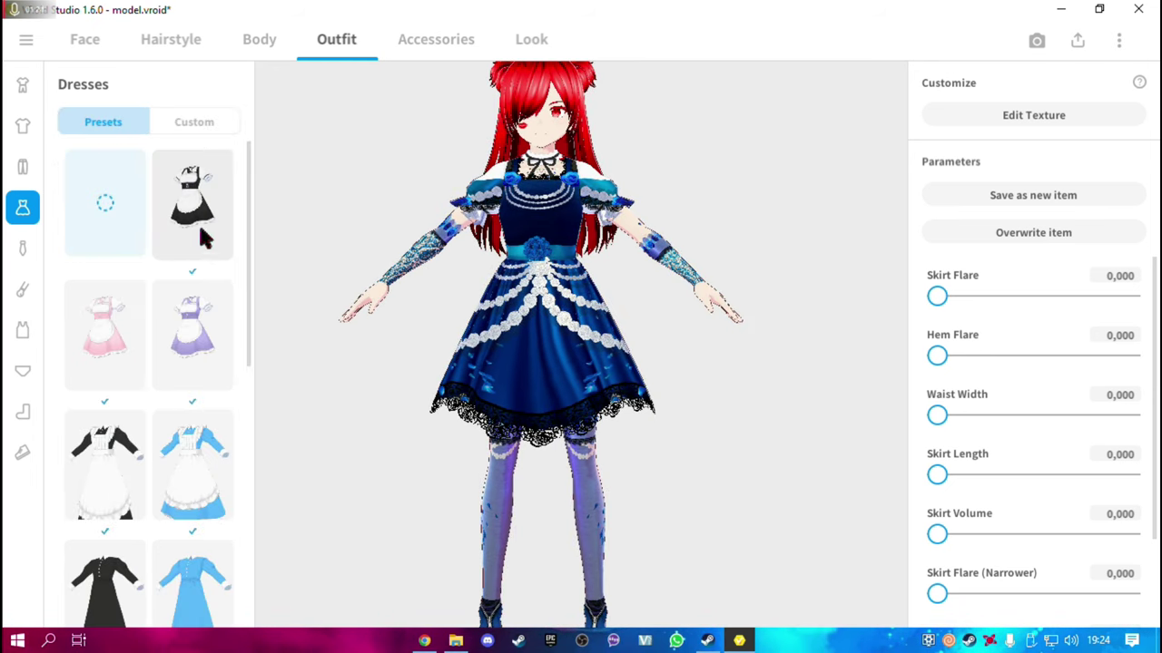
pyautogui.click(177, 127)
pyautogui.click(1001, 106)
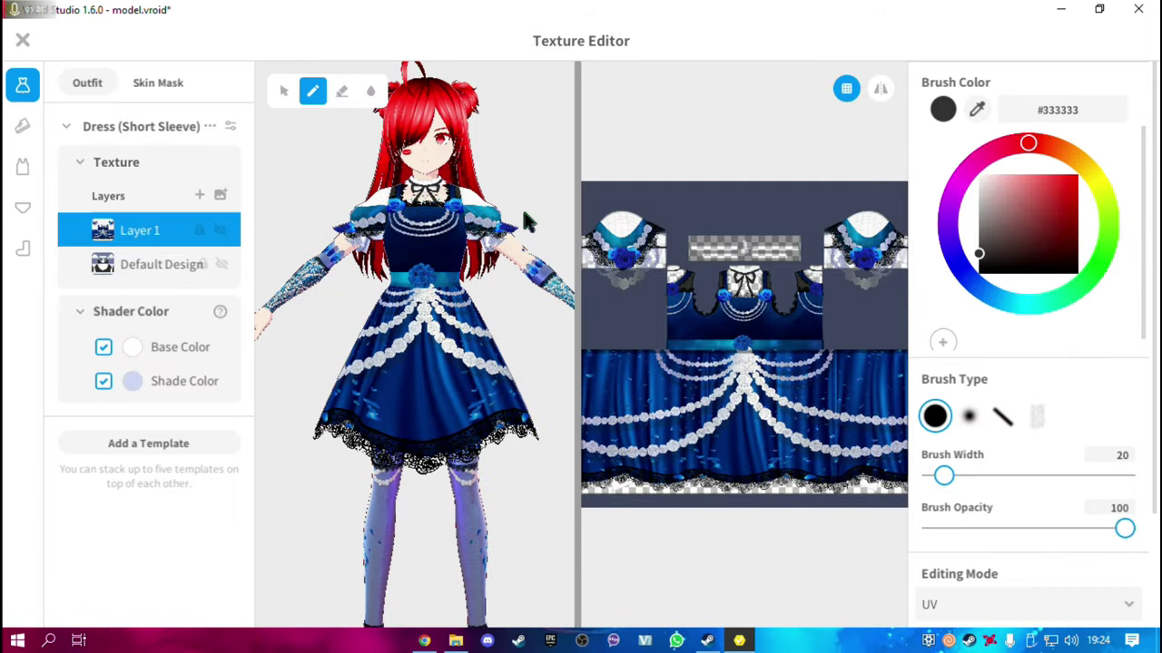
# Toggle the dress's Layer 1 to compare, then hide its Default Design layer
pyautogui.click(218, 230)
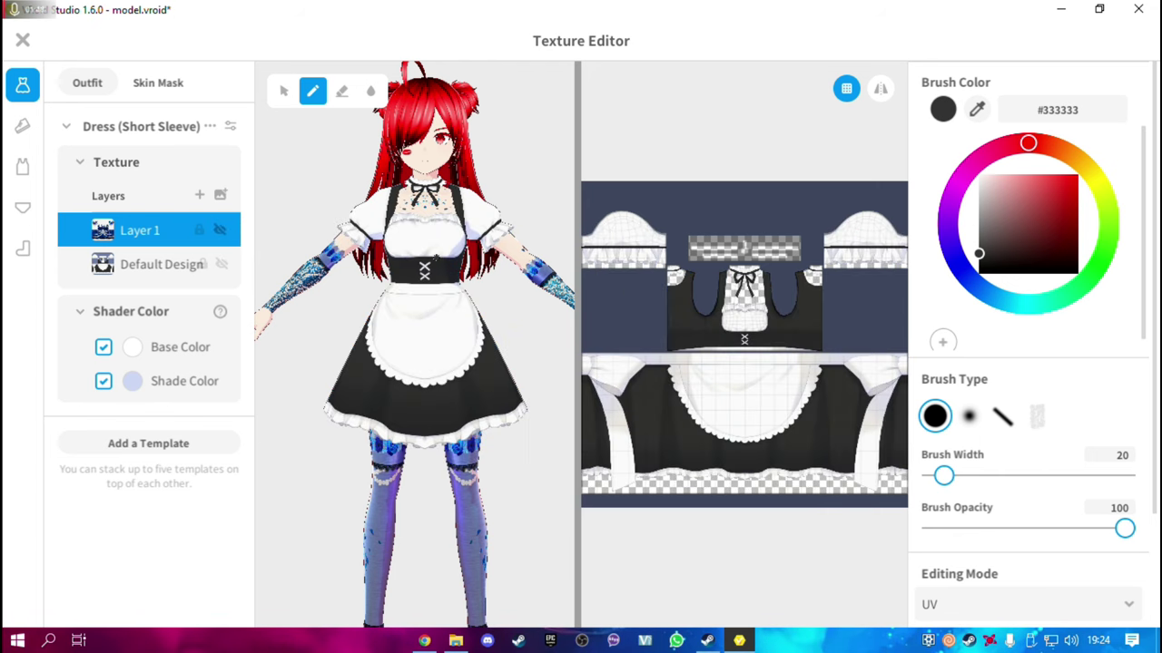
pyautogui.moveTo(369, 295)
pyautogui.mouseDown(button='right')
pyautogui.moveTo(305, 299)
pyautogui.moveTo(335, 304)
pyautogui.mouseUp(button='right')
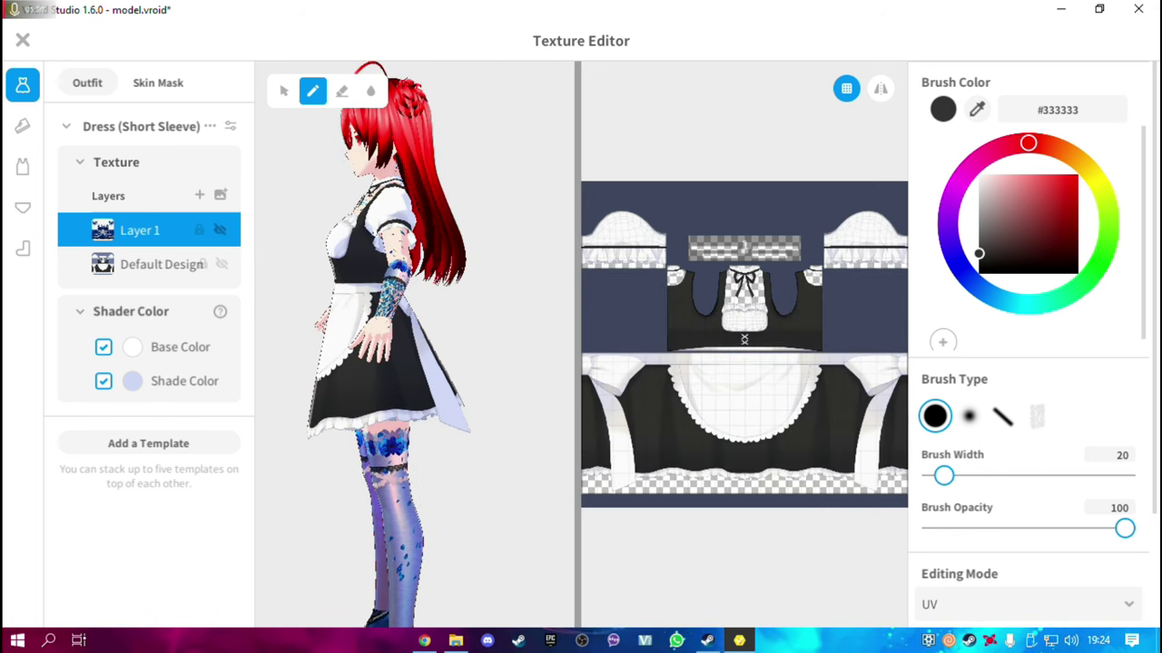
pyautogui.press('Home')
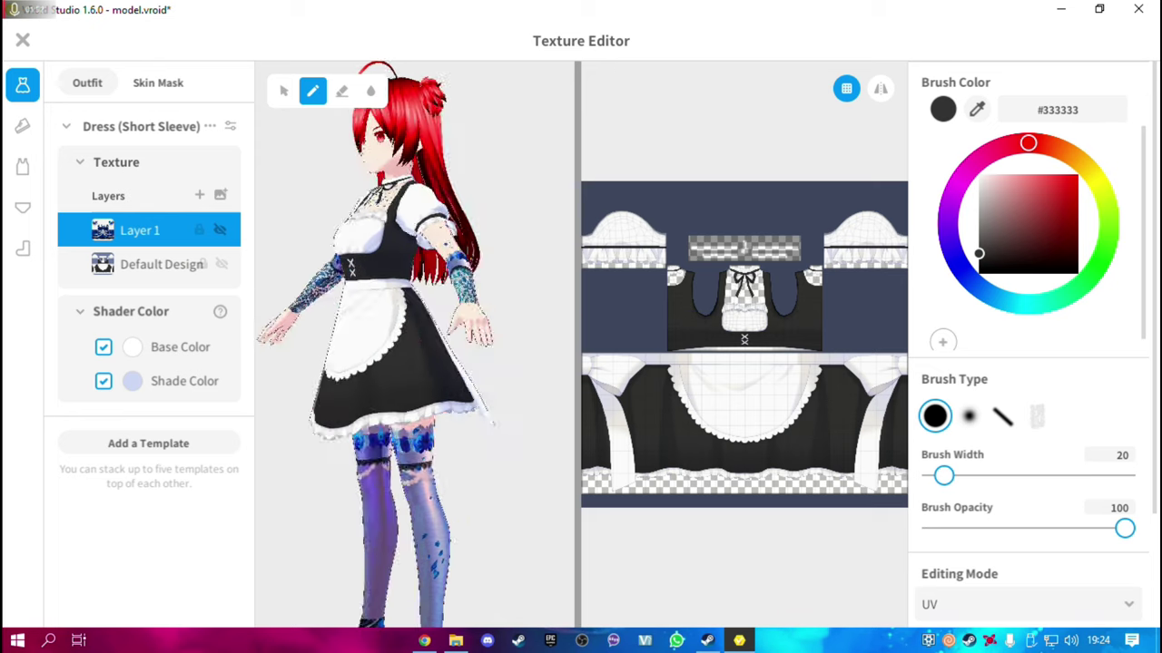
pyautogui.click(219, 230)
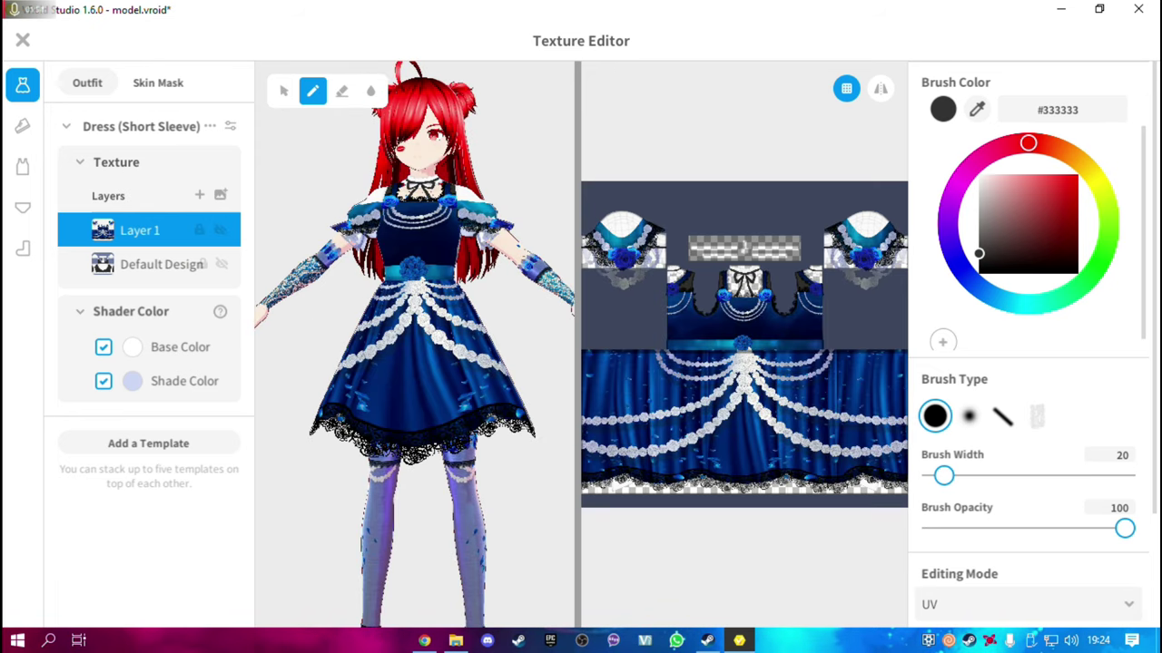
pyautogui.click(224, 271)
pyautogui.click(224, 269)
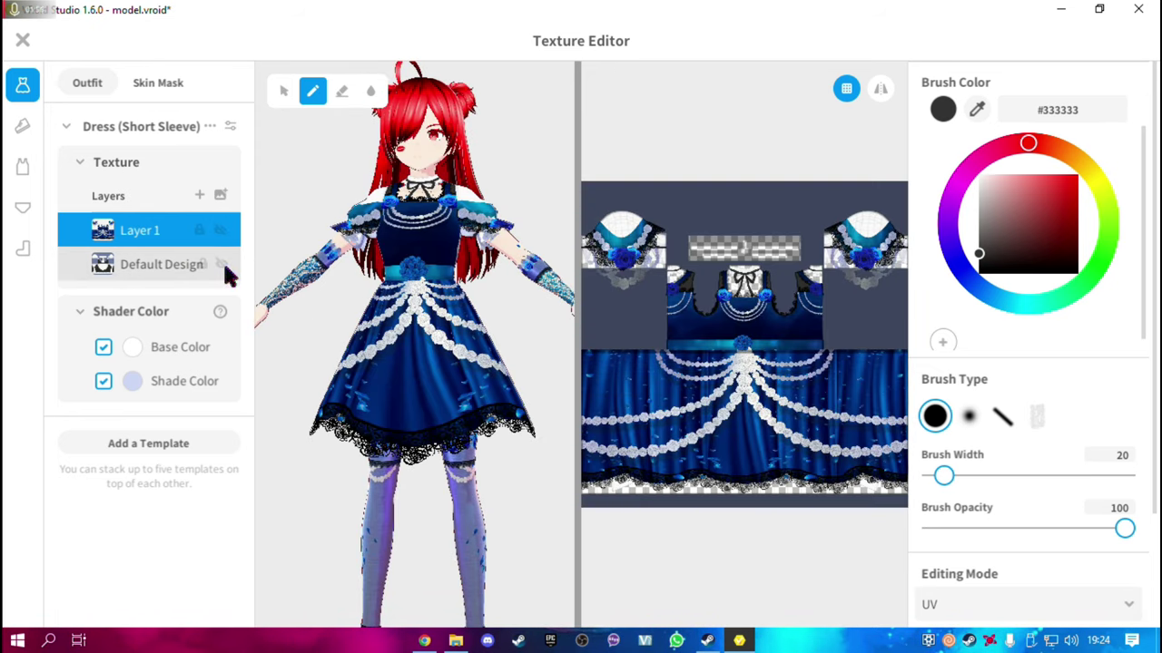
pyautogui.click(222, 264)
pyautogui.moveTo(491, 300)
pyautogui.mouseDown(button='right')
pyautogui.moveTo(534, 301)
pyautogui.moveTo(487, 303)
pyautogui.mouseUp(button='right')
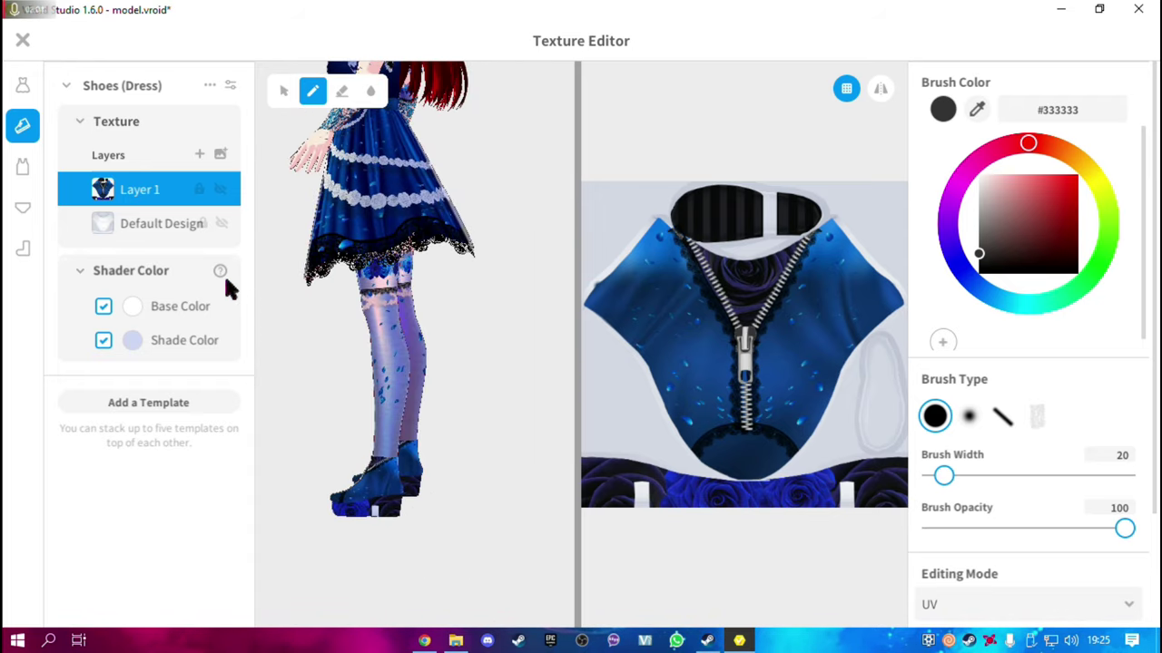
# On the Shoes texture, compare Layer 1 on and off, then hide the Default Design layer
pyautogui.click(219, 189)
pyautogui.moveTo(397, 433)
pyautogui.mouseDown(button='right')
pyautogui.moveTo(408, 415)
pyautogui.moveTo(460, 461)
pyautogui.moveTo(396, 531)
pyautogui.moveTo(467, 423)
pyautogui.moveTo(441, 466)
pyautogui.mouseUp(button='right')
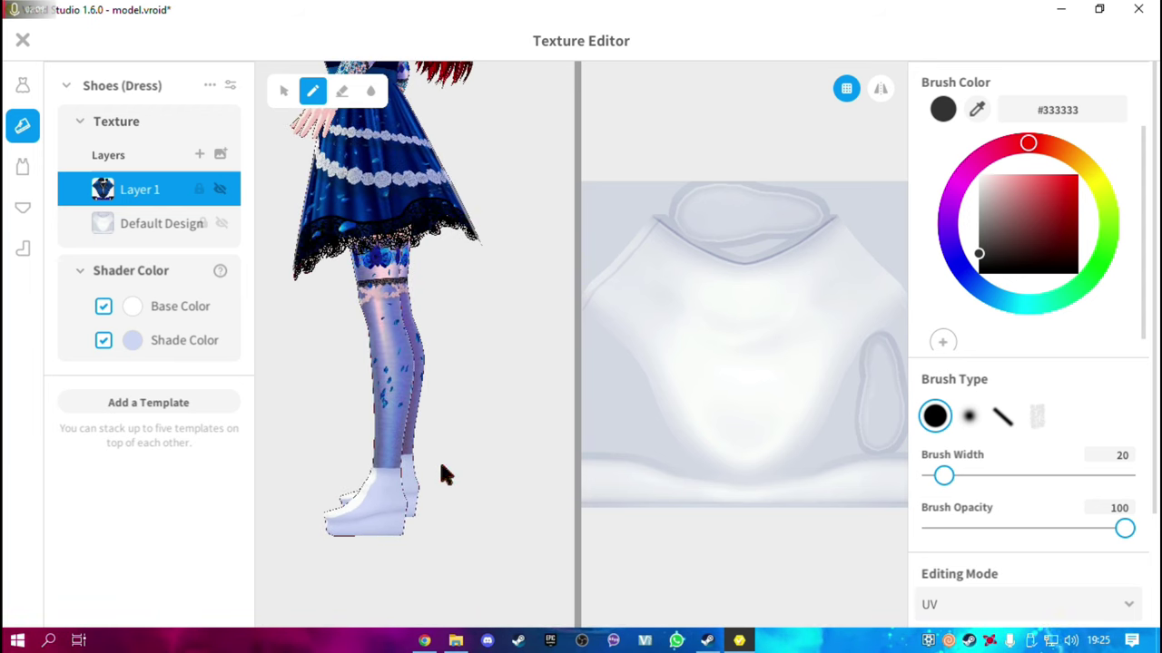
pyautogui.click(222, 221)
pyautogui.click(221, 188)
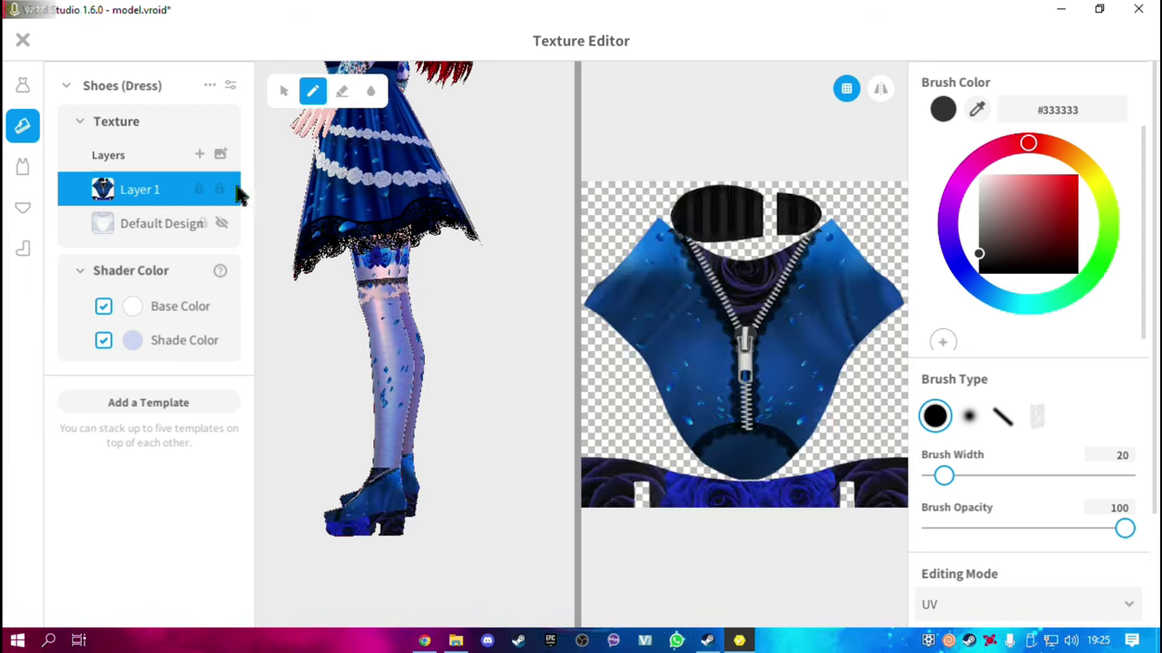
pyautogui.moveTo(289, 267); pyautogui.dragTo(434, 288, button='right')
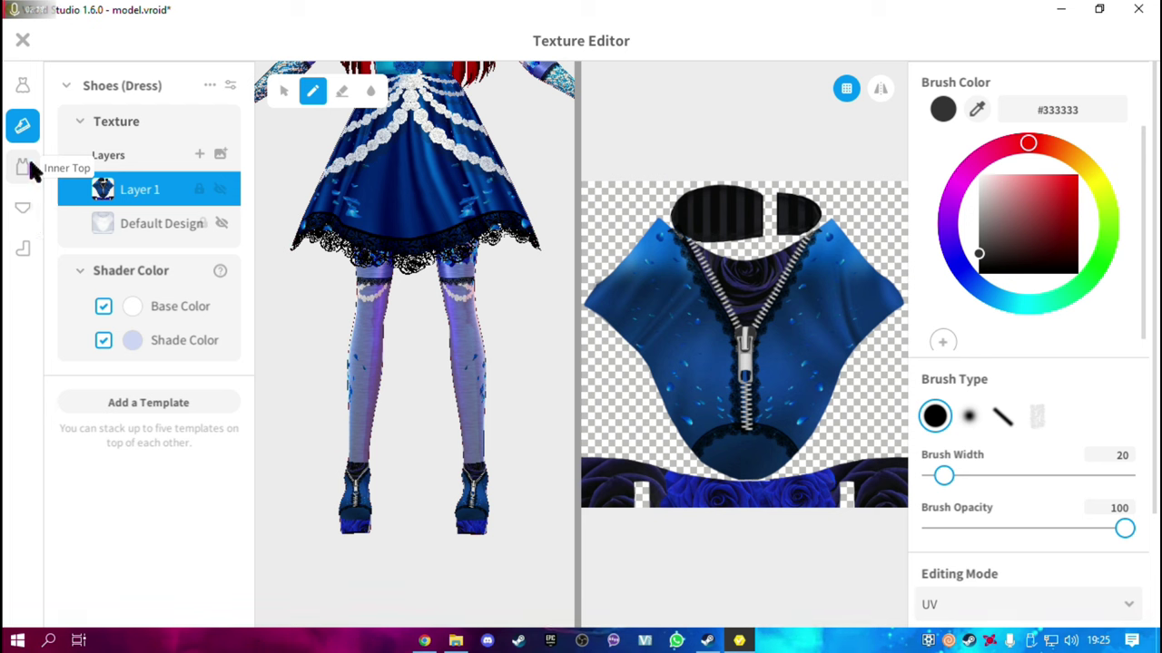
# Open the Skin Overlay layers, hide all three, then show Layer 1 again while checking the legs
pyautogui.click(22, 247)
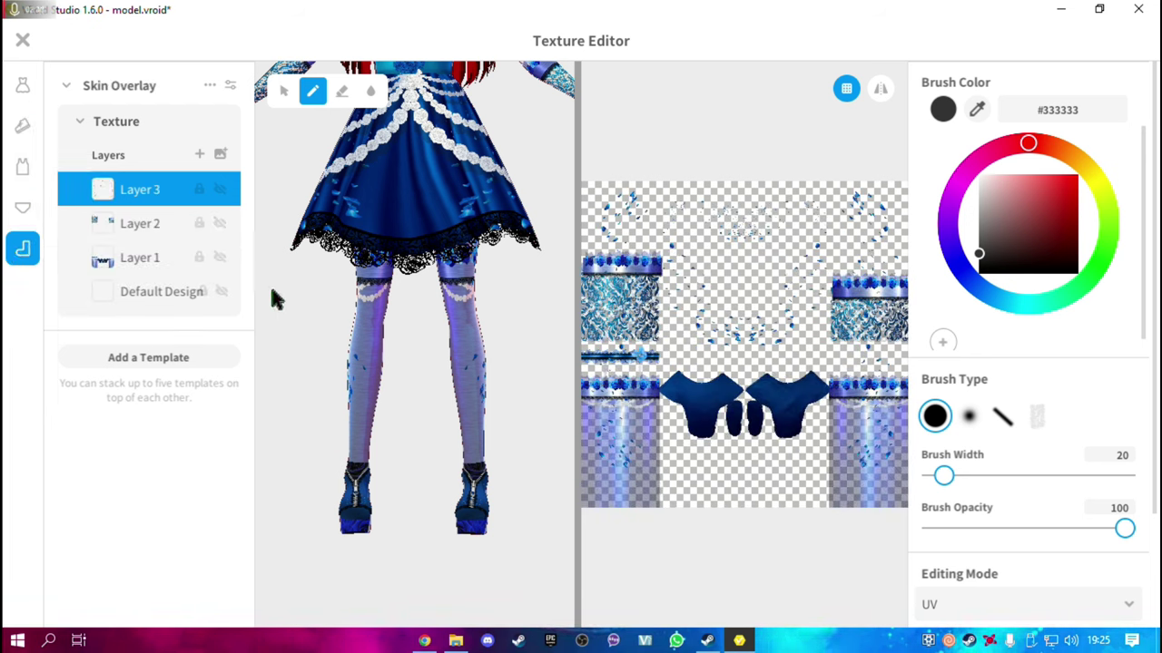
pyautogui.moveTo(451, 292); pyautogui.dragTo(363, 291, button='right')
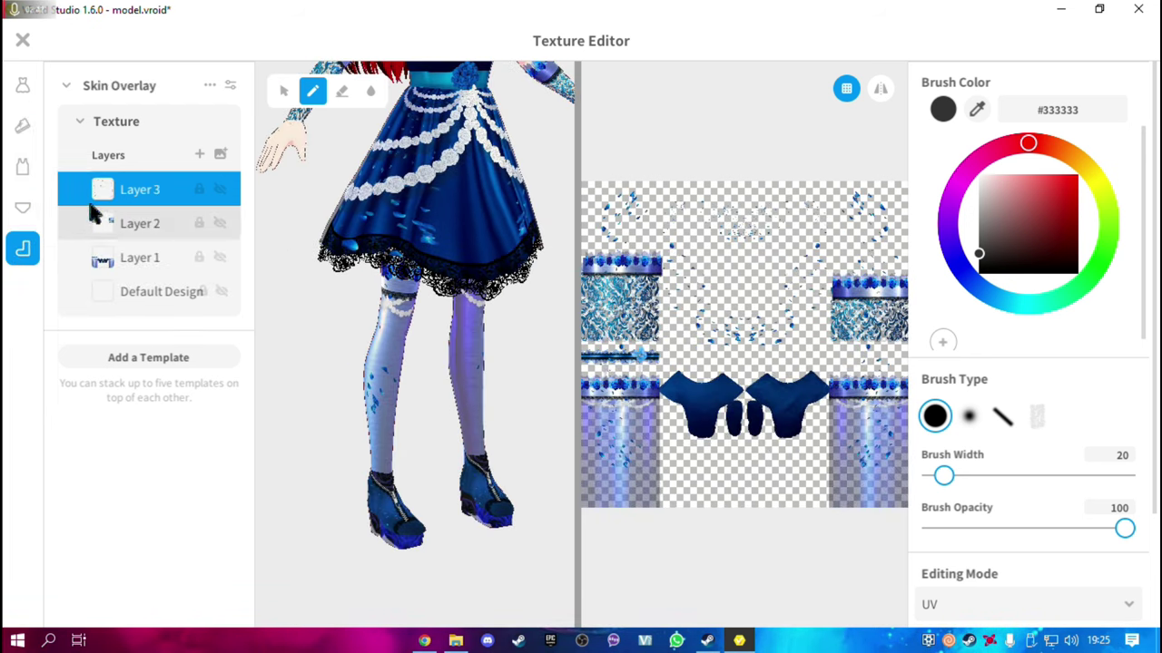
pyautogui.click(219, 189)
pyautogui.click(220, 223)
pyautogui.click(219, 257)
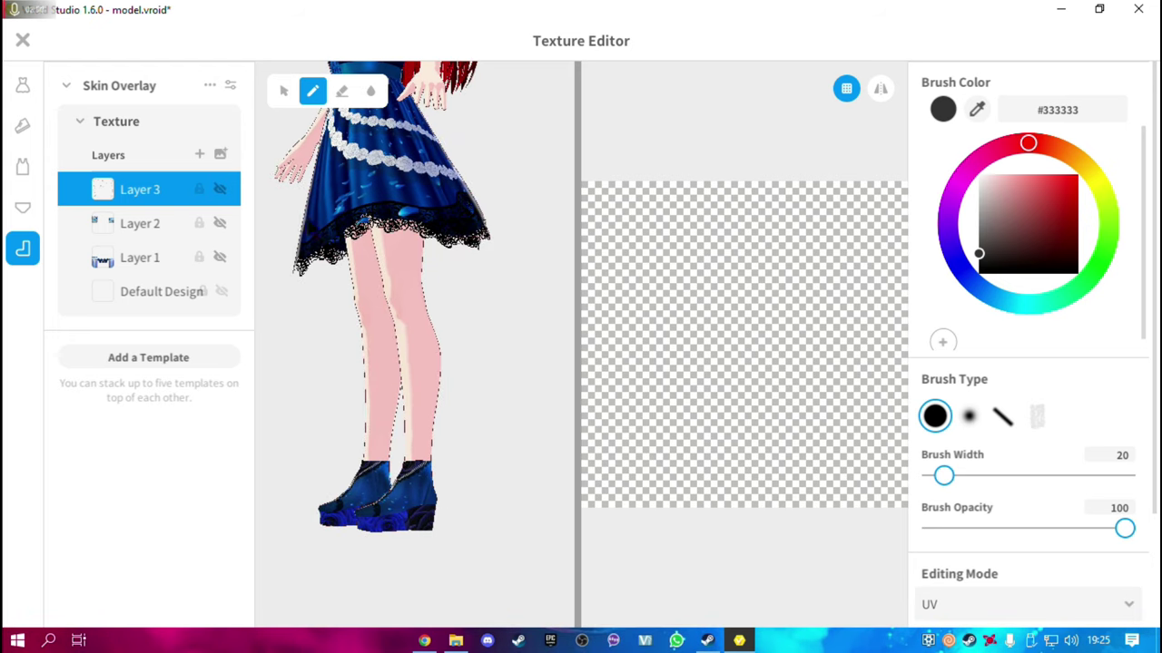
pyautogui.moveTo(292, 120)
pyautogui.mouseDown(button='right')
pyautogui.moveTo(435, 255)
pyautogui.moveTo(434, 287)
pyautogui.moveTo(524, 309)
pyautogui.mouseUp(button='right')
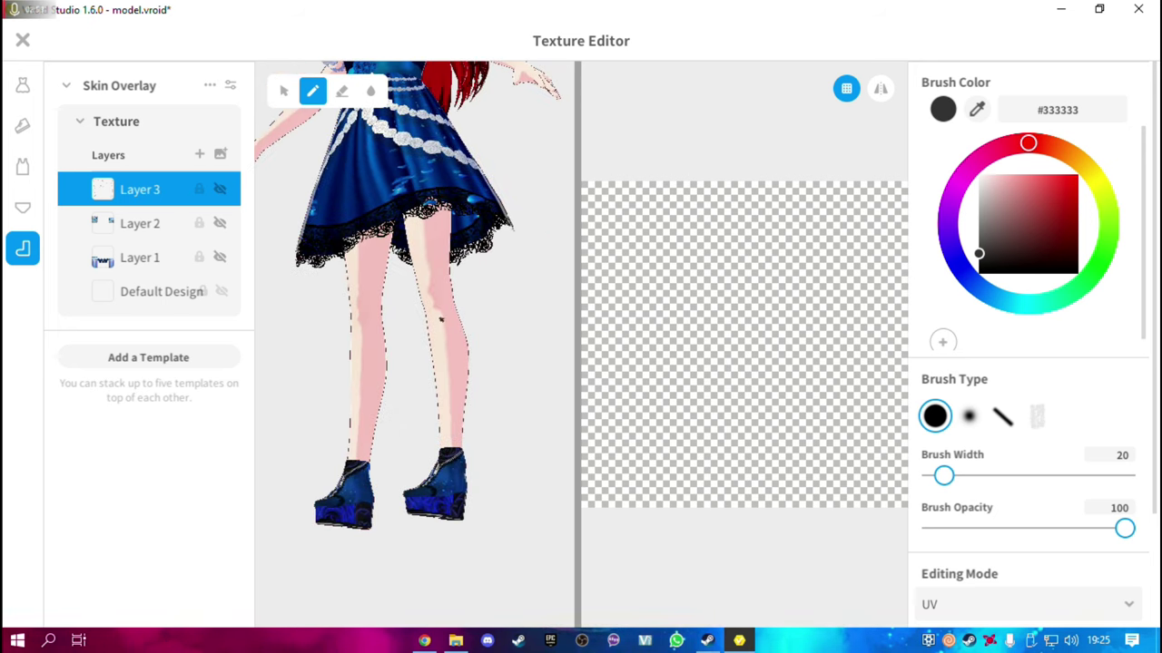
pyautogui.moveTo(441, 317); pyautogui.dragTo(459, 297, button='right')
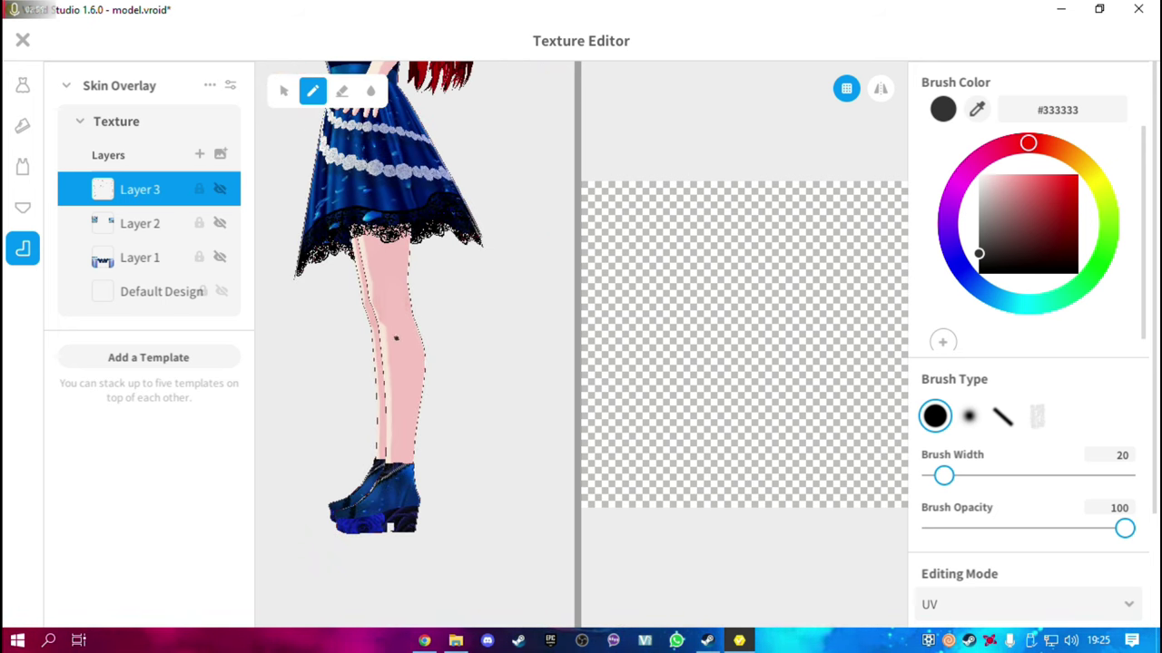
pyautogui.click(221, 258)
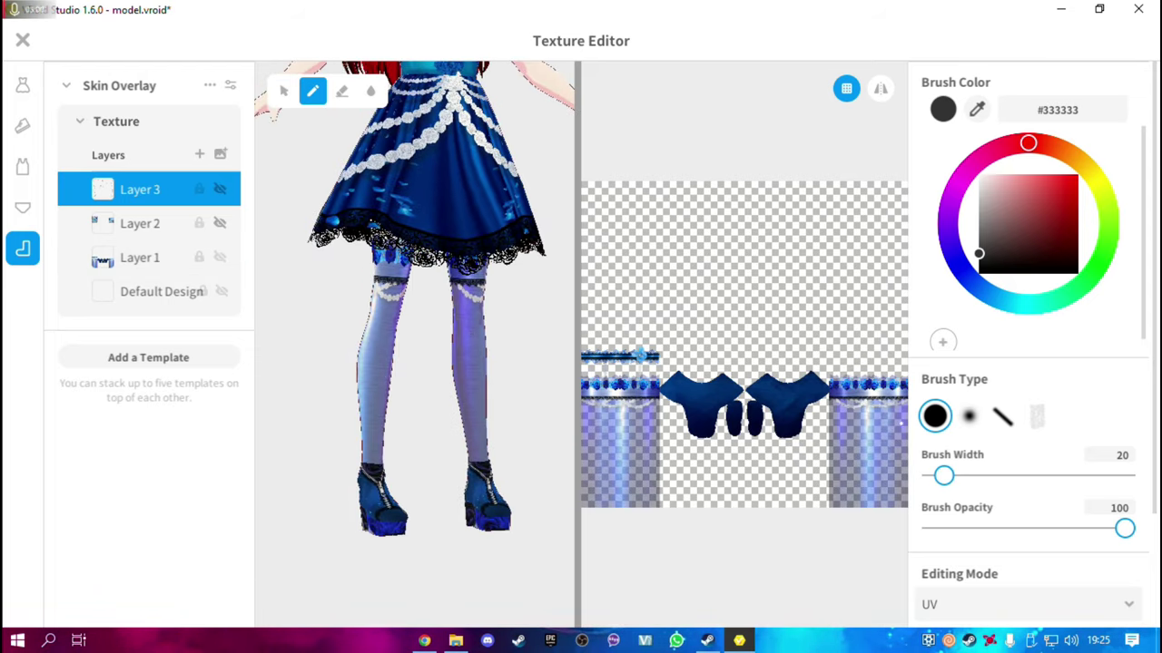
pyautogui.moveTo(518, 381)
pyautogui.mouseDown(button='right')
pyautogui.moveTo(480, 345)
pyautogui.moveTo(527, 366)
pyautogui.moveTo(513, 381)
pyautogui.mouseUp(button='right')
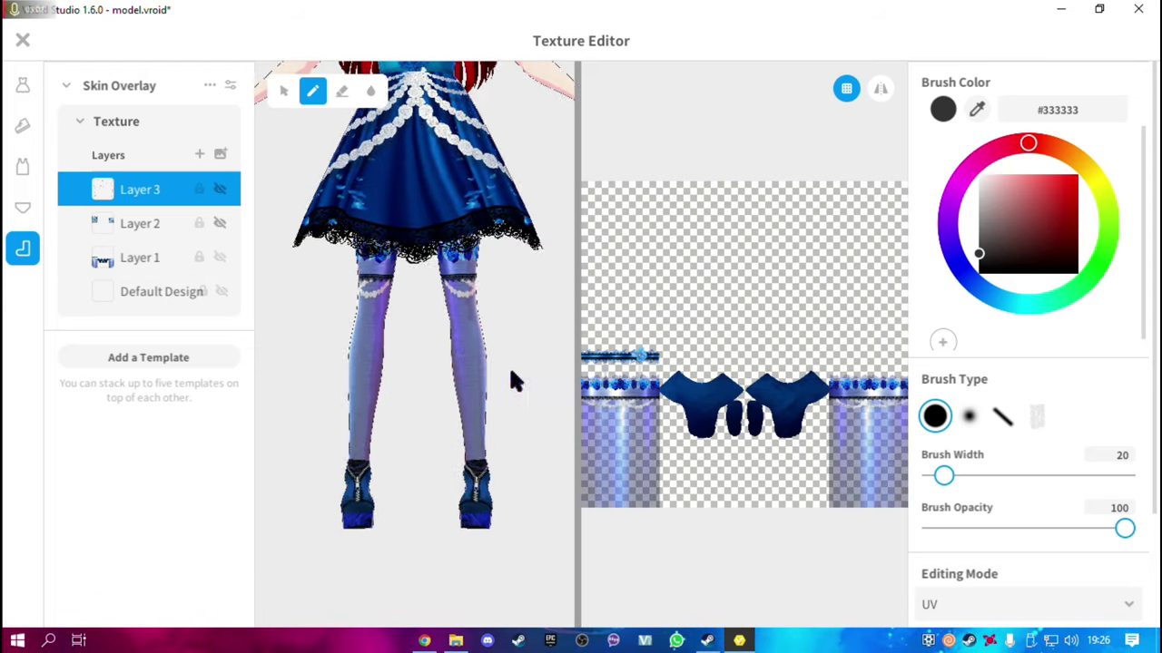
# Turn on Layer 2's arm textures and Layer 3's blue petal speckles, toggling each to compare
pyautogui.click(218, 227)
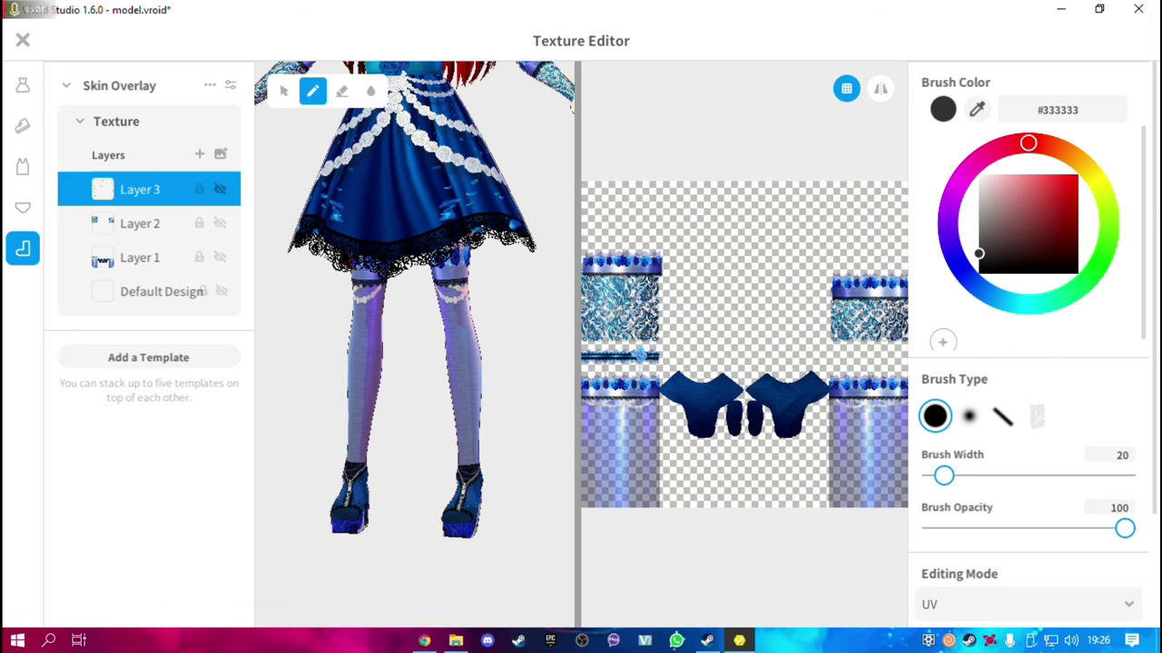
pyautogui.moveTo(264, 91); pyautogui.dragTo(336, 198, button='middle')
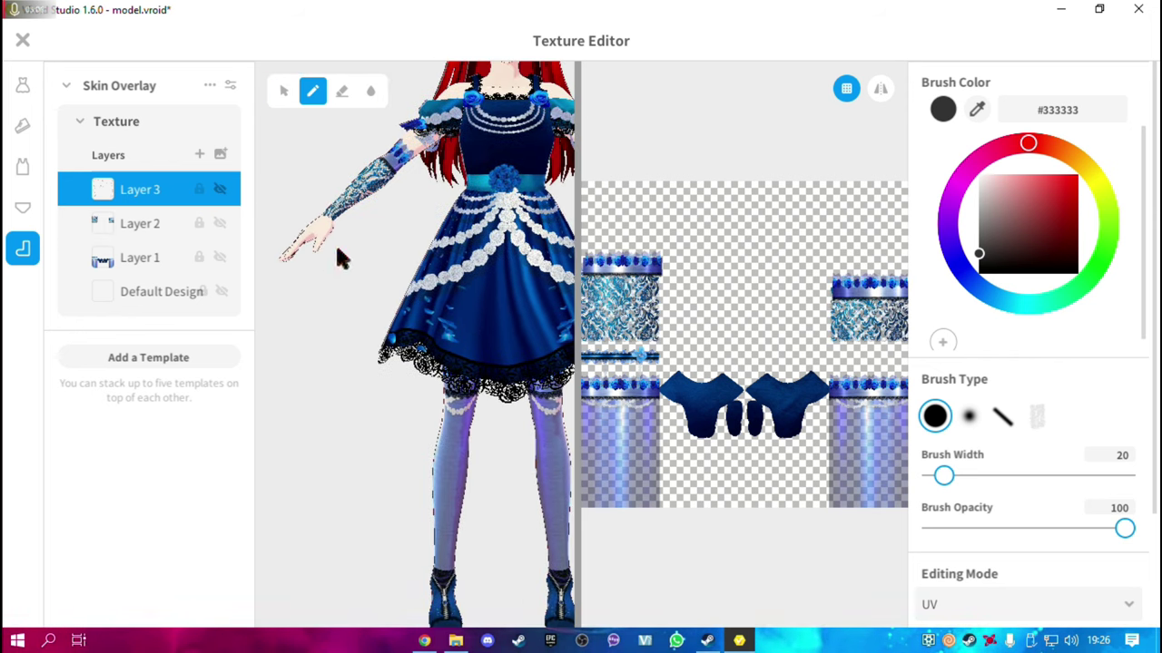
pyautogui.click(220, 225)
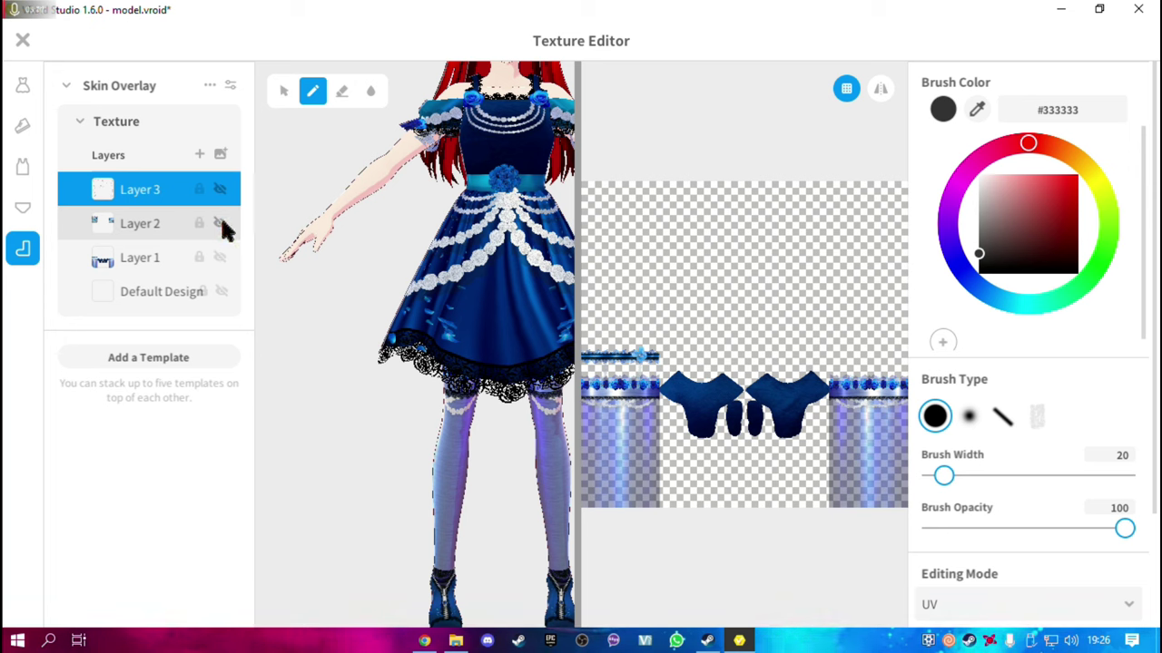
pyautogui.click(220, 224)
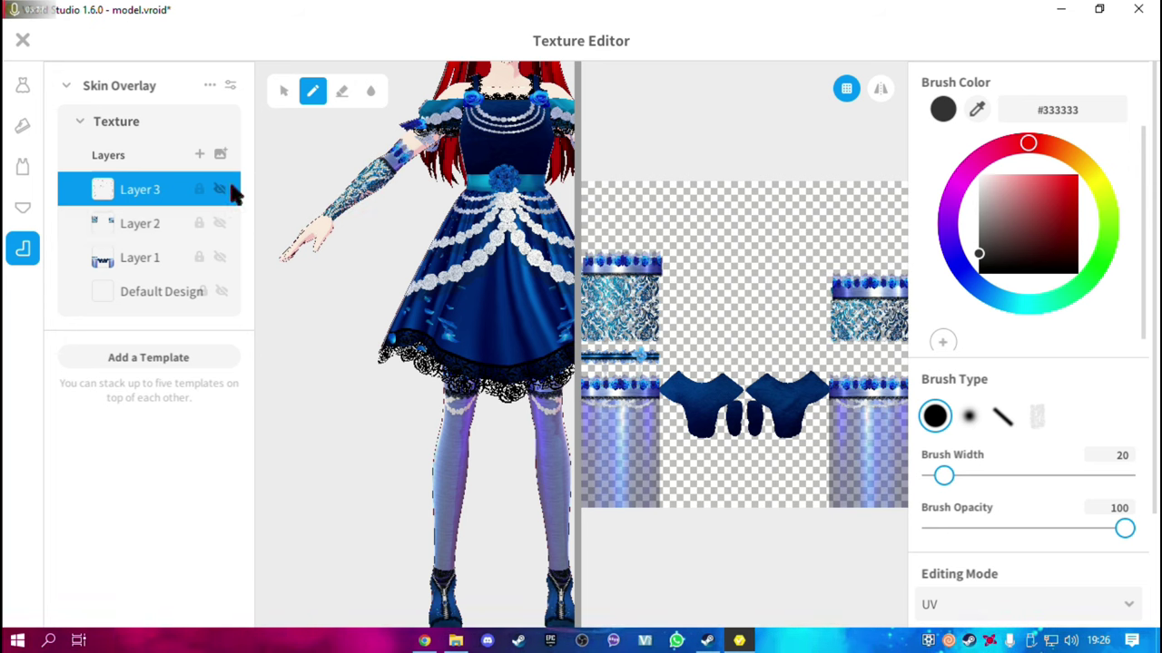
pyautogui.click(220, 190)
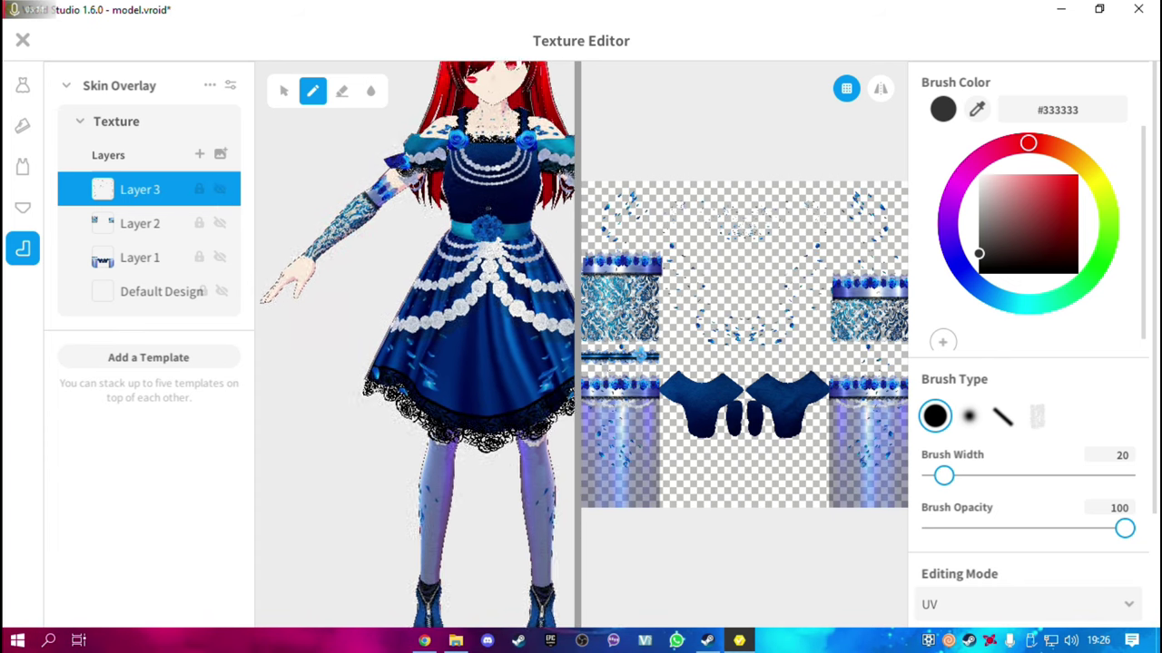
pyautogui.scroll(2, 415, 345)
pyautogui.click(226, 193)
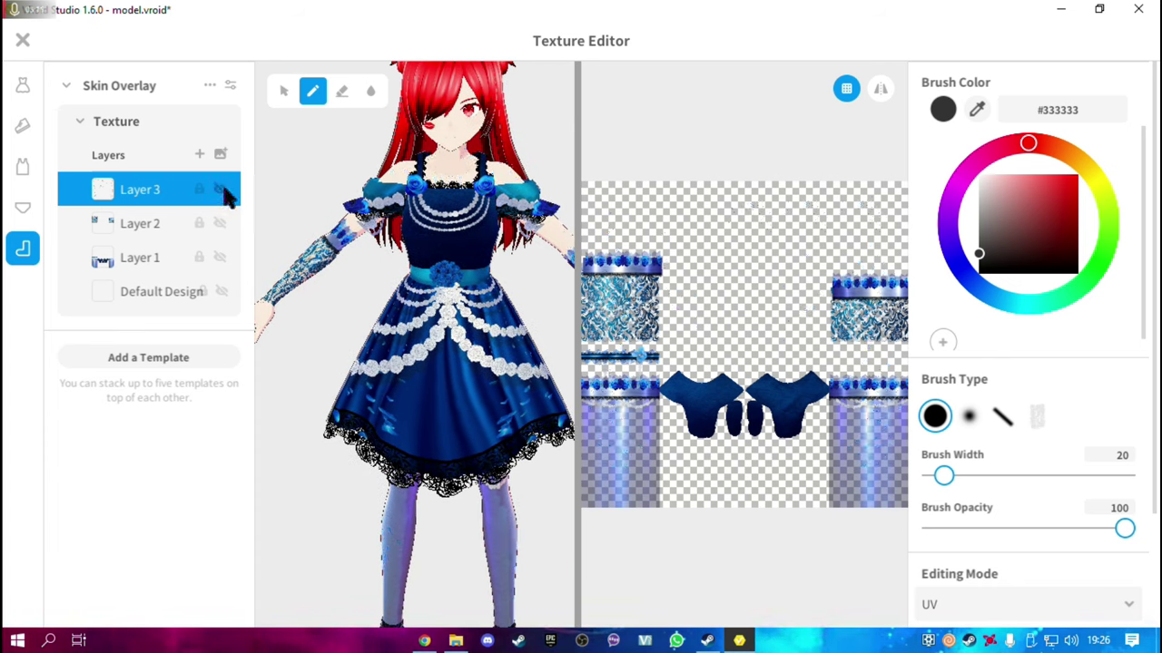
pyautogui.click(226, 194)
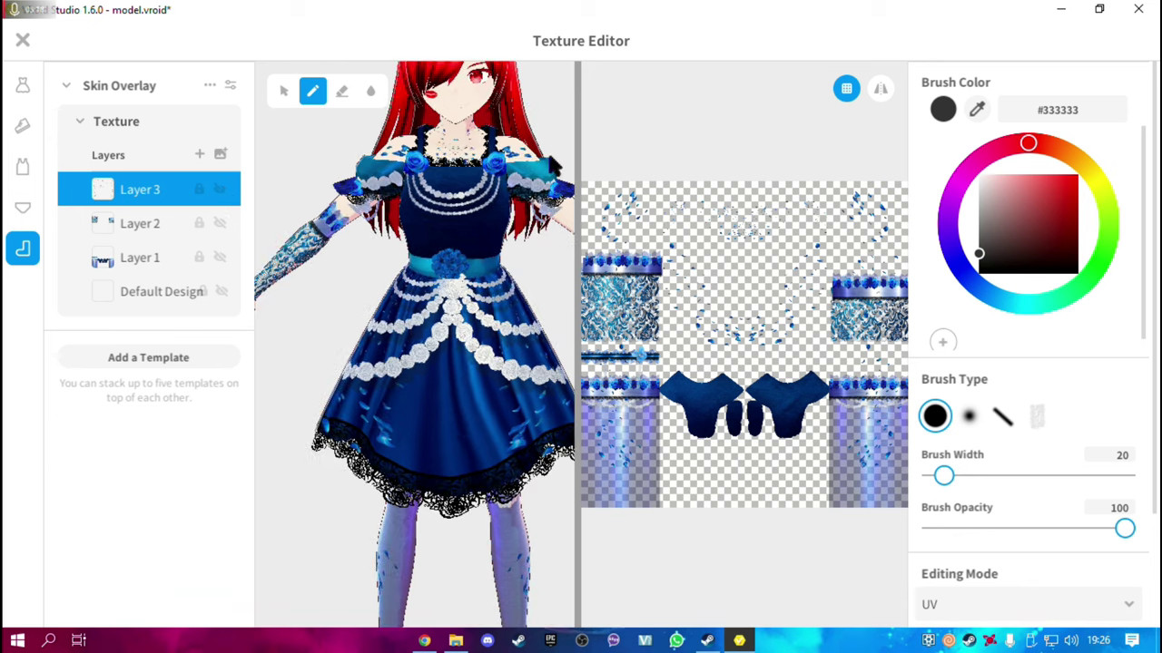
pyautogui.scroll(3, 414, 345)
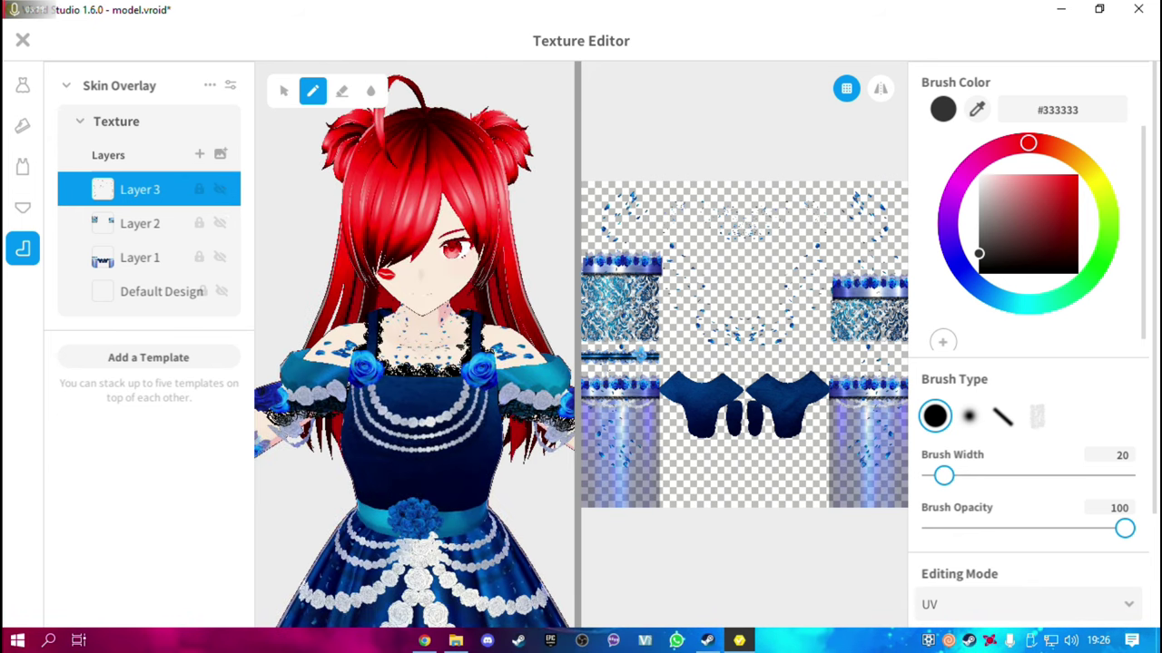
pyautogui.scroll(2, 427, 344)
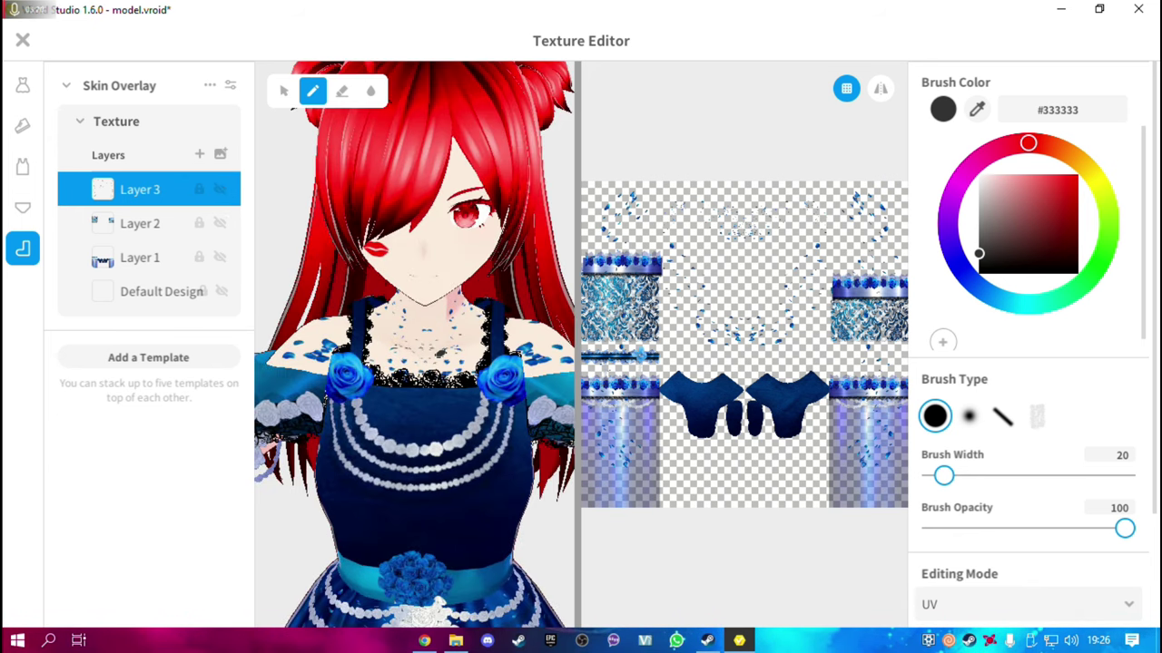
pyautogui.scroll(2, 426, 345)
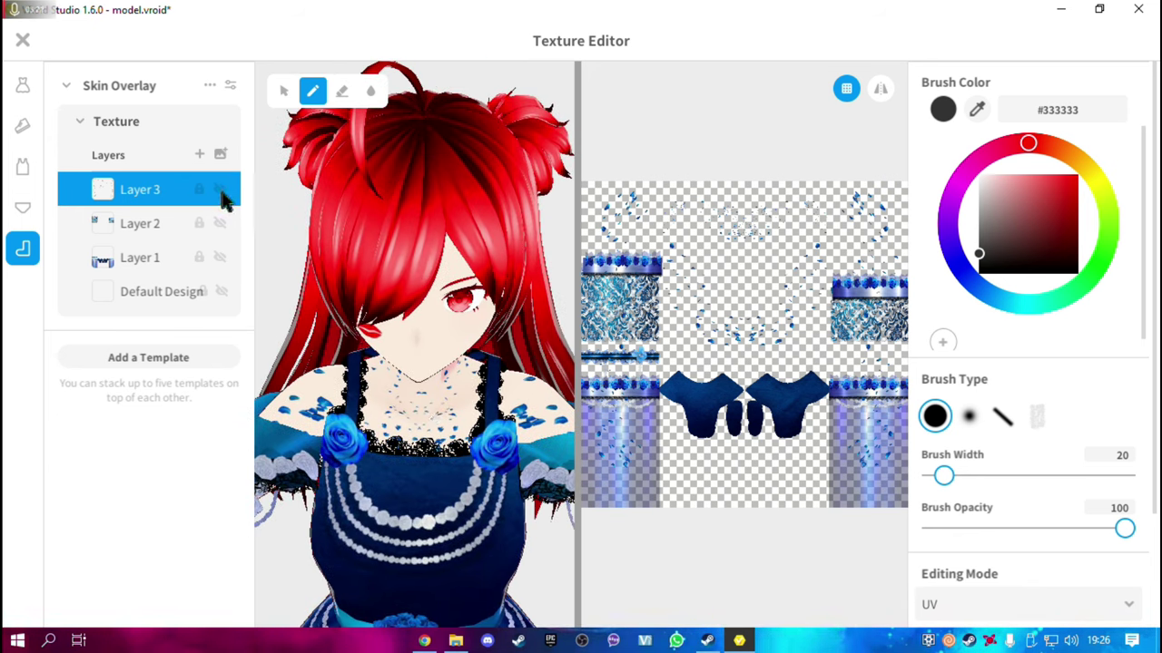
pyautogui.click(224, 192)
pyautogui.click(224, 192)
# Check the Blue Rose texture files and the BOOTH costume page for reference
pyautogui.click(456, 641)
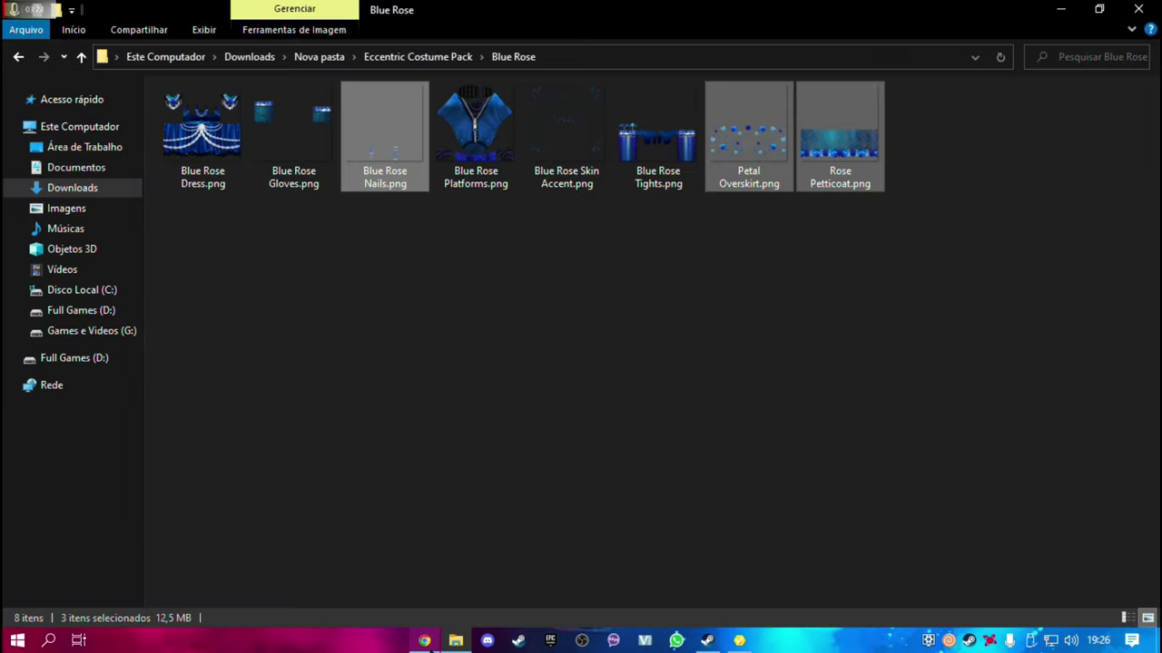
pyautogui.click(424, 641)
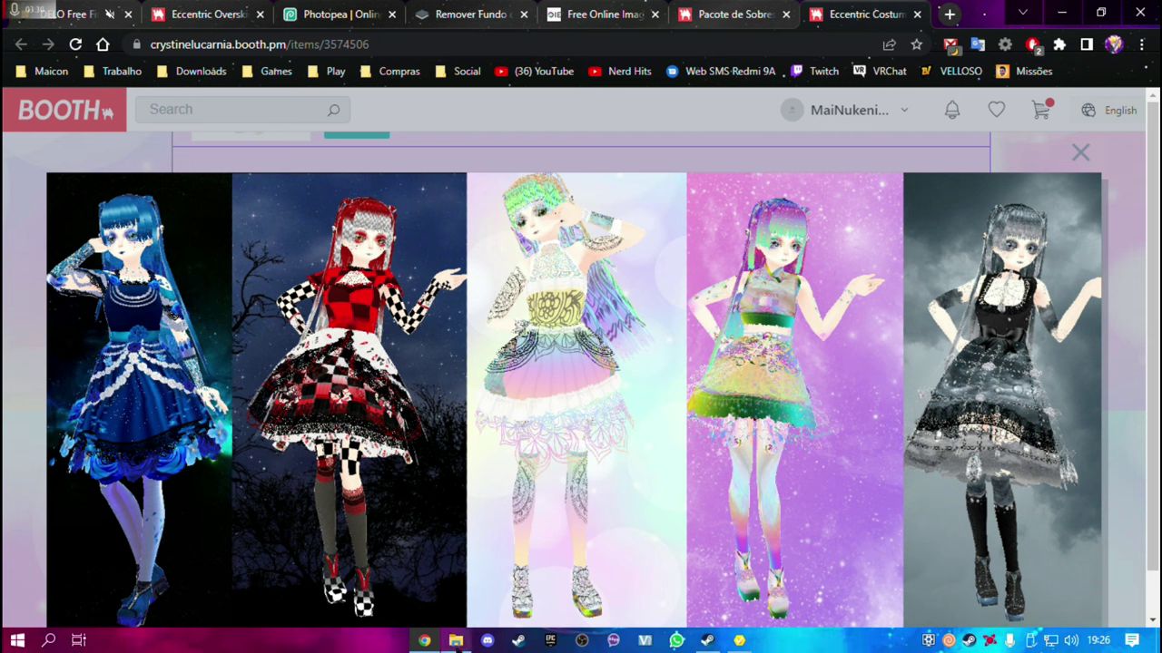
pyautogui.click(707, 641)
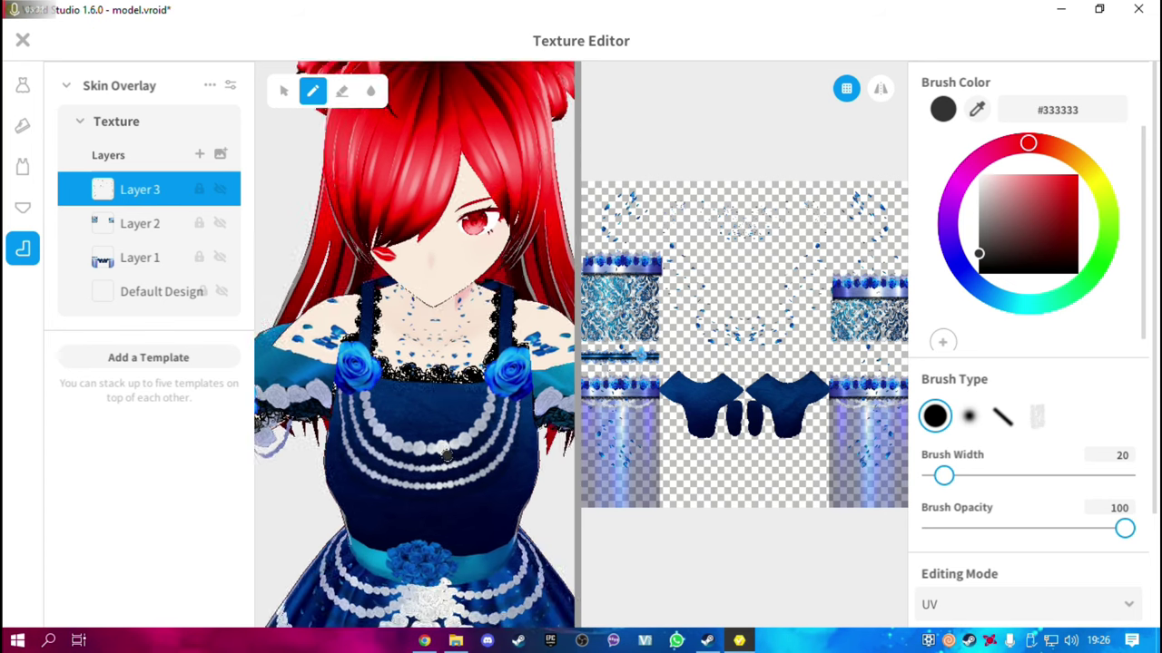
# Inspect the legs and skirt, then hide Skin Overlay Layer 3 to remove the blue petal speckles
pyautogui.scroll(-3, 447, 455)
pyautogui.scroll(-1, 447, 418)
pyautogui.scroll(-3, 445, 384)
pyautogui.scroll(-1, 520, 454)
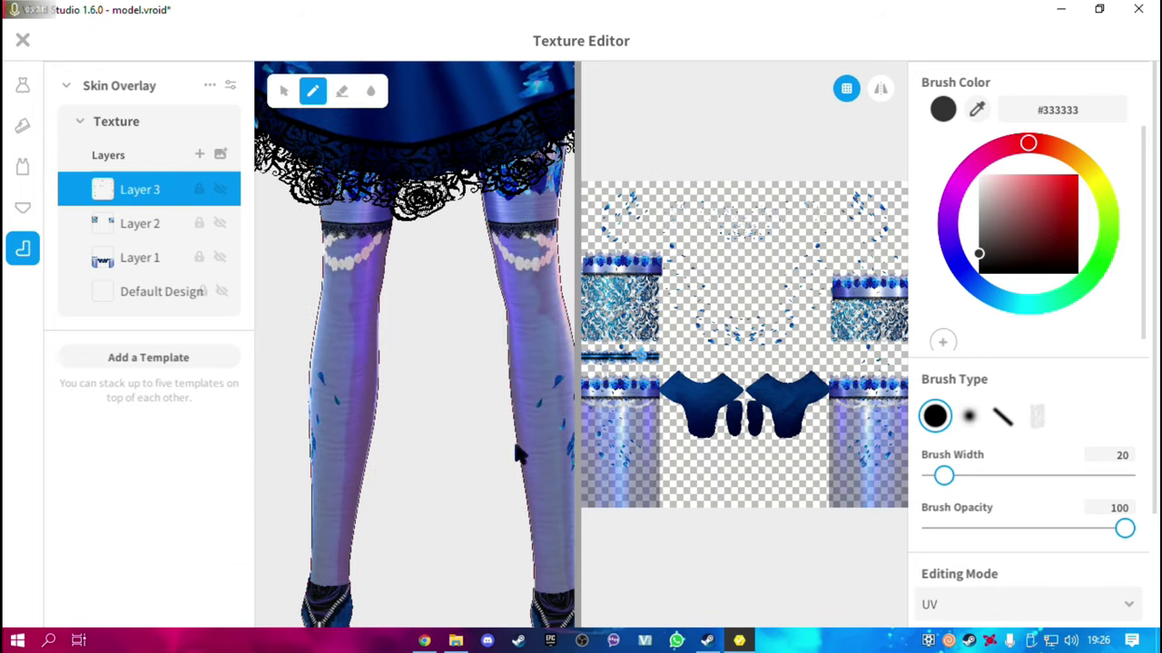
pyautogui.scroll(-2, 431, 438)
pyautogui.scroll(2, 474, 404)
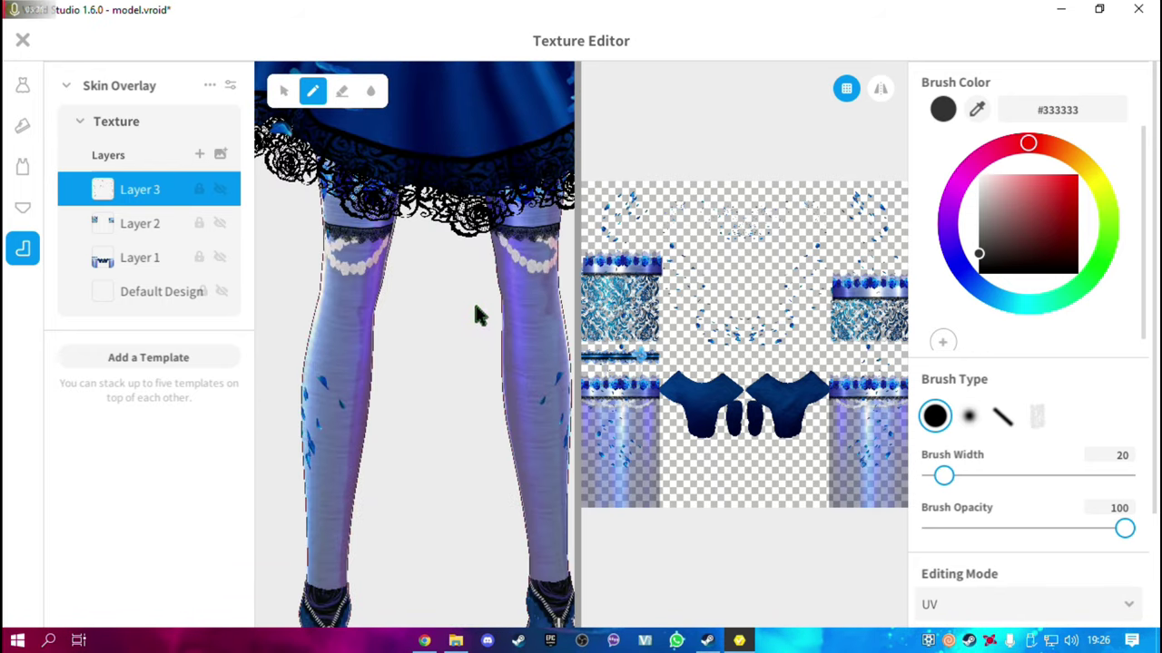
pyautogui.scroll(1, 475, 327)
pyautogui.scroll(3, 472, 363)
pyautogui.scroll(2, 448, 424)
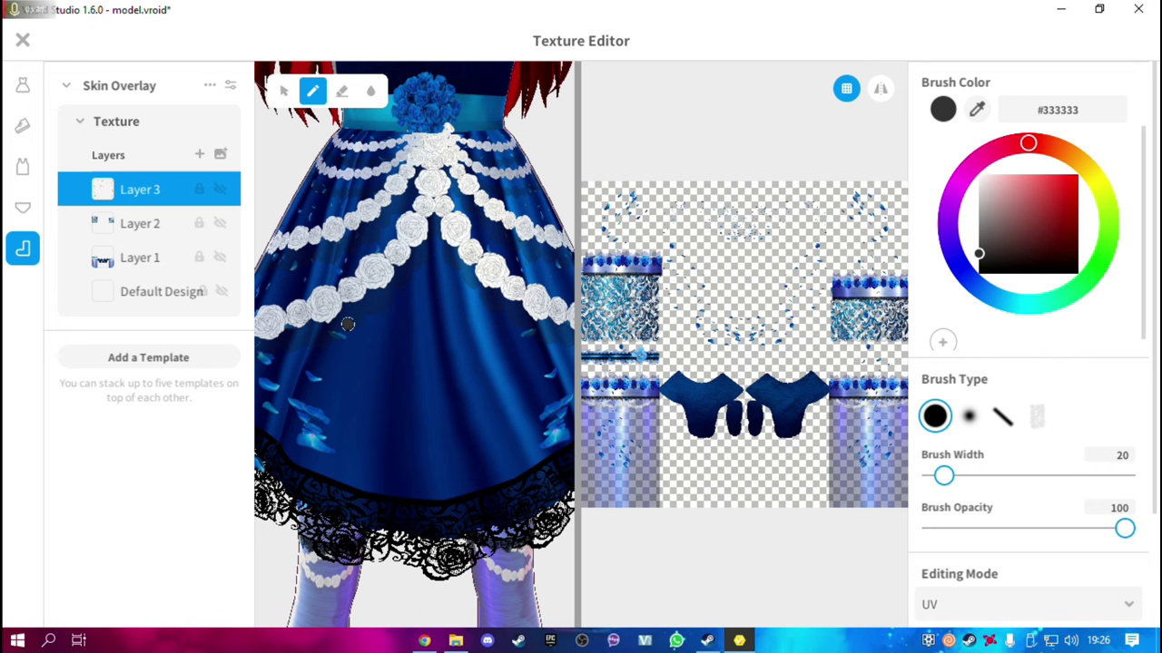
pyautogui.scroll(-3, 373, 287)
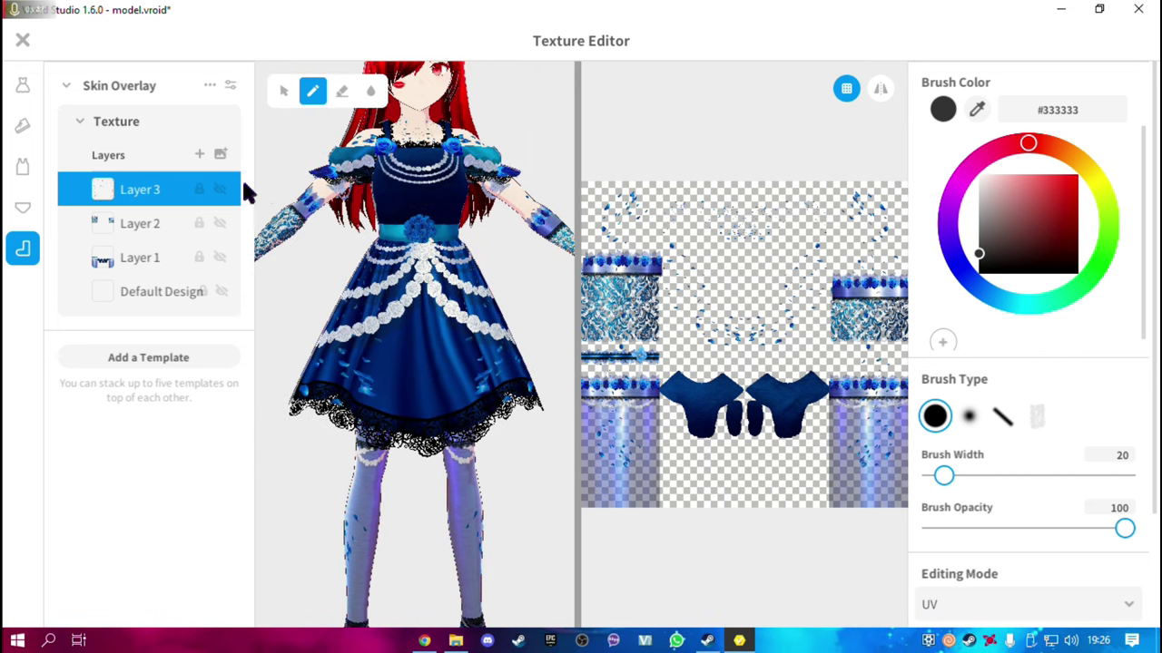
pyautogui.click(222, 190)
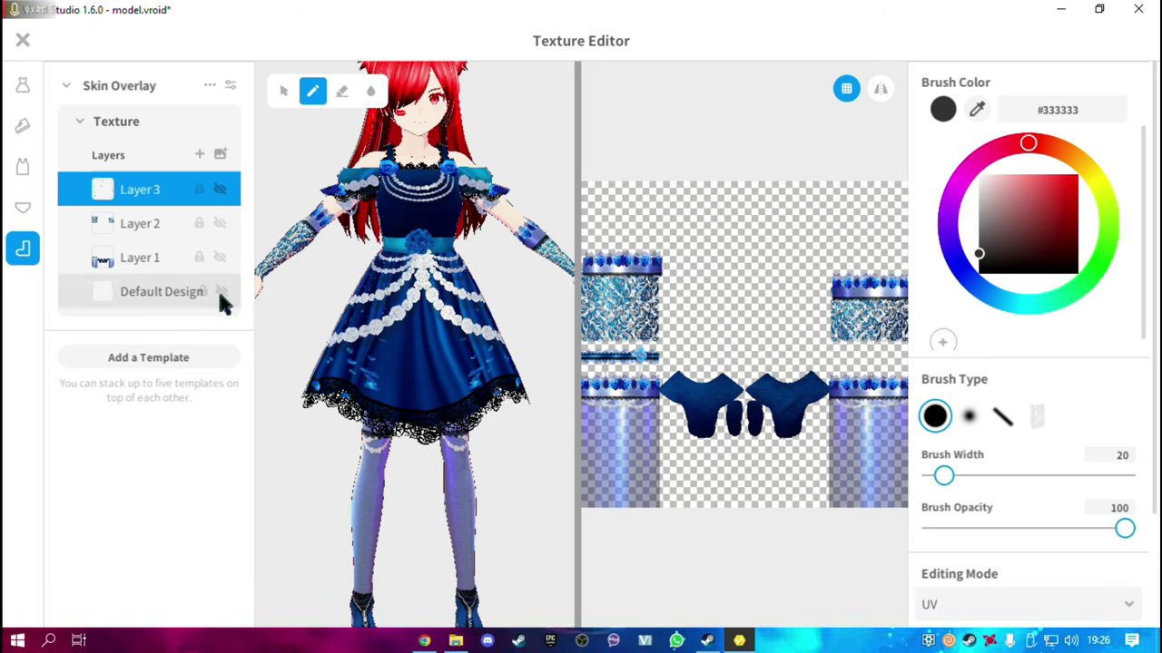
pyautogui.moveTo(418, 345); pyautogui.dragTo(345, 345, button='right')
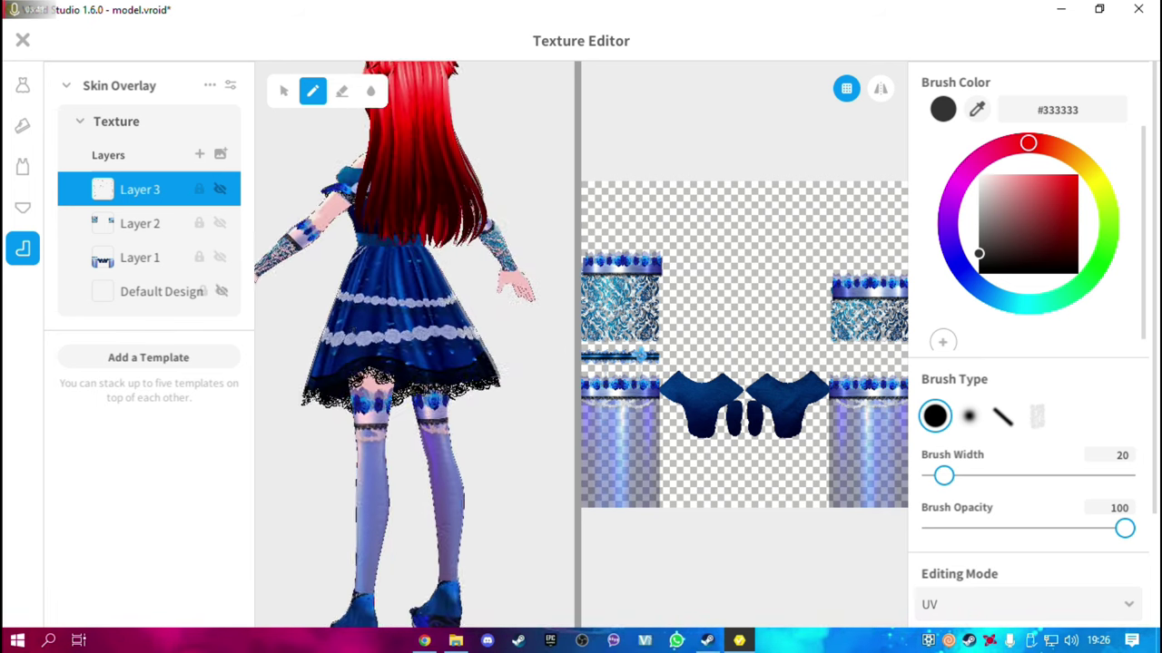
pyautogui.moveTo(435, 344); pyautogui.dragTo(309, 372, button='right')
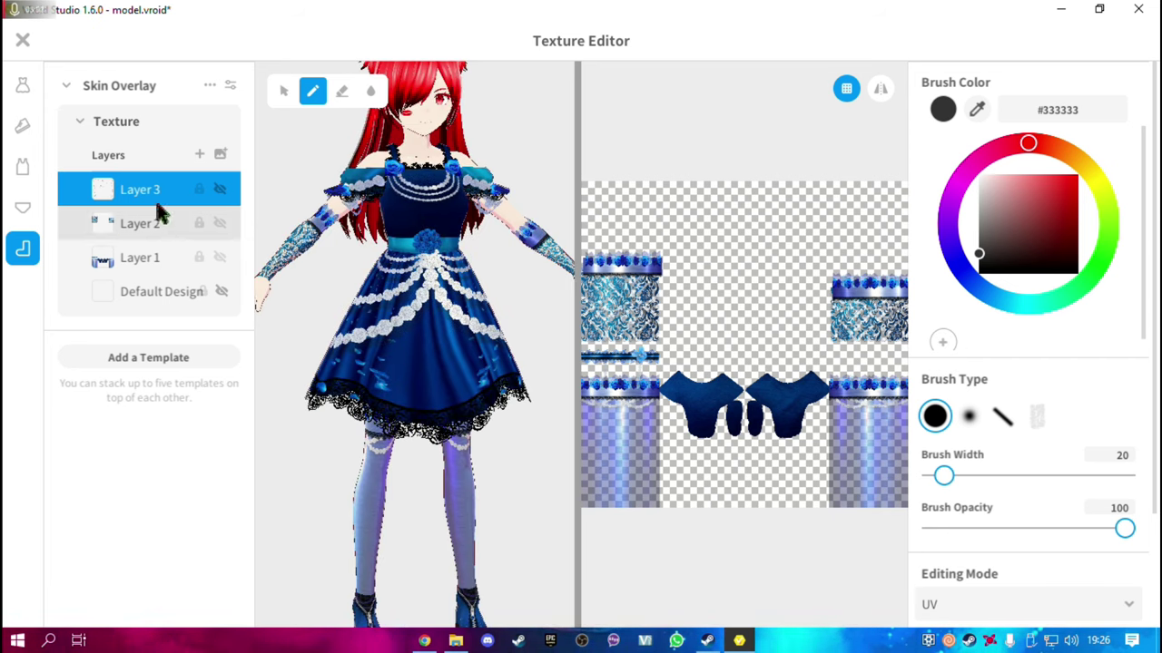
# Check the Shoes texture, then switch to the Dress (Short Sleeve) texture with its blue rose layer
pyautogui.click(23, 126)
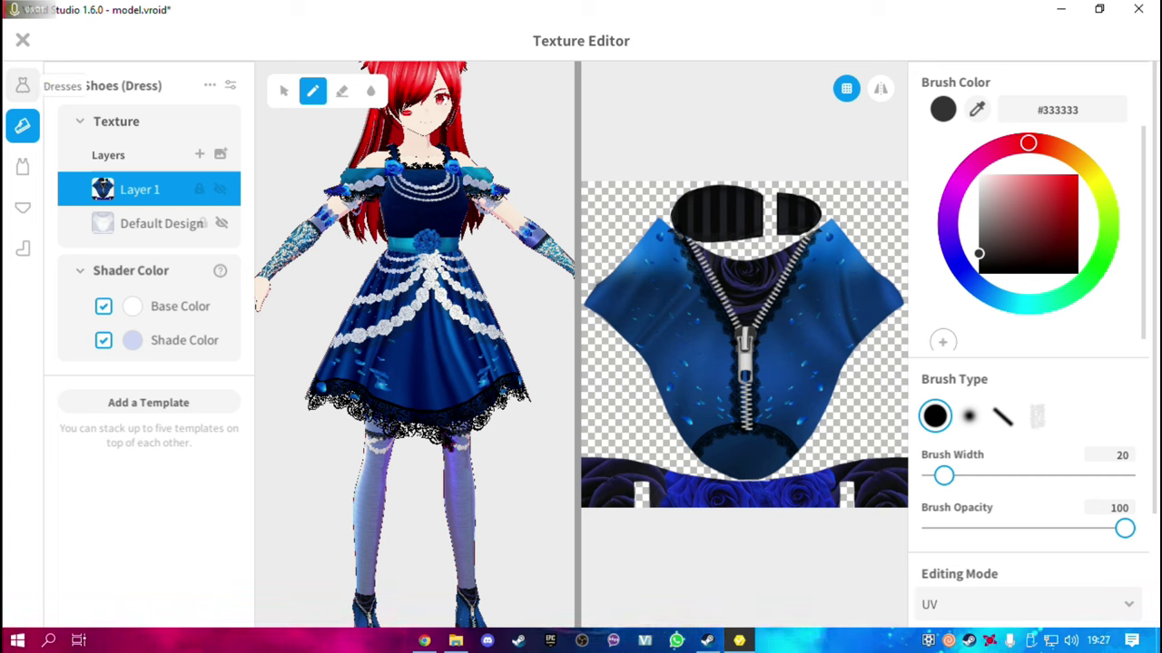
pyautogui.click(417, 363)
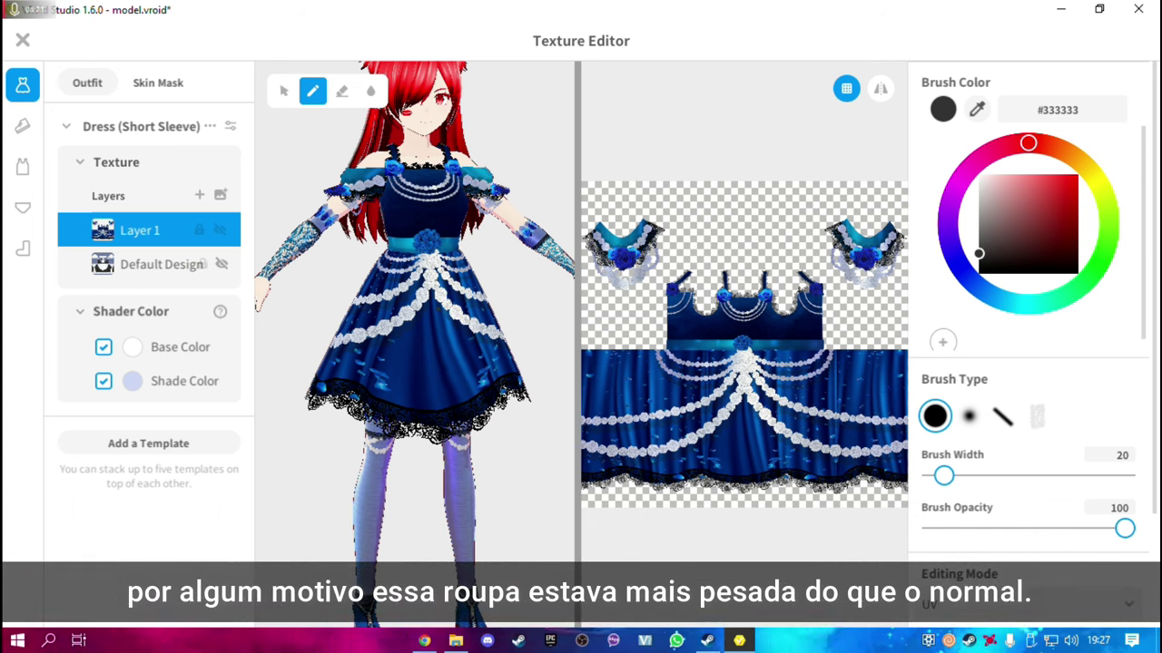
pyautogui.moveTo(511, 285)
pyautogui.mouseDown(button='right')
pyautogui.moveTo(408, 273)
pyautogui.moveTo(508, 272)
pyautogui.mouseUp(button='right')
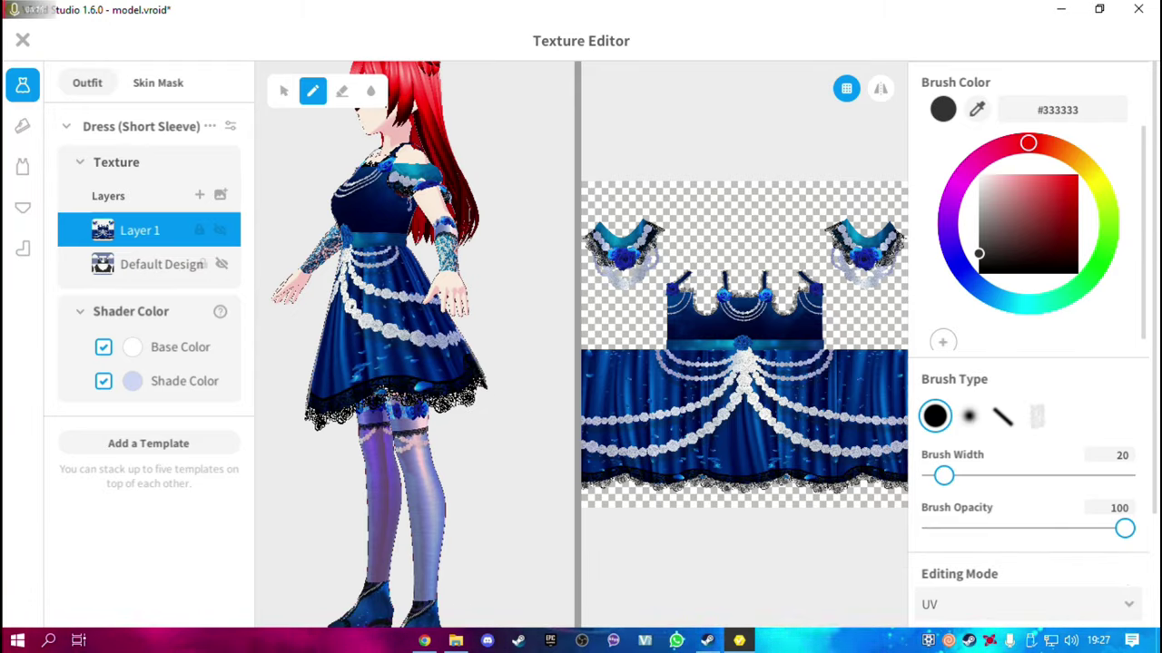
pyautogui.moveTo(490, 272)
pyautogui.mouseDown(button='right')
pyautogui.moveTo(526, 273)
pyautogui.moveTo(558, 300)
pyautogui.moveTo(495, 300)
pyautogui.mouseUp(button='right')
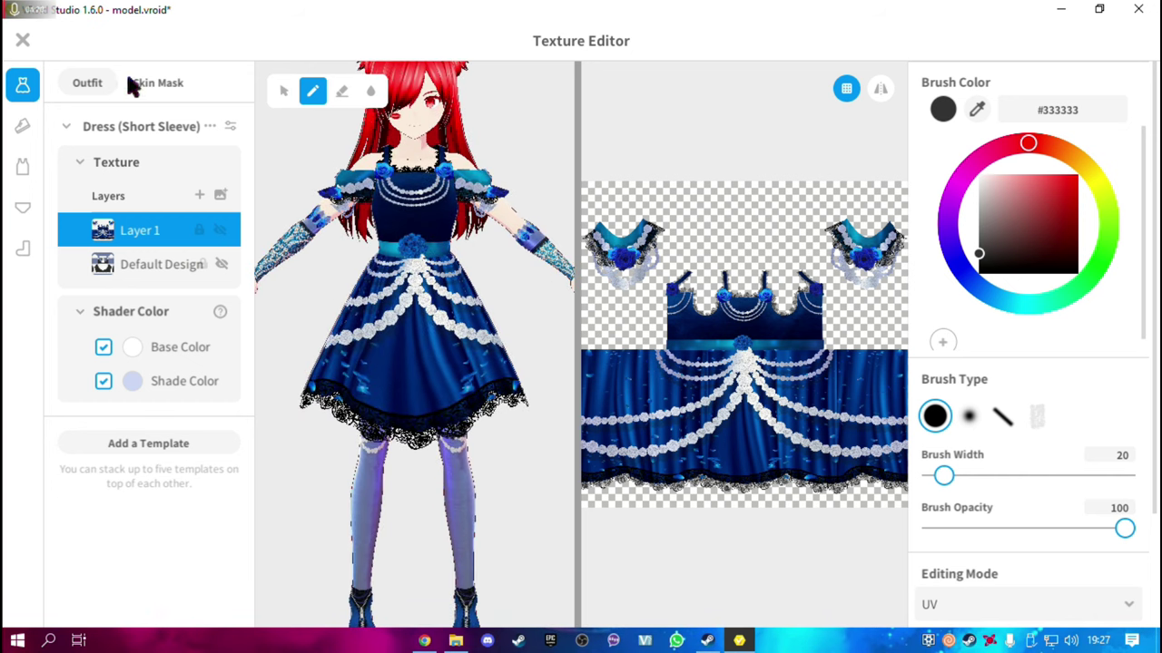
# Close the Texture Editor choosing Overwrite for the edited outfit items, then bring up the Blue Rose folder
pyautogui.click(22, 42)
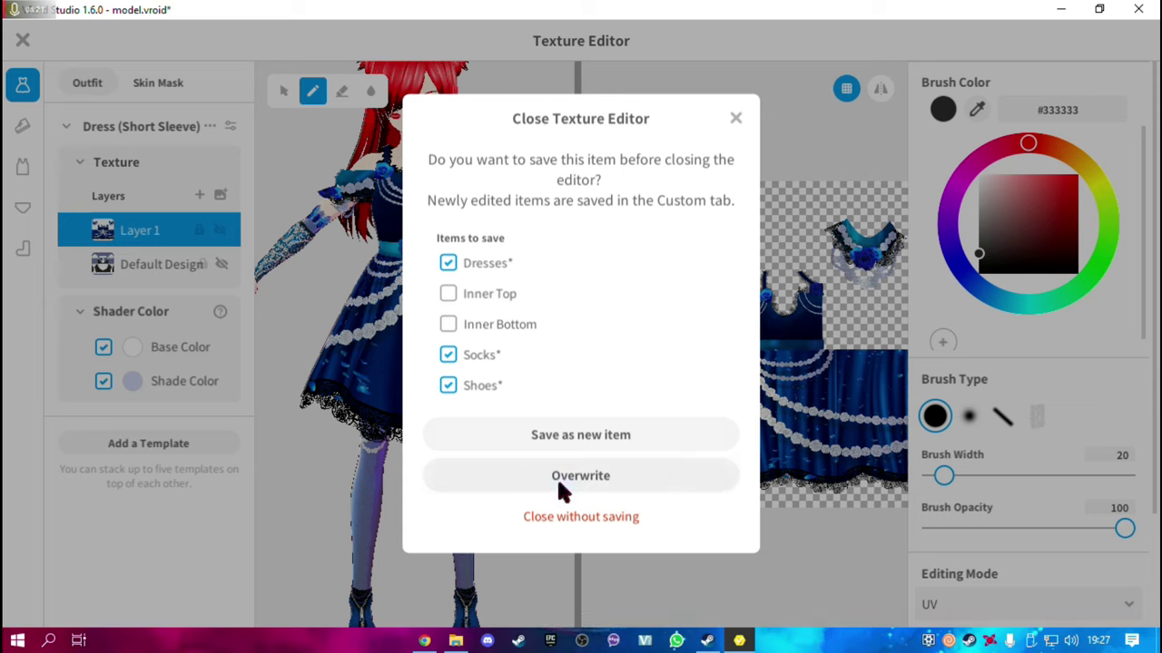
pyautogui.click(620, 485)
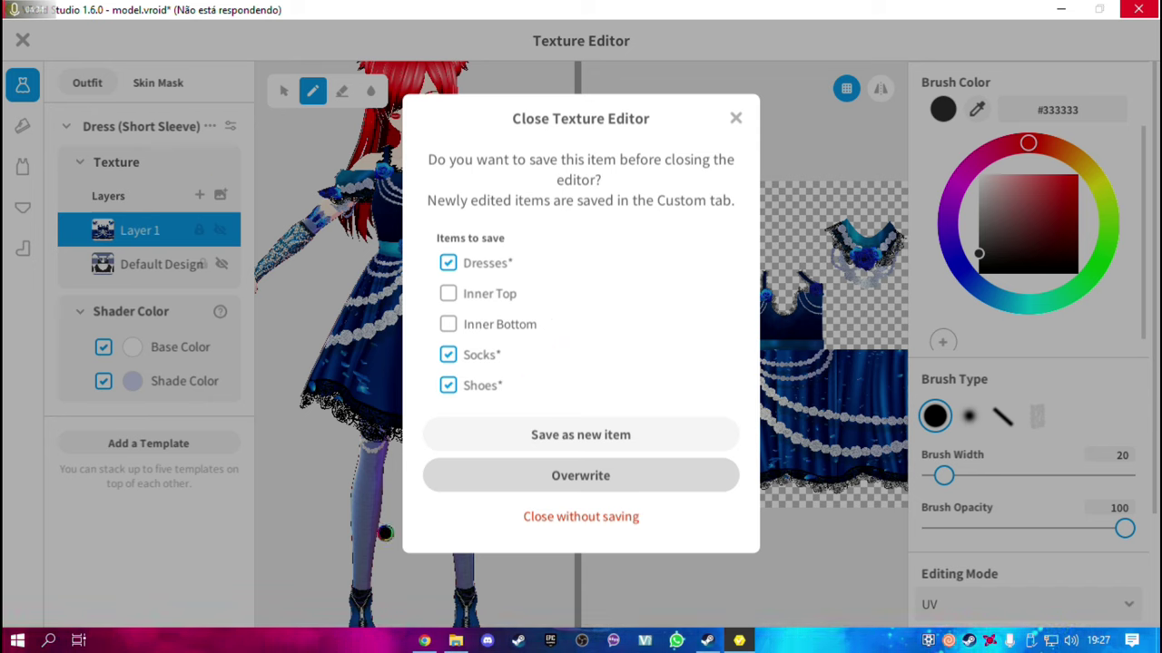
pyautogui.click(455, 640)
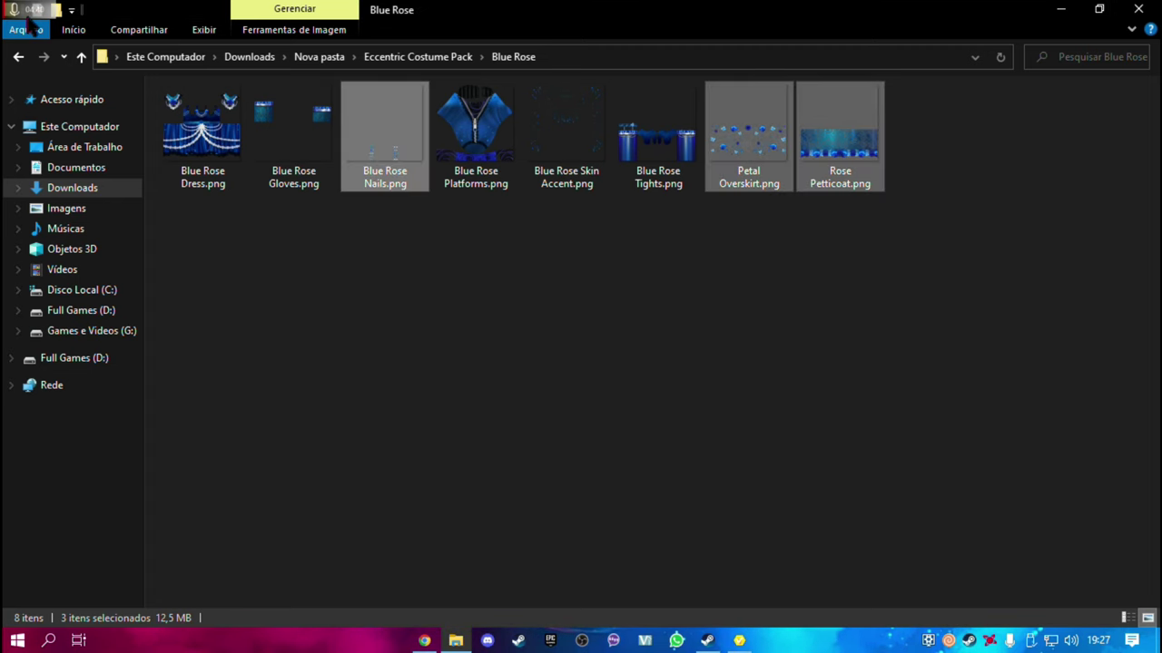
# Browse to Games e Vídeos (G:) > Gravações, then return to VRoid Studio
pyautogui.click(91, 332)
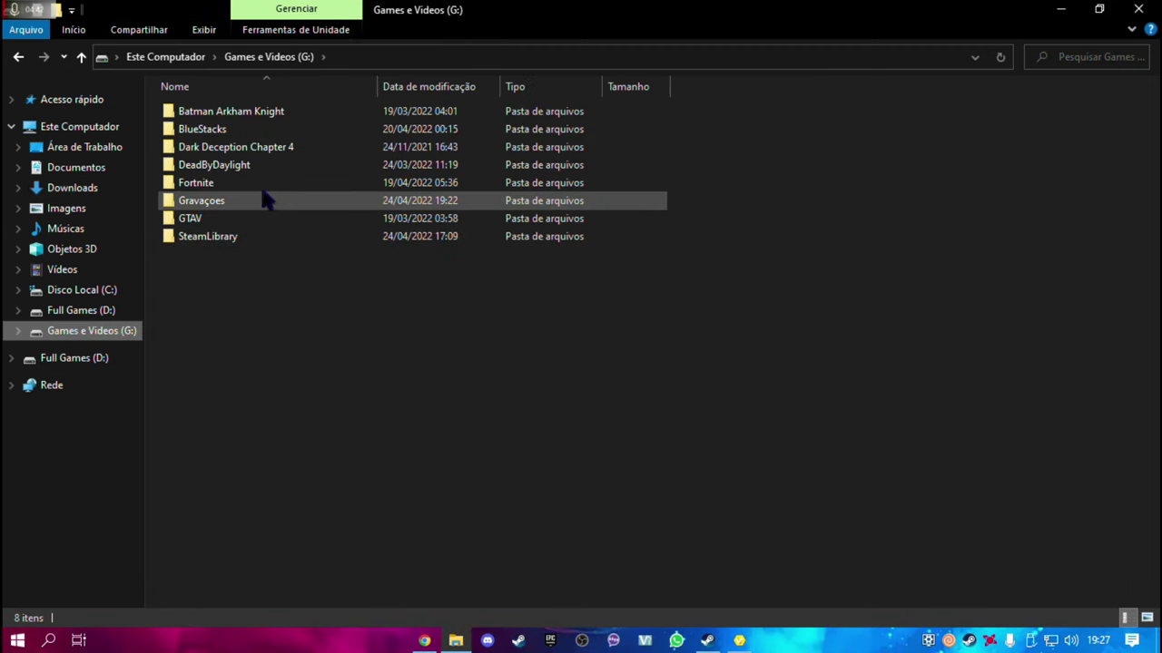
pyautogui.doubleClick(215, 205)
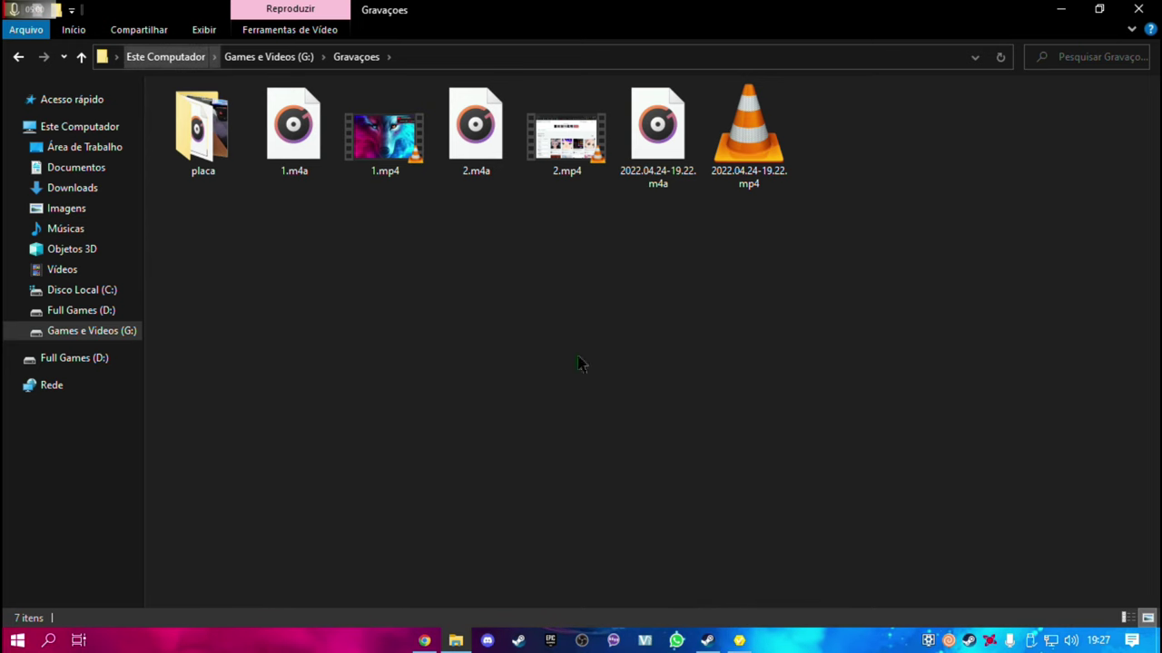
pyautogui.click(739, 641)
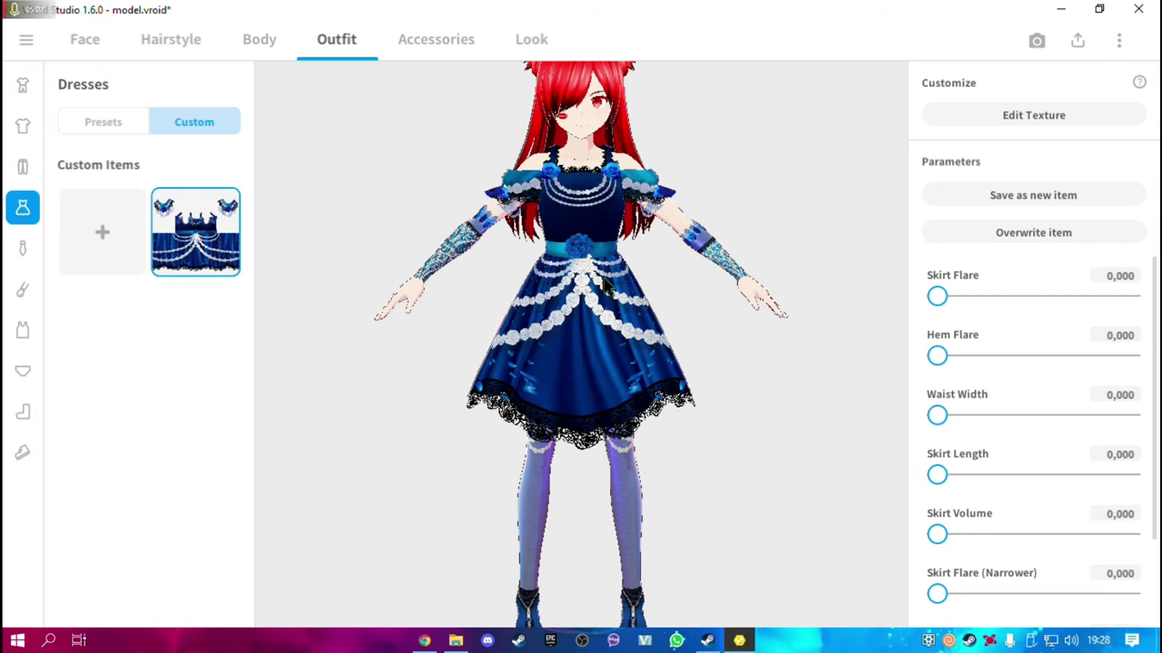
# Replace the neck tie with the dark bow under Neck Accessories
pyautogui.moveTo(606, 252); pyautogui.dragTo(595, 324, button='right')
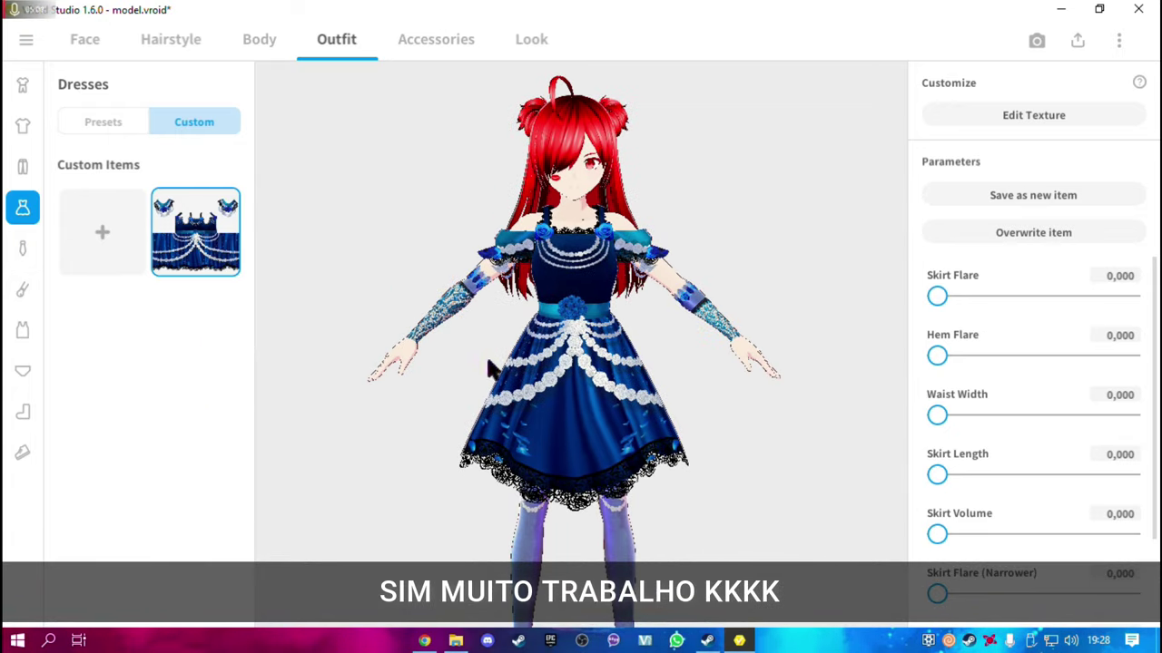
pyautogui.click(24, 247)
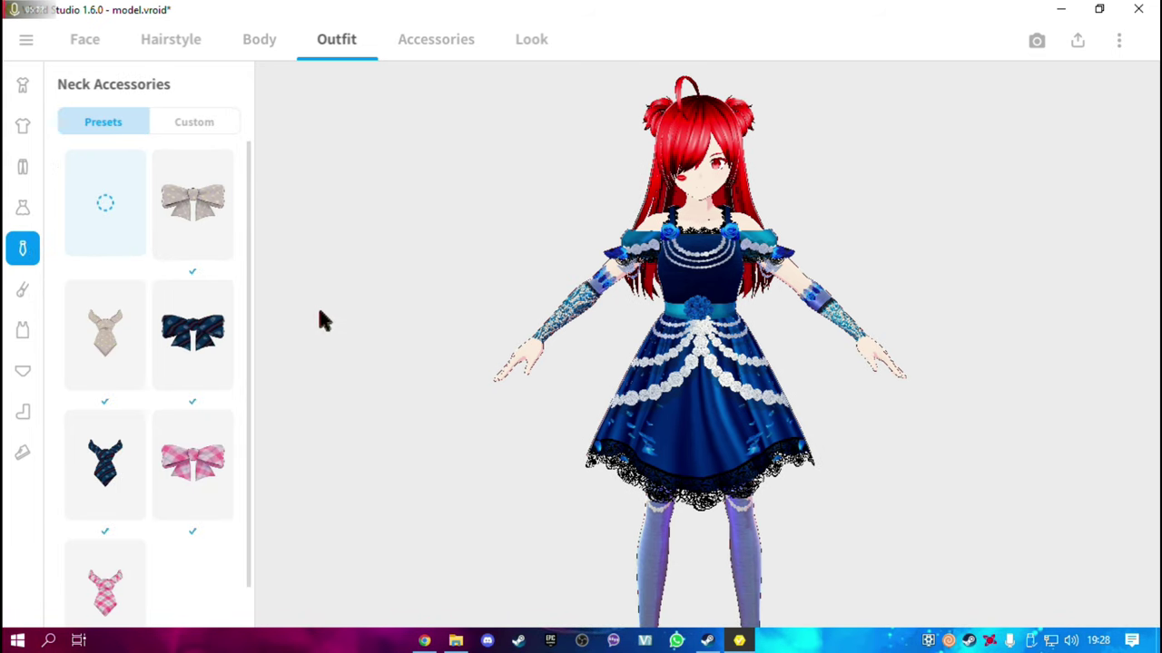
pyautogui.scroll(-1, 198, 440)
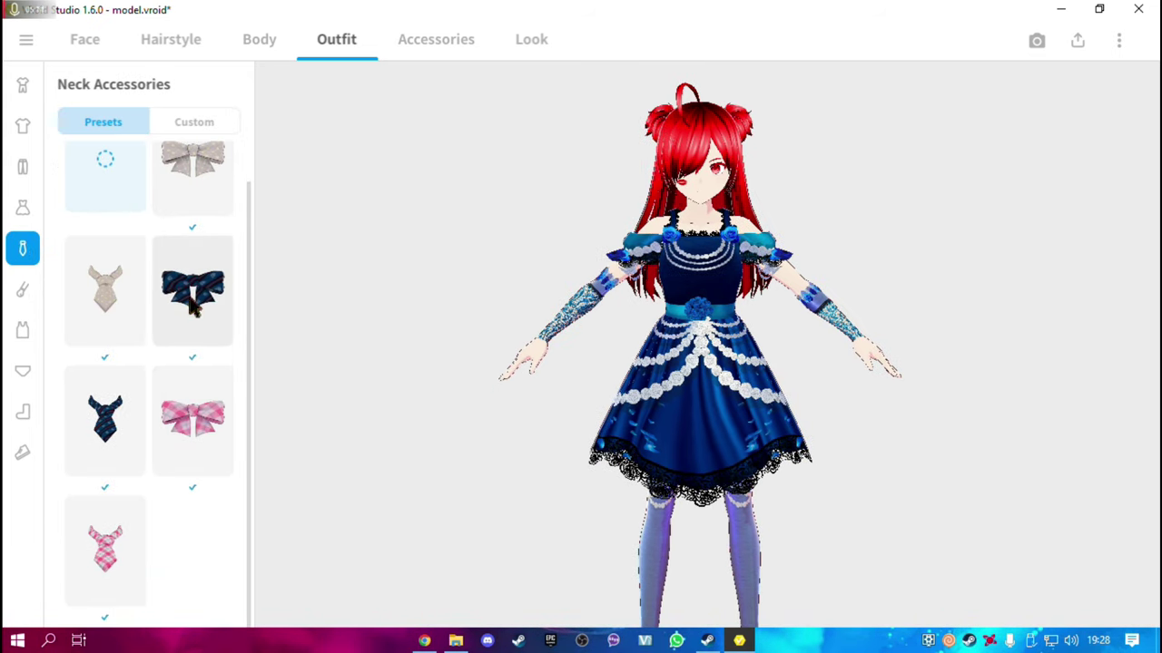
pyautogui.click(116, 445)
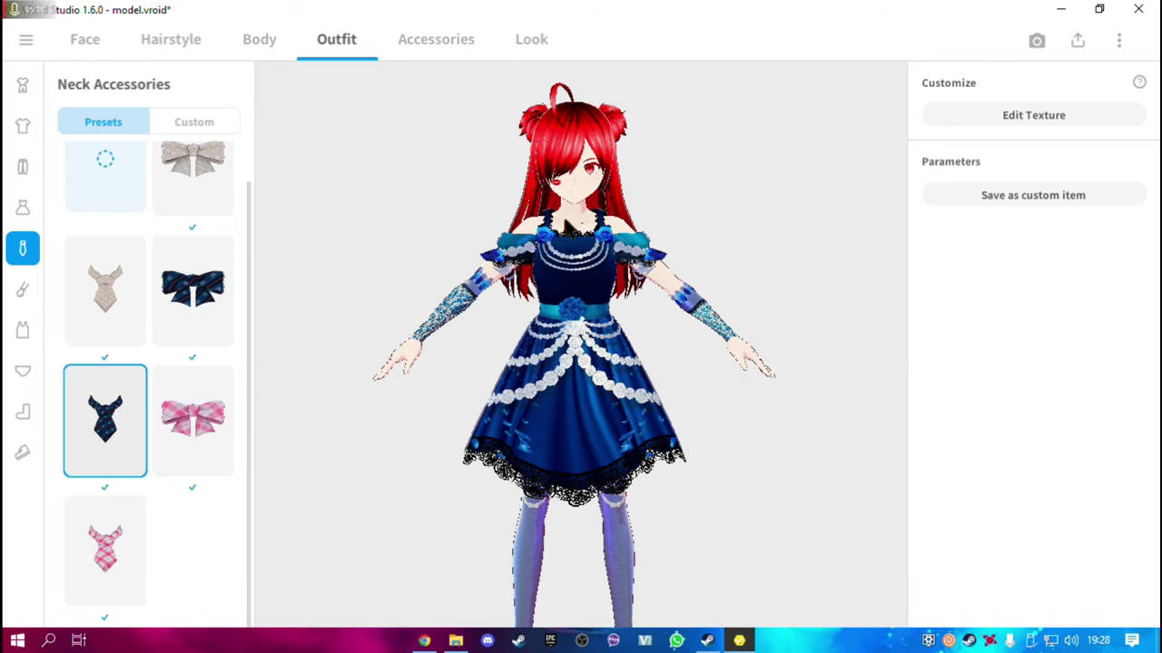
pyautogui.scroll(2, 574, 211)
pyautogui.scroll(3, 574, 210)
pyautogui.scroll(2, 573, 210)
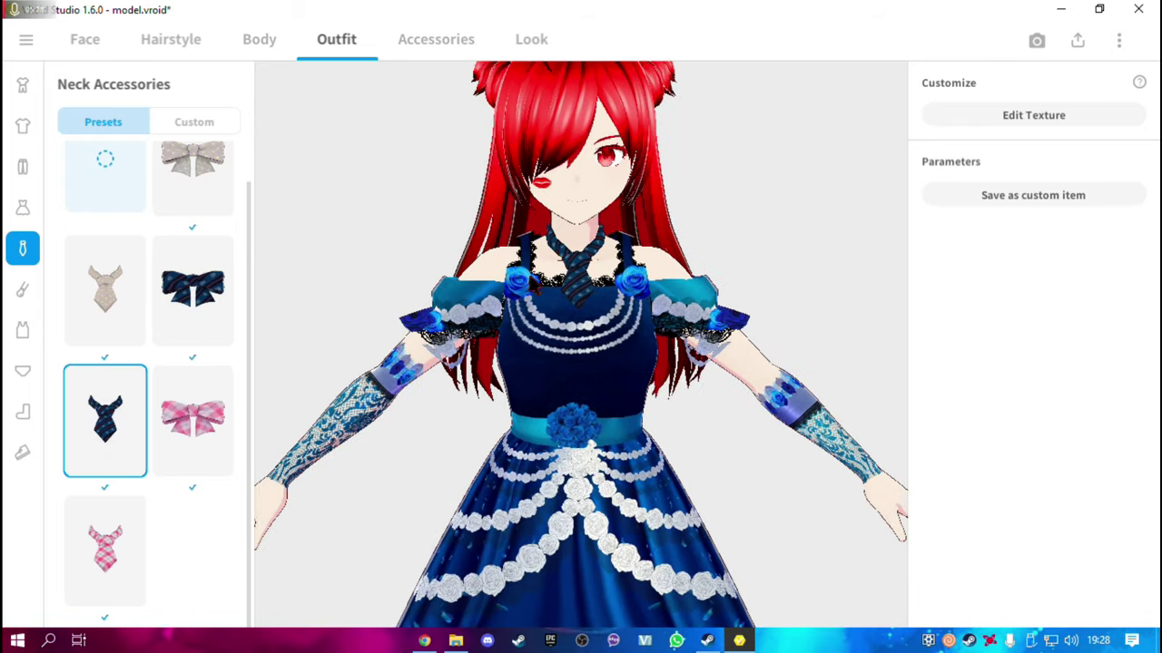
pyautogui.click(202, 301)
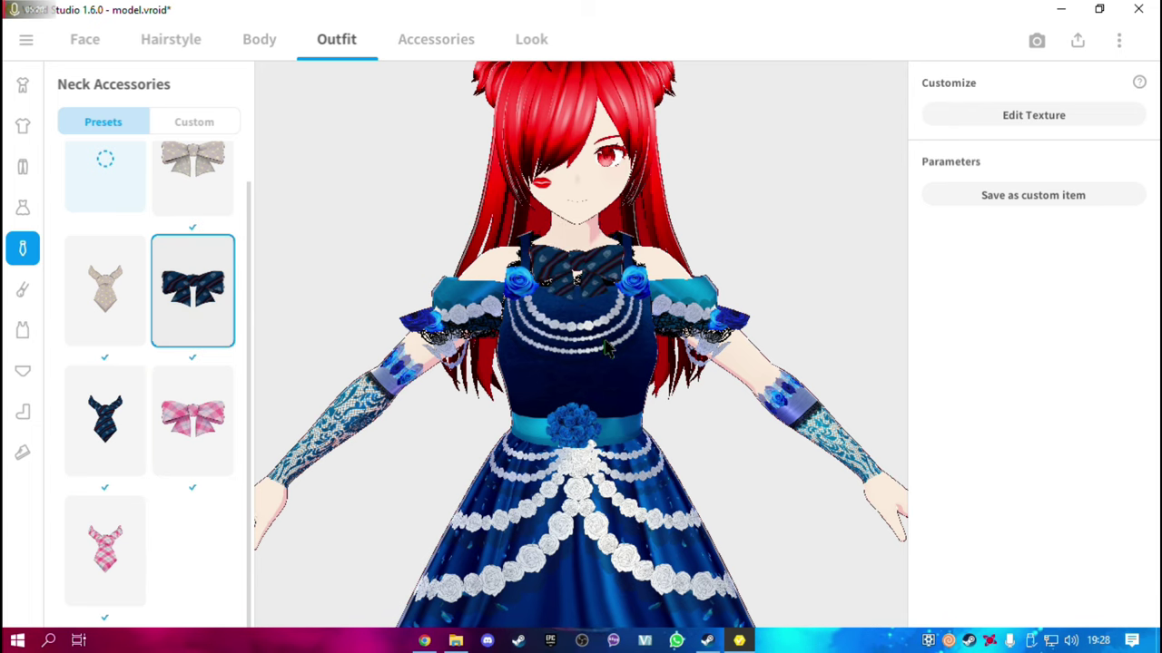
pyautogui.click(200, 121)
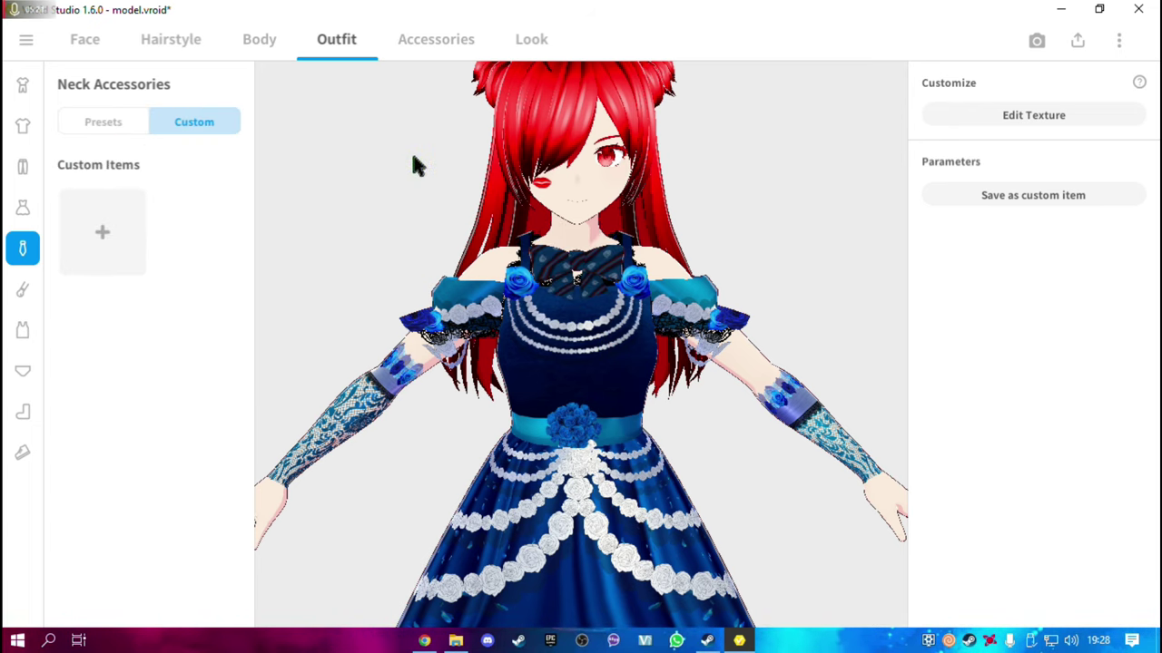
pyautogui.hotkey('ctrl', 'z')
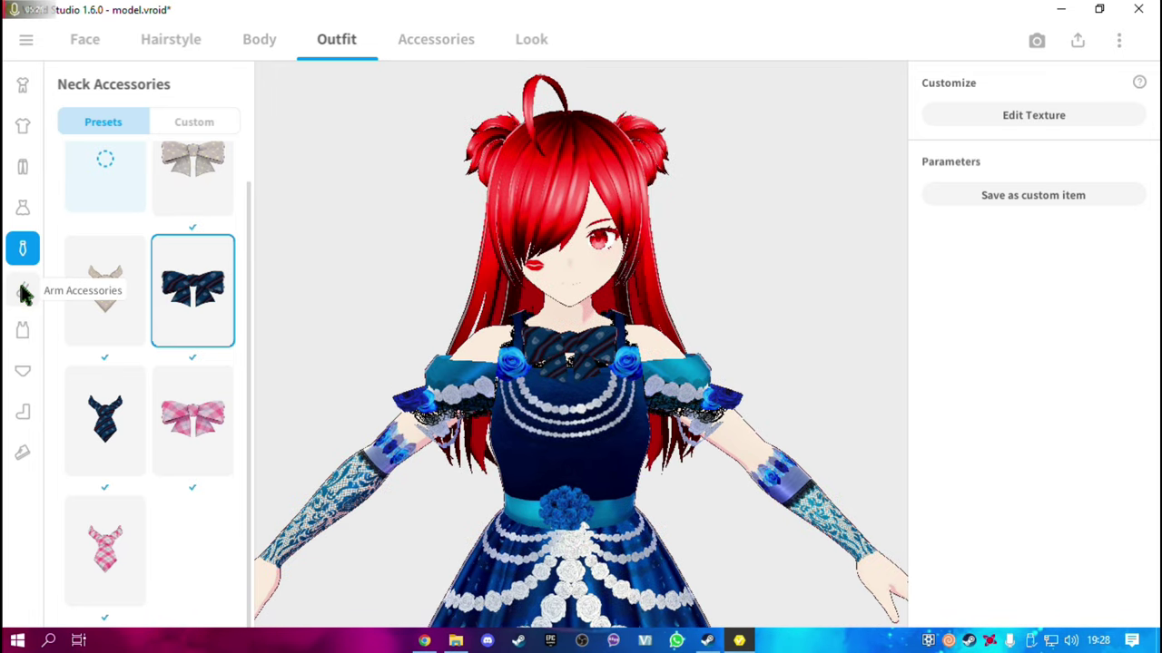
# Choose the empty Arm Accessories preset to remove the black gloves, then go to Accessories
pyautogui.click(24, 292)
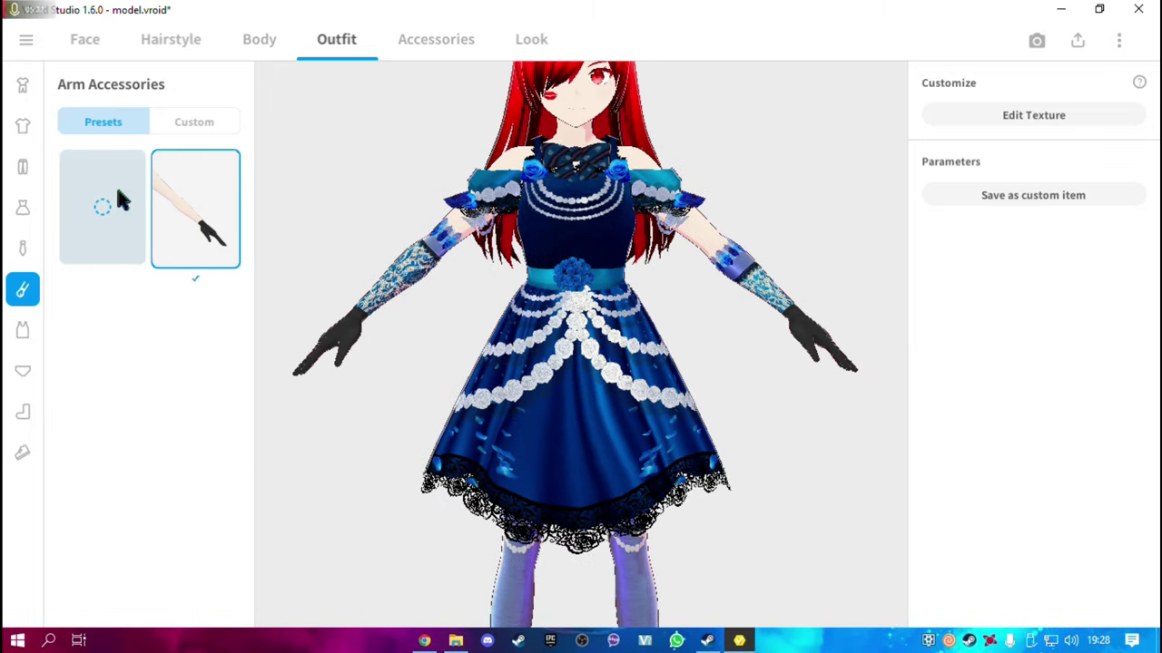
pyautogui.click(114, 195)
pyautogui.click(192, 124)
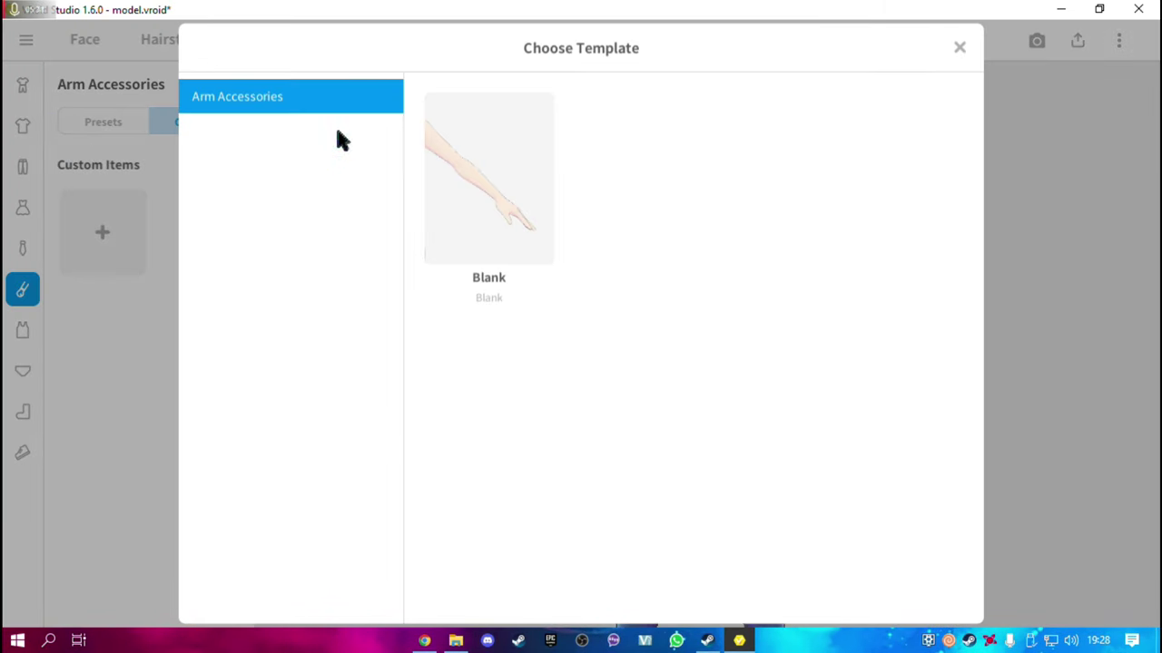
pyautogui.click(958, 47)
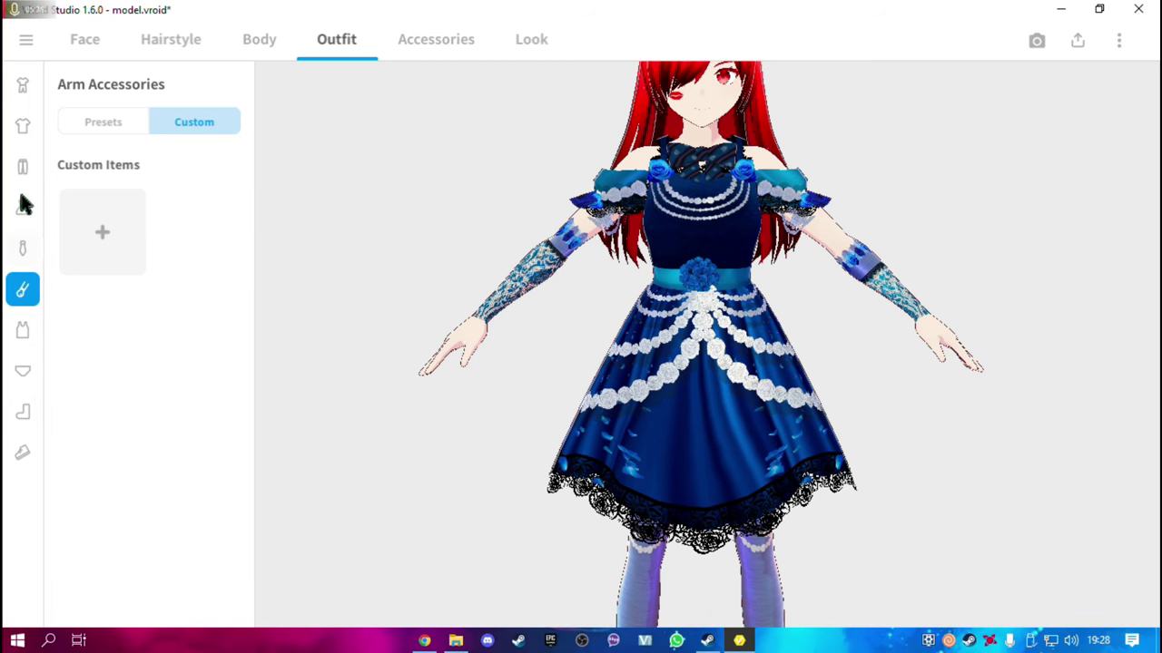
pyautogui.click(449, 47)
# Add Cat Ears to the avatar and delete the trial Rabbit Ears
pyautogui.click(176, 109)
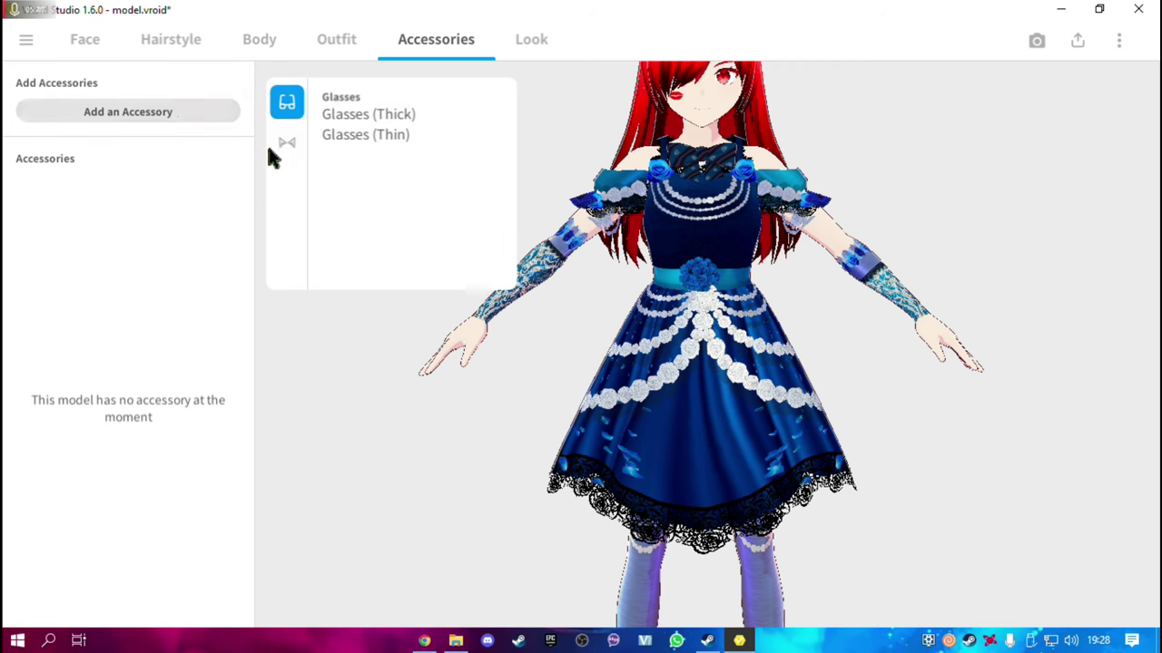
pyautogui.click(287, 143)
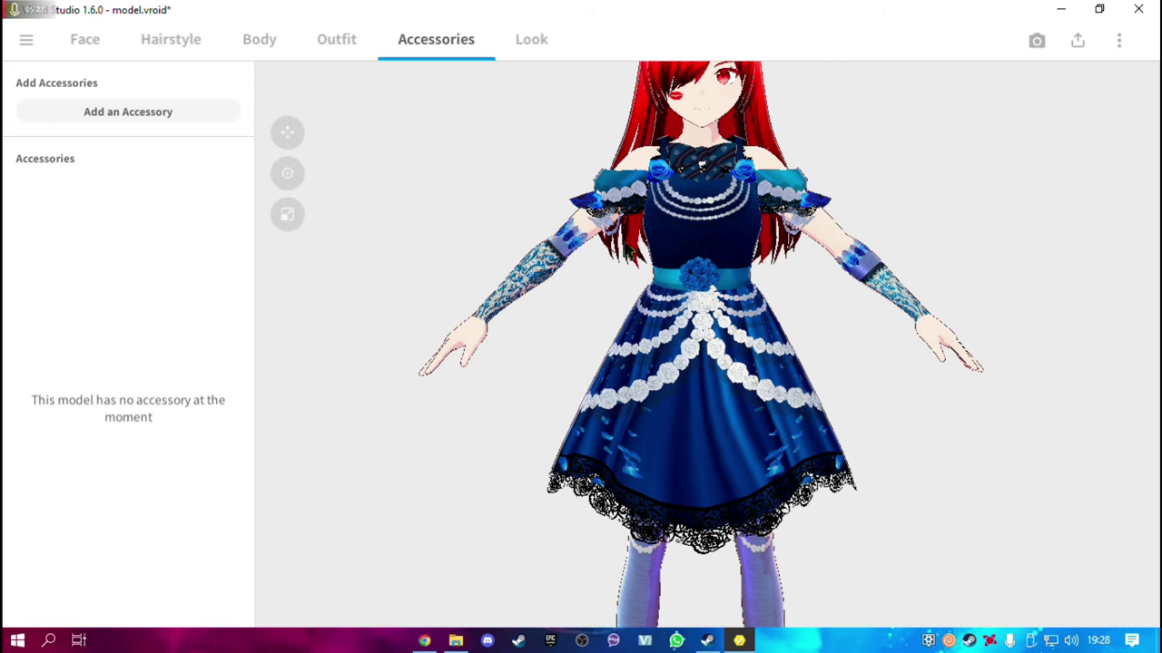
pyautogui.click(118, 112)
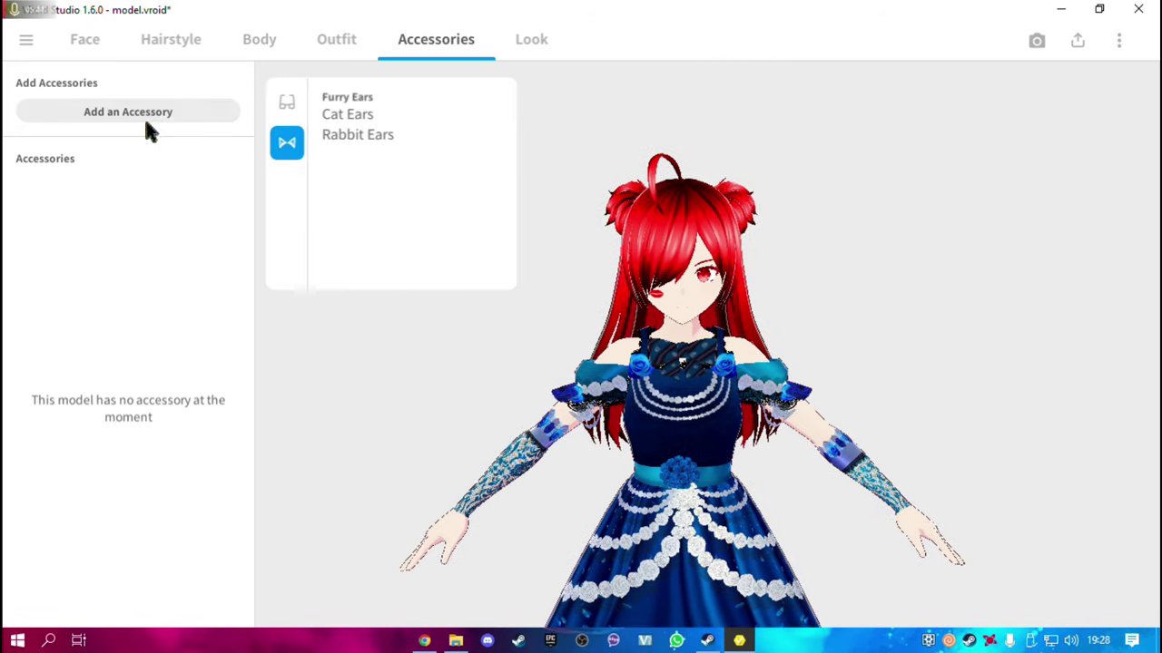
pyautogui.click(375, 116)
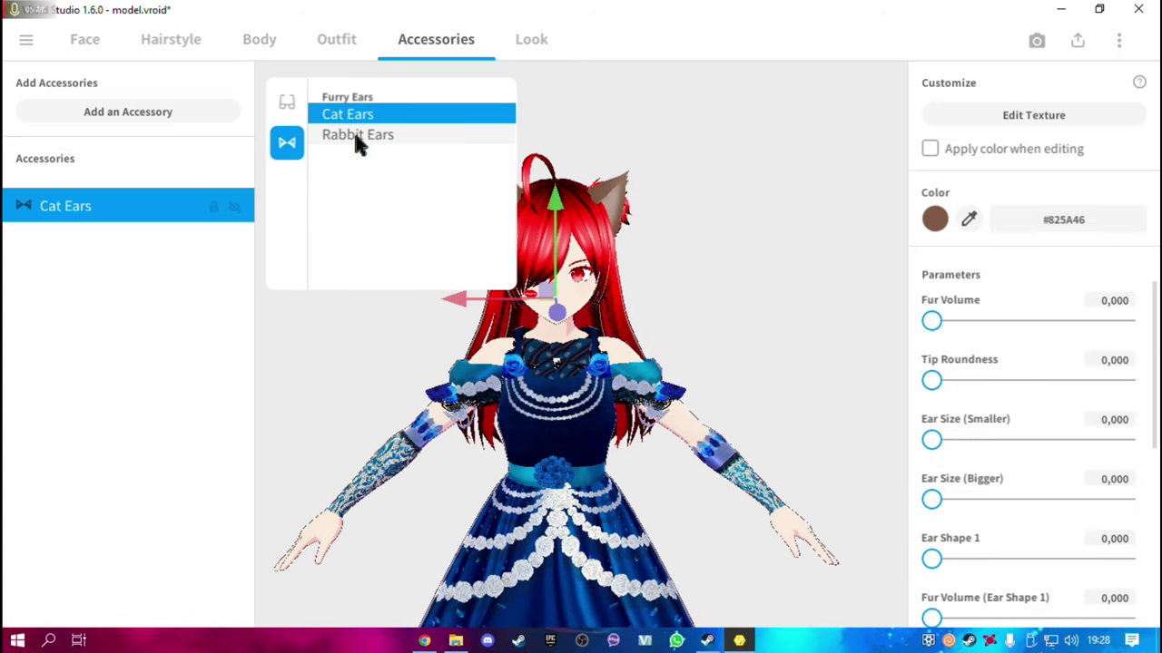
pyautogui.click(409, 148)
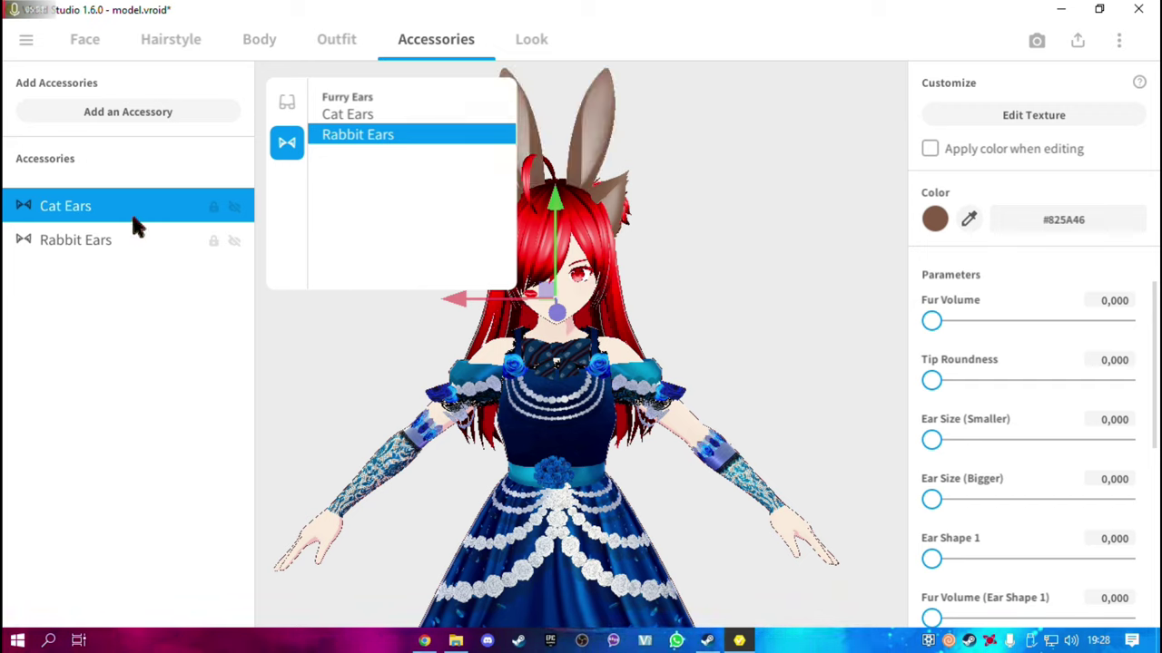
pyautogui.click(113, 243)
pyautogui.click(109, 243)
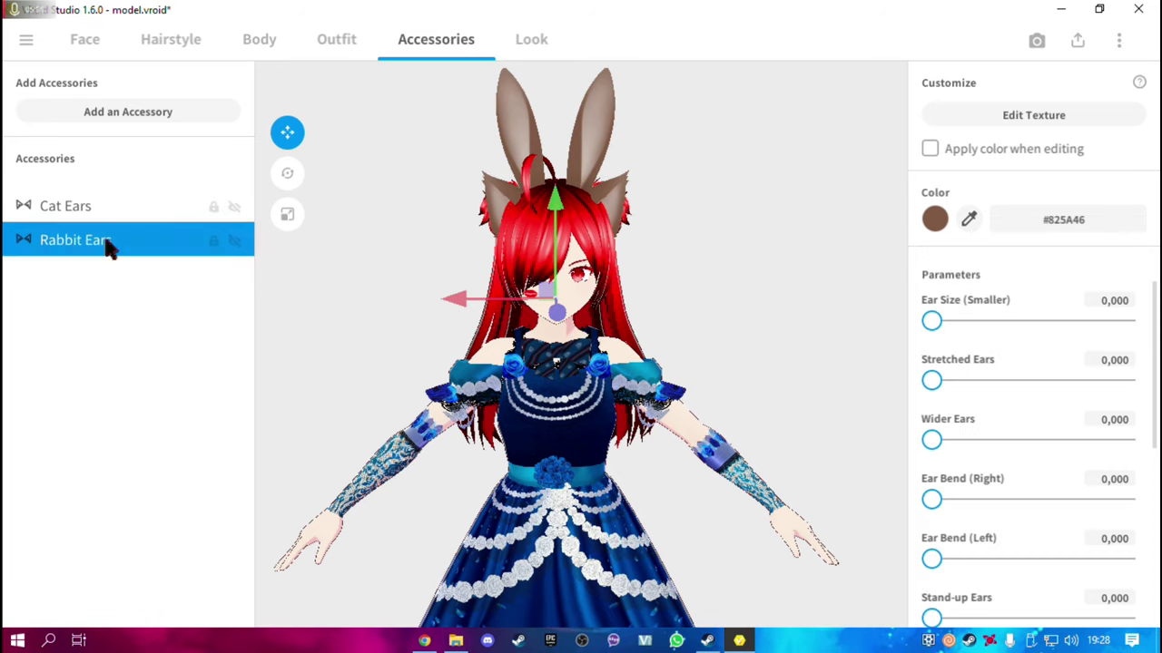
pyautogui.rightClick(109, 243)
pyautogui.click(156, 309)
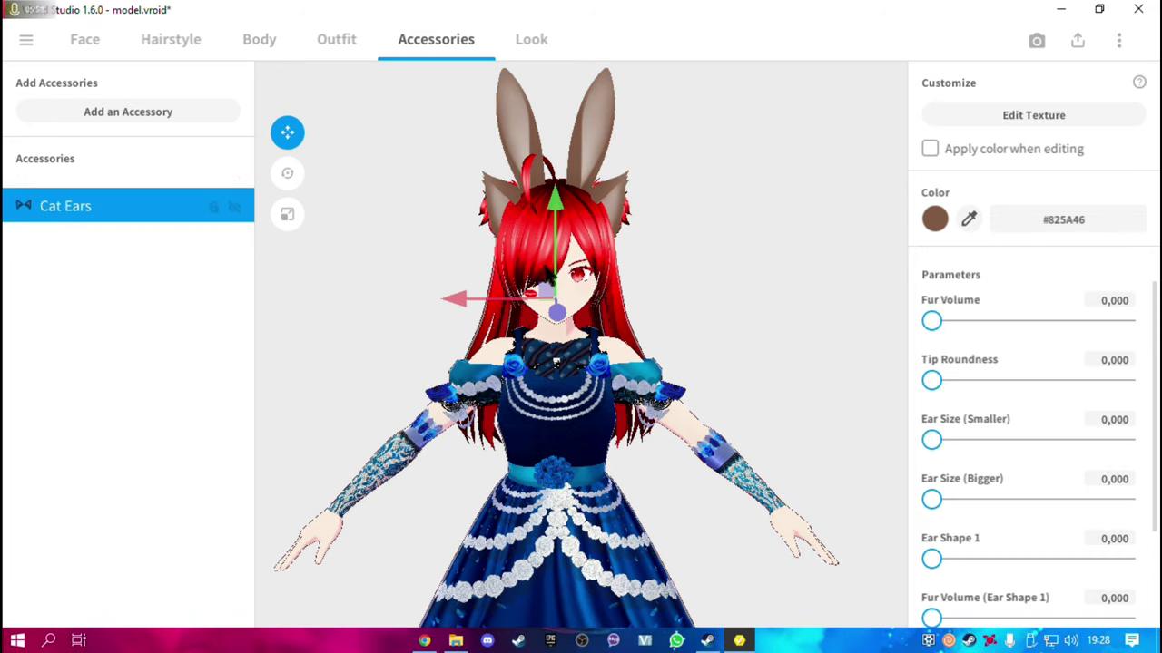
pyautogui.moveTo(285, 272)
pyautogui.mouseDown()
pyautogui.moveTo(504, 261)
pyautogui.moveTo(299, 263)
pyautogui.mouseUp()
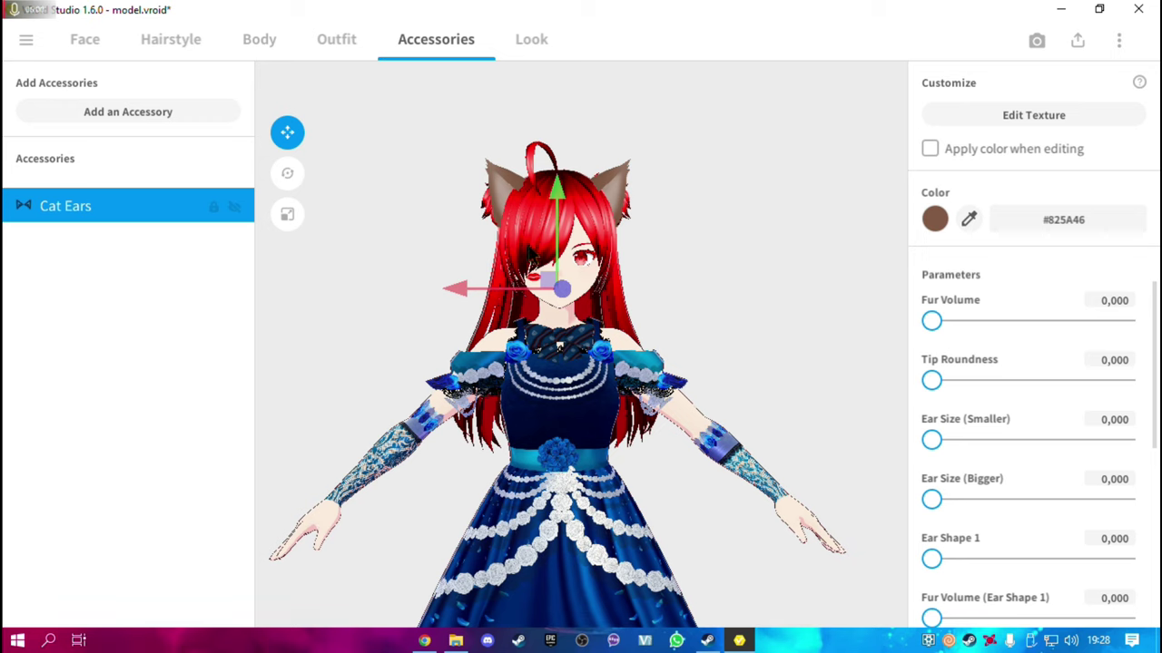
# Set the cat ears' colour to pure red, #FF0000
pyautogui.click(935, 219)
pyautogui.click(878, 234)
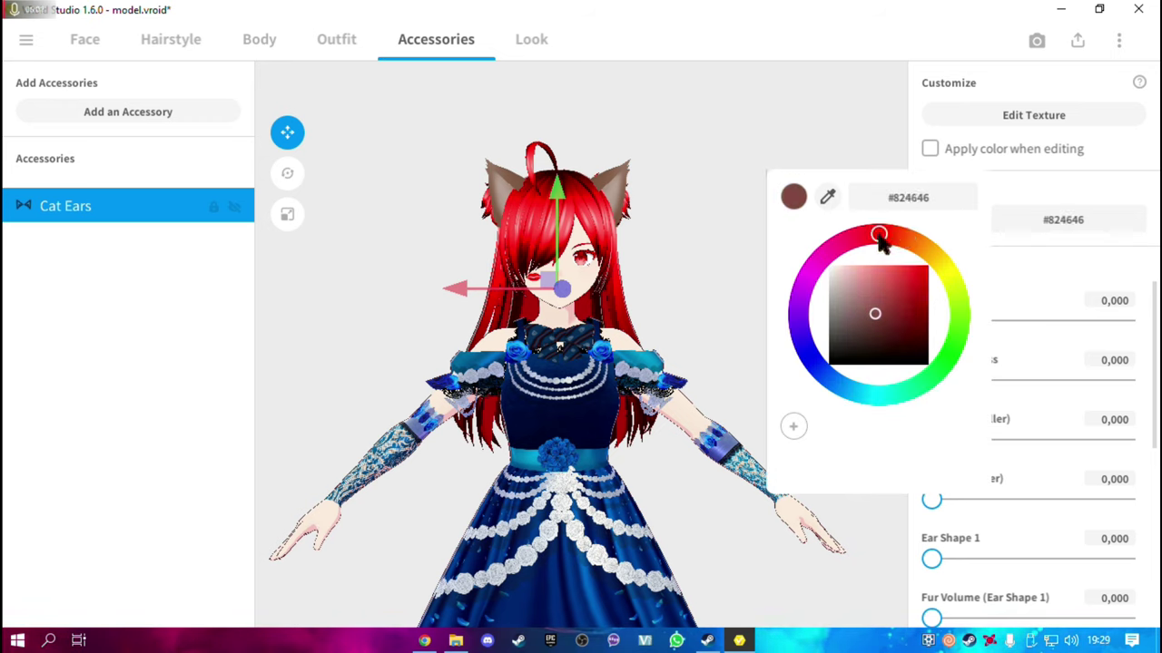
pyautogui.moveTo(907, 291)
pyautogui.mouseDown()
pyautogui.moveTo(940, 281)
pyautogui.moveTo(941, 265)
pyautogui.mouseUp()
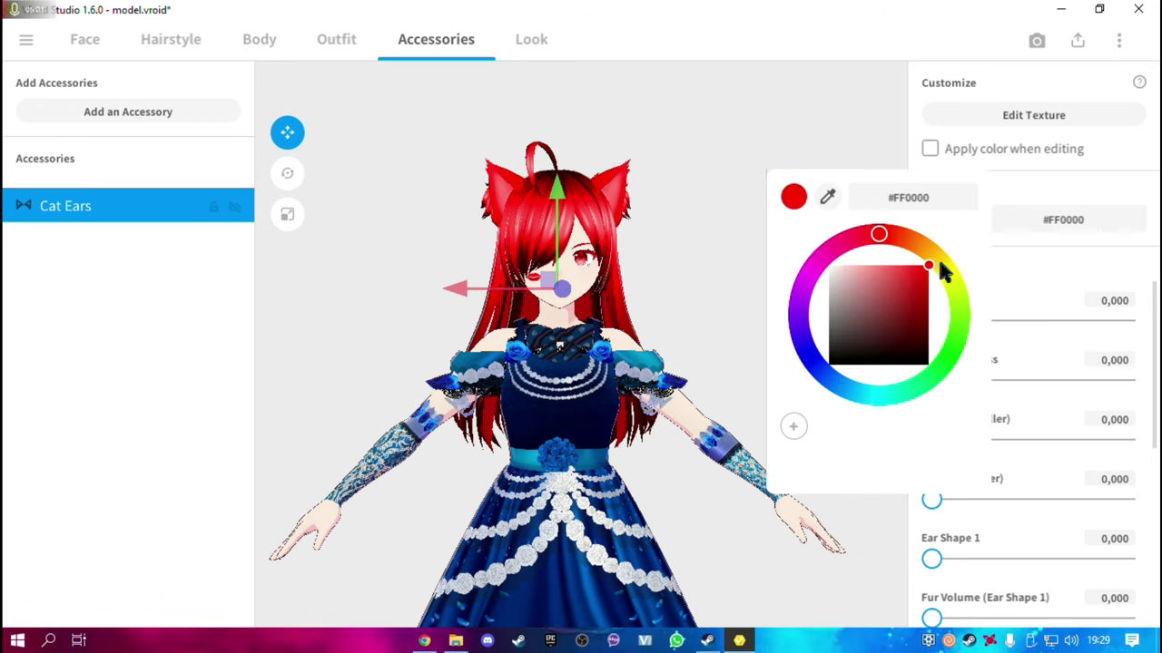
pyautogui.click(816, 134)
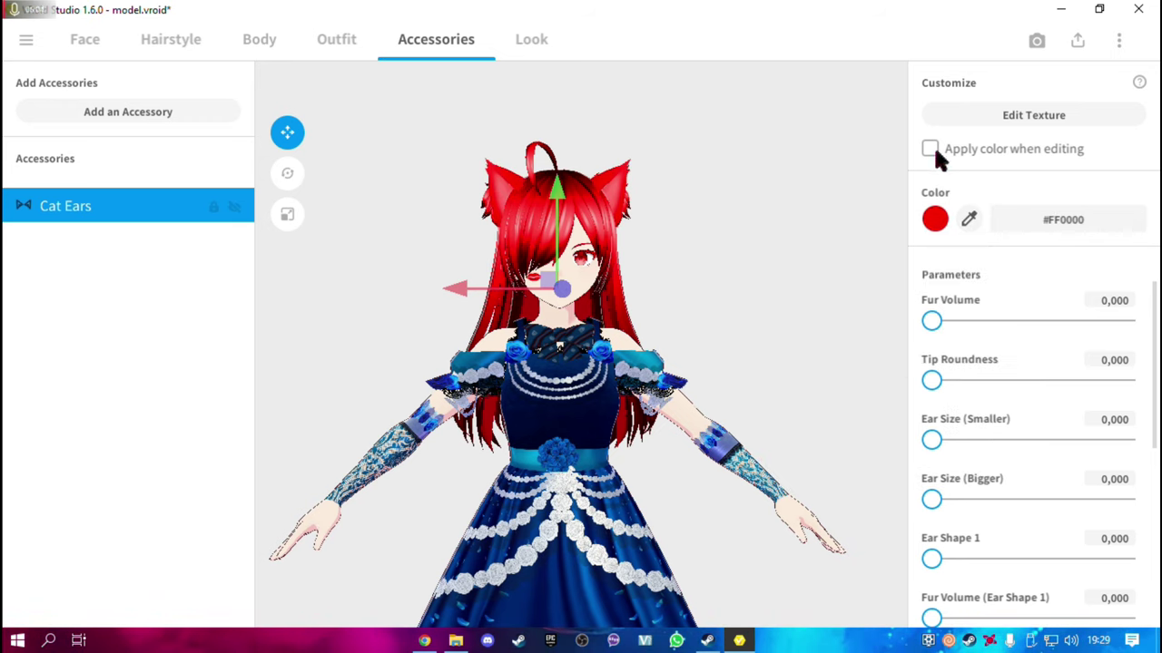
pyautogui.click(1014, 118)
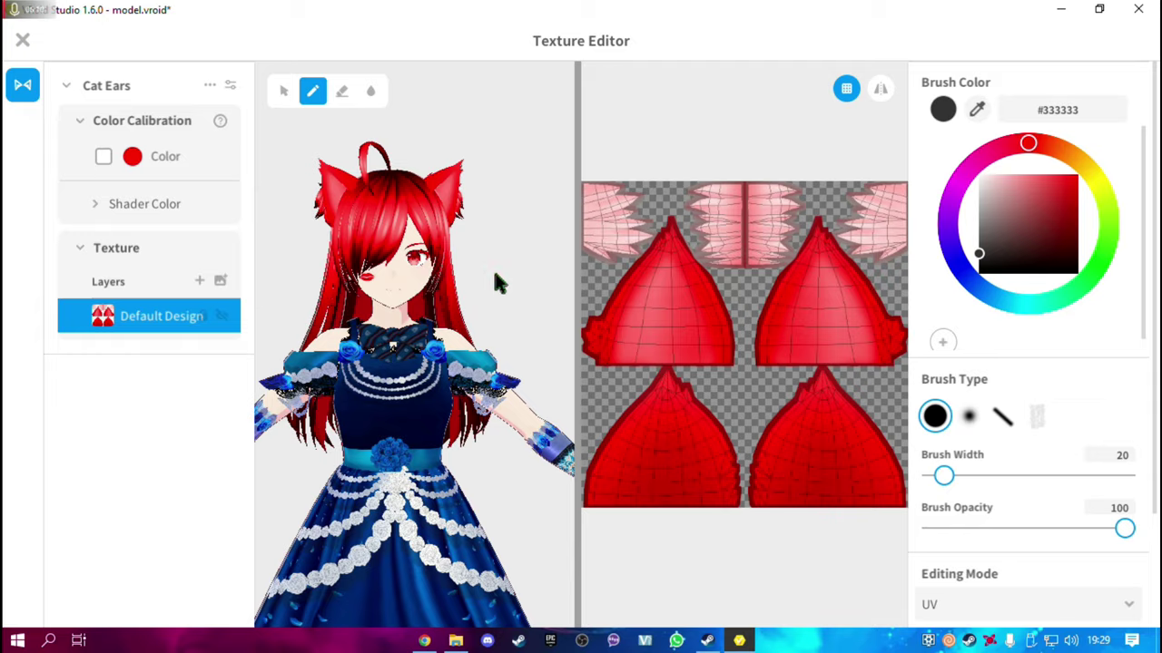
# Add a new texture layer to the cat ears and bring up Photopea for its darker red shading
pyautogui.moveTo(498, 281)
pyautogui.mouseDown()
pyautogui.moveTo(367, 291)
pyautogui.moveTo(479, 276)
pyautogui.mouseUp()
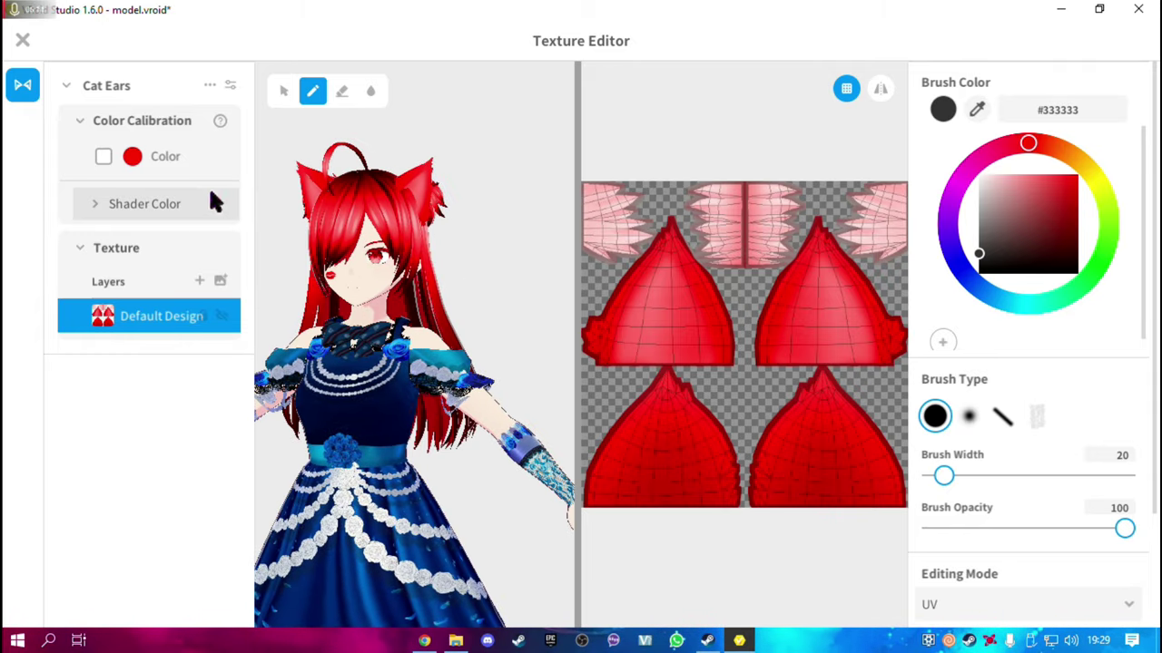
pyautogui.click(200, 282)
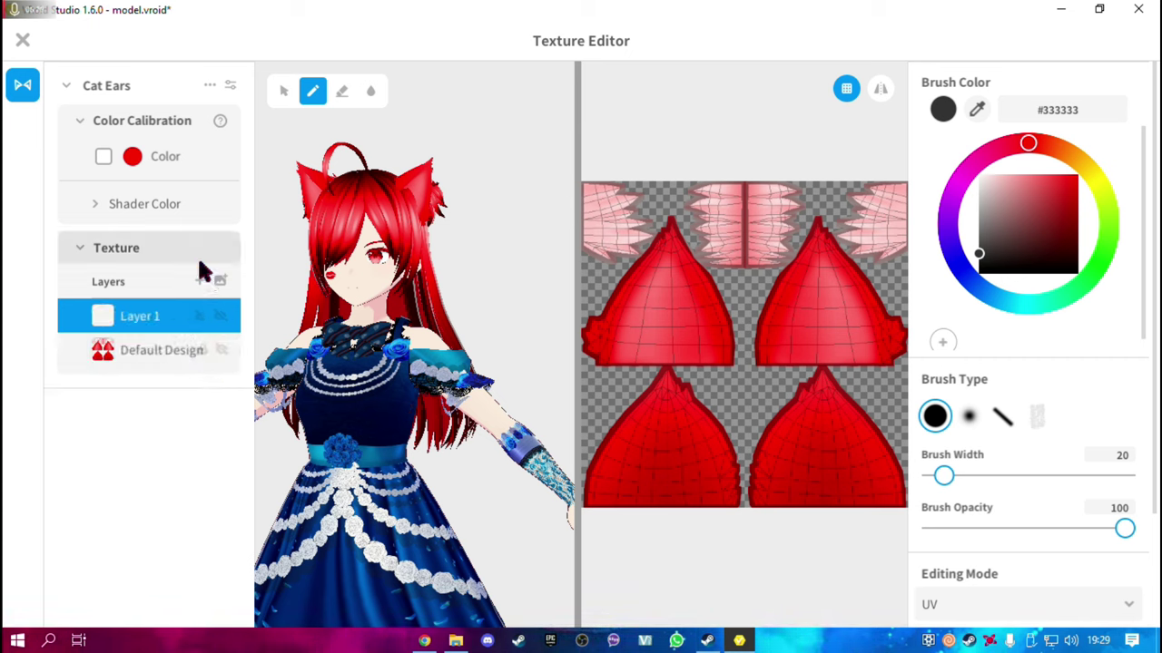
pyautogui.moveTo(388, 346); pyautogui.dragTo(311, 349)
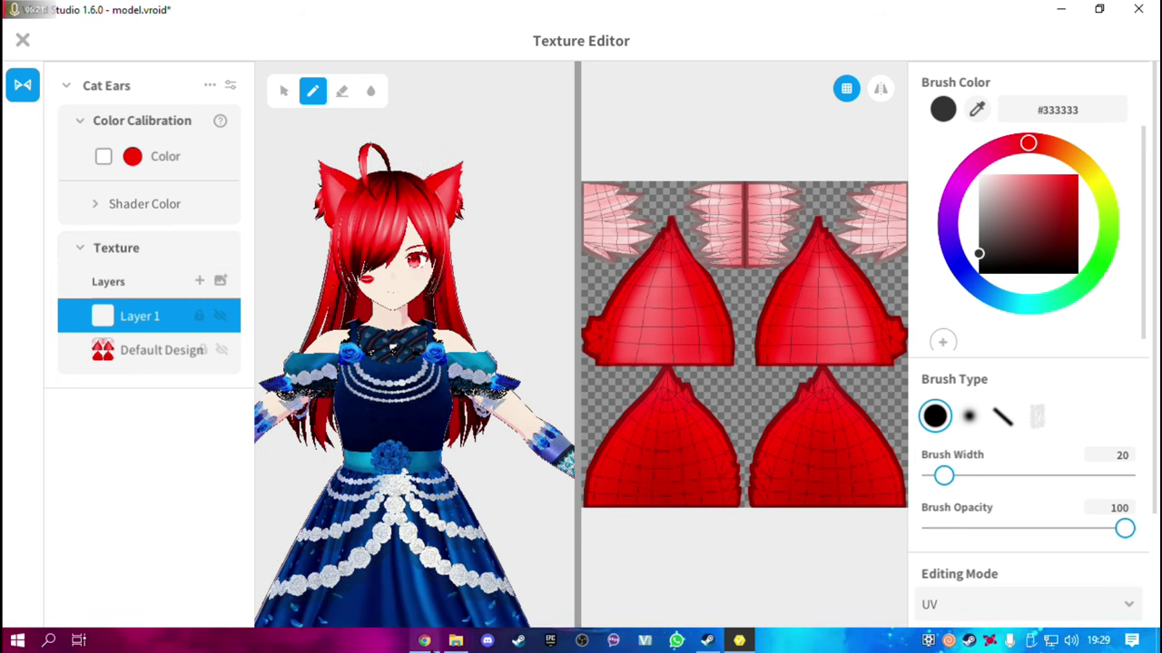
pyautogui.click(423, 641)
pyautogui.click(345, 13)
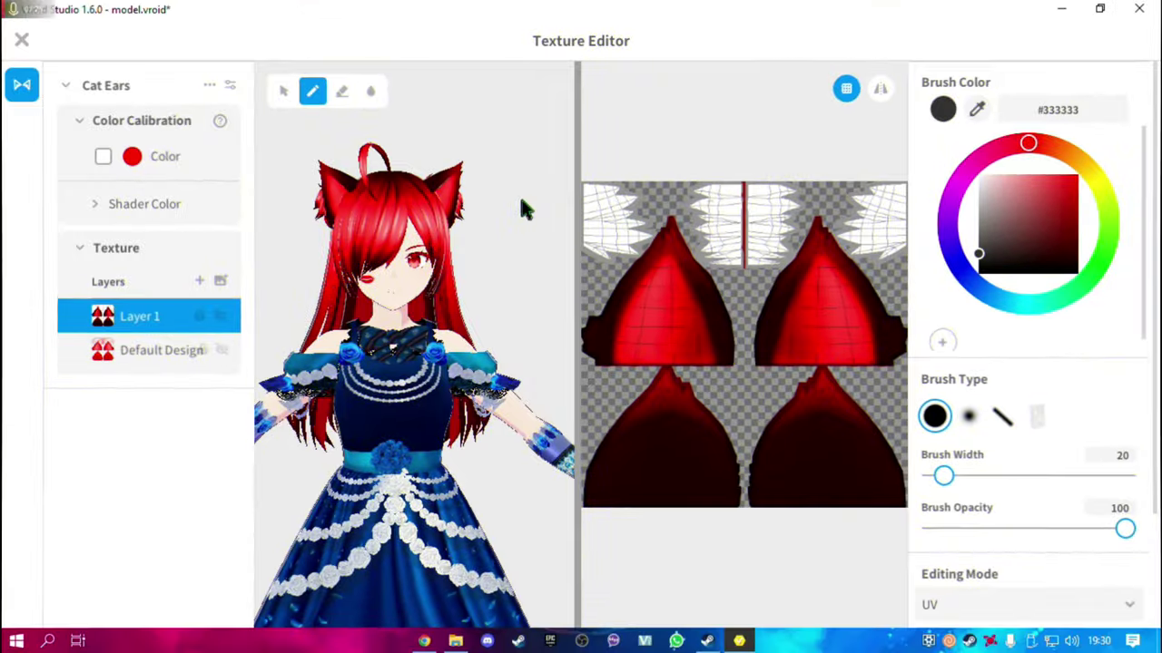
pyautogui.moveTo(514, 194)
pyautogui.mouseDown(button='right')
pyautogui.moveTo(426, 212)
pyautogui.moveTo(485, 201)
pyautogui.moveTo(431, 235)
pyautogui.moveTo(463, 286)
pyautogui.mouseUp(button='right')
pyautogui.moveTo(462, 286); pyautogui.dragTo(495, 309, button='middle')
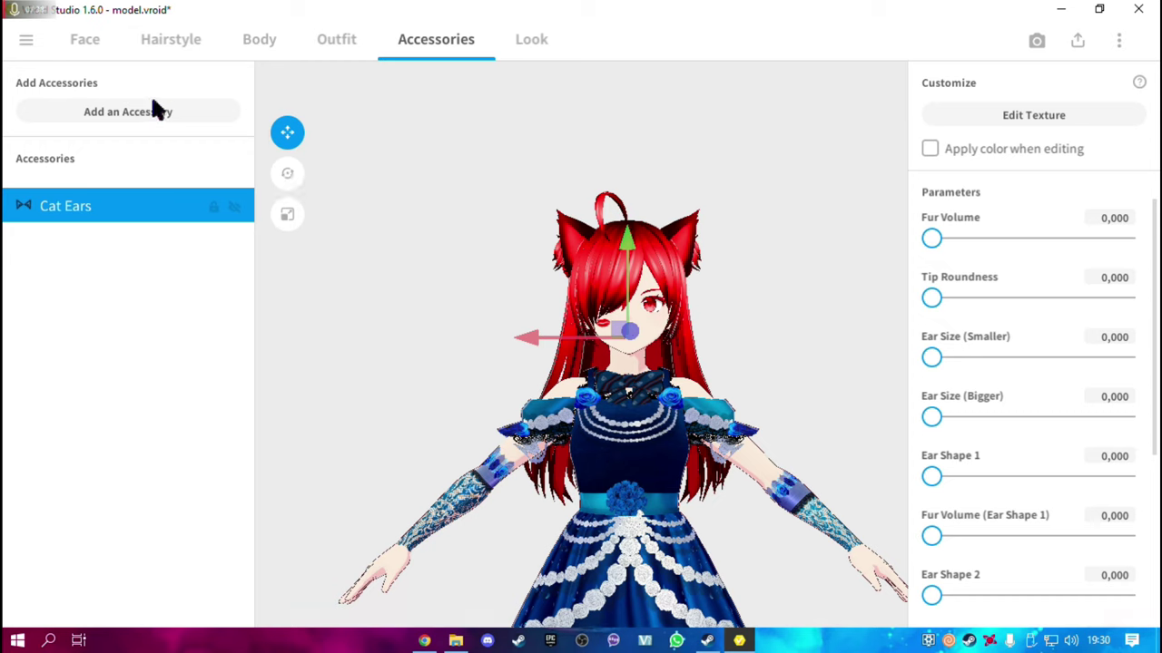
# Try thin glasses on the avatar, then remove them so only the cat ears remain
pyautogui.click(151, 111)
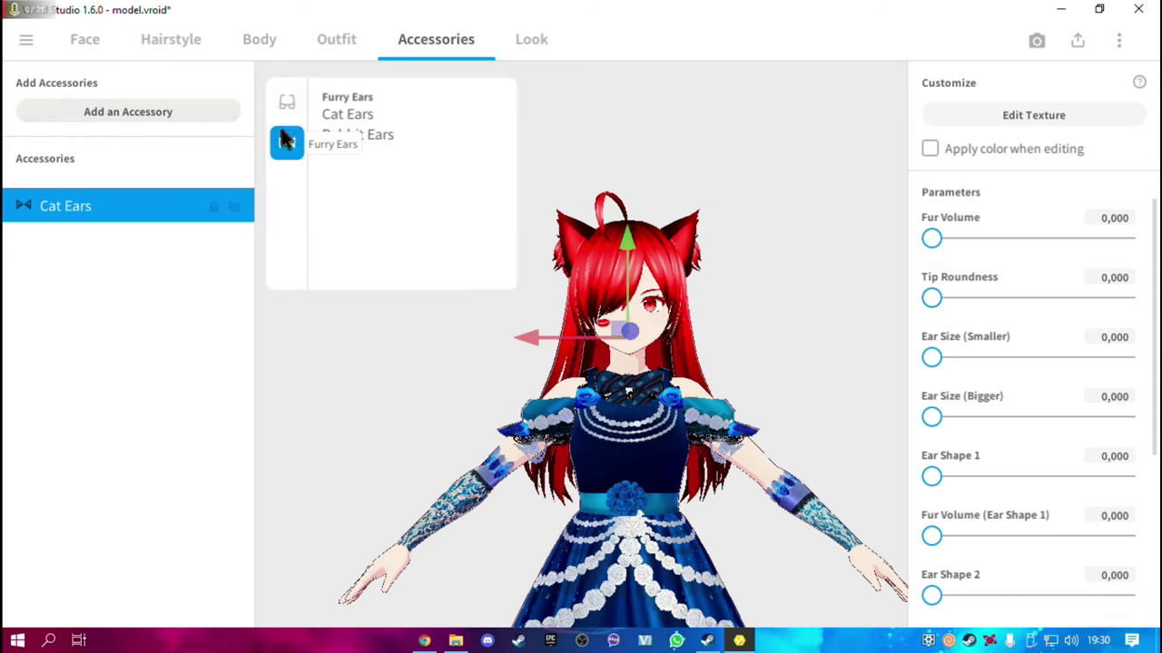
pyautogui.click(285, 104)
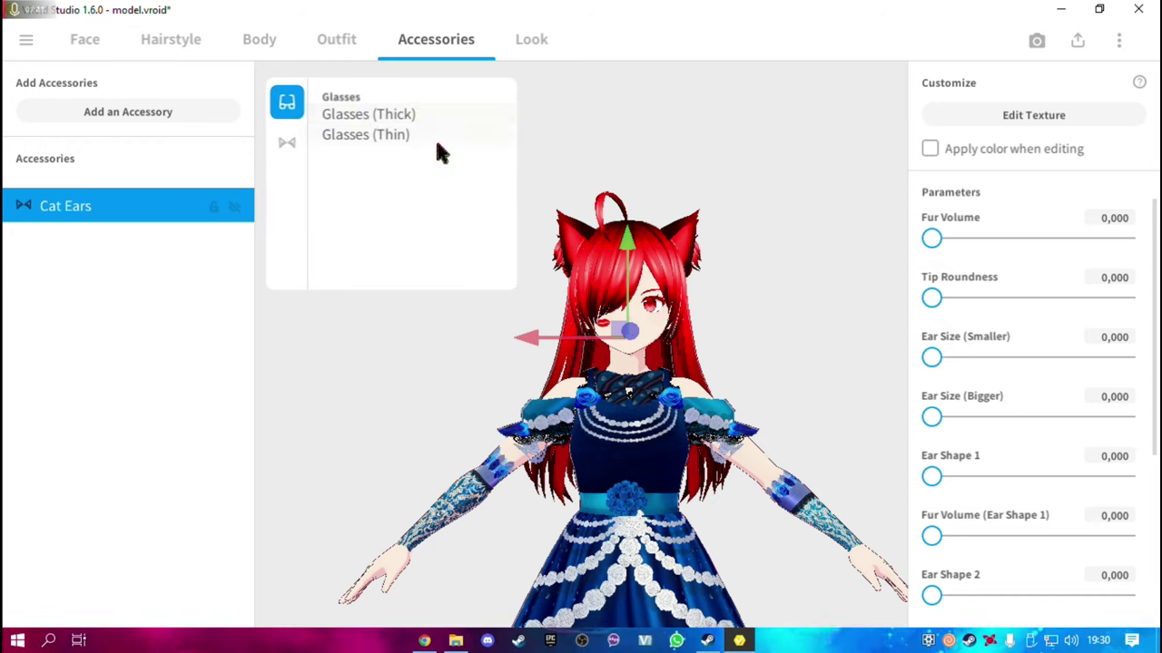
pyautogui.click(402, 134)
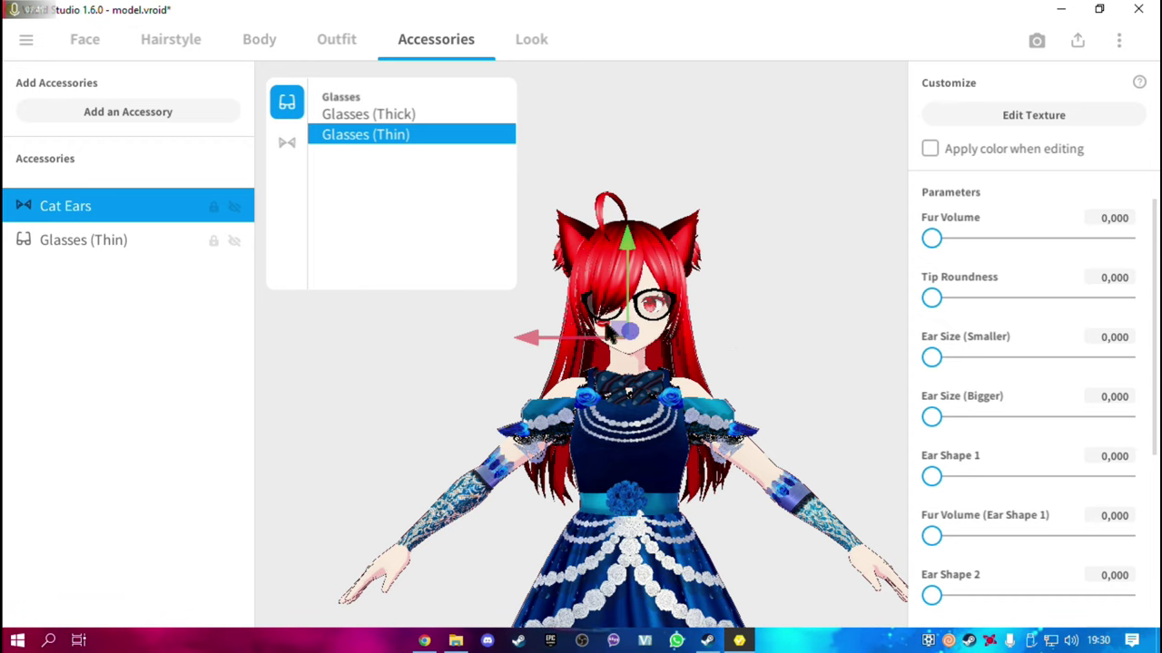
pyautogui.click(788, 345)
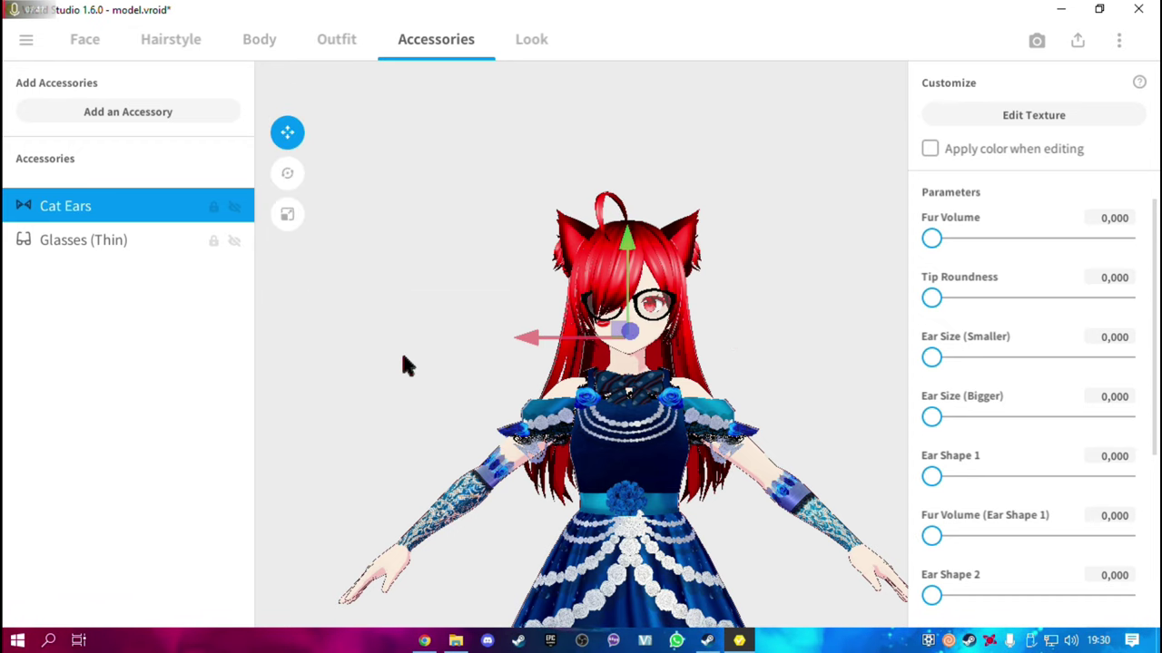
pyautogui.click(767, 382)
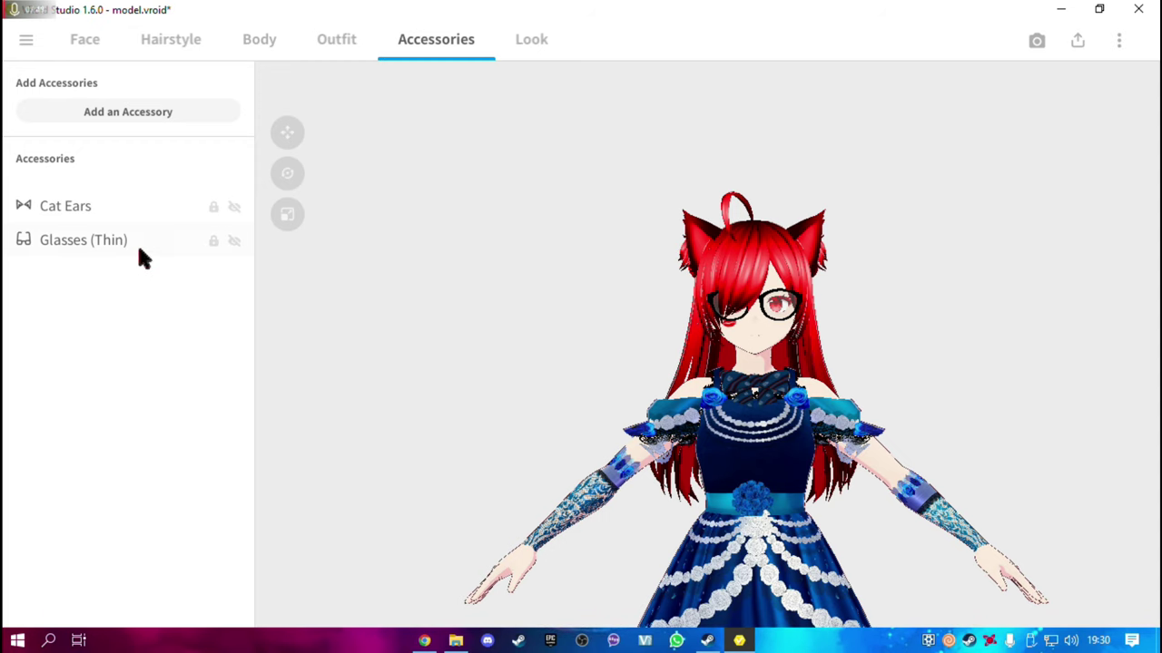
pyautogui.rightClick(88, 241)
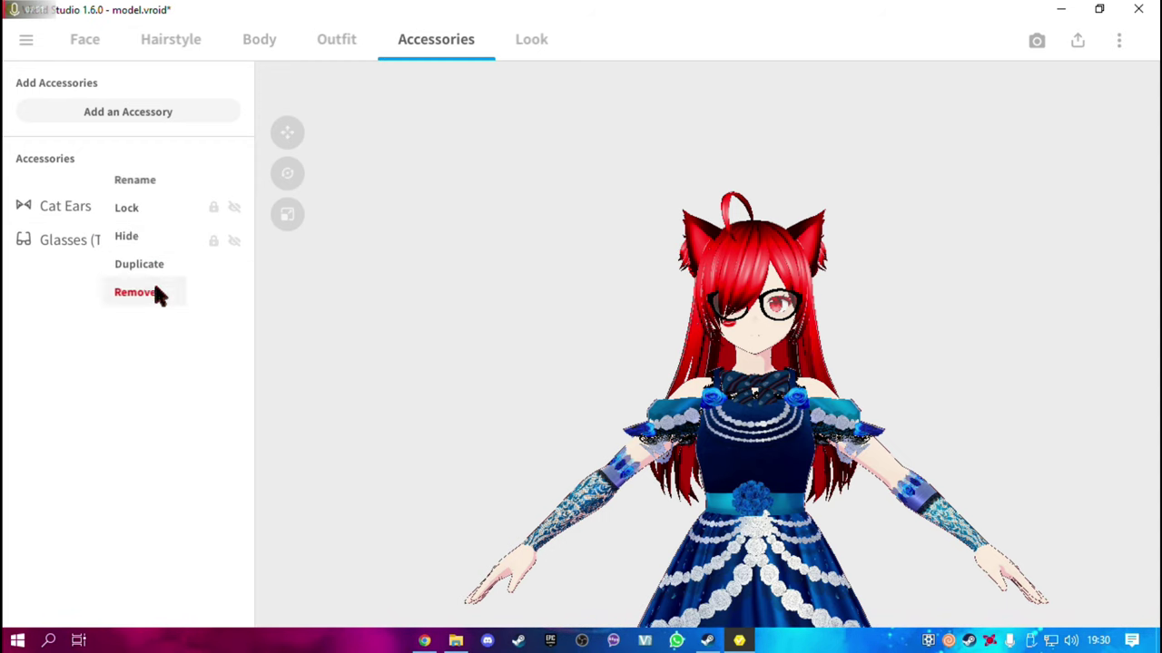
pyautogui.click(142, 289)
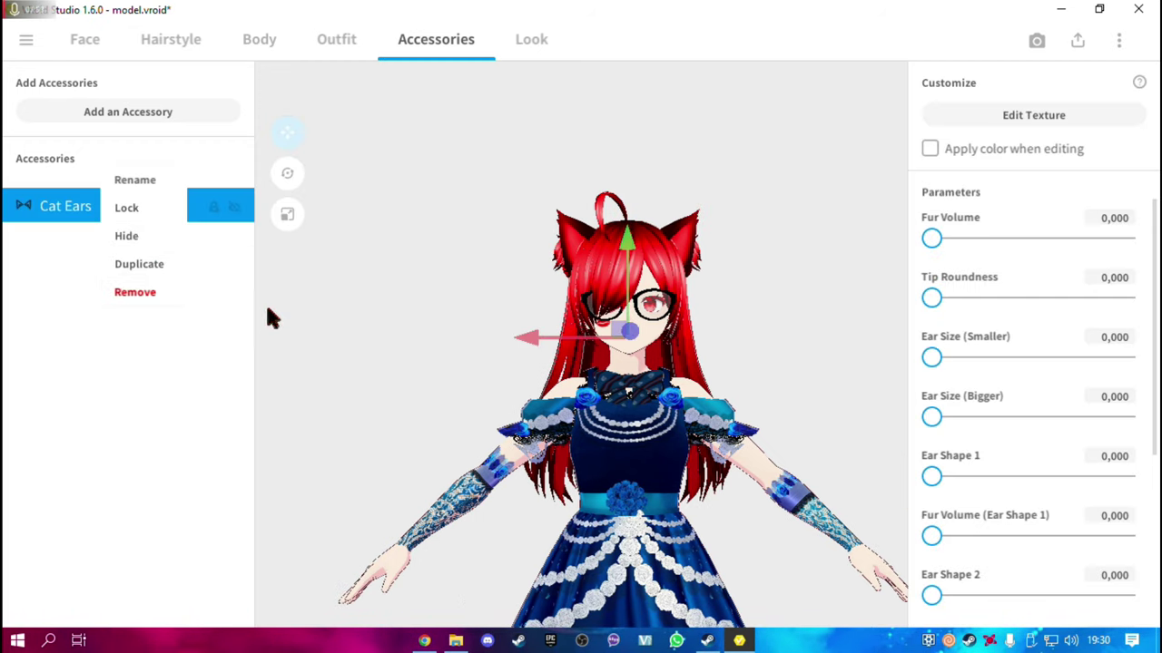
pyautogui.click(458, 243)
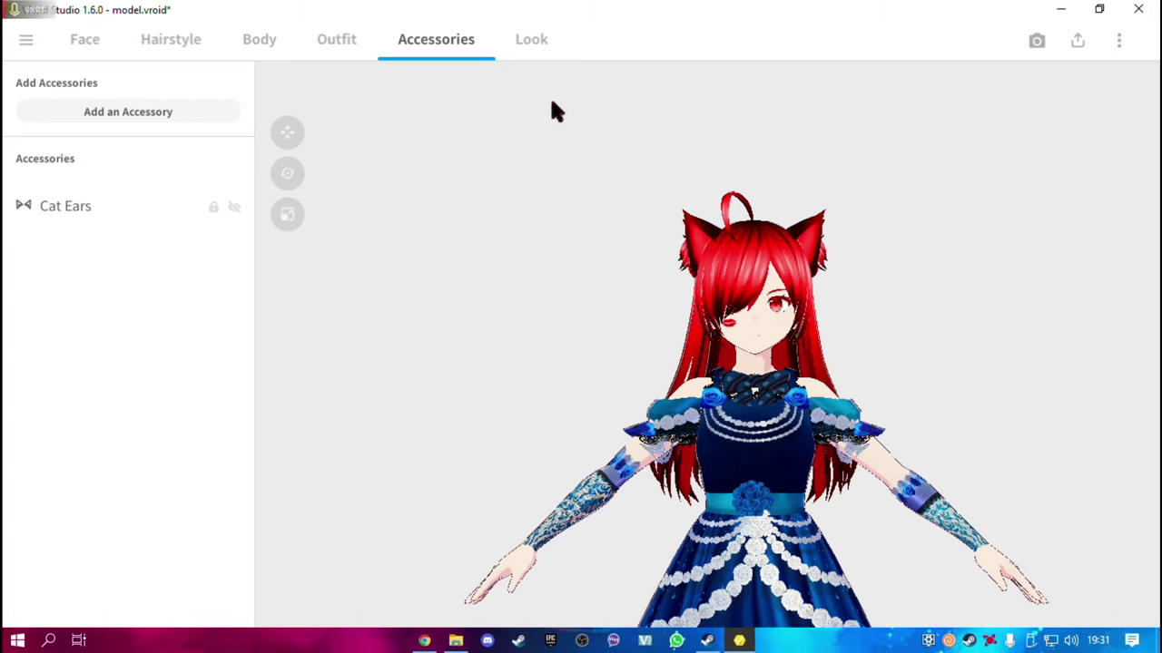
pyautogui.click(531, 39)
# Set the Hair, Face, Body and Accessory outline widths all to 0,000, typing 0 for Face
pyautogui.moveTo(588, 274)
pyautogui.mouseDown(button='right')
pyautogui.moveTo(682, 274)
pyautogui.moveTo(413, 202)
pyautogui.mouseUp(button='right')
pyautogui.moveTo(578, 309); pyautogui.dragTo(552, 315, button='right')
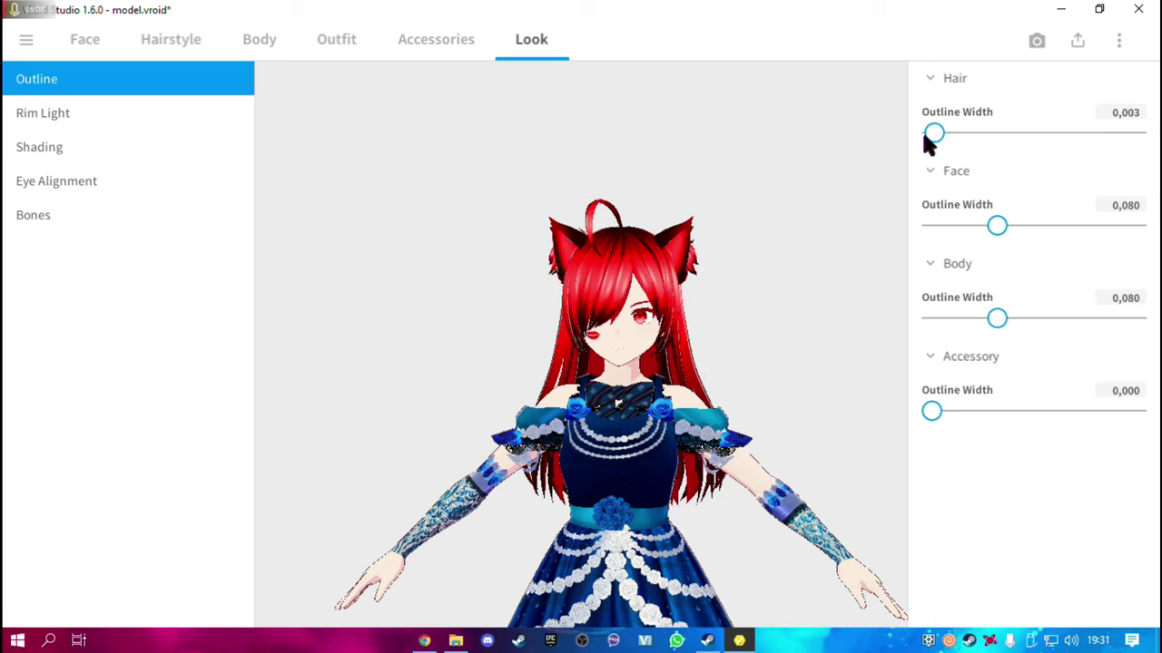
pyautogui.moveTo(931, 132)
pyautogui.mouseDown()
pyautogui.moveTo(1134, 133)
pyautogui.moveTo(799, 140)
pyautogui.mouseUp()
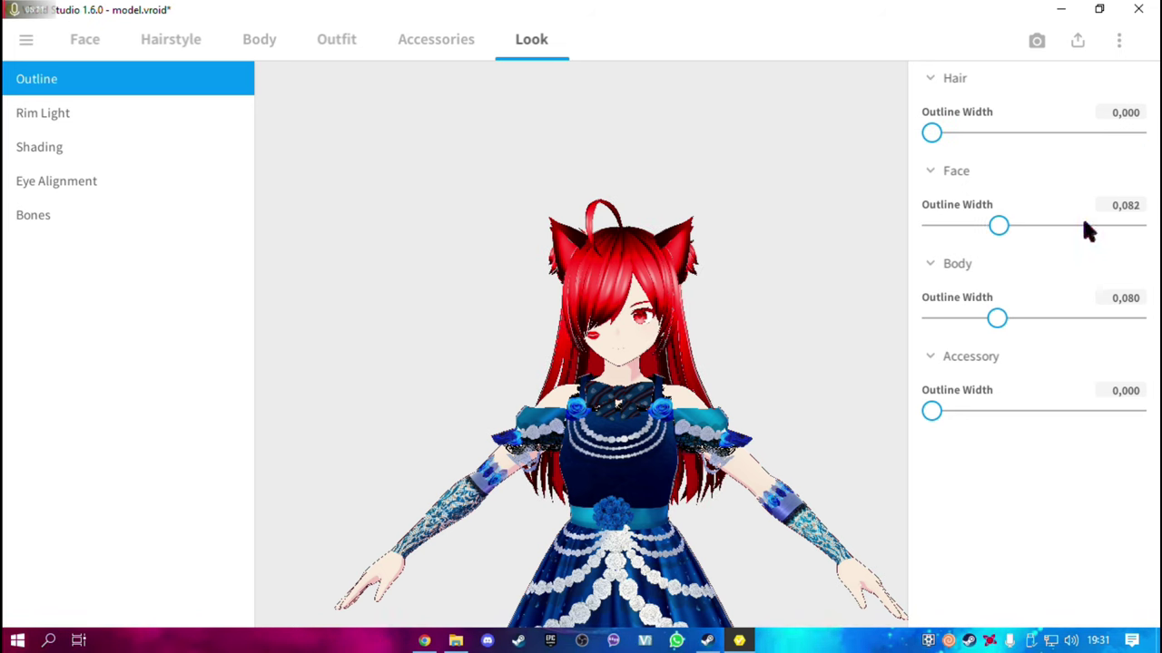
pyautogui.moveTo(1089, 231); pyautogui.dragTo(783, 239)
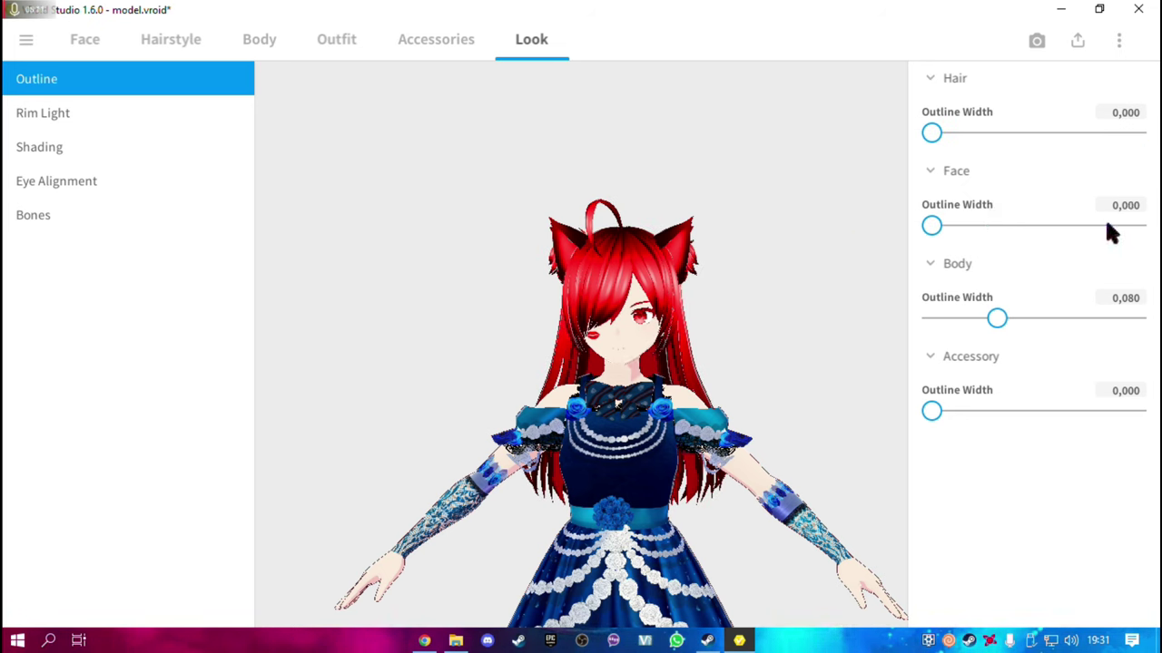
pyautogui.moveTo(997, 318)
pyautogui.mouseDown()
pyautogui.moveTo(1153, 329)
pyautogui.moveTo(772, 335)
pyautogui.mouseUp()
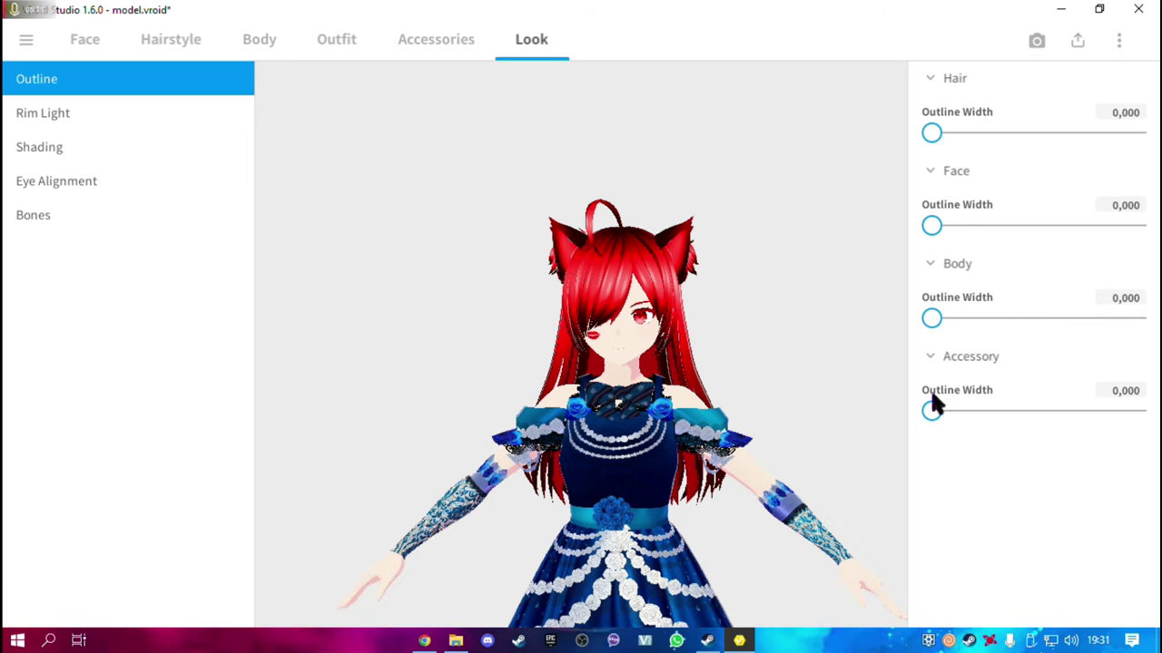
pyautogui.moveTo(932, 410)
pyautogui.mouseDown()
pyautogui.moveTo(1119, 423)
pyautogui.moveTo(1063, 423)
pyautogui.mouseUp()
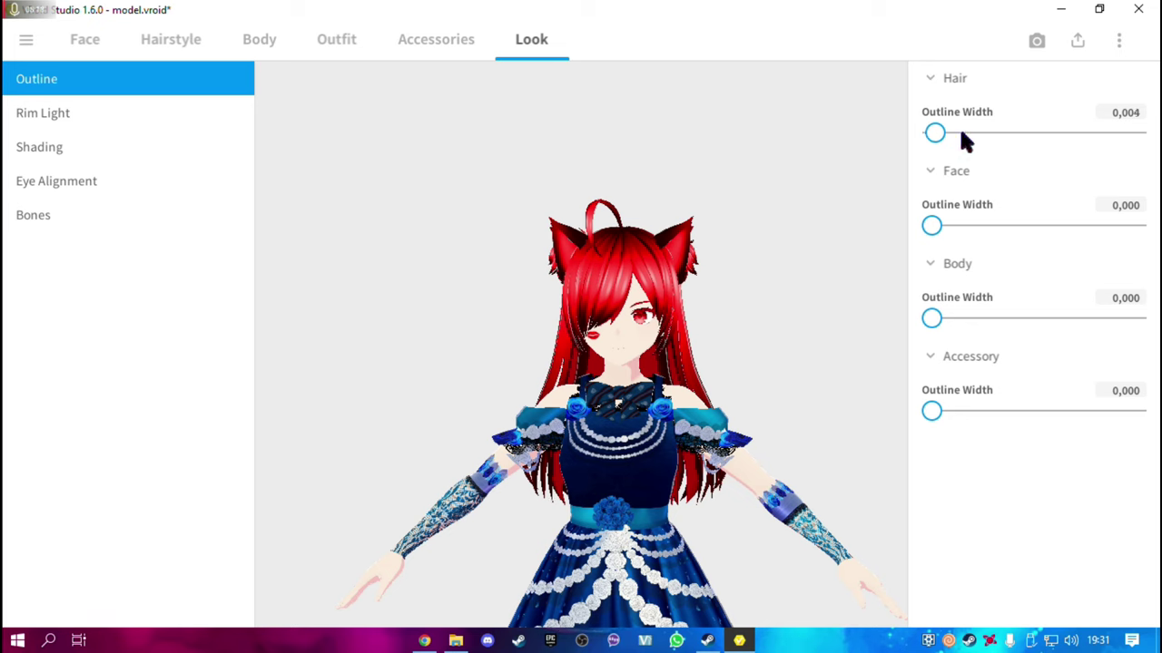
pyautogui.moveTo(935, 134)
pyautogui.mouseDown()
pyautogui.moveTo(968, 136)
pyautogui.moveTo(804, 139)
pyautogui.mouseUp()
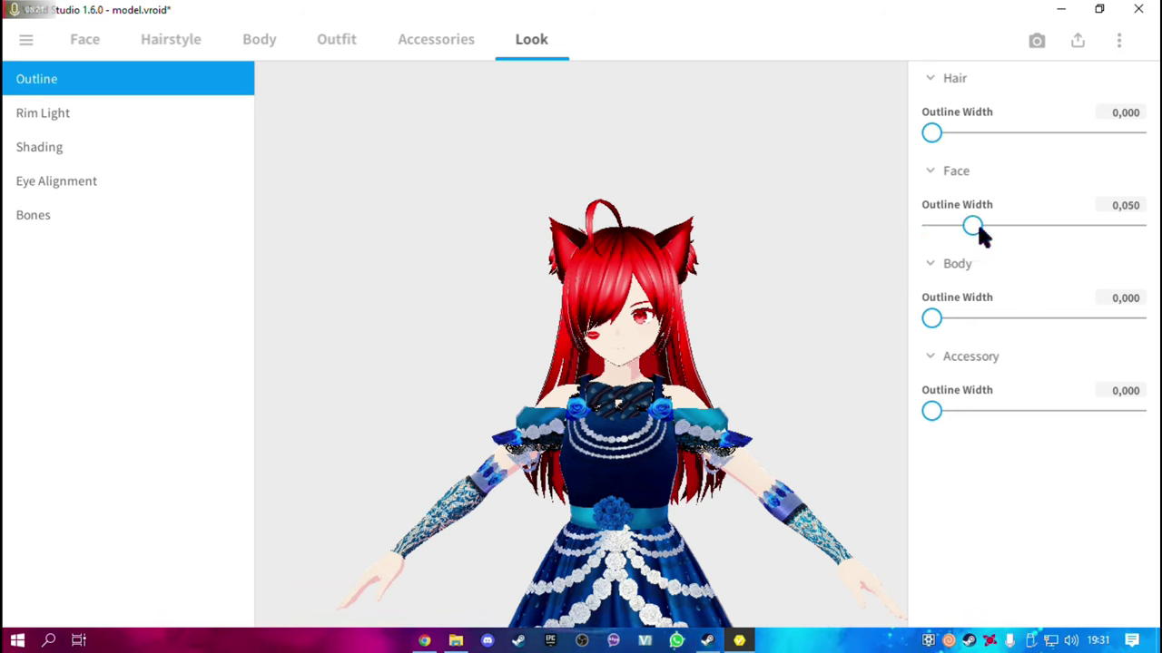
pyautogui.moveTo(871, 254); pyautogui.dragTo(754, 263, button='right')
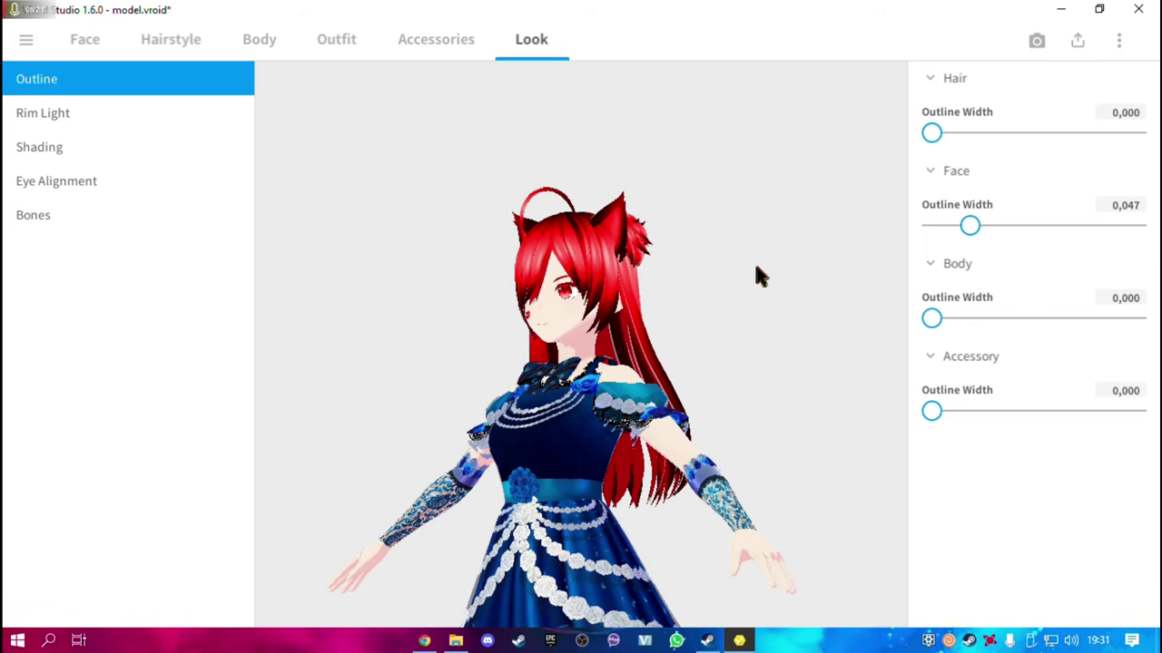
pyautogui.moveTo(885, 240)
pyautogui.mouseDown()
pyautogui.moveTo(1152, 232)
pyautogui.moveTo(1067, 233)
pyautogui.mouseUp()
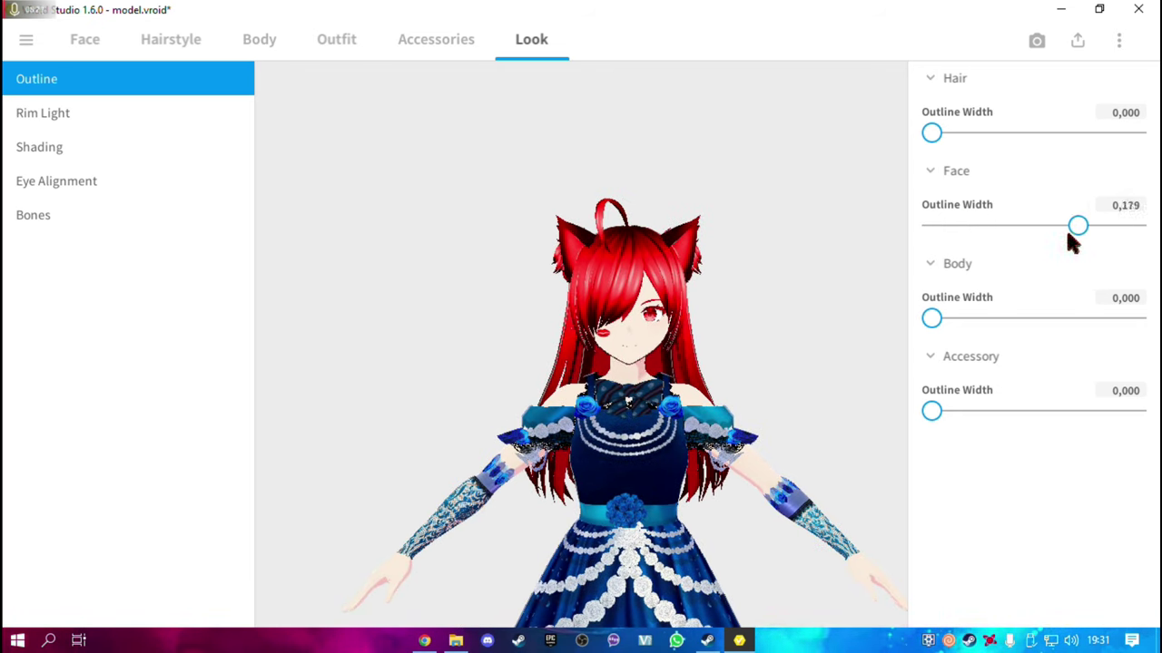
pyautogui.click(1137, 208)
pyautogui.write('0')
pyautogui.press('Return')
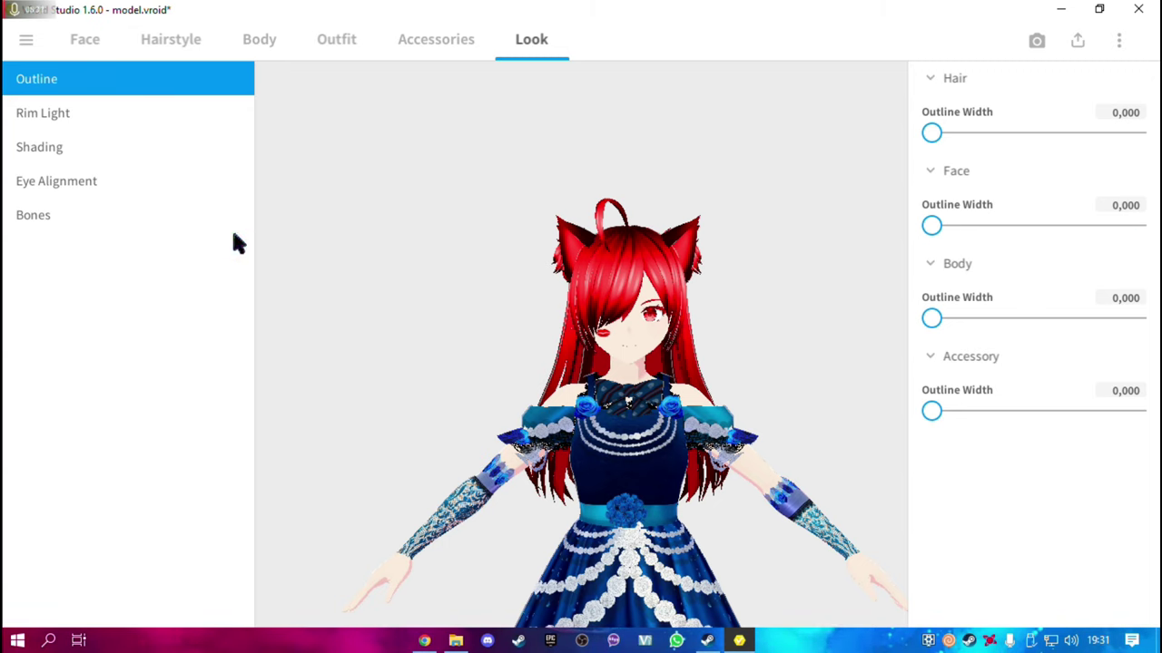
# Check the Bones sway settings, then save model.vroid with Ctrl+S
pyautogui.moveTo(737, 282); pyautogui.dragTo(599, 304)
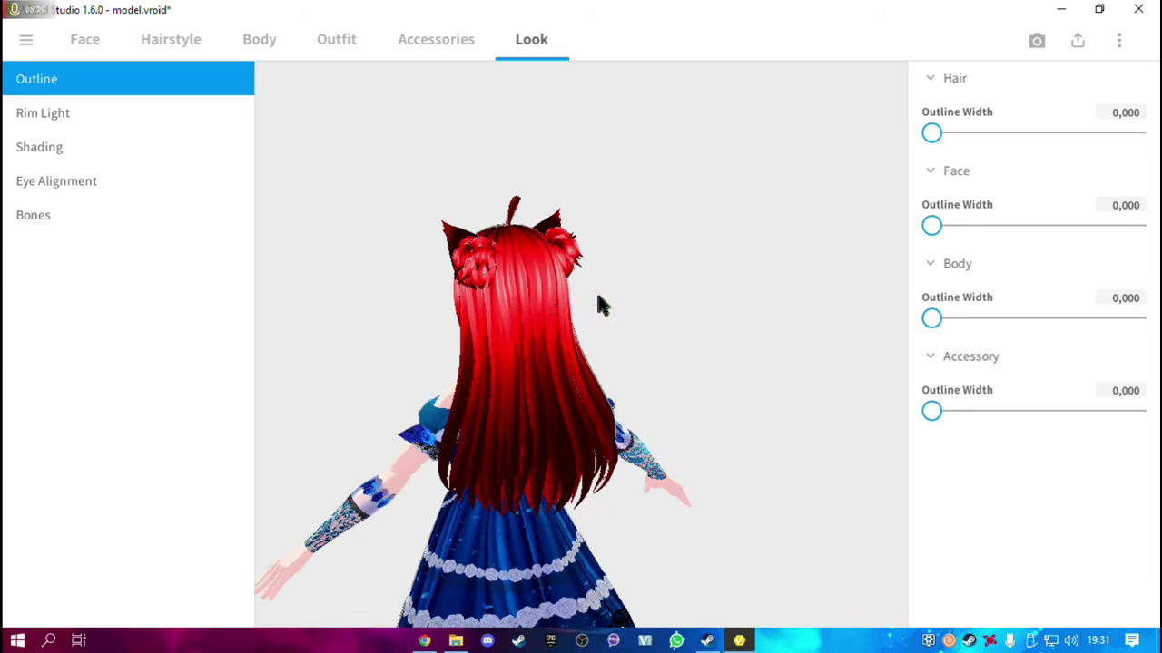
pyautogui.click(44, 220)
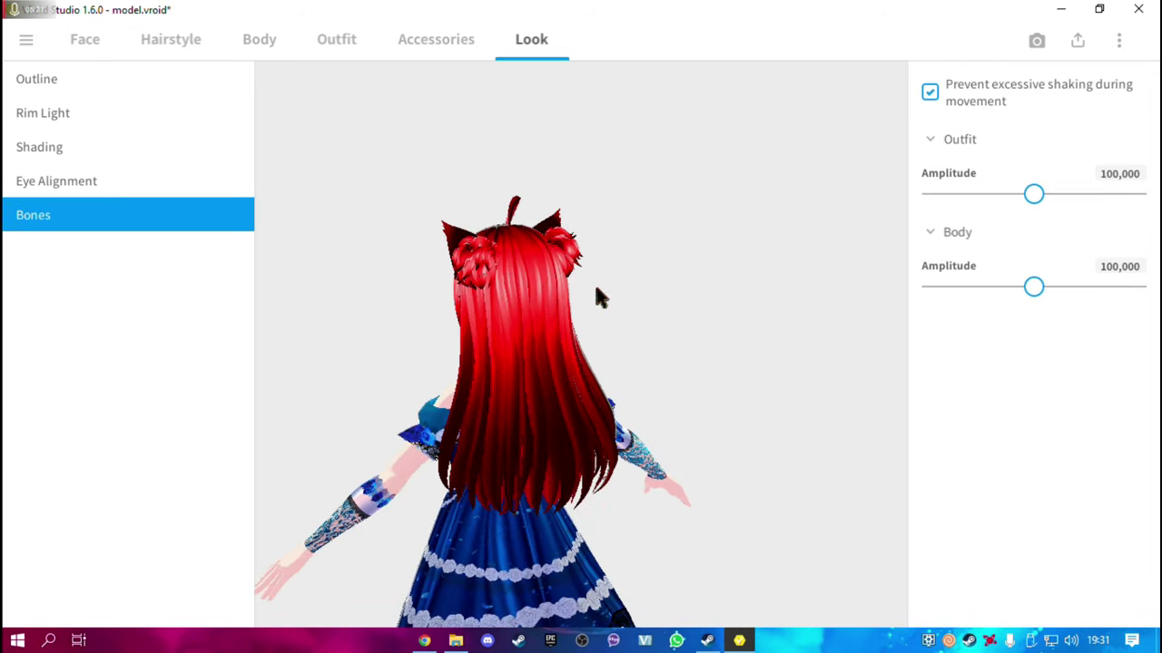
pyautogui.moveTo(591, 299)
pyautogui.mouseDown()
pyautogui.moveTo(617, 298)
pyautogui.moveTo(606, 313)
pyautogui.mouseUp()
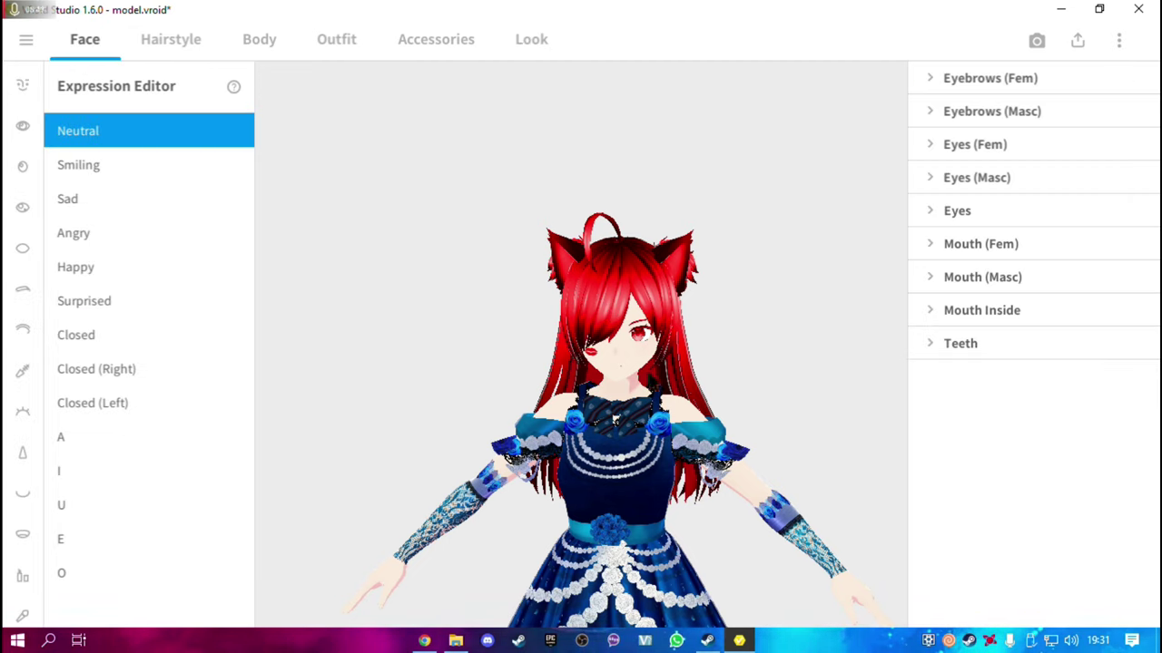
pyautogui.moveTo(502, 270); pyautogui.dragTo(471, 107, button='middle')
pyautogui.click(25, 40)
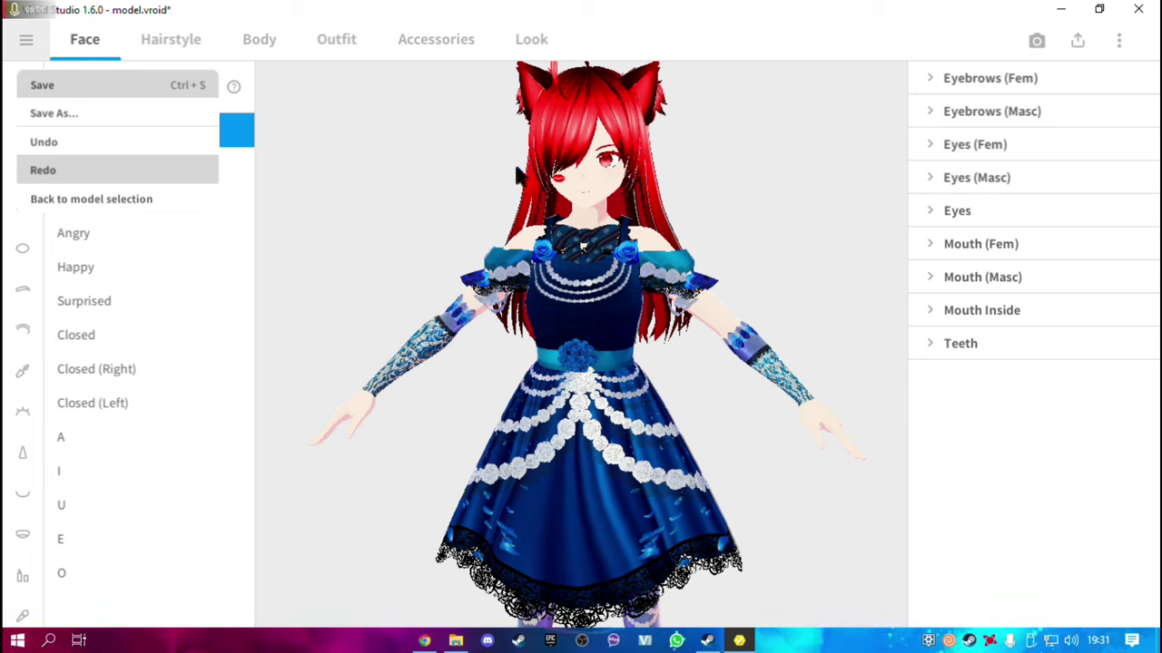
pyautogui.hotkey('ctrl', 's')
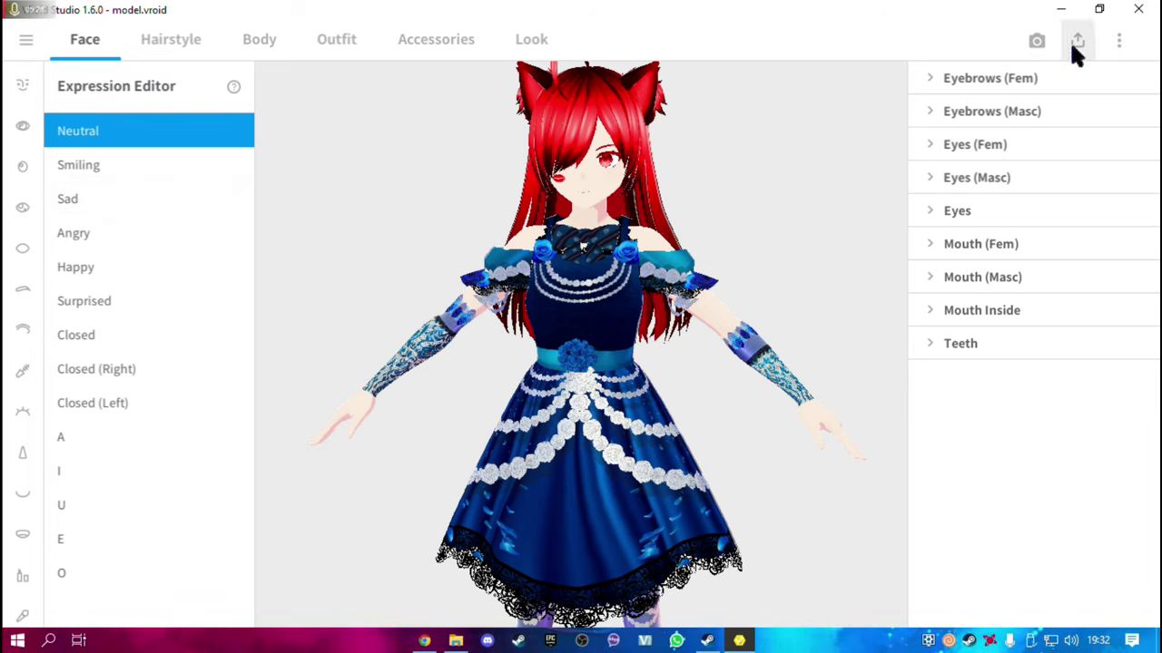
# Open the Export as VRM screen (43490 polygons, 16 materials, 141 bones) and rotate the avatar preview
pyautogui.click(1077, 41)
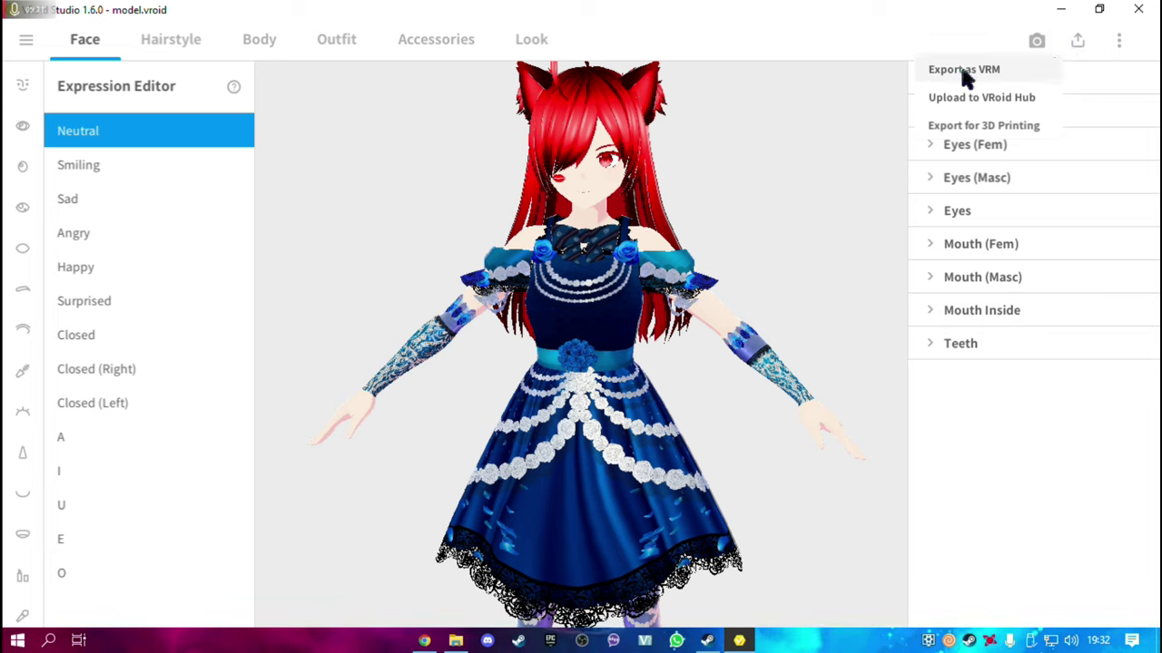
pyautogui.click(1003, 71)
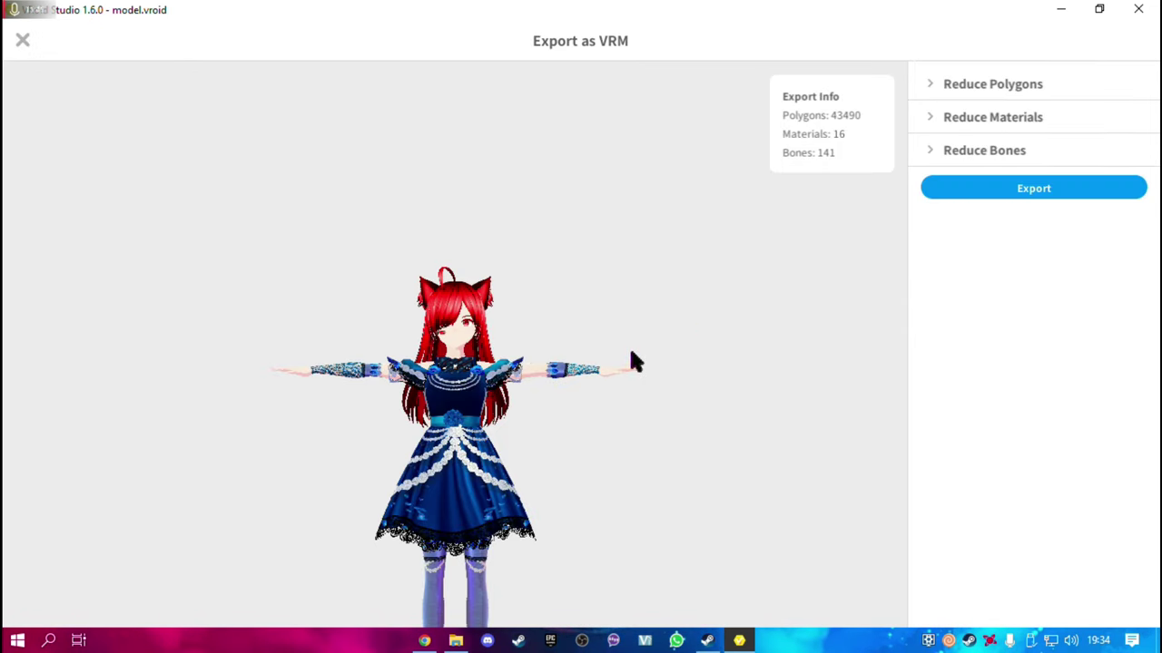
pyautogui.moveTo(482, 234); pyautogui.dragTo(520, 287, button='middle')
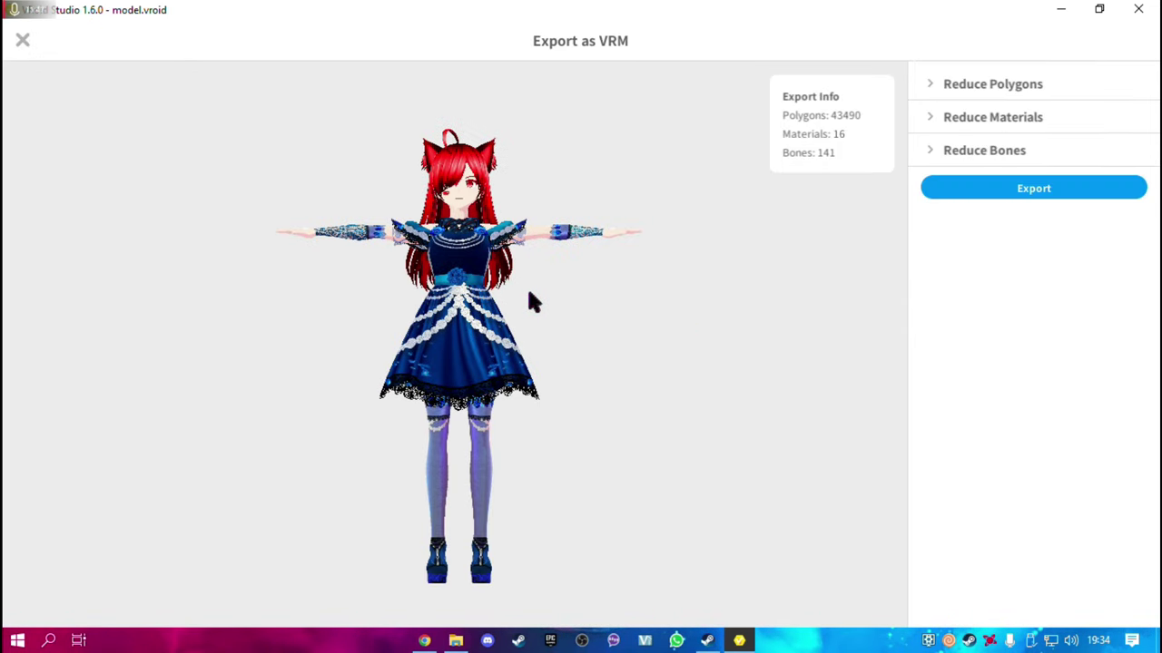
pyautogui.moveTo(749, 357); pyautogui.dragTo(454, 382)
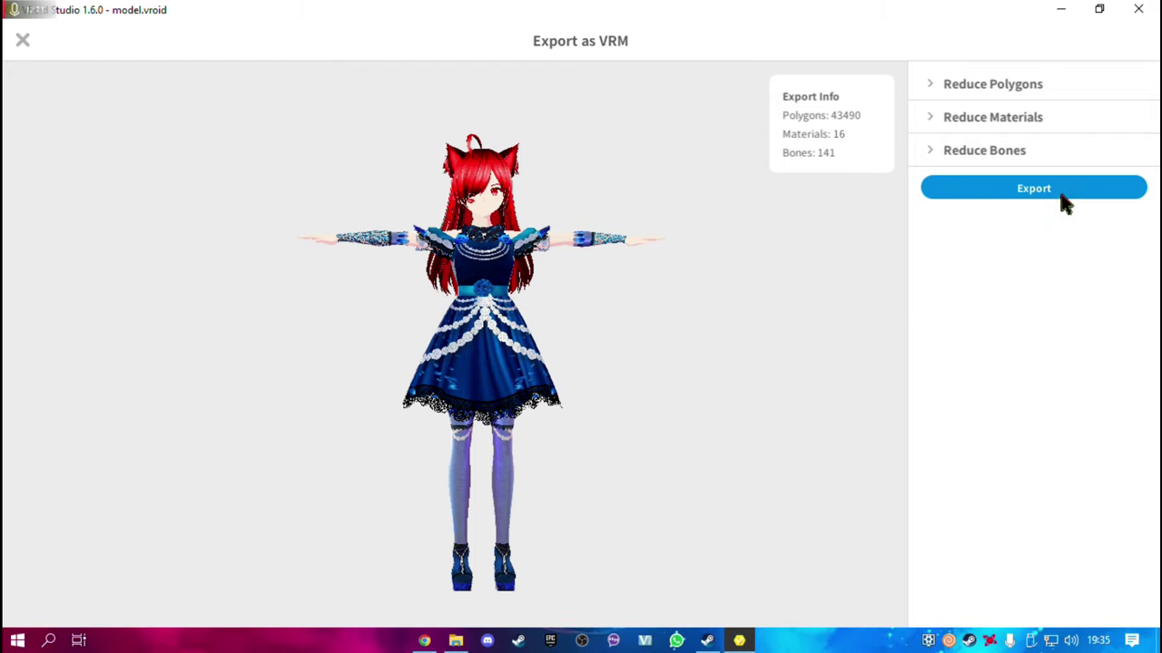
# Open the VRM export settings and set the avatar's title to vtuber
pyautogui.click(1077, 201)
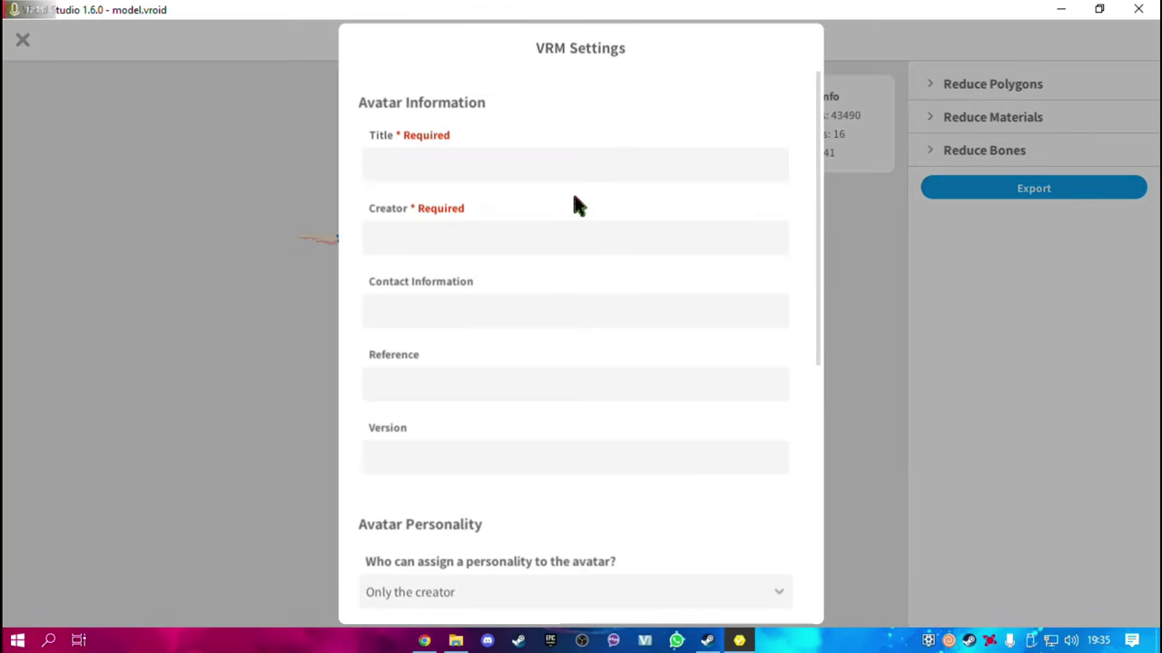
pyautogui.click(531, 171)
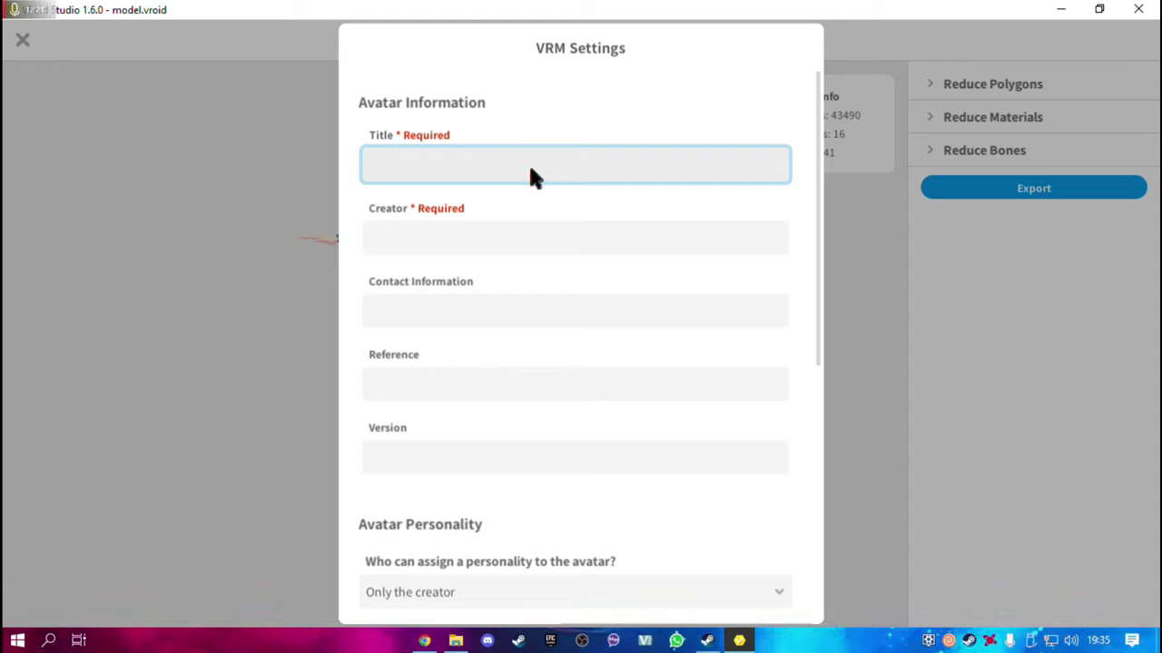
pyautogui.write('v')
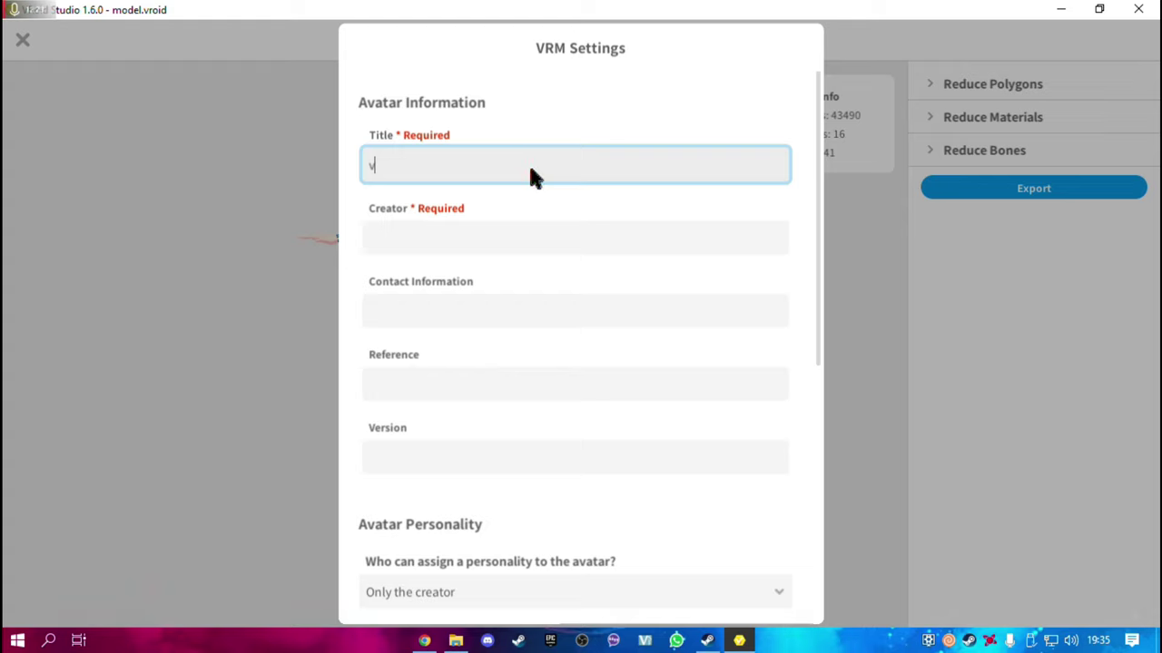
pyautogui.write('tuber')
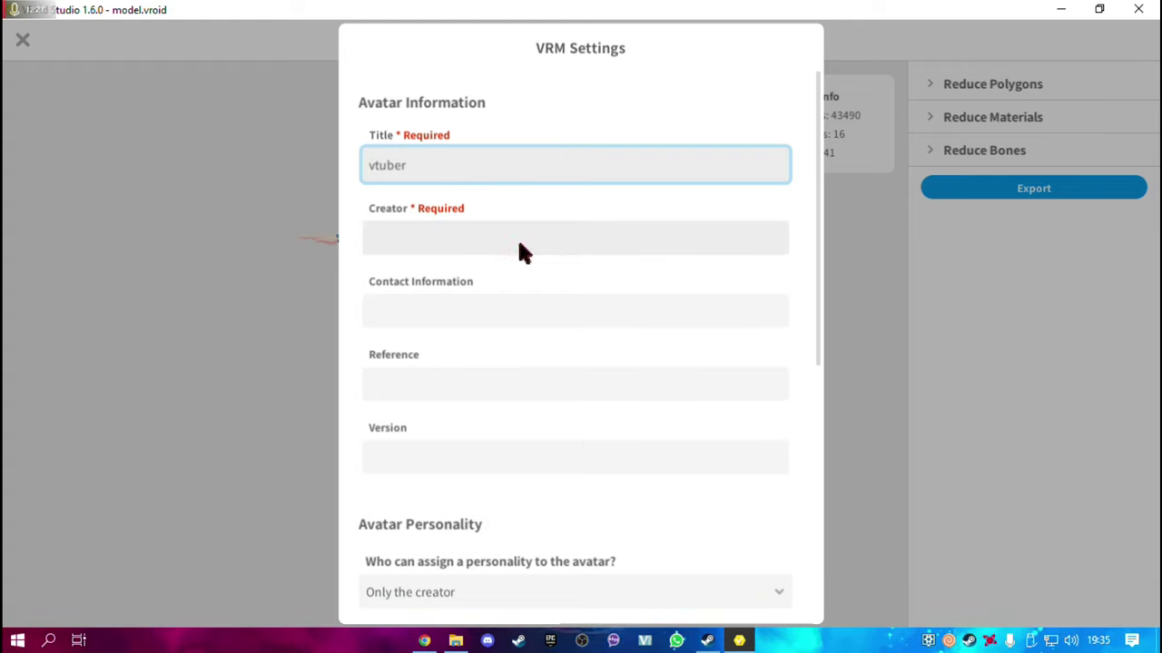
# Enter the creator's name and scroll down to the Export button
pyautogui.click(544, 254)
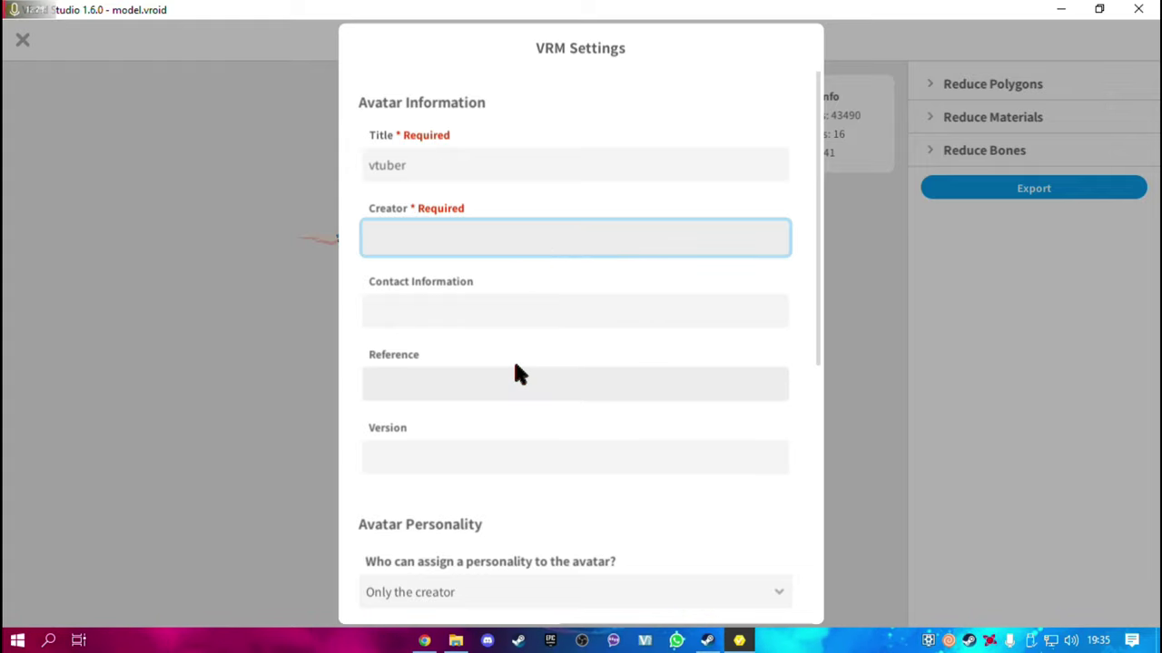
pyautogui.write('maicon')
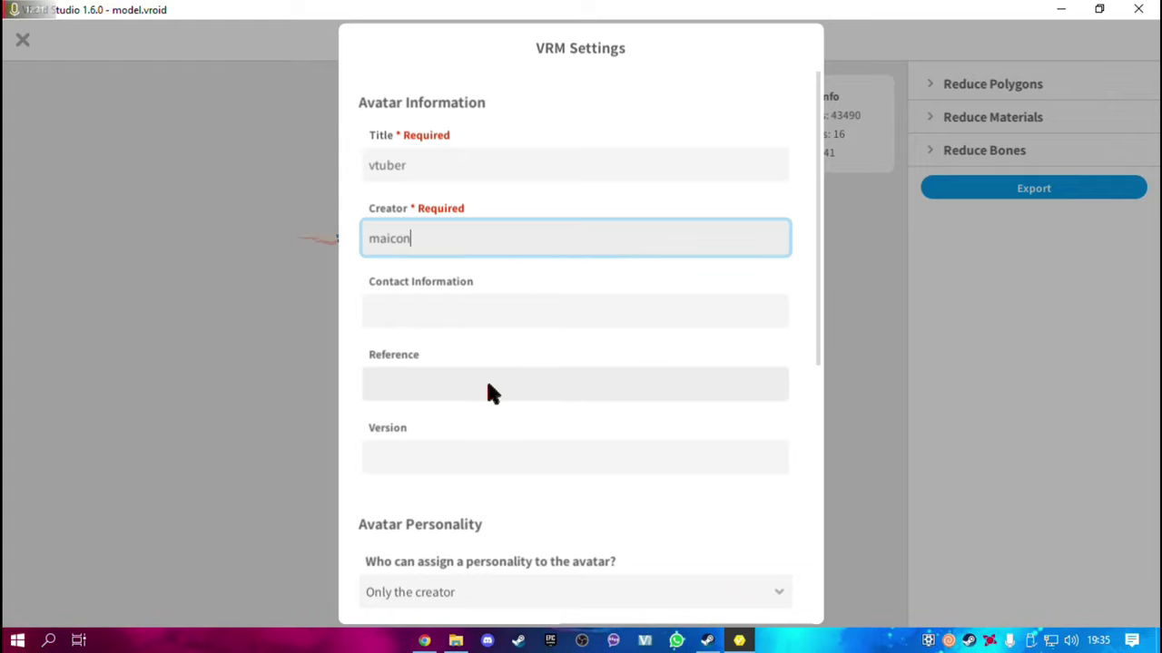
pyautogui.scroll(-2, 527, 399)
pyautogui.scroll(-3, 581, 422)
pyautogui.scroll(-1, 635, 431)
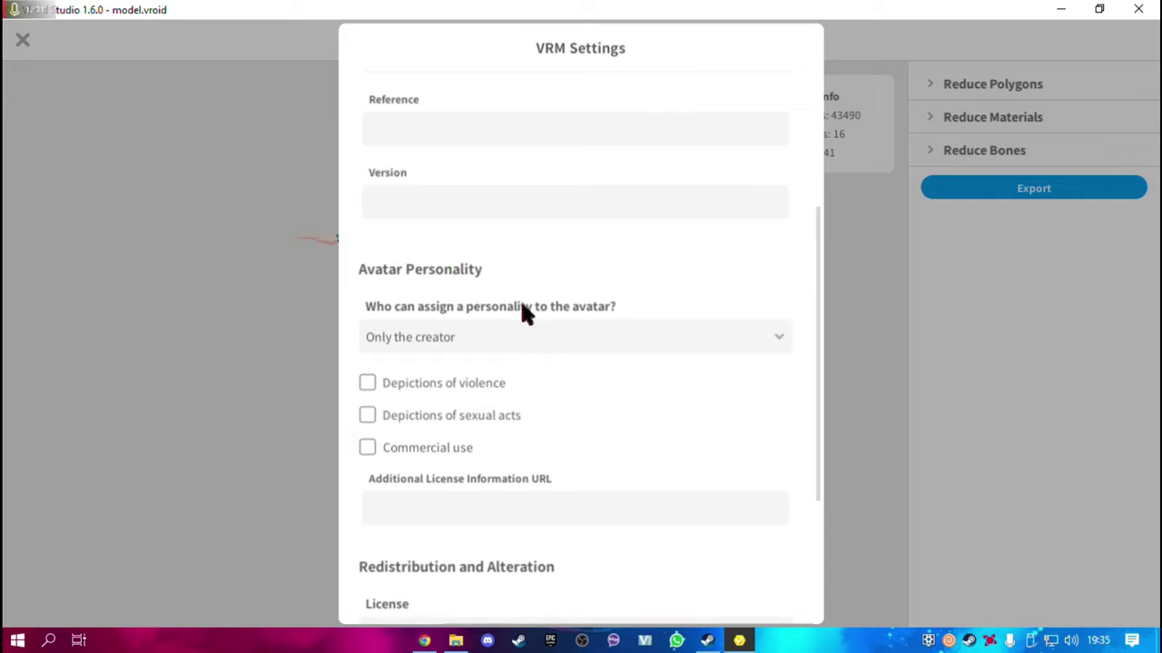
pyautogui.scroll(-2, 642, 397)
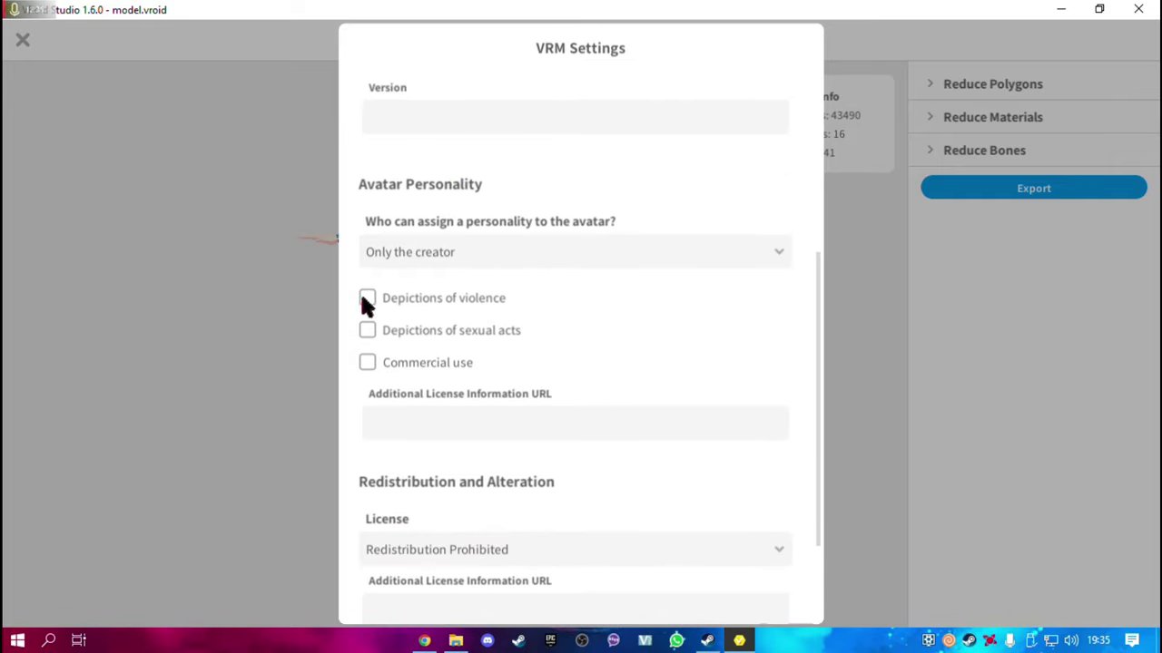
pyautogui.scroll(-3, 370, 299)
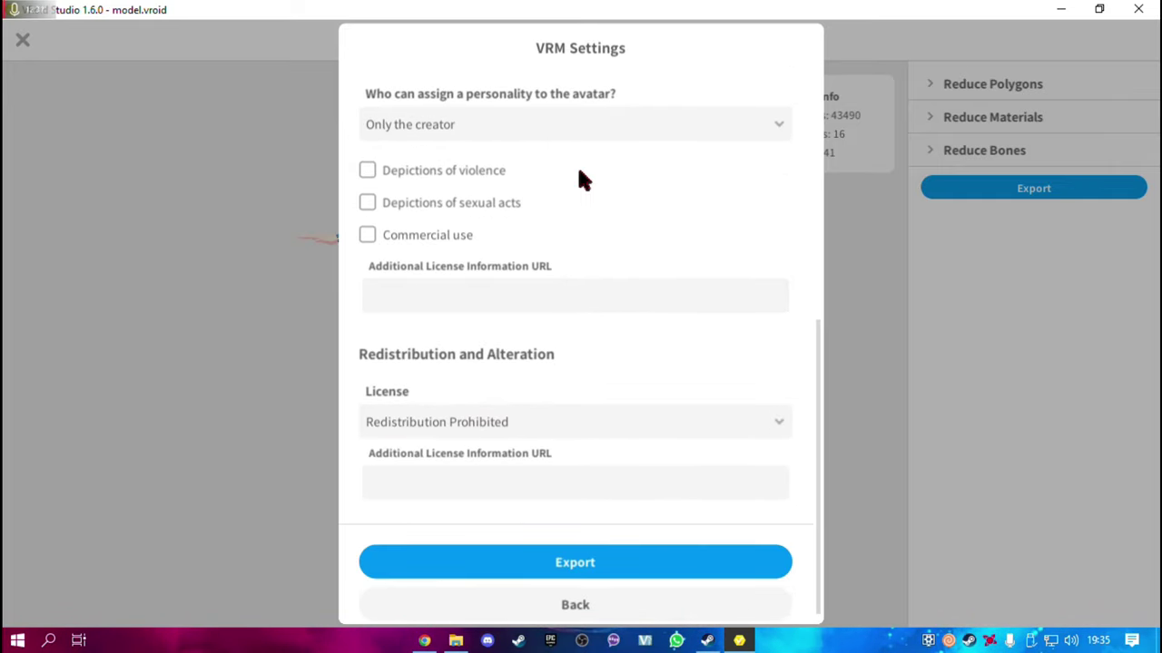
pyautogui.scroll(2, 509, 317)
pyautogui.scroll(2, 713, 270)
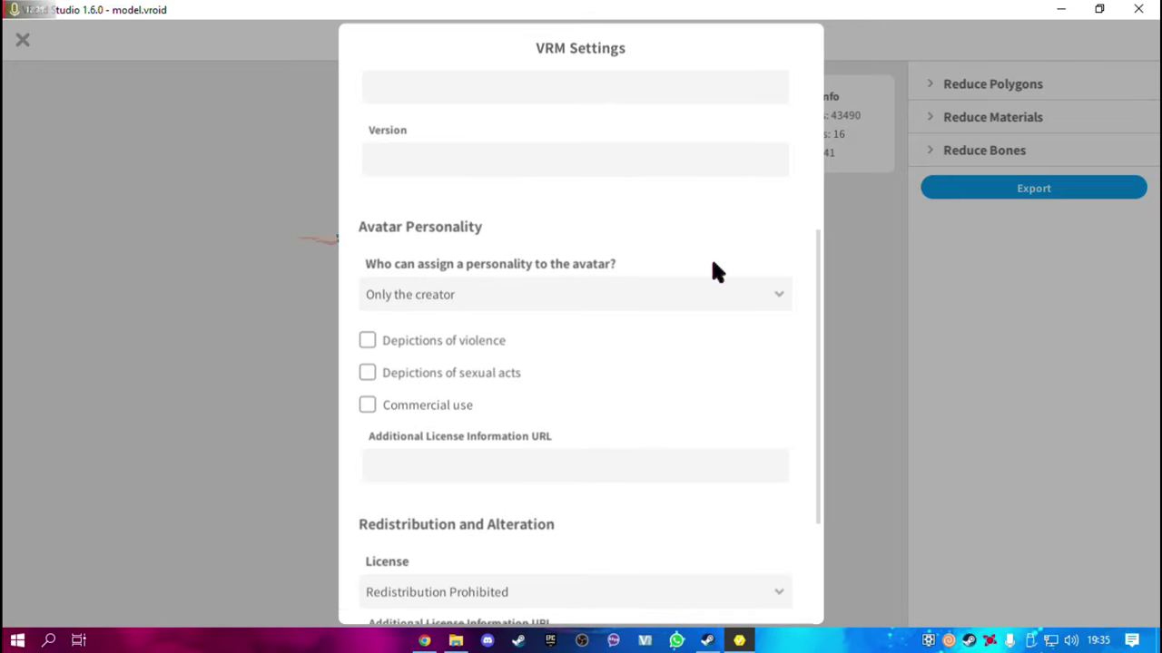
pyautogui.scroll(-3, 738, 353)
pyautogui.scroll(-1, 764, 581)
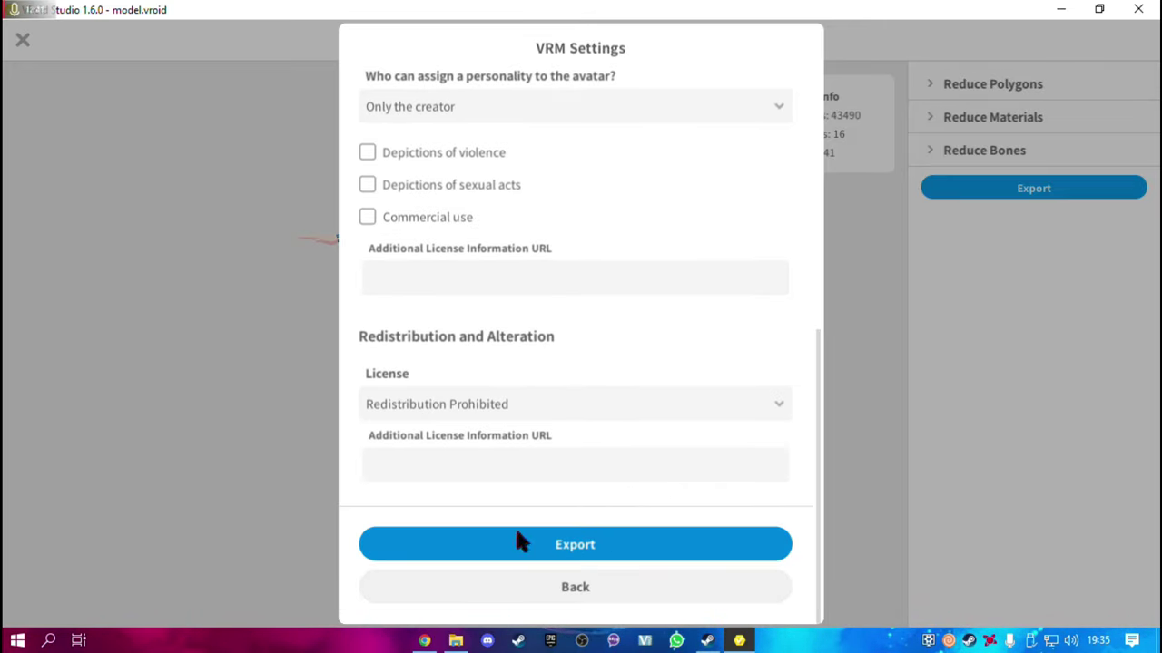
# Export the avatar and save it as vtuber.vrm in Downloads > Nova pasta
pyautogui.click(660, 549)
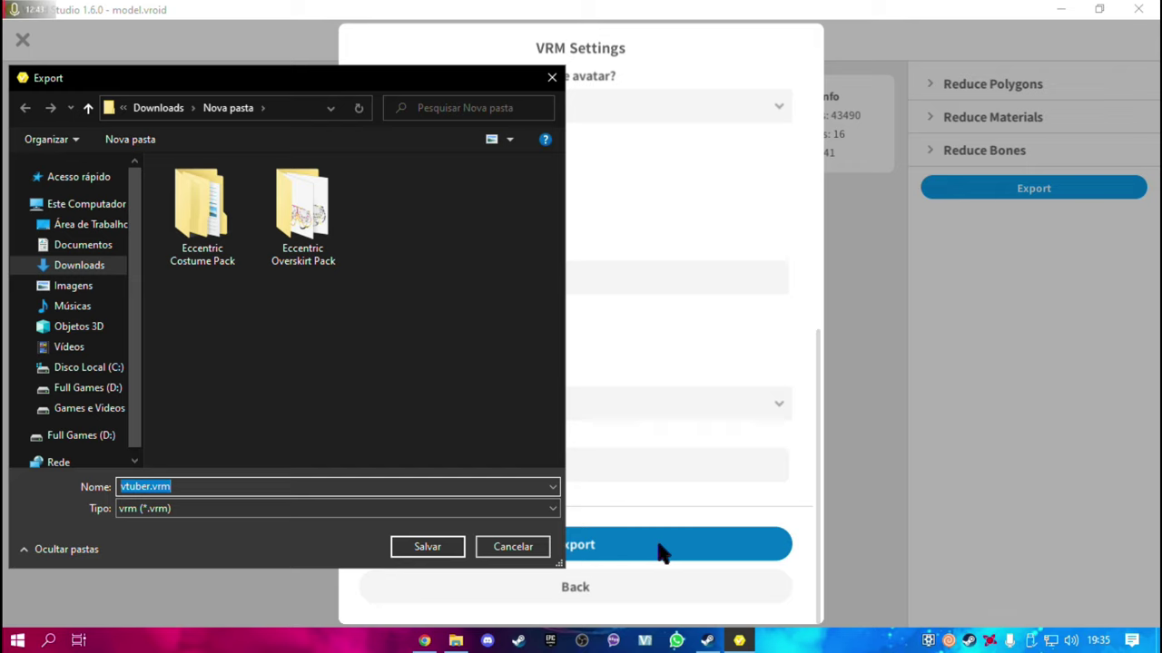
pyautogui.moveTo(567, 317); pyautogui.dragTo(924, 316)
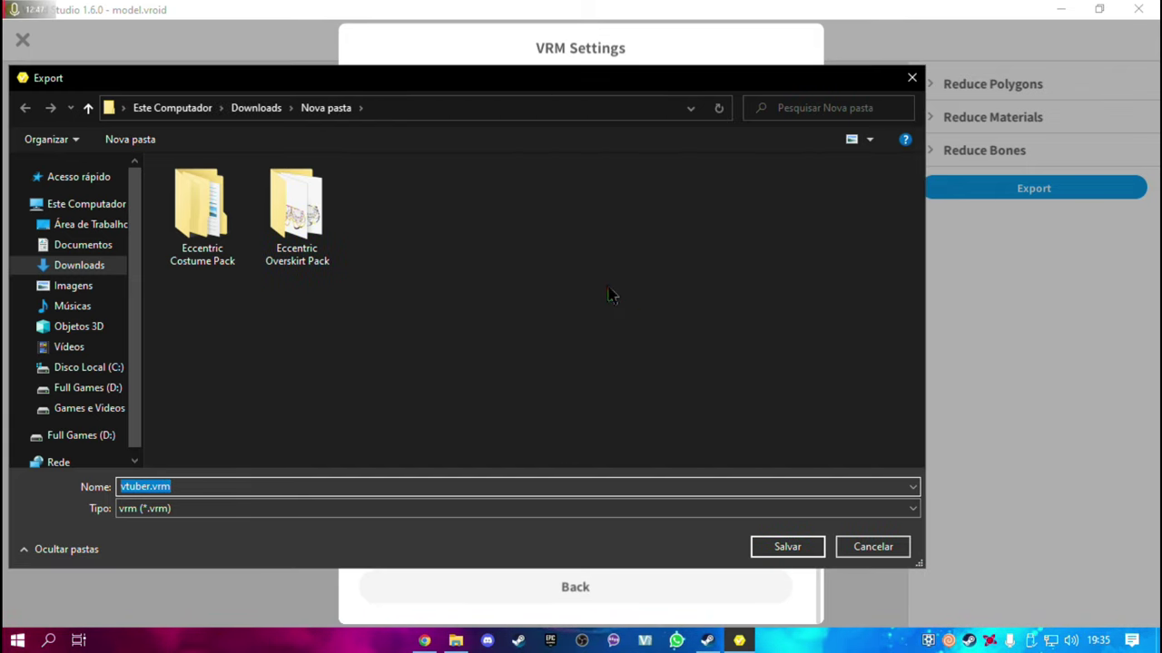
pyautogui.click(787, 550)
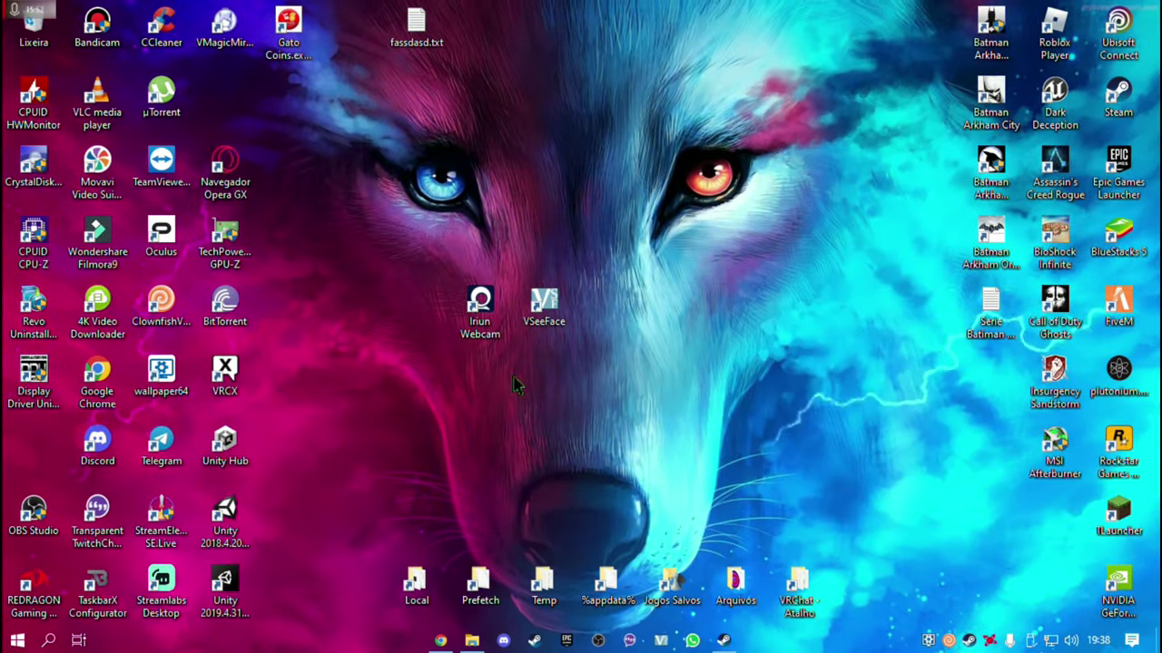
# Launch Iriun Webcam, confirm its 640 x 360 video format, and leave it running in the background
pyautogui.doubleClick(483, 318)
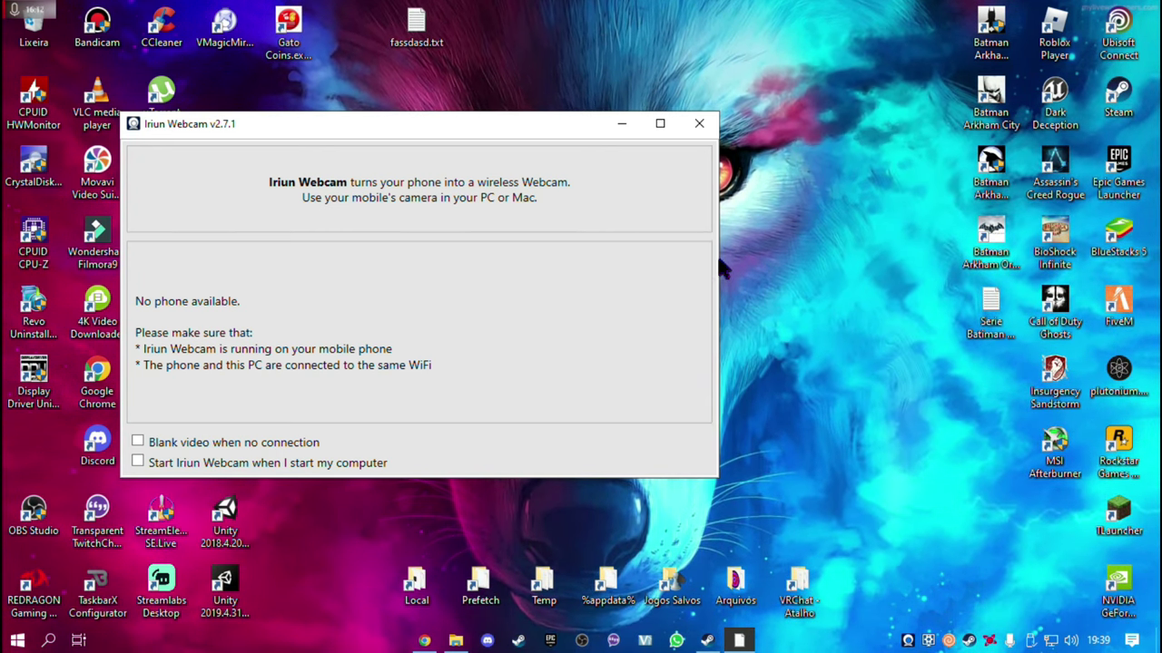
pyautogui.moveTo(402, 127); pyautogui.dragTo(623, 120)
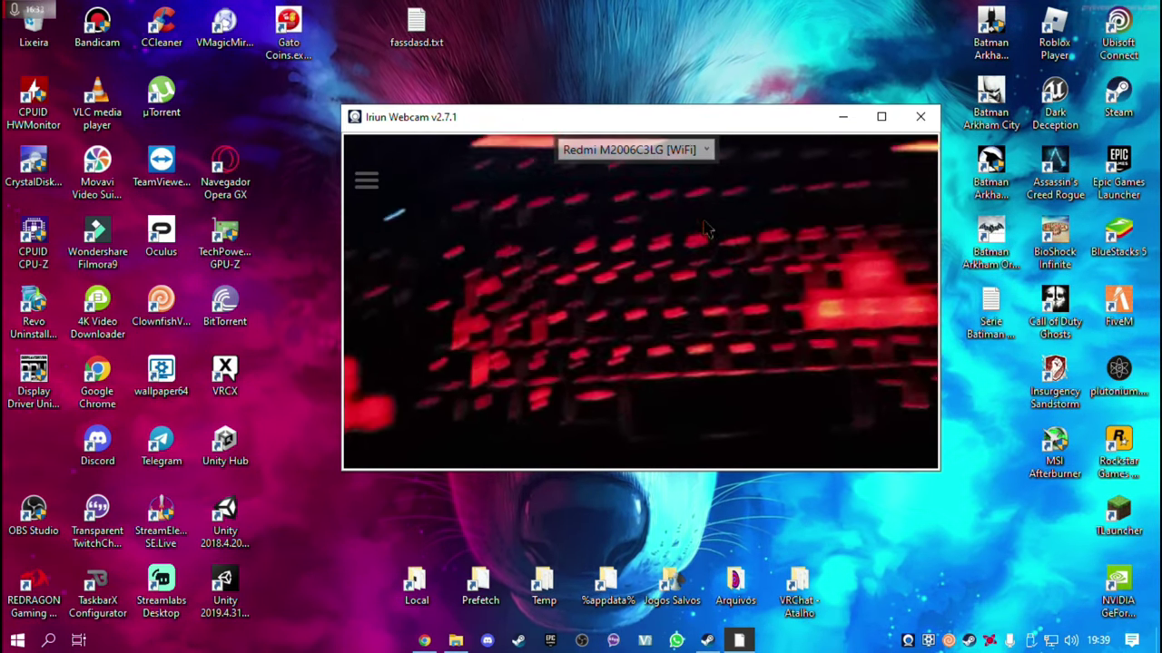
pyautogui.click(367, 180)
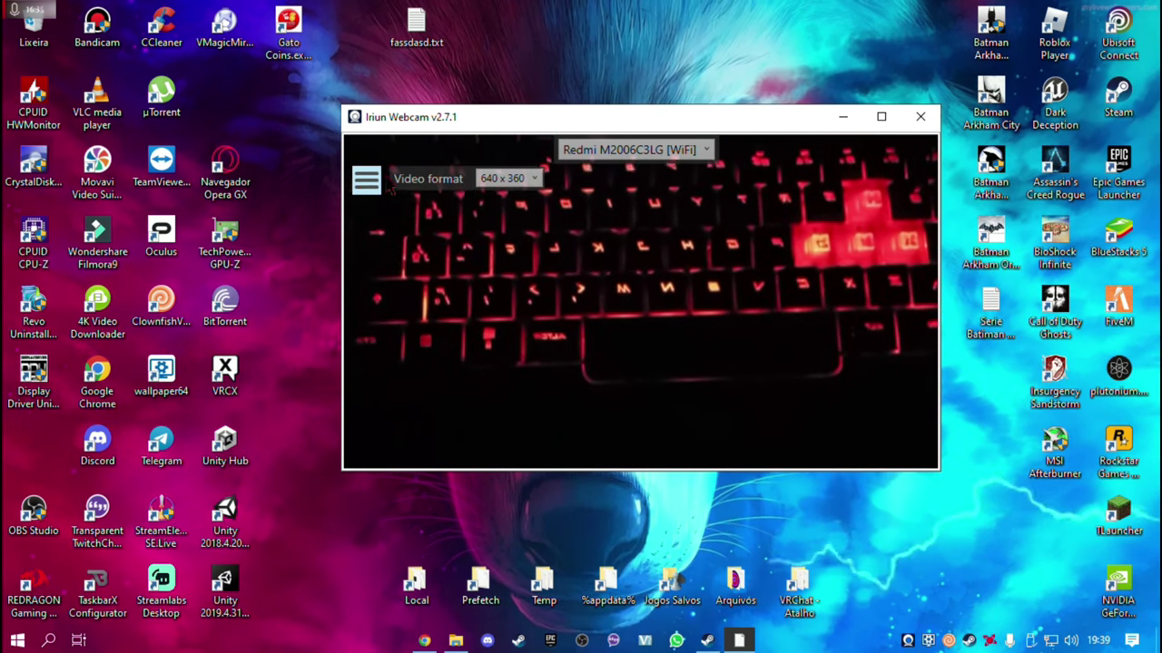
pyautogui.click(507, 178)
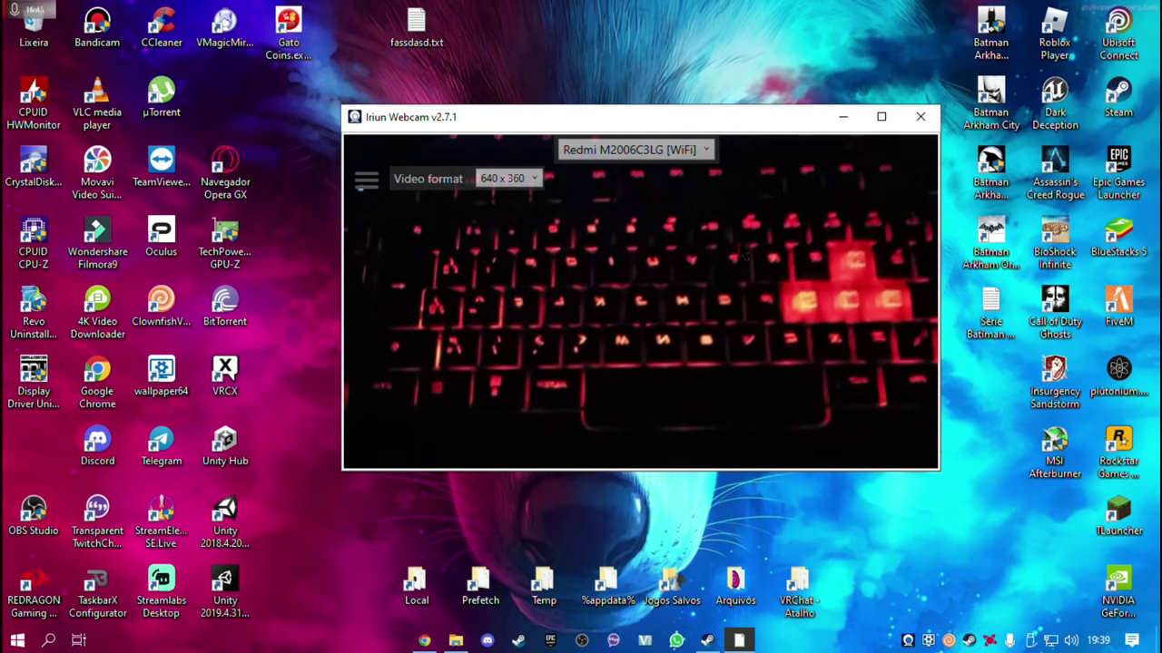
pyautogui.click(920, 117)
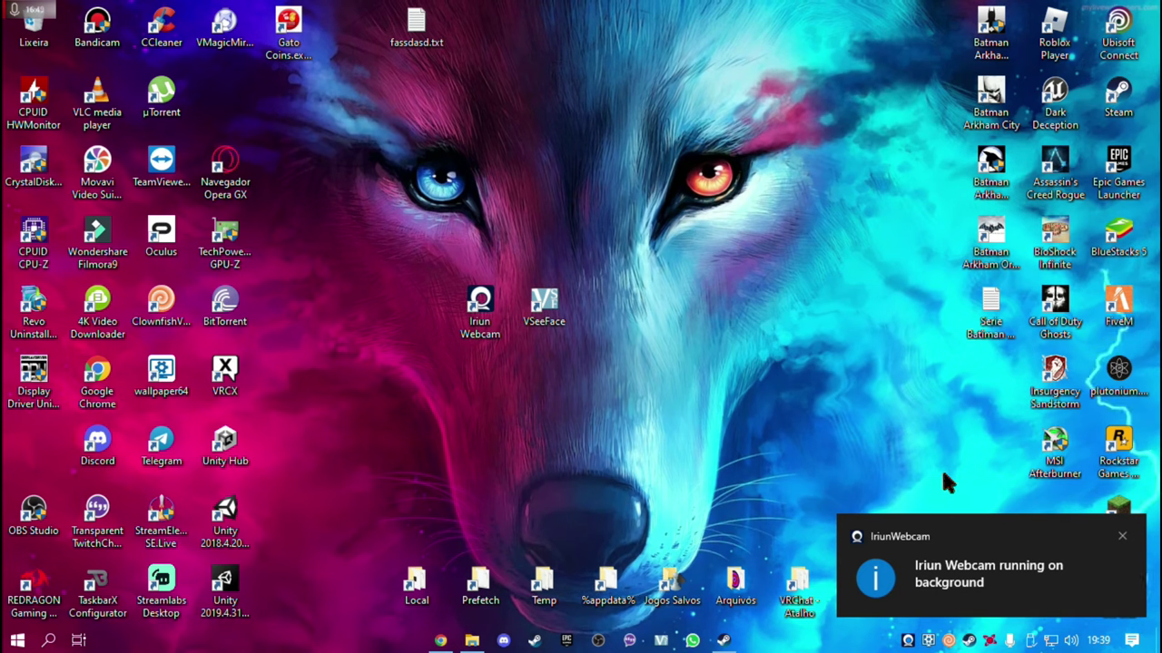
# Dismiss the notification and launch VSeeFace maximized to full screen
pyautogui.click(1122, 538)
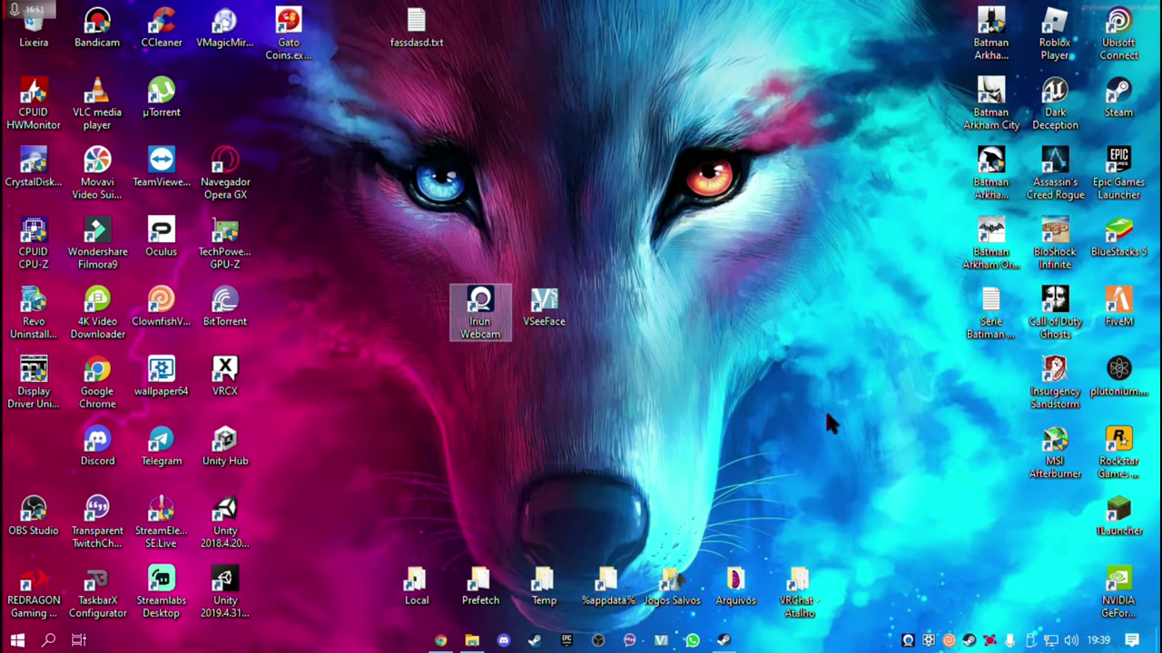
pyautogui.doubleClick(550, 320)
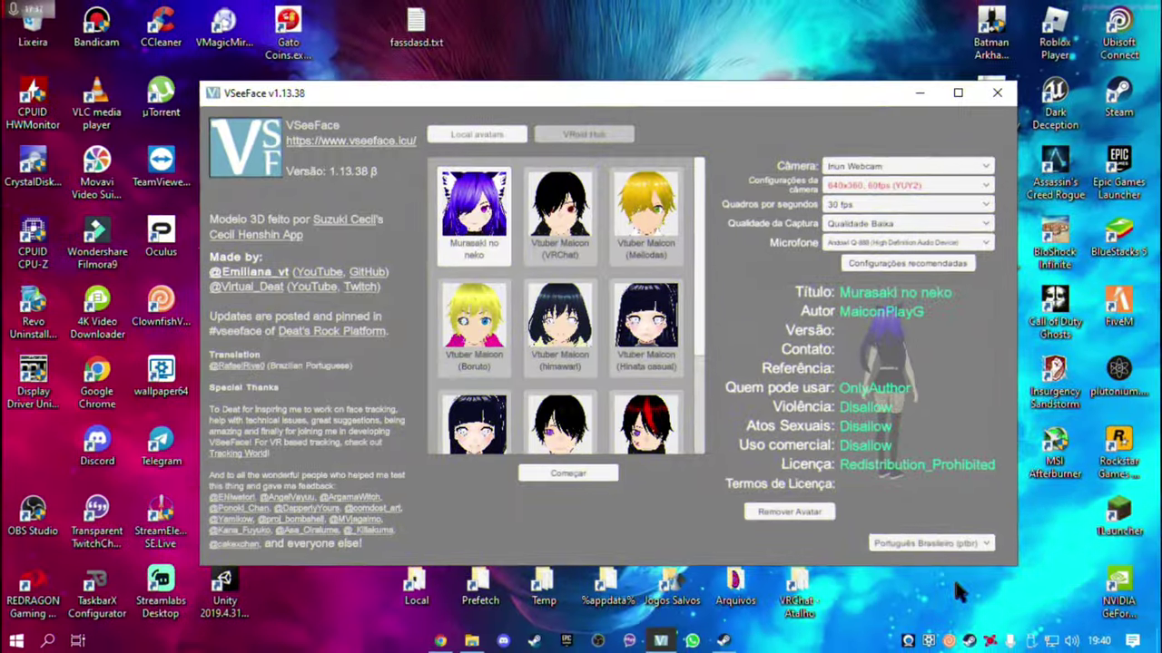
pyautogui.click(957, 93)
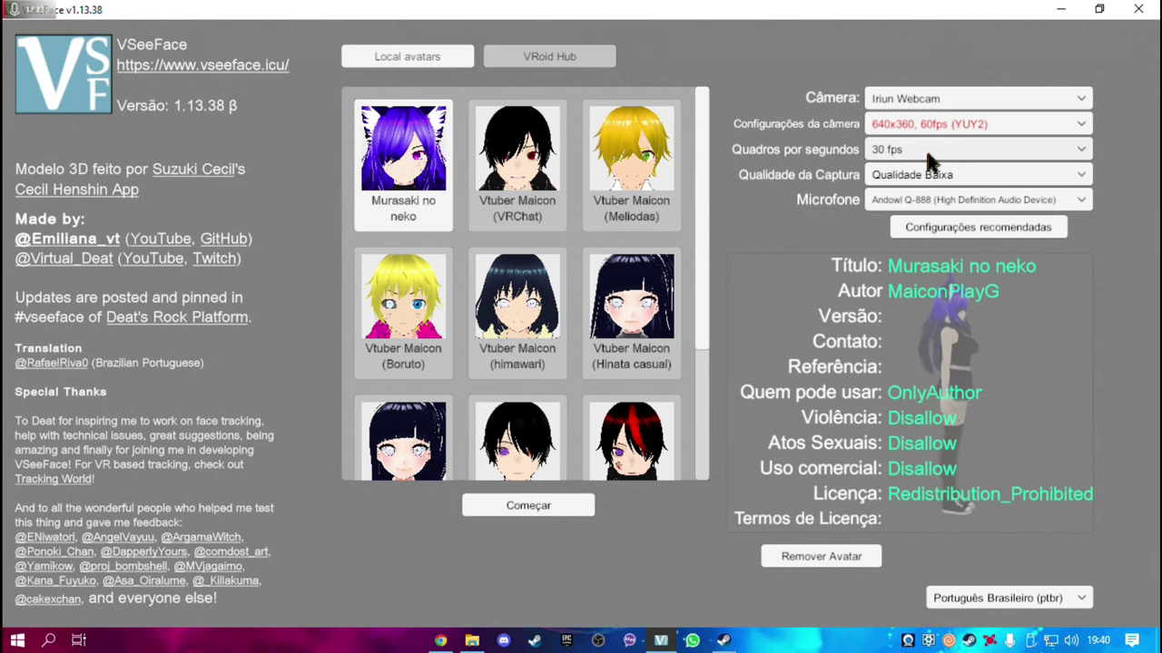
# Verify Iriun Webcam as the camera, 30 fps, Qualidade Baixa capture quality, and the microphone choices
pyautogui.click(918, 92)
pyautogui.click(924, 99)
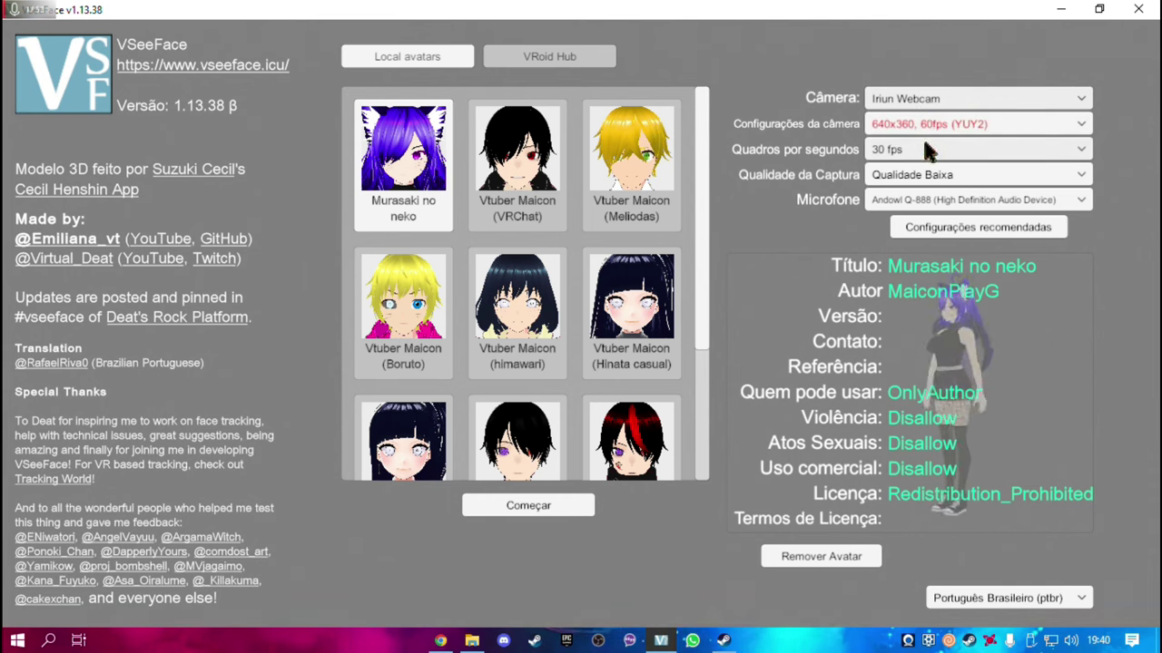
pyautogui.click(928, 148)
pyautogui.click(929, 147)
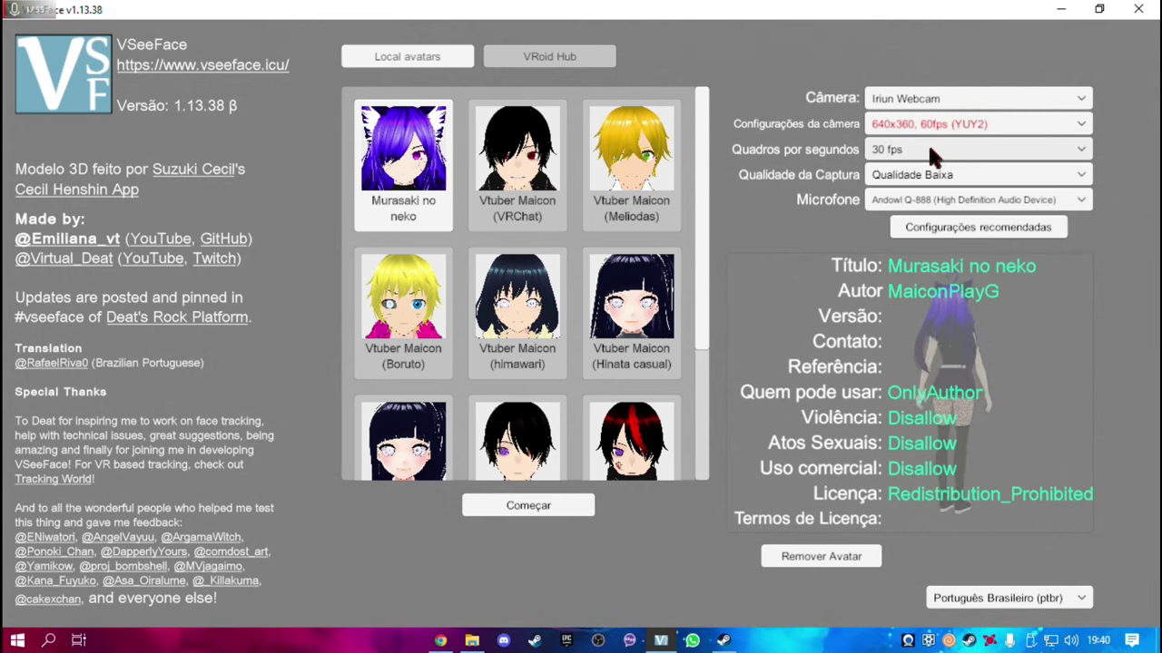
pyautogui.click(933, 170)
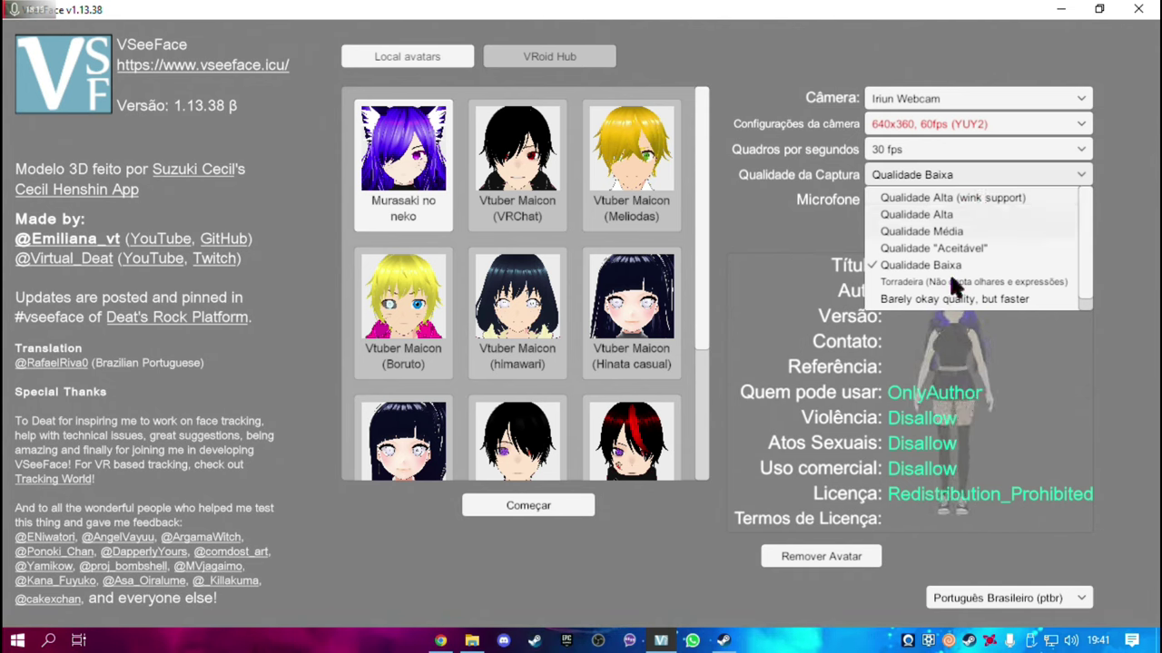
pyautogui.click(1076, 368)
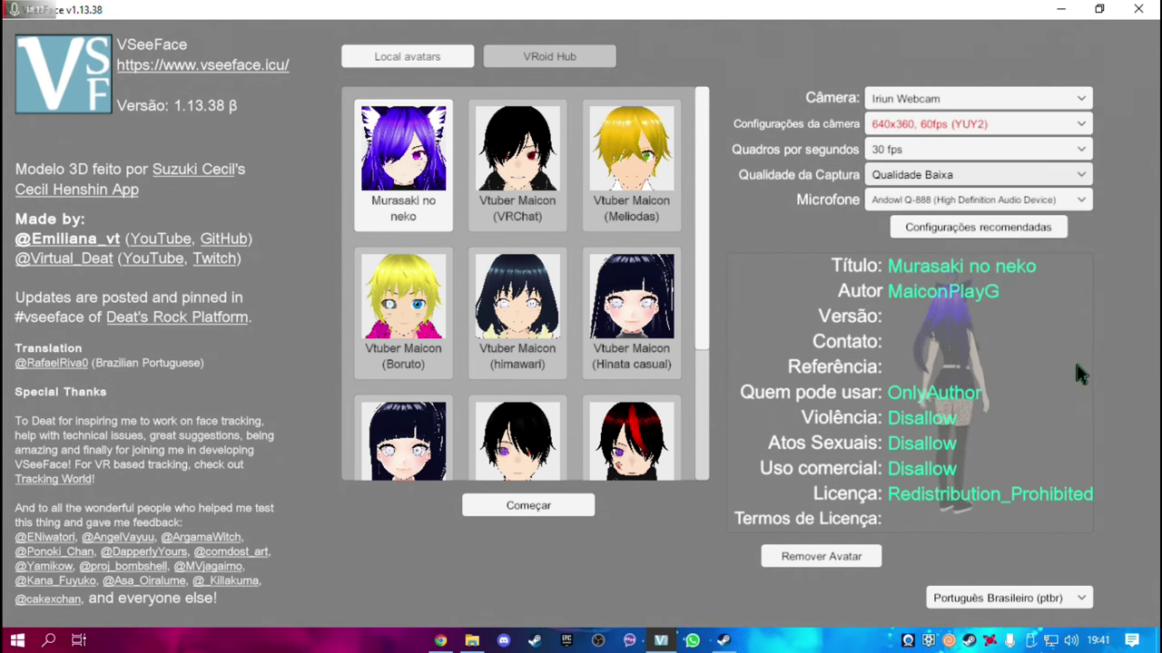
pyautogui.click(1028, 196)
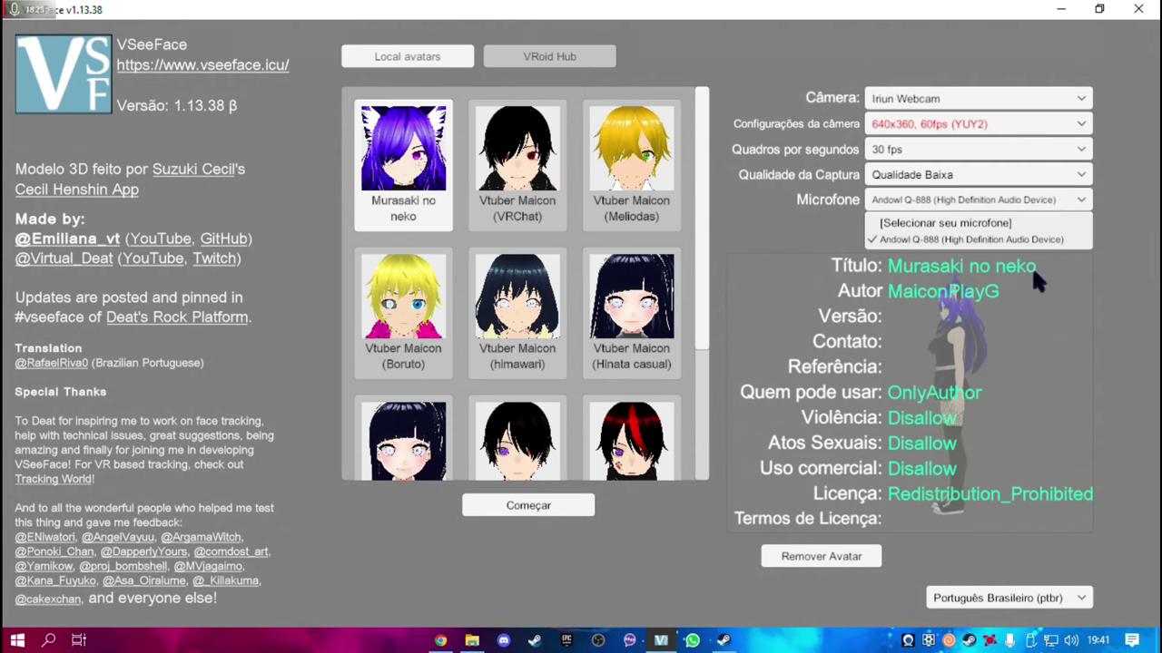
# Import vtuber.vrm from Downloads > Nova pasta as a new VSeeFace avatar
pyautogui.click(696, 264)
pyautogui.moveTo(699, 333)
pyautogui.mouseDown()
pyautogui.moveTo(700, 427)
pyautogui.moveTo(698, 179)
pyautogui.moveTo(704, 362)
pyautogui.moveTo(684, 405)
pyautogui.mouseUp()
pyautogui.click(660, 387)
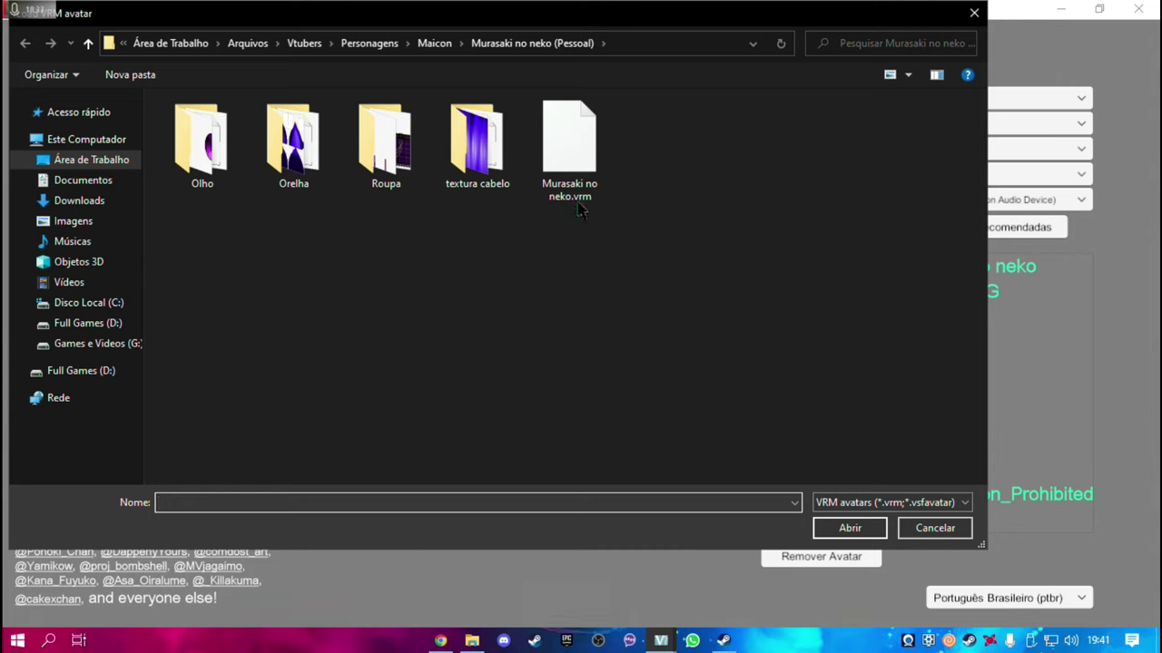
pyautogui.click(580, 207)
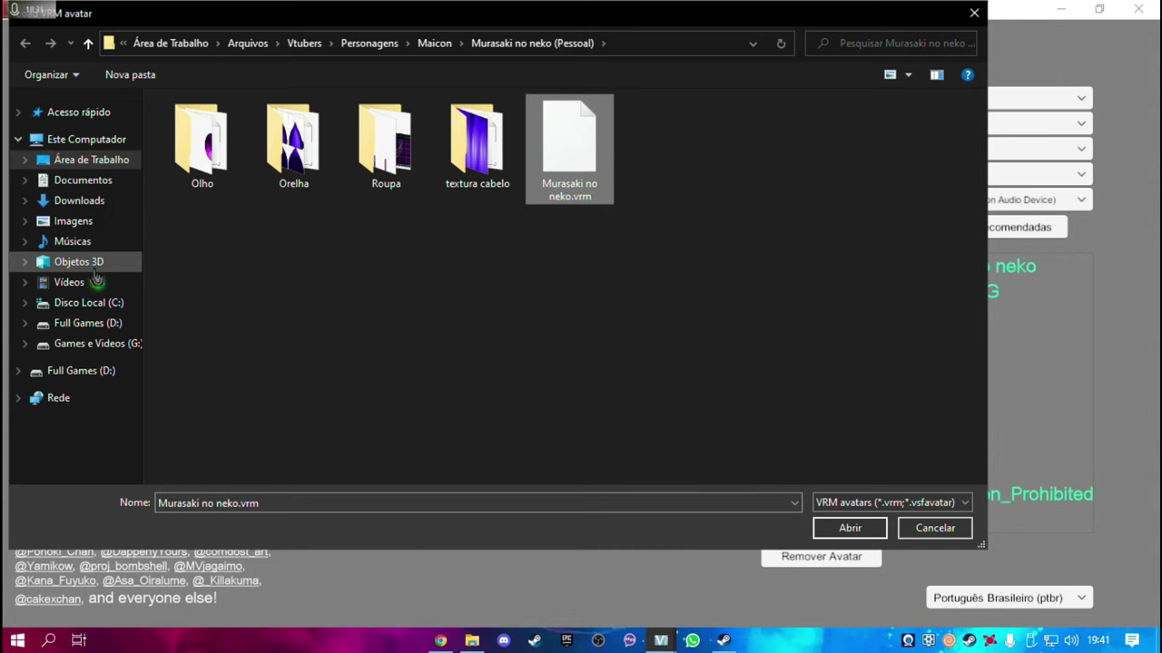
pyautogui.click(100, 201)
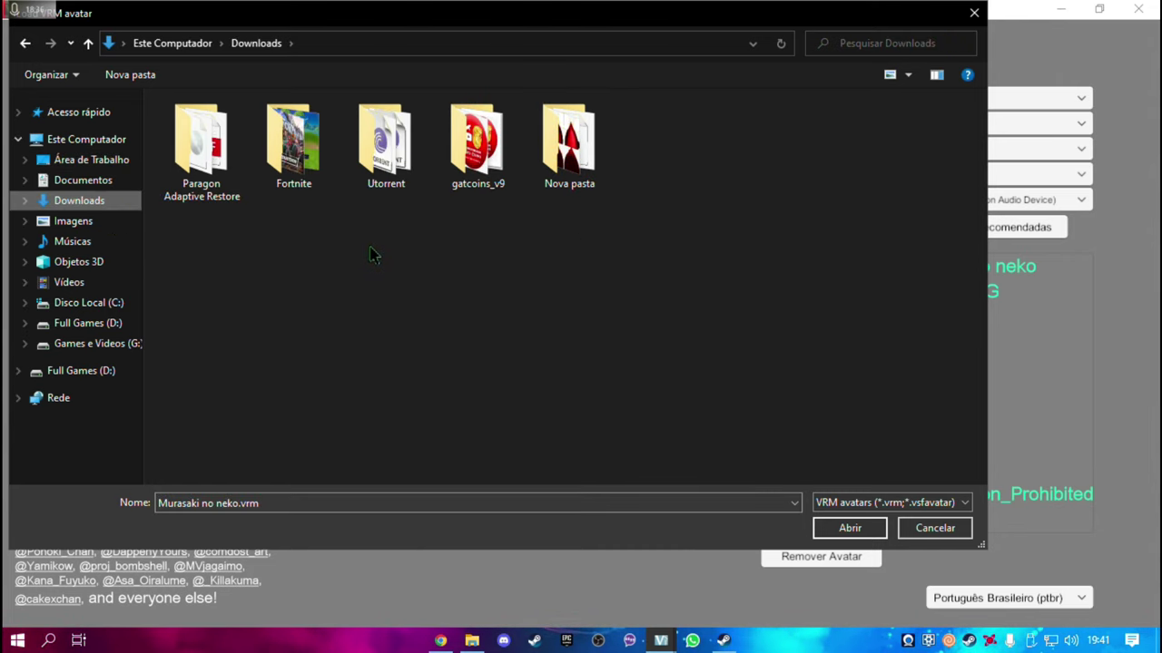
pyautogui.doubleClick(567, 145)
pyautogui.click(388, 154)
pyautogui.click(821, 527)
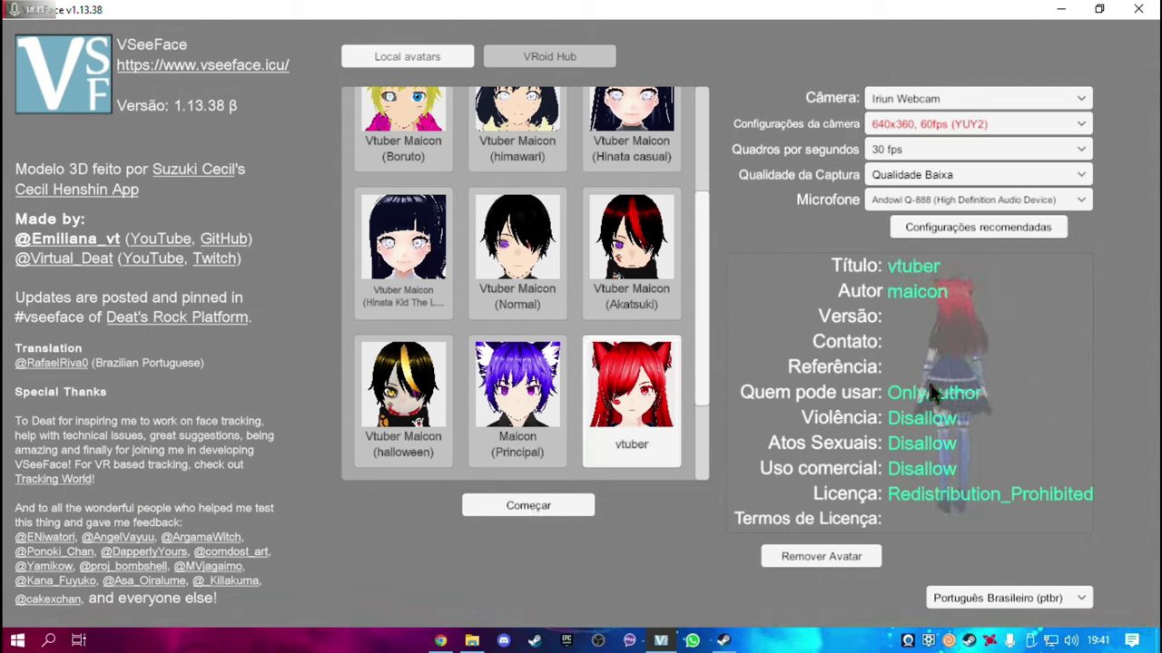
# Start tracking with the vtuber avatar, then hide the UI for a transparent background
pyautogui.click(530, 501)
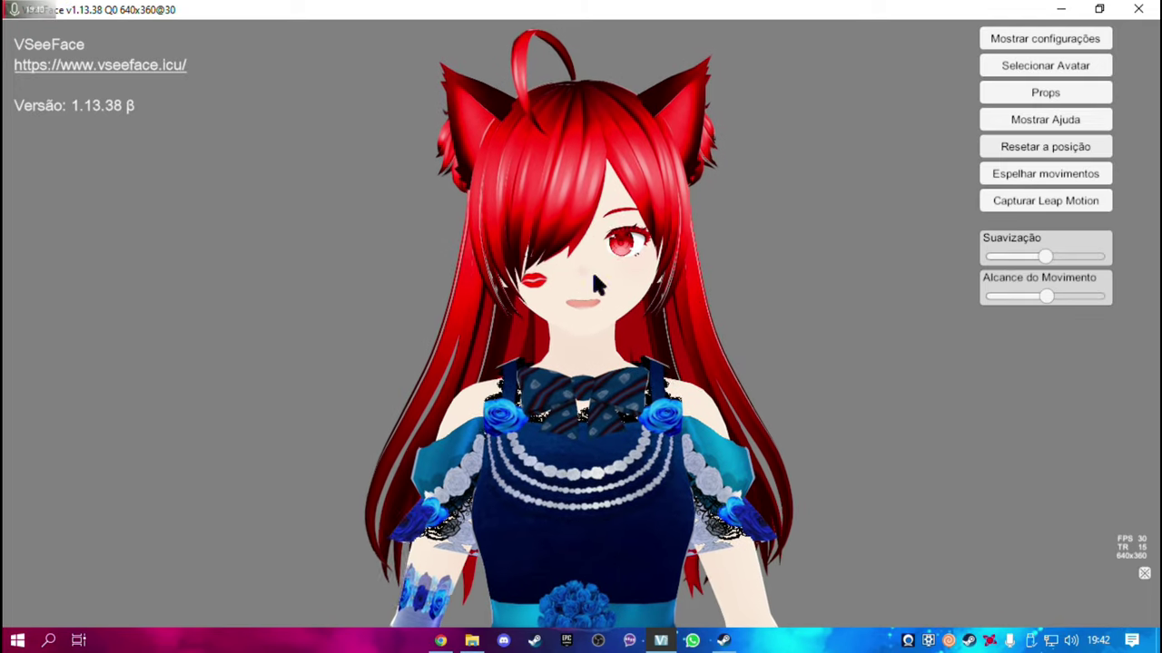
pyautogui.click(1145, 574)
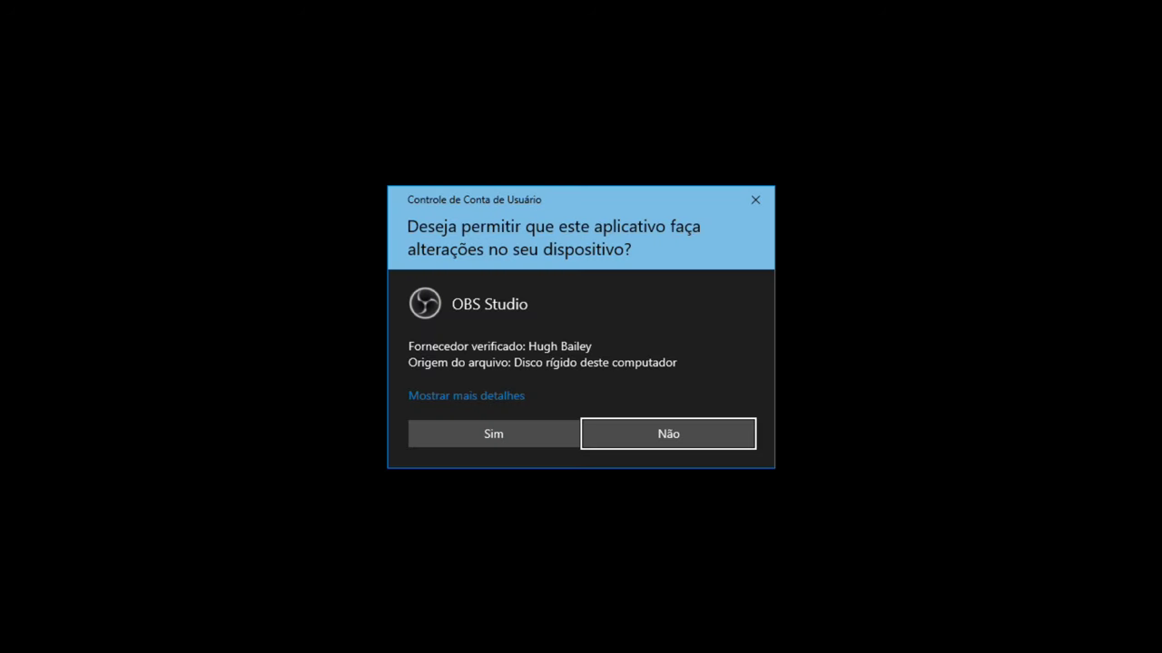
# Confirm the User Account Control prompt so OBS Studio launches
pyautogui.press('Return')
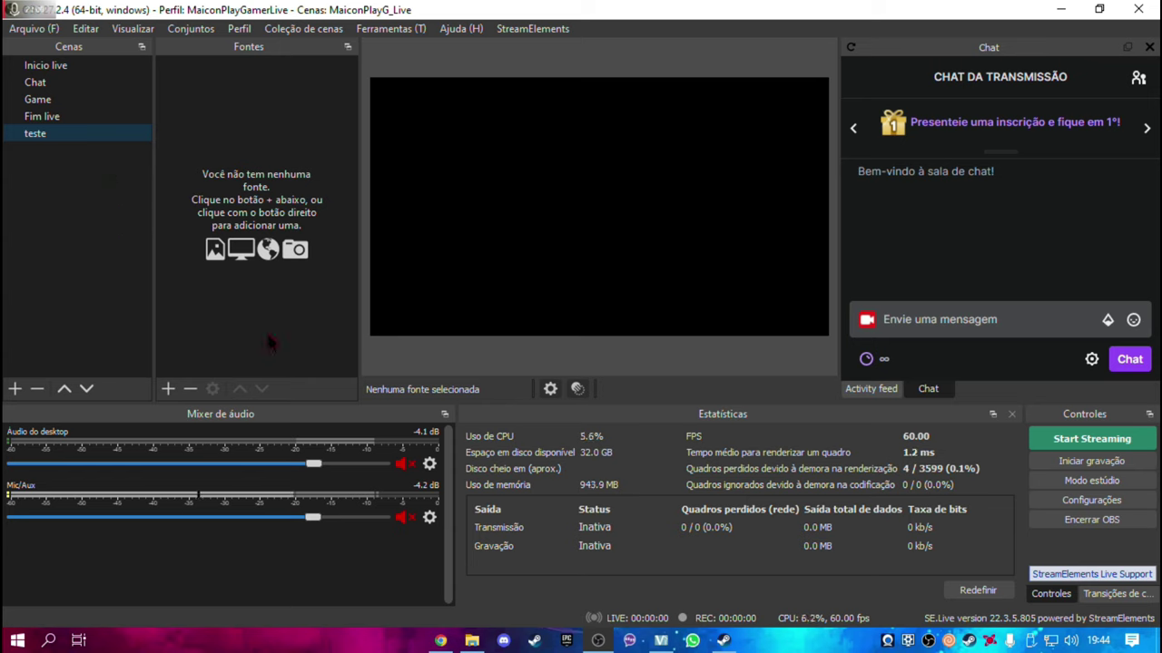
# Add a Captura de jogo source in Capturar janela específica mode targeting the VSeeFace window
pyautogui.click(168, 388)
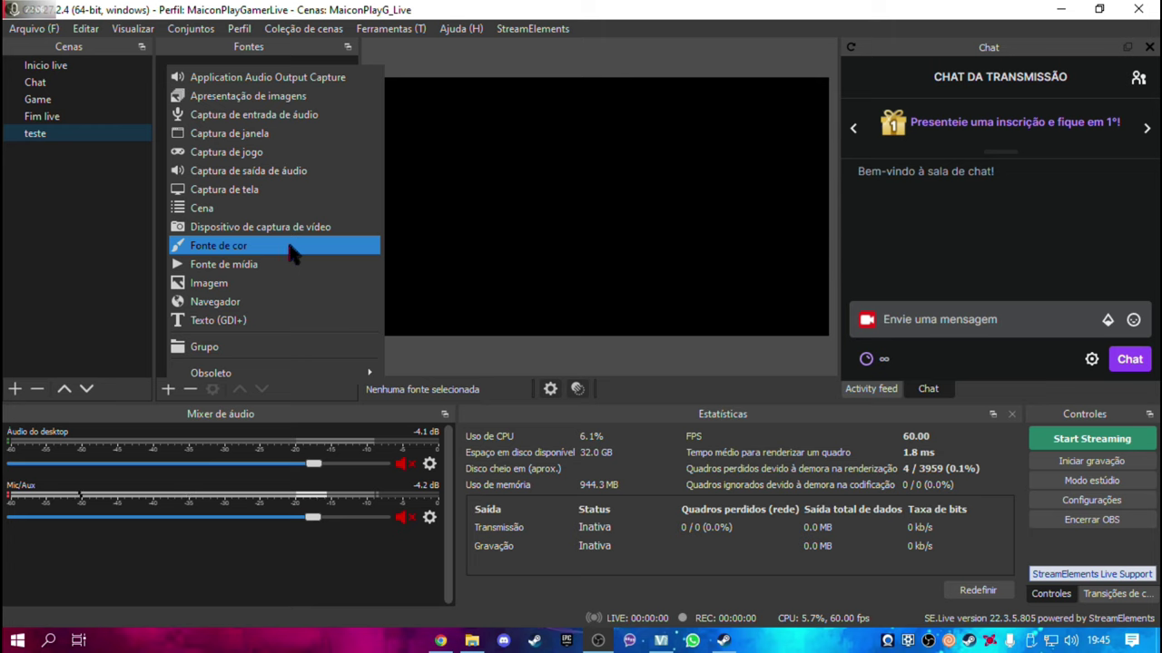
pyautogui.click(286, 152)
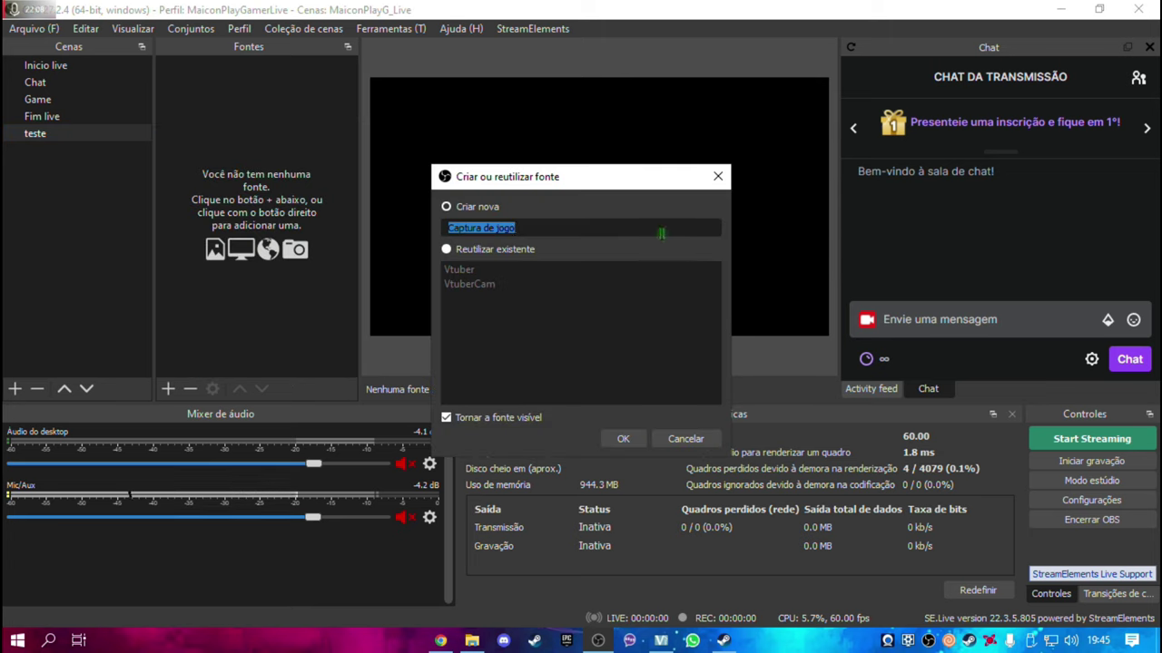
pyautogui.click(622, 440)
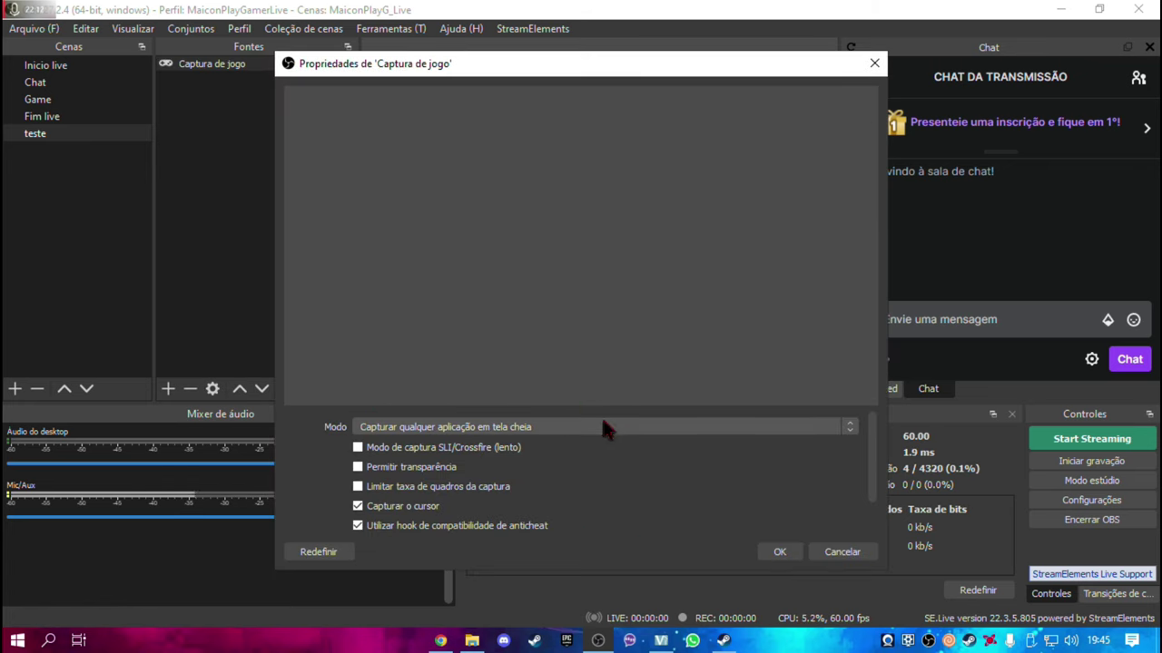
pyautogui.click(601, 425)
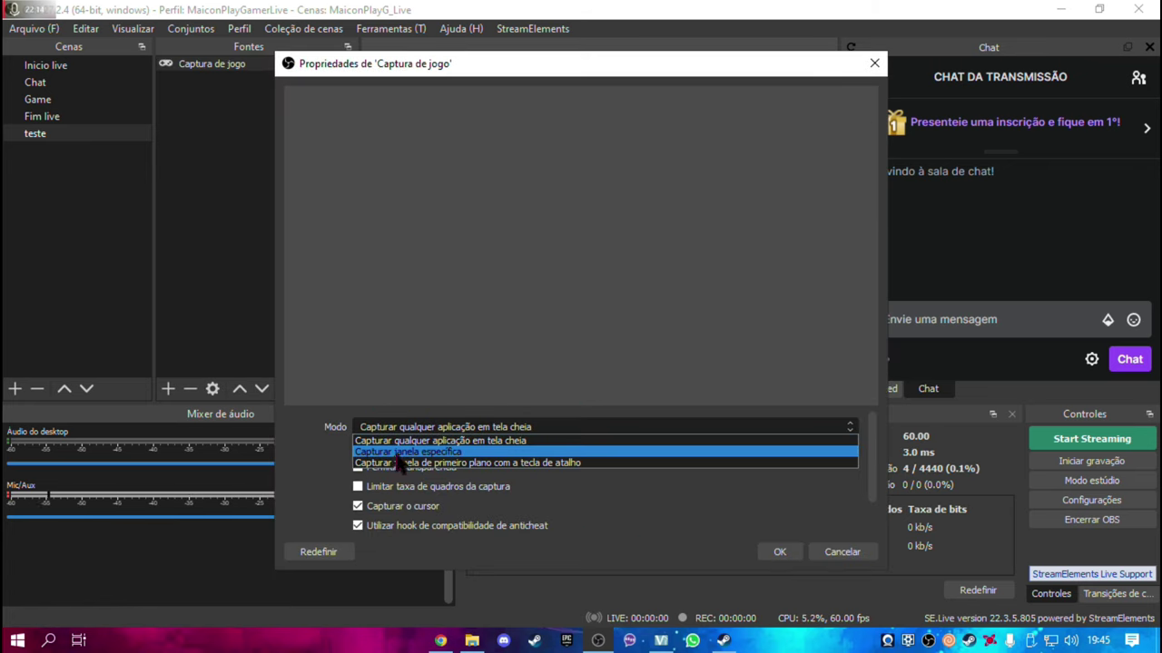
pyautogui.click(475, 454)
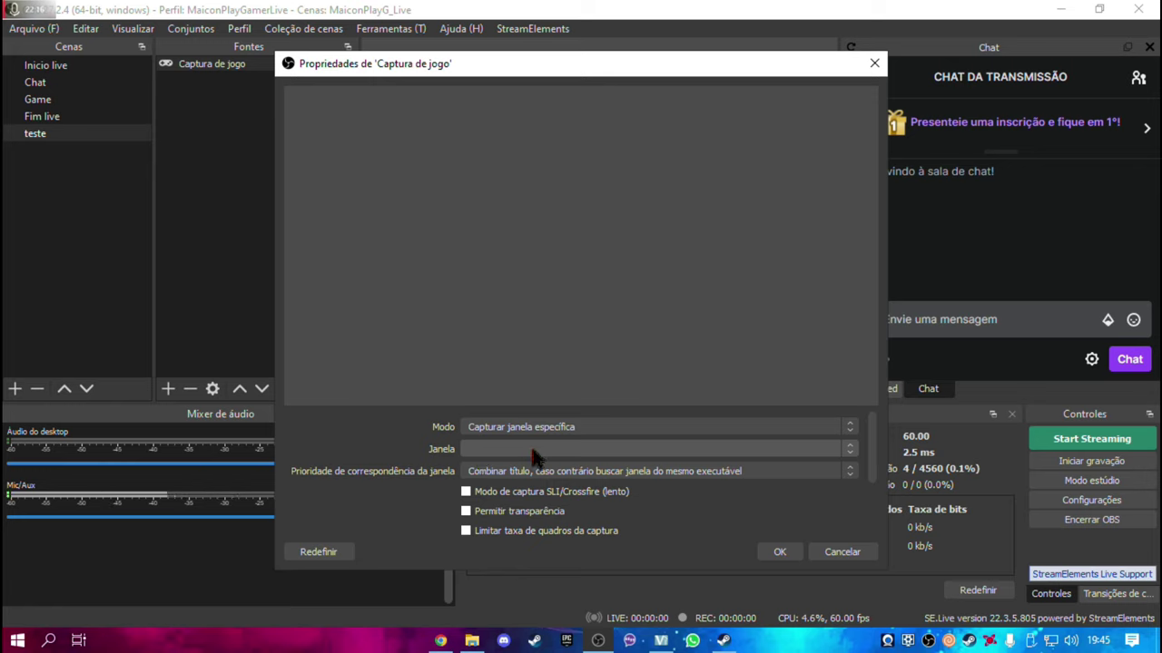
pyautogui.click(517, 451)
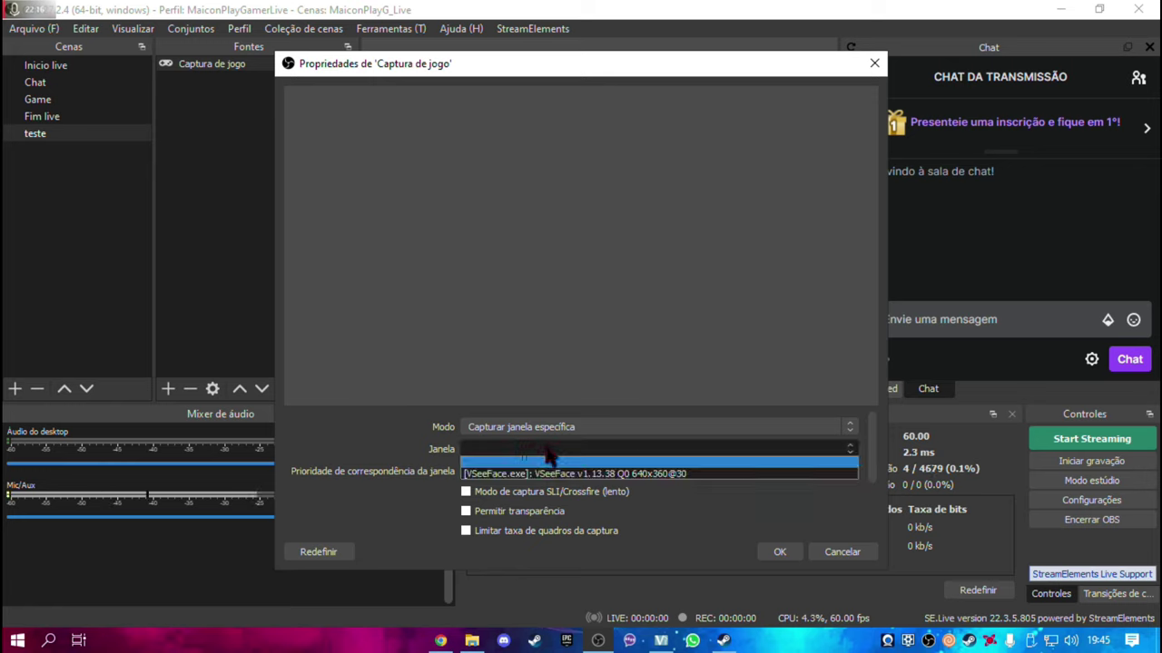
pyautogui.click(581, 473)
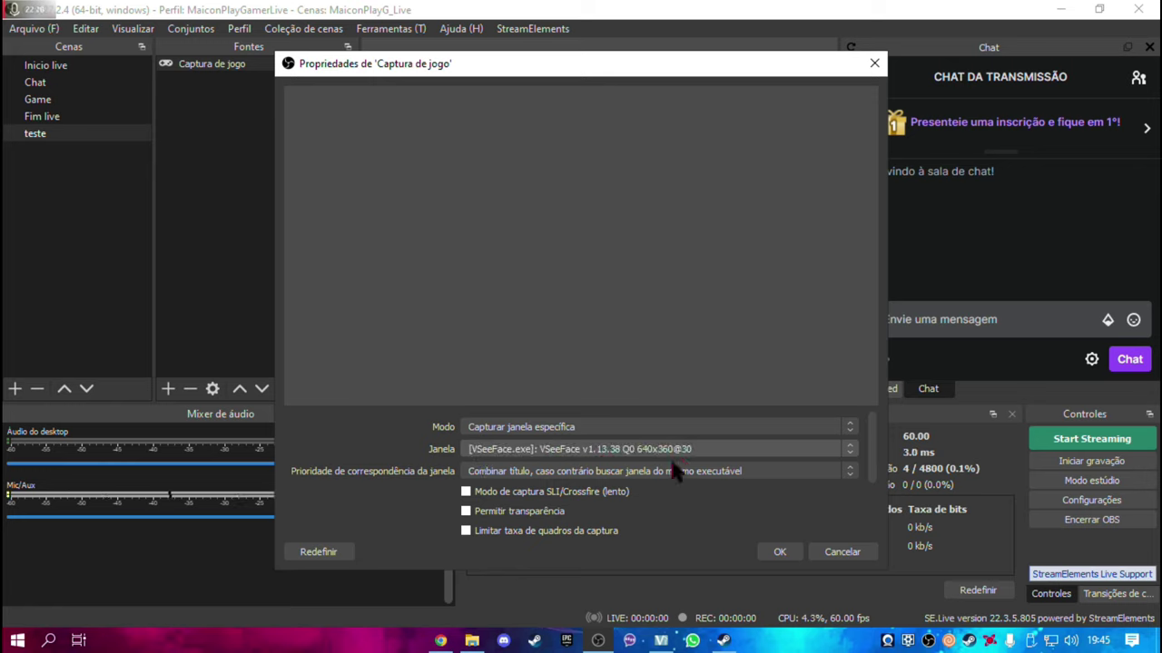
pyautogui.click(771, 553)
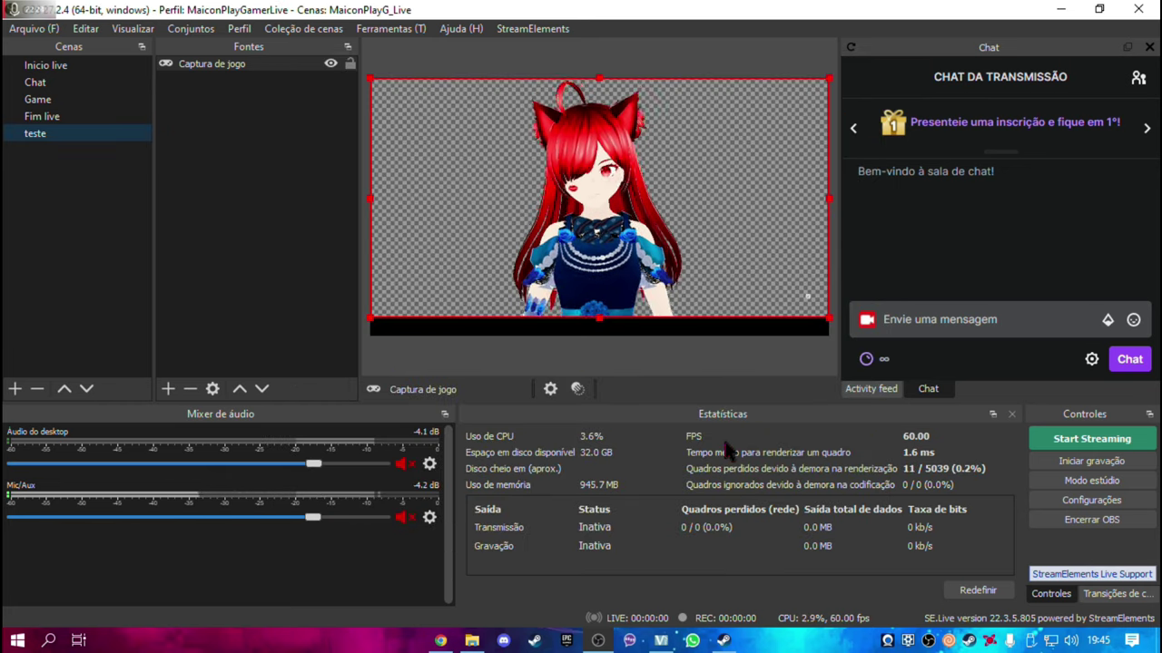
# Restore VSeeFace to a smaller window and bring OBS Studio back in front
pyautogui.click(661, 641)
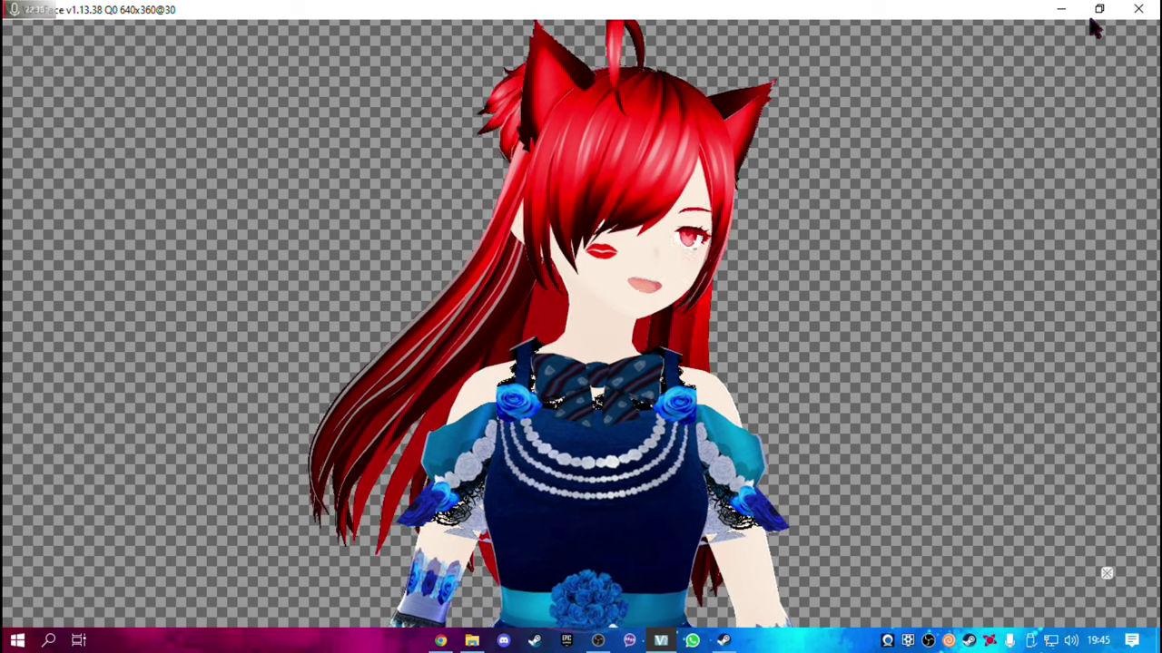
pyautogui.click(1098, 9)
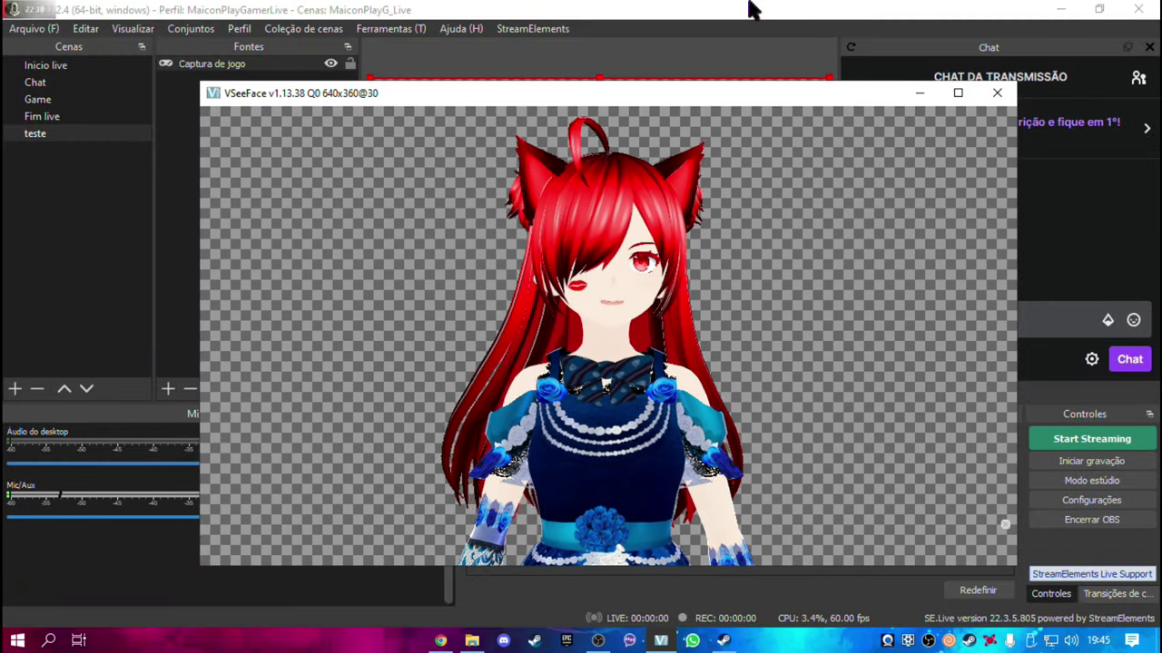
pyautogui.click(750, 9)
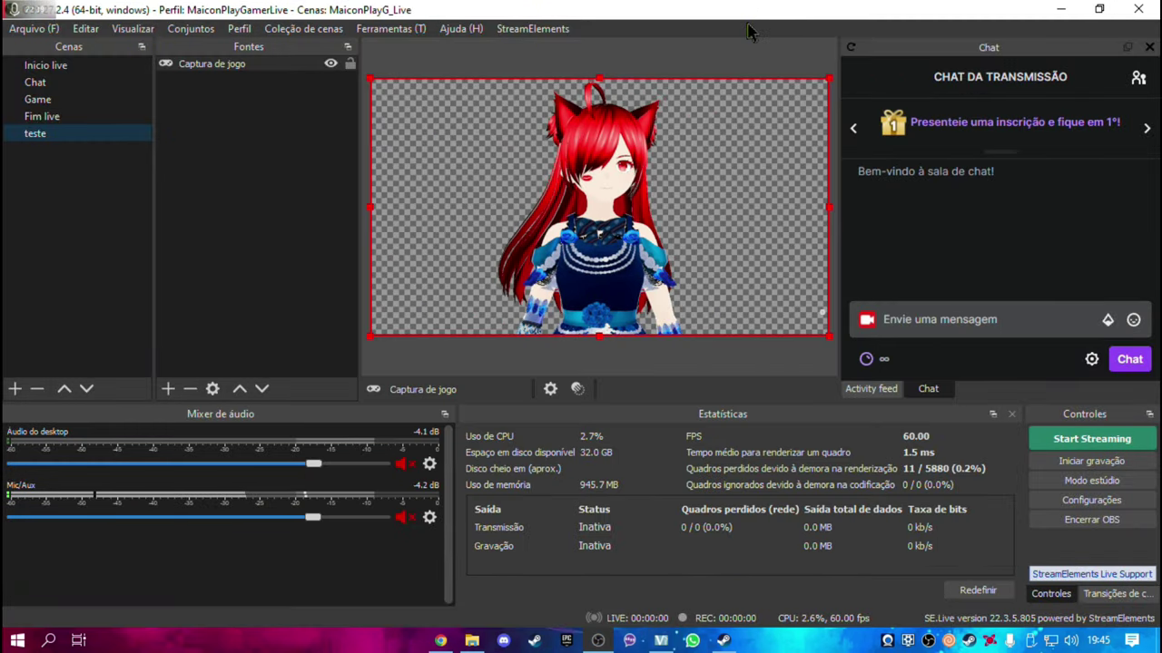
pyautogui.click(689, 358)
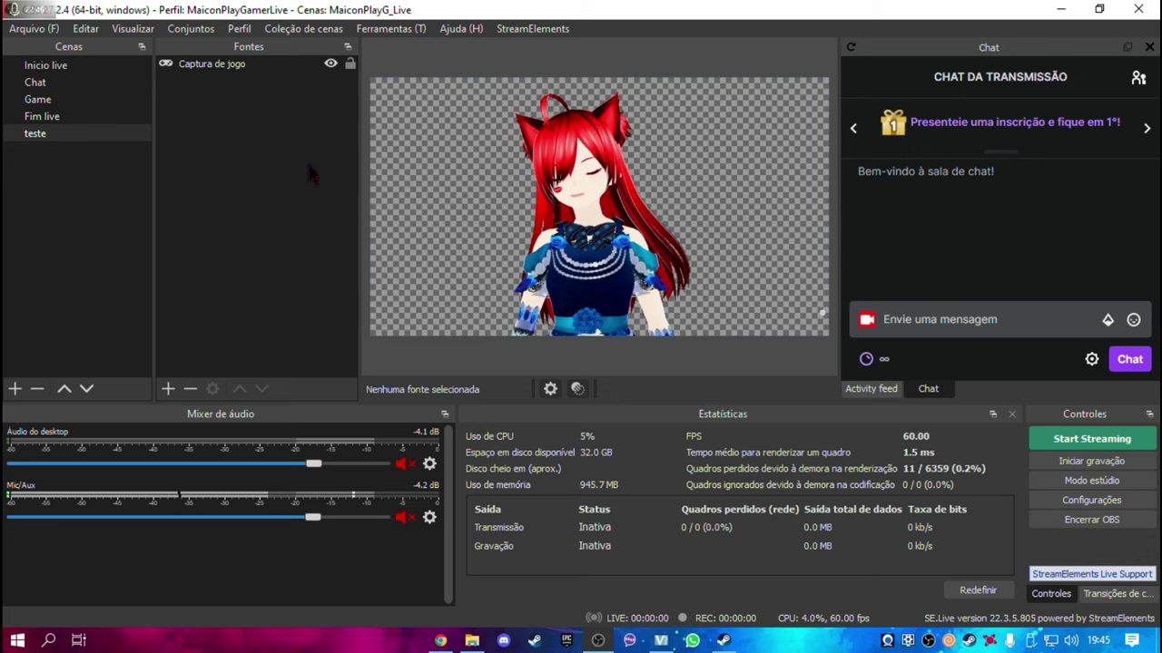
# Enable Permitir transparência on the Captura de jogo source
pyautogui.doubleClick(264, 64)
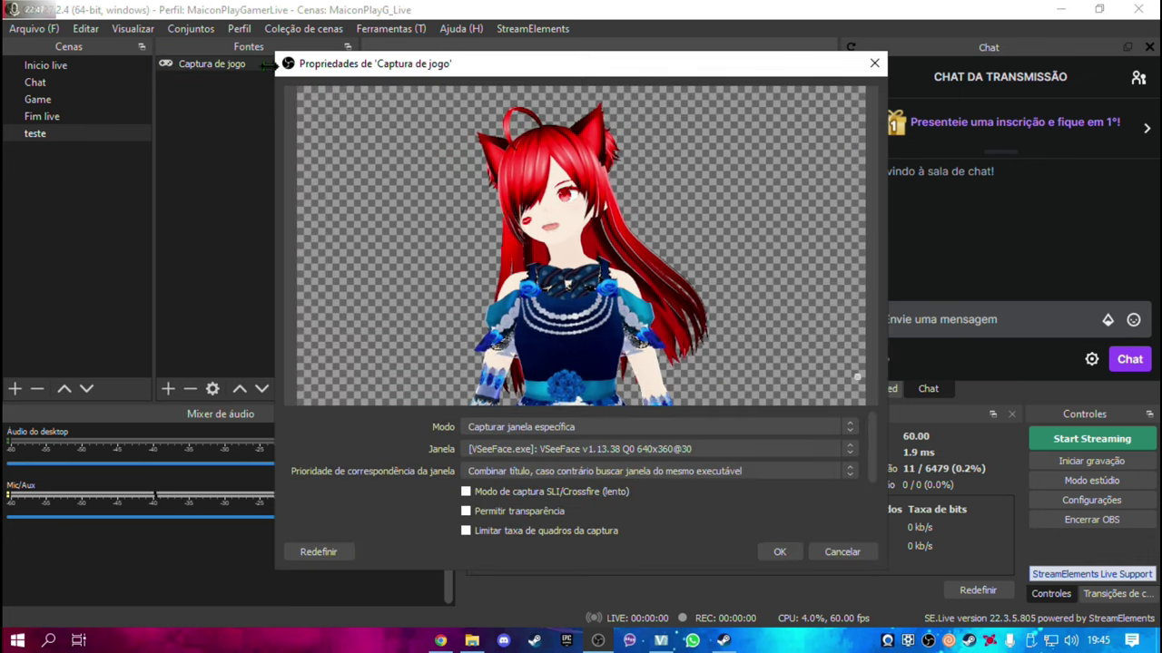
pyautogui.click(527, 512)
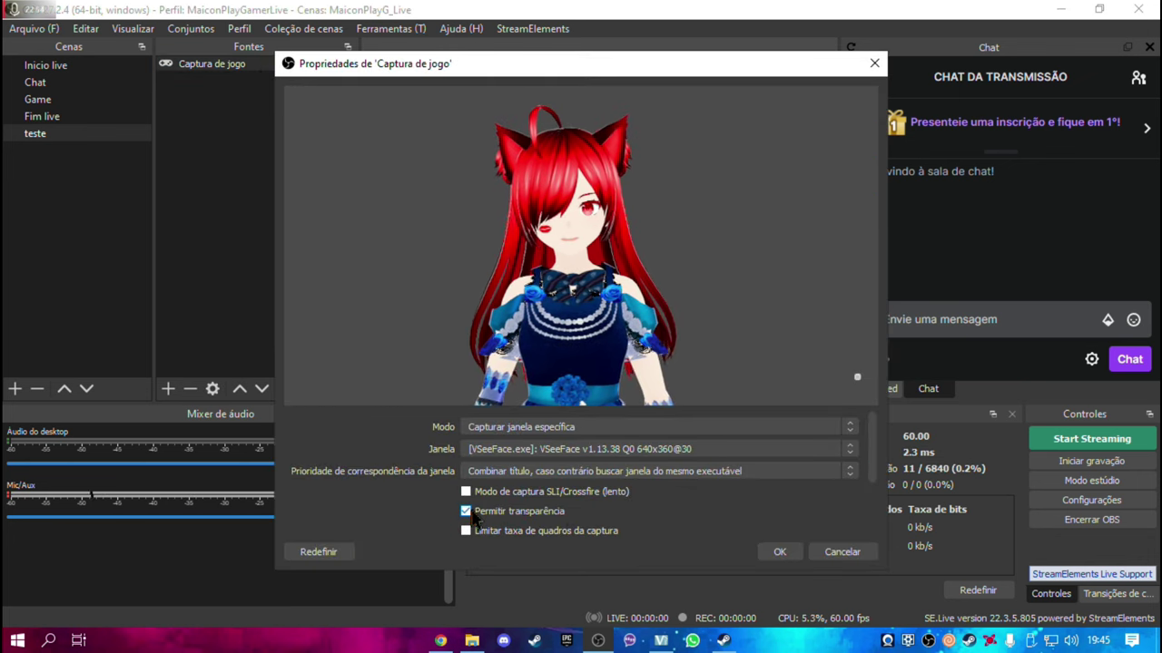
pyautogui.click(780, 553)
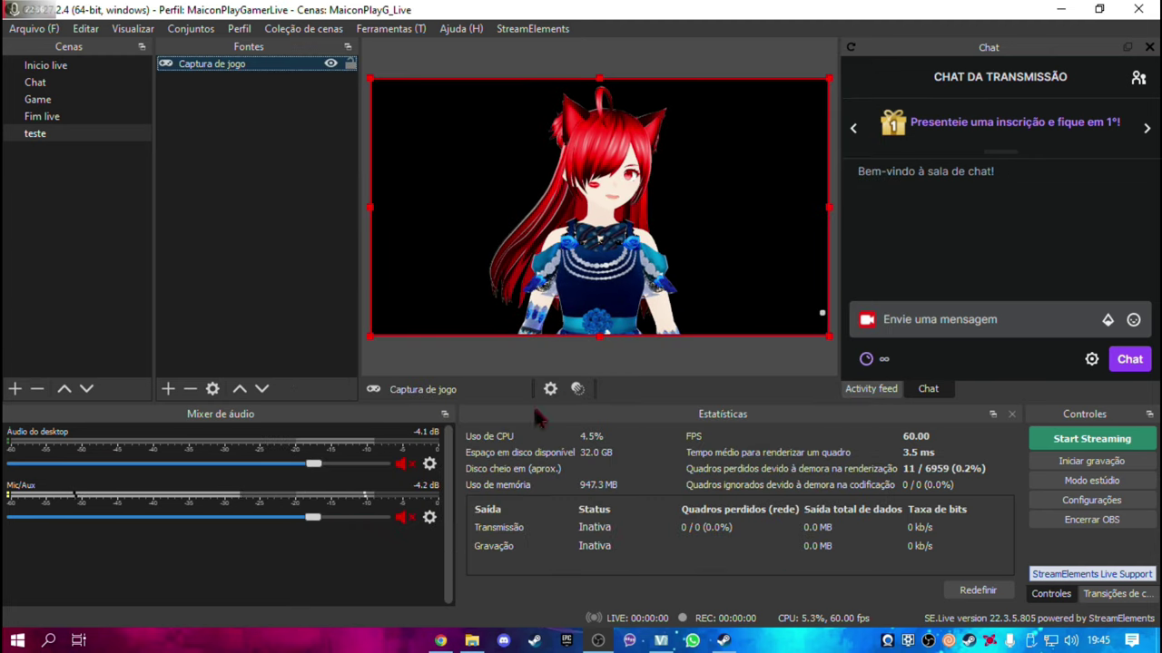
pyautogui.click(657, 74)
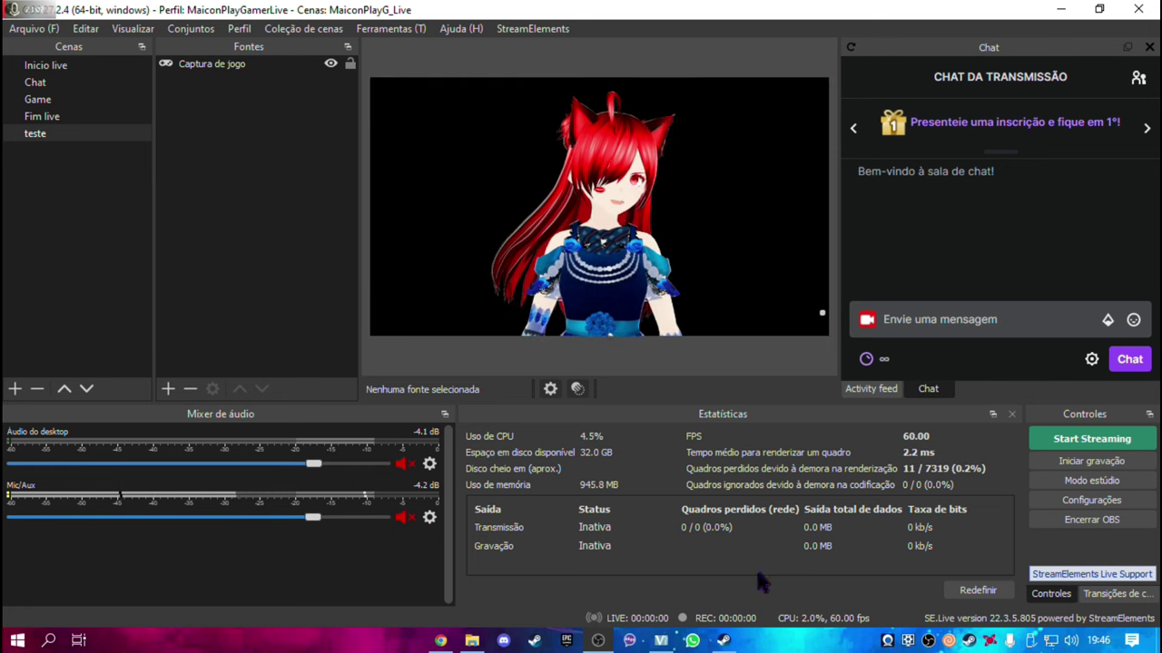
# Preview the teste scene in a full-screen projector
pyautogui.click(723, 641)
pyautogui.click(723, 641)
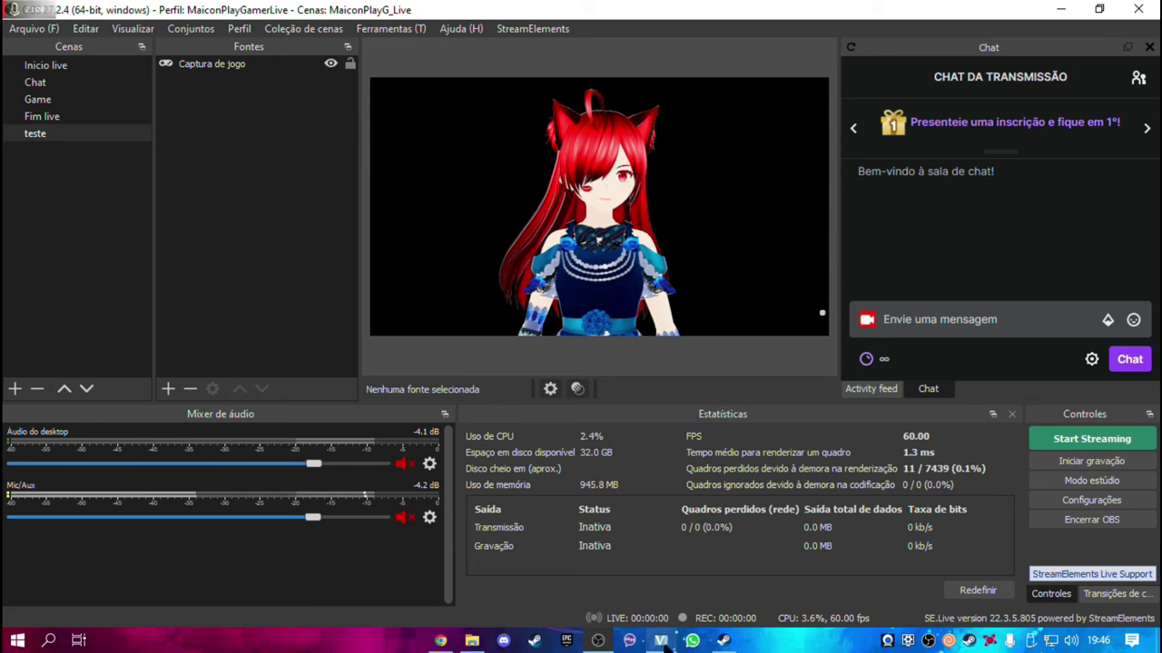
pyautogui.click(662, 641)
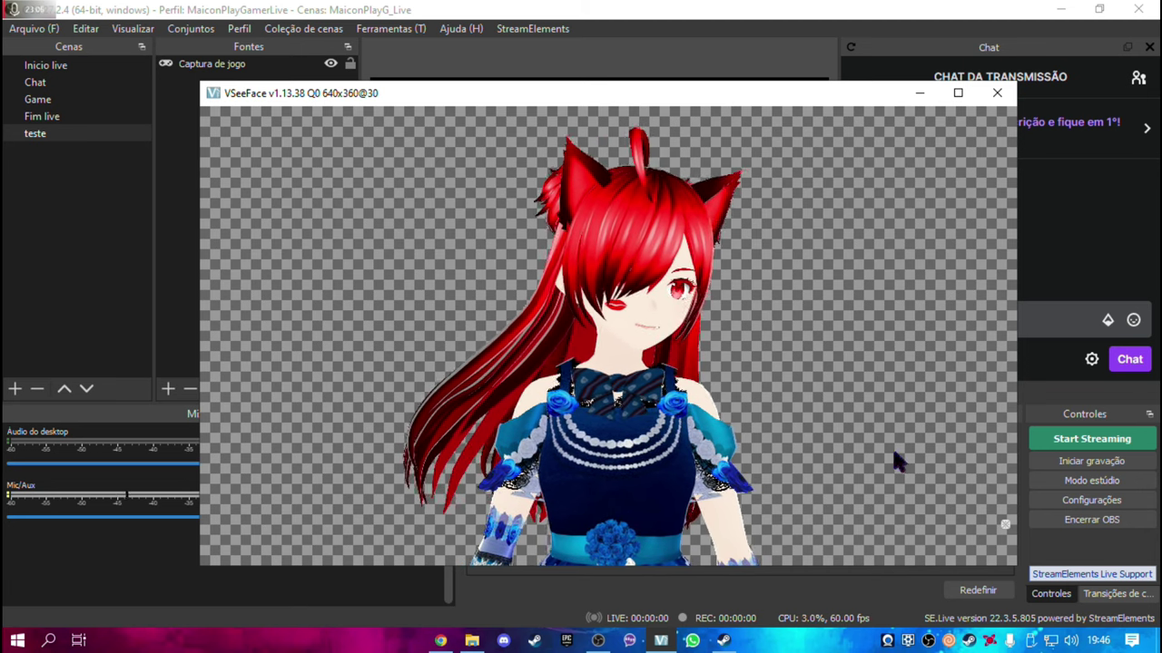
pyautogui.click(763, 9)
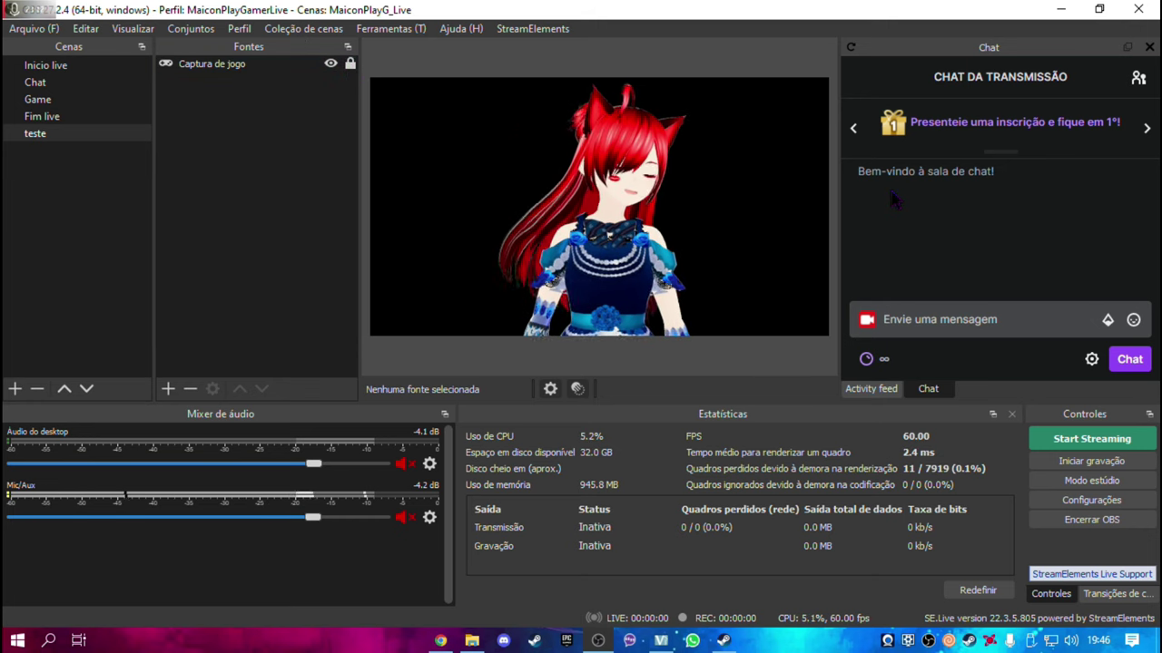
pyautogui.rightClick(679, 170)
pyautogui.click(980, 238)
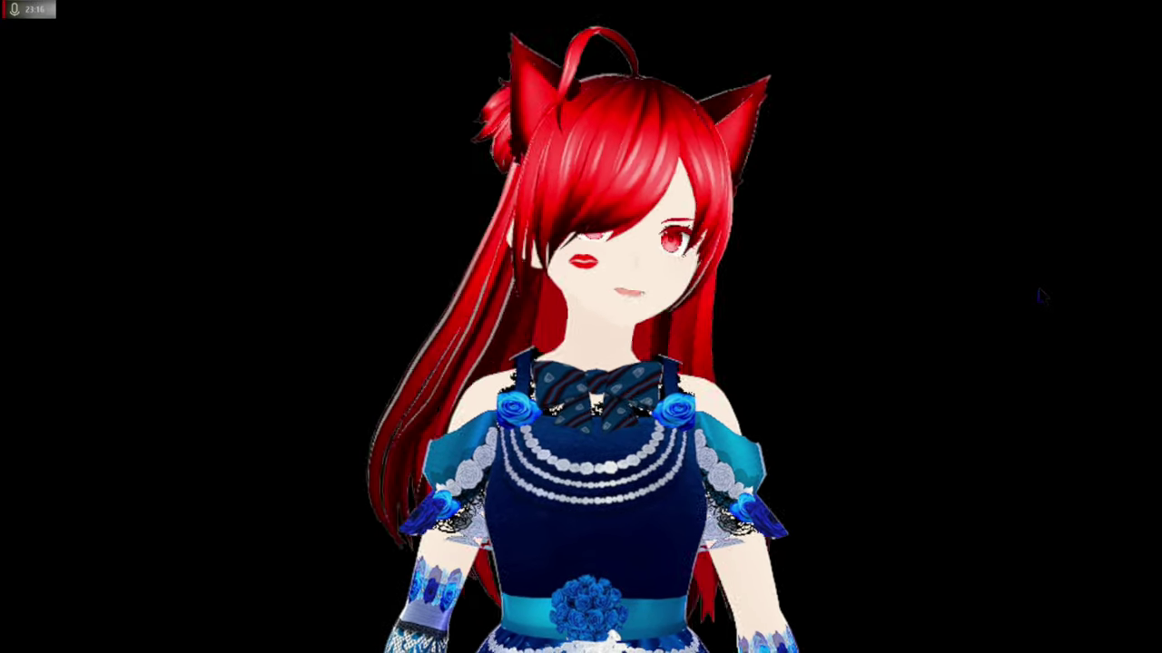
pyautogui.press('Escape')
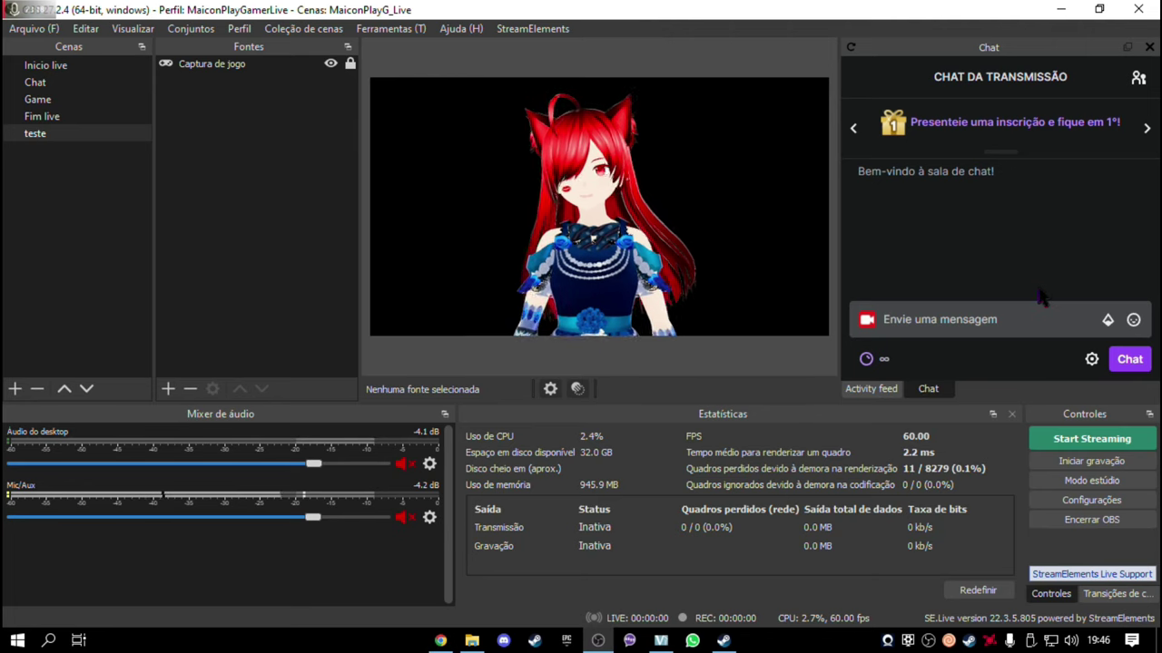
pyautogui.click(450, 143)
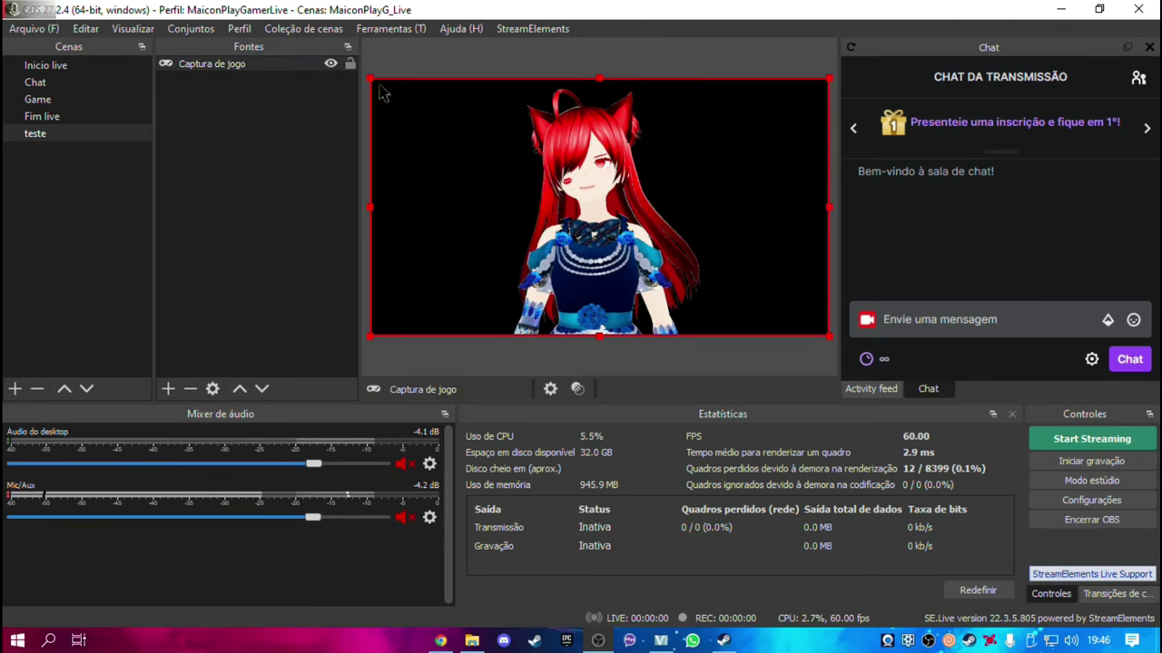
pyautogui.moveTo(377, 86)
pyautogui.mouseDown()
pyautogui.moveTo(534, 165)
pyautogui.moveTo(618, 228)
pyautogui.mouseUp()
pyautogui.moveTo(534, 184)
pyautogui.mouseDown()
pyautogui.moveTo(502, 166)
pyautogui.moveTo(570, 242)
pyautogui.mouseUp()
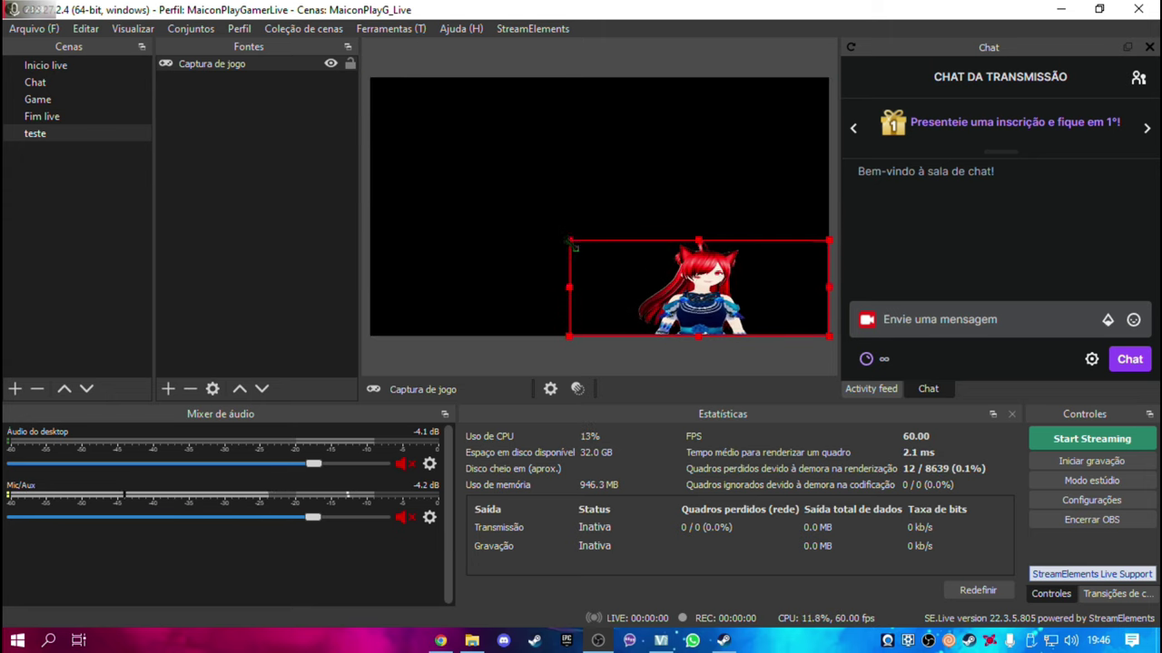
pyautogui.moveTo(561, 196)
pyautogui.mouseDown()
pyautogui.moveTo(550, 182)
pyautogui.moveTo(623, 223)
pyautogui.moveTo(546, 179)
pyautogui.mouseUp()
pyautogui.moveTo(635, 254); pyautogui.dragTo(702, 254)
pyautogui.click(564, 254)
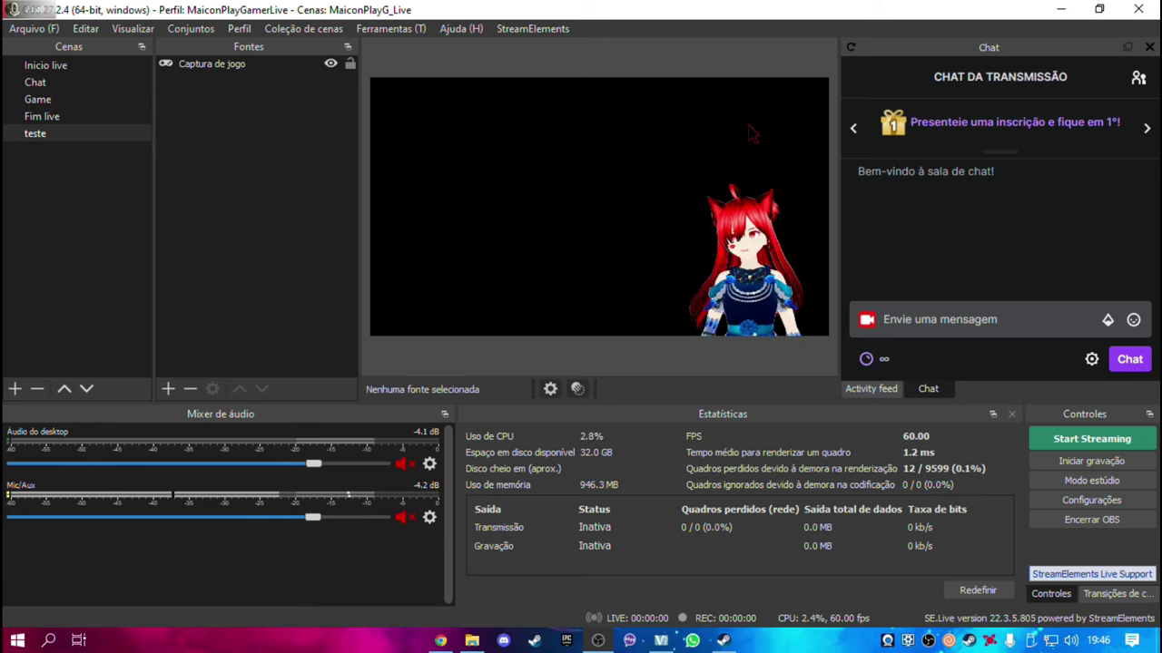
pyautogui.click(742, 264)
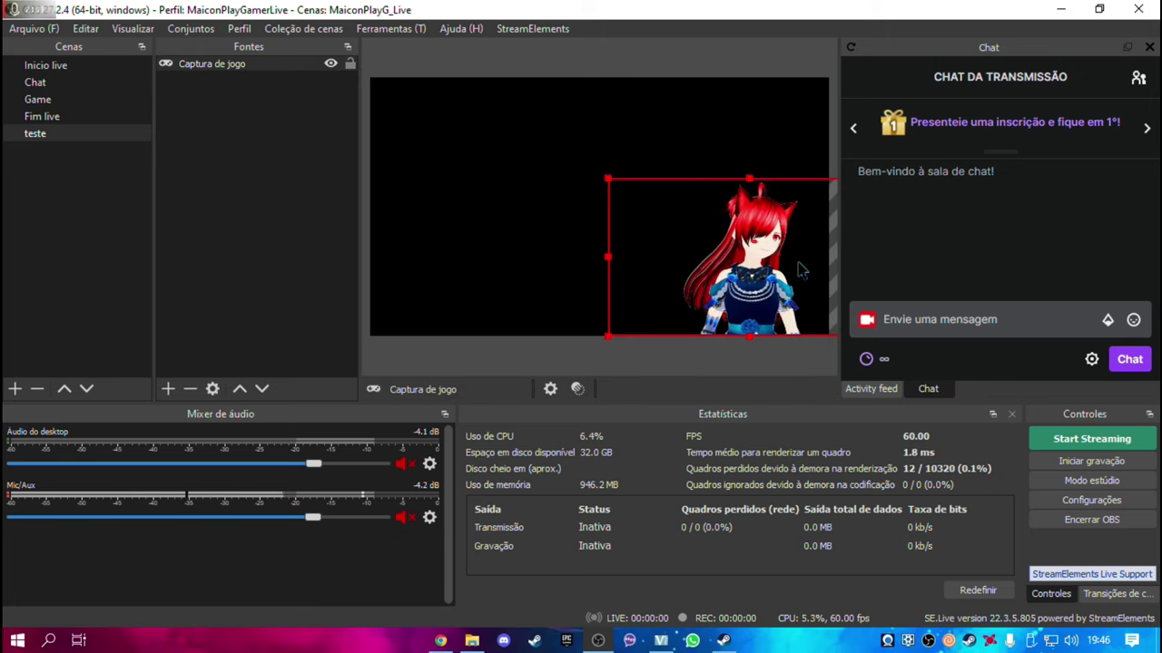
pyautogui.moveTo(799, 270); pyautogui.dragTo(673, 269)
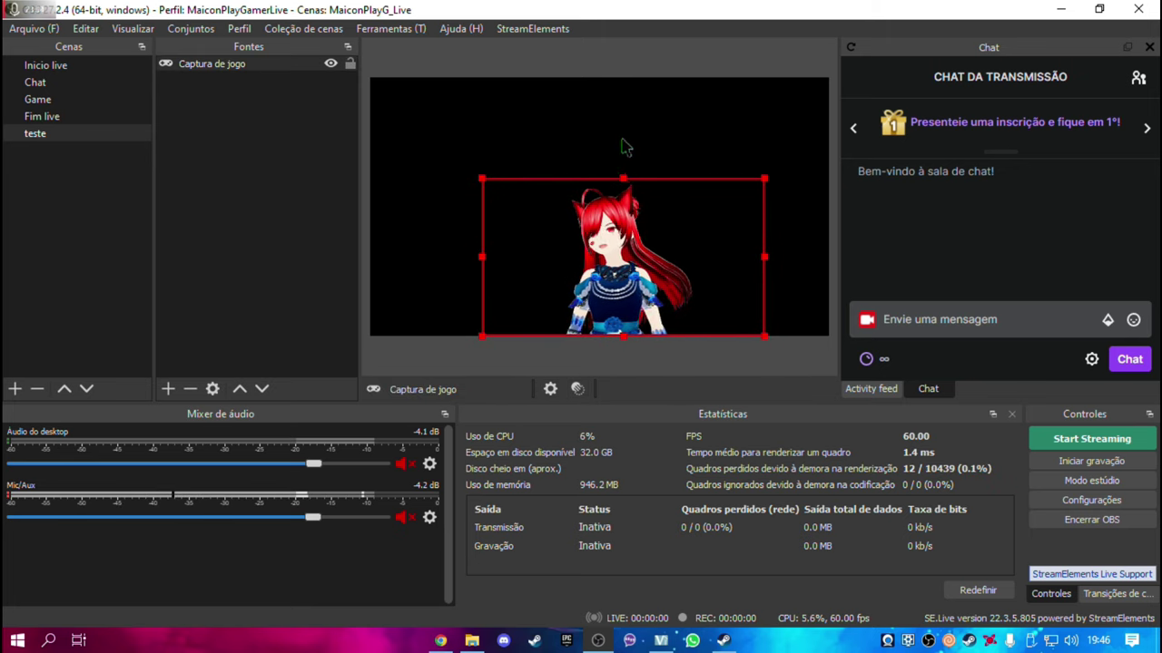
pyautogui.hotkey('ctrl', 'f')
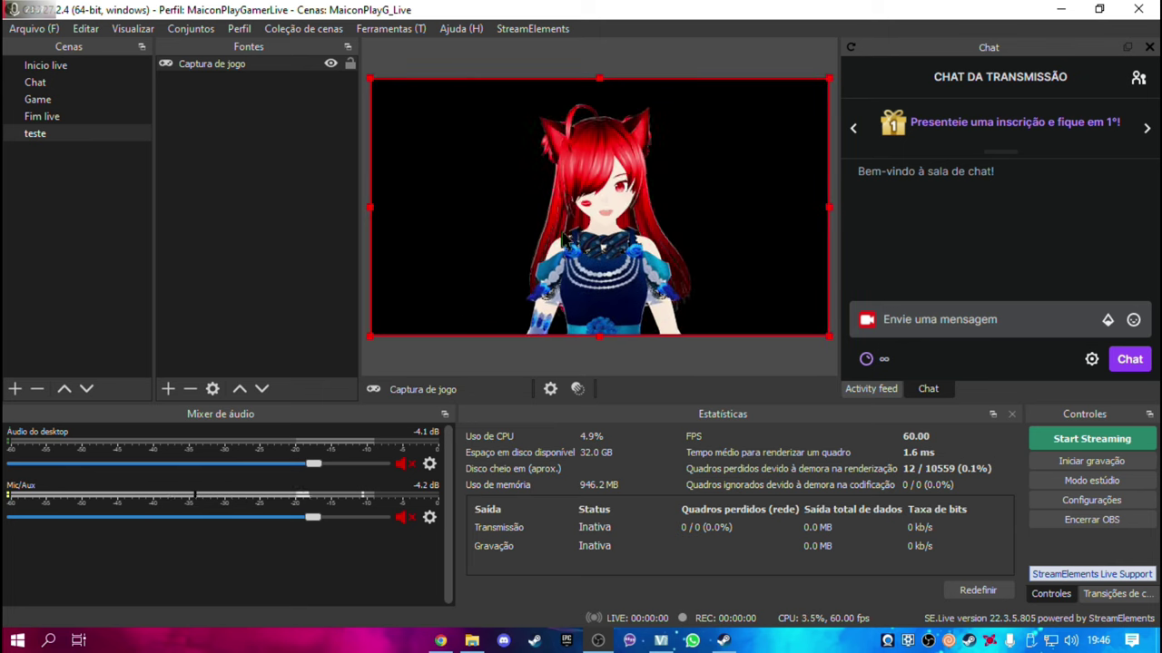
pyautogui.click(704, 56)
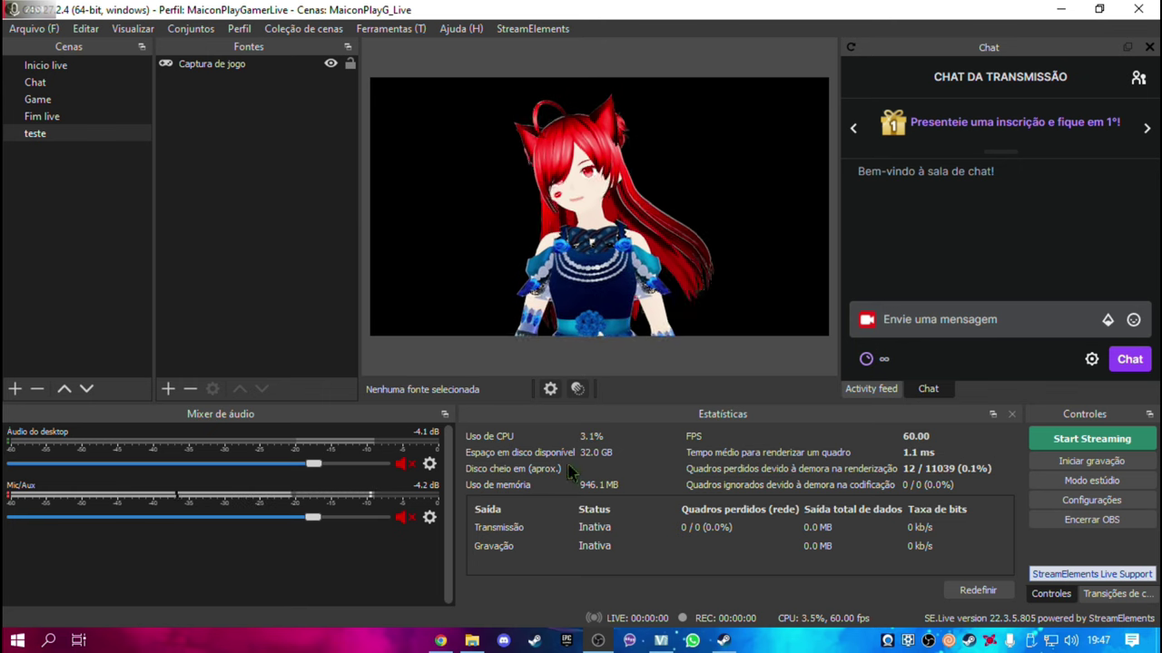
pyautogui.hotkey('alt', 'Tab')
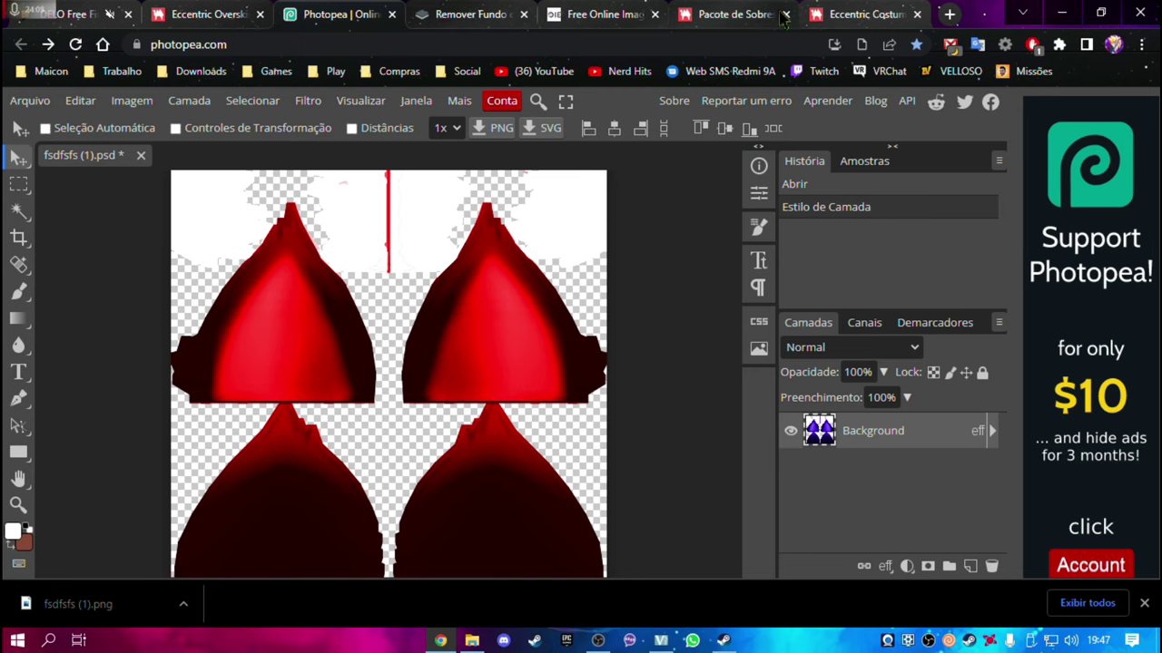
# Leave the Photopea texture and switch to the Eccentric Overskirt BOOTH item page
pyautogui.scroll(-2, 329, 318)
pyautogui.scroll(-3, 500, 324)
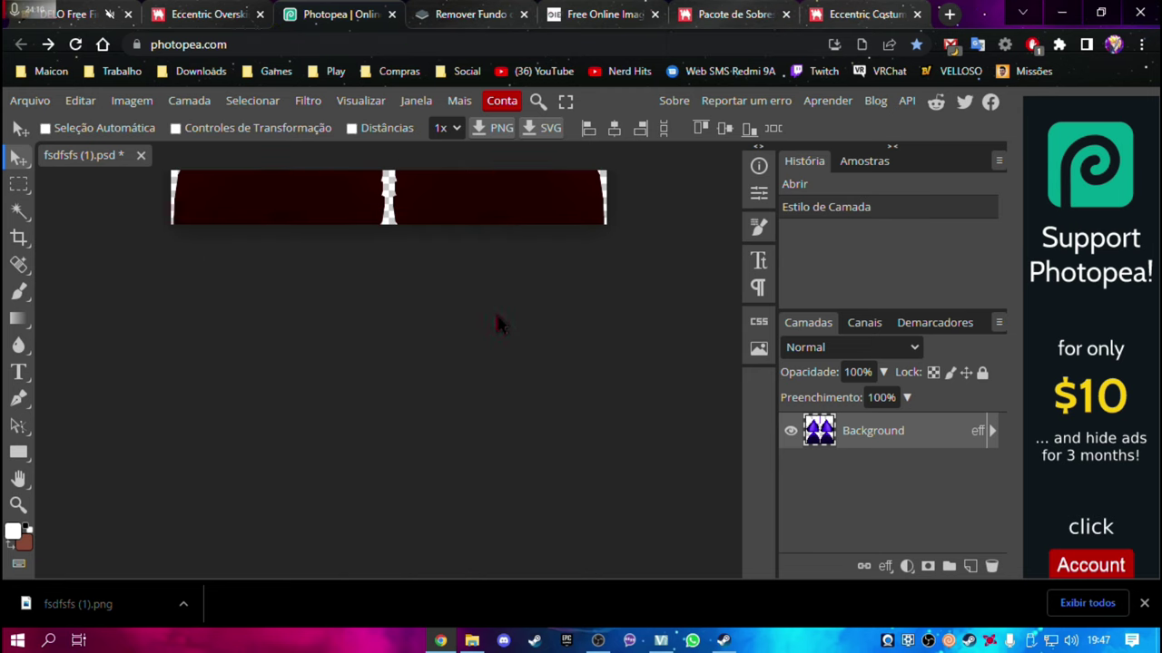
pyautogui.scroll(7, 288, 284)
pyautogui.scroll(3, 454, 245)
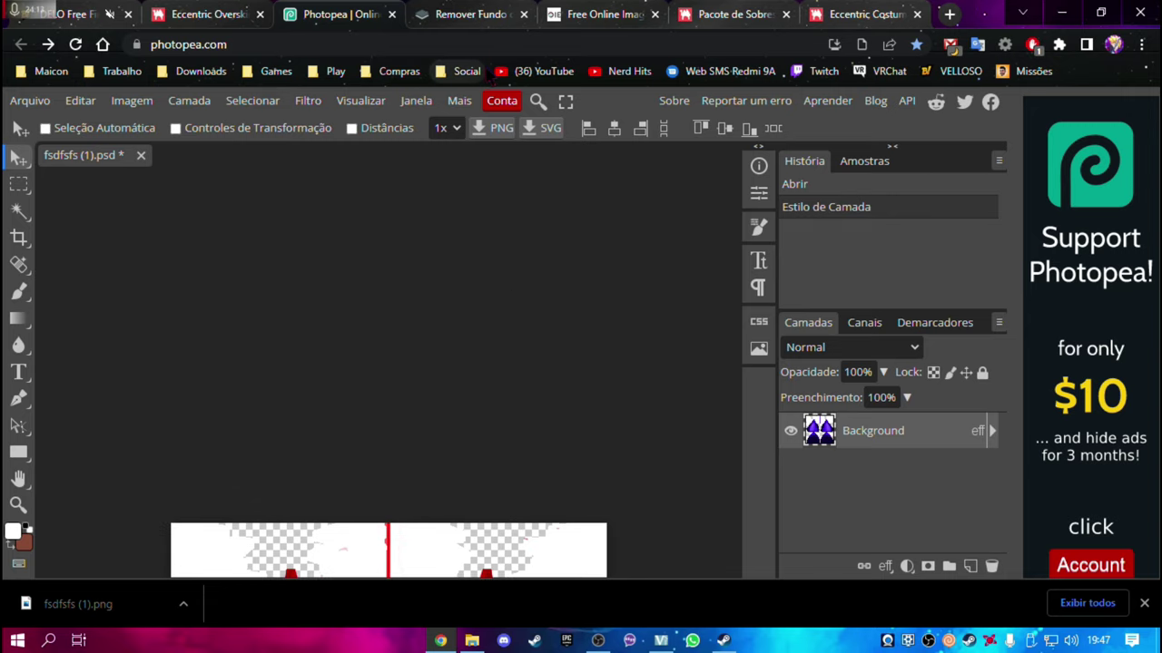
pyautogui.click(219, 11)
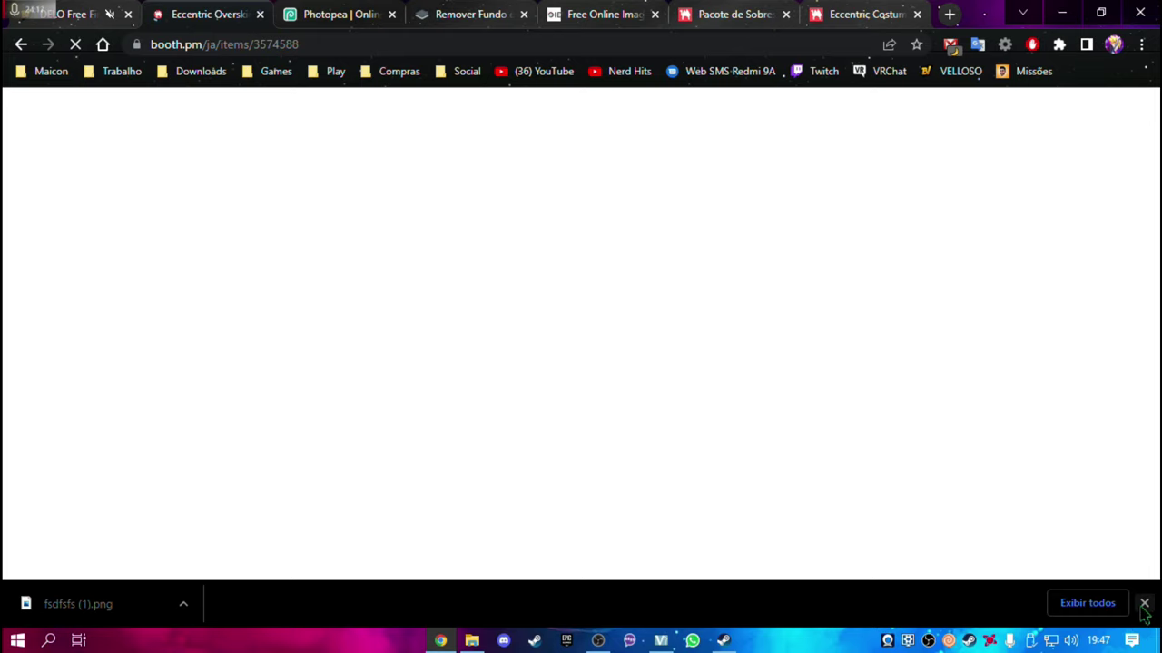
# Dismiss the downloads bar and flip through the open tabs to the Eccentric Overskirts Pack page
pyautogui.click(1143, 603)
pyautogui.click(538, 13)
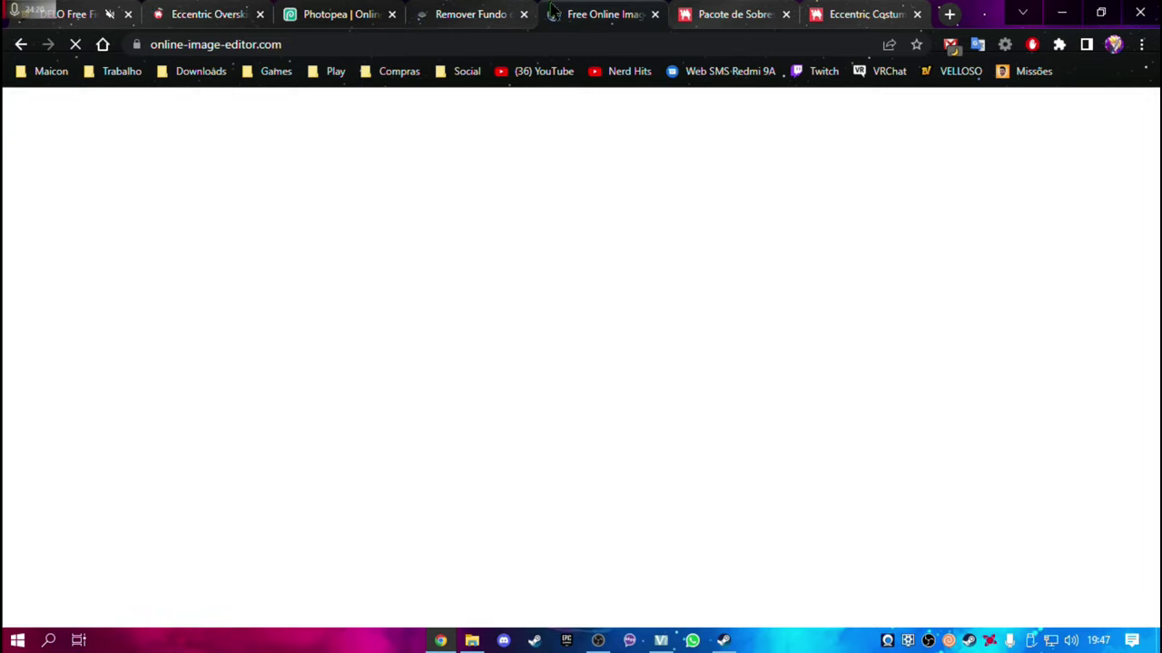
pyautogui.click(515, 13)
pyautogui.click(604, 13)
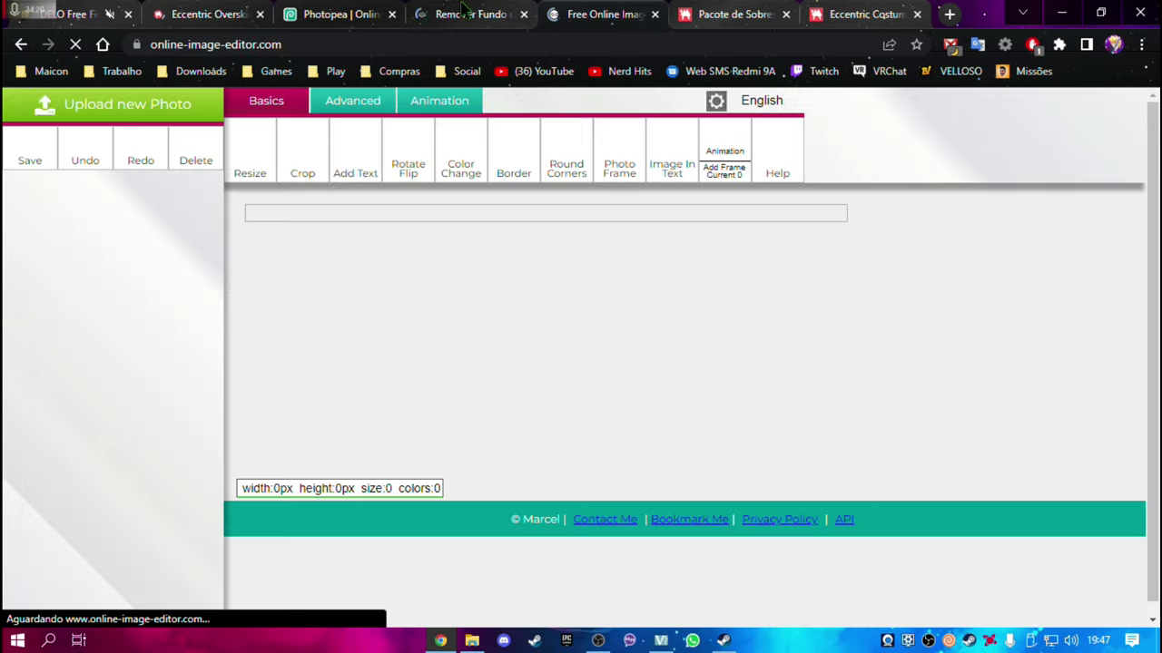
pyautogui.click(490, 12)
pyautogui.click(730, 13)
pyautogui.click(862, 13)
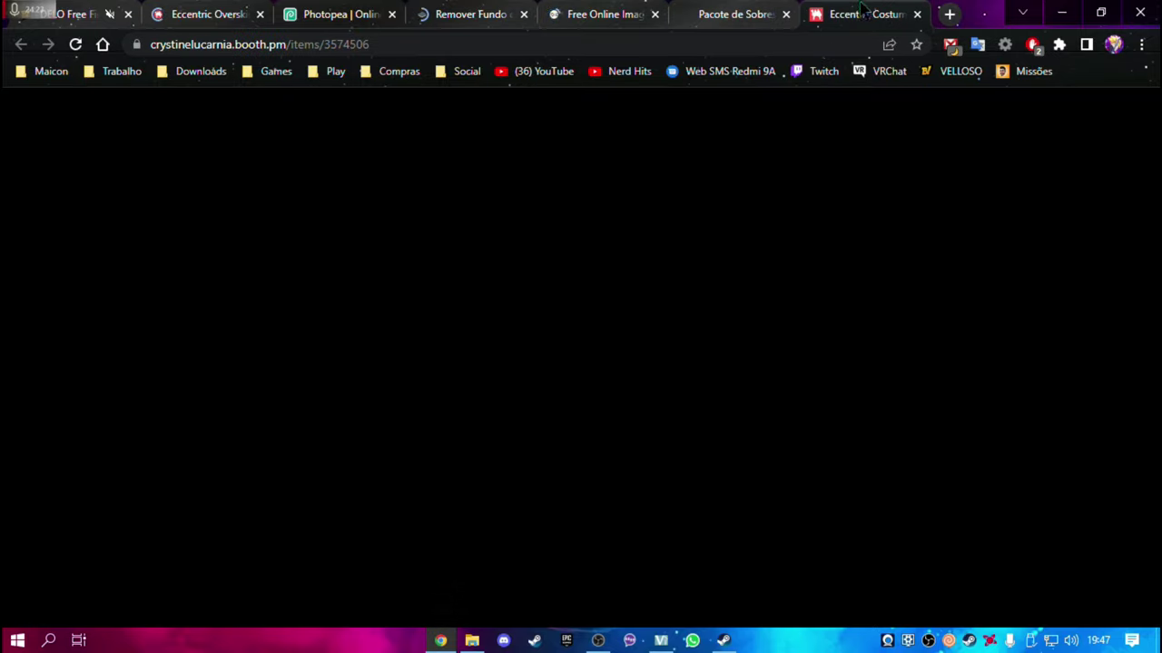
pyautogui.click(739, 14)
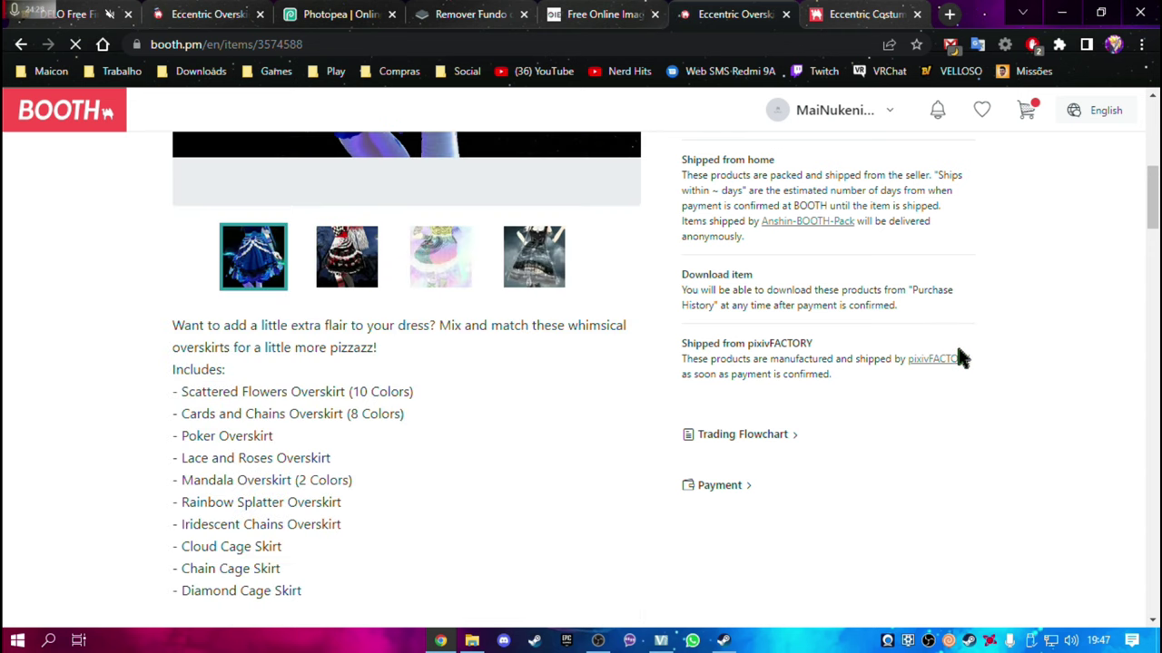
# Browse the Overskirts Pack page, then check the Eccentric Costume Pack page and come back
pyautogui.scroll(5, 953, 358)
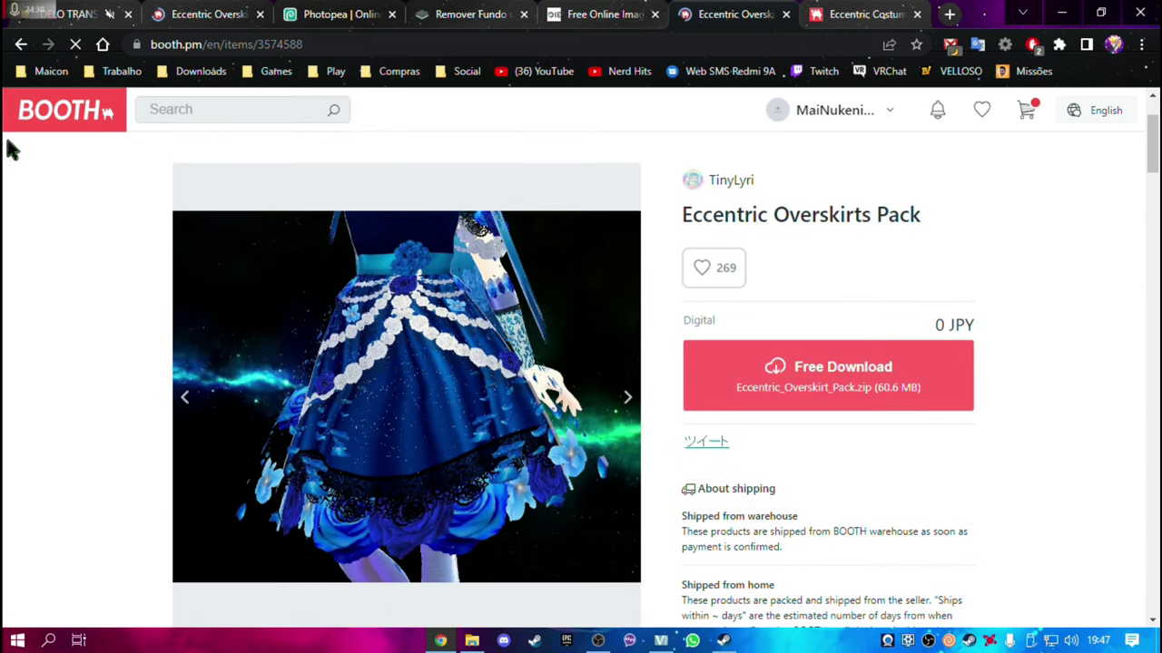
pyautogui.scroll(-4, 1125, 374)
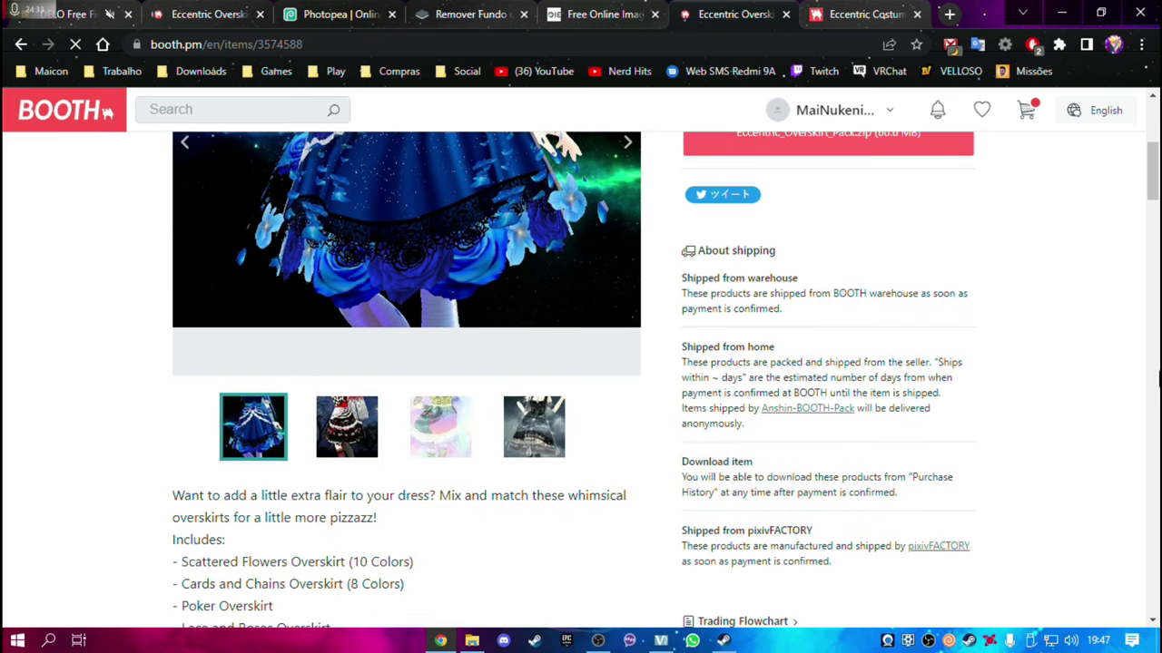
pyautogui.scroll(2, 855, 457)
pyautogui.scroll(3, 549, 375)
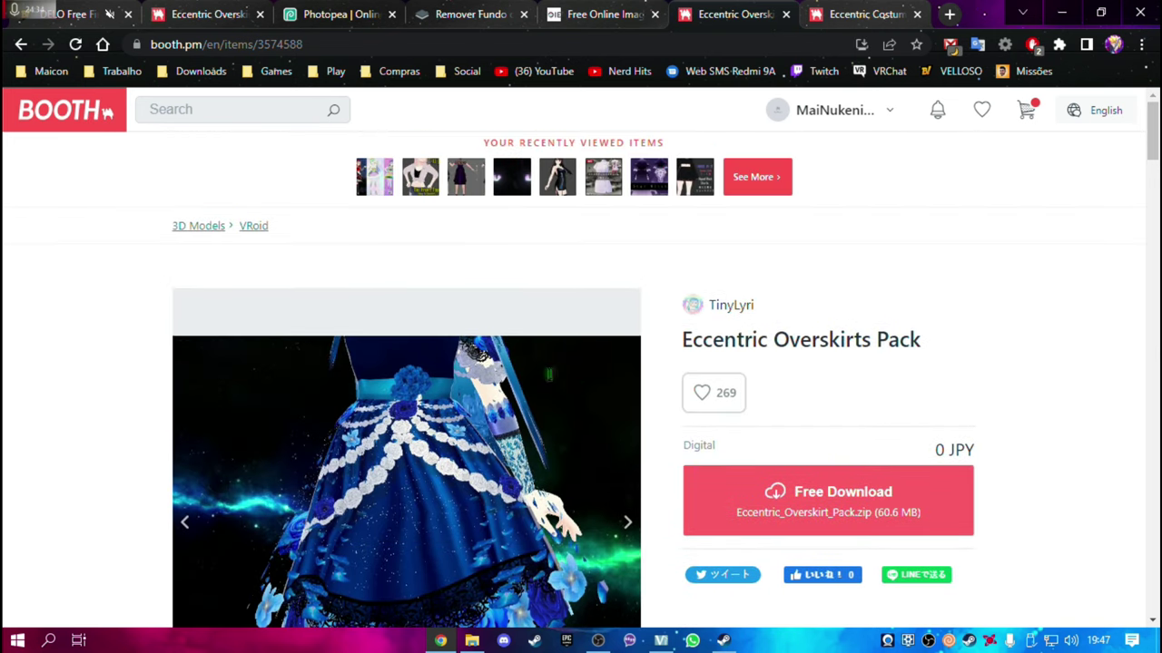
pyautogui.scroll(-5, 13, 381)
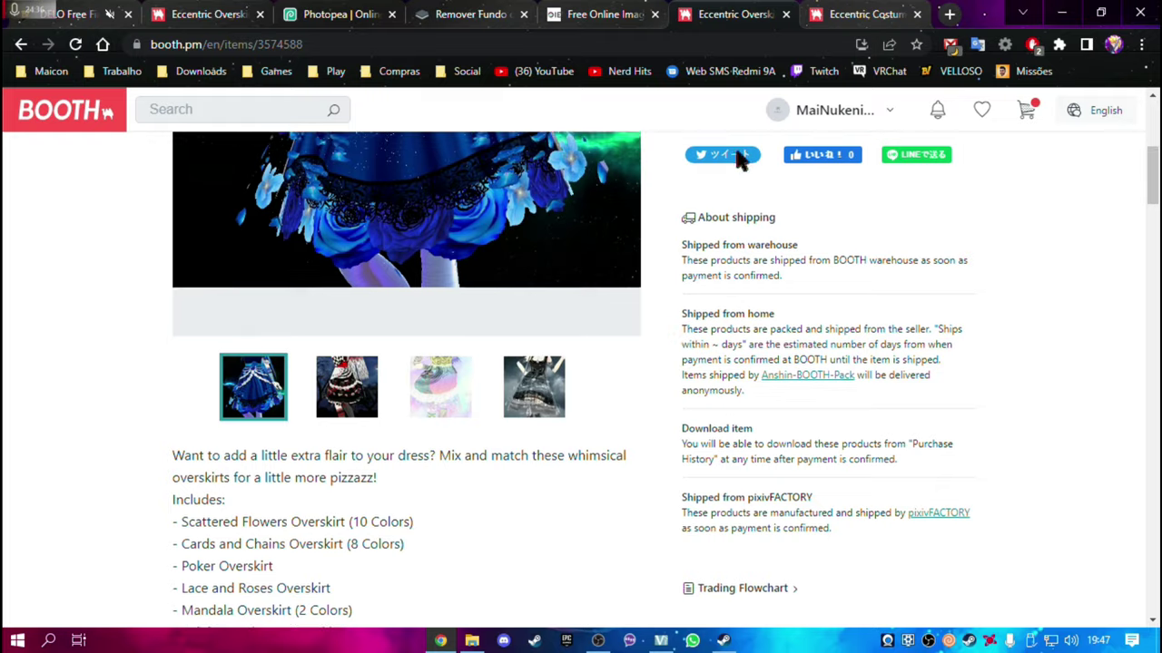
pyautogui.scroll(2, 738, 155)
pyautogui.scroll(-4, 405, 384)
pyautogui.scroll(-2, 405, 385)
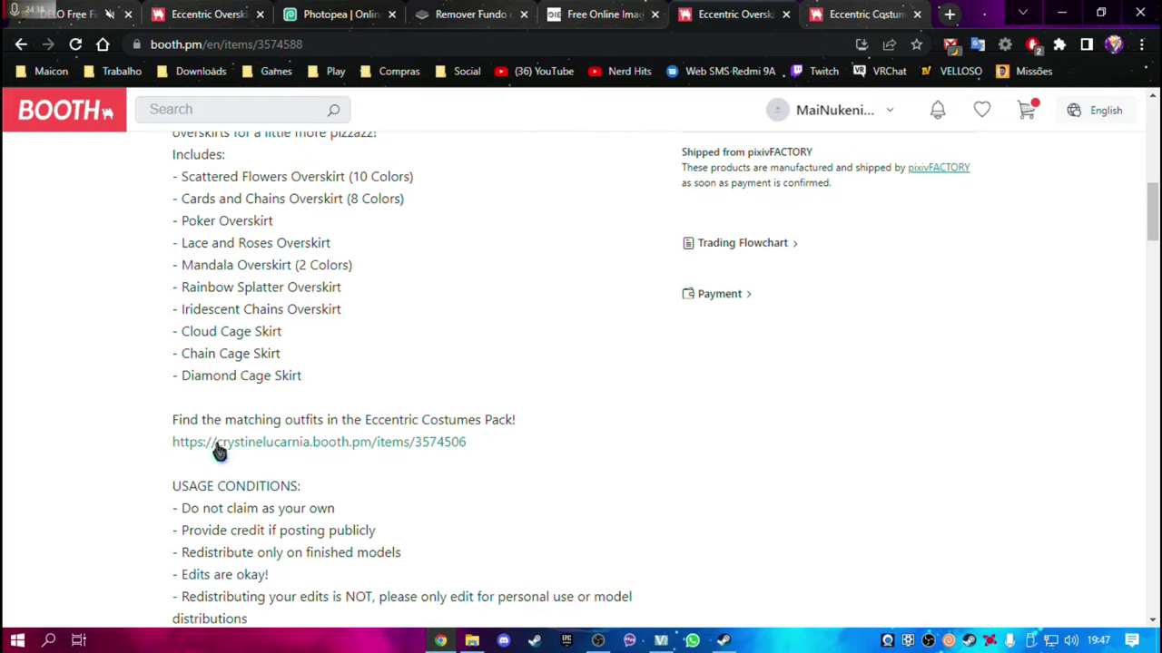
pyautogui.click(863, 14)
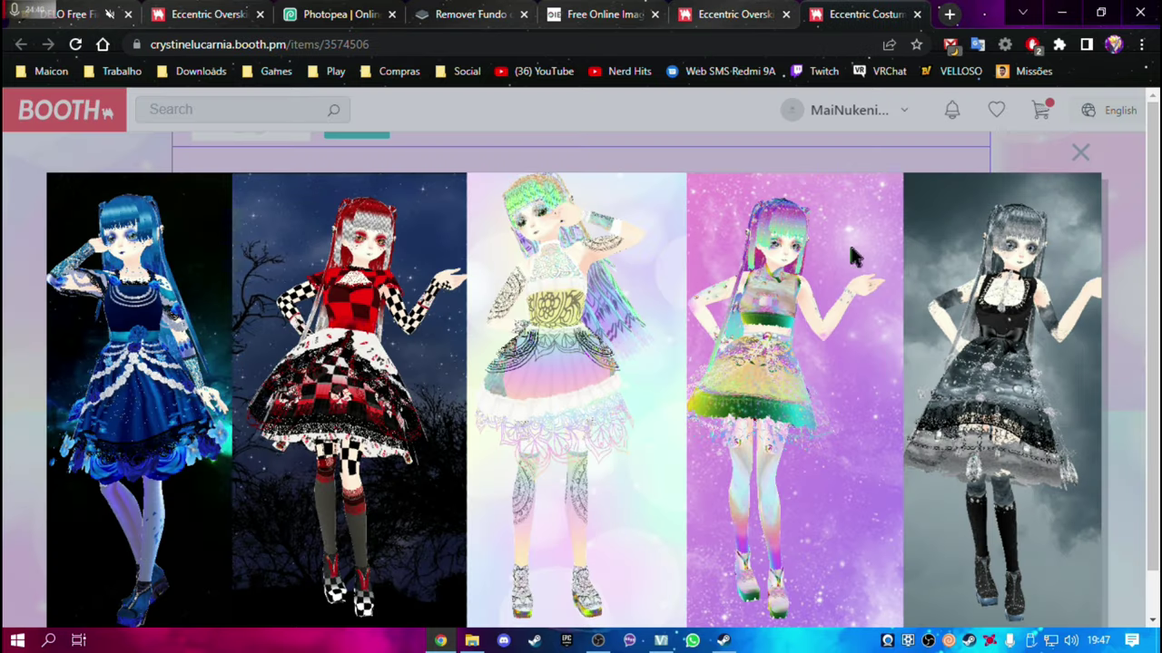
pyautogui.click(557, 316)
pyautogui.scroll(-2, 1052, 318)
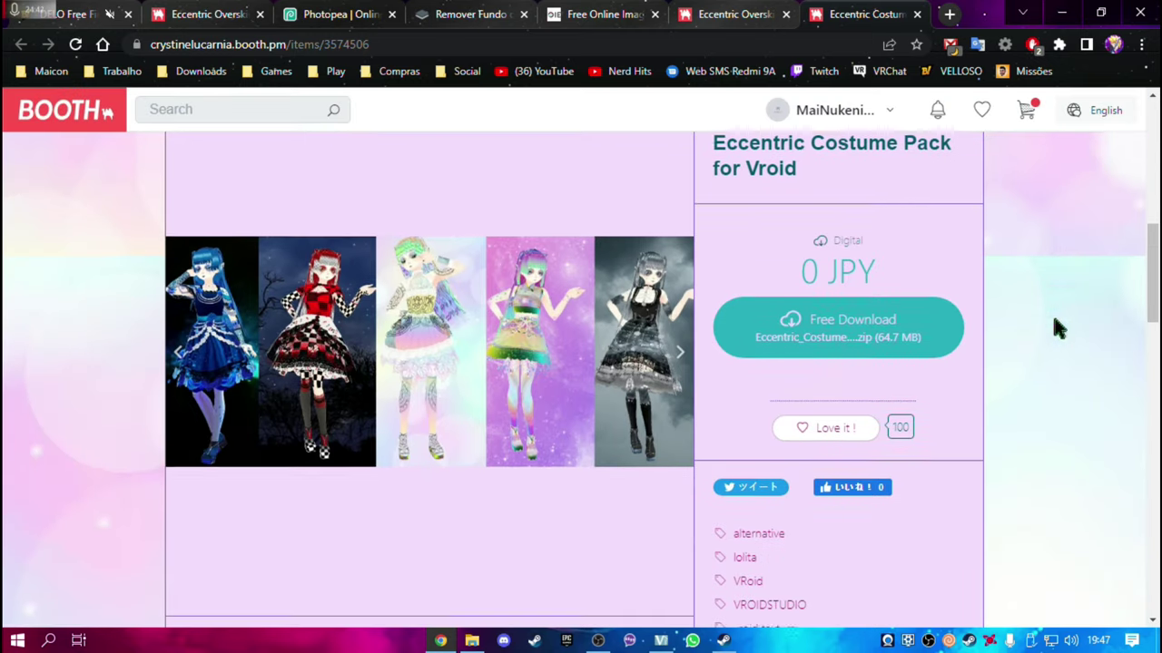
pyautogui.click(773, 19)
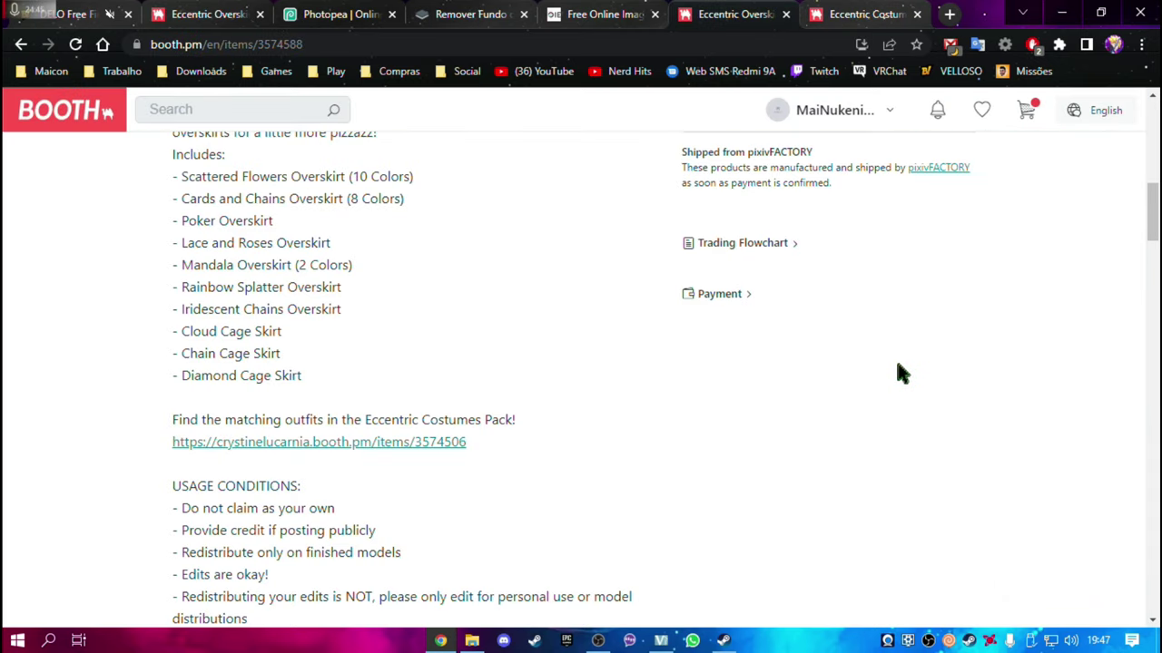
# Compare the Eccentric Costume Pack page against the Overskirts Pack page again
pyautogui.scroll(5, 901, 372)
pyautogui.scroll(2, 907, 399)
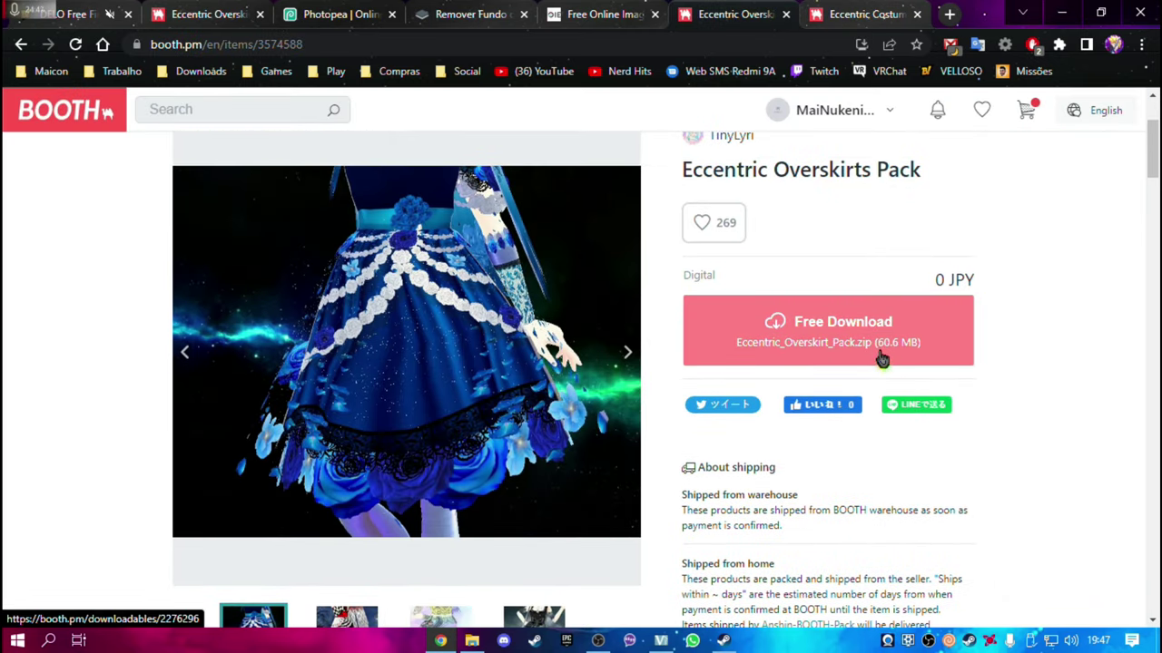
pyautogui.hotkey('ctrl', 'Tab')
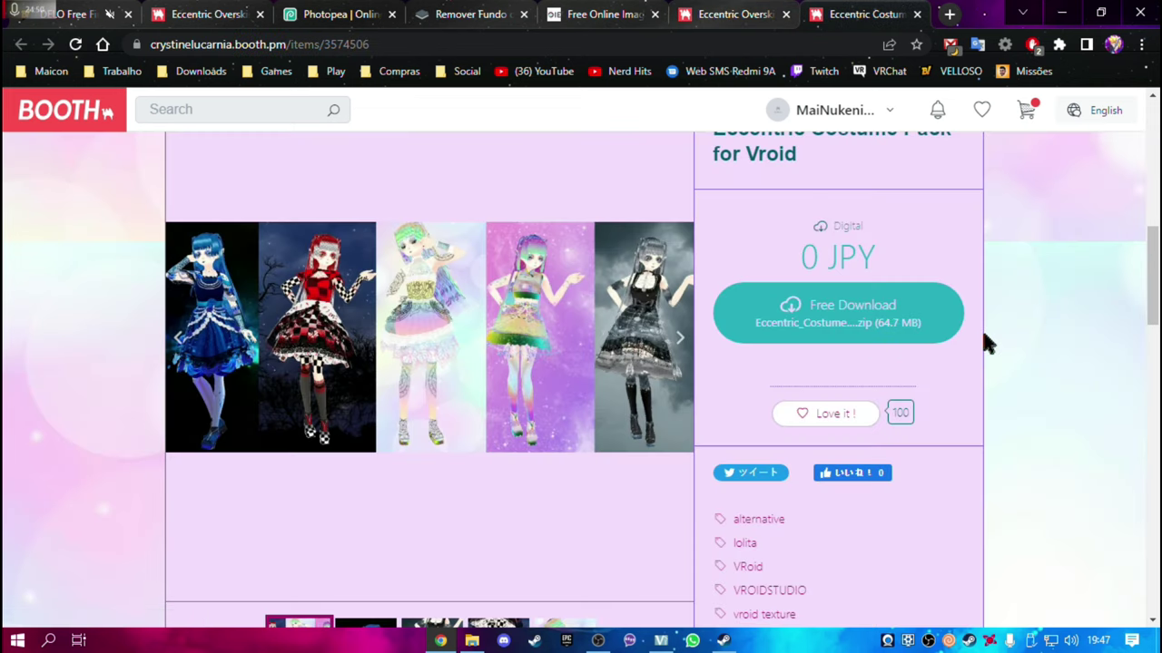
pyautogui.scroll(-4, 963, 479)
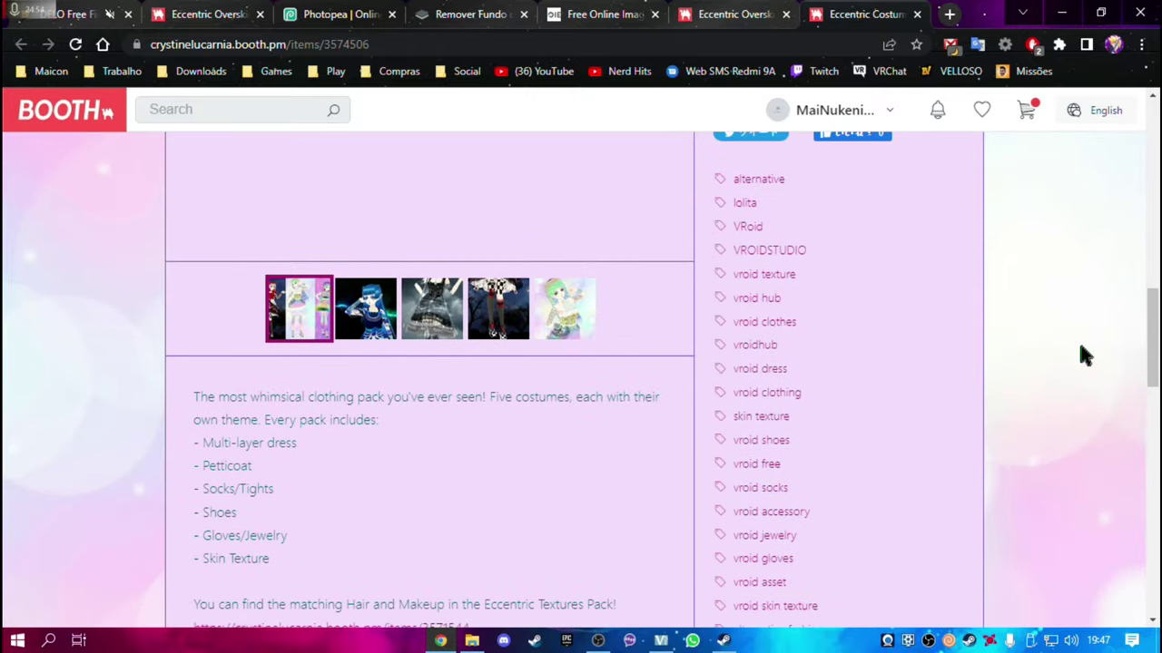
pyautogui.scroll(5, 986, 313)
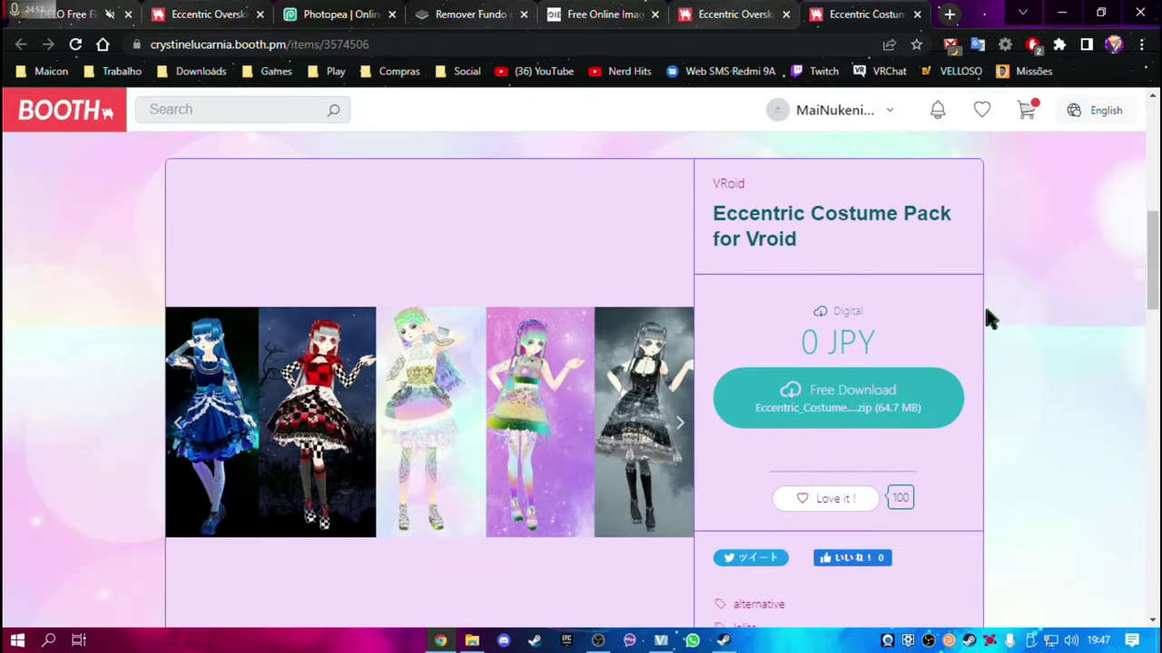
pyautogui.scroll(3, 989, 317)
pyautogui.click(717, 13)
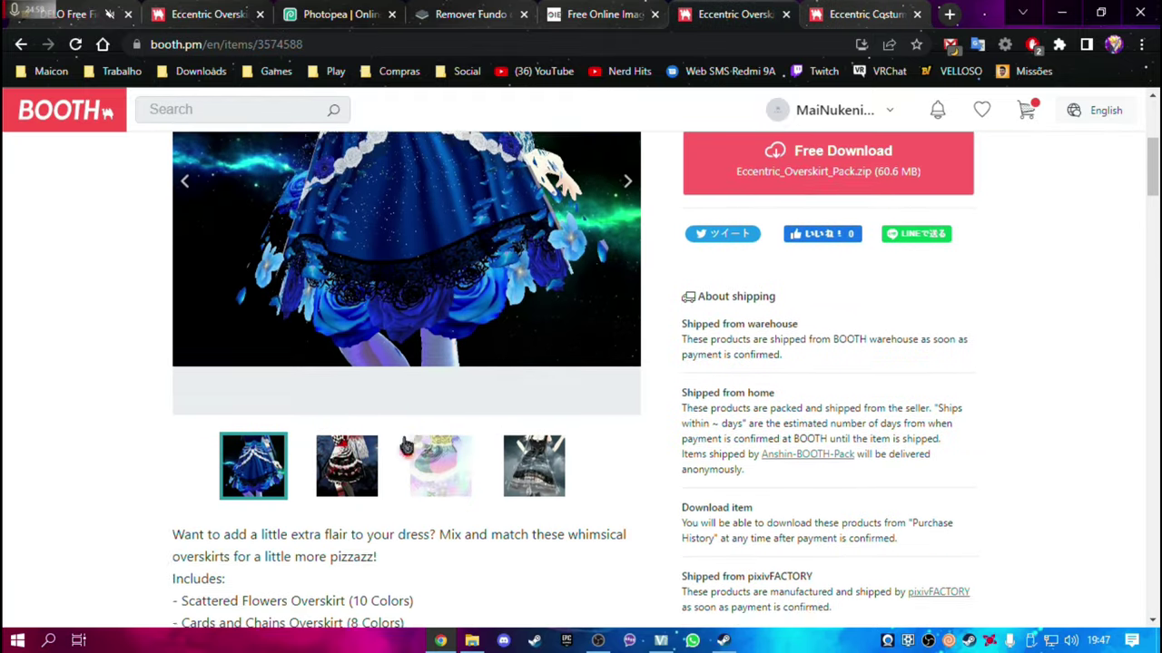
pyautogui.scroll(-3, 280, 454)
pyautogui.scroll(-3, 394, 453)
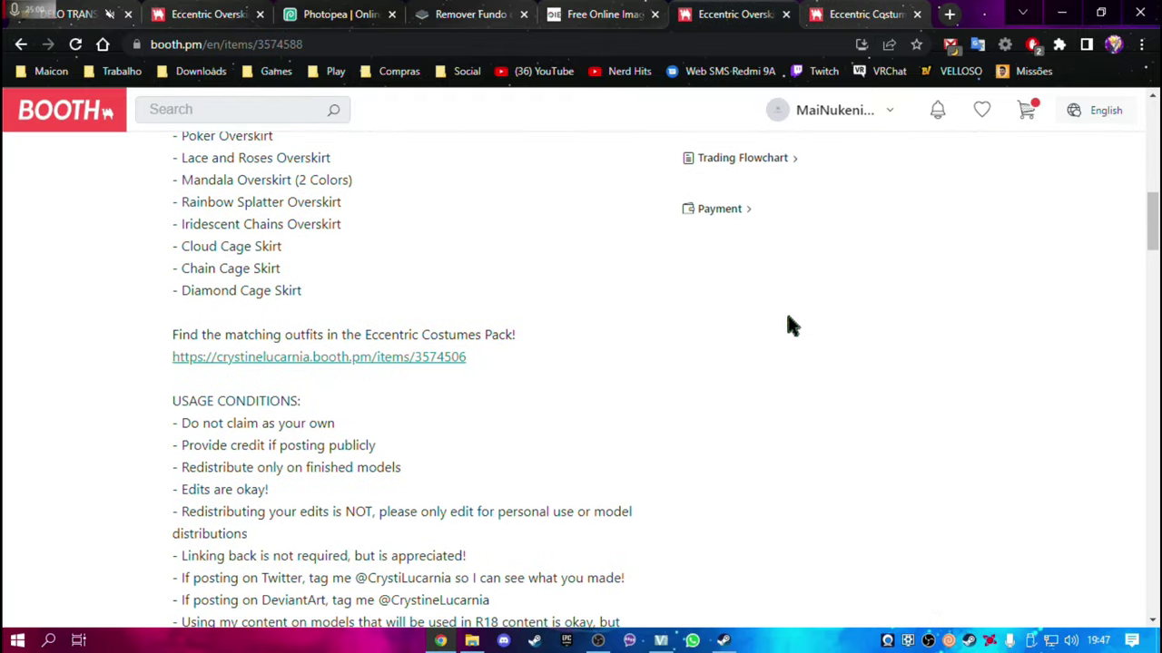
# Review the Costume Pack page once more, then return to Photopea's fsdfsfs (1).psd
pyautogui.click(867, 14)
pyautogui.scroll(-3, 1086, 441)
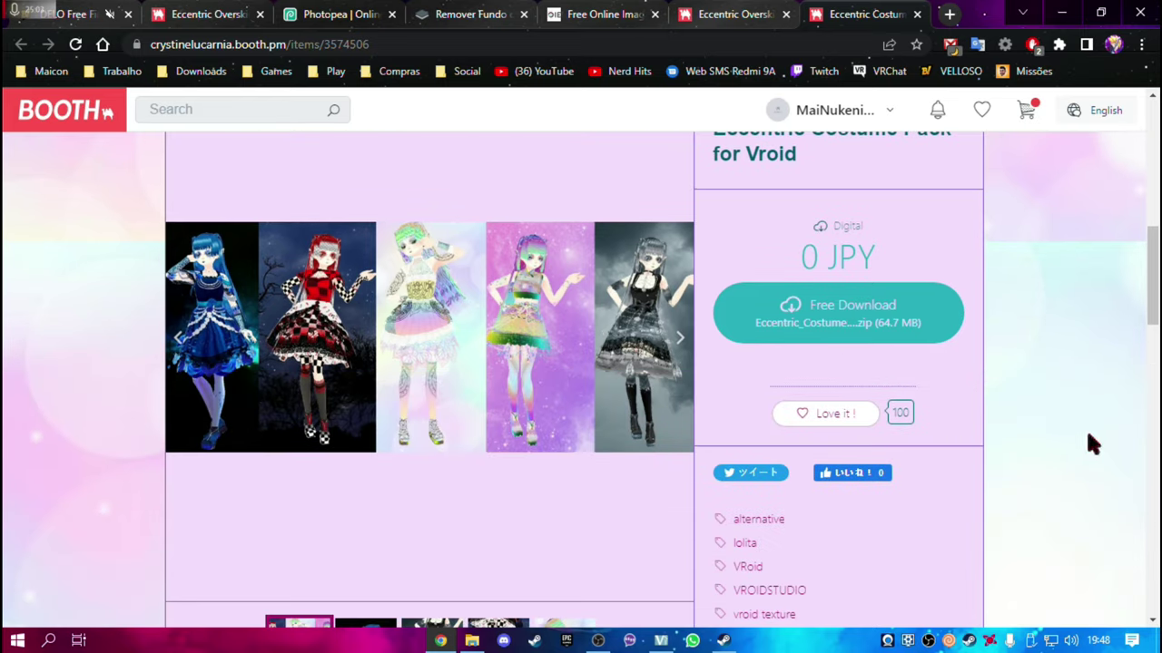
pyautogui.scroll(-3, 975, 466)
pyautogui.scroll(1, 972, 467)
pyautogui.scroll(3, 973, 468)
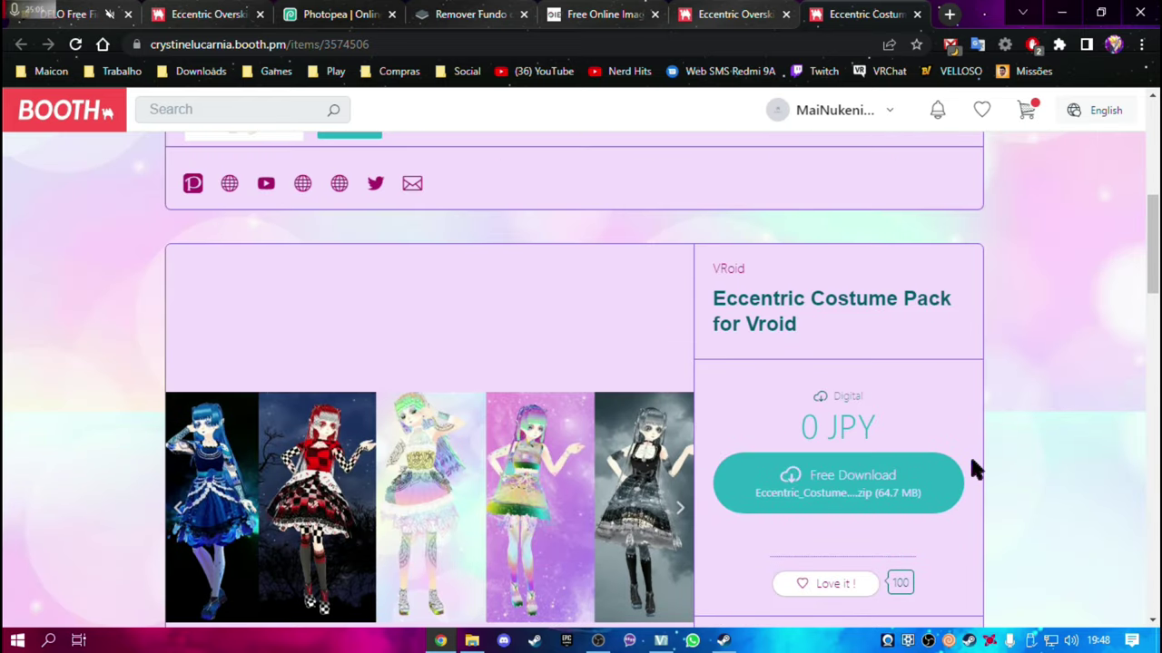
pyautogui.scroll(3, 762, 381)
pyautogui.click(729, 14)
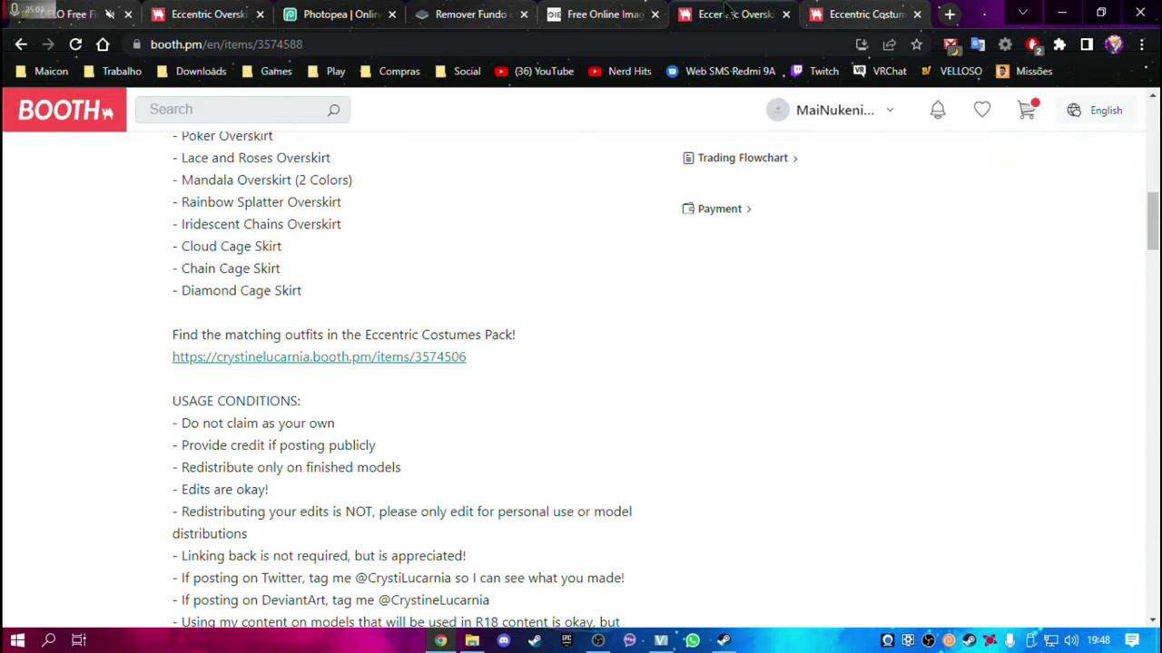
pyautogui.hotkey('ctrl', 'shift', 'Tab')
pyautogui.hotkey('ctrl', 'shift', 'Tab')
pyautogui.hotkey('ctrl', 'shift', 'Tab')
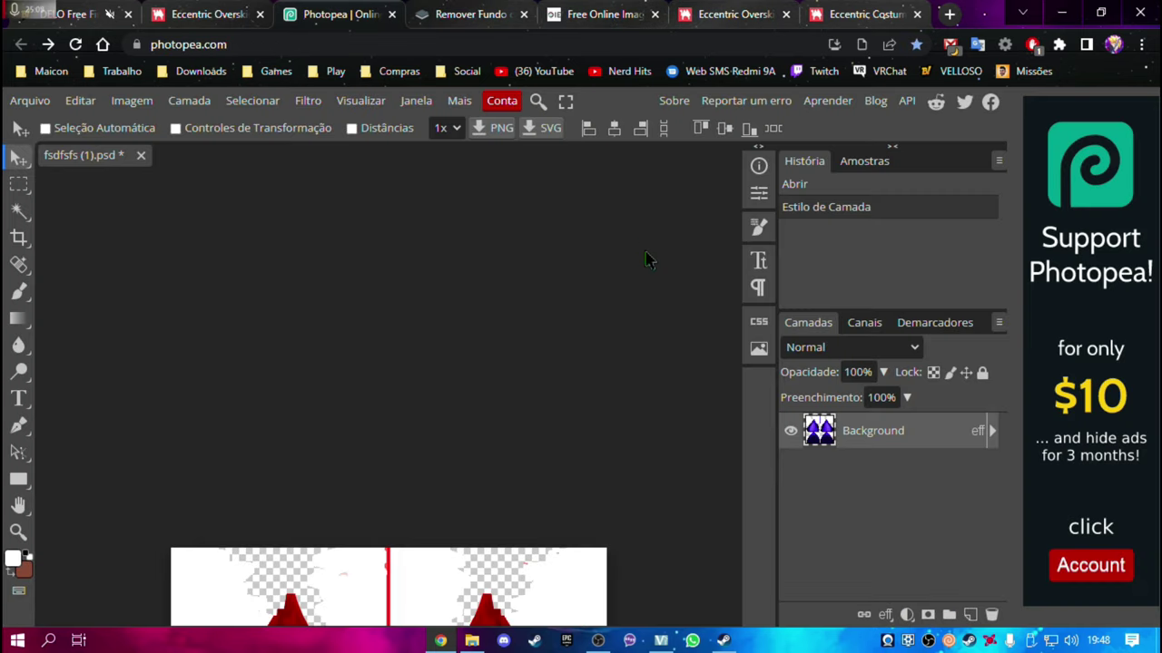
# Look over the red texture in Photopea, then bring OBS Studio with the avatar preview forward
pyautogui.scroll(-2, 518, 268)
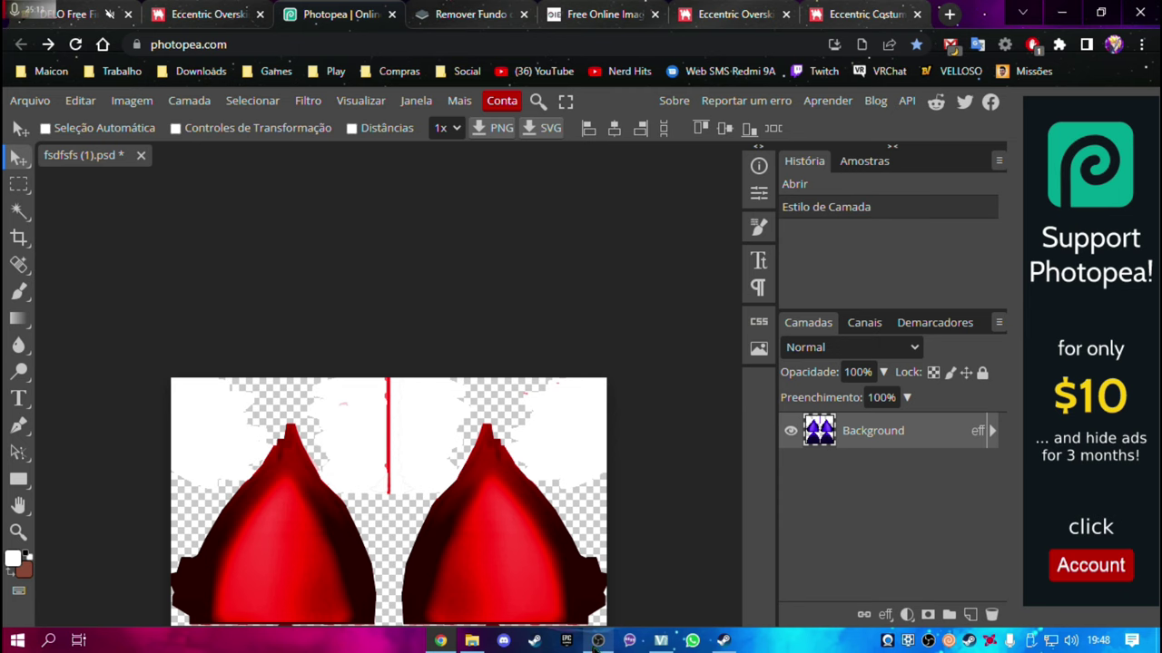
pyautogui.click(597, 641)
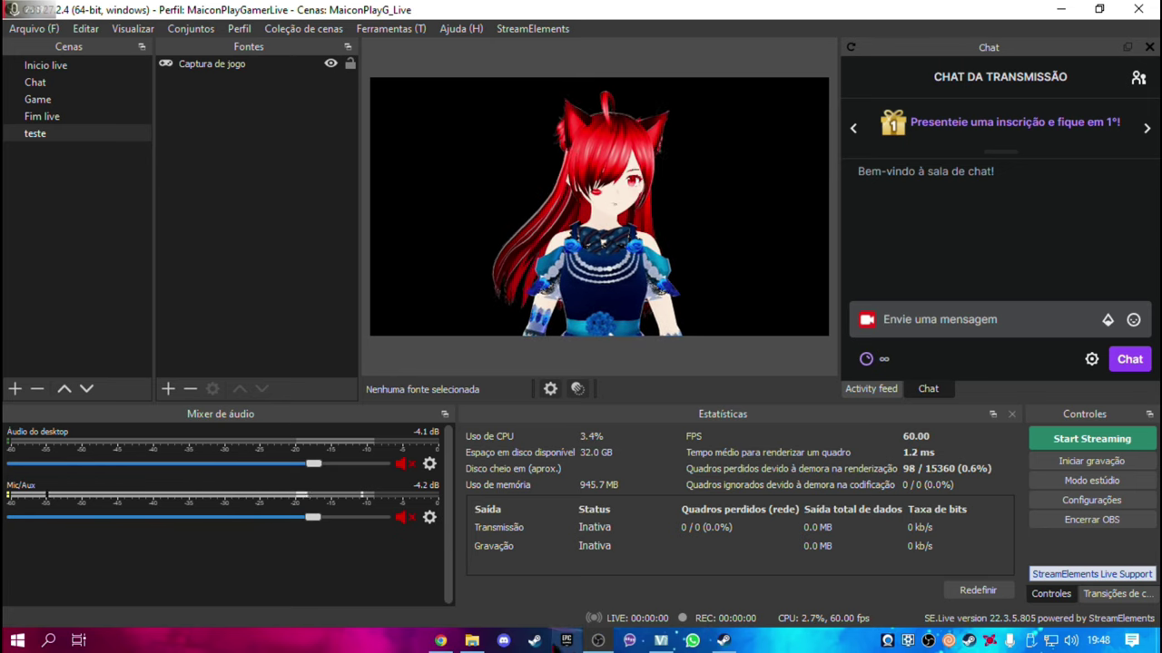
pyautogui.click(661, 640)
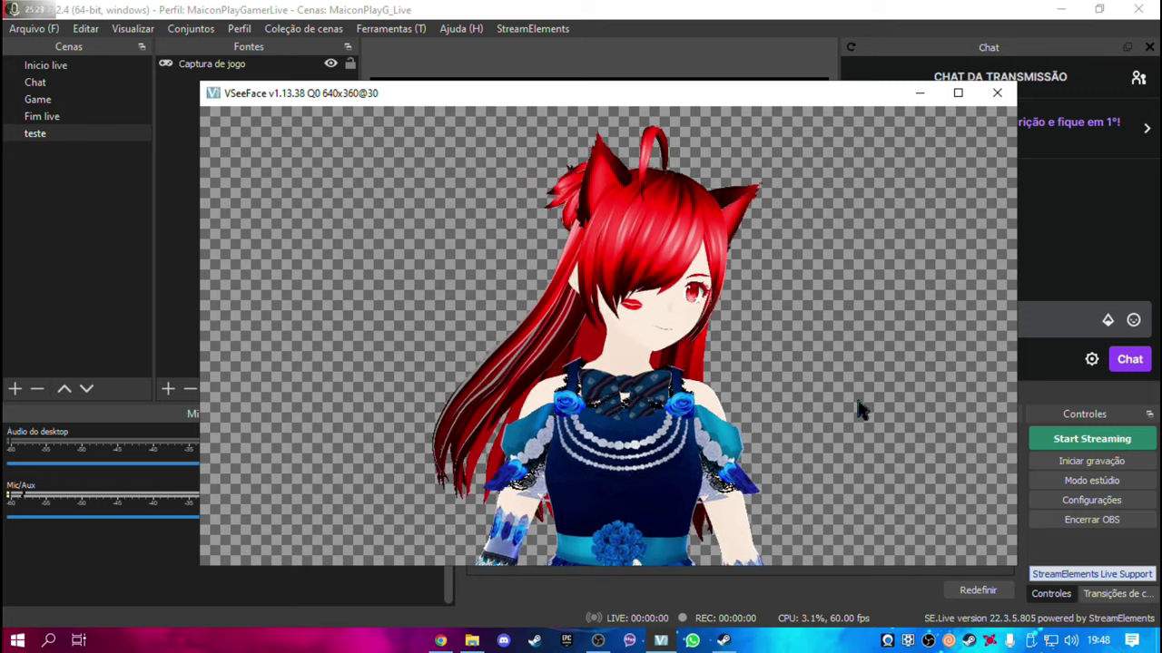
pyautogui.click(1006, 526)
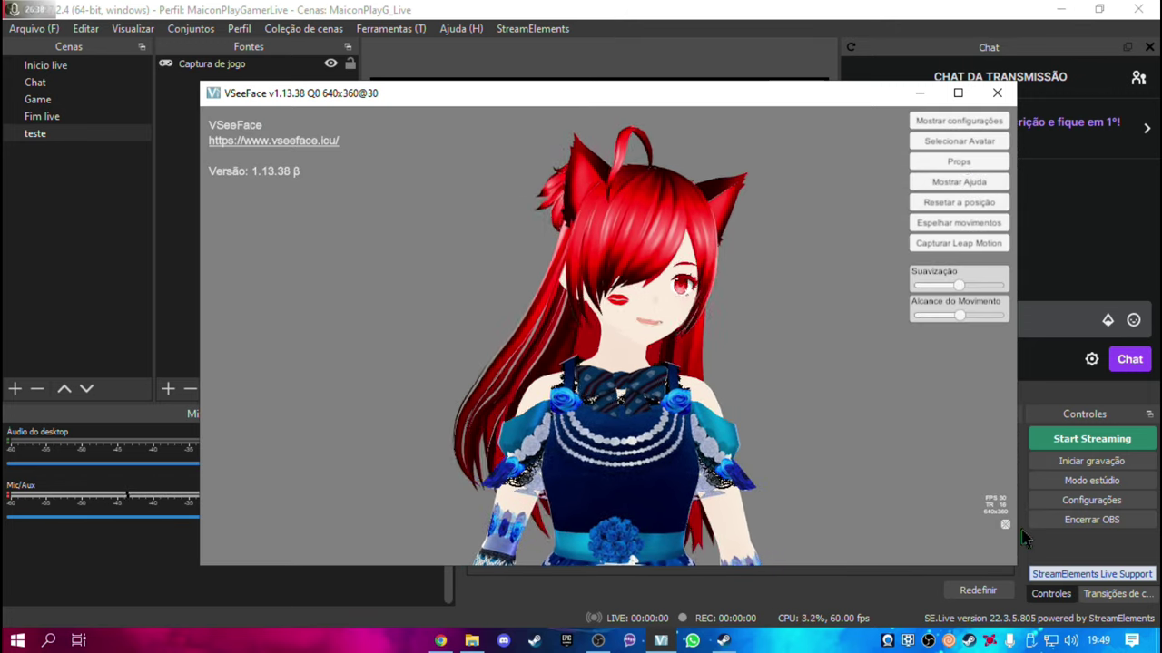
pyautogui.click(1005, 525)
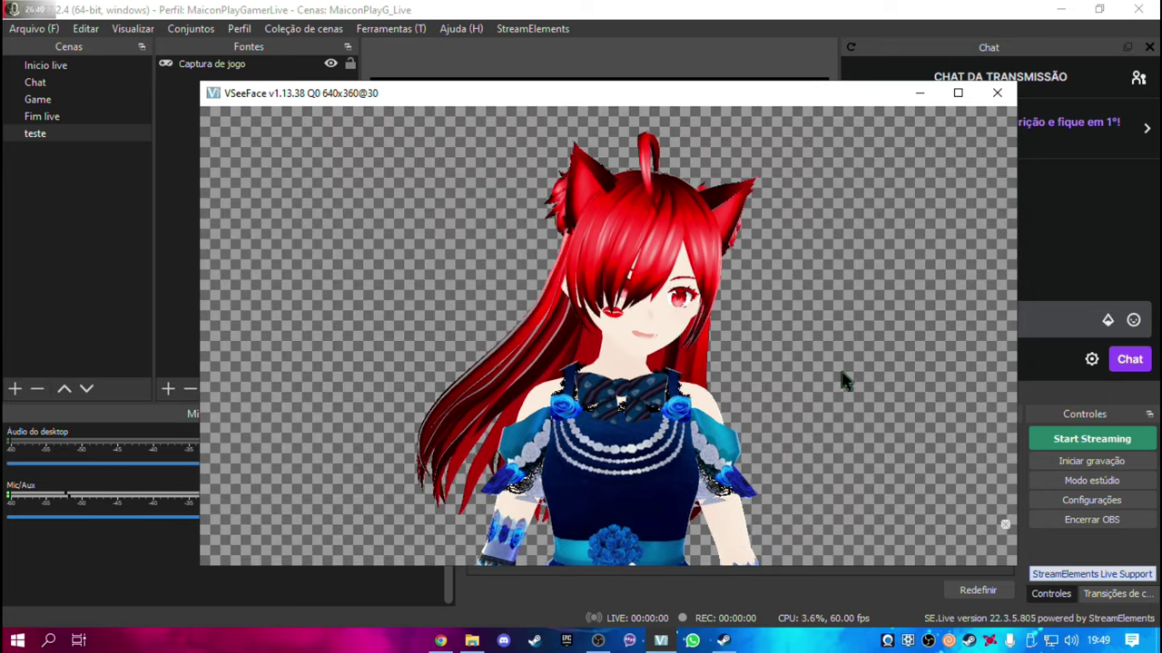
pyautogui.click(740, 269)
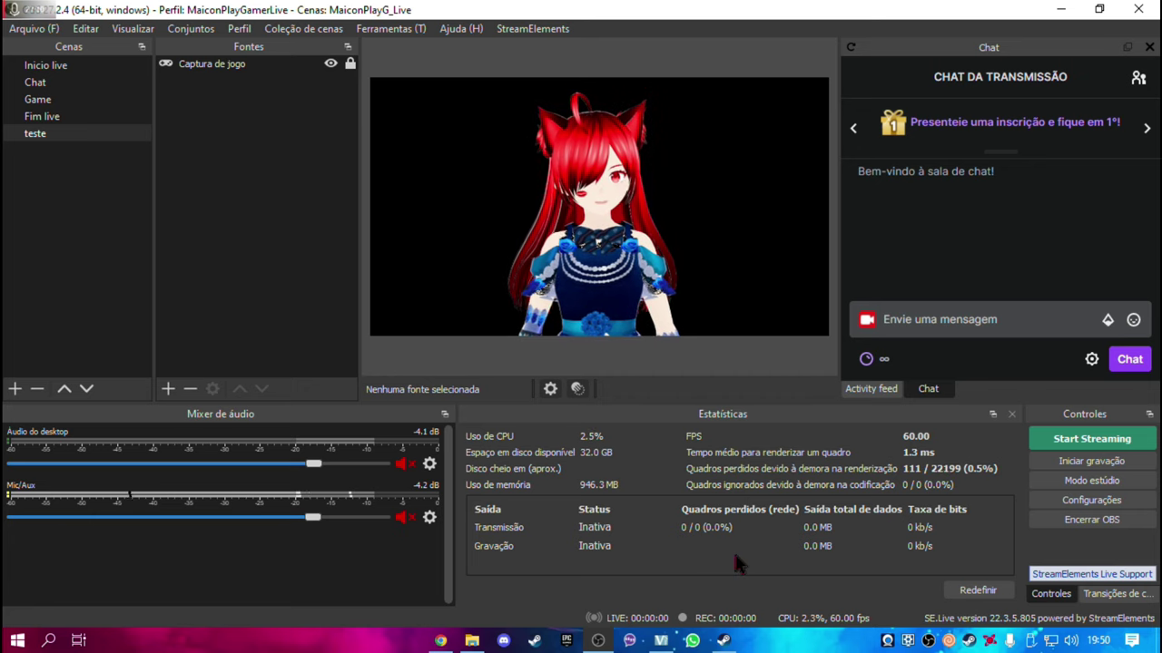
# Load the purple-haired Murasaki no neko avatar in VSeeFace and view it in OBS's teste scene
pyautogui.click(670, 647)
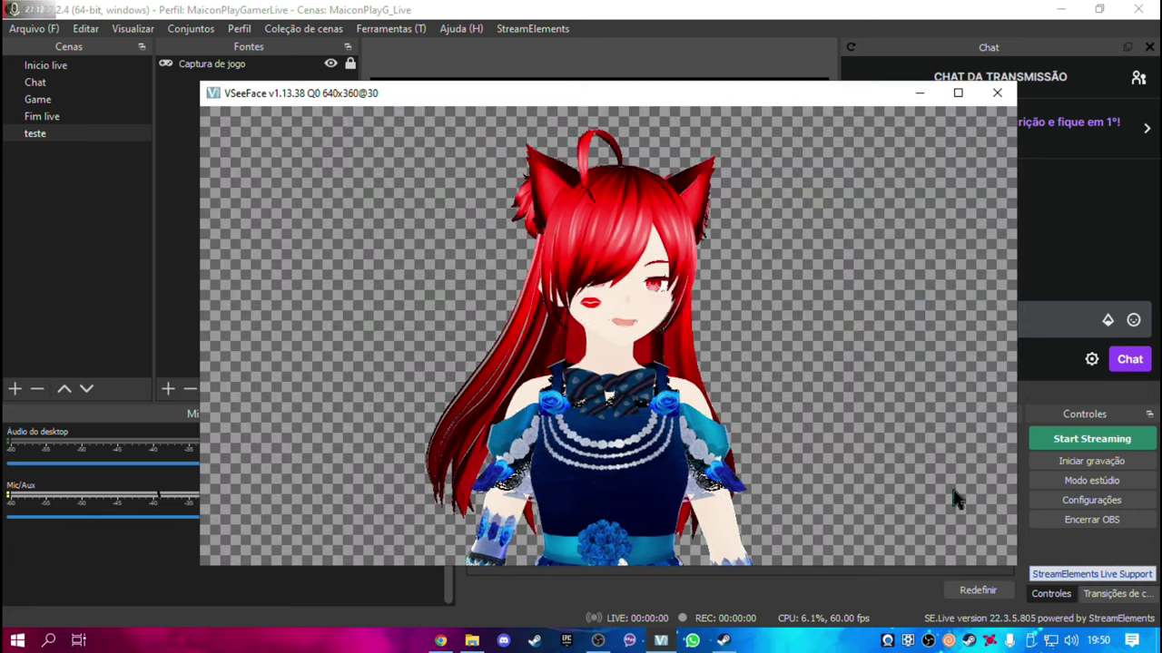
pyautogui.click(1005, 528)
pyautogui.click(956, 139)
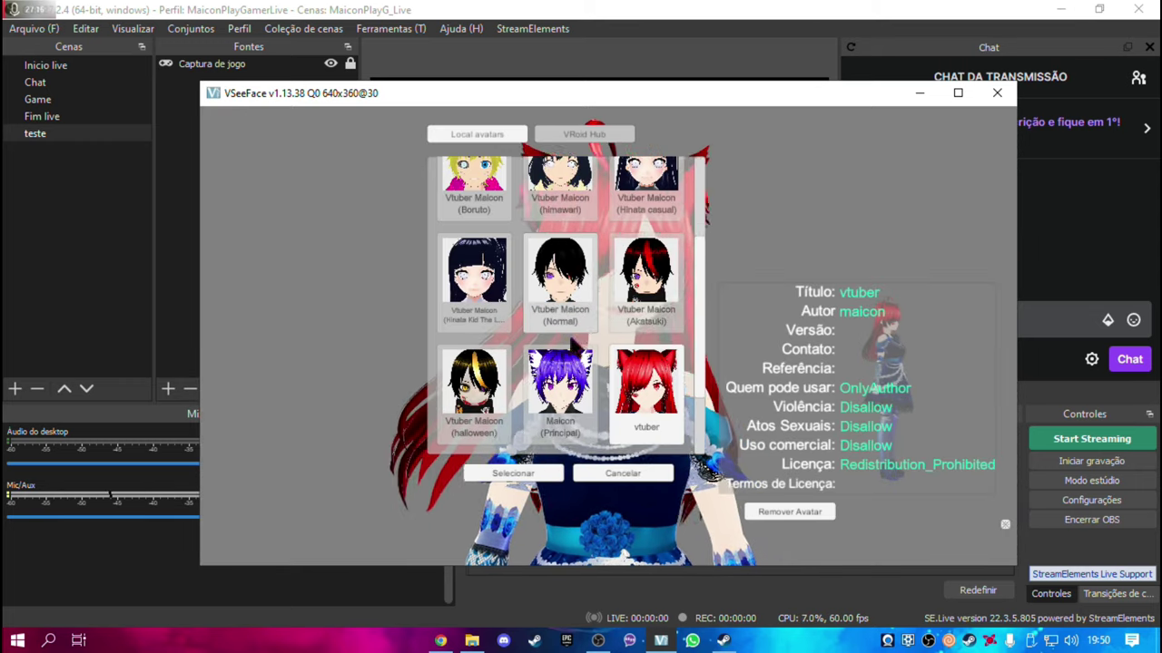
pyautogui.scroll(3, 574, 343)
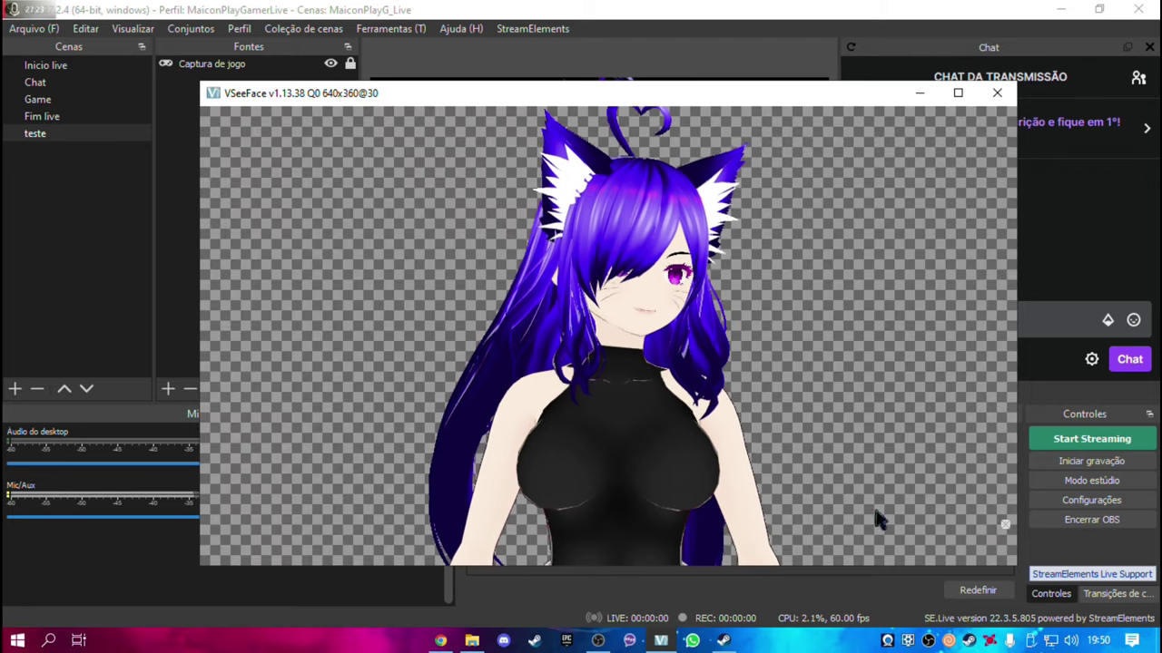
pyautogui.click(767, 75)
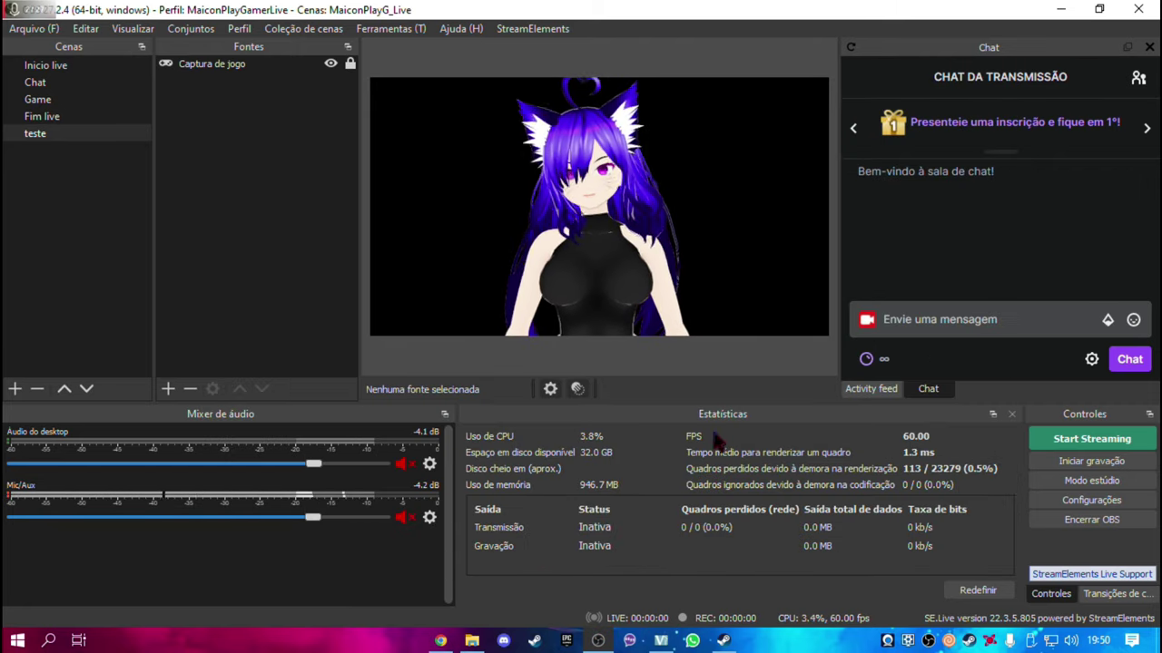